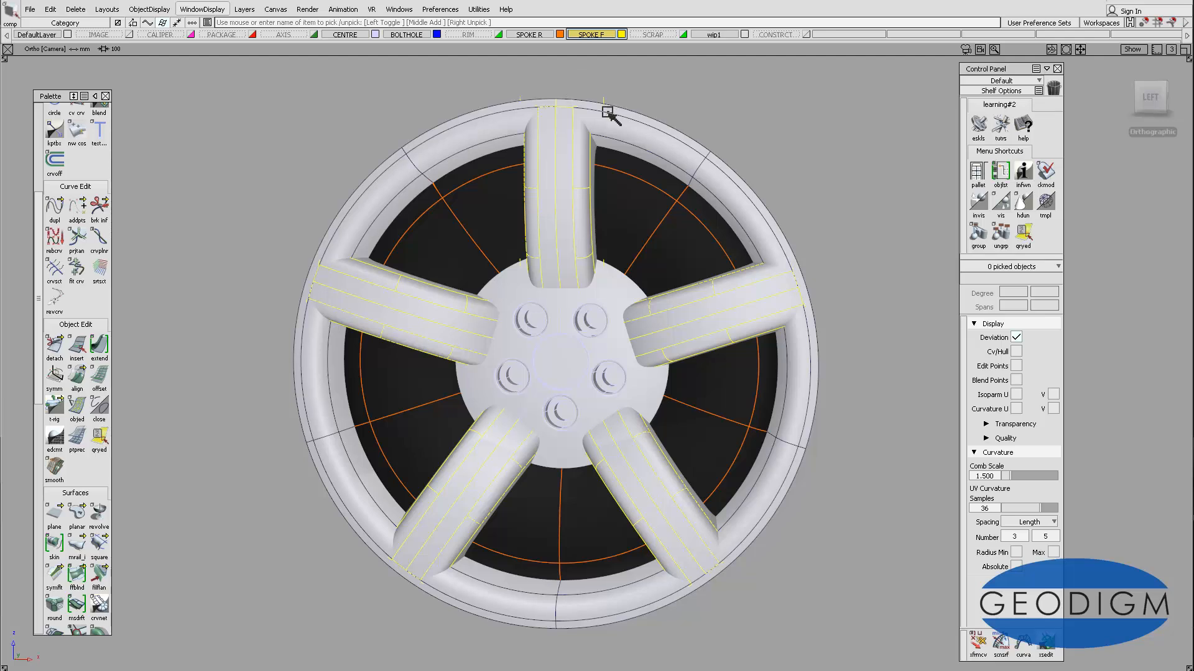
Change the SPOKE F layer colour to blue and delete the unused layers
{"action": "left_click", "coordinate": [622, 34]}
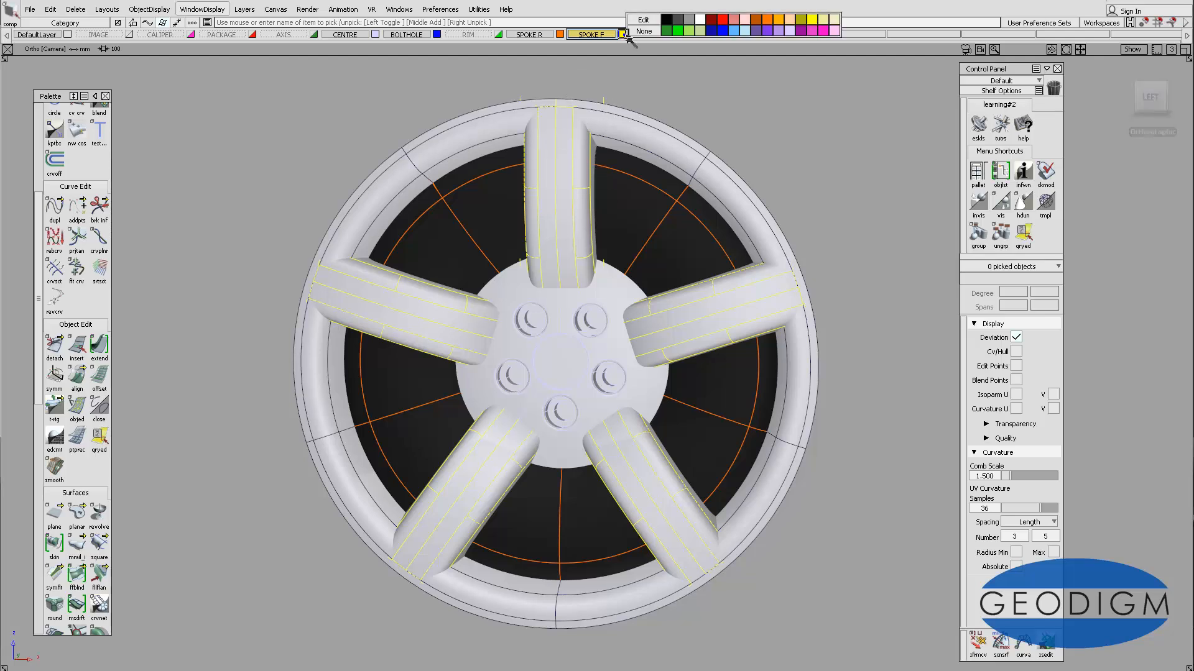
{"action": "left_click", "coordinate": [712, 31]}
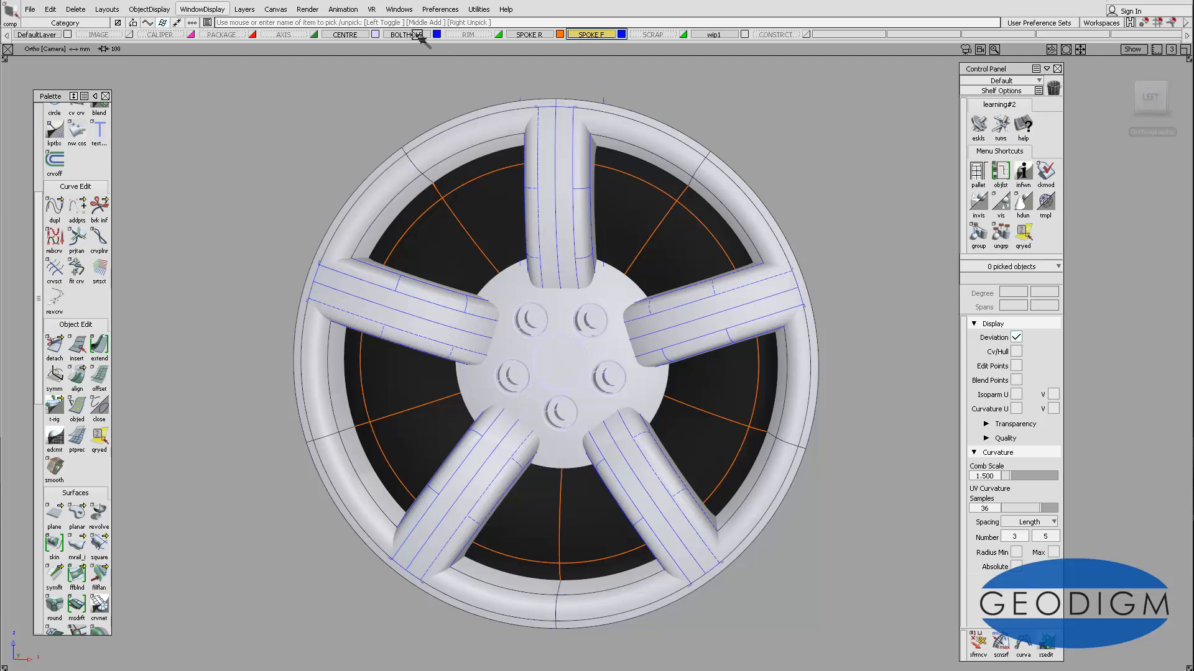
{"action": "left_click", "coordinate": [241, 9]}
{"action": "mouse_move", "coordinate": [252, 99]}
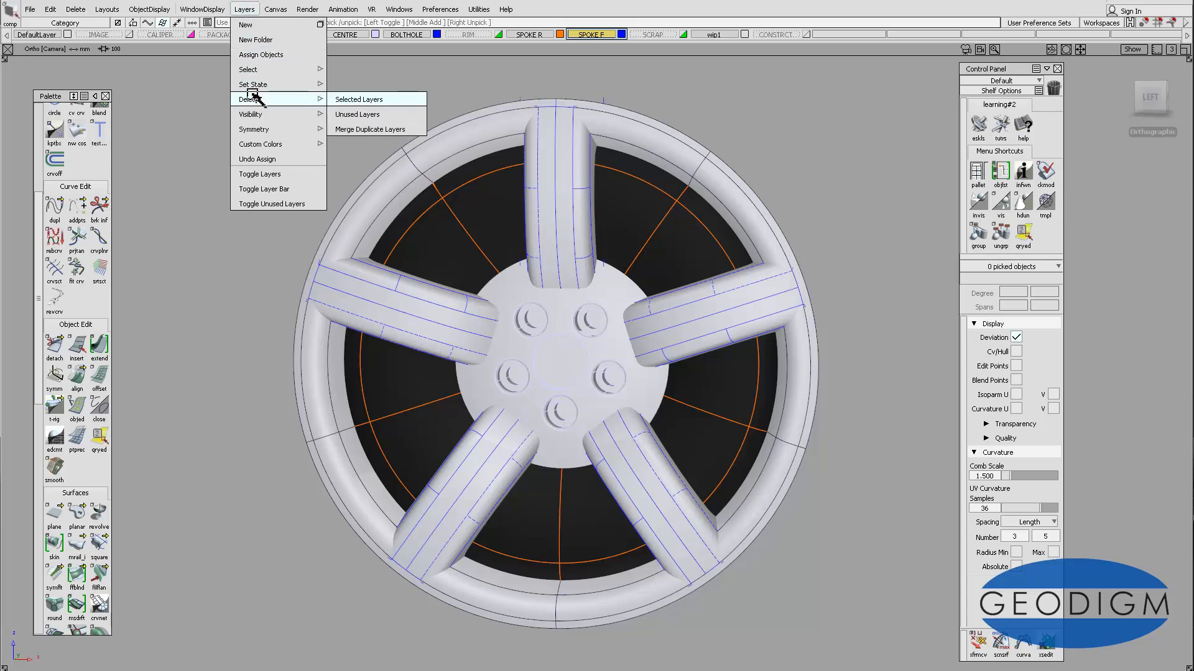
{"action": "left_click", "coordinate": [361, 115]}
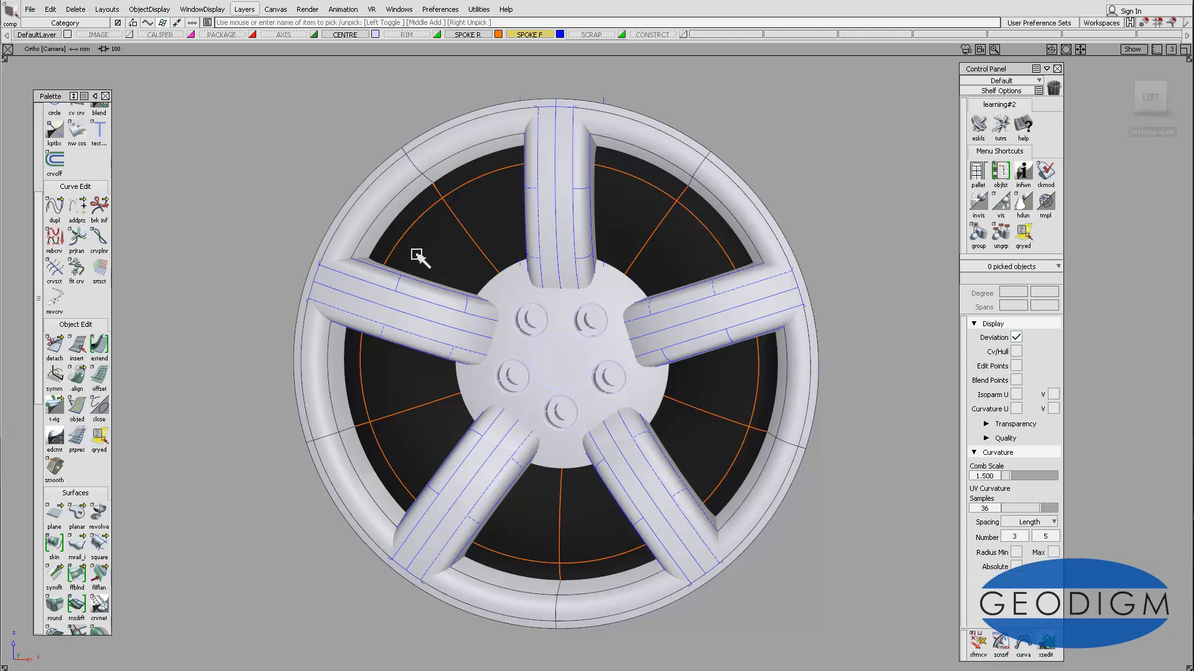
Delete the four duplicated outer rim segments, keeping only the segment behind the upright spoke
{"action": "left_click_drag", "start_coordinate": [368, 186], "coordinate": [369, 198], "text": "ctrl+shift"}
{"action": "left_click", "coordinate": [368, 186]}
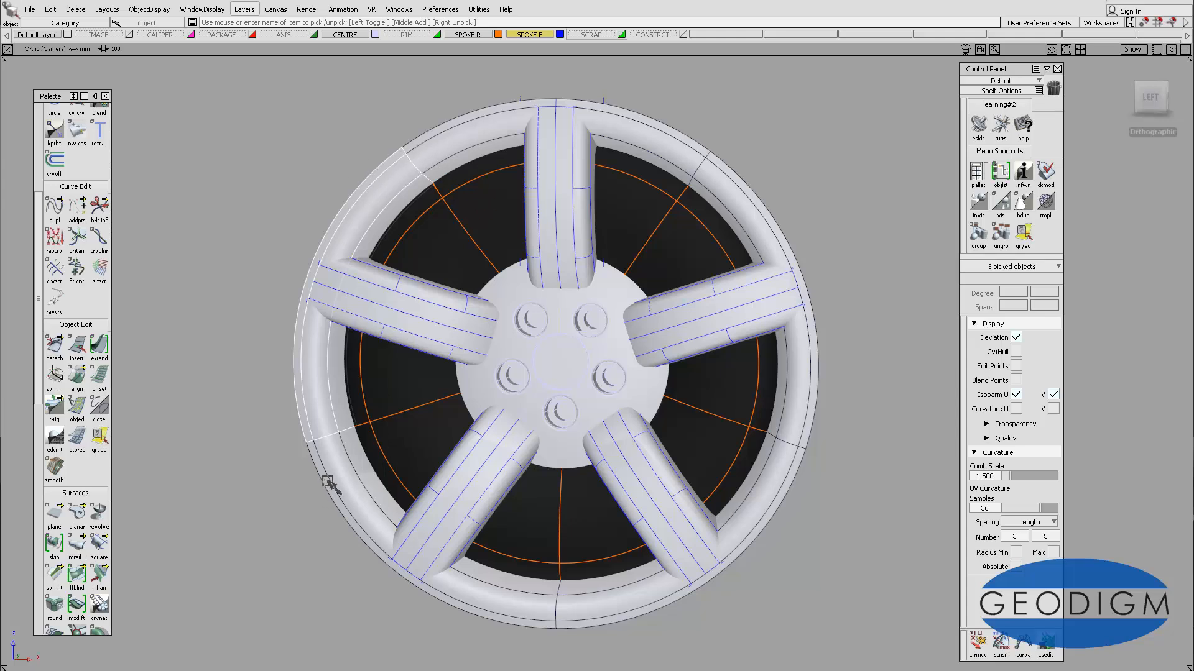
{"action": "left_click_drag", "start_coordinate": [323, 484], "coordinate": [575, 635]}
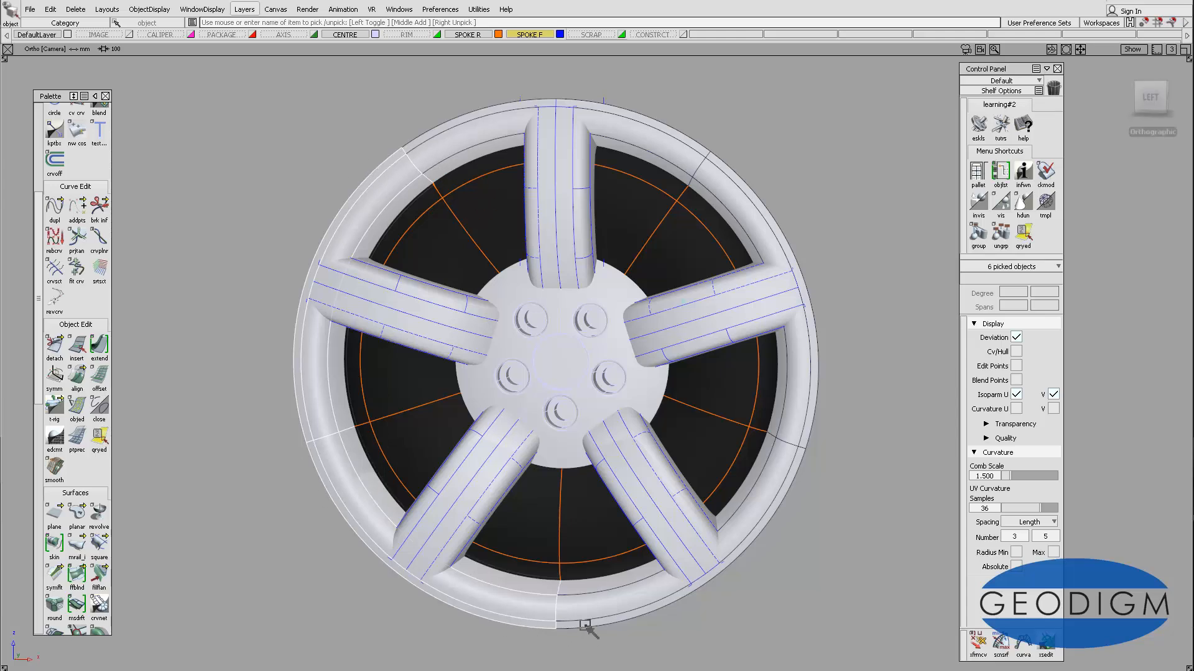
{"action": "left_click_drag", "start_coordinate": [821, 413], "coordinate": [791, 244]}
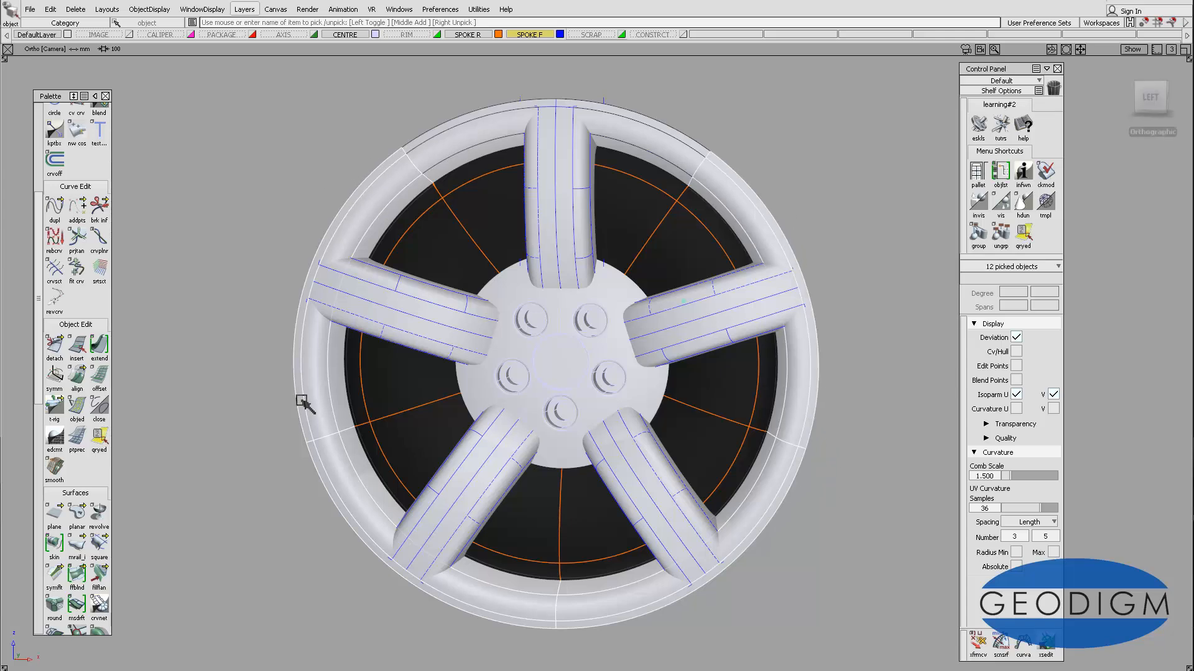
{"action": "key", "text": "Delete"}
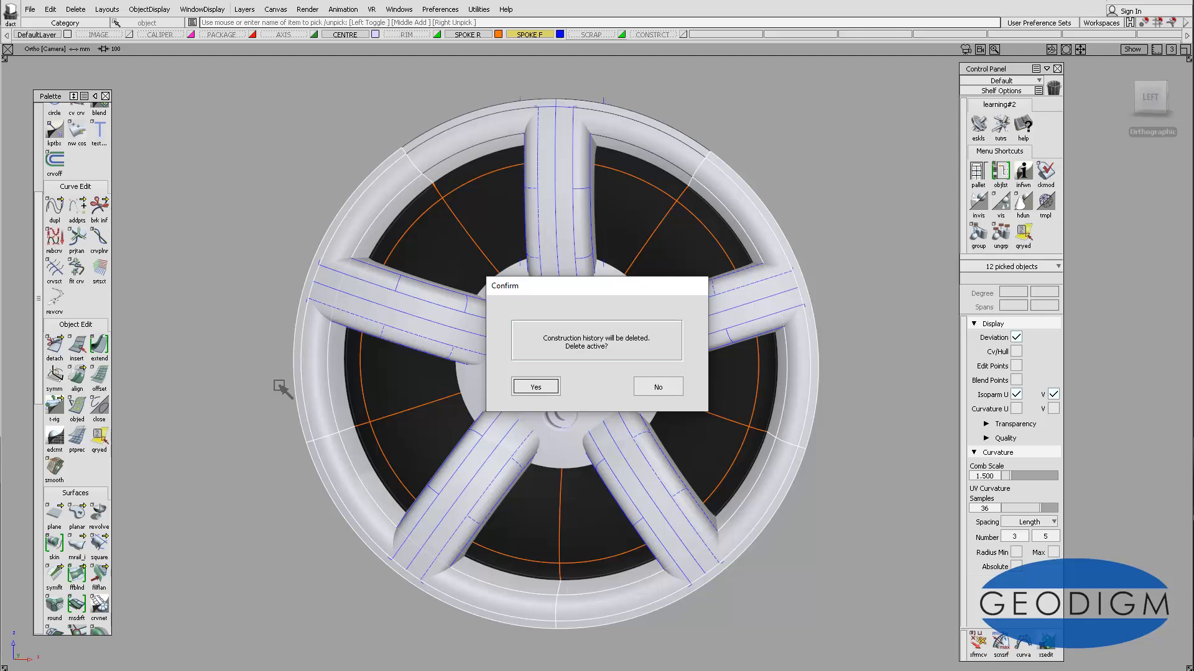
{"action": "left_click", "coordinate": [536, 388]}
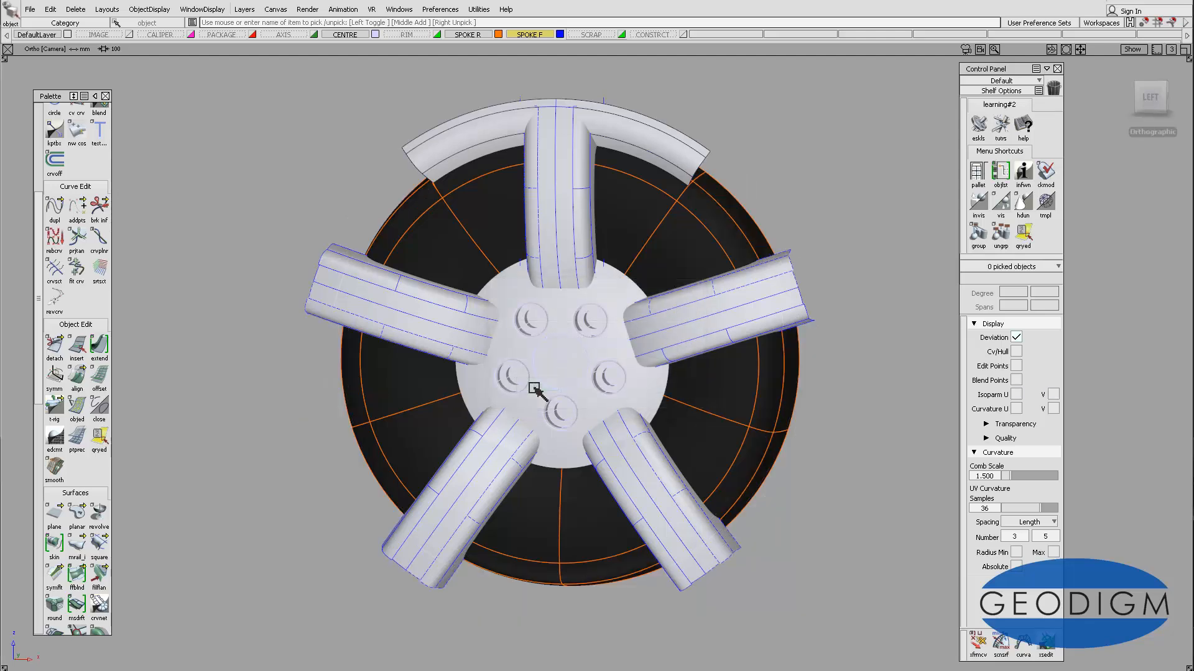
Pick one duplicated inner rim segment and locate its node in a new SBD window
{"action": "left_click", "coordinate": [386, 325], "text": "ctrl+shift"}
{"action": "left_click_drag", "start_coordinate": [386, 326], "coordinate": [389, 355], "text": "ctrl+shift"}
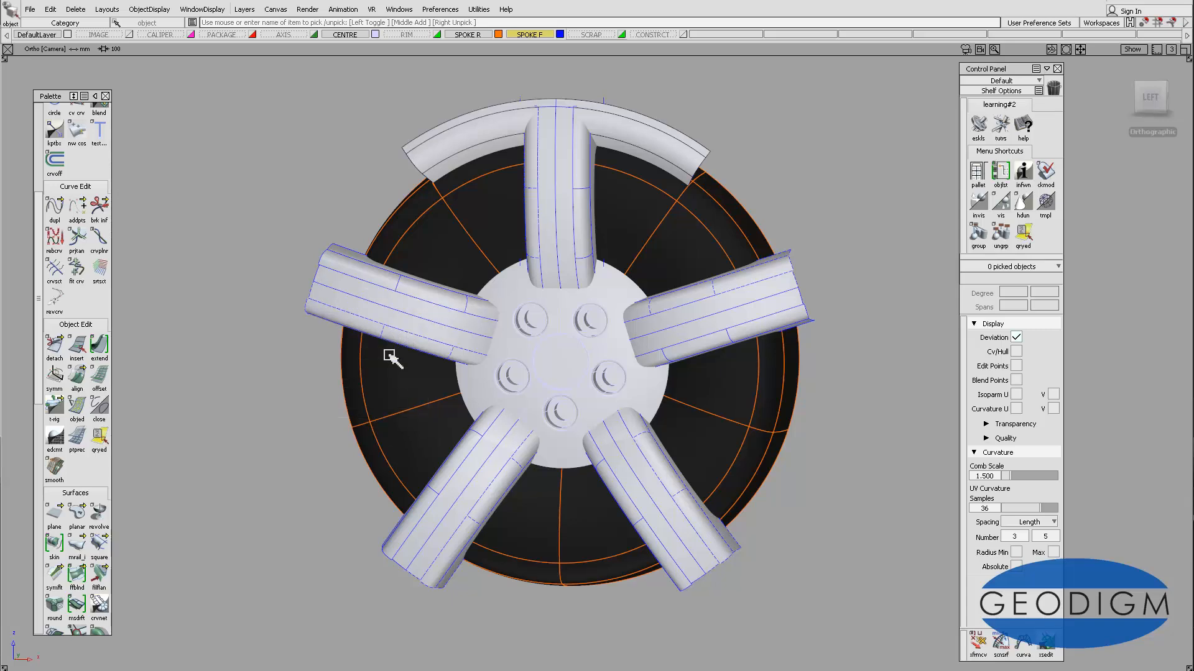
{"action": "left_click", "coordinate": [386, 235]}
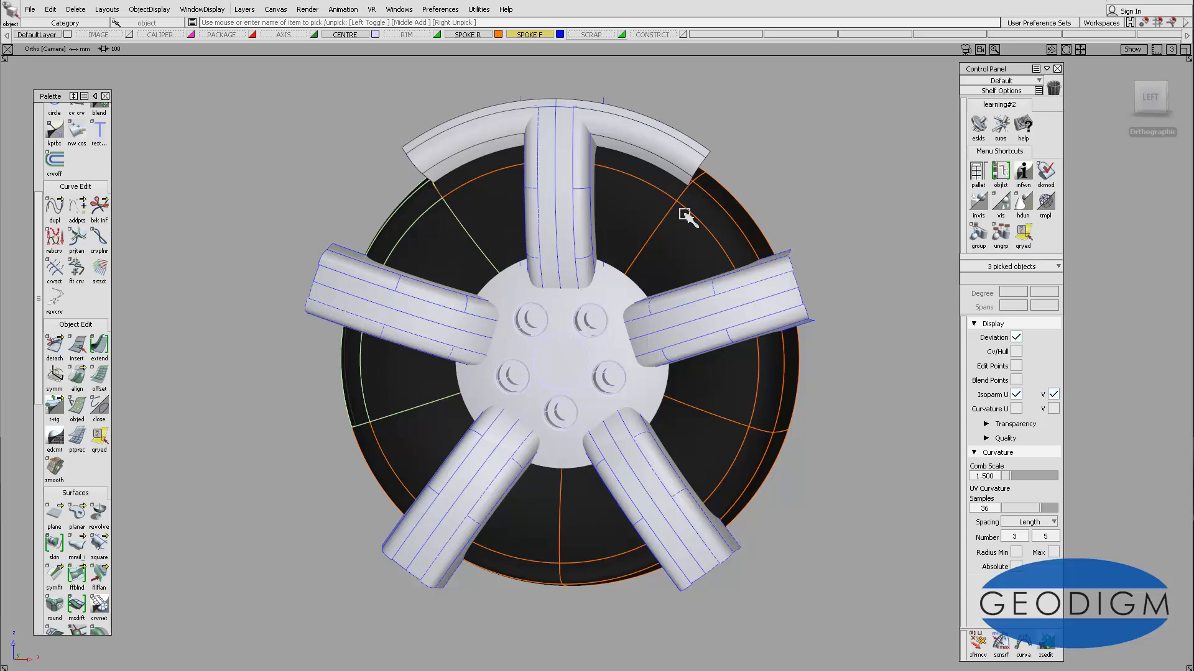
{"action": "left_click", "coordinate": [478, 8]}
{"action": "mouse_move", "coordinate": [485, 70]}
{"action": "left_click", "coordinate": [609, 71]}
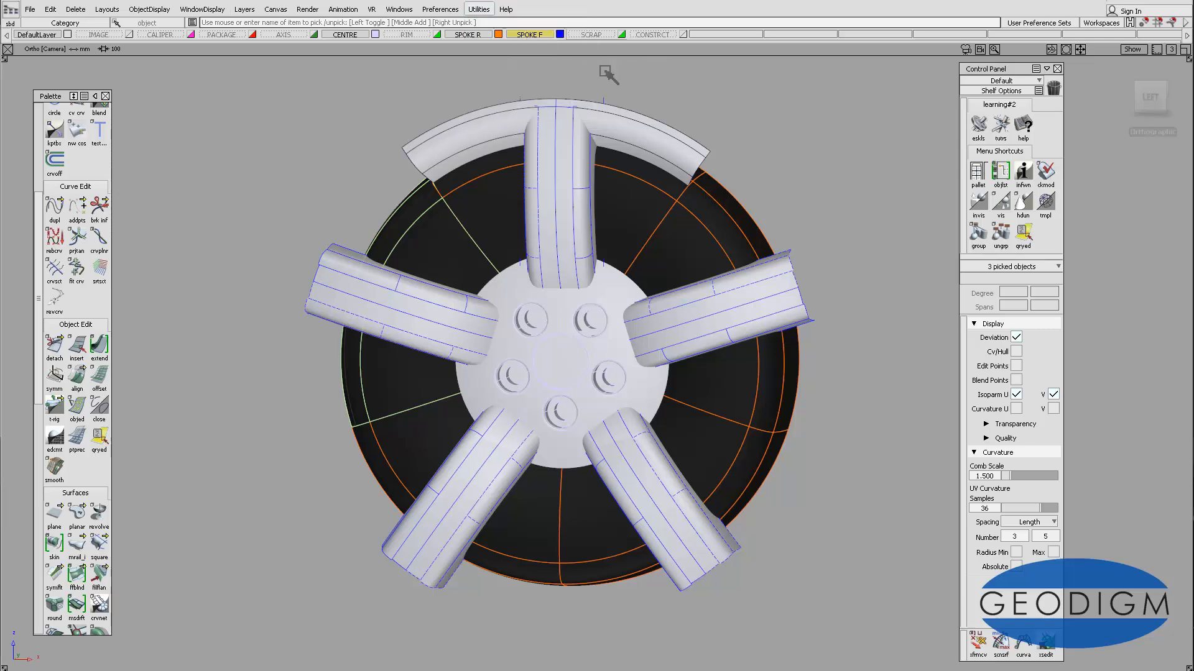
{"action": "left_click_drag", "start_coordinate": [794, 521], "coordinate": [448, 315]}
{"action": "key", "text": "alt+l"}
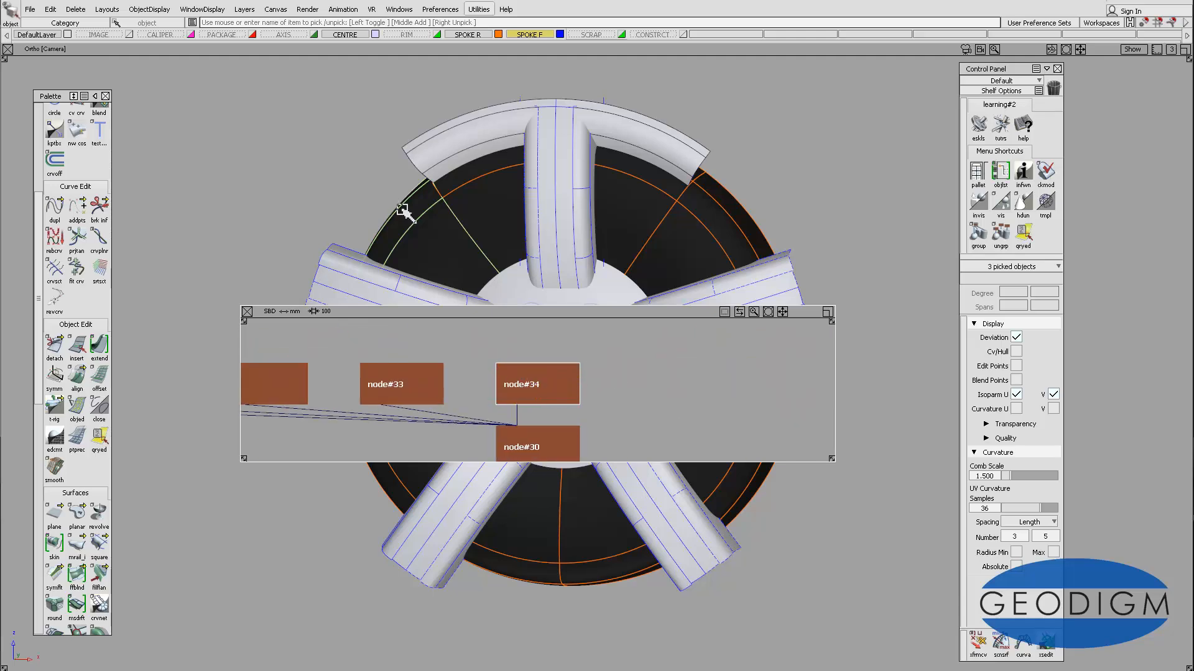
{"action": "right_click_drag", "start_coordinate": [687, 365], "coordinate": [610, 408], "text": "alt+shift"}
{"action": "middle_click_drag", "start_coordinate": [610, 408], "coordinate": [665, 393], "text": "alt+shift"}
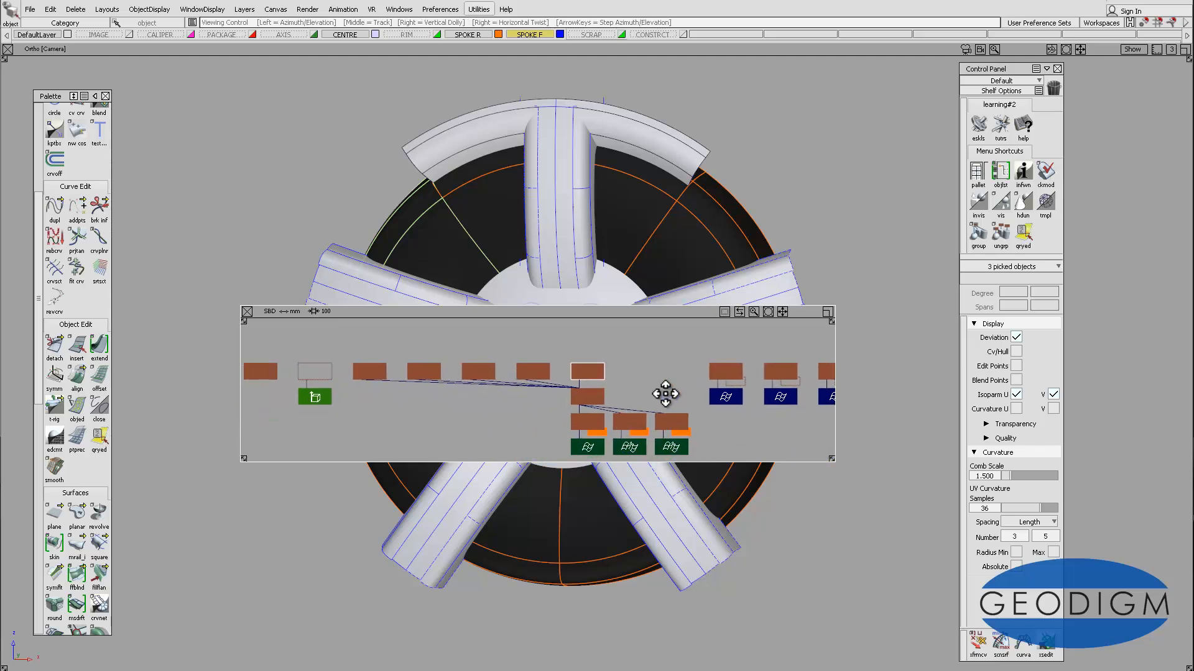
Delete the four duplicated inner rim nodes in the SBD window, keeping the segment behind the upright spoke
{"action": "left_click_drag", "start_coordinate": [507, 429], "coordinate": [505, 405], "text": "ctrl+shift"}
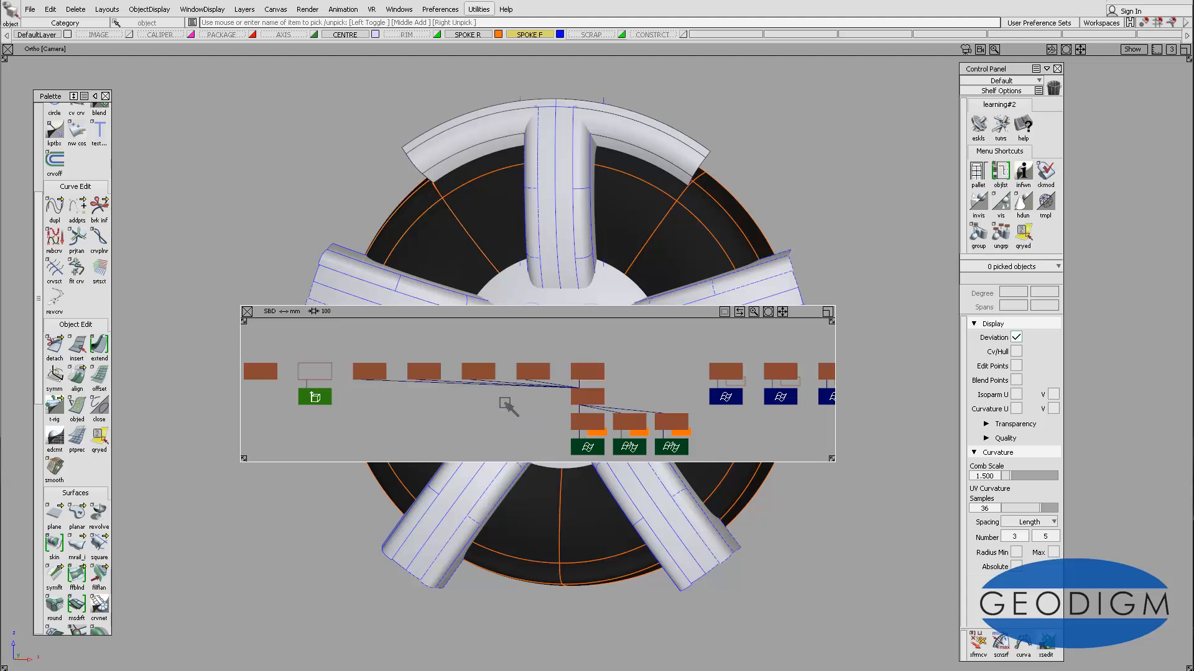
{"action": "left_click_drag", "start_coordinate": [413, 413], "coordinate": [410, 442], "text": "ctrl+shift"}
{"action": "left_click", "coordinate": [383, 372]}
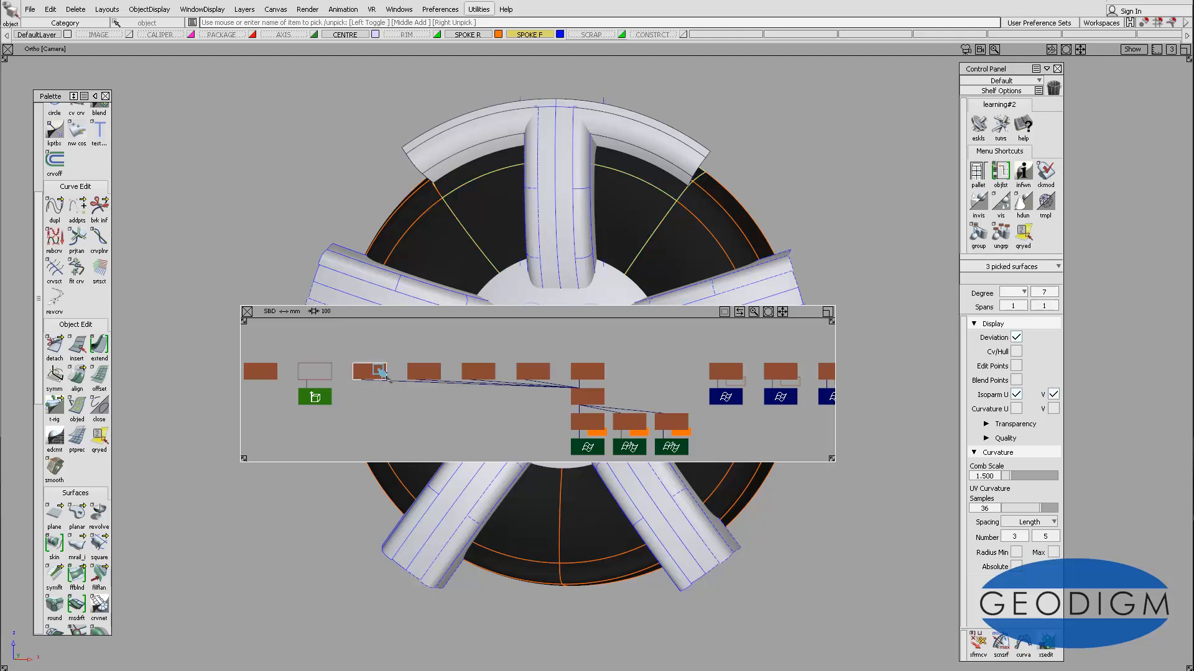
{"action": "left_click", "coordinate": [414, 372]}
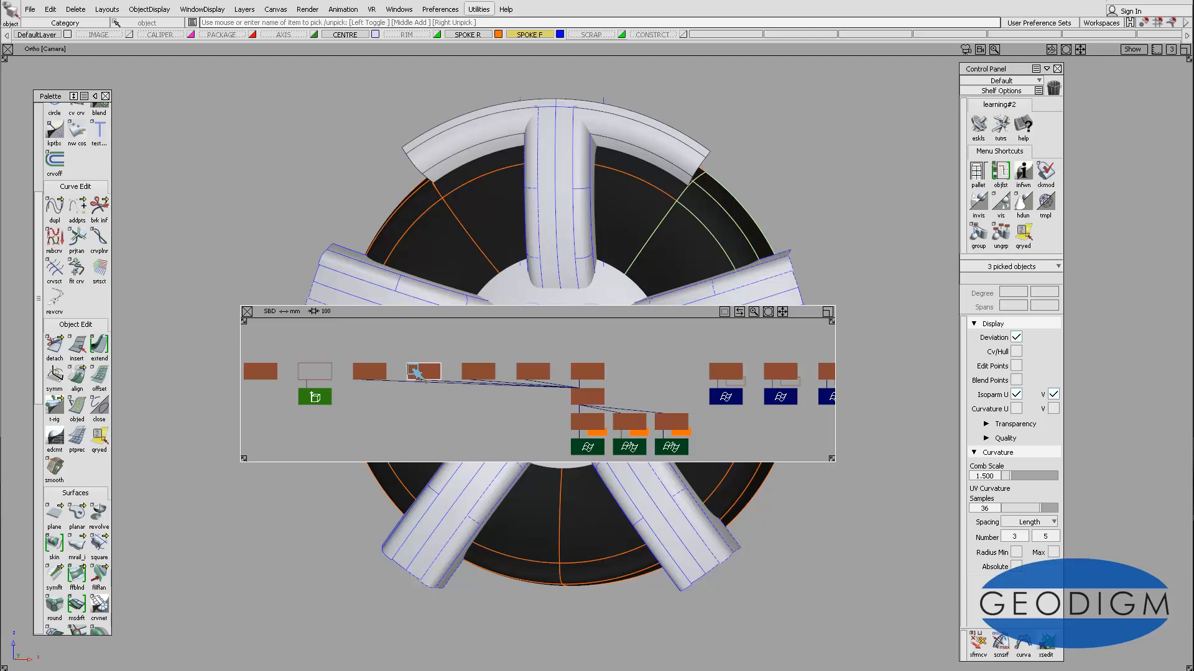
{"action": "left_click", "coordinate": [478, 372], "text": "shift"}
{"action": "left_click", "coordinate": [525, 369], "text": "shift"}
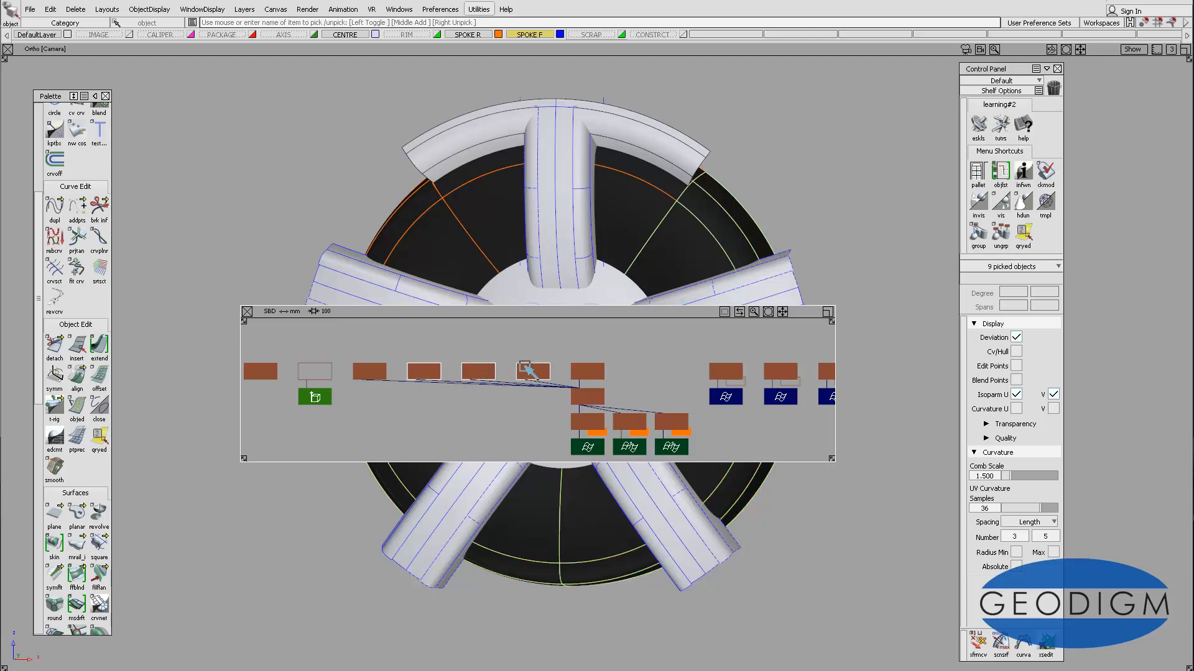
{"action": "left_click", "coordinate": [585, 371], "text": "shift"}
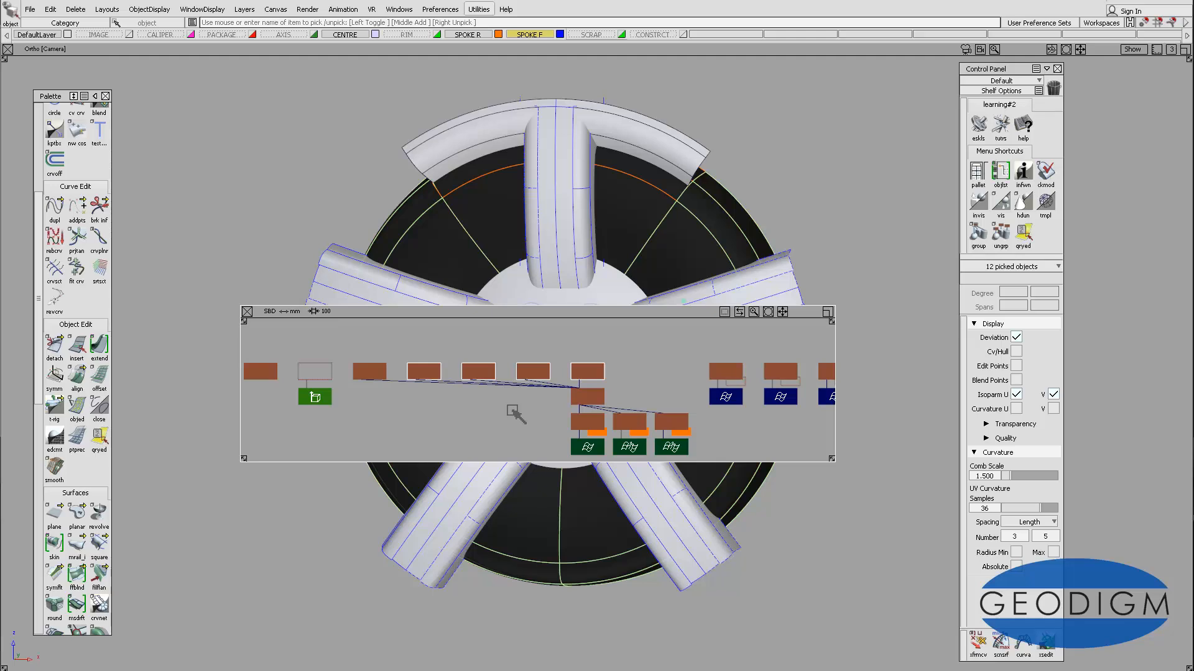
{"action": "key", "text": "Delete"}
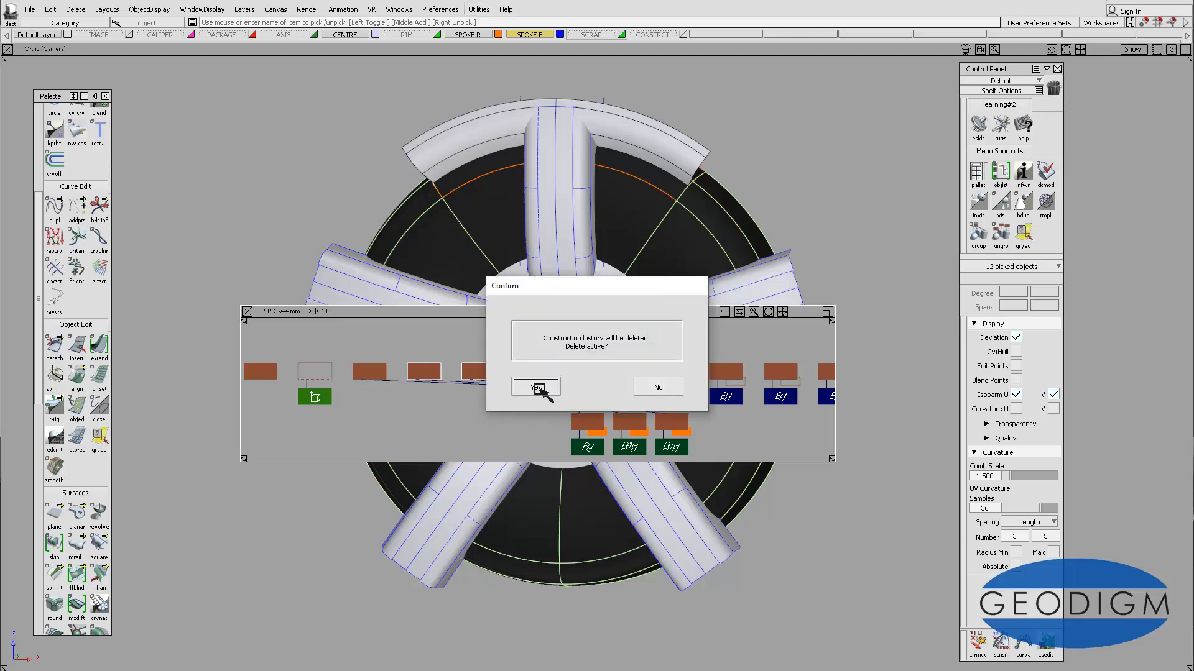
{"action": "left_click", "coordinate": [538, 390]}
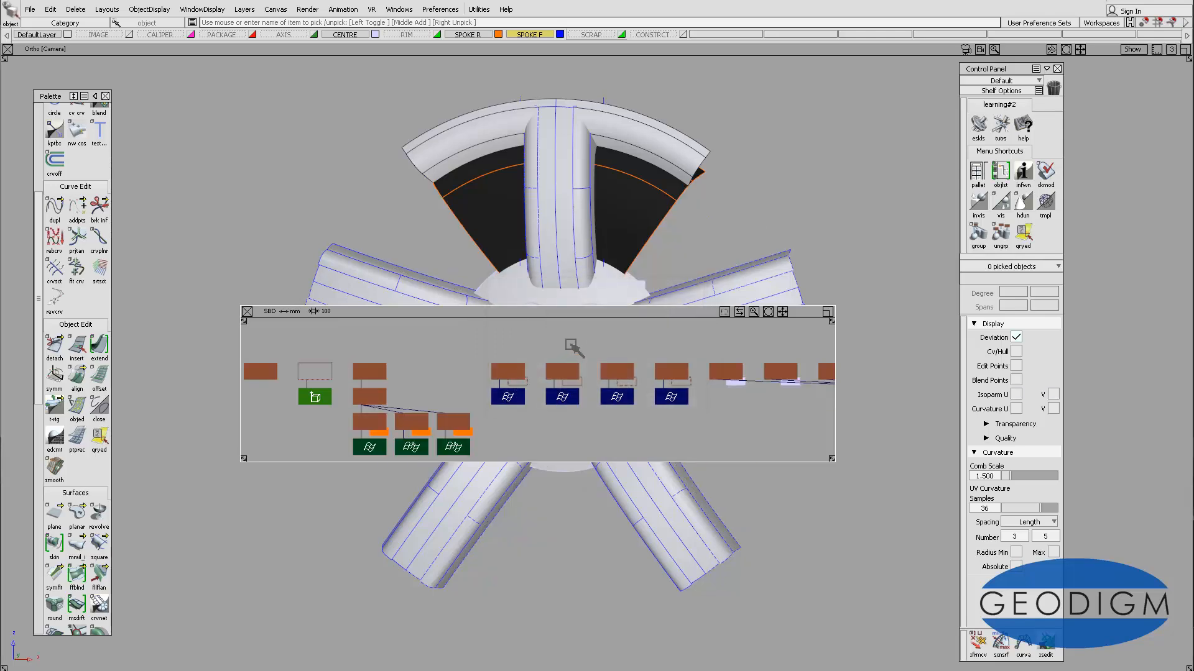
Move the SBD window clear of the spokes, pick the spoke fillets and locate their fillet group with all its pieces
{"action": "left_click_drag", "start_coordinate": [579, 312], "coordinate": [593, 469]}
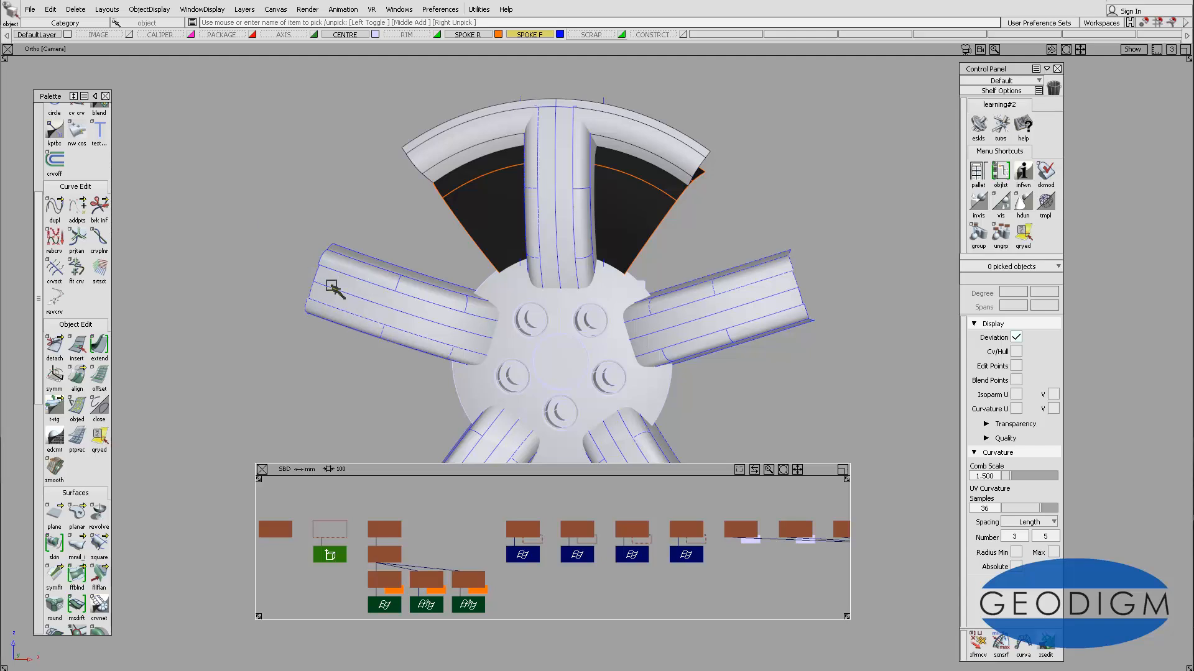
{"action": "left_click_drag", "start_coordinate": [327, 290], "coordinate": [332, 318], "text": "ctrl+shift"}
{"action": "left_click", "coordinate": [324, 260]}
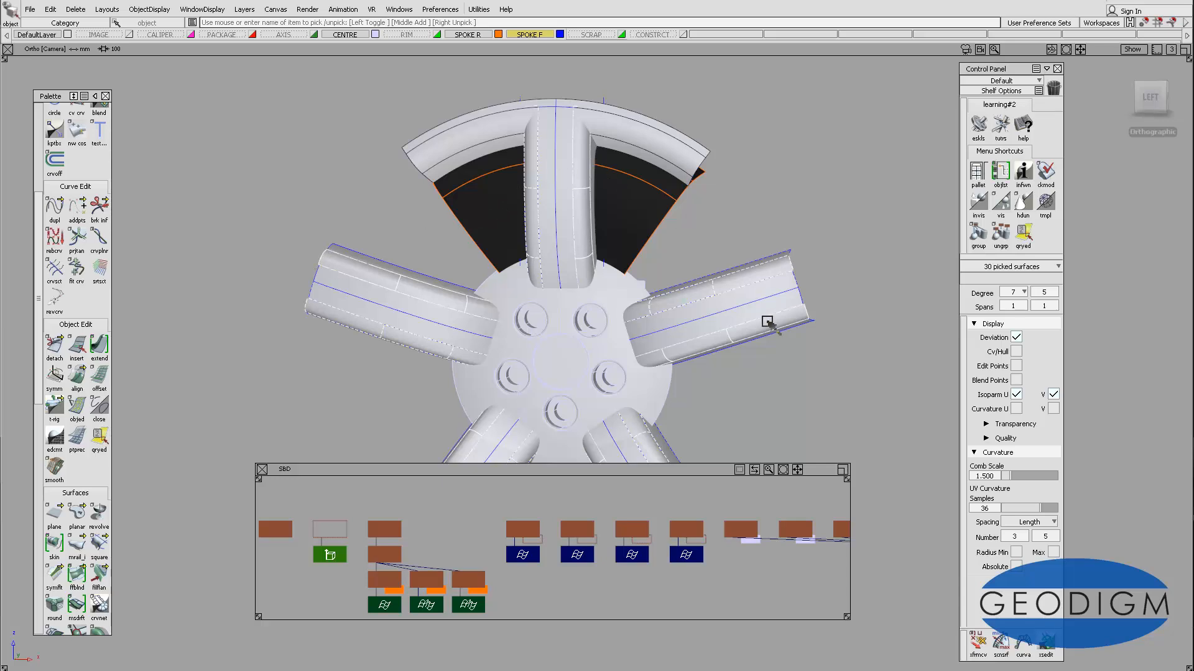
{"action": "left_click", "coordinate": [483, 501]}
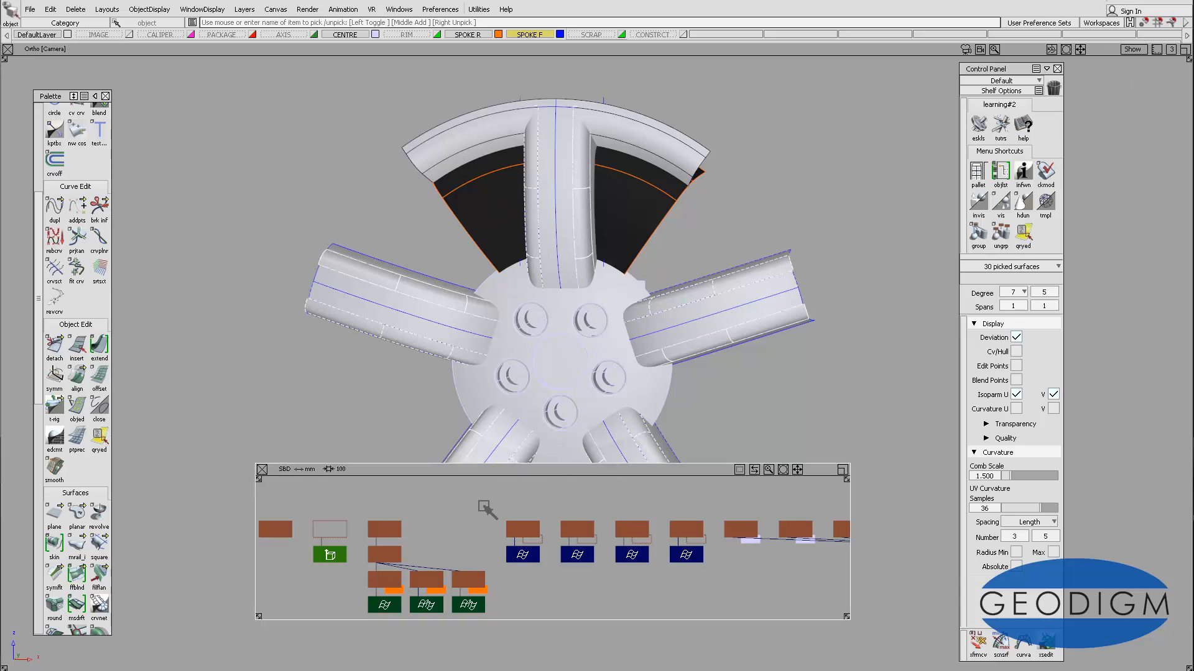
{"action": "key", "text": "f"}
{"action": "key", "text": "f"}
{"action": "key", "text": "f"}
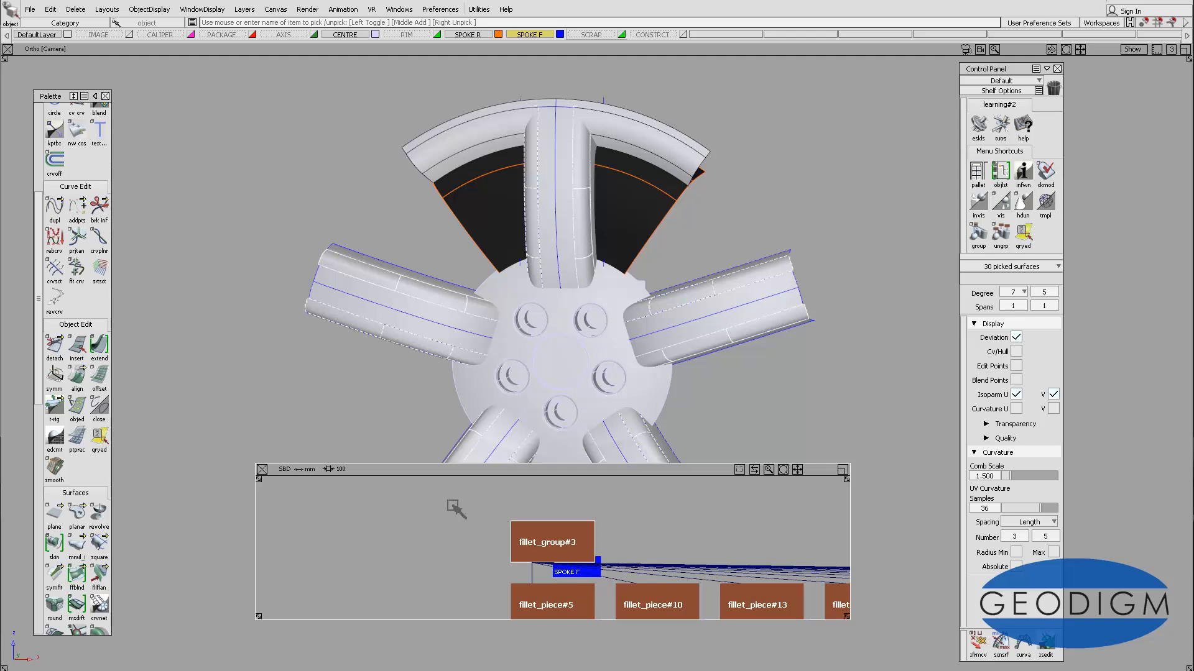
{"action": "right_click_drag", "start_coordinate": [452, 506], "coordinate": [485, 567], "text": "alt+shift"}
{"action": "middle_click_drag", "start_coordinate": [492, 550], "coordinate": [404, 523], "text": "alt+shift"}
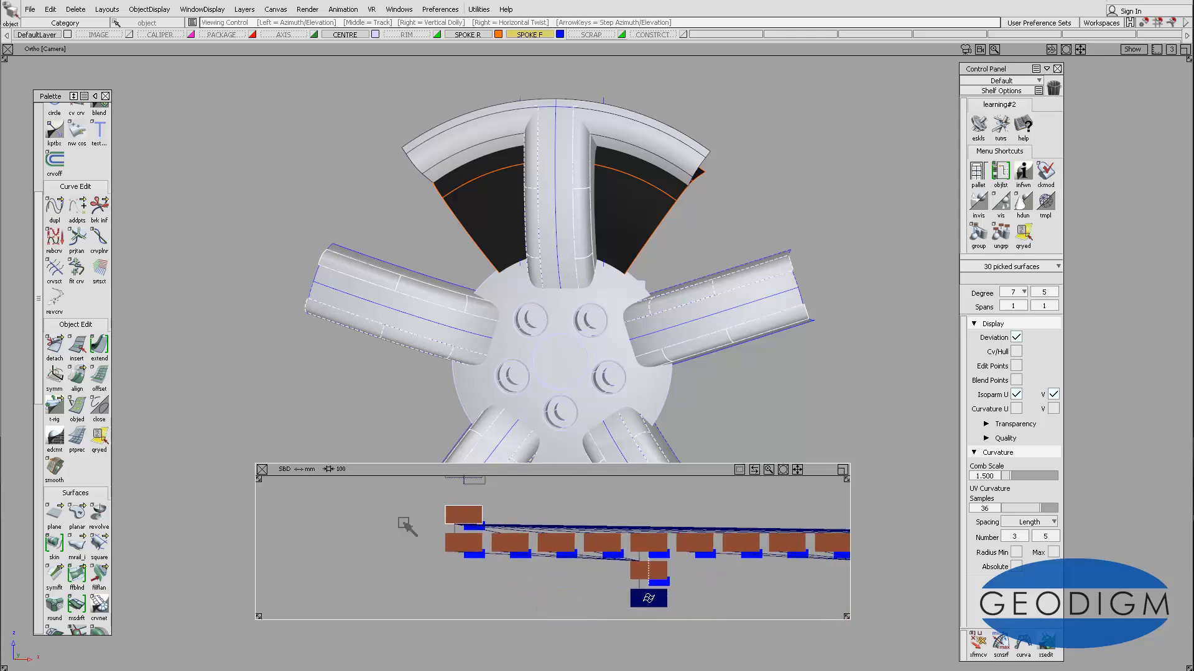
{"action": "right_click_drag", "start_coordinate": [405, 516], "coordinate": [423, 546], "text": "alt+shift"}
{"action": "middle_click_drag", "start_coordinate": [600, 557], "coordinate": [451, 531], "text": "alt+shift"}
{"action": "right_click_drag", "start_coordinate": [455, 530], "coordinate": [475, 551], "text": "alt+shift"}
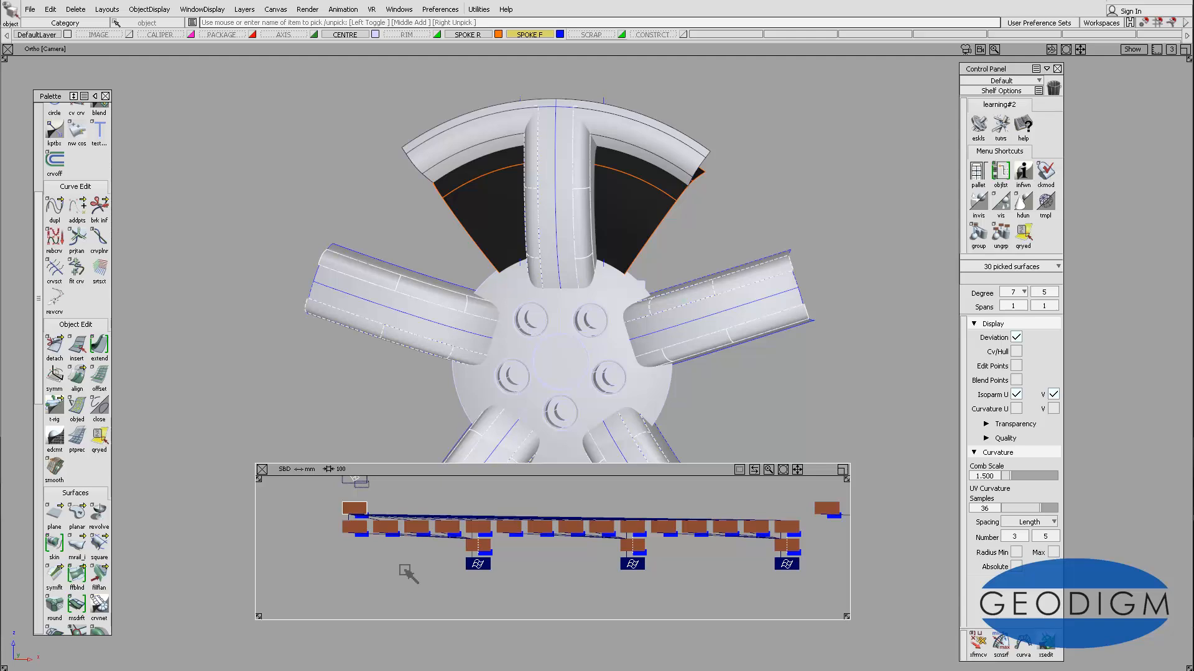
Clear the selection and pick the first spoke fillet node in the SBD window to see which spoke it belongs to
{"action": "left_click_drag", "start_coordinate": [427, 585], "coordinate": [427, 570], "text": "ctrl+shift"}
{"action": "left_click", "coordinate": [427, 571], "text": "ctrl+shift"}
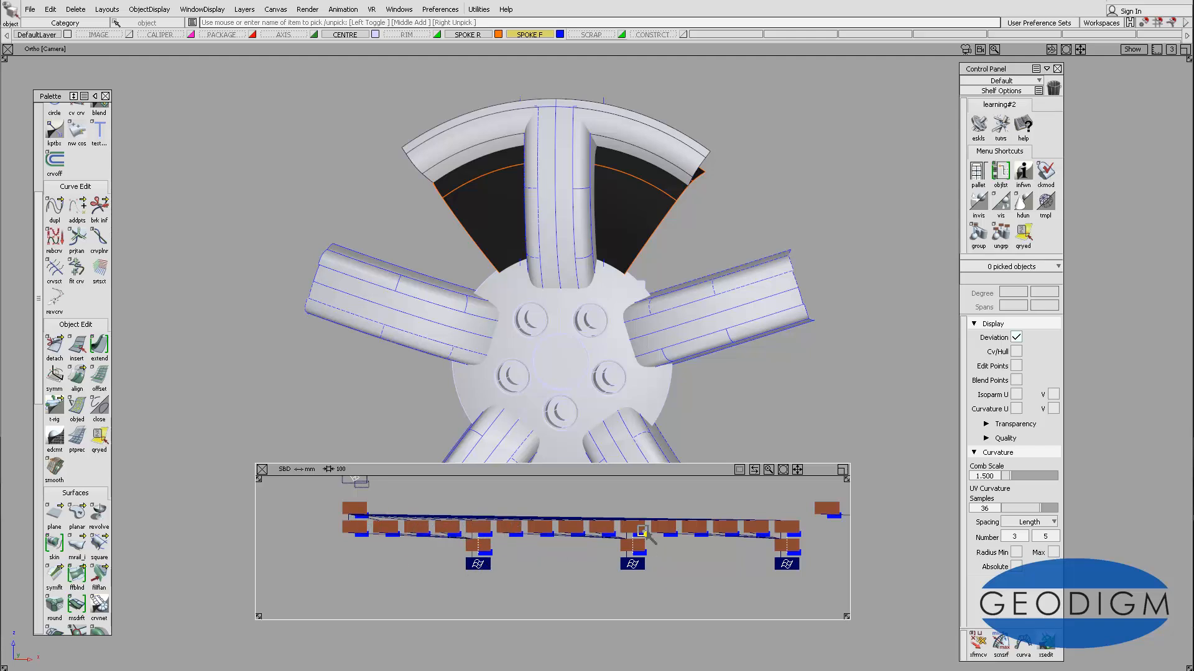
{"action": "left_click_drag", "start_coordinate": [593, 574], "coordinate": [594, 601], "text": "ctrl+shift"}
{"action": "left_click", "coordinate": [360, 530]}
Deselect the first fillet node and pick the next four nodes, which hold the first set of duplicated fillets on the other spokes
{"action": "left_click_drag", "start_coordinate": [375, 561], "coordinate": [376, 588], "text": "ctrl+shift"}
{"action": "left_click", "coordinate": [386, 532]}
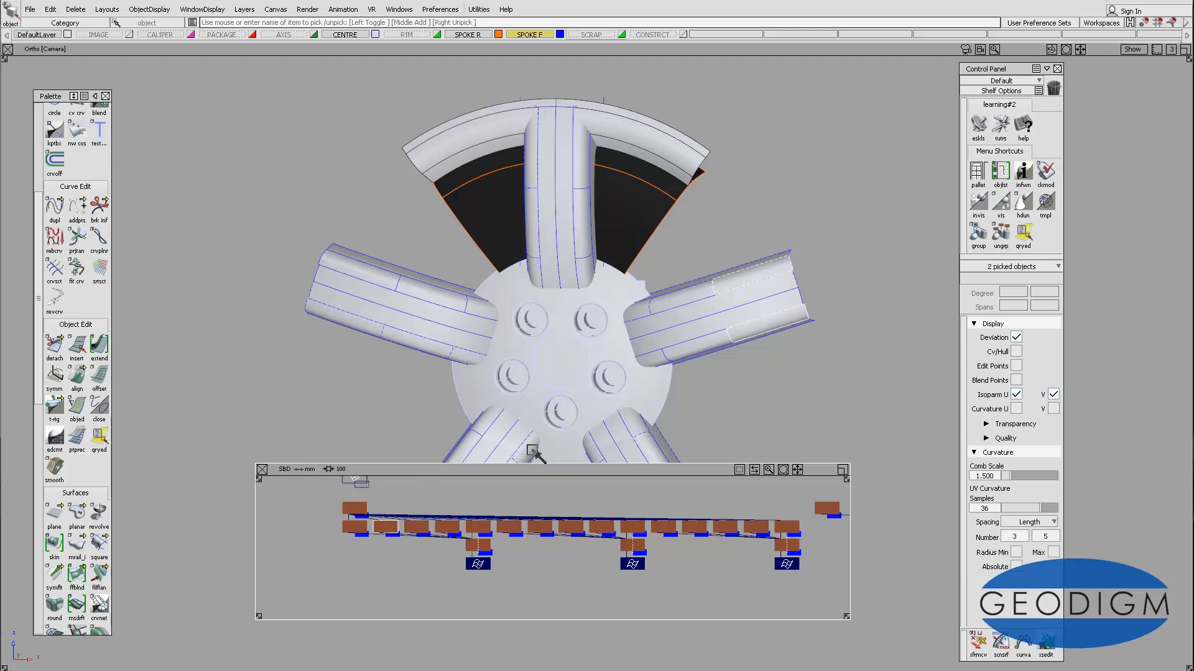
{"action": "left_click", "coordinate": [416, 529]}
{"action": "right_click_drag", "start_coordinate": [569, 366], "coordinate": [561, 354], "text": "alt+shift"}
{"action": "middle_click_drag", "start_coordinate": [562, 353], "coordinate": [571, 251], "text": "alt+shift"}
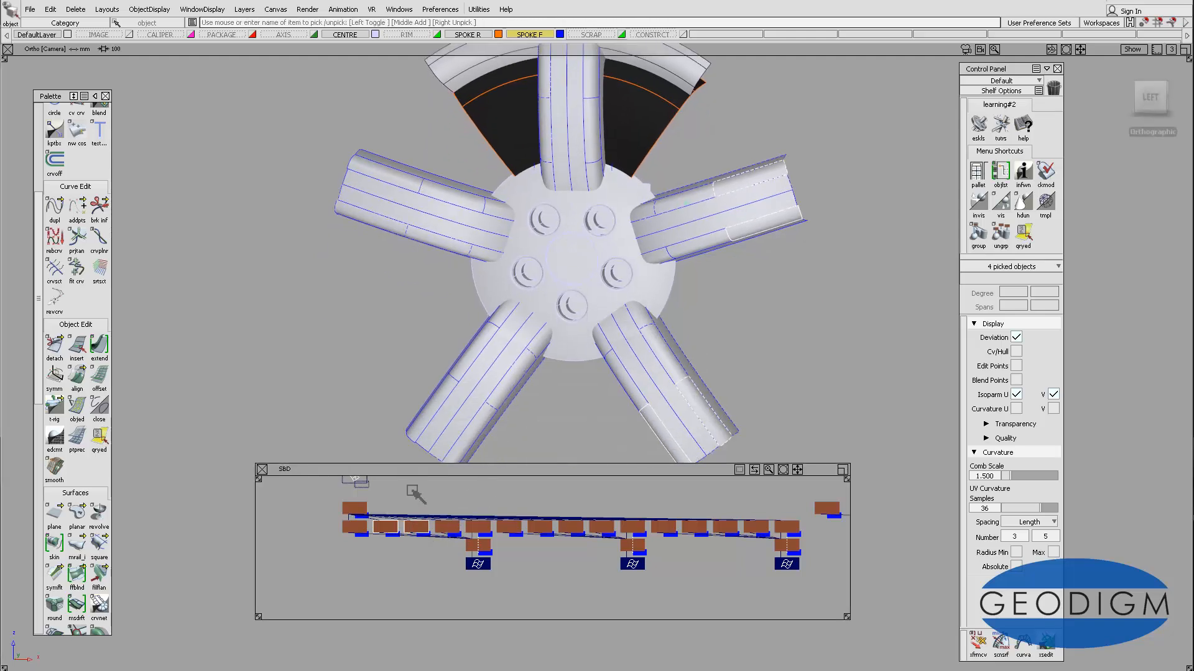
{"action": "left_click", "coordinate": [447, 527]}
{"action": "left_click", "coordinate": [479, 527]}
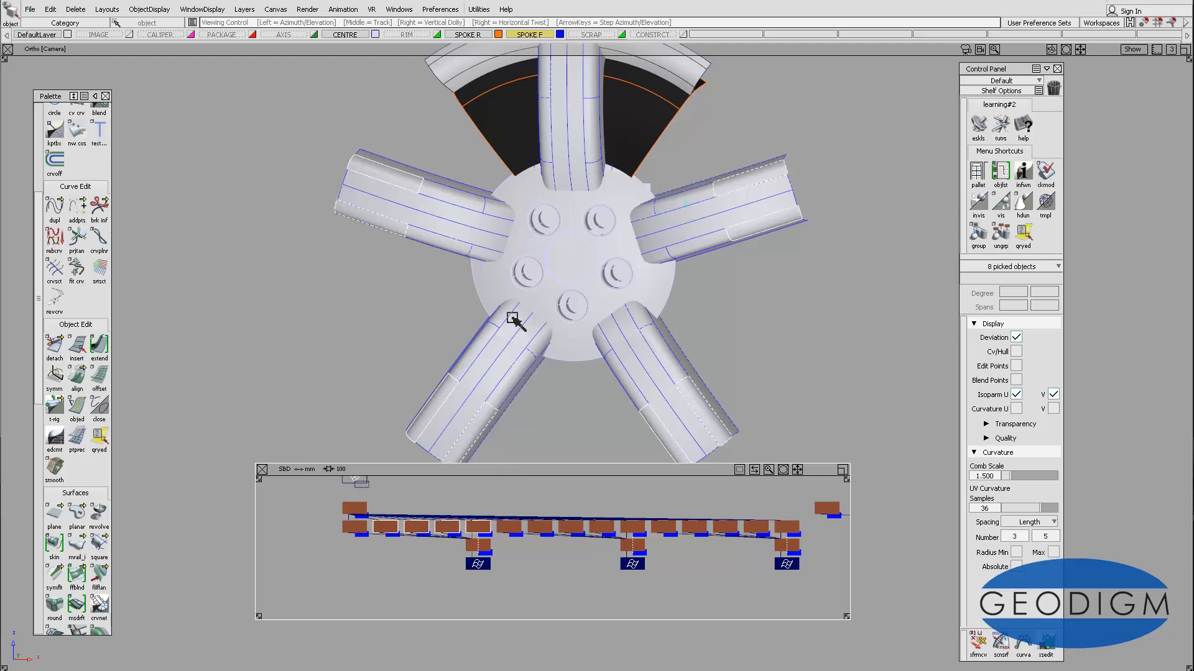
{"action": "right_click_drag", "start_coordinate": [514, 321], "coordinate": [508, 340], "text": "alt+shift"}
{"action": "middle_click_drag", "start_coordinate": [509, 342], "coordinate": [457, 356], "text": "alt+shift"}
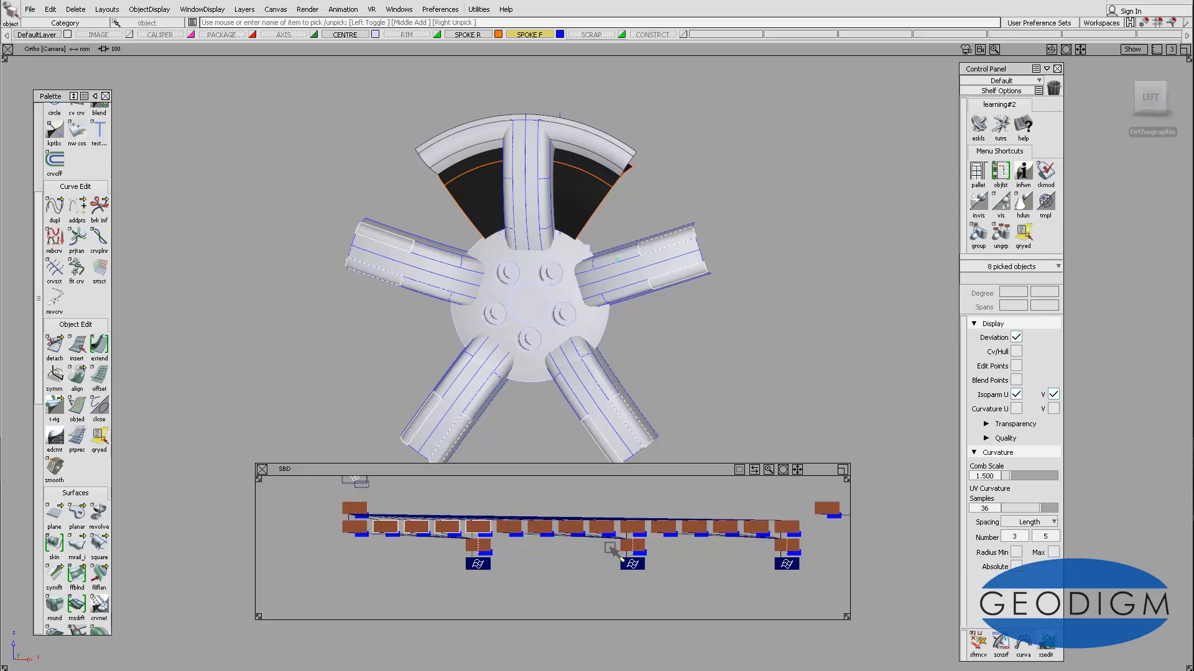
Add the eight remaining duplicated fillet nodes, skipping the upright spoke's nodes, and close the SBD window with nothing picked
{"action": "left_click", "coordinate": [545, 528]}
{"action": "left_click", "coordinate": [574, 528]}
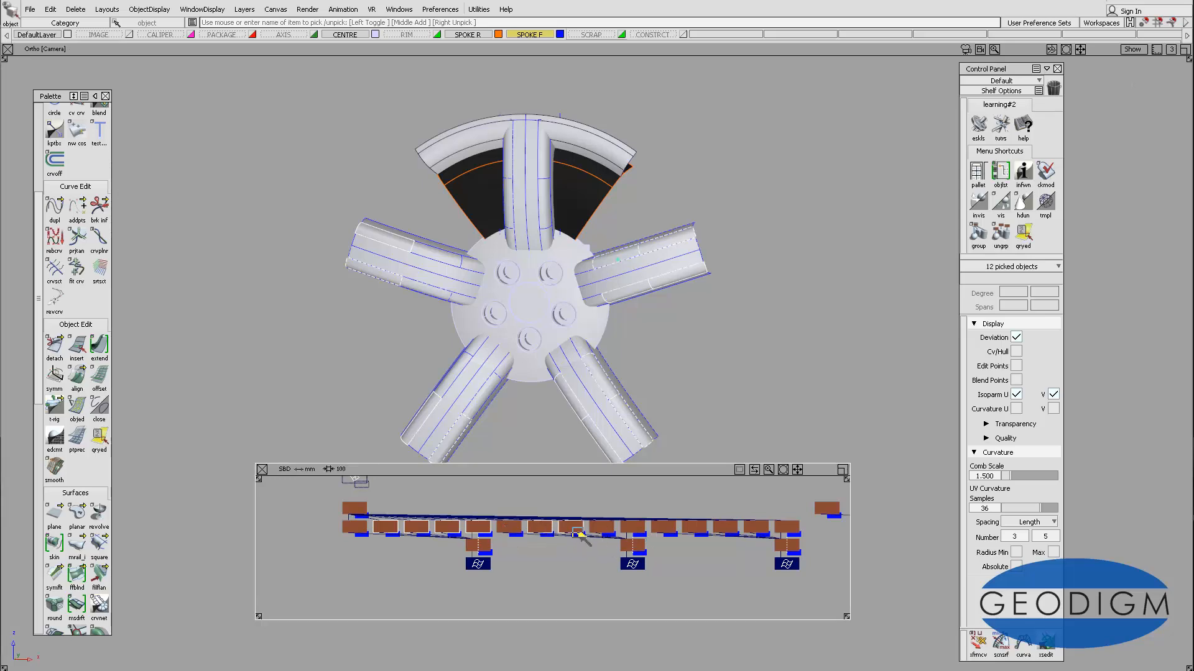
{"action": "left_click", "coordinate": [603, 528]}
{"action": "left_click", "coordinate": [632, 528]}
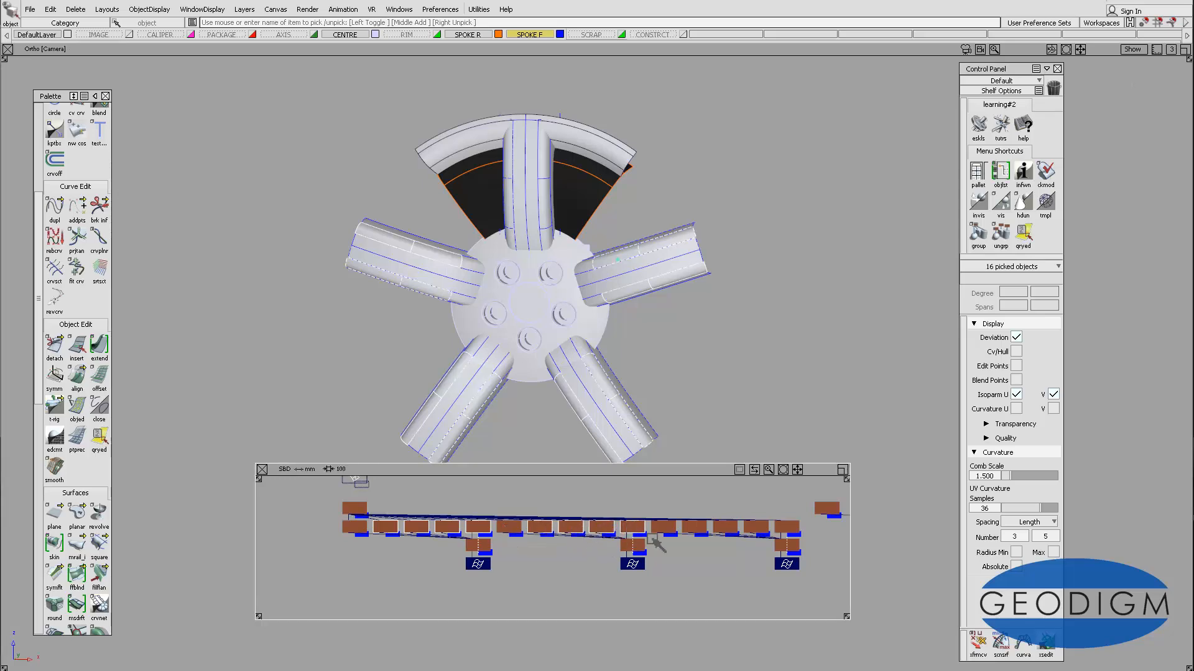
{"action": "left_click", "coordinate": [699, 530]}
{"action": "left_click", "coordinate": [729, 529]}
{"action": "left_click", "coordinate": [759, 530]}
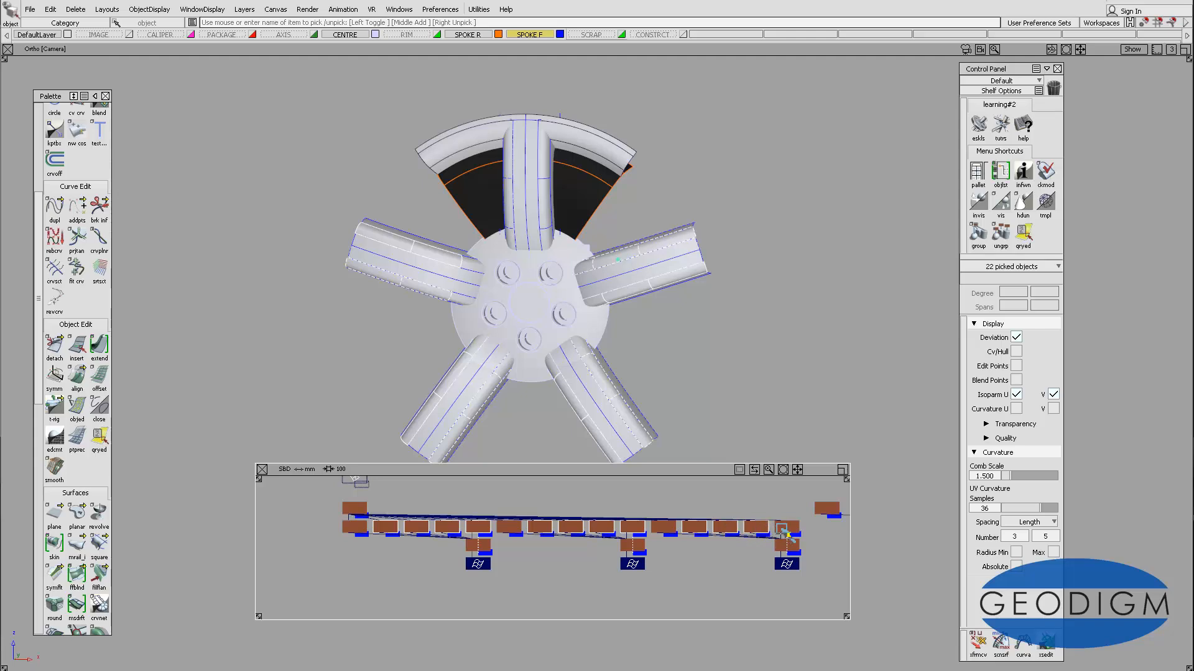
{"action": "left_click", "coordinate": [787, 529]}
{"action": "left_click", "coordinate": [263, 471]}
{"action": "left_click", "coordinate": [354, 314]}
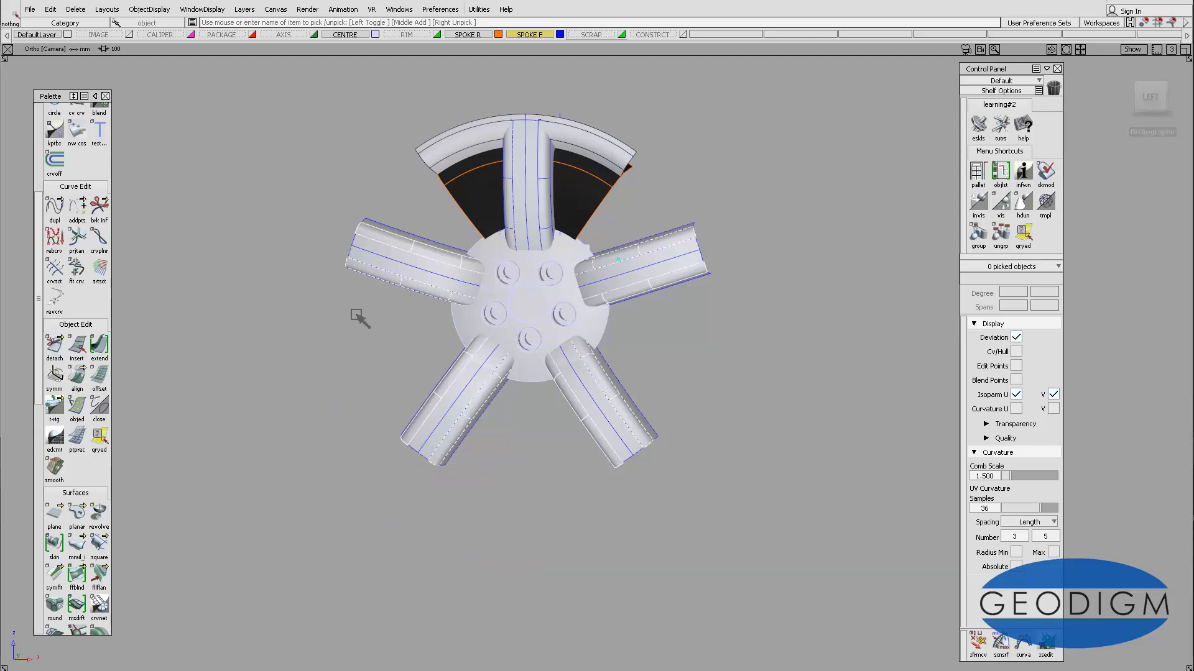
Pick the entire wheel model and expand all of its instances despite their history
{"action": "left_click_drag", "start_coordinate": [321, 249], "coordinate": [321, 279], "text": "ctrl+shift"}
{"action": "left_click_drag", "start_coordinate": [291, 106], "coordinate": [733, 470]}
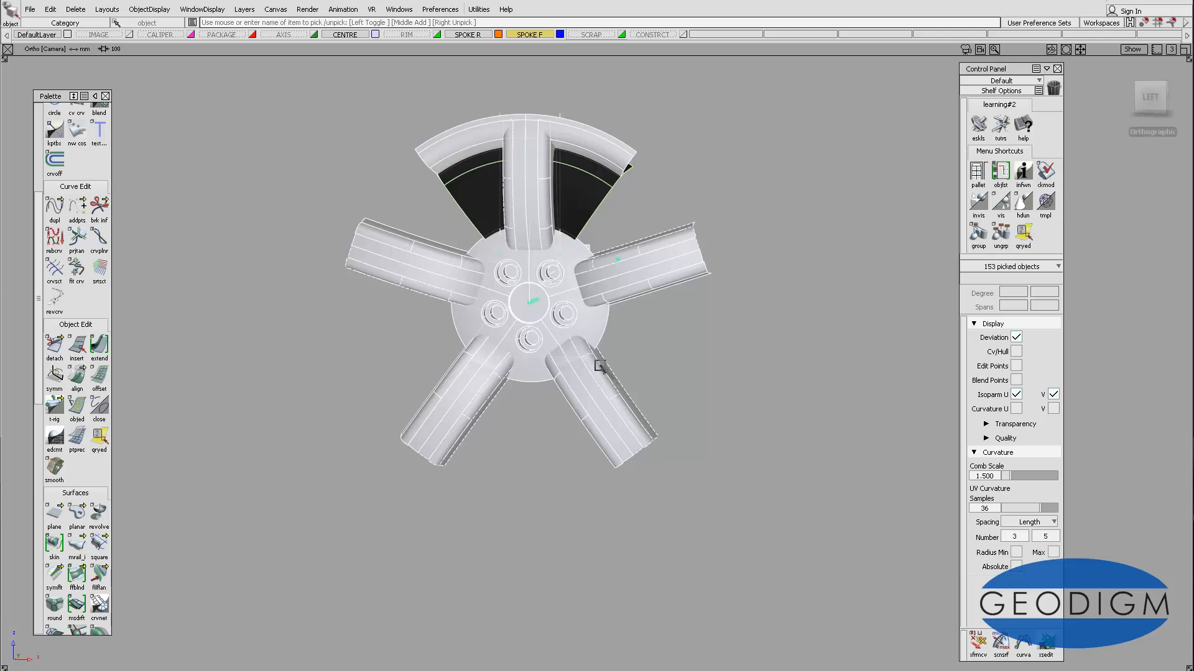
{"action": "left_click", "coordinate": [53, 9]}
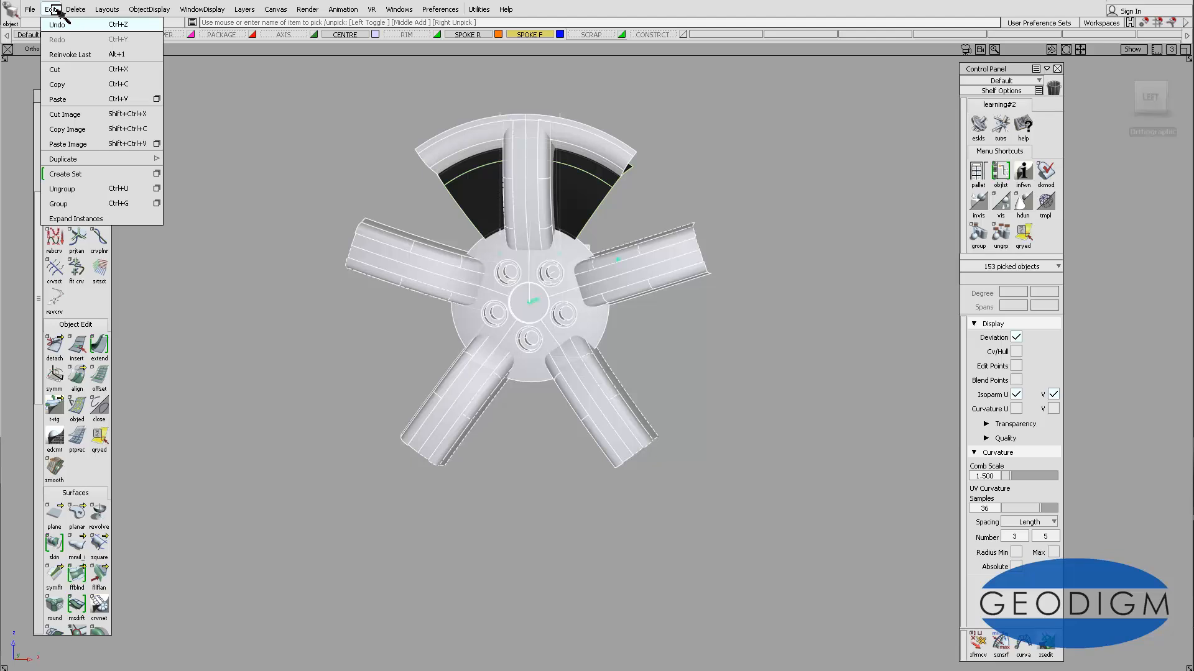
{"action": "left_click", "coordinate": [98, 219]}
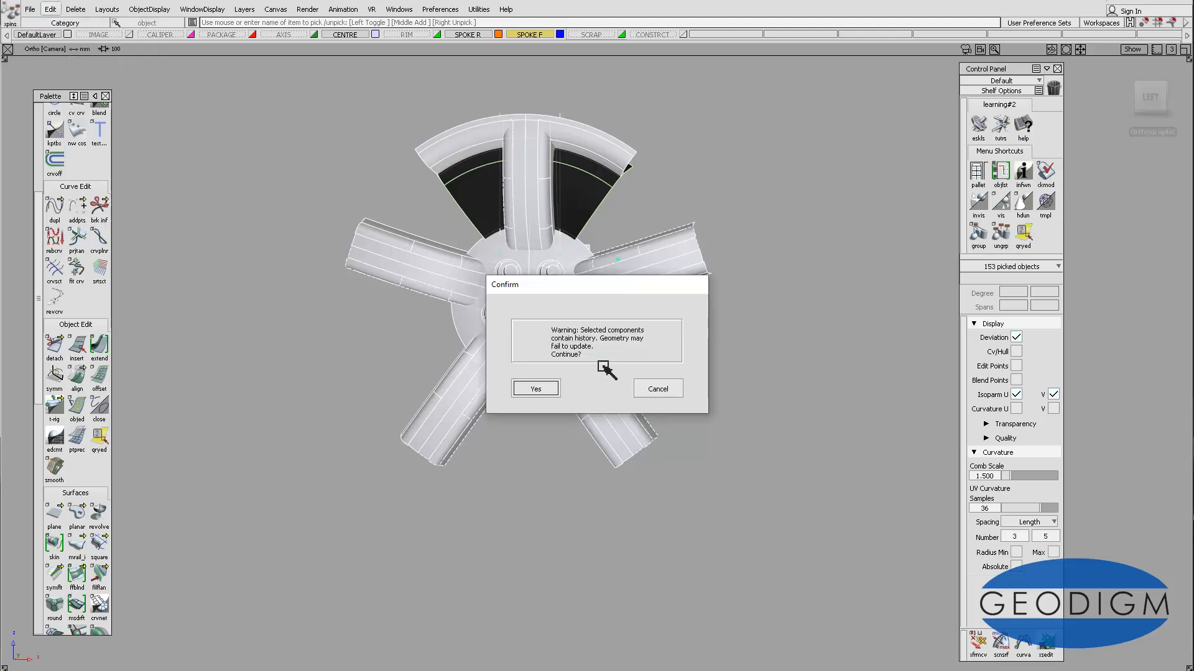
{"action": "left_click", "coordinate": [551, 390]}
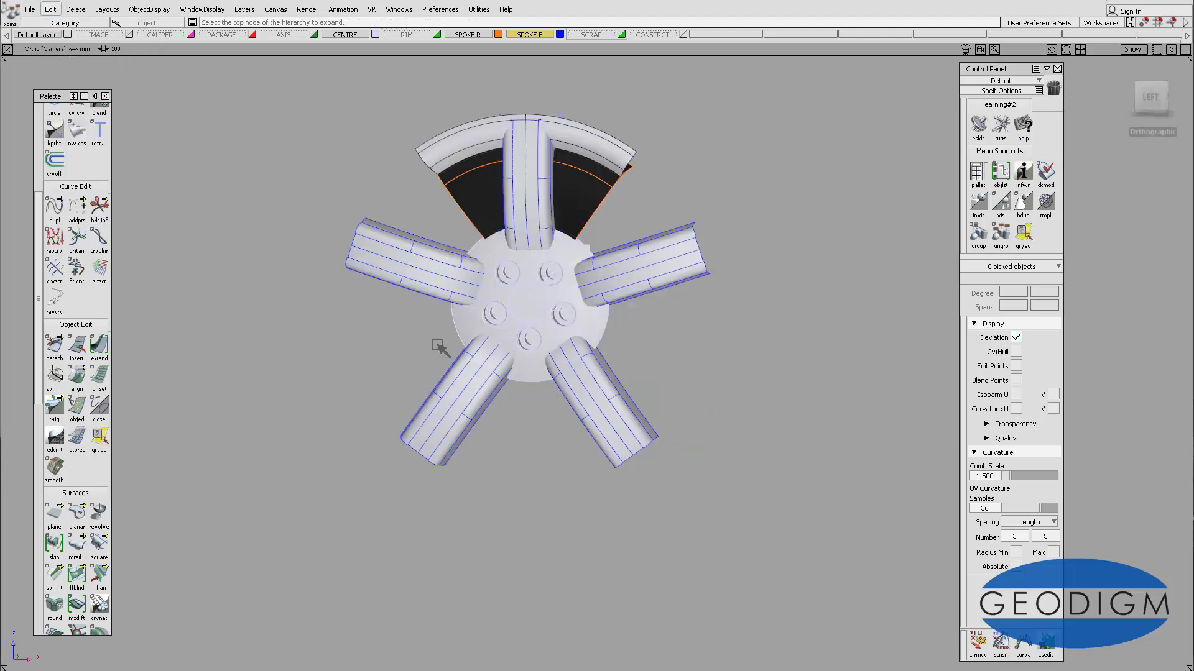
Pick the surfaces of the duplicated spoke on the wheel's upper-left side and delete them
{"action": "left_click", "coordinate": [408, 380], "text": "ctrl+shift"}
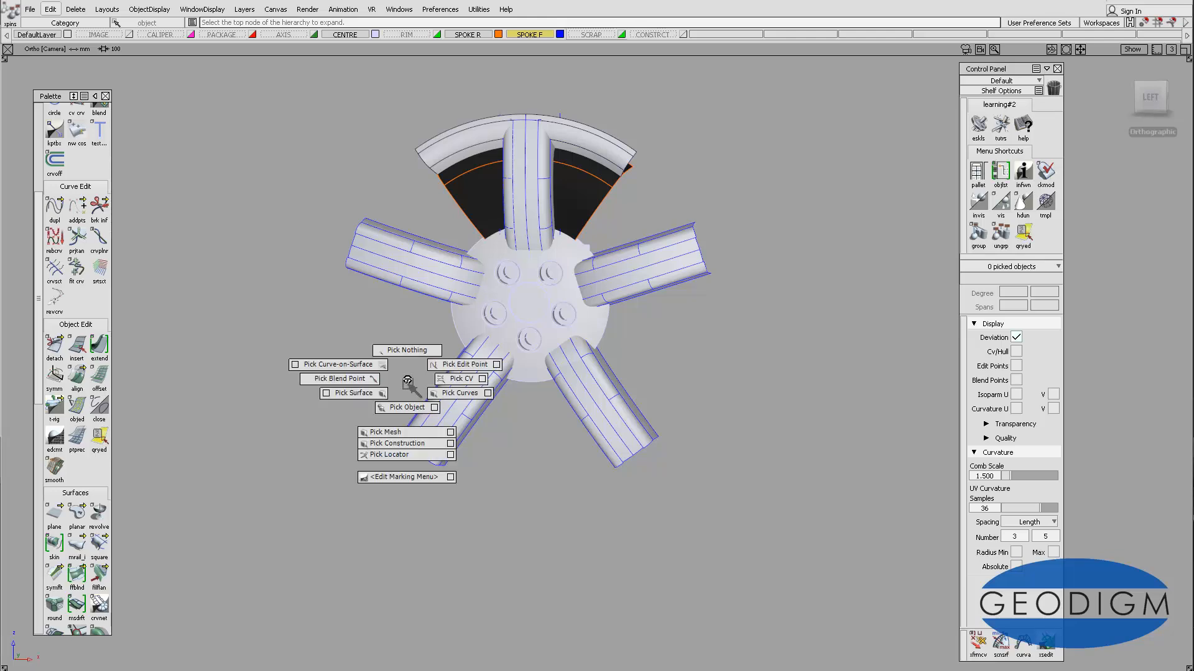
{"action": "mouse_move", "coordinate": [409, 385]}
{"action": "left_mouse_down", "text": "ctrl+shift"}
{"action": "mouse_move", "coordinate": [413, 410]}
{"action": "mouse_move", "coordinate": [378, 394]}
{"action": "left_mouse_up", "text": "ctrl+shift"}
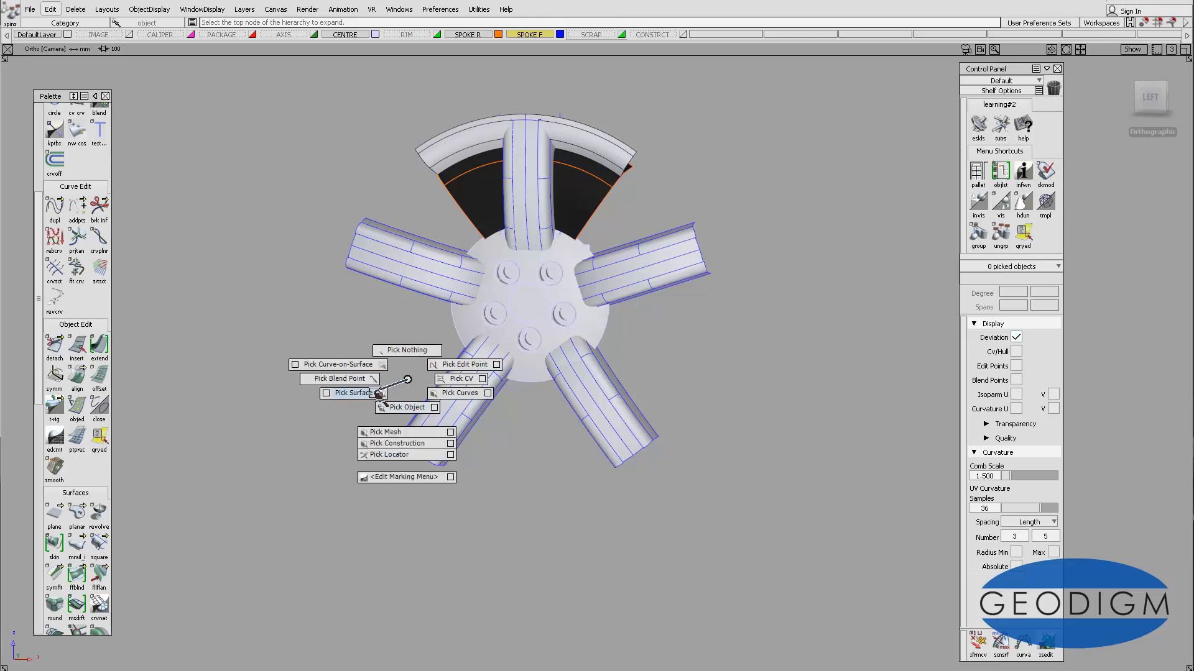
{"action": "left_click_drag", "start_coordinate": [424, 209], "coordinate": [341, 322]}
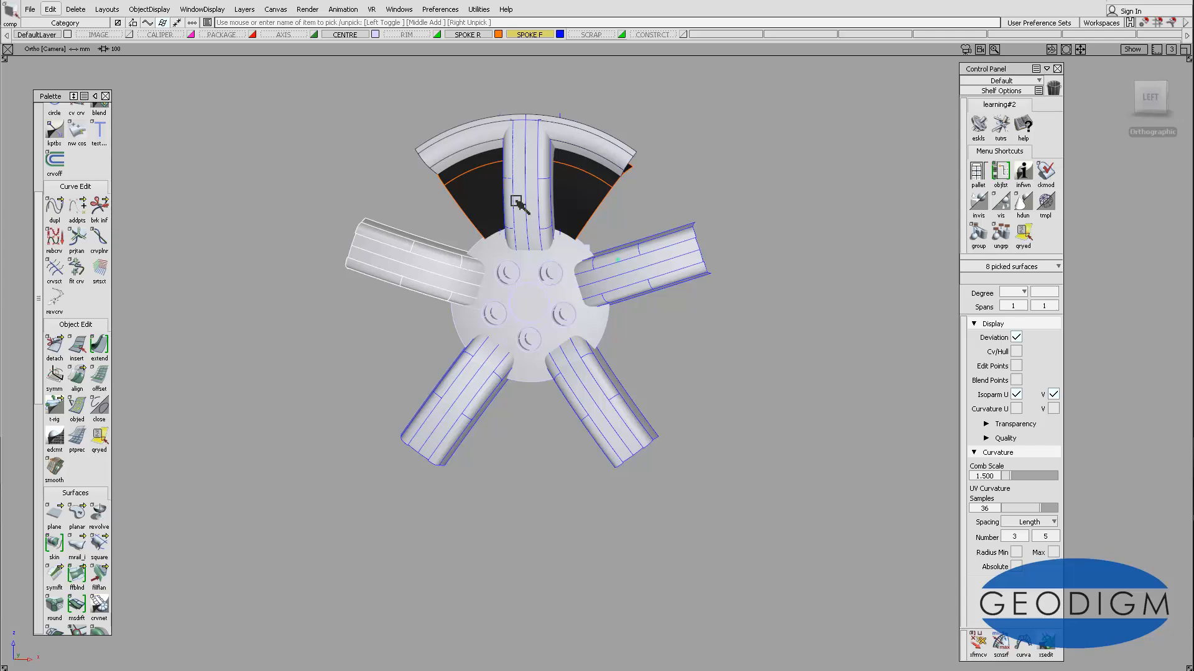
{"action": "key", "text": "Delete"}
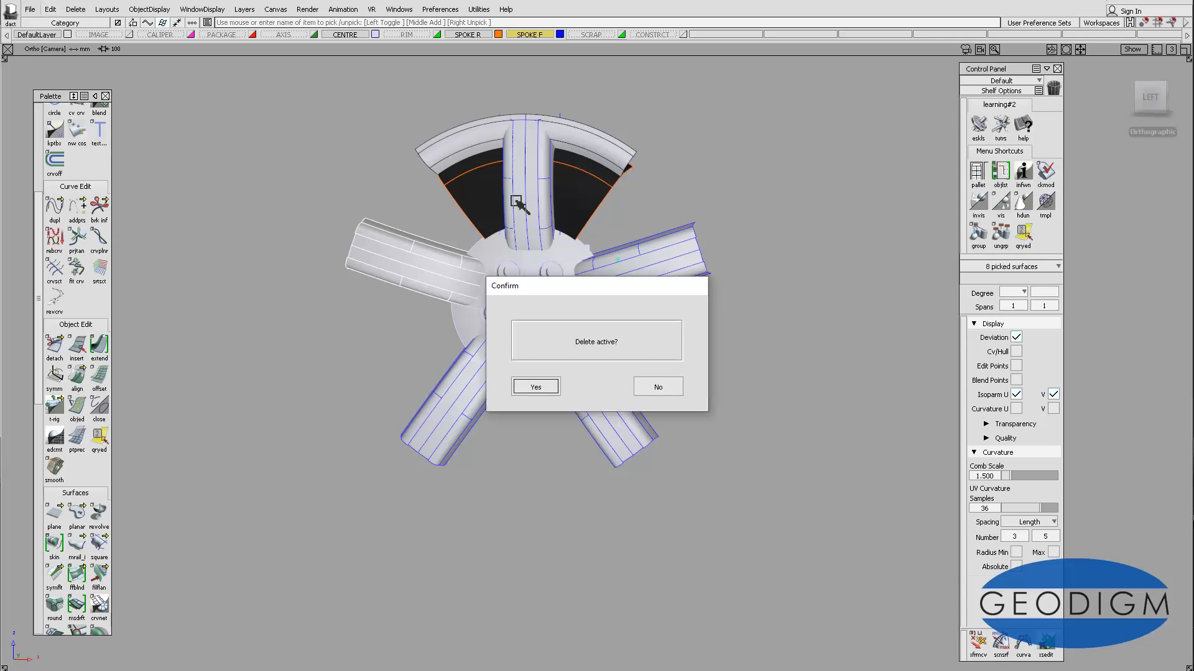
{"action": "left_click", "coordinate": [551, 389]}
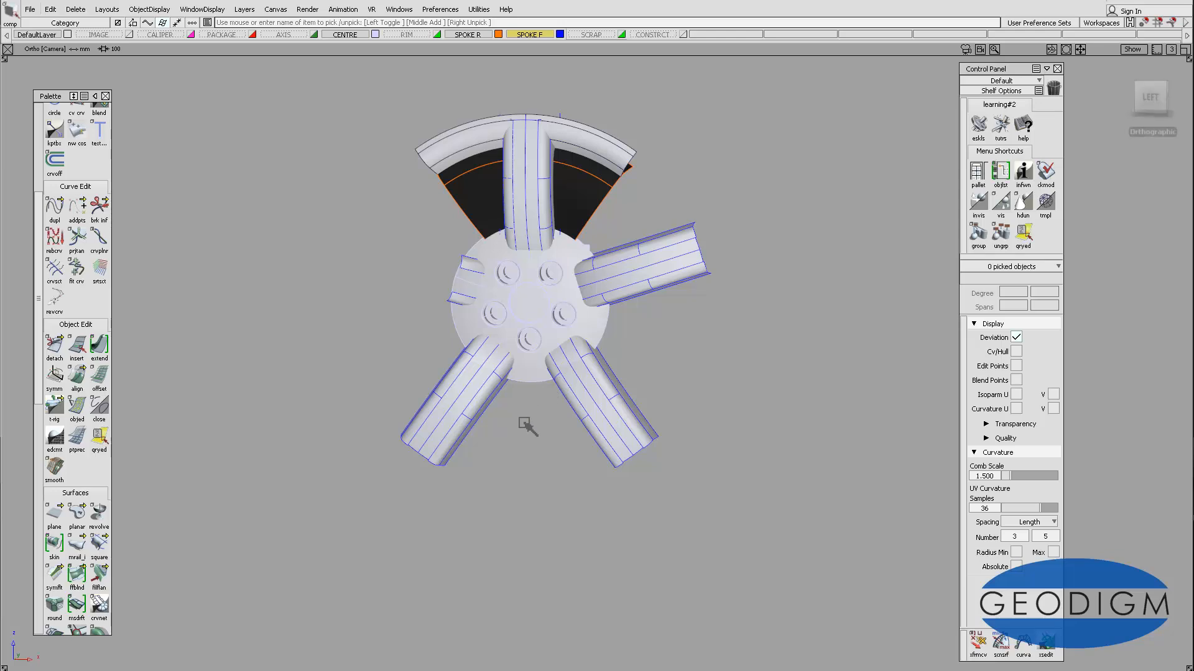
Delete the surfaces of the lower-left, lower-right and right spokes, keeping the upright spoke
{"action": "left_click_drag", "start_coordinate": [493, 408], "coordinate": [378, 497]}
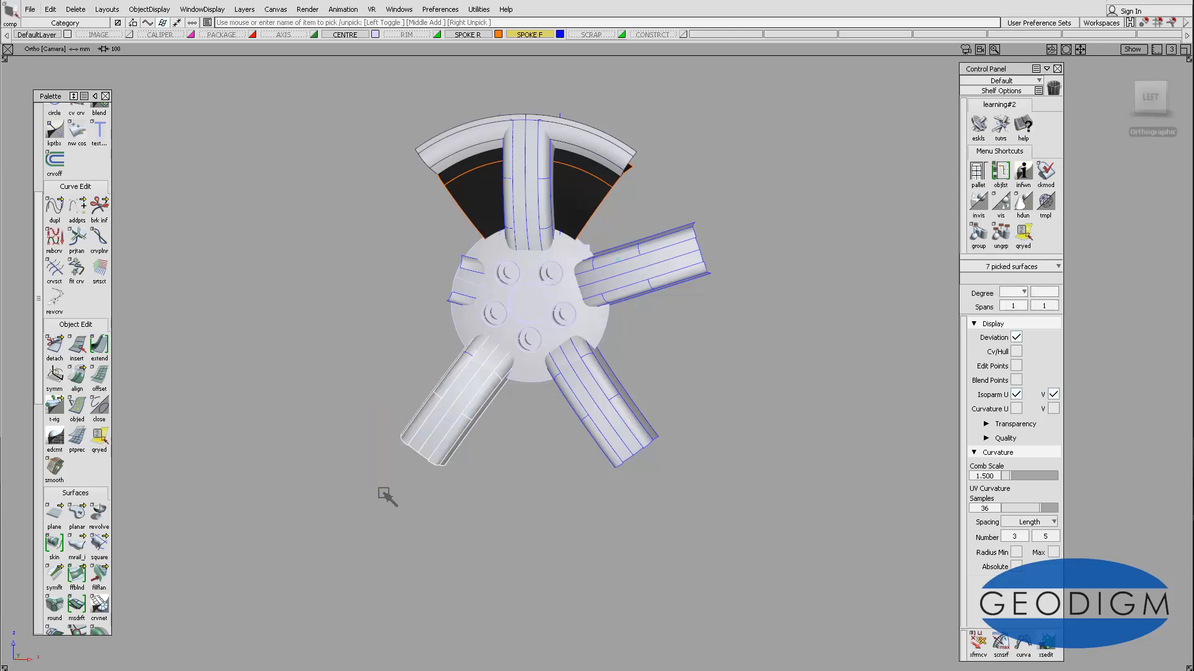
{"action": "left_click_drag", "start_coordinate": [577, 401], "coordinate": [679, 485]}
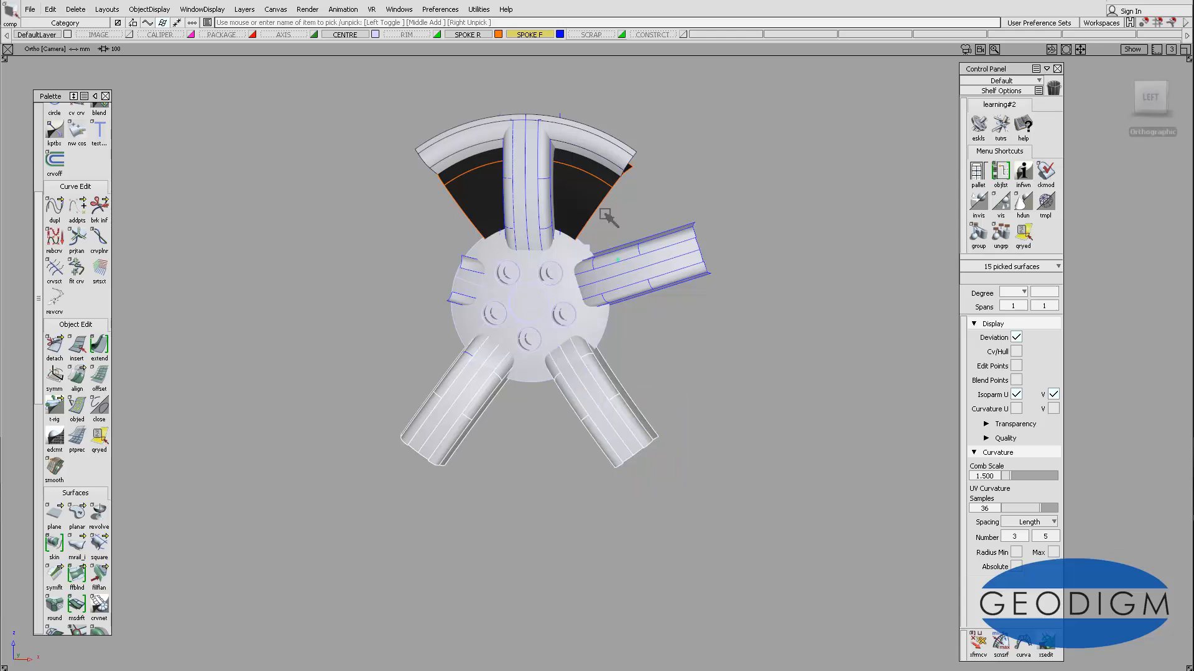
{"action": "left_click_drag", "start_coordinate": [616, 214], "coordinate": [745, 318]}
{"action": "key", "text": "Delete"}
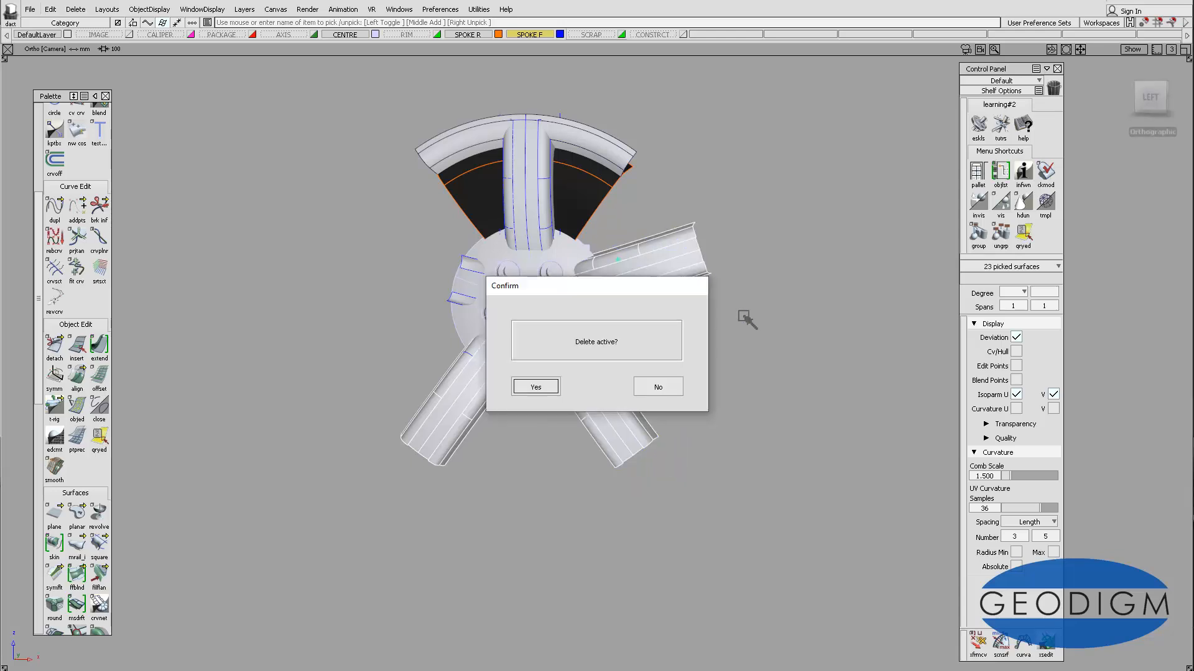
{"action": "left_click", "coordinate": [545, 387]}
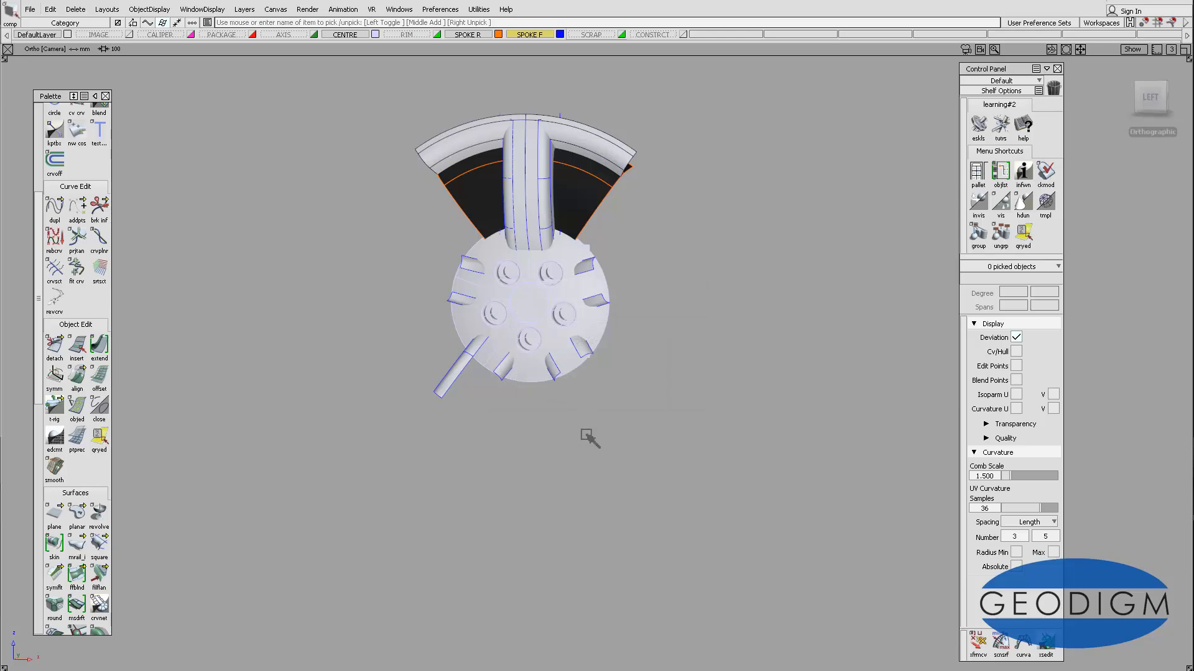
Delete four of the five hub segments with their bolt holes, keeping the one on the upper-right side of the hub
{"action": "left_click_drag", "start_coordinate": [510, 399], "coordinate": [468, 336], "text": "ctrl+shift"}
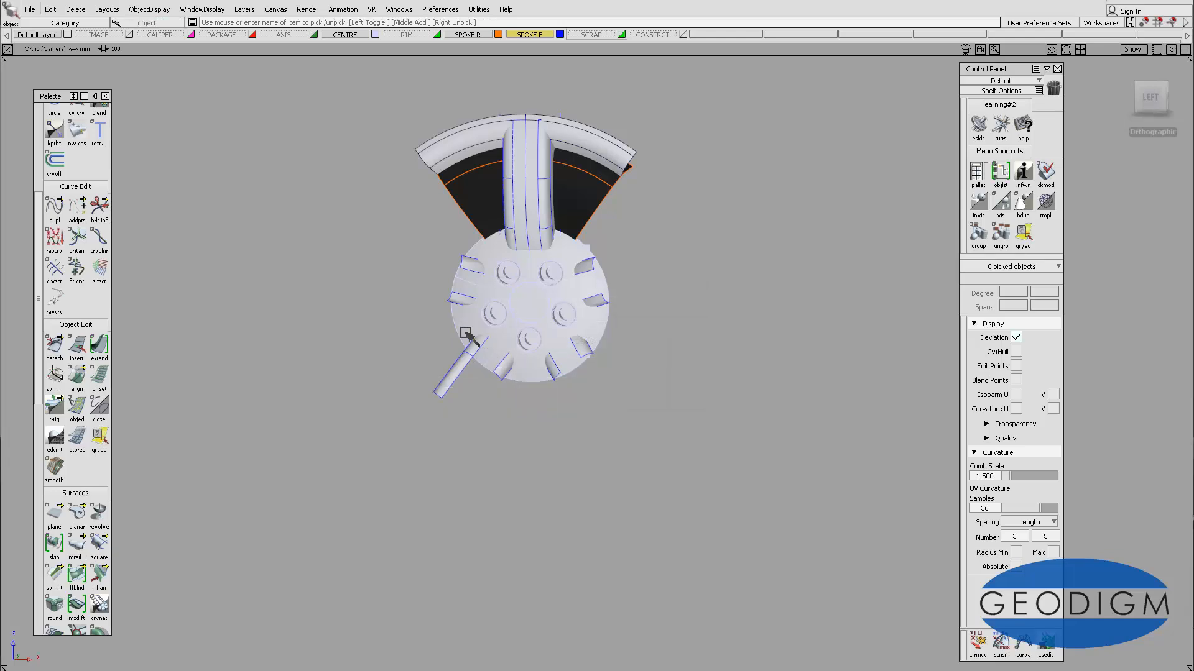
{"action": "left_click", "coordinate": [454, 325]}
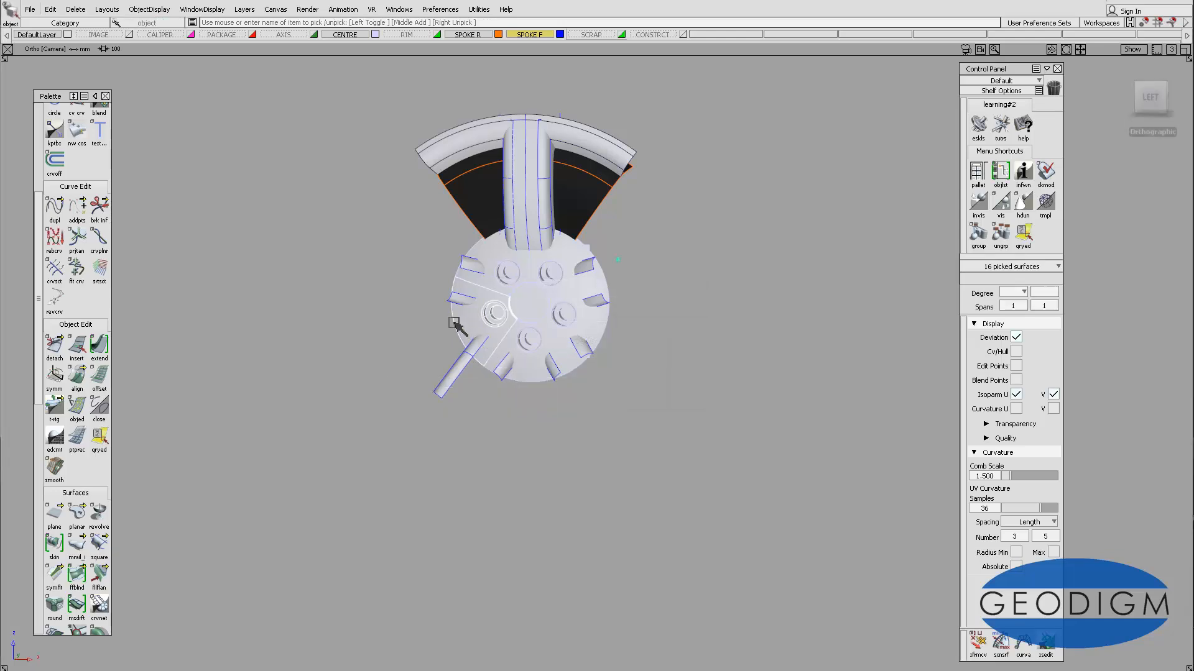
{"action": "left_click", "coordinate": [533, 380]}
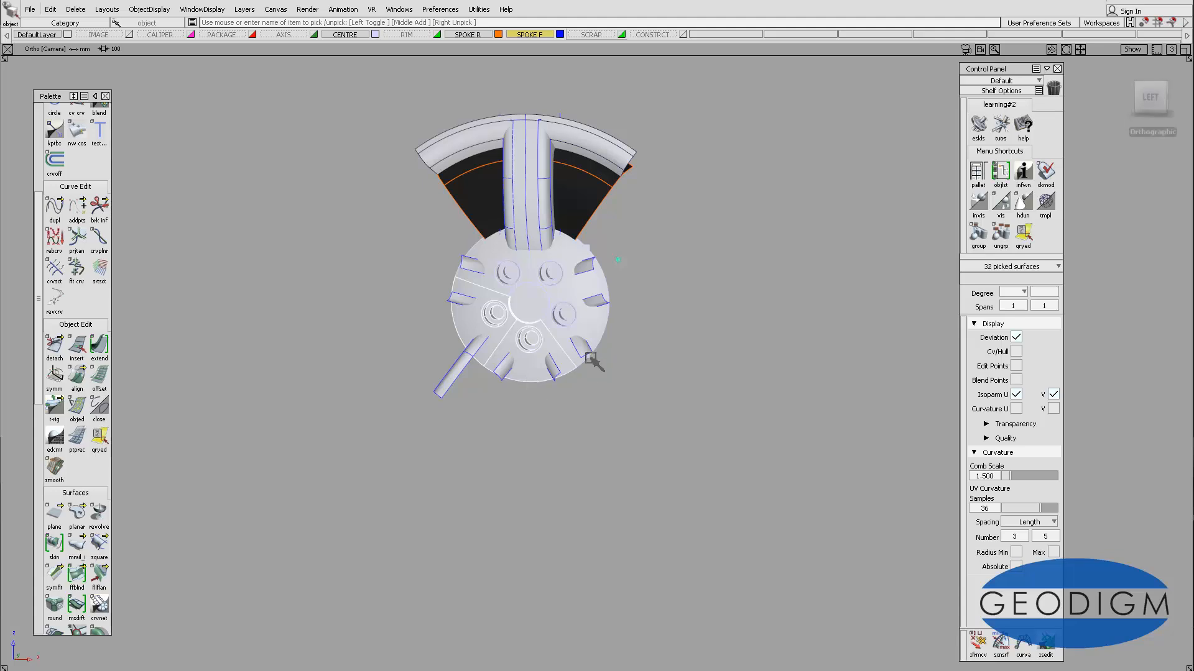
{"action": "left_click", "coordinate": [603, 323]}
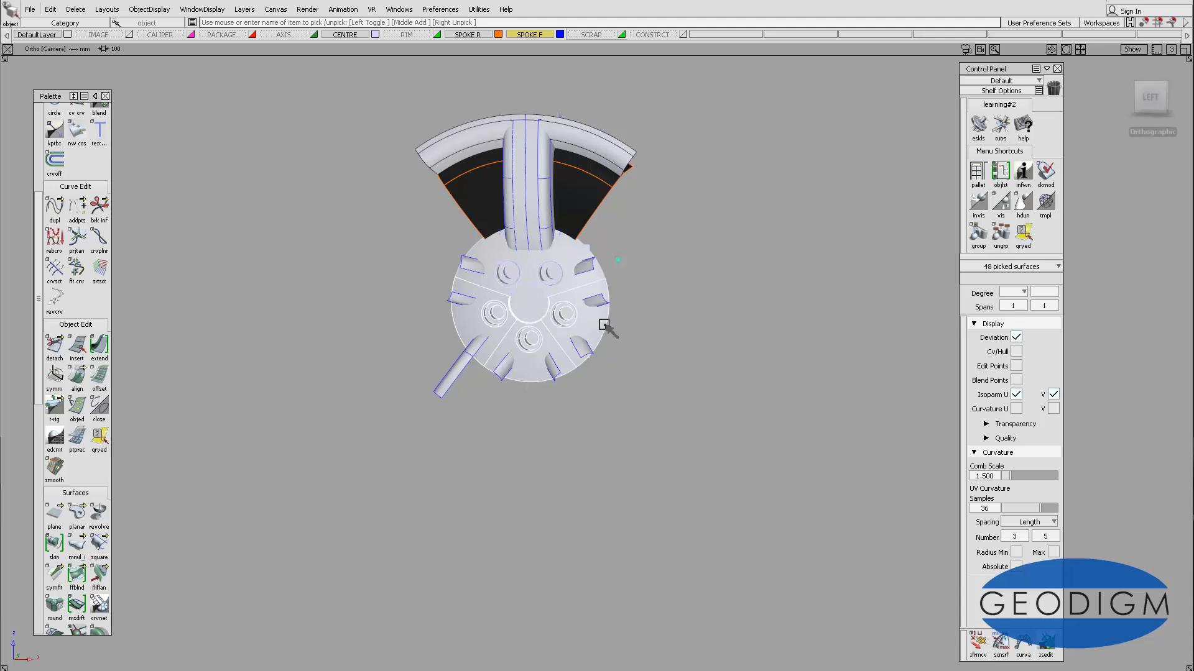
{"action": "left_click", "coordinate": [476, 247]}
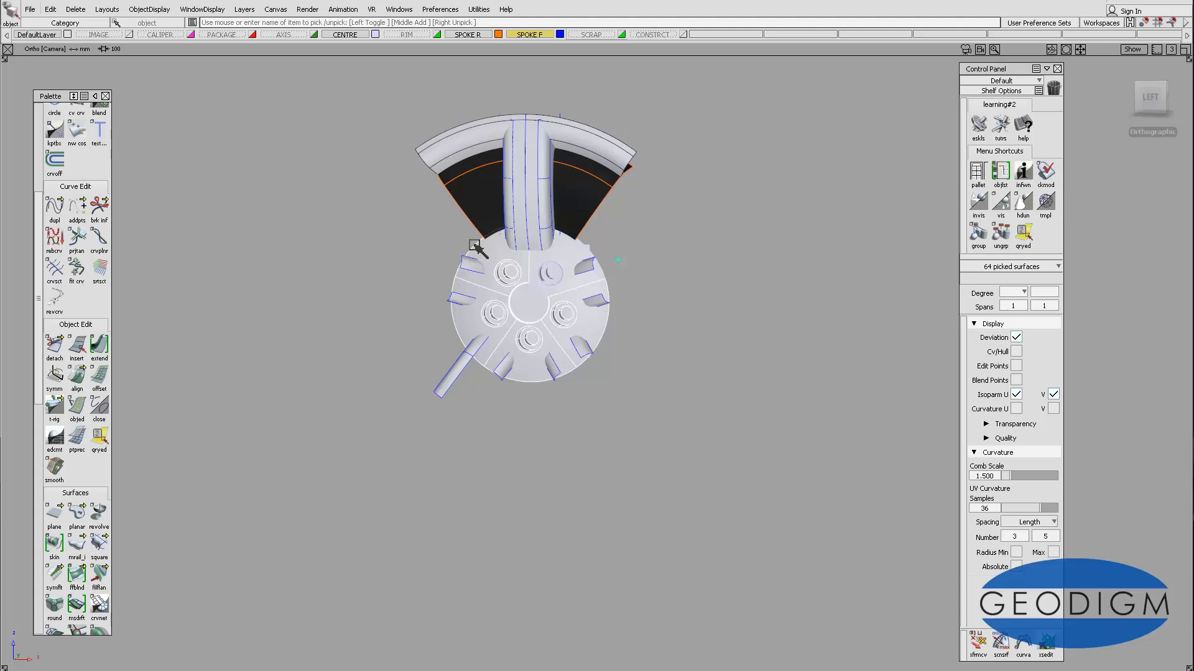
{"action": "key", "text": "Delete"}
{"action": "left_click", "coordinate": [552, 393]}
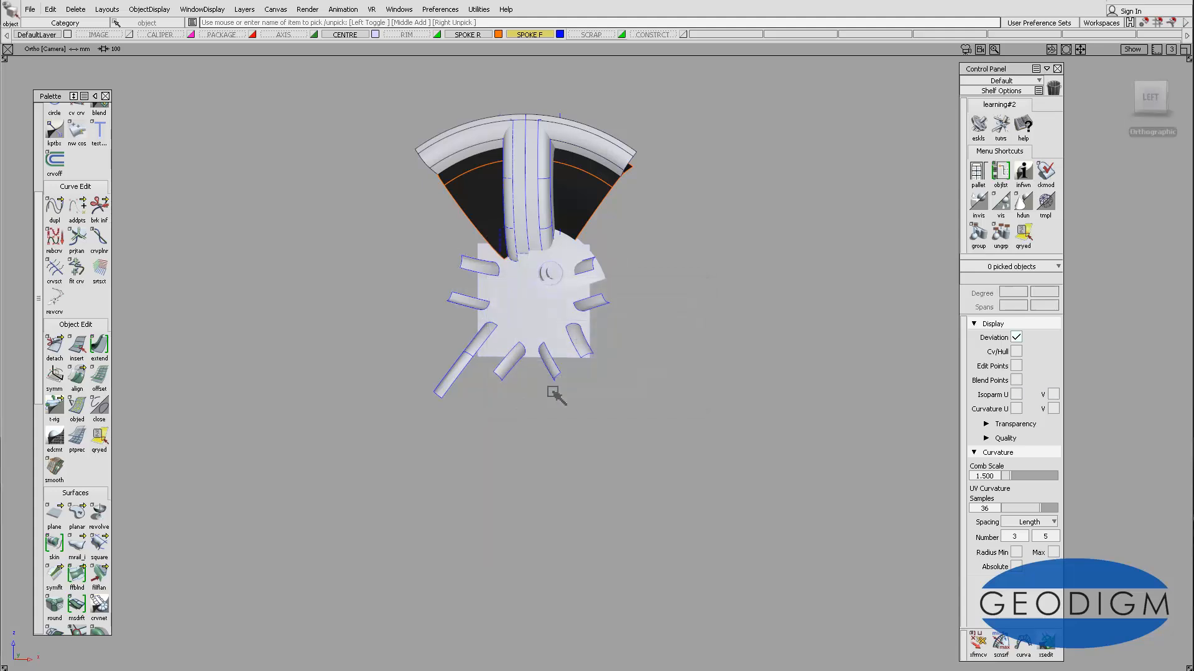
Delete the nine leftover spoke and fillet surfaces around the hub, keeping the flat plane and the upright spoke
{"action": "left_click_drag", "start_coordinate": [508, 307], "coordinate": [439, 318], "text": "ctrl+shift"}
{"action": "left_click_drag", "start_coordinate": [465, 250], "coordinate": [443, 324]}
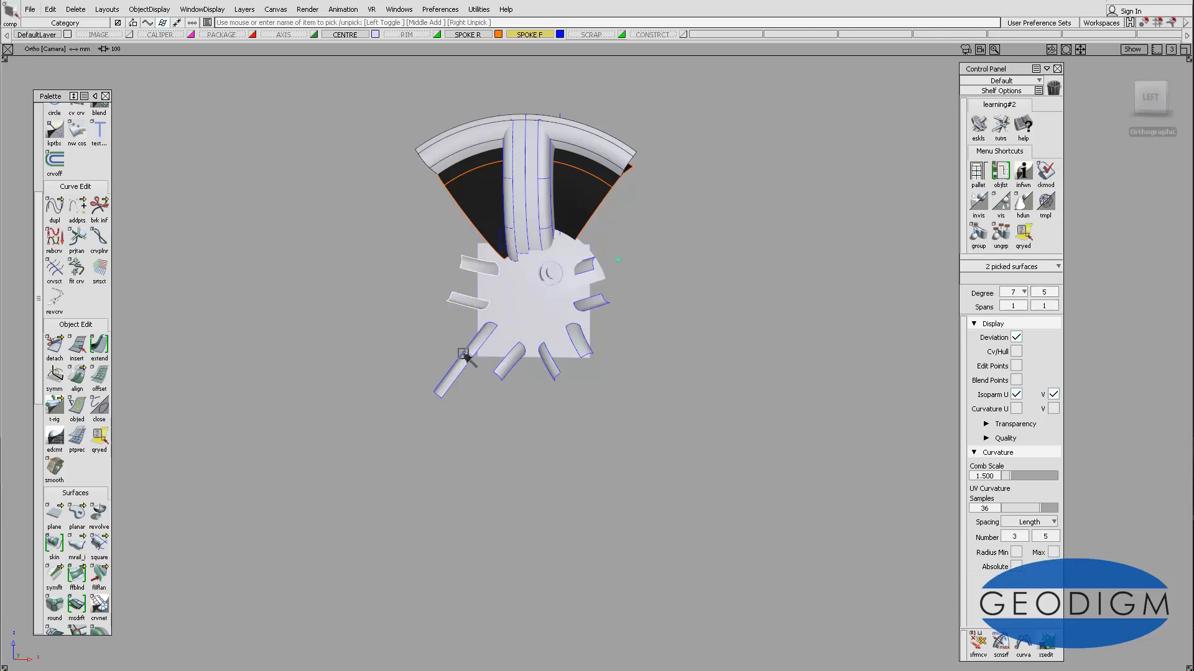
{"action": "left_click", "coordinate": [460, 370]}
{"action": "left_click_drag", "start_coordinate": [500, 363], "coordinate": [584, 378]}
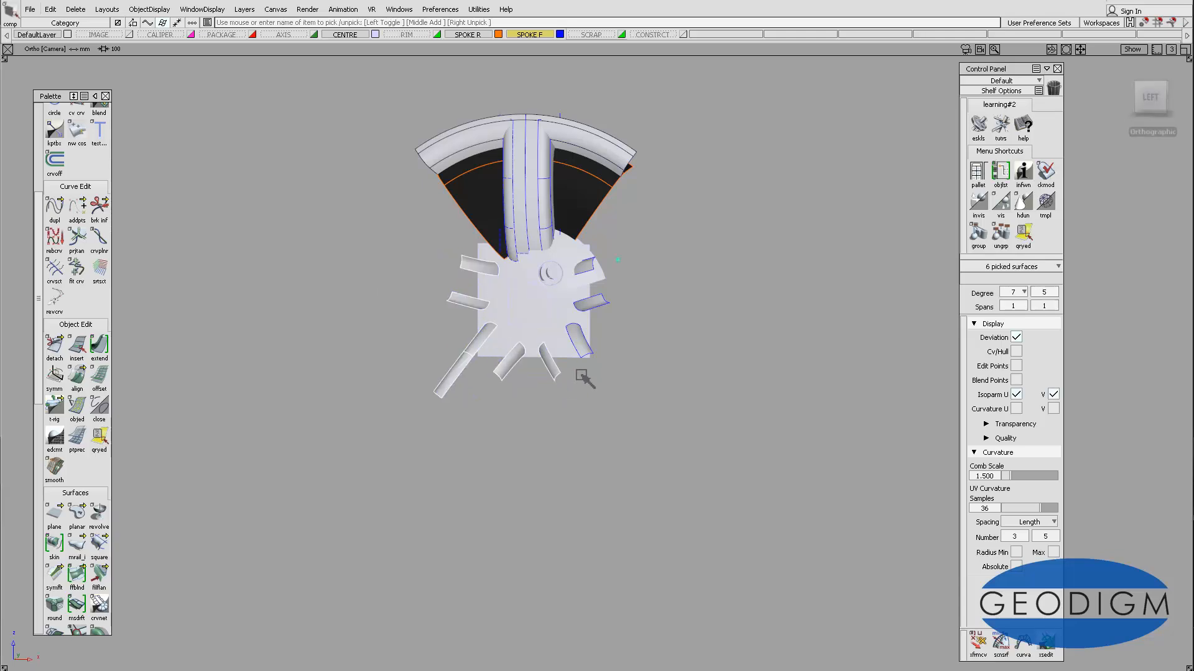
{"action": "left_click", "coordinate": [587, 345]}
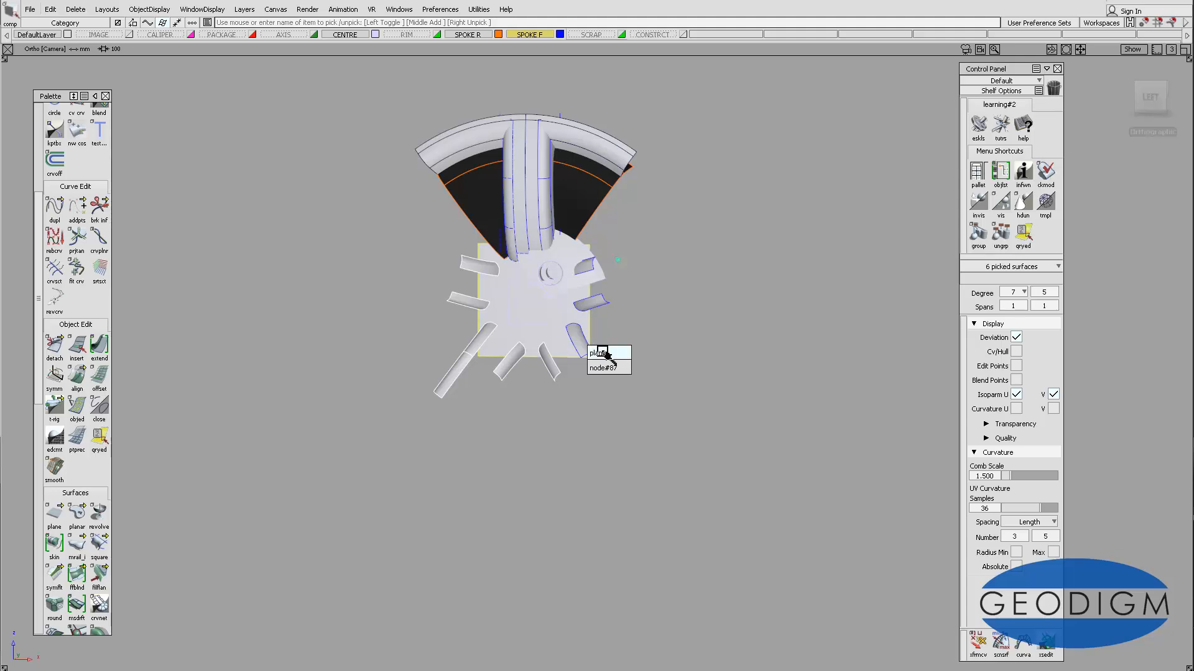
{"action": "left_click", "coordinate": [606, 300]}
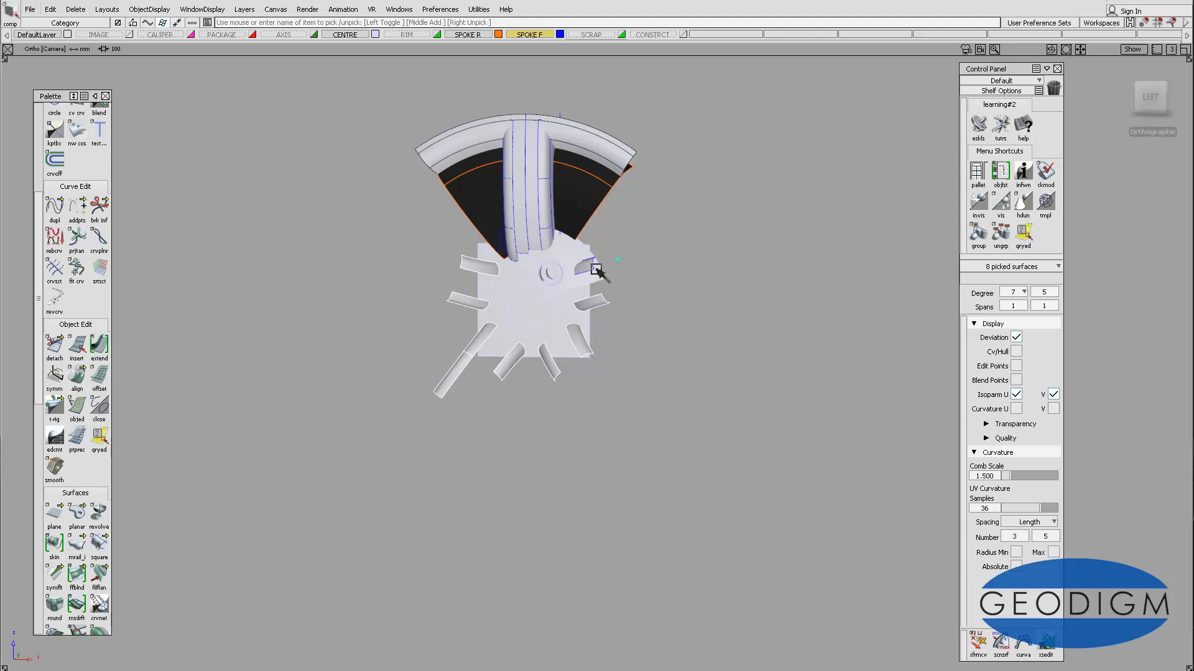
{"action": "left_click", "coordinate": [598, 271]}
{"action": "key", "text": "Delete"}
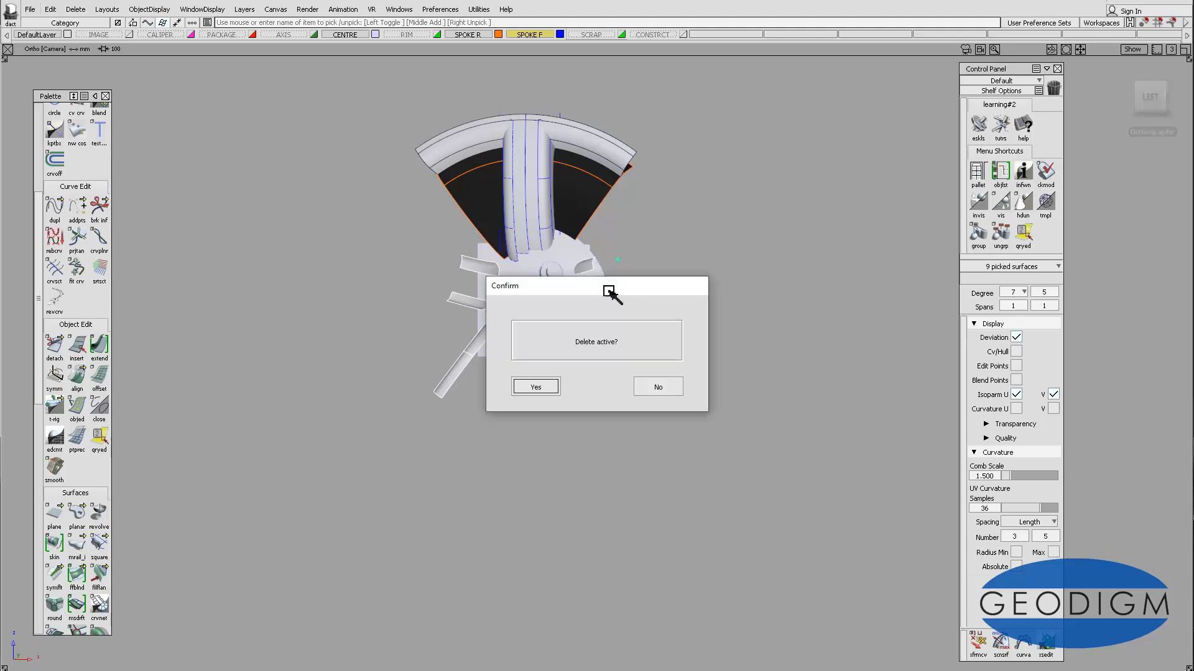
{"action": "left_click", "coordinate": [542, 388]}
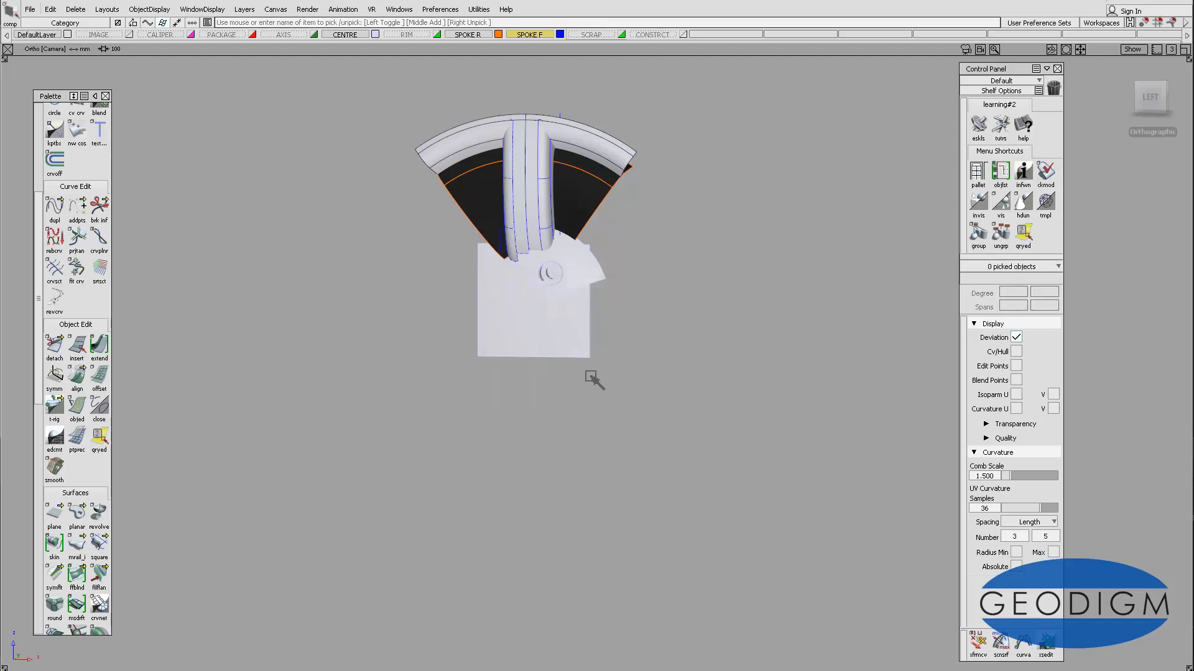
{"action": "left_click_drag", "start_coordinate": [597, 309], "coordinate": [555, 318], "text": "alt+shift"}
{"action": "scroll", "coordinate": [522, 338], "scroll_direction": "up", "scroll_amount": 3}
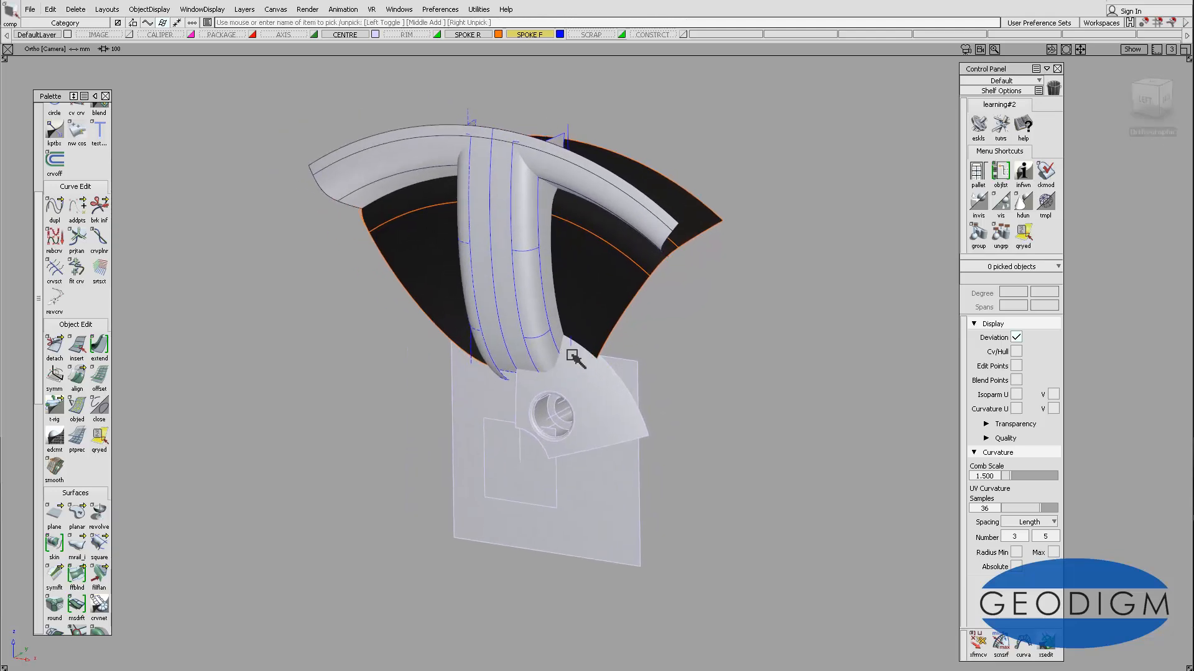
Turn off symmetry for the SPOKE F layer and hide the SPOKE R layer
{"action": "right_click", "coordinate": [533, 35]}
{"action": "left_click", "coordinate": [535, 91]}
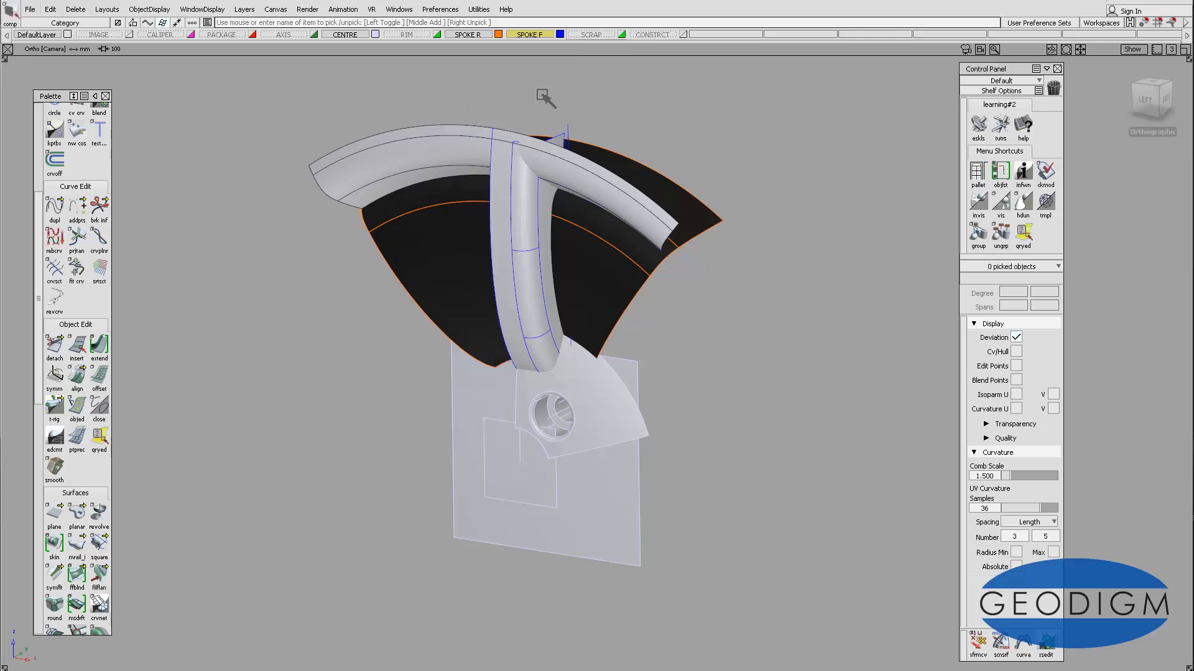
{"action": "left_click_drag", "start_coordinate": [536, 340], "coordinate": [541, 278], "text": "alt+shift"}
{"action": "right_click_drag", "start_coordinate": [562, 375], "coordinate": [579, 348], "text": "alt+shift"}
{"action": "middle_click_drag", "start_coordinate": [588, 341], "coordinate": [596, 323], "text": "alt+shift"}
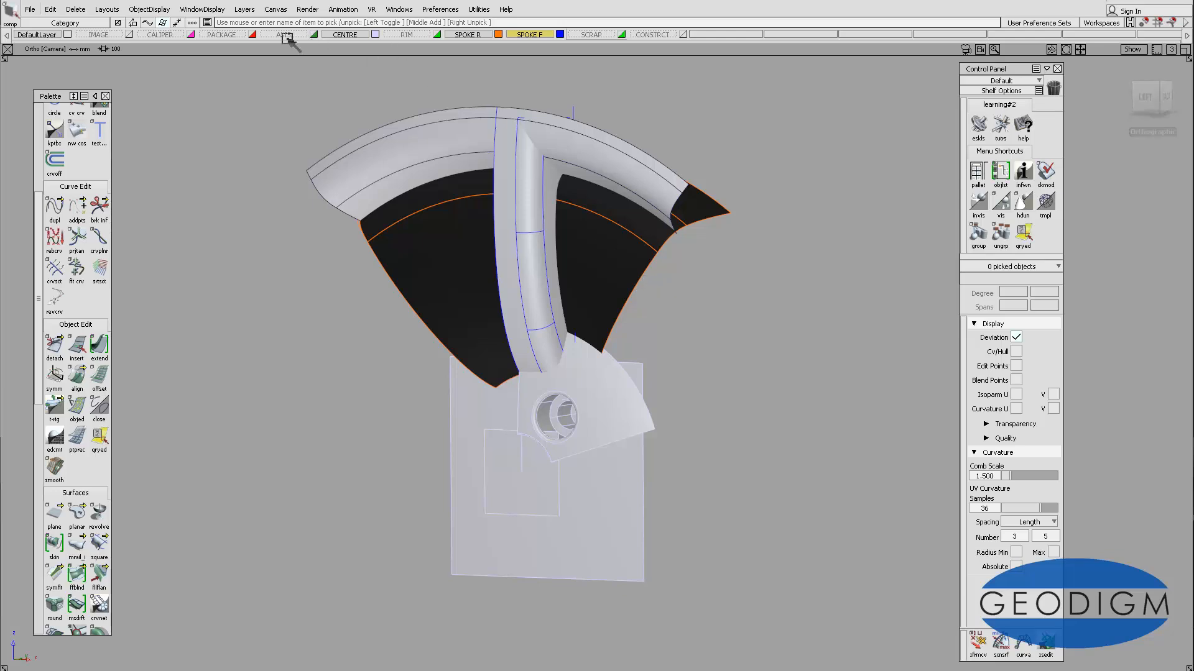
{"action": "left_click", "coordinate": [499, 36]}
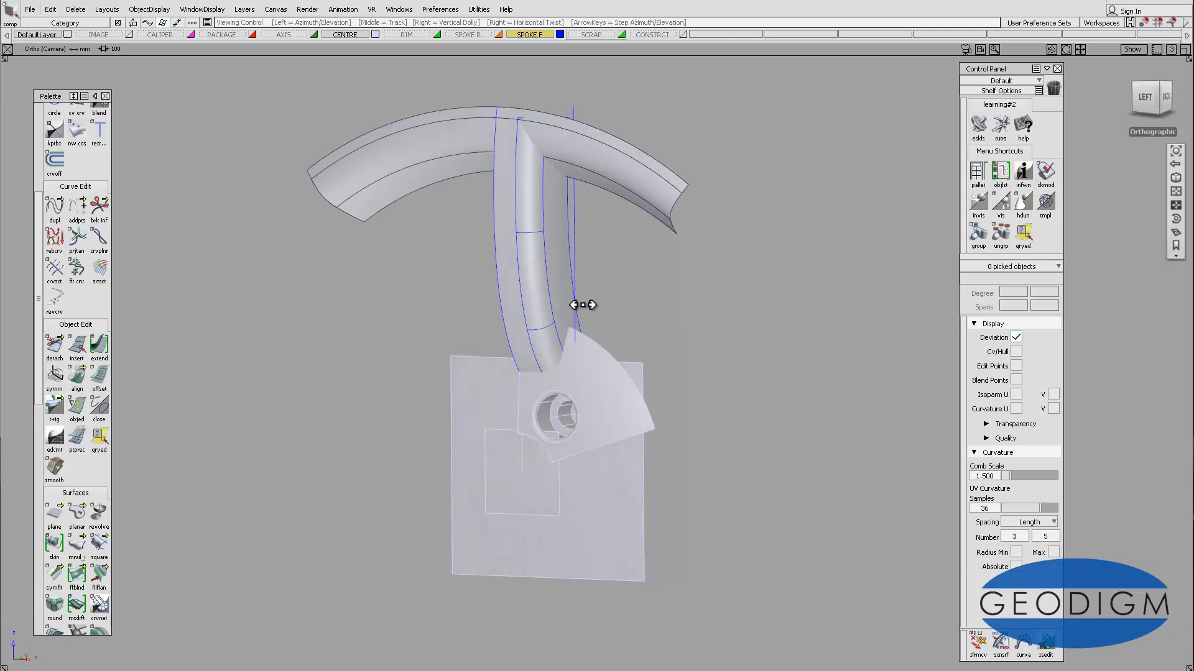
Create a new layer named RIM FRONT and place it between the RIM and SPOKE R layers
{"action": "left_click_drag", "start_coordinate": [582, 305], "coordinate": [618, 333], "text": "alt+shift"}
{"action": "mouse_move", "coordinate": [618, 333]}
{"action": "right_mouse_down", "text": "alt+shift"}
{"action": "mouse_move", "coordinate": [610, 315]}
{"action": "mouse_move", "coordinate": [601, 335]}
{"action": "right_mouse_up", "text": "alt+shift"}
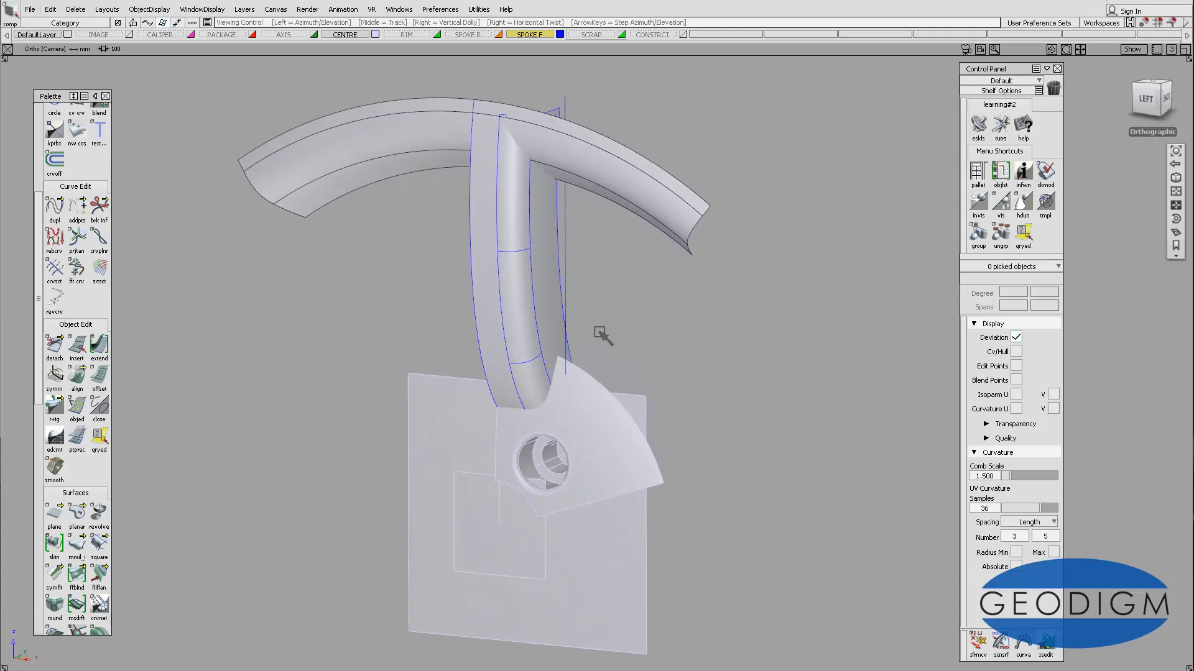
{"action": "middle_click_drag", "start_coordinate": [601, 335], "coordinate": [614, 309], "text": "alt+shift"}
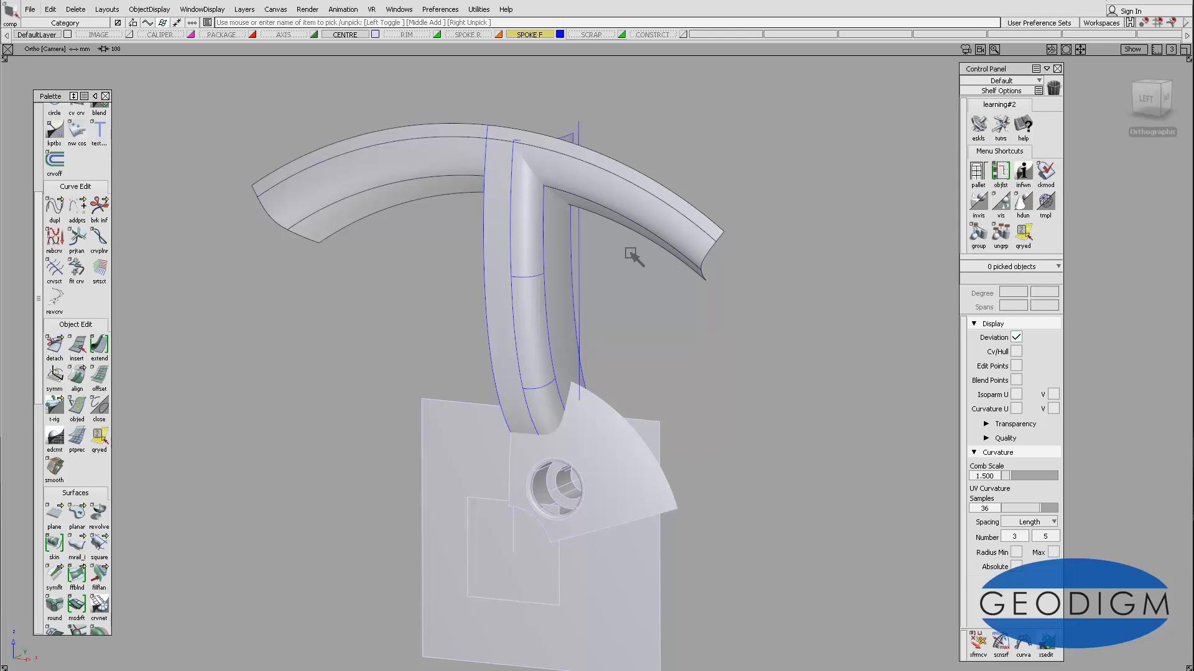
{"action": "left_click", "coordinate": [242, 8]}
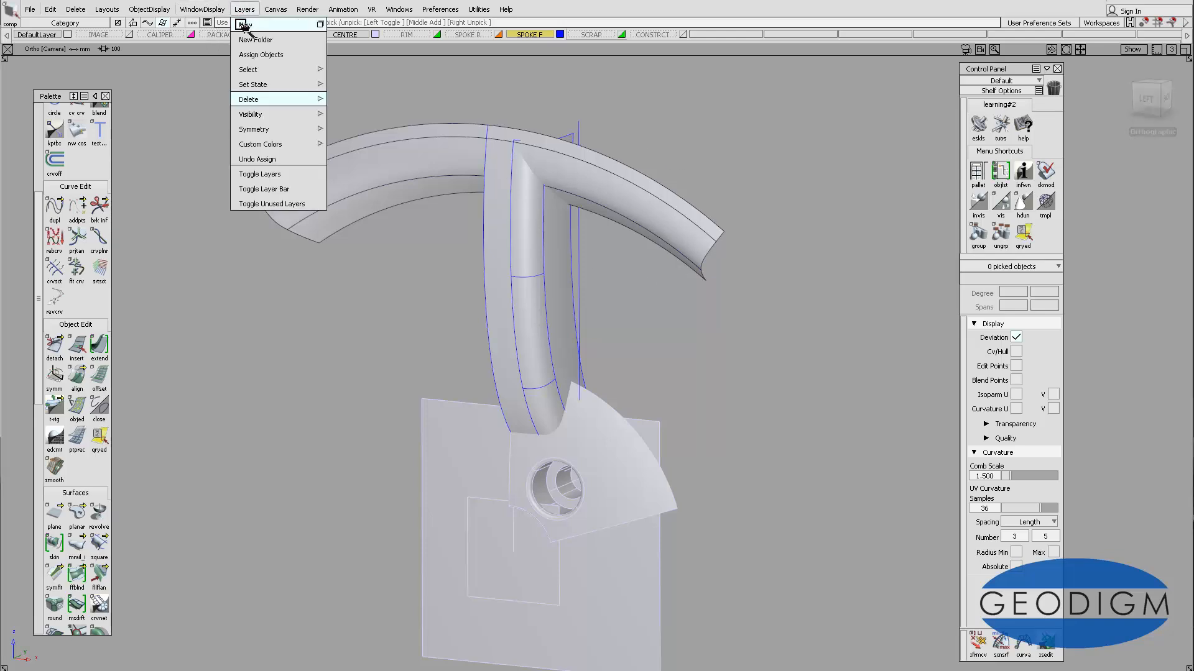
{"action": "left_click", "coordinate": [245, 25]}
{"action": "double_click", "coordinate": [707, 35]}
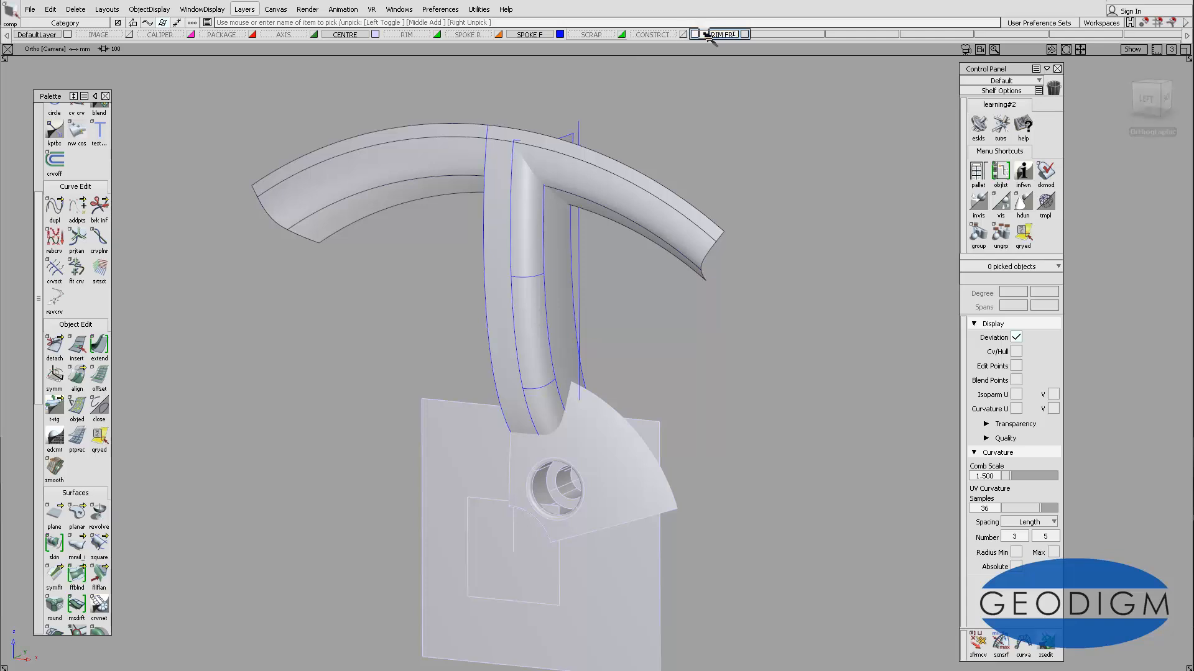
{"action": "key", "text": "Return"}
{"action": "middle_click_drag", "start_coordinate": [703, 36], "coordinate": [468, 38]}
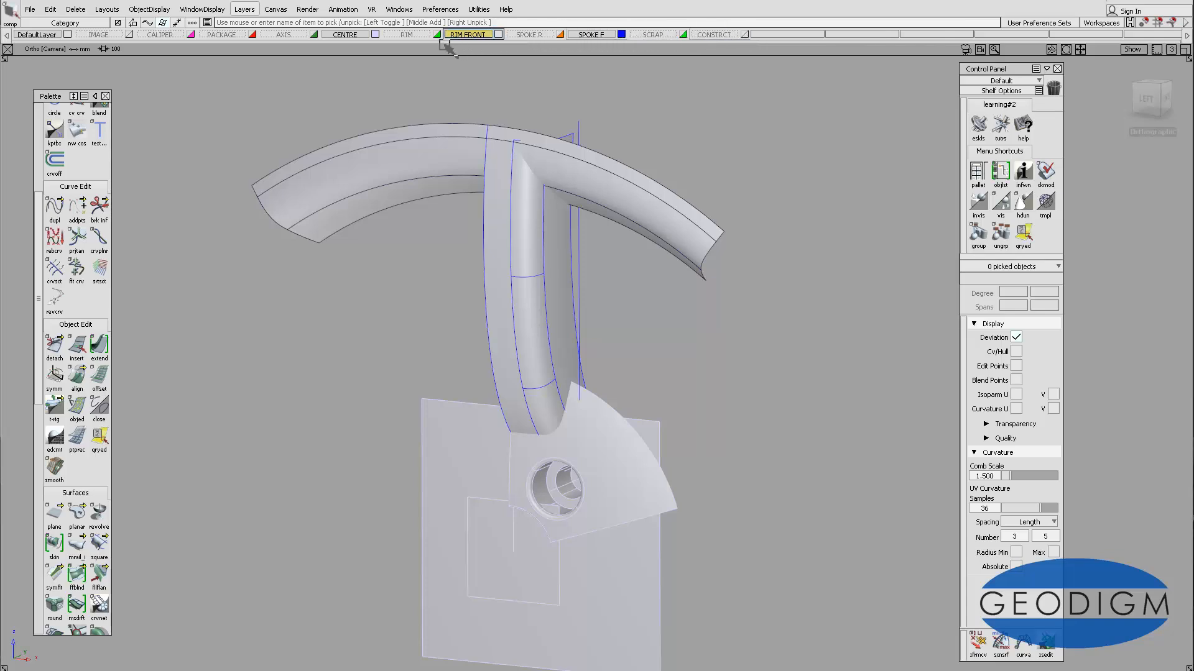
Assign the three remaining rim surfaces to the RIM FRONT layer and hide that layer
{"action": "left_click_drag", "start_coordinate": [393, 233], "coordinate": [350, 190], "text": "ctrl+shift"}
{"action": "left_click_drag", "start_coordinate": [348, 121], "coordinate": [403, 233]}
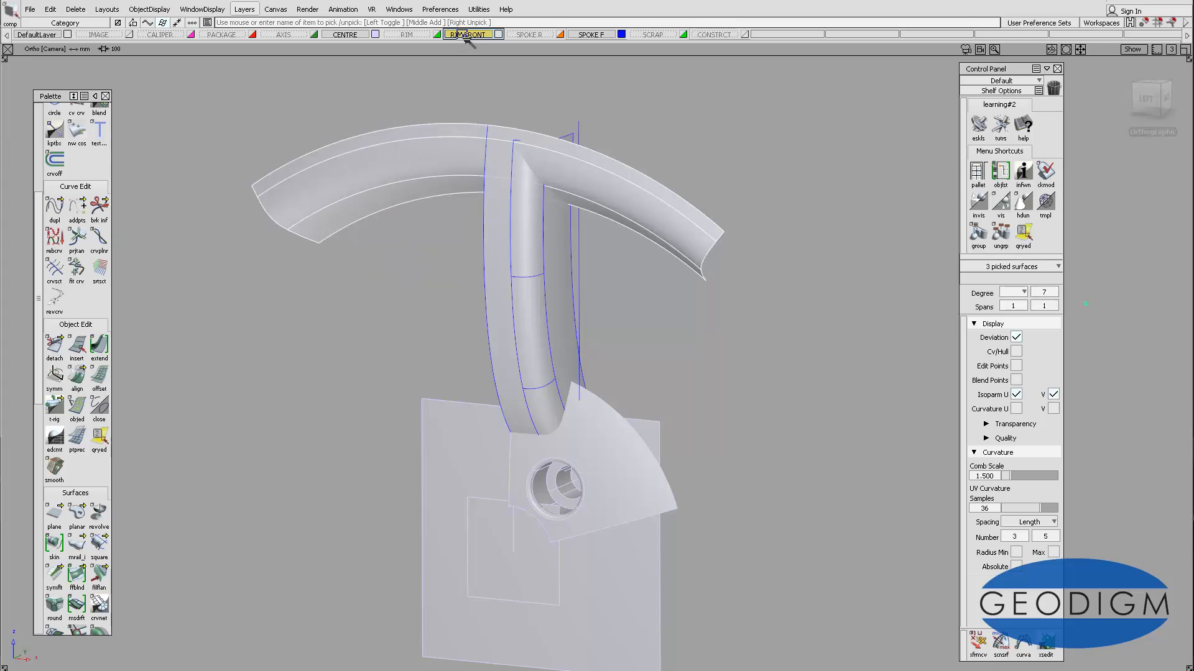
{"action": "right_click_drag", "start_coordinate": [466, 36], "coordinate": [467, 41]}
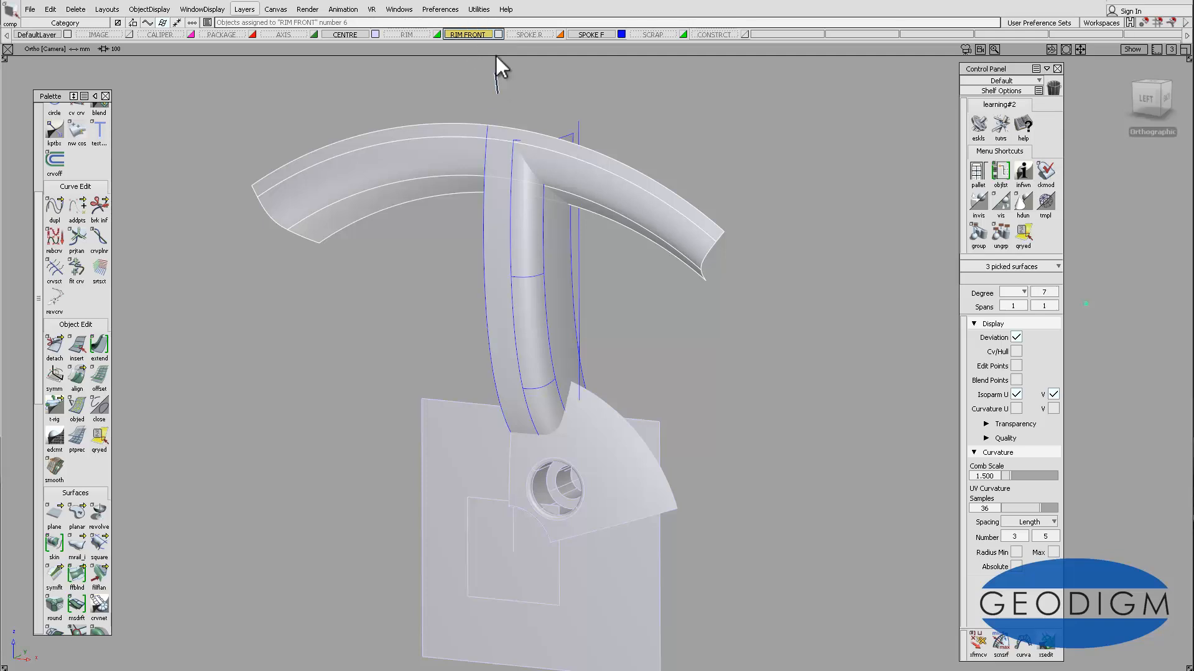
{"action": "left_click", "coordinate": [498, 35]}
Pick the large and small flat planes behind the hub segment and make them invisible
{"action": "middle_click_drag", "start_coordinate": [573, 450], "coordinate": [557, 365], "text": "alt+shift"}
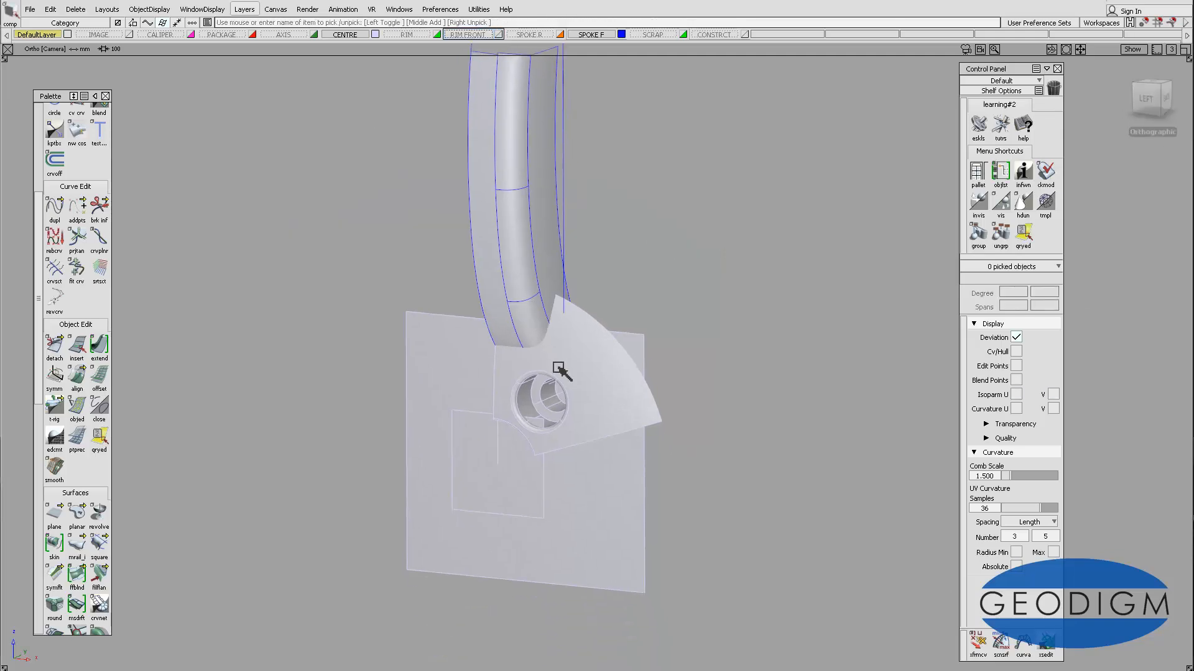
{"action": "right_click_drag", "start_coordinate": [560, 342], "coordinate": [543, 242], "text": "alt+shift"}
{"action": "middle_click_drag", "start_coordinate": [544, 242], "coordinate": [563, 269], "text": "alt+shift"}
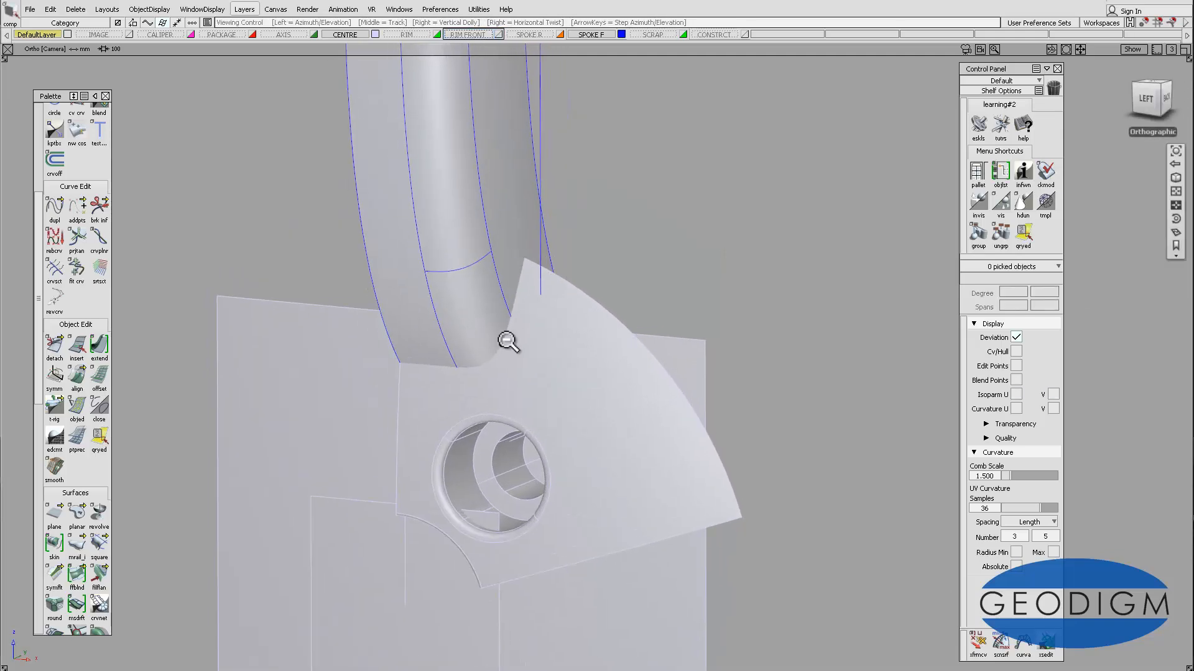
{"action": "right_click_drag", "start_coordinate": [506, 341], "coordinate": [541, 414], "text": "alt+shift"}
{"action": "middle_click_drag", "start_coordinate": [540, 414], "coordinate": [595, 455], "text": "alt+shift"}
{"action": "middle_click_drag", "start_coordinate": [607, 410], "coordinate": [598, 433], "text": "alt+shift"}
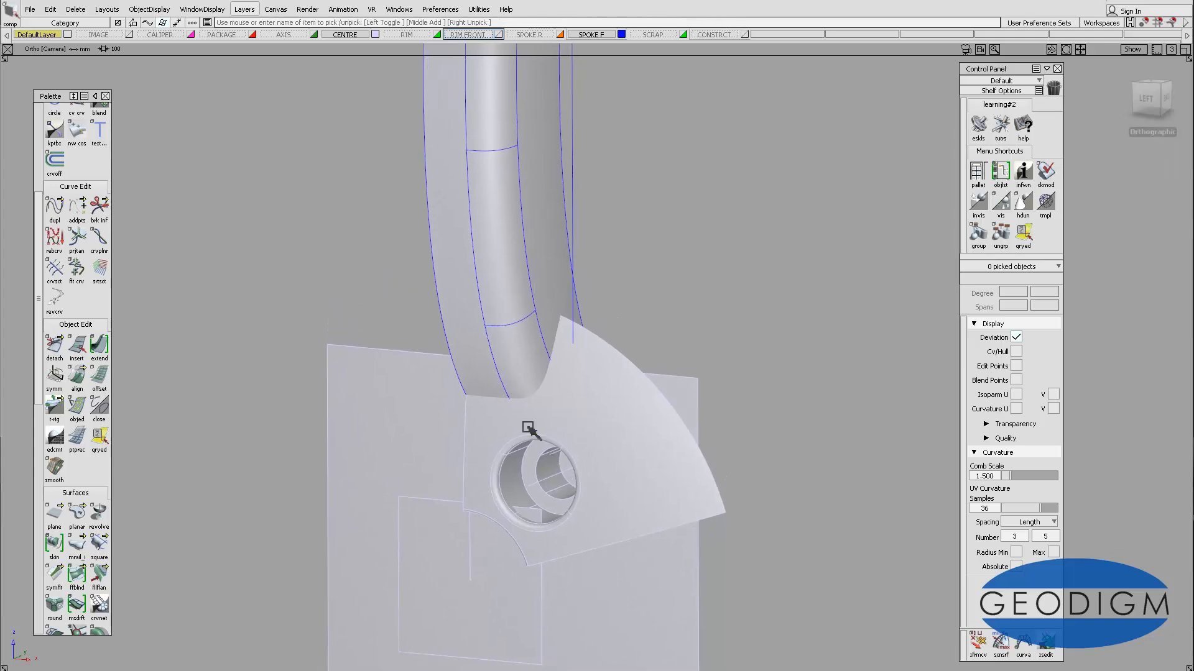
{"action": "left_click_drag", "start_coordinate": [402, 474], "coordinate": [395, 509], "text": "ctrl+shift"}
{"action": "left_click_drag", "start_coordinate": [394, 333], "coordinate": [406, 530]}
{"action": "middle_click_drag", "start_coordinate": [565, 501], "coordinate": [531, 427], "text": "alt+shift"}
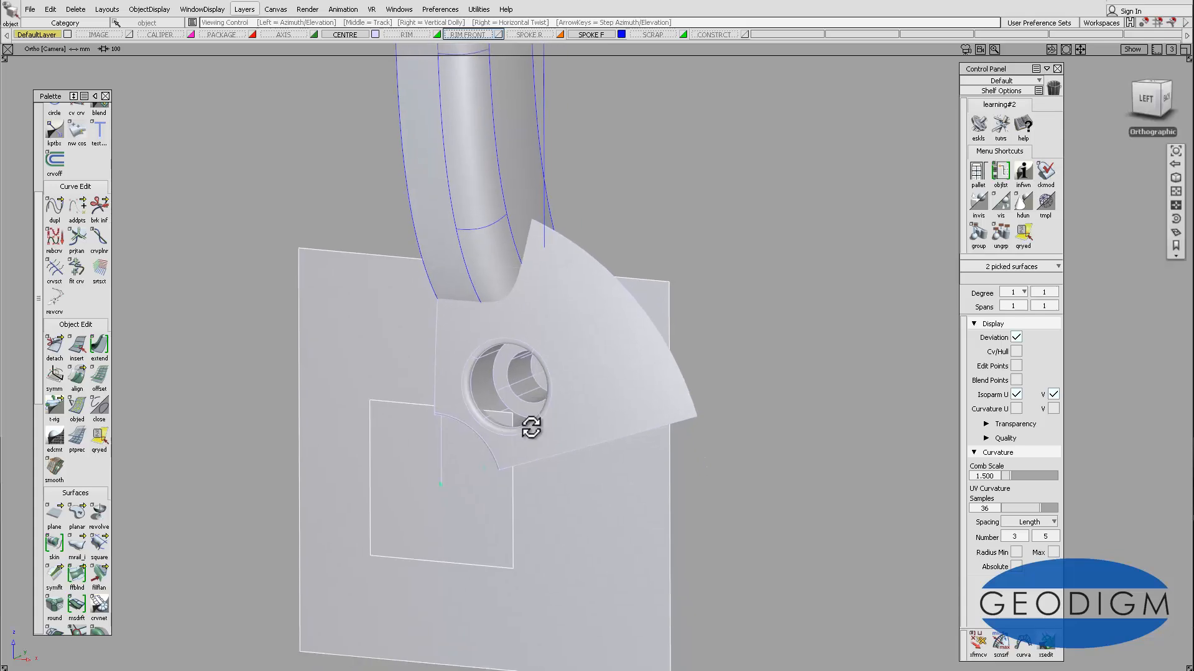
{"action": "left_click_drag", "start_coordinate": [531, 428], "coordinate": [525, 400], "text": "alt+shift"}
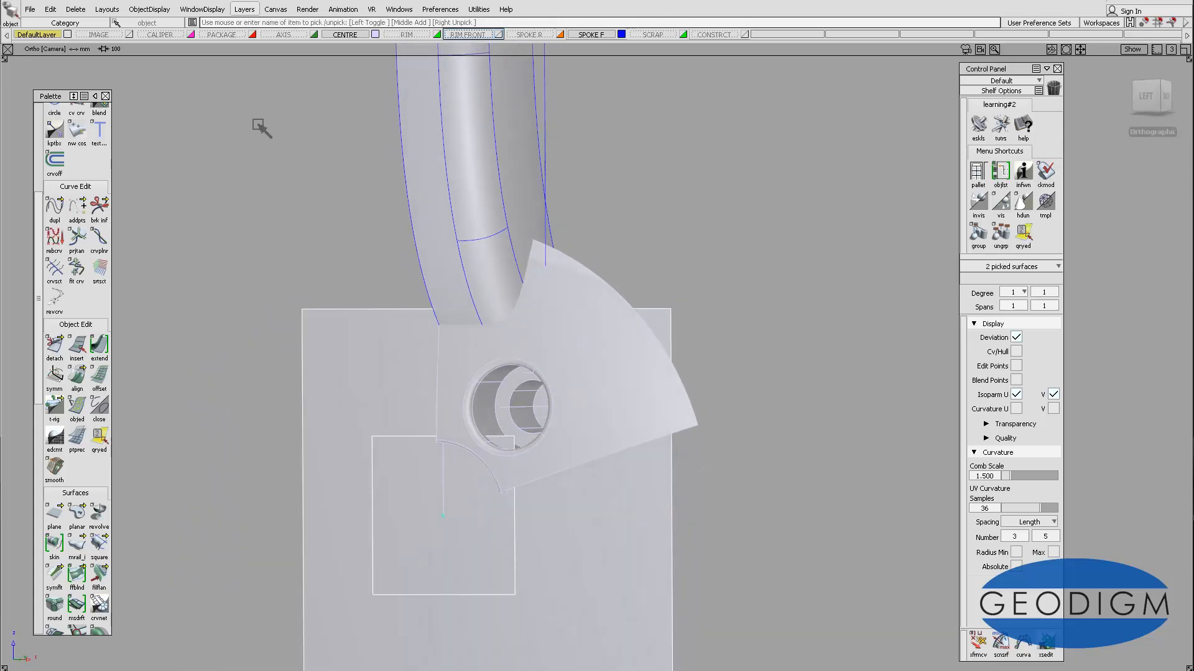
{"action": "left_click", "coordinate": [153, 9]}
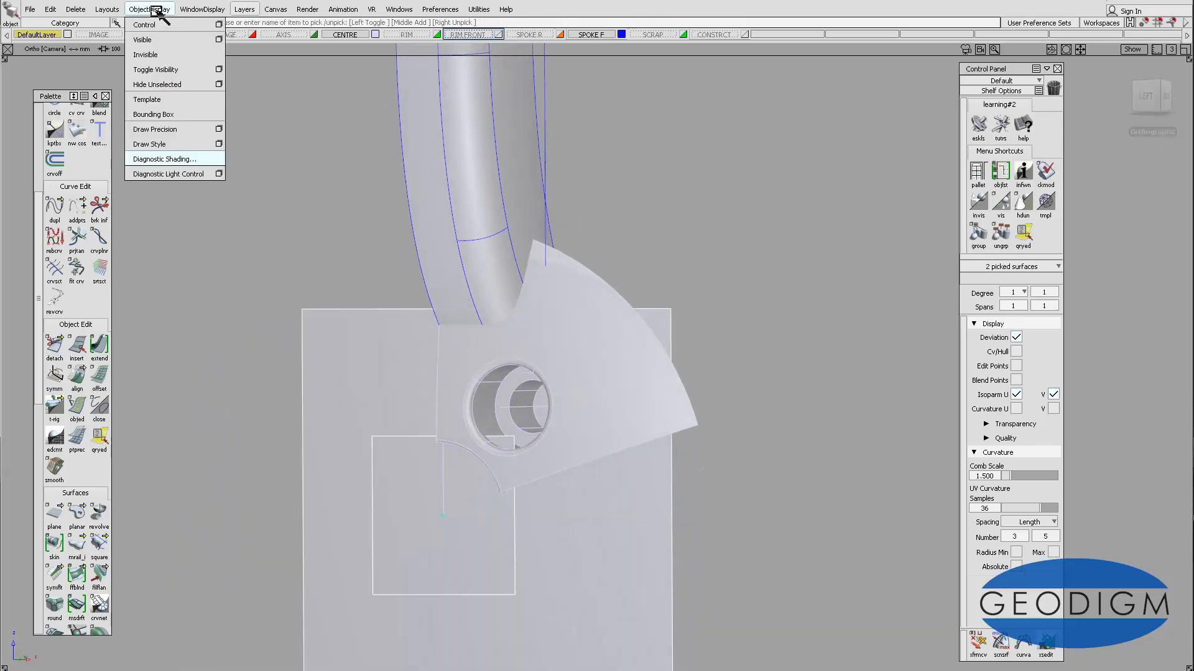
{"action": "left_click", "coordinate": [150, 55]}
Pick all the construction curves around the spoke and hub segment and make them invisible
{"action": "left_click_drag", "start_coordinate": [418, 373], "coordinate": [401, 269], "text": "alt+shift"}
{"action": "right_click_drag", "start_coordinate": [422, 280], "coordinate": [470, 249], "text": "alt+shift"}
{"action": "left_click_drag", "start_coordinate": [465, 140], "coordinate": [670, 488]}
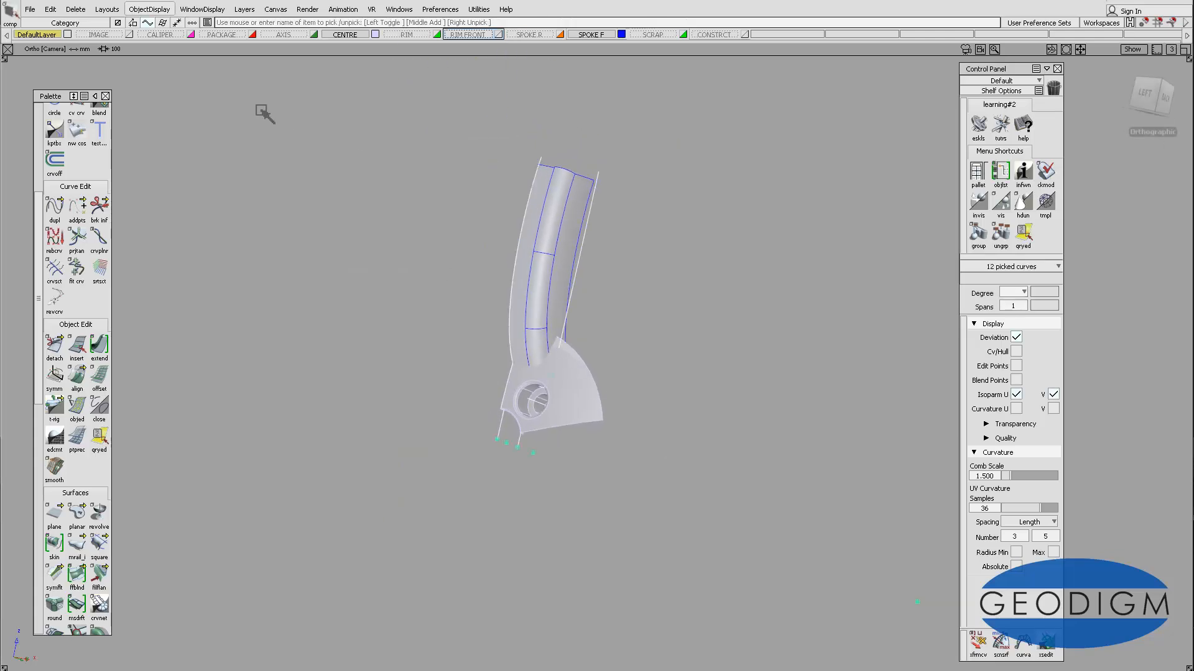
{"action": "left_click", "coordinate": [159, 10]}
{"action": "left_click", "coordinate": [156, 55]}
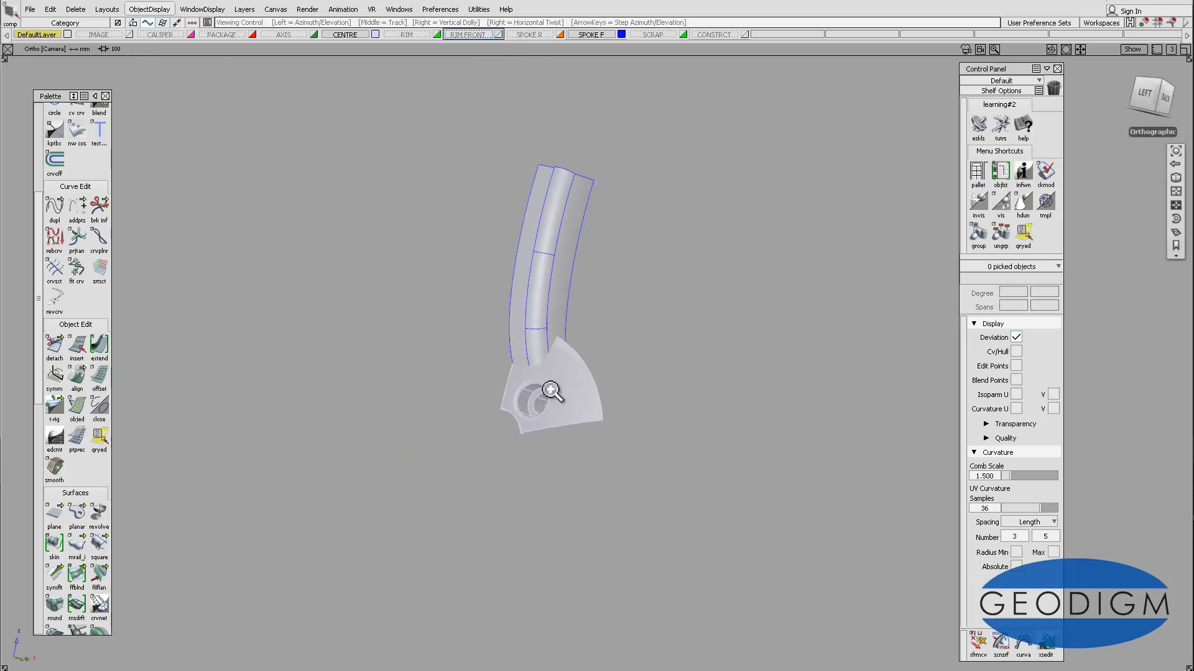
Build a surface fillet between the hub face and the spoke surfaces with Explicit Control off
{"action": "right_click_drag", "start_coordinate": [551, 389], "coordinate": [549, 300], "text": "alt+shift"}
{"action": "middle_click_drag", "start_coordinate": [549, 301], "coordinate": [605, 318], "text": "alt+shift"}
{"action": "left_click_drag", "start_coordinate": [512, 319], "coordinate": [580, 325], "text": "alt+shift"}
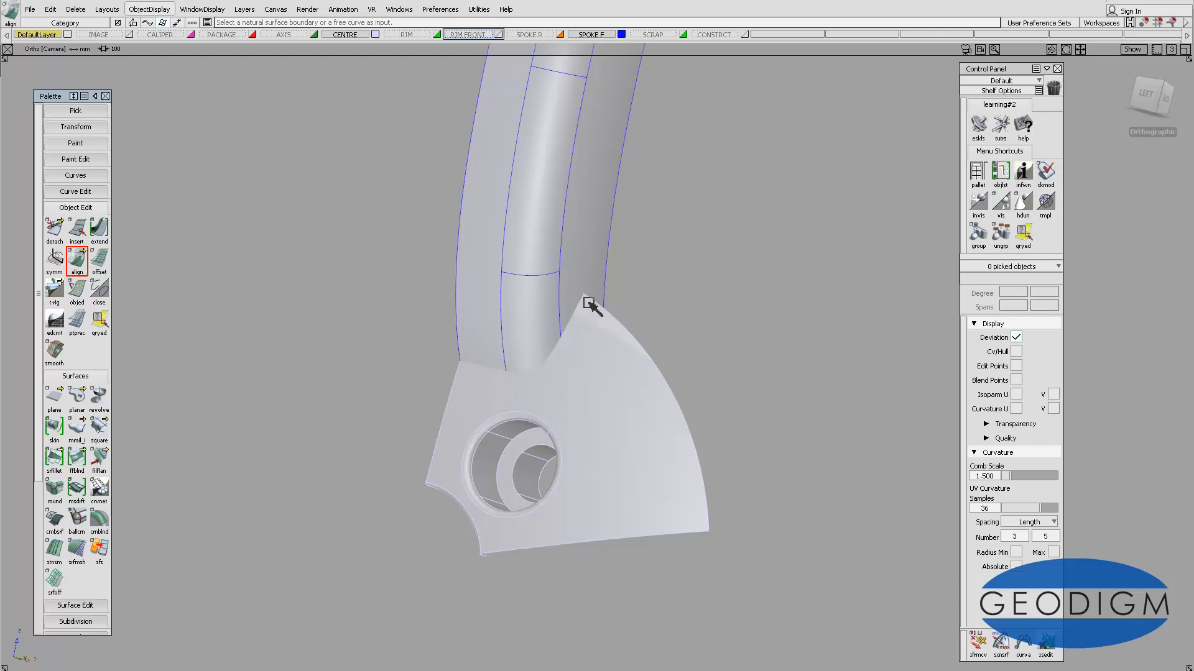
{"action": "left_click", "coordinate": [55, 460]}
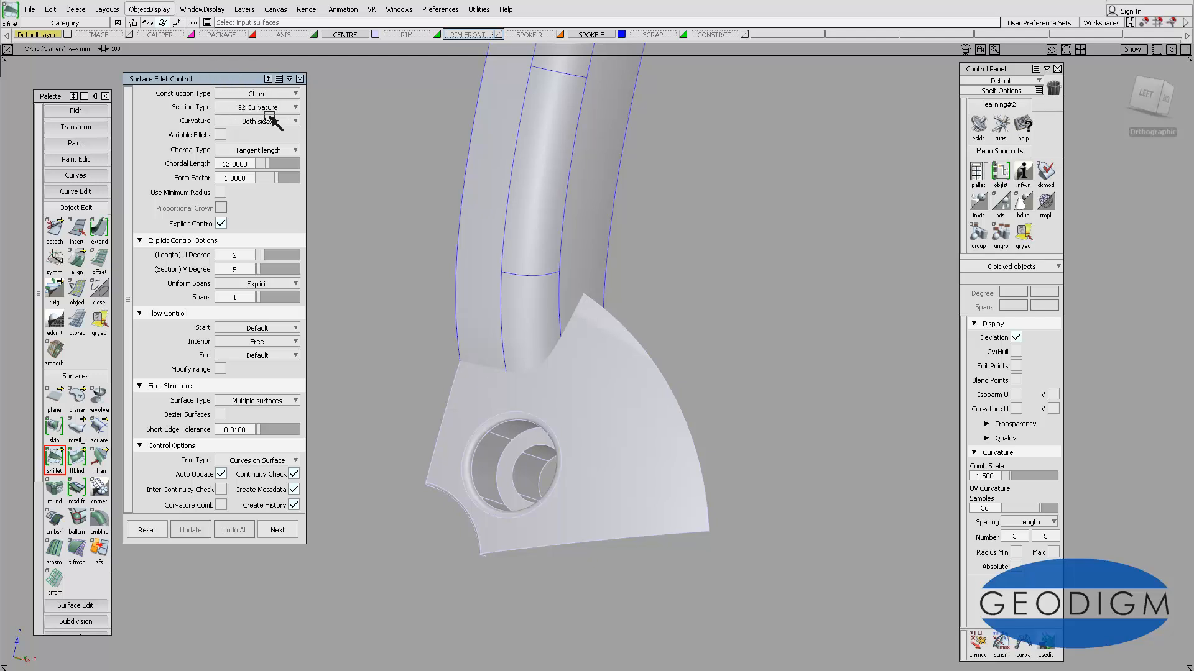
{"action": "left_click", "coordinate": [220, 224]}
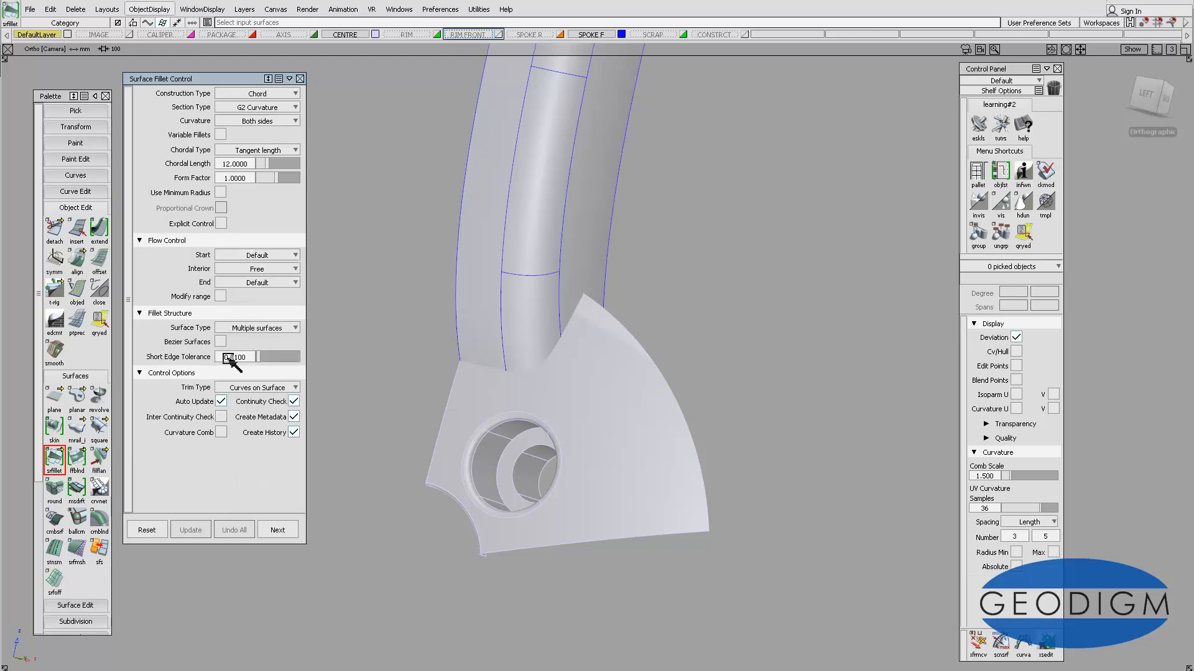
{"action": "left_click", "coordinate": [458, 418]}
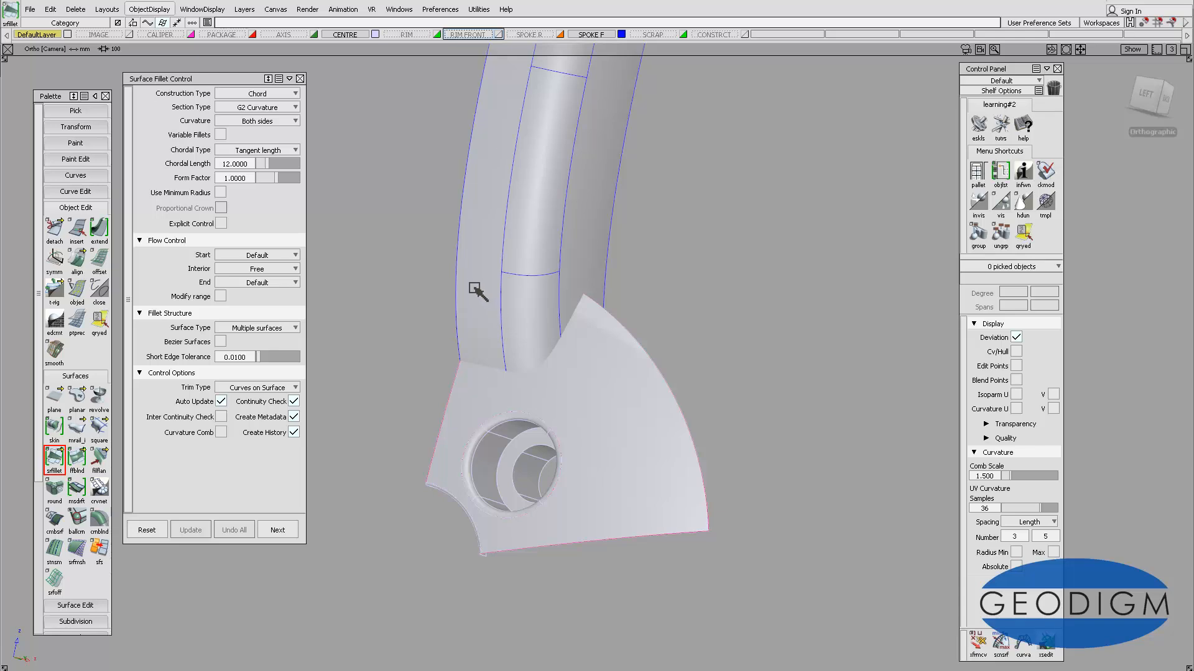
{"action": "left_click", "coordinate": [475, 293]}
{"action": "left_click", "coordinate": [588, 264]}
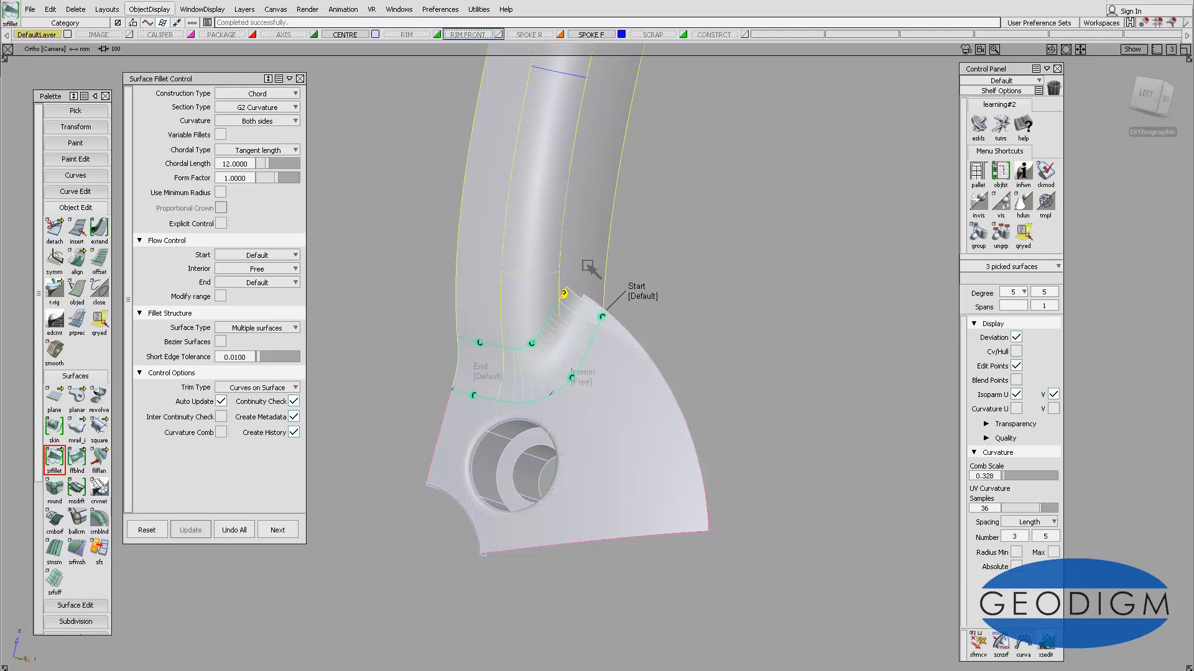
Set the fillet's start flow control to Extend and inspect the extended end beside the spoke
{"action": "left_click", "coordinate": [278, 256]}
{"action": "left_click", "coordinate": [263, 279]}
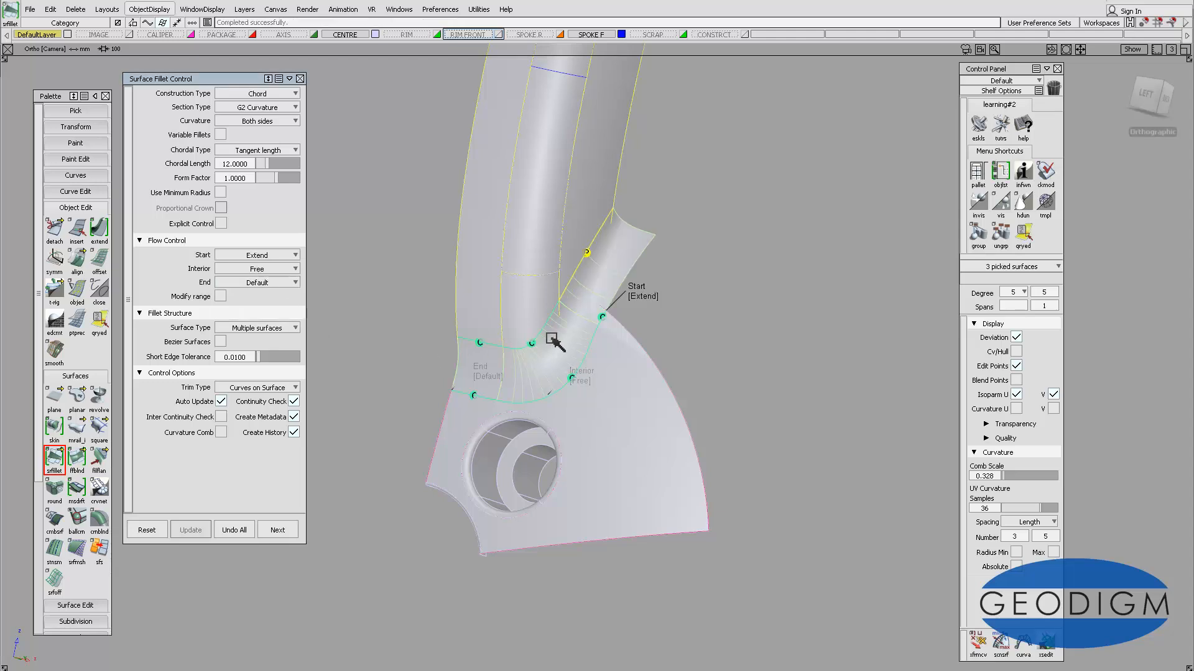
{"action": "left_click_drag", "start_coordinate": [608, 393], "coordinate": [577, 339], "text": "alt+shift"}
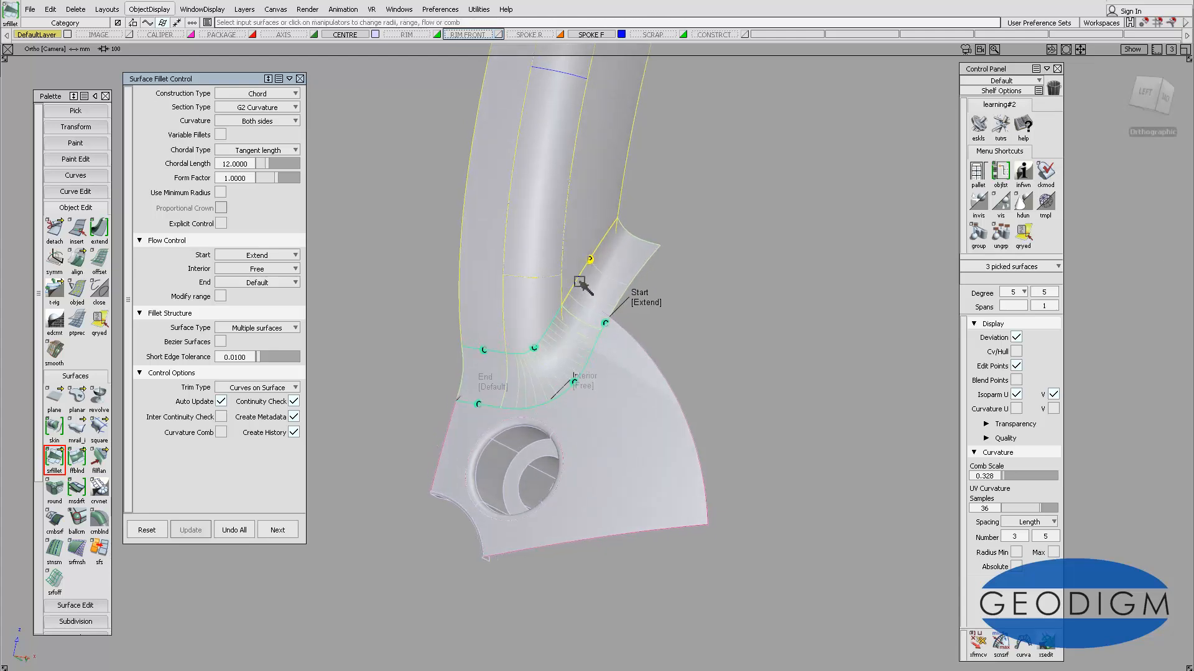
{"action": "right_click_drag", "start_coordinate": [552, 352], "coordinate": [552, 309], "text": "alt+shift"}
{"action": "middle_click_drag", "start_coordinate": [551, 309], "coordinate": [543, 323], "text": "alt+shift"}
{"action": "right_click_drag", "start_coordinate": [543, 323], "coordinate": [552, 311], "text": "alt+shift"}
{"action": "left_click_drag", "start_coordinate": [603, 346], "coordinate": [547, 337], "text": "alt+shift"}
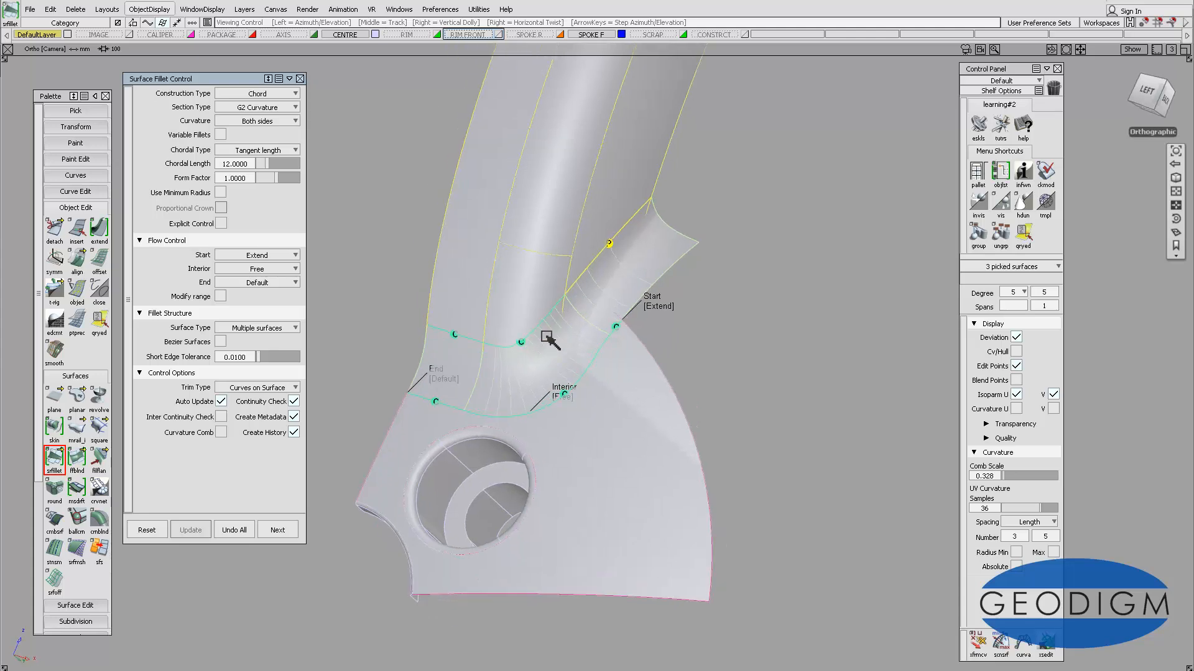
Show the fillet's CVs and hulls and try building it as Bezier surfaces
{"action": "left_click", "coordinate": [1020, 351]}
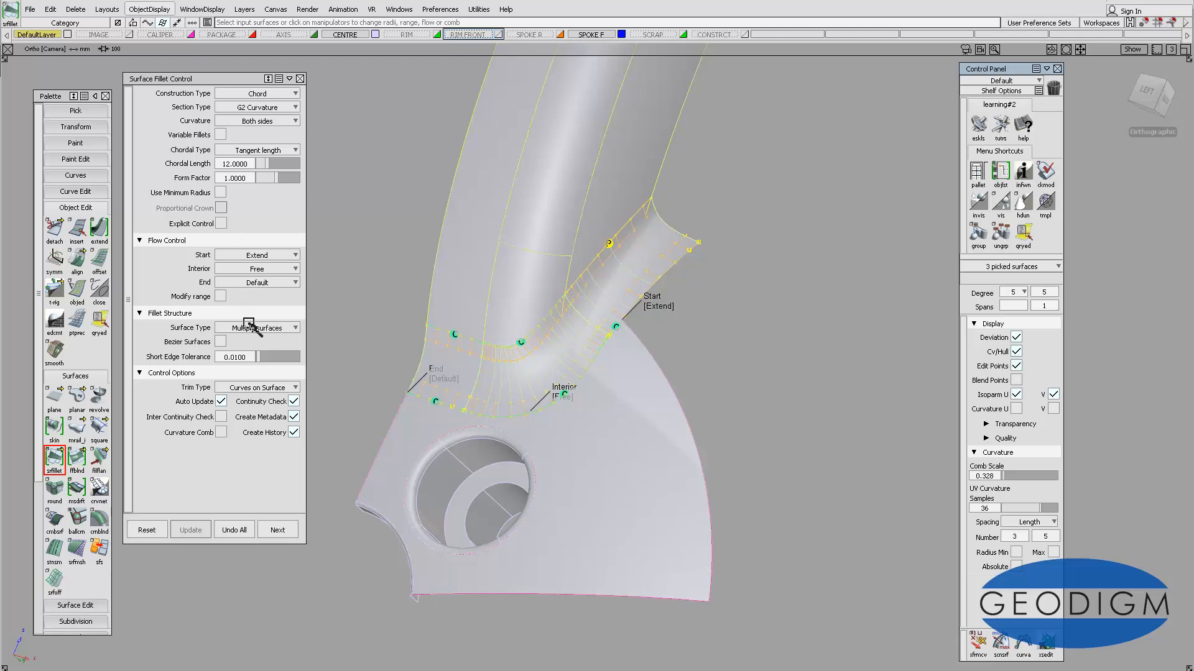
{"action": "left_click", "coordinate": [224, 342]}
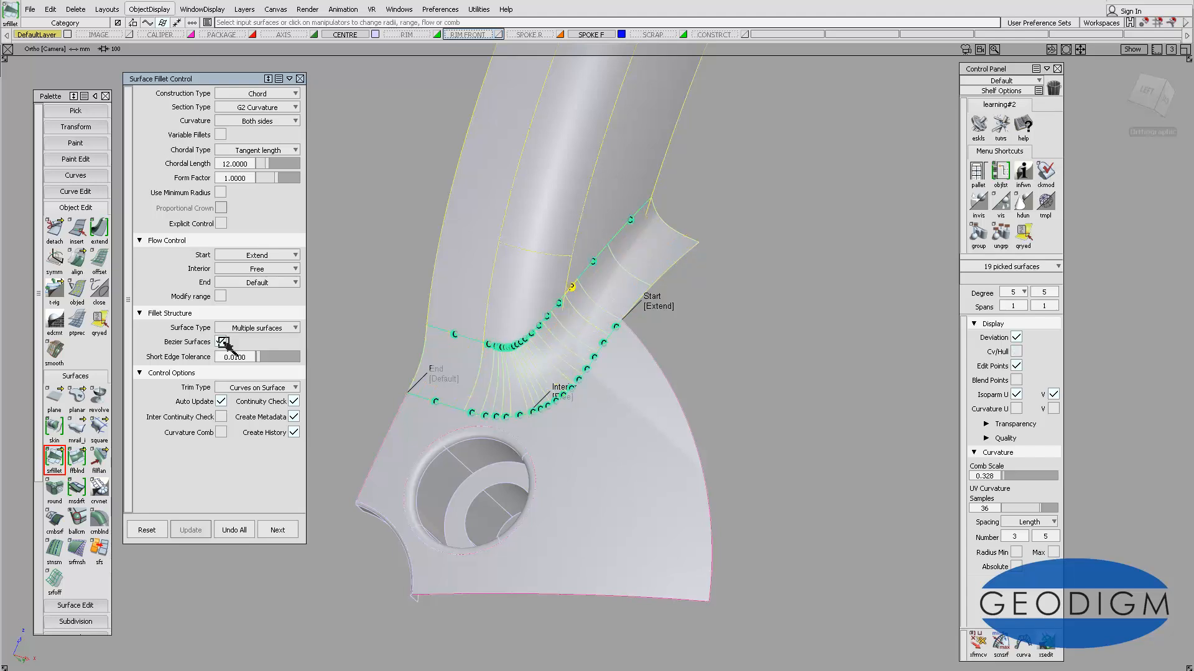
{"action": "left_click", "coordinate": [221, 342]}
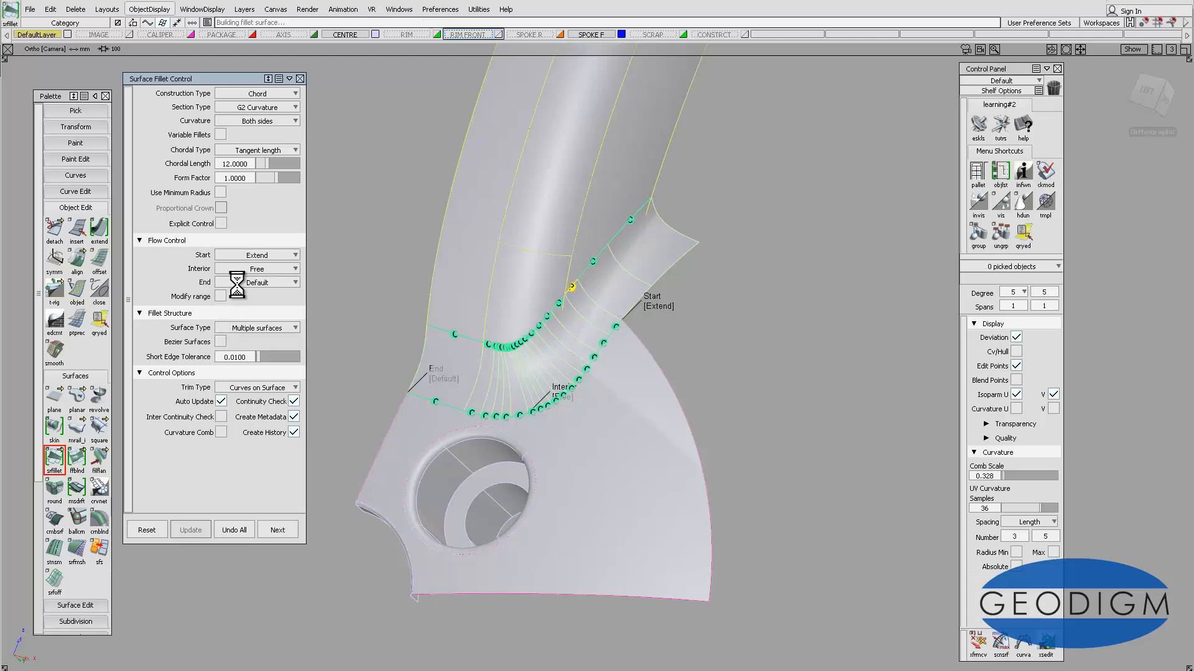
Enable Explicit Control for the fillet, show its CVs and hulls, and set the length U degree to 7
{"action": "left_click", "coordinate": [222, 224]}
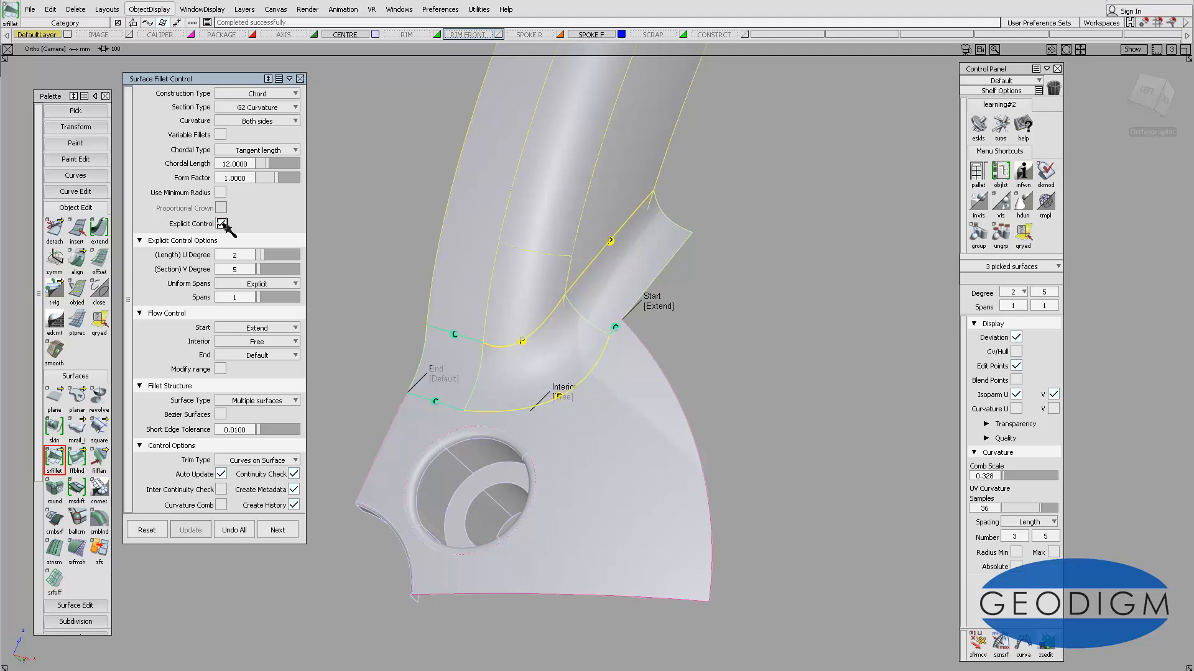
{"action": "left_click", "coordinate": [1016, 351]}
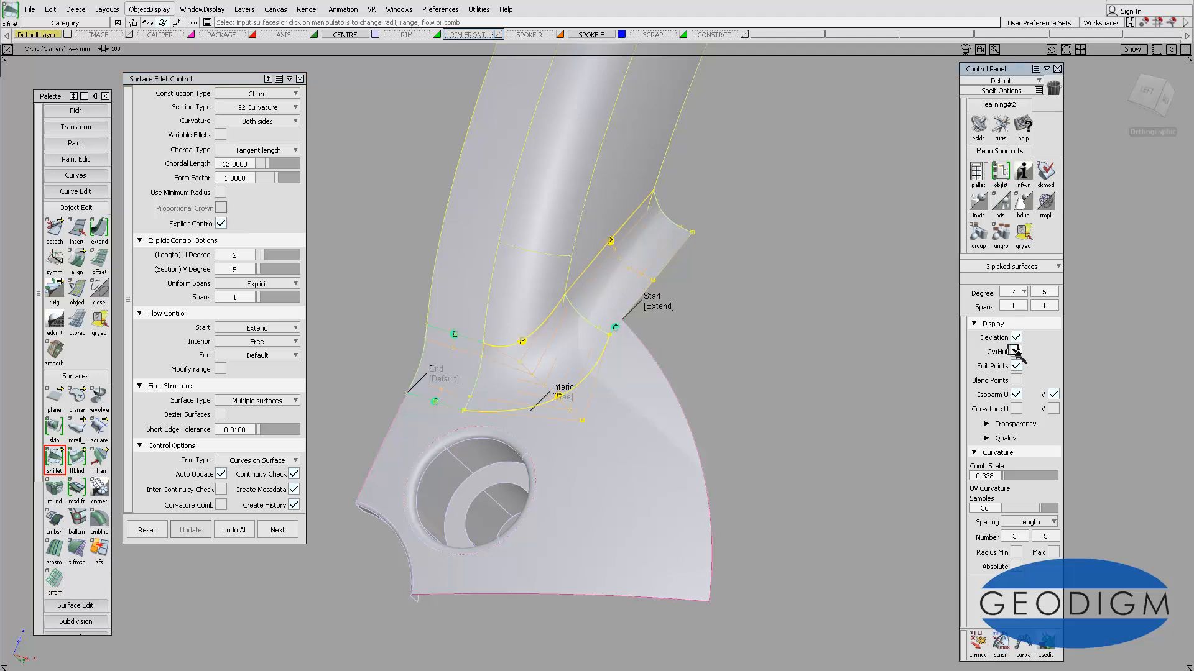
{"action": "left_click", "coordinate": [270, 255]}
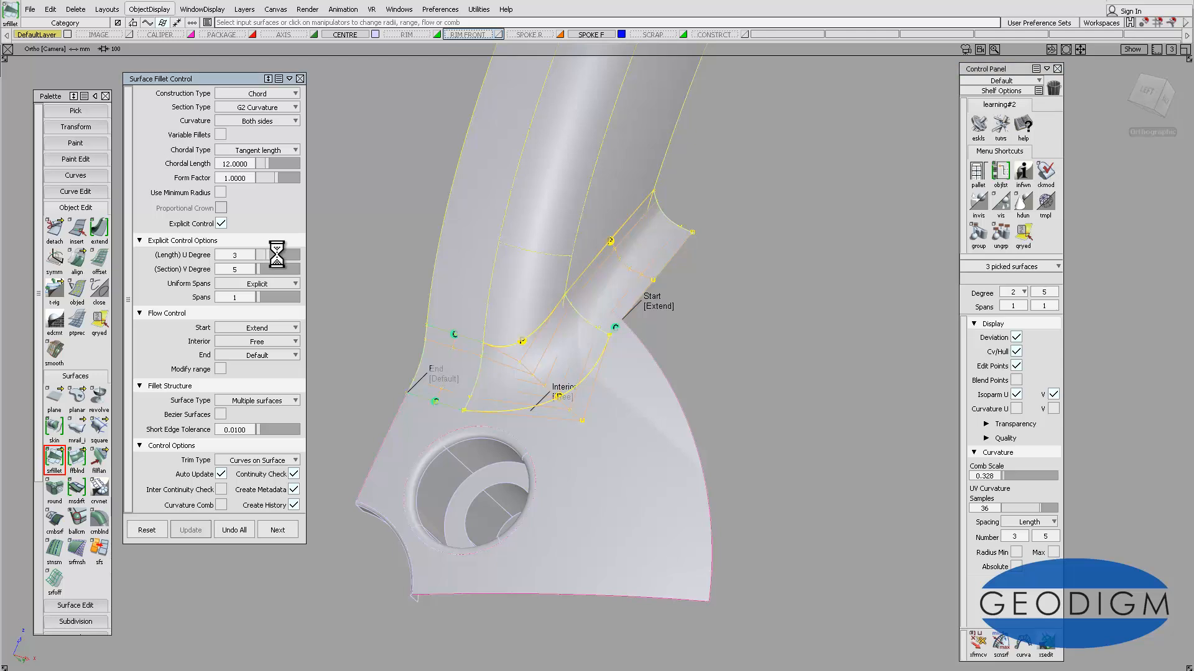
{"action": "left_click", "coordinate": [277, 255]}
{"action": "left_click", "coordinate": [275, 255]}
{"action": "left_click", "coordinate": [286, 254]}
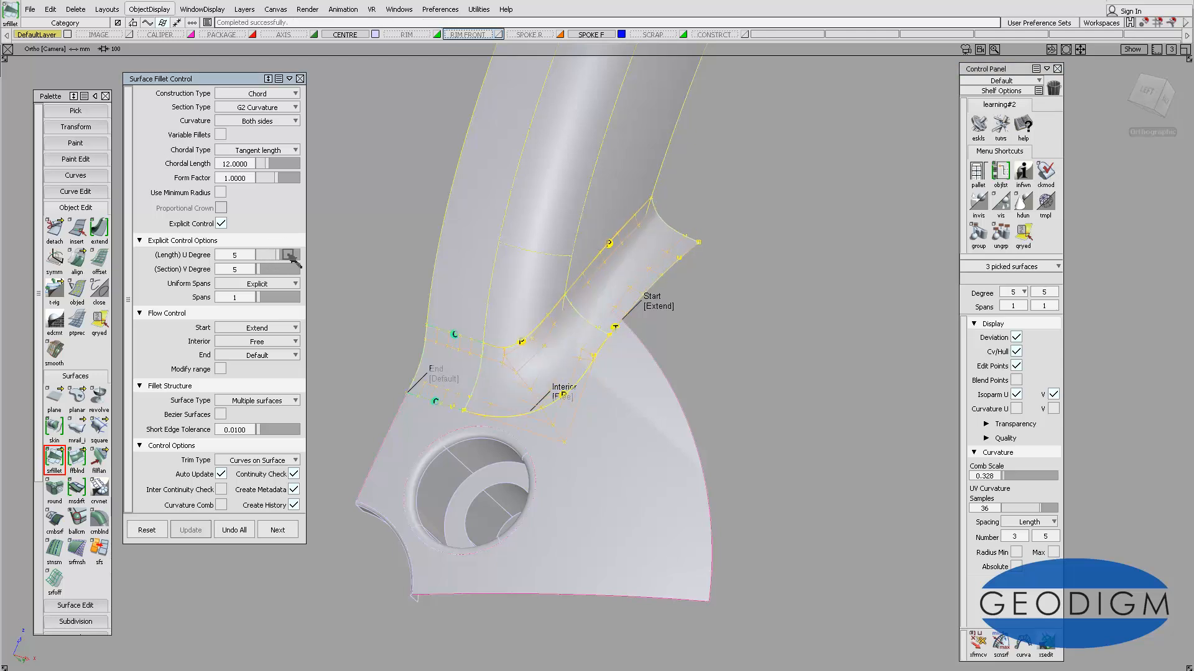
{"action": "left_click", "coordinate": [287, 253]}
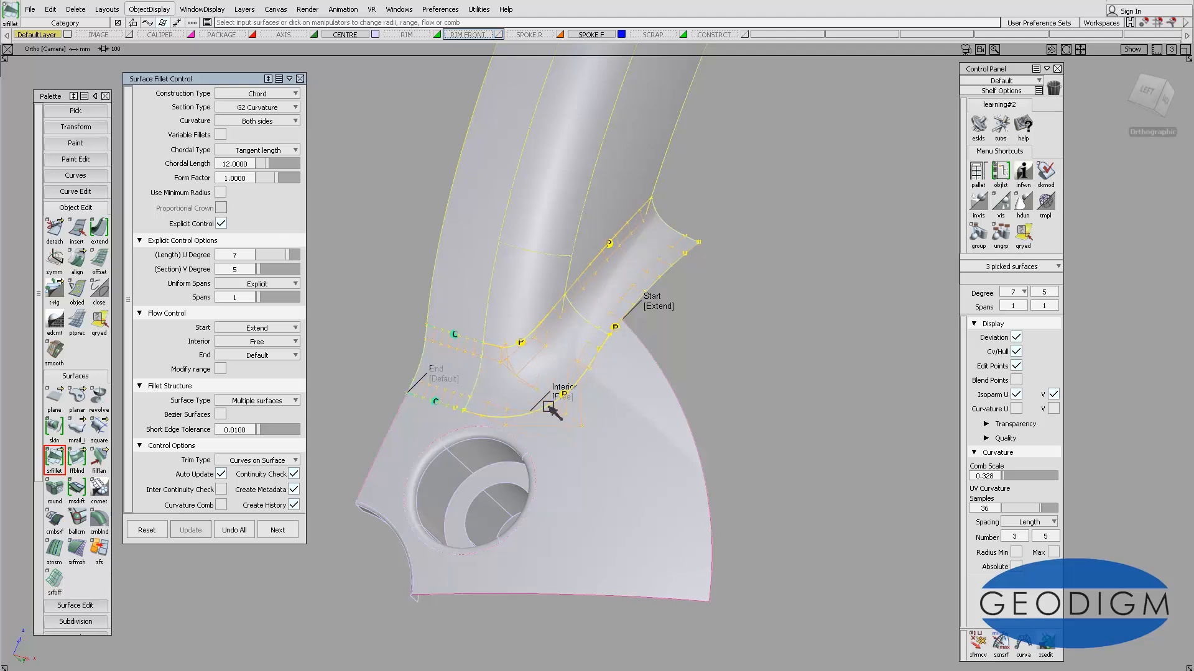
{"action": "right_click_drag", "start_coordinate": [570, 346], "coordinate": [573, 297], "text": "alt+shift"}
{"action": "middle_click_drag", "start_coordinate": [578, 300], "coordinate": [605, 306], "text": "alt+shift"}
{"action": "left_click_drag", "start_coordinate": [611, 322], "coordinate": [643, 372], "text": "alt+shift"}
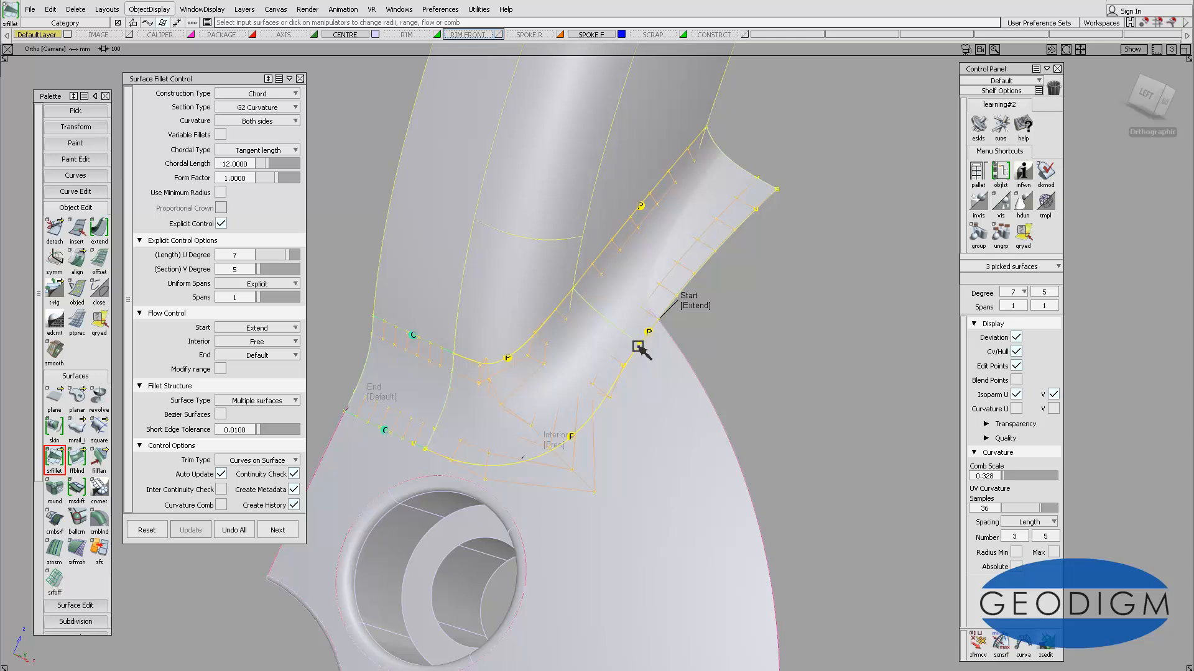
Turn off the model's shading and inspect the fillet's CV layout at the spoke corner and towards both ends
{"action": "left_click_drag", "start_coordinate": [644, 346], "coordinate": [564, 299], "text": "alt+shift"}
{"action": "right_click_drag", "start_coordinate": [564, 298], "coordinate": [567, 213], "text": "alt+shift"}
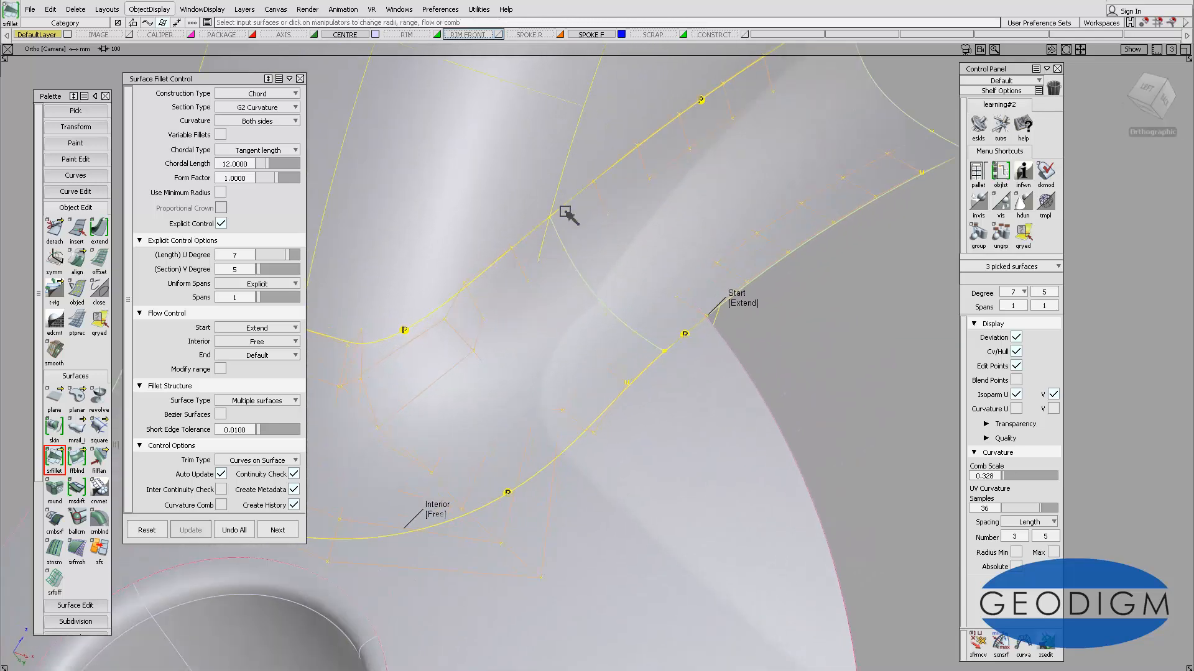
{"action": "left_click_drag", "start_coordinate": [572, 214], "coordinate": [503, 277], "text": "alt+shift"}
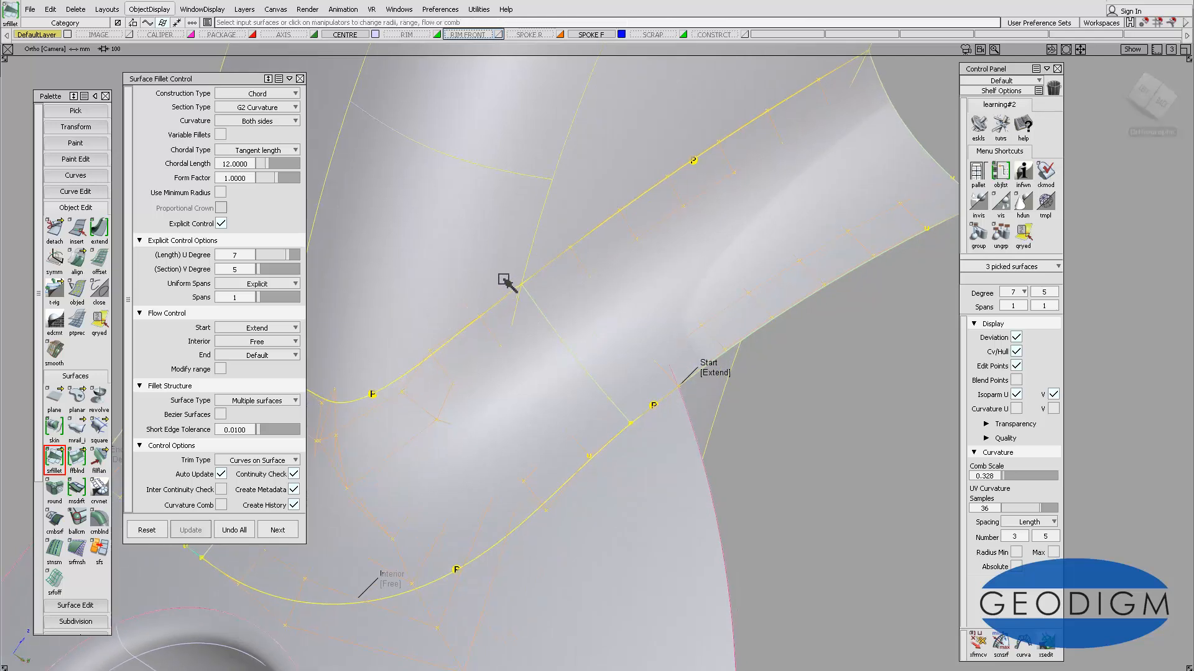
{"action": "left_click", "coordinate": [205, 9]}
{"action": "left_click", "coordinate": [222, 50]}
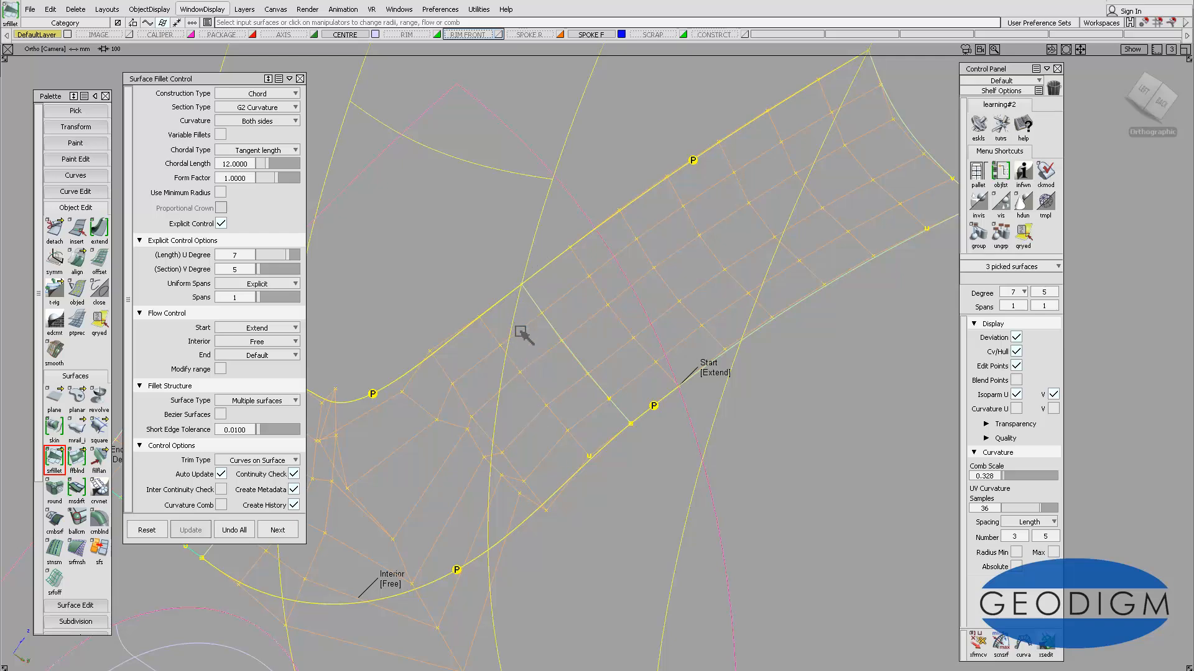
{"action": "left_click_drag", "start_coordinate": [521, 332], "coordinate": [605, 355], "text": "alt+shift"}
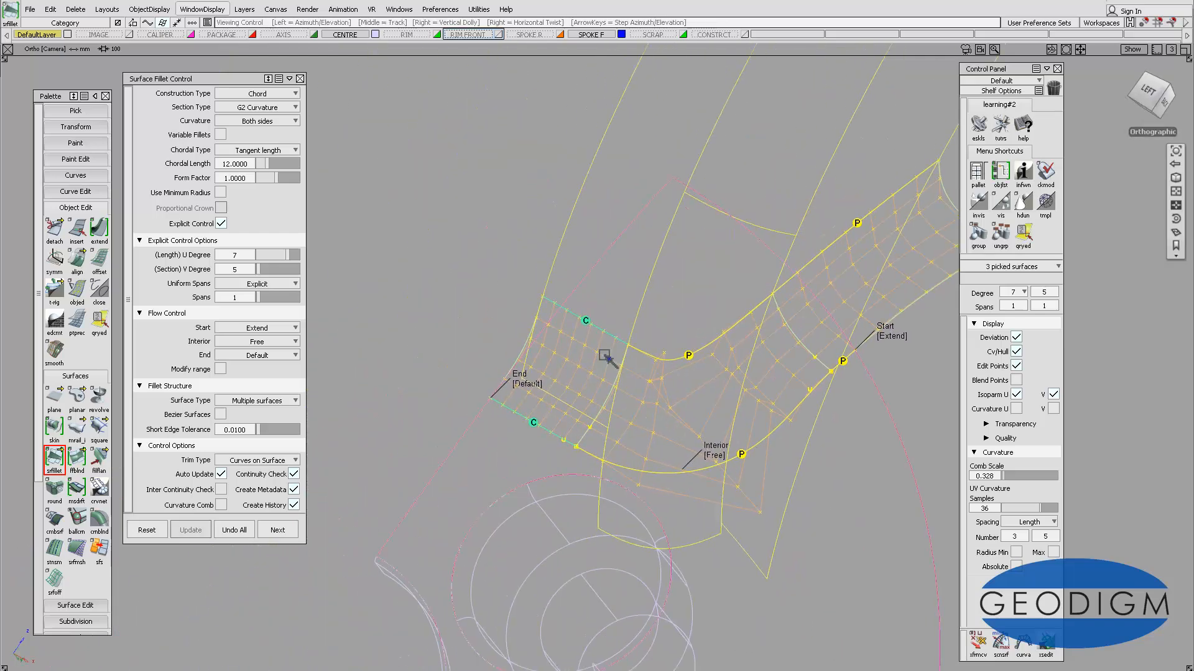
{"action": "scroll", "coordinate": [604, 356], "scroll_direction": "up", "scroll_amount": 10}
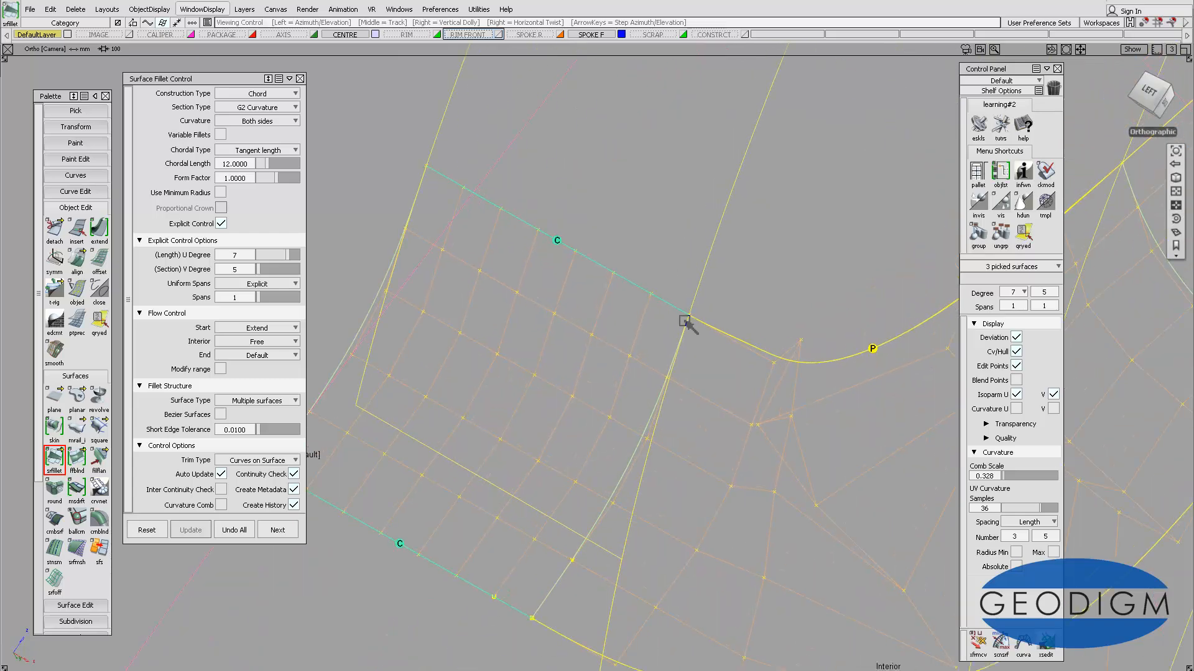
{"action": "scroll", "coordinate": [740, 328], "scroll_direction": "down", "scroll_amount": 1}
{"action": "scroll", "coordinate": [699, 372], "scroll_direction": "down", "scroll_amount": 1}
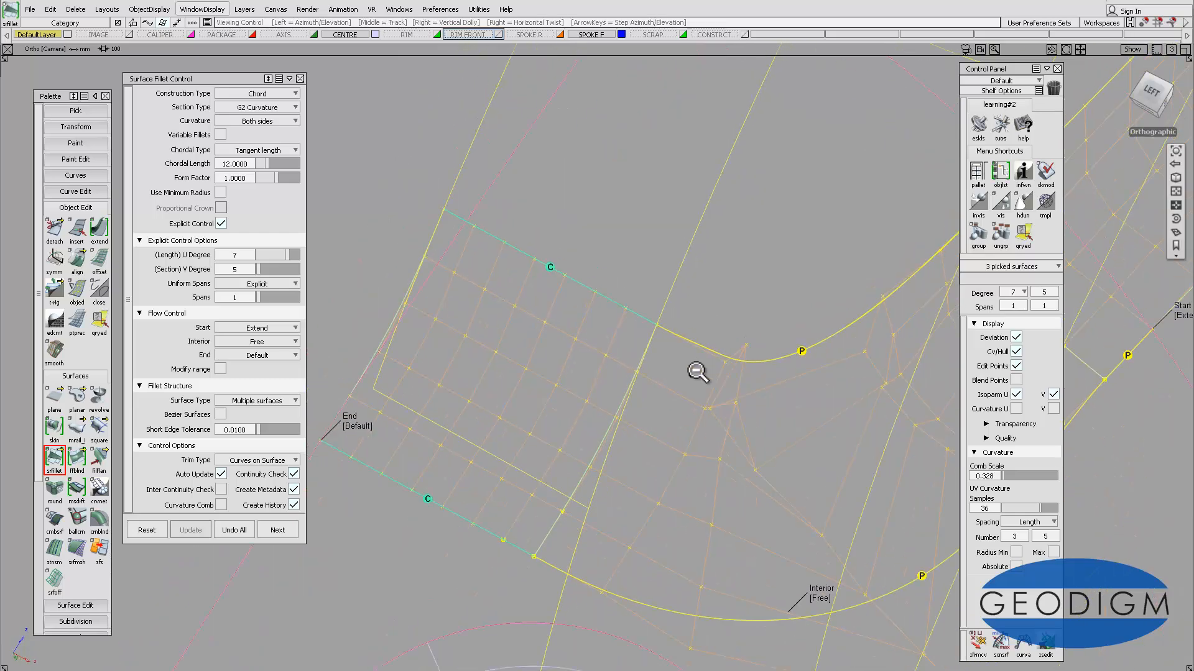
{"action": "left_click_drag", "start_coordinate": [698, 372], "coordinate": [373, 346], "text": "alt+shift"}
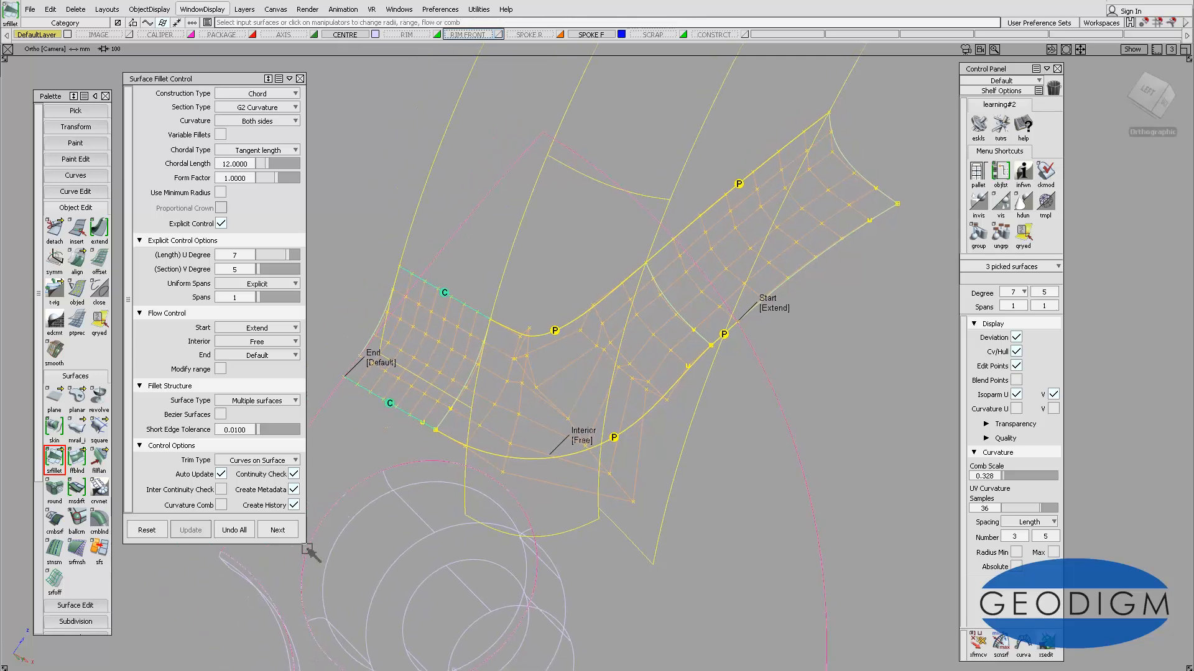
Undo the fillet across the three spoke surfaces and rebuild it between only the outer spoke surface beside the symmetry plane and the hub face
{"action": "left_click", "coordinate": [234, 530]}
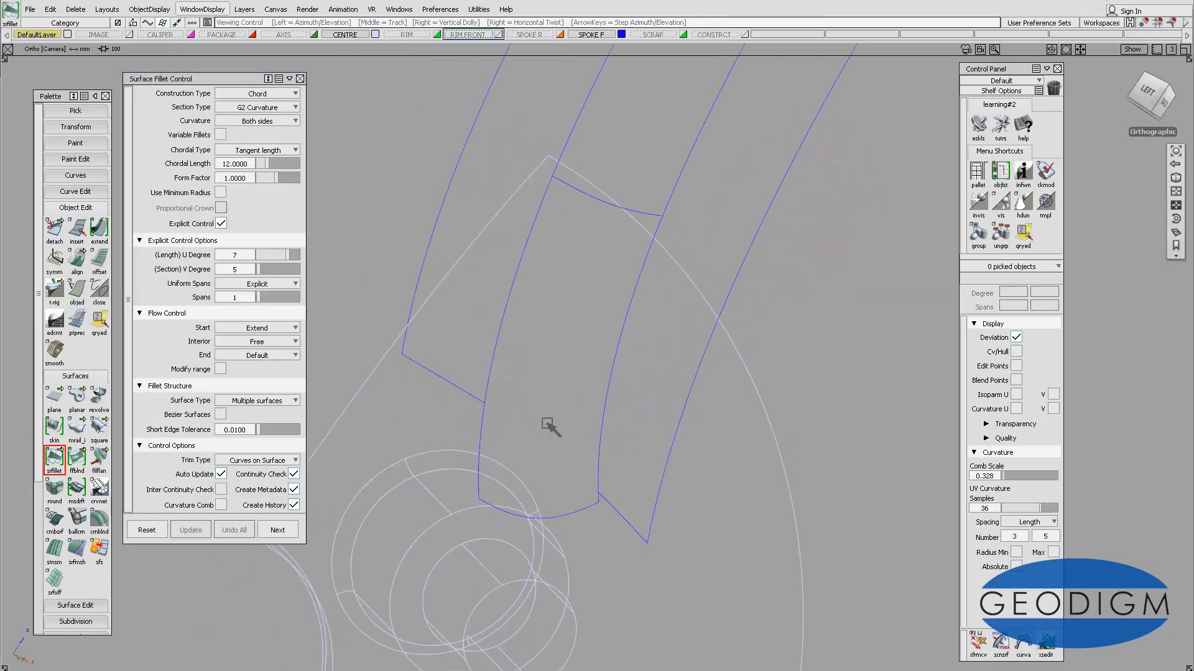
{"action": "left_click_drag", "start_coordinate": [550, 427], "coordinate": [524, 391], "text": "alt+shift"}
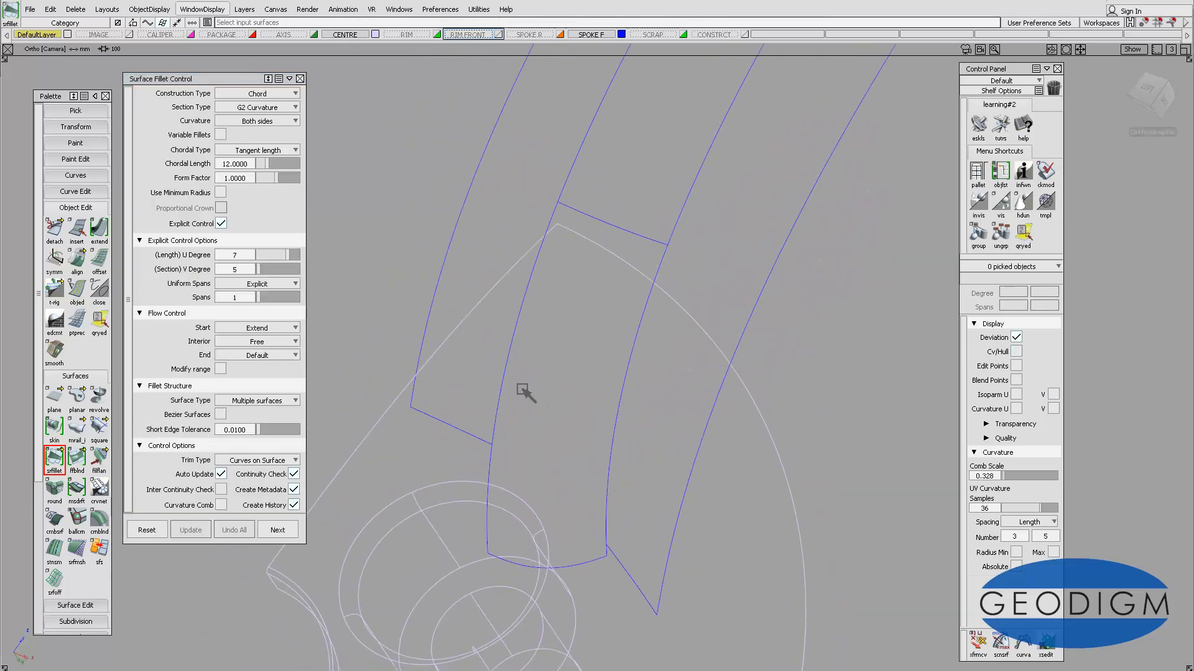
{"action": "left_click", "coordinate": [430, 416]}
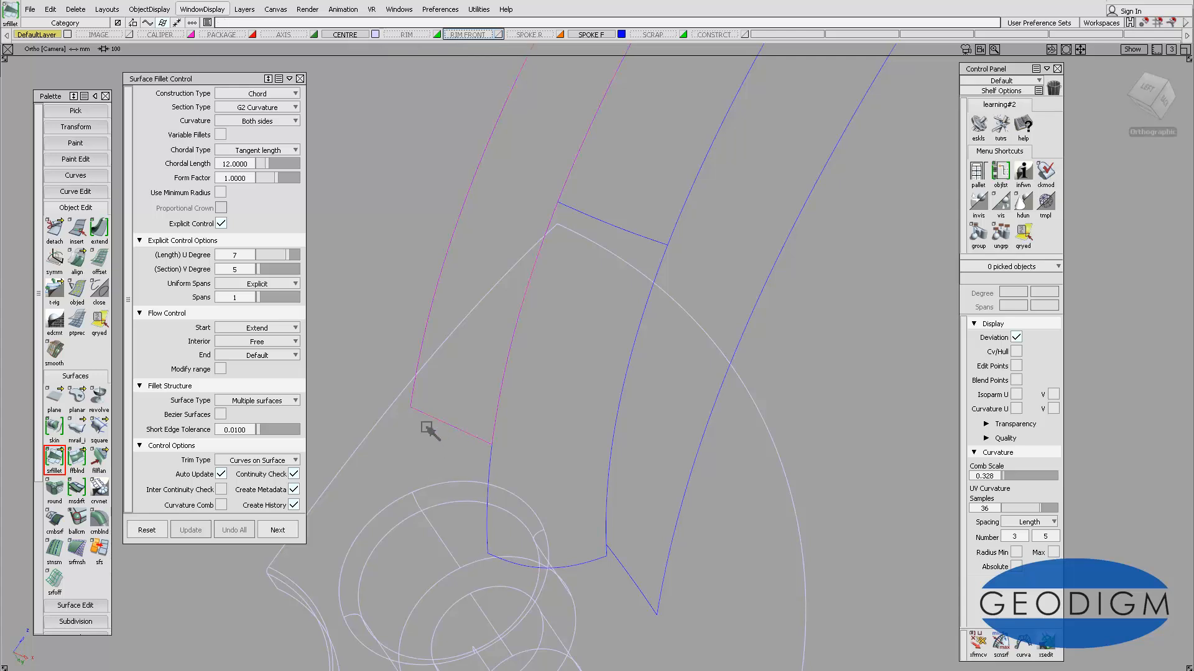
{"action": "left_click", "coordinate": [391, 419]}
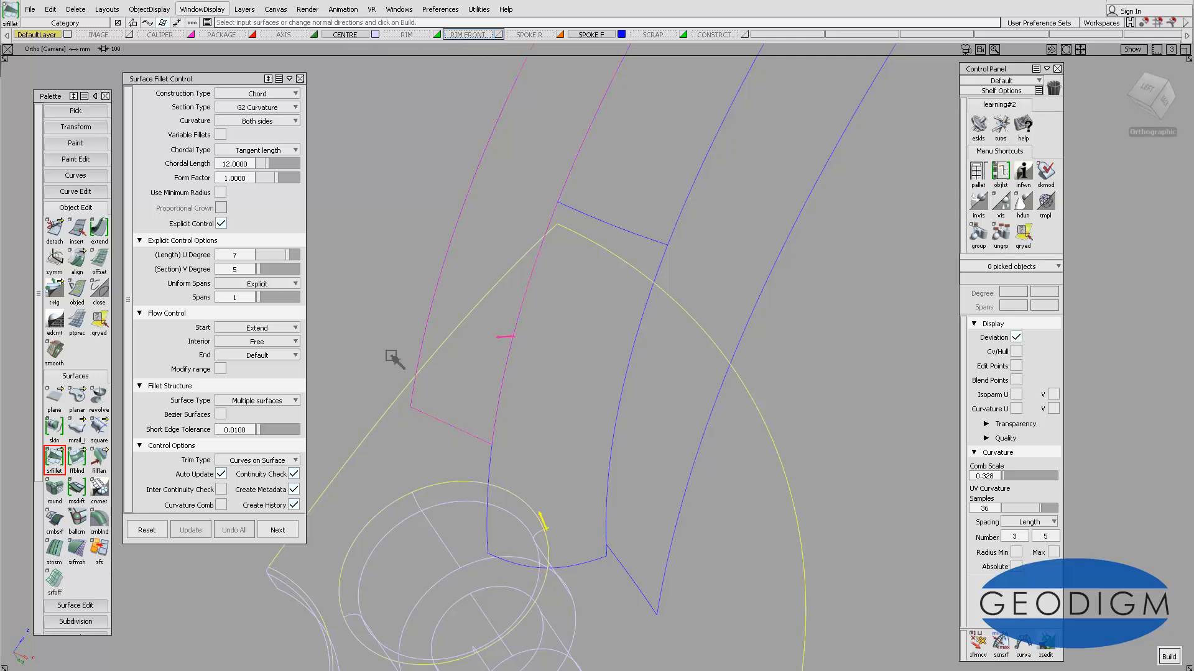
{"action": "key", "text": "Return"}
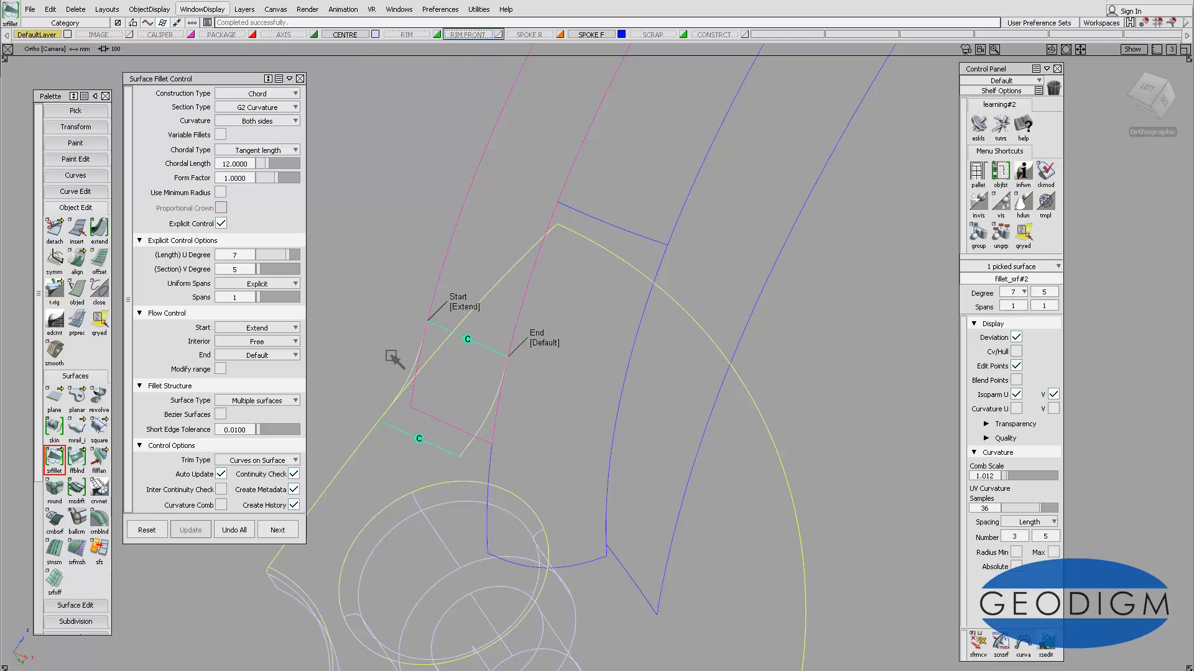
Show the new fillet's CVs and hulls, try lower length U degrees, and set the length U degree to 4
{"action": "left_click", "coordinate": [1016, 351]}
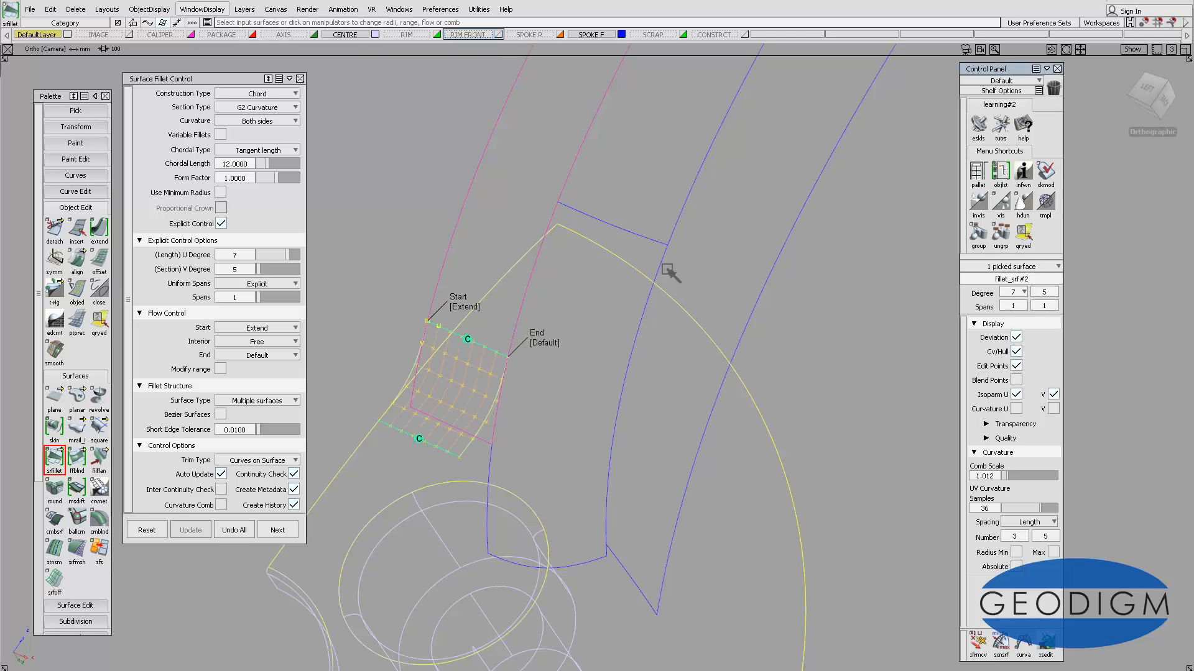
{"action": "middle_click_drag", "start_coordinate": [667, 272], "coordinate": [736, 334], "text": "alt+shift"}
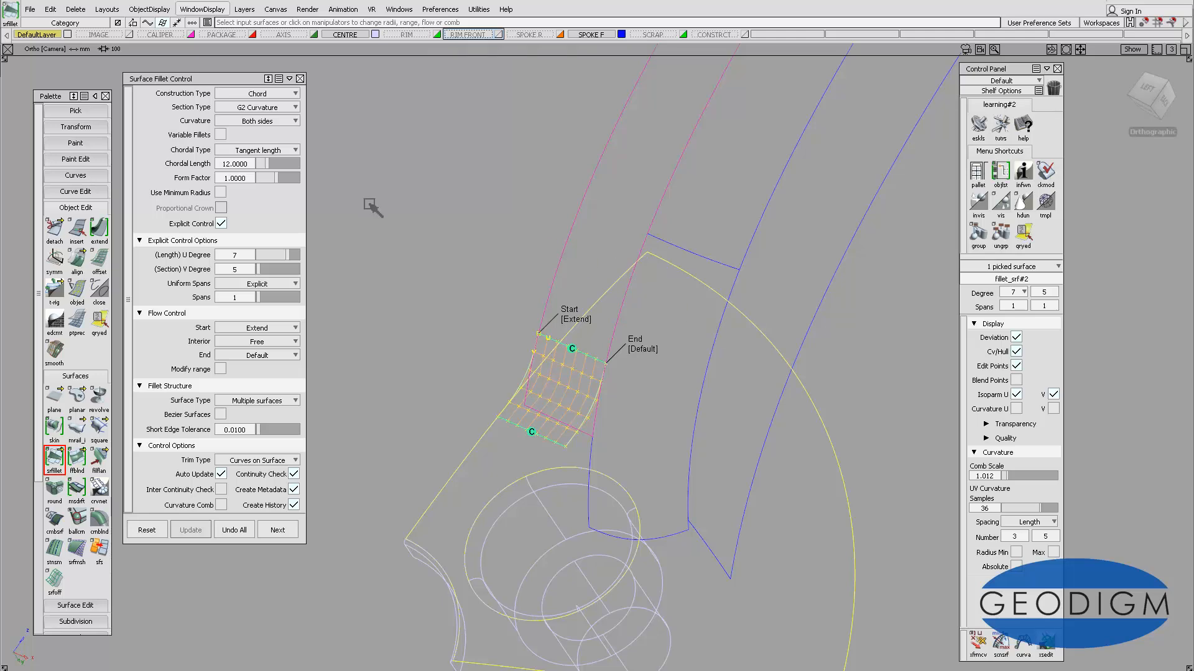
{"action": "left_click", "coordinate": [283, 257]}
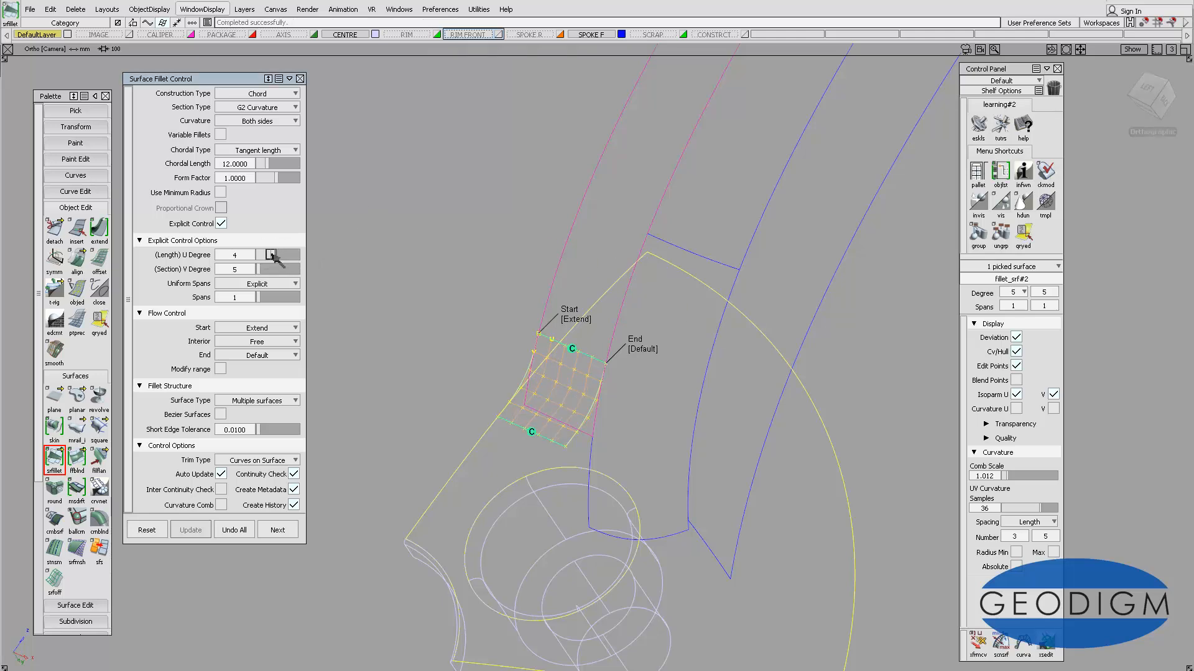
{"action": "left_click_drag", "start_coordinate": [272, 258], "coordinate": [266, 260]}
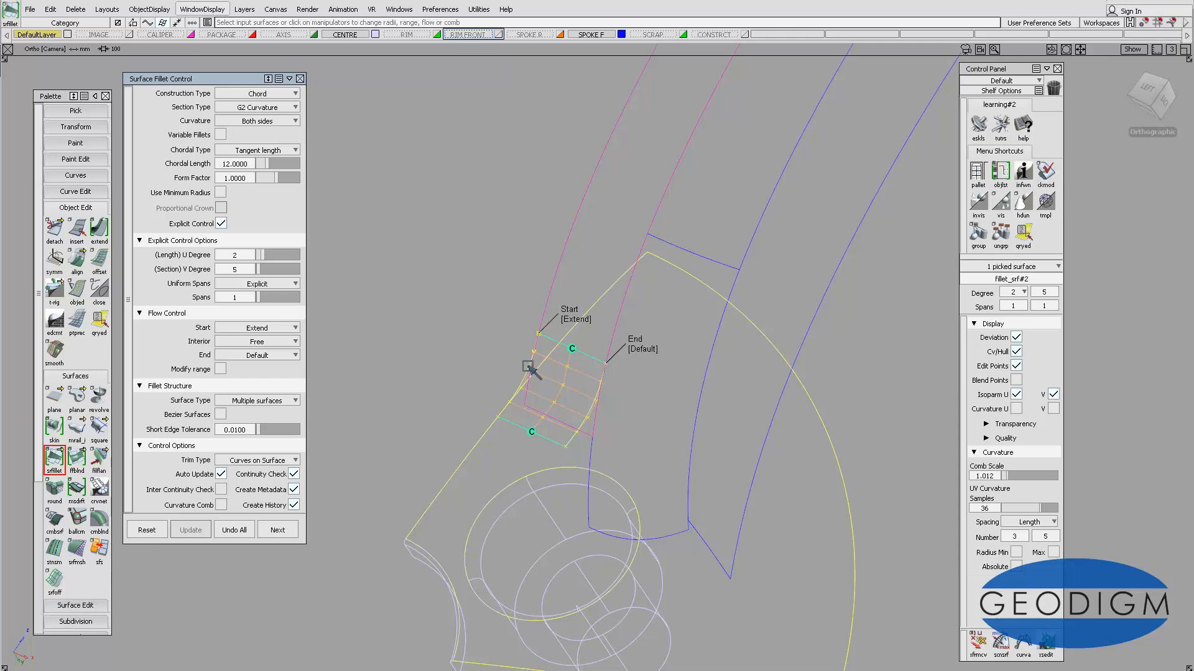
{"action": "left_click", "coordinate": [274, 254]}
{"action": "left_click", "coordinate": [637, 336]}
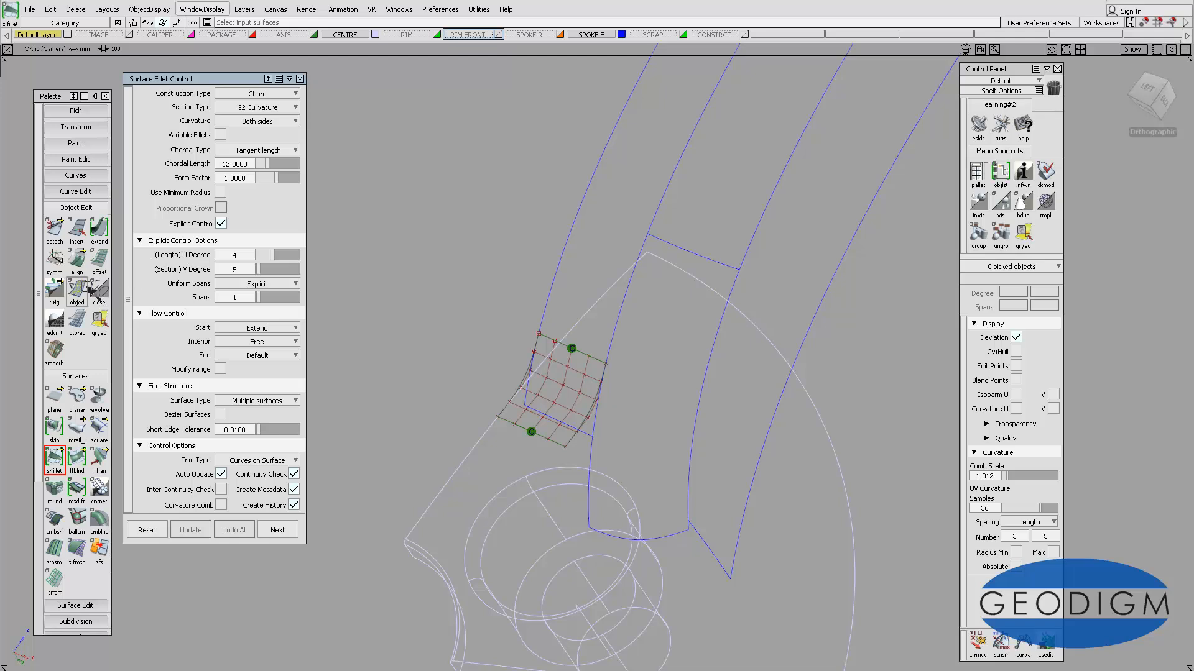
Pick the fillet surface and assign it to the SPOKE F layer
{"action": "left_click_drag", "start_coordinate": [78, 261], "coordinate": [152, 261]}
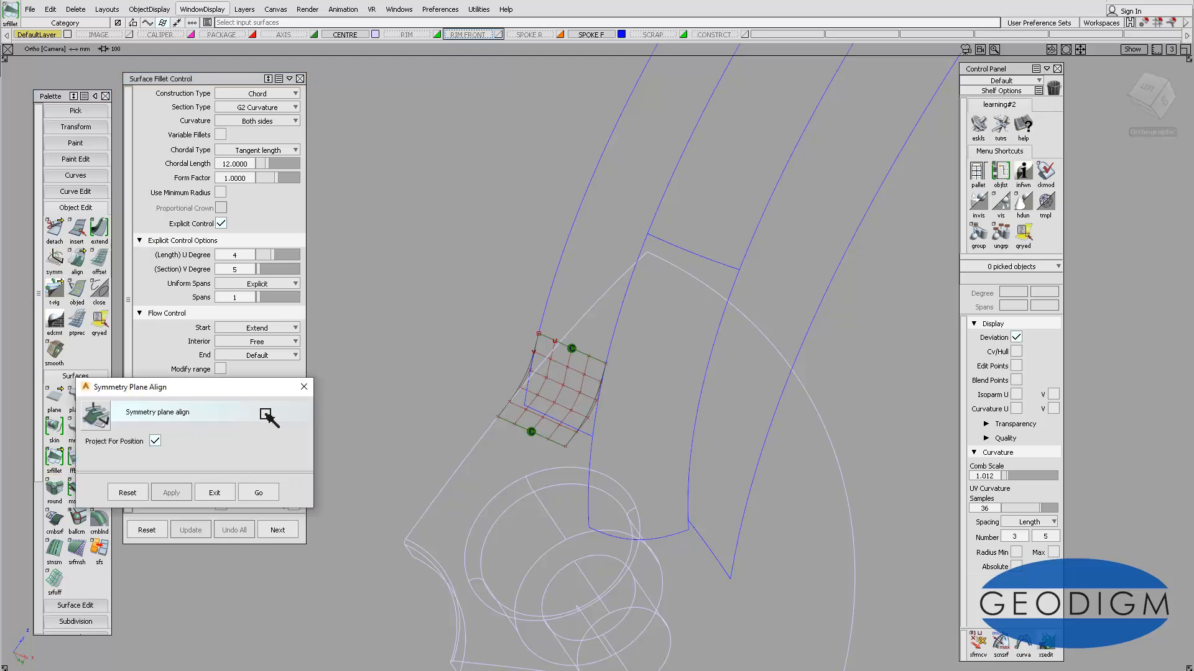
{"action": "left_click_drag", "start_coordinate": [440, 306], "coordinate": [422, 347], "text": "ctrl+shift"}
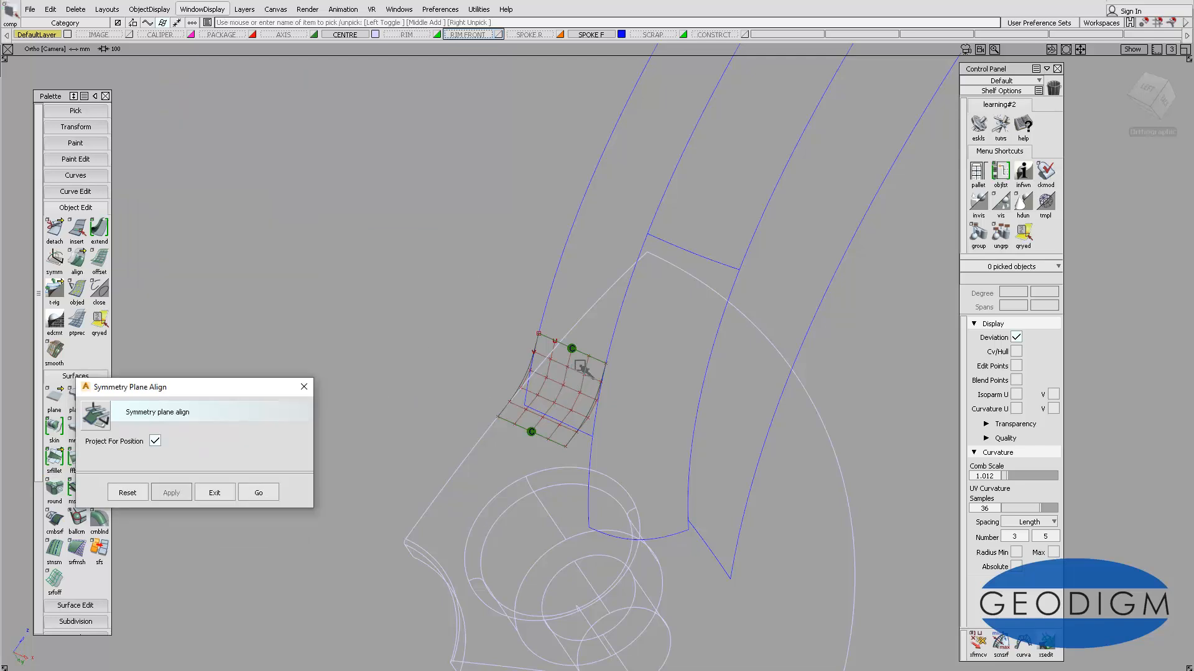
{"action": "left_click", "coordinate": [304, 386]}
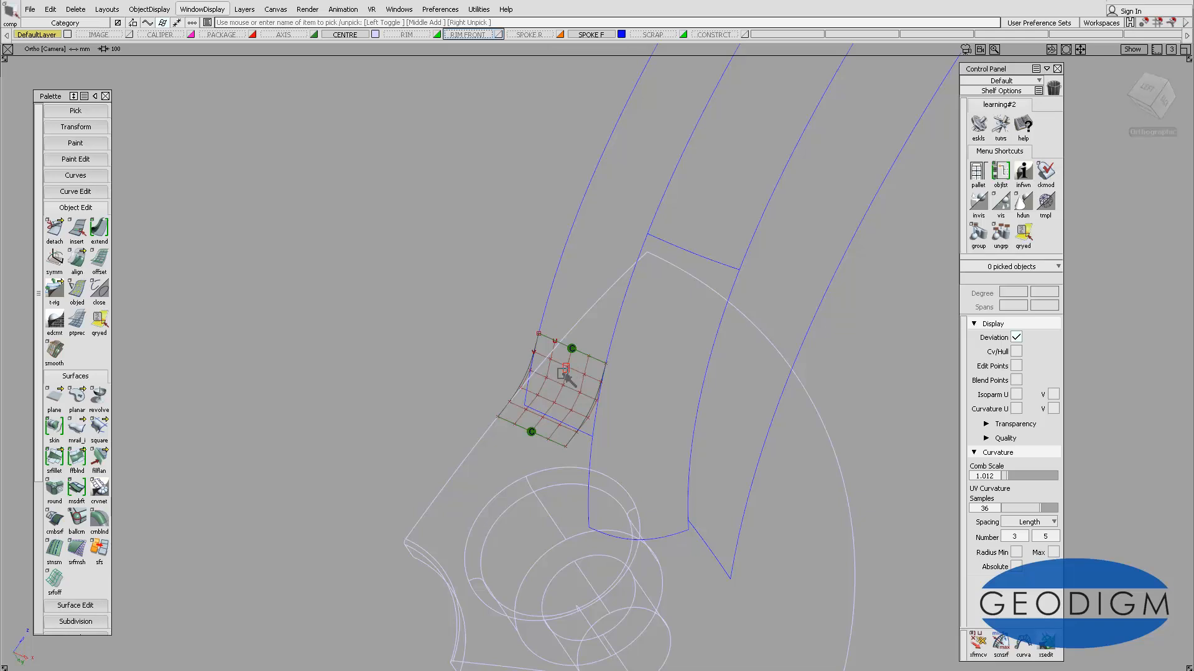
{"action": "left_click", "coordinate": [565, 376]}
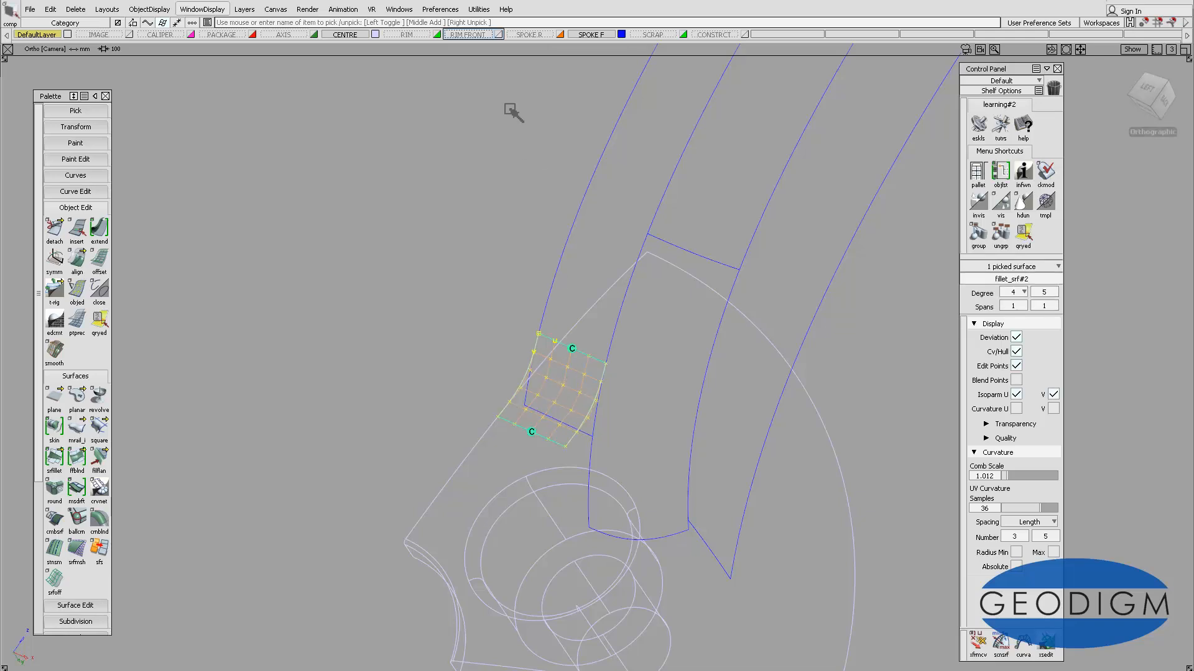
{"action": "right_click", "coordinate": [598, 34]}
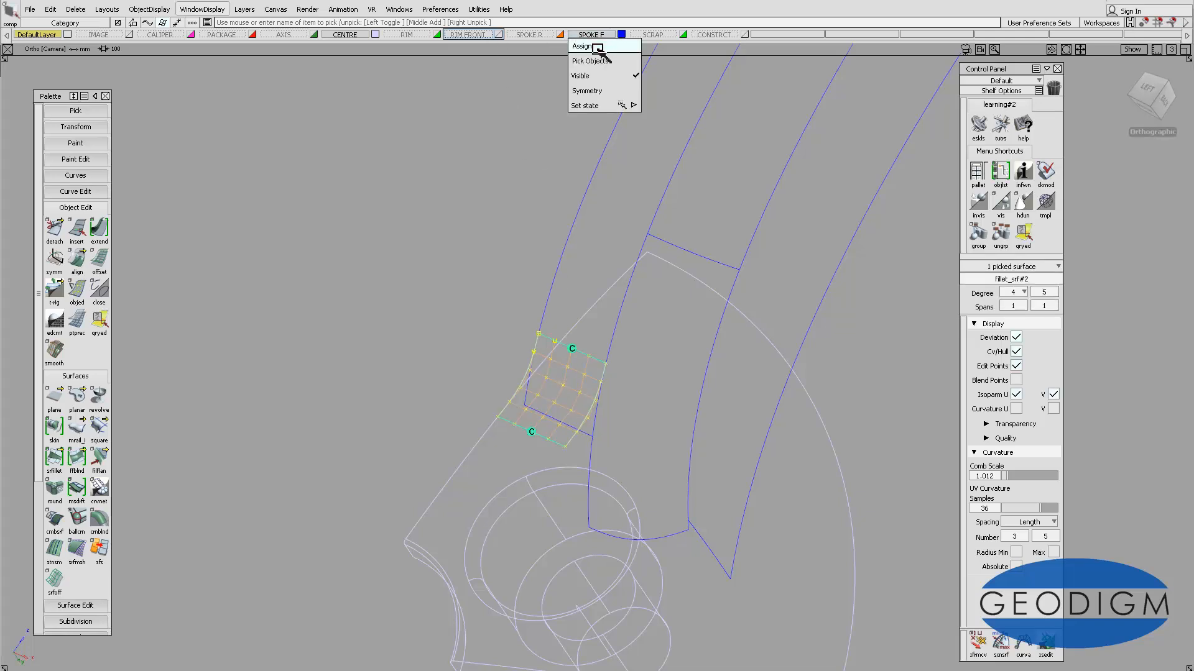
{"action": "left_click", "coordinate": [598, 48]}
Turn on symmetry for the SPOKE F layer to check the mirrored fillet and spoke, and turn it off again
{"action": "right_click", "coordinate": [599, 34]}
{"action": "left_click", "coordinate": [595, 90]}
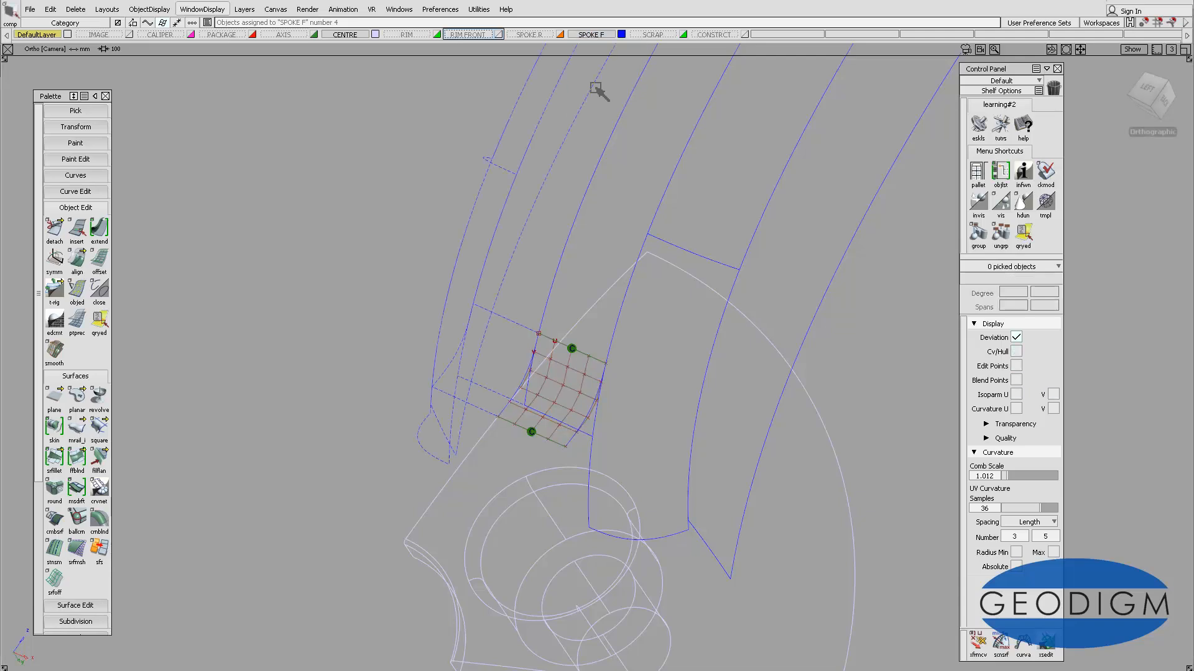
{"action": "left_click_drag", "start_coordinate": [527, 370], "coordinate": [488, 333], "text": "alt+shift"}
{"action": "right_click", "coordinate": [599, 34]}
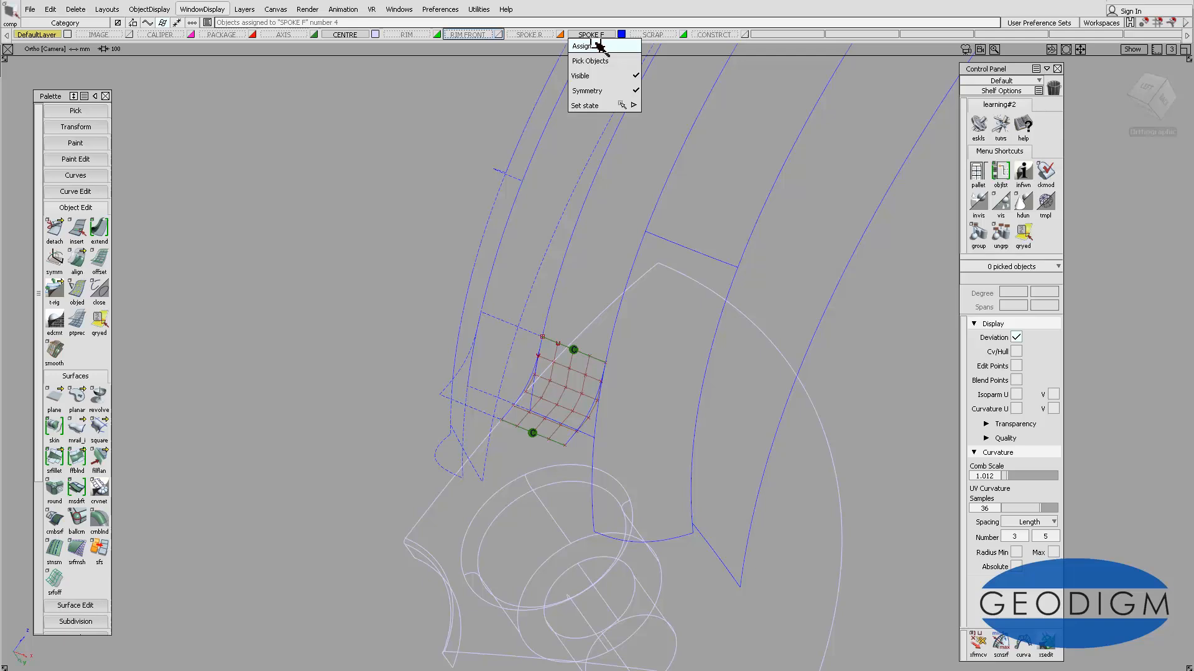
{"action": "left_click", "coordinate": [600, 91]}
Align the fillet's outer edge to the symmetry plane with Symmetry Plane Align and Project For Position on
{"action": "left_click_drag", "start_coordinate": [597, 277], "coordinate": [373, 342], "text": "alt+shift"}
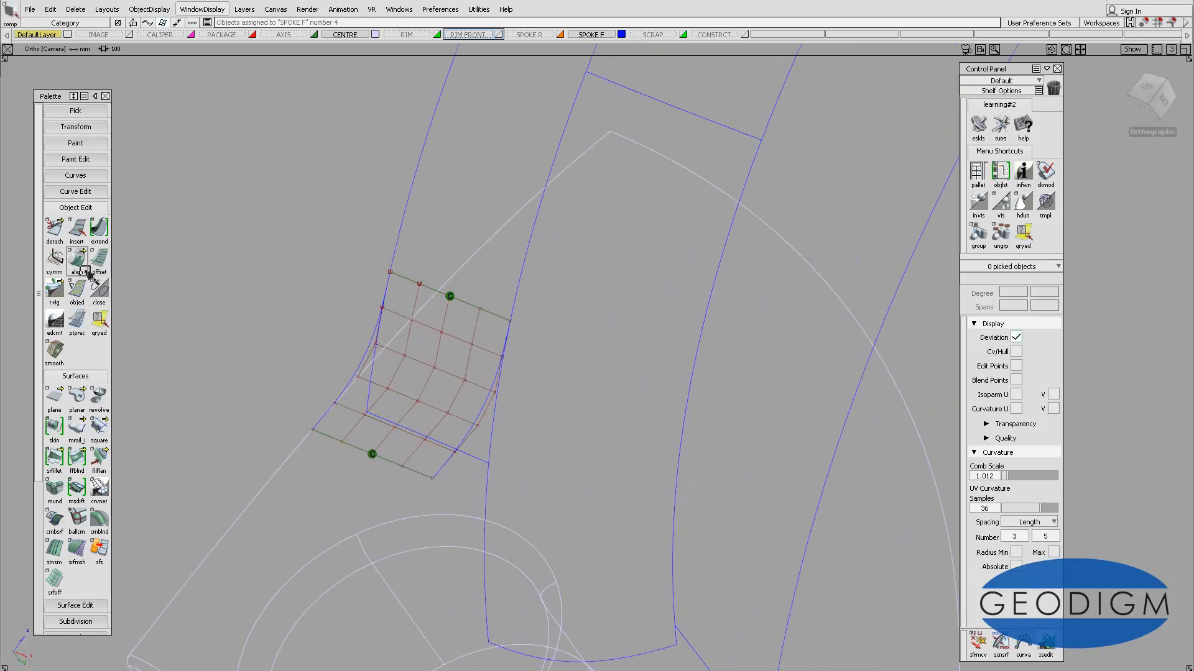
{"action": "left_click_drag", "start_coordinate": [77, 258], "coordinate": [139, 259]}
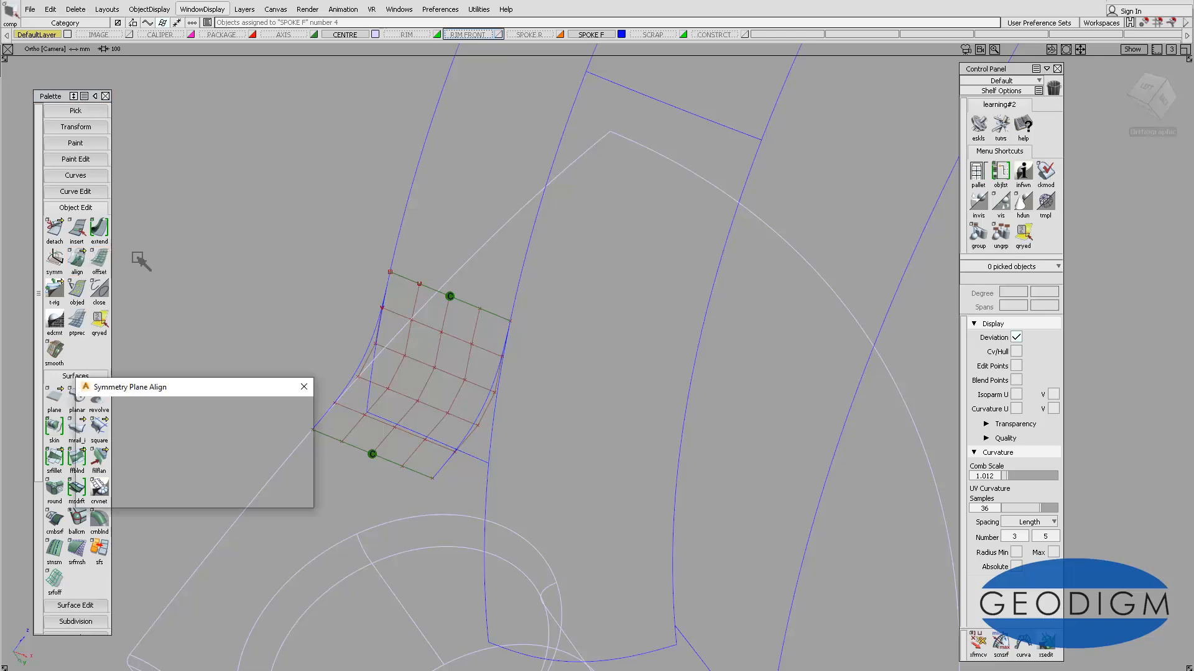
{"action": "left_click", "coordinate": [258, 492]}
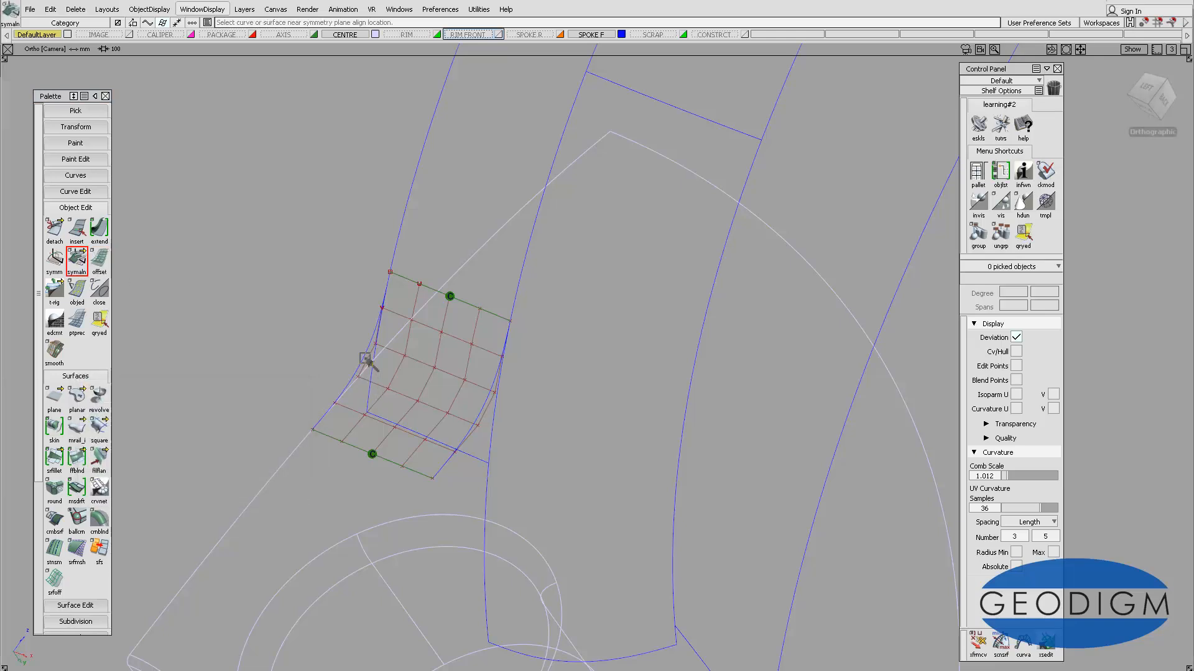
{"action": "left_click", "coordinate": [365, 360]}
{"action": "left_click", "coordinate": [535, 393]}
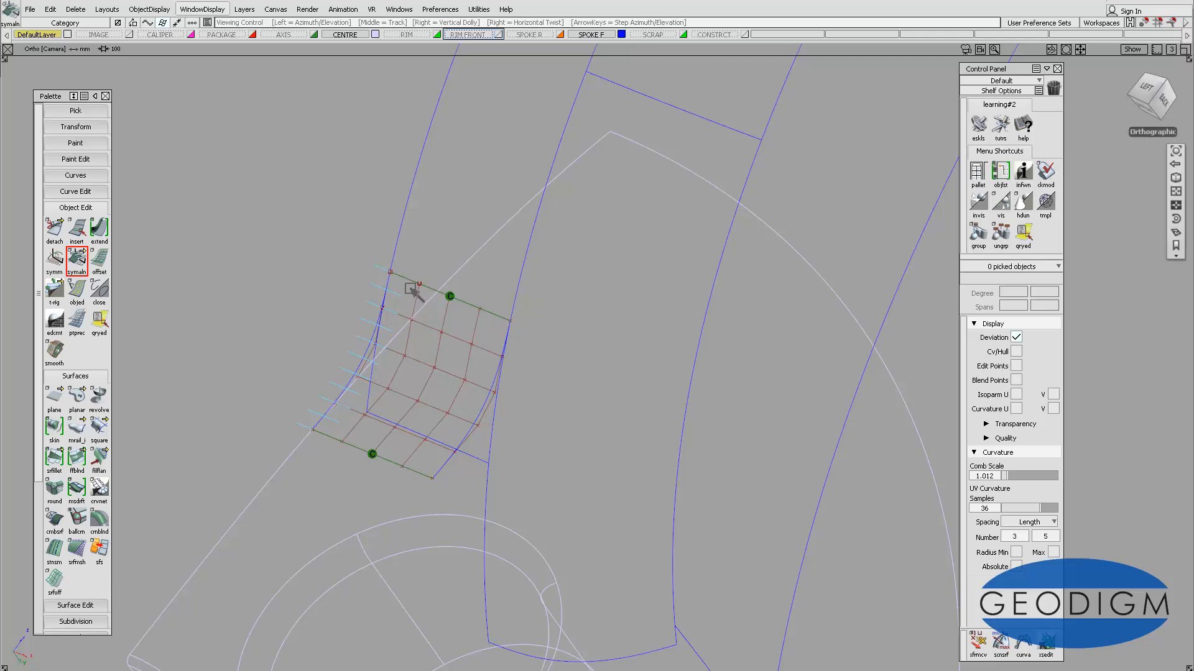
{"action": "left_click_drag", "start_coordinate": [413, 279], "coordinate": [427, 301], "text": "alt+shift"}
{"action": "left_click_drag", "start_coordinate": [481, 270], "coordinate": [544, 372], "text": "alt+shift"}
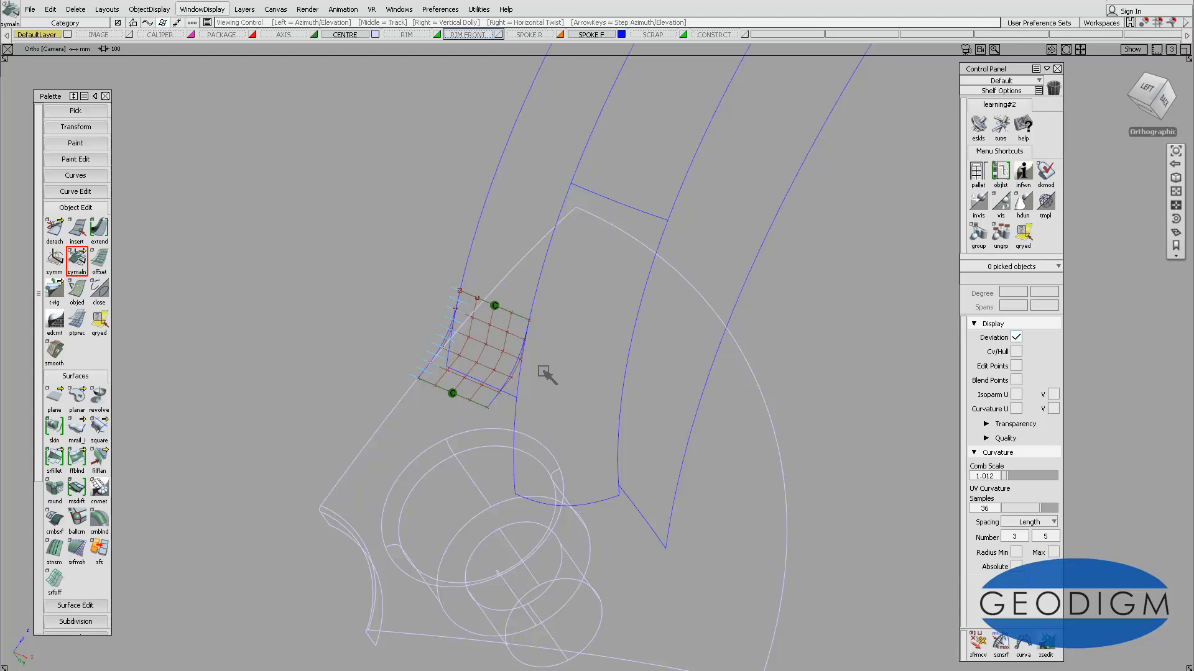
Extend the fillet's edge opposite the symmetry plane past the spoke surface's side, using the Extrapolate type with Merge on
{"action": "double_click", "coordinate": [100, 230]}
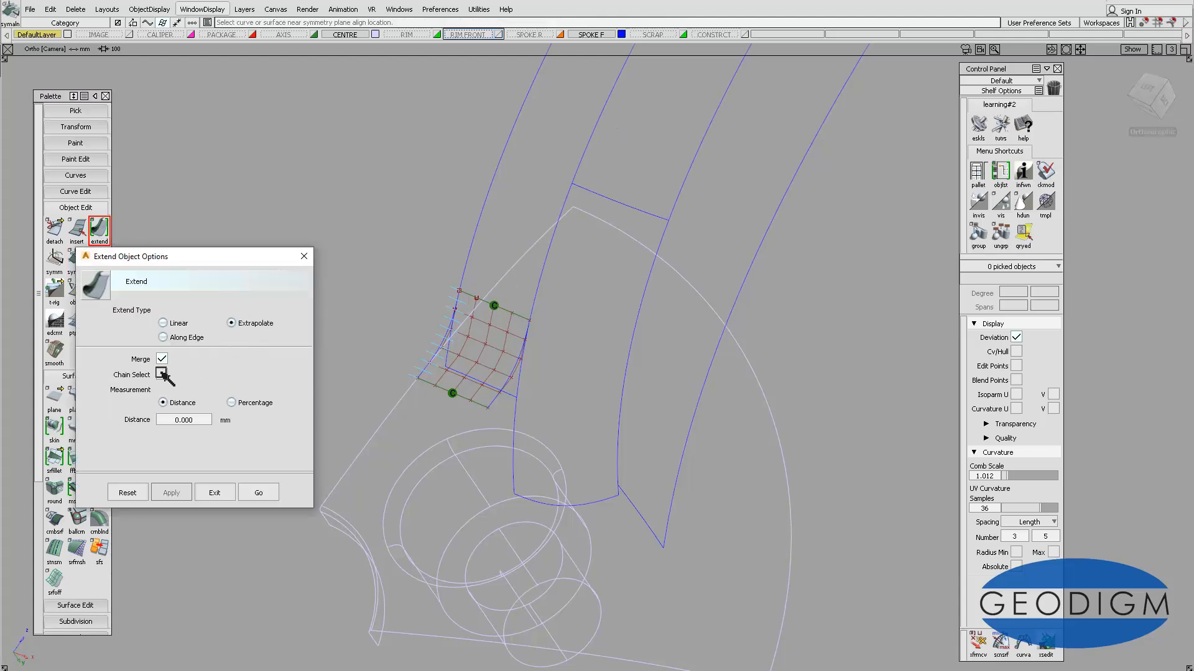
{"action": "left_click", "coordinate": [261, 494]}
{"action": "left_click", "coordinate": [514, 373]}
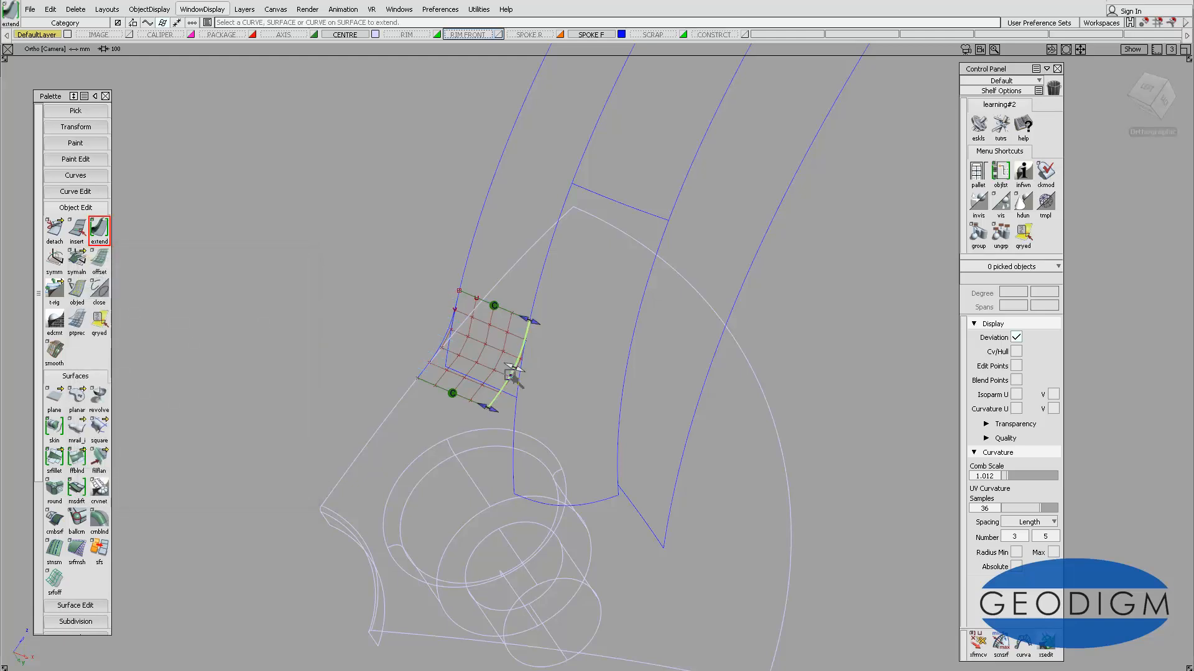
{"action": "left_click", "coordinate": [535, 392]}
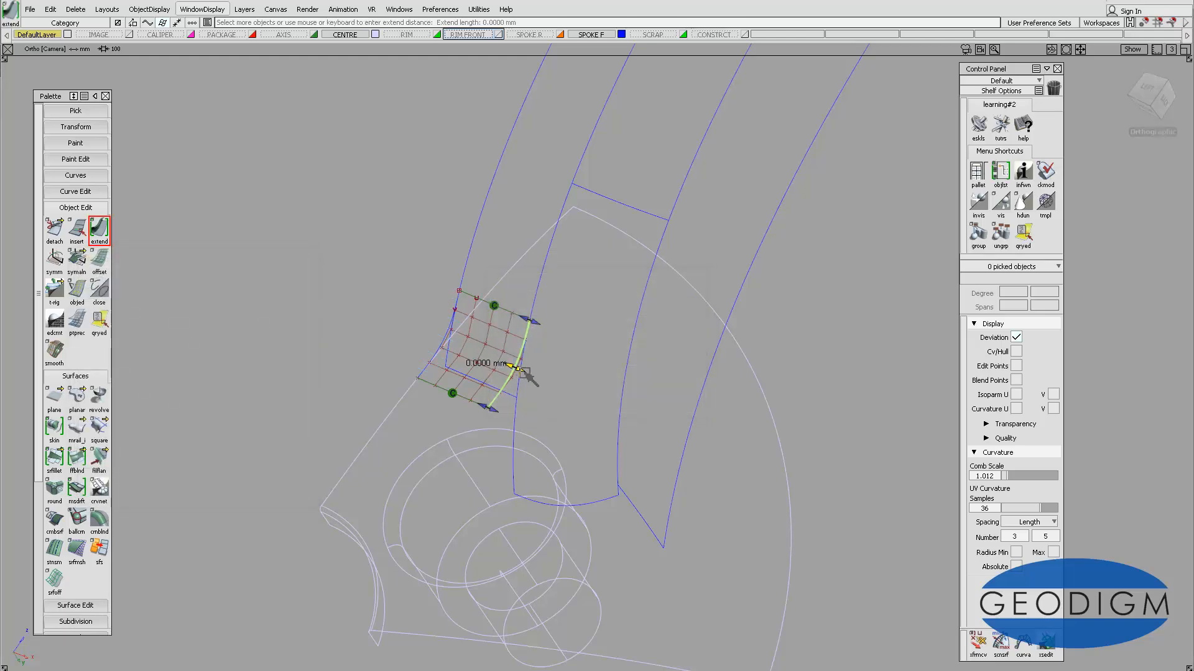
{"action": "left_click", "coordinate": [561, 393]}
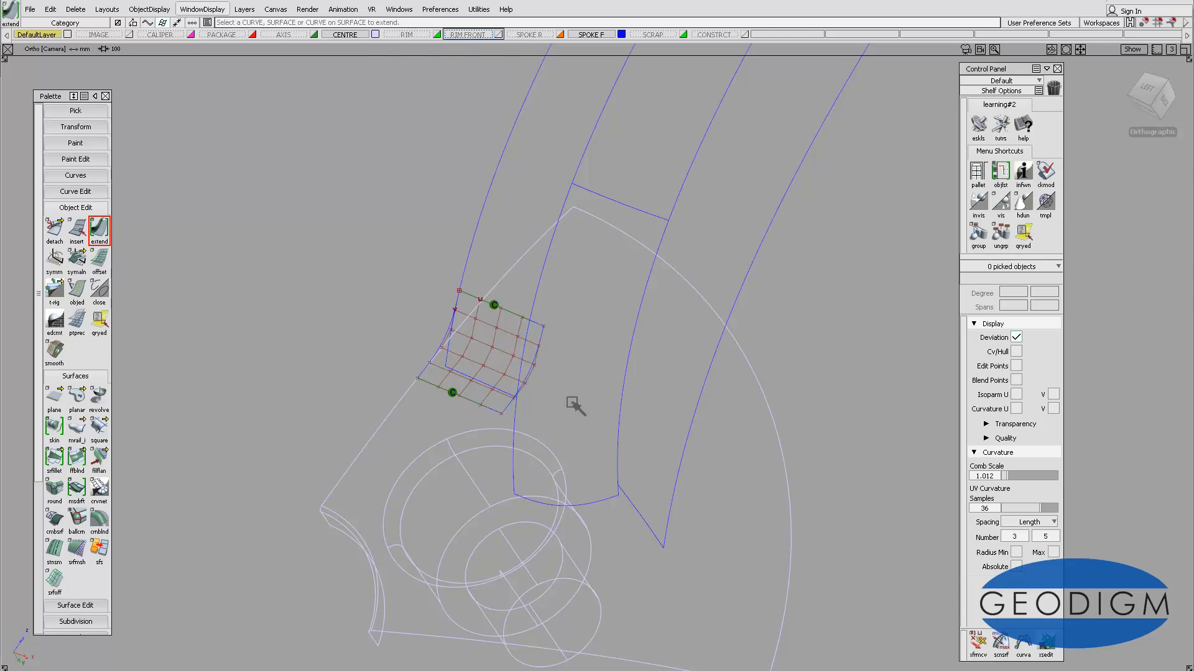
{"action": "left_click_drag", "start_coordinate": [491, 350], "coordinate": [490, 365], "text": "alt+shift"}
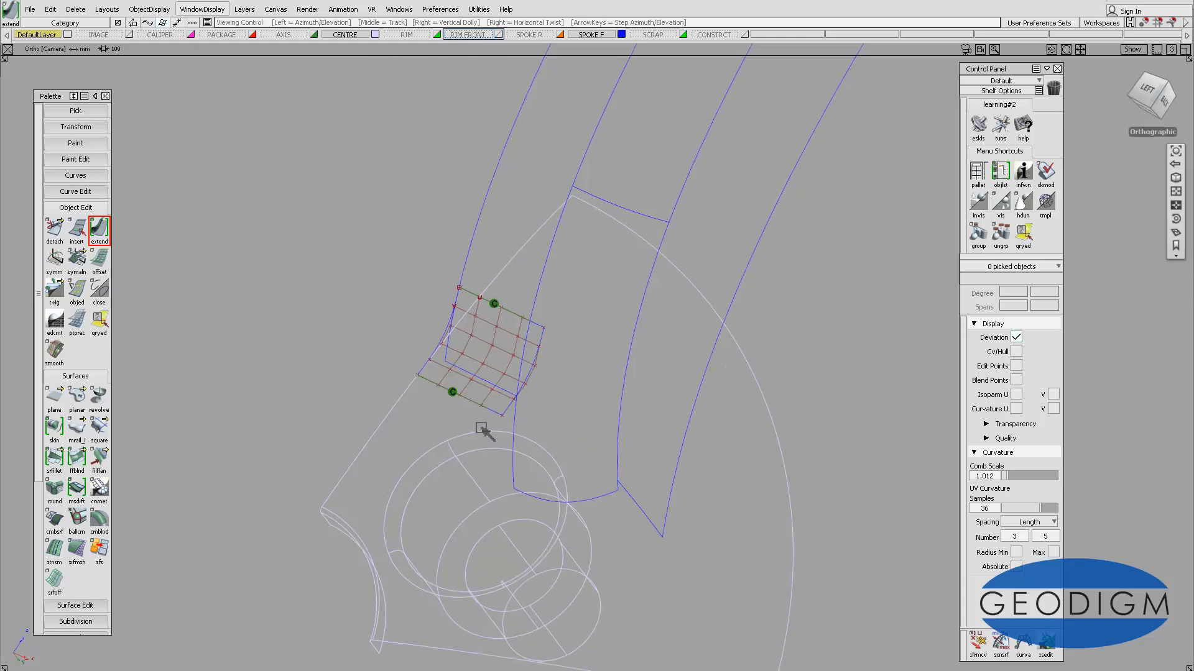
{"action": "right_click_drag", "start_coordinate": [484, 429], "coordinate": [491, 381], "text": "alt+shift"}
{"action": "middle_click_drag", "start_coordinate": [491, 381], "coordinate": [565, 370], "text": "alt+shift"}
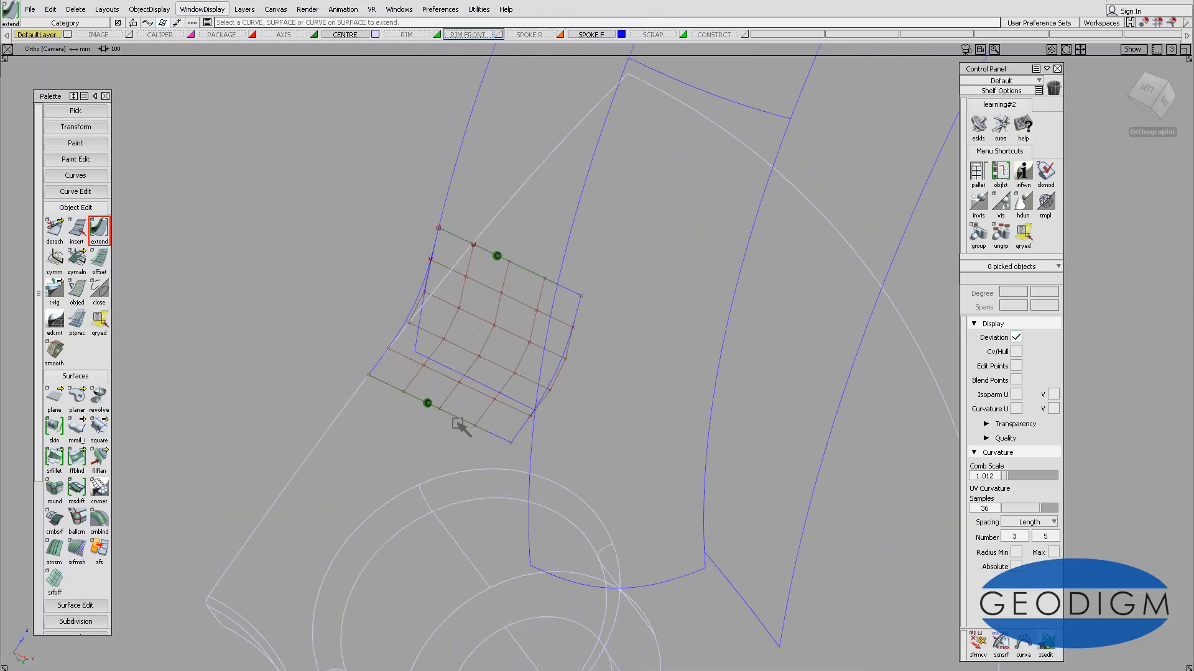
Delete the curve-on-surface along the fillet's lower edge on the hub surface
{"action": "left_click_drag", "start_coordinate": [486, 443], "coordinate": [490, 440], "text": "alt+shift"}
{"action": "right_click_drag", "start_coordinate": [490, 440], "coordinate": [544, 381], "text": "alt+shift"}
{"action": "middle_click_drag", "start_coordinate": [544, 381], "coordinate": [738, 284], "text": "alt+shift"}
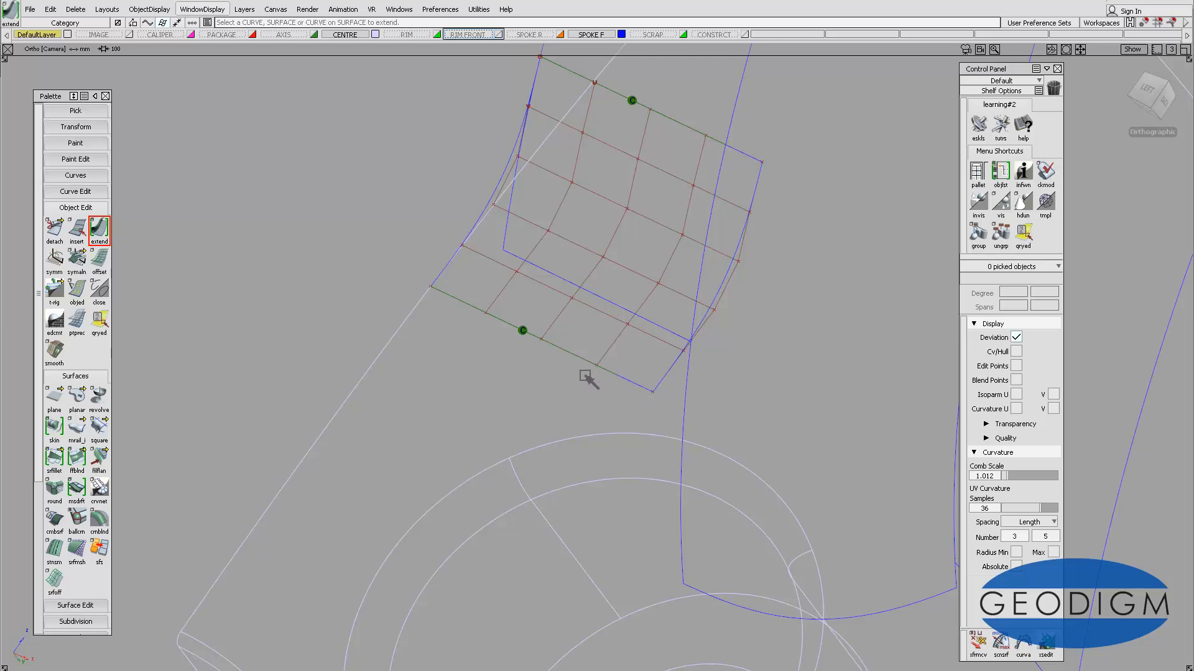
{"action": "left_click_drag", "start_coordinate": [535, 394], "coordinate": [485, 381], "text": "ctrl+shift"}
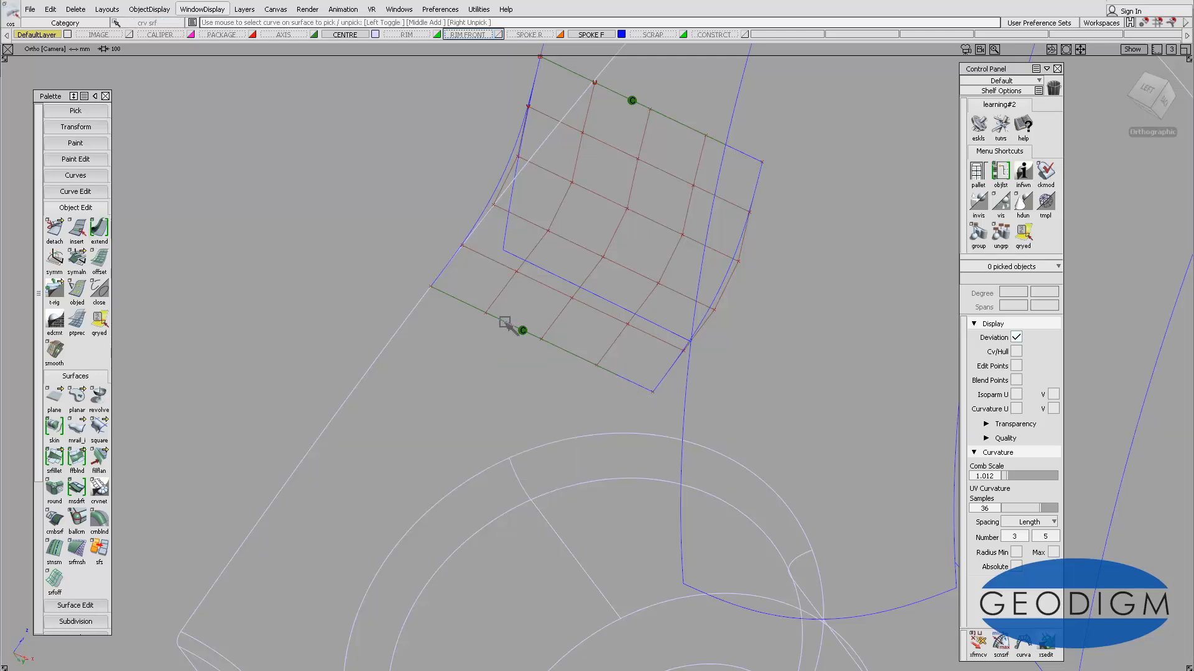
{"action": "left_click", "coordinate": [544, 346]}
{"action": "key", "text": "Delete"}
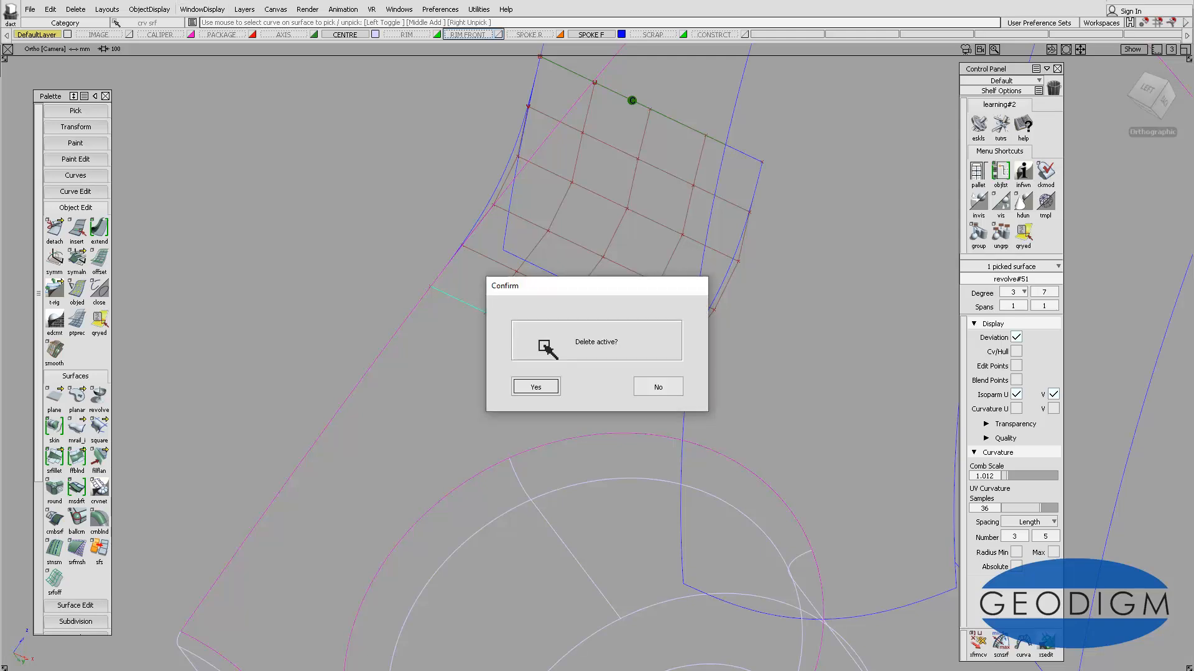
{"action": "left_click", "coordinate": [539, 384]}
{"action": "left_click_drag", "start_coordinate": [597, 413], "coordinate": [596, 332], "text": "ctrl+shift"}
{"action": "right_click_drag", "start_coordinate": [597, 332], "coordinate": [509, 472], "text": "alt+shift"}
{"action": "middle_click_drag", "start_coordinate": [702, 412], "coordinate": [523, 477], "text": "alt+shift"}
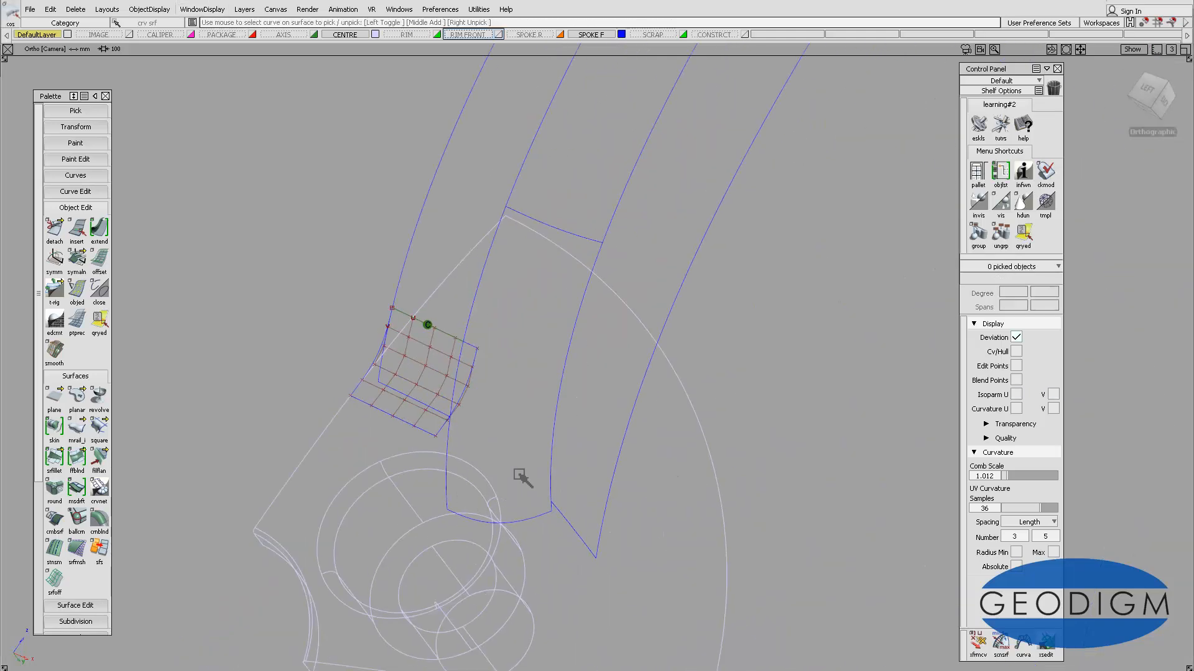
Turn on hardware shading to display the hub, spoke and fillet surfaces as shaded
{"action": "left_click_drag", "start_coordinate": [523, 415], "coordinate": [508, 415], "text": "alt+shift"}
{"action": "middle_click_drag", "start_coordinate": [591, 418], "coordinate": [575, 444], "text": "alt+shift"}
{"action": "left_click_drag", "start_coordinate": [575, 444], "coordinate": [533, 398], "text": "alt+shift"}
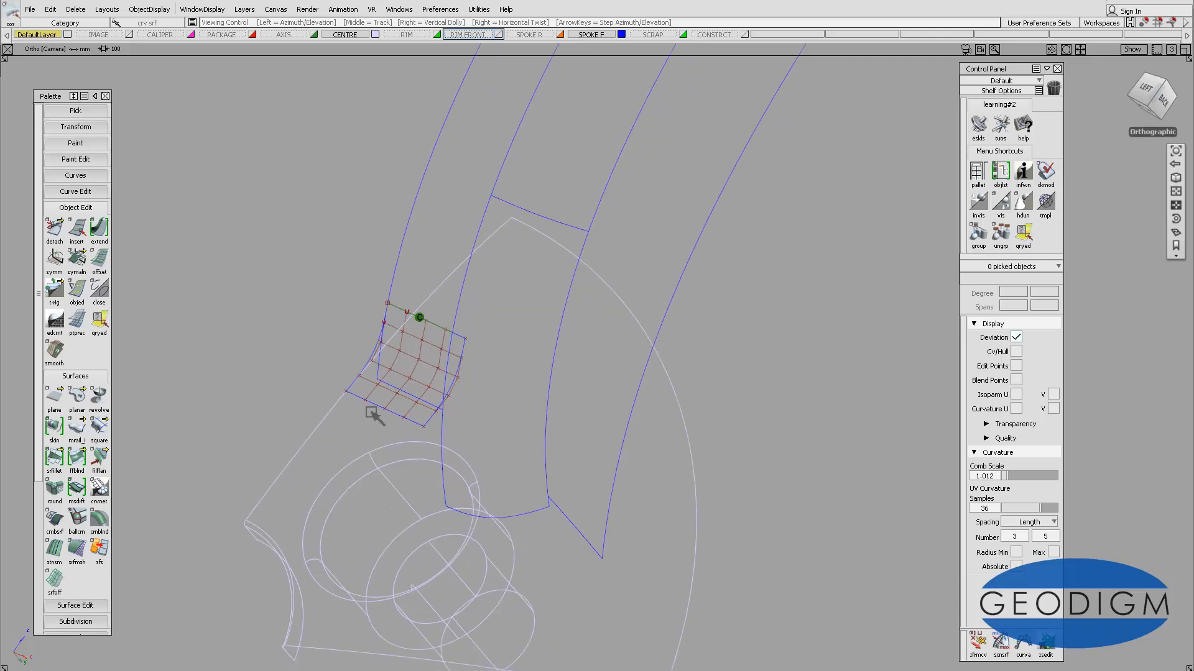
{"action": "mouse_move", "coordinate": [527, 355]}
{"action": "middle_mouse_down", "text": "alt+shift"}
{"action": "mouse_move", "coordinate": [507, 355]}
{"action": "mouse_move", "coordinate": [527, 355]}
{"action": "middle_mouse_up", "text": "alt+shift"}
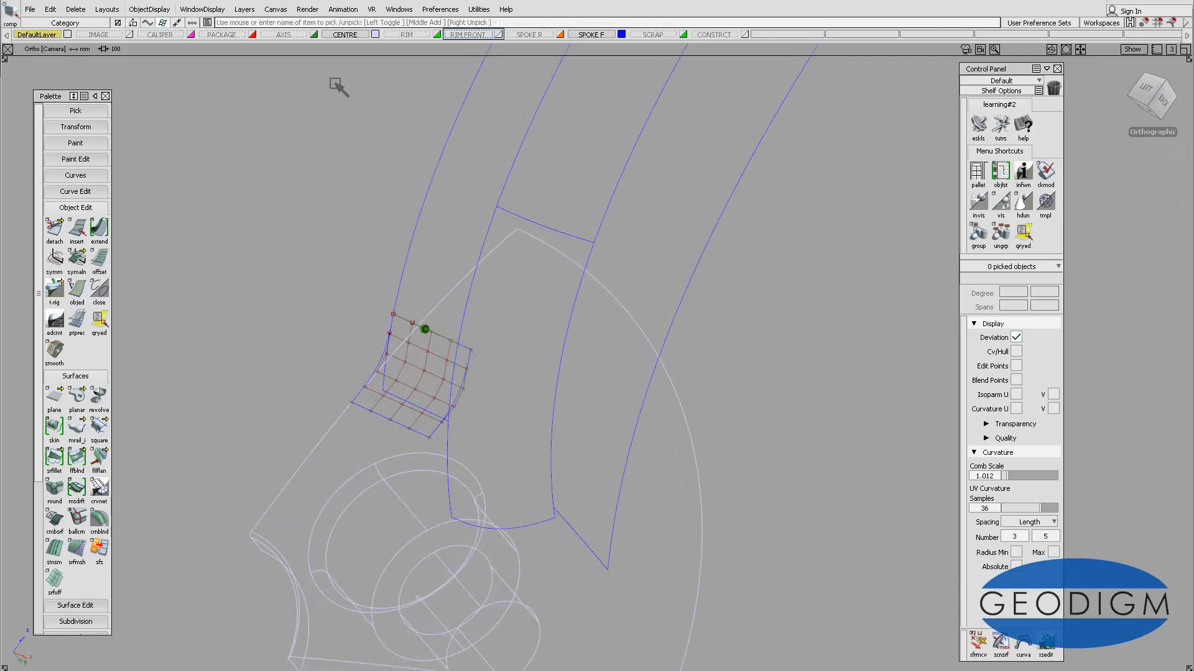
{"action": "left_click", "coordinate": [149, 9]}
{"action": "mouse_move", "coordinate": [198, 10]}
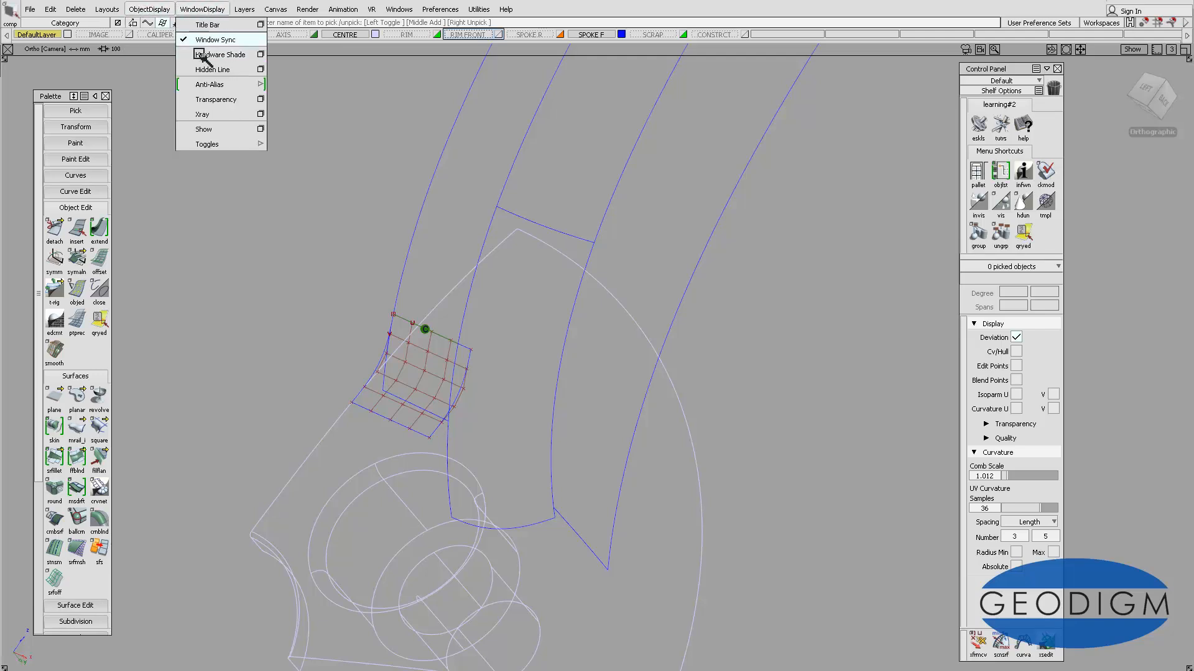
{"action": "left_click", "coordinate": [214, 56]}
{"action": "mouse_move", "coordinate": [602, 354]}
{"action": "left_mouse_down", "text": "alt+shift"}
{"action": "mouse_move", "coordinate": [469, 341]}
{"action": "mouse_move", "coordinate": [647, 376]}
{"action": "mouse_move", "coordinate": [674, 335]}
{"action": "left_mouse_up", "text": "alt+shift"}
{"action": "middle_click_drag", "start_coordinate": [674, 335], "coordinate": [680, 258], "text": "alt+shift"}
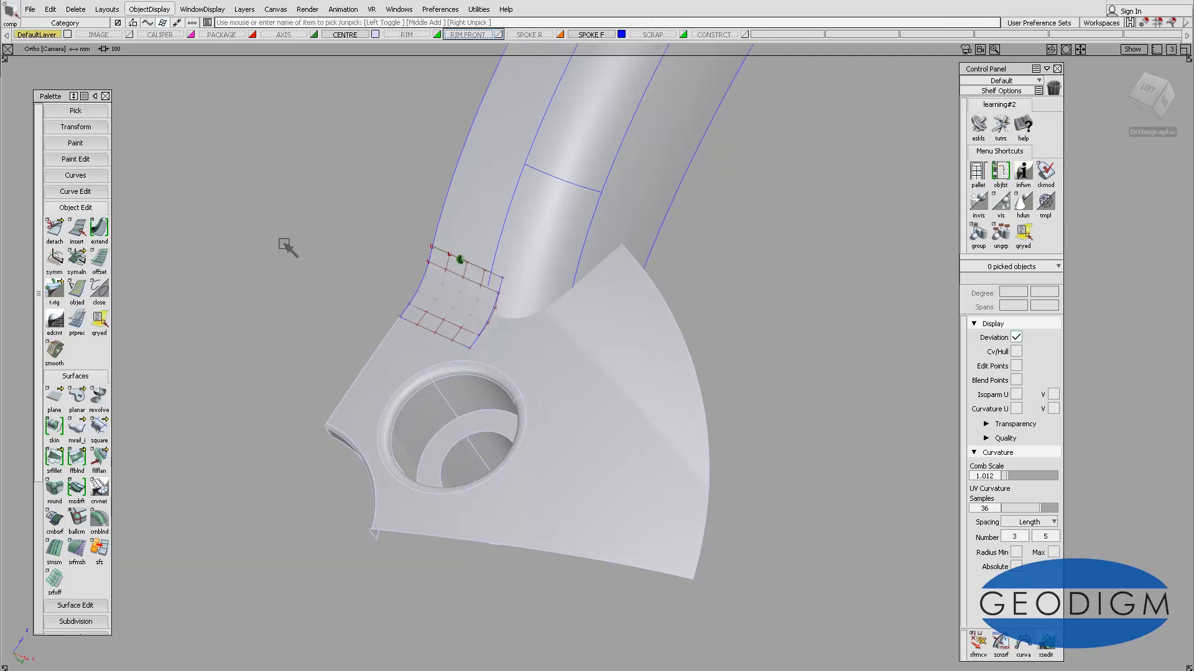
Extend the hub surface's outer curved edge by about 25.8 mm with the Extrapolate type and Merge on
{"action": "double_click", "coordinate": [99, 230]}
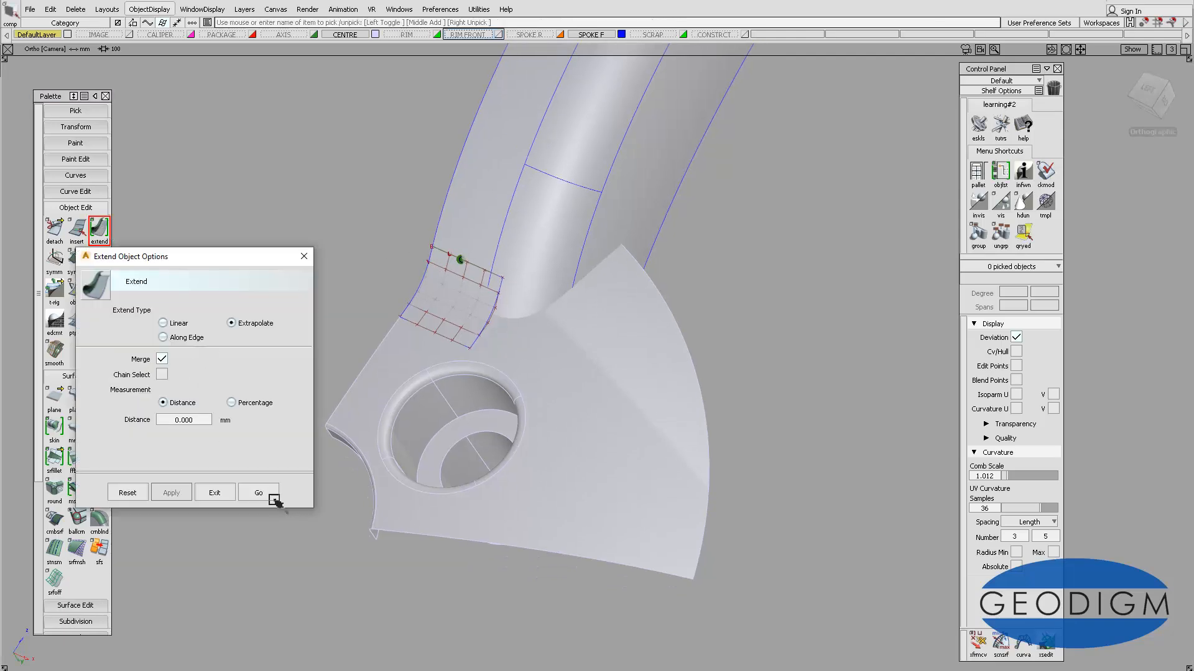
{"action": "left_click", "coordinate": [260, 493]}
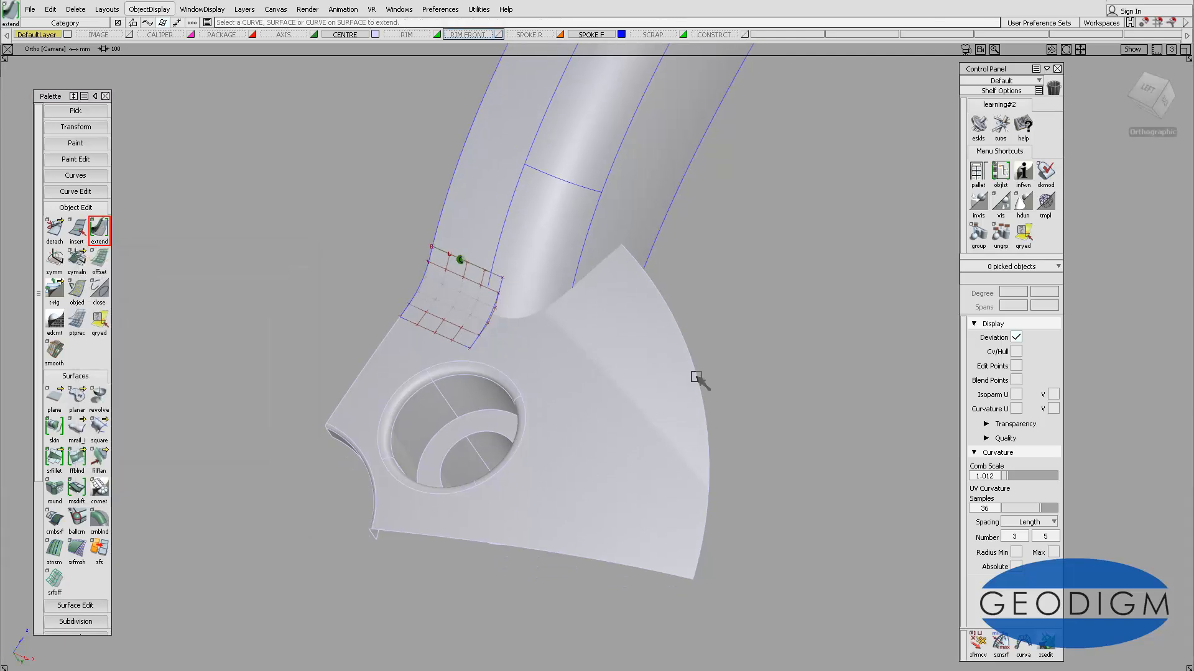
{"action": "left_click", "coordinate": [691, 354]}
{"action": "left_click_drag", "start_coordinate": [698, 333], "coordinate": [869, 273]}
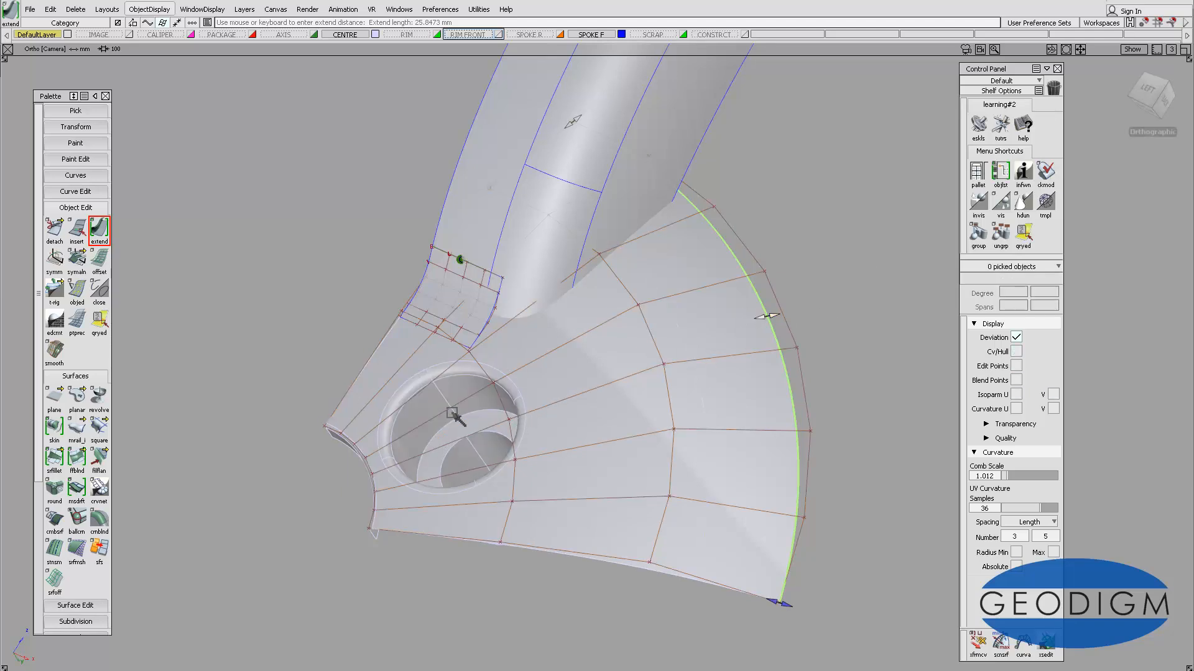
{"action": "left_click_drag", "start_coordinate": [410, 429], "coordinate": [498, 410], "text": "alt+shift"}
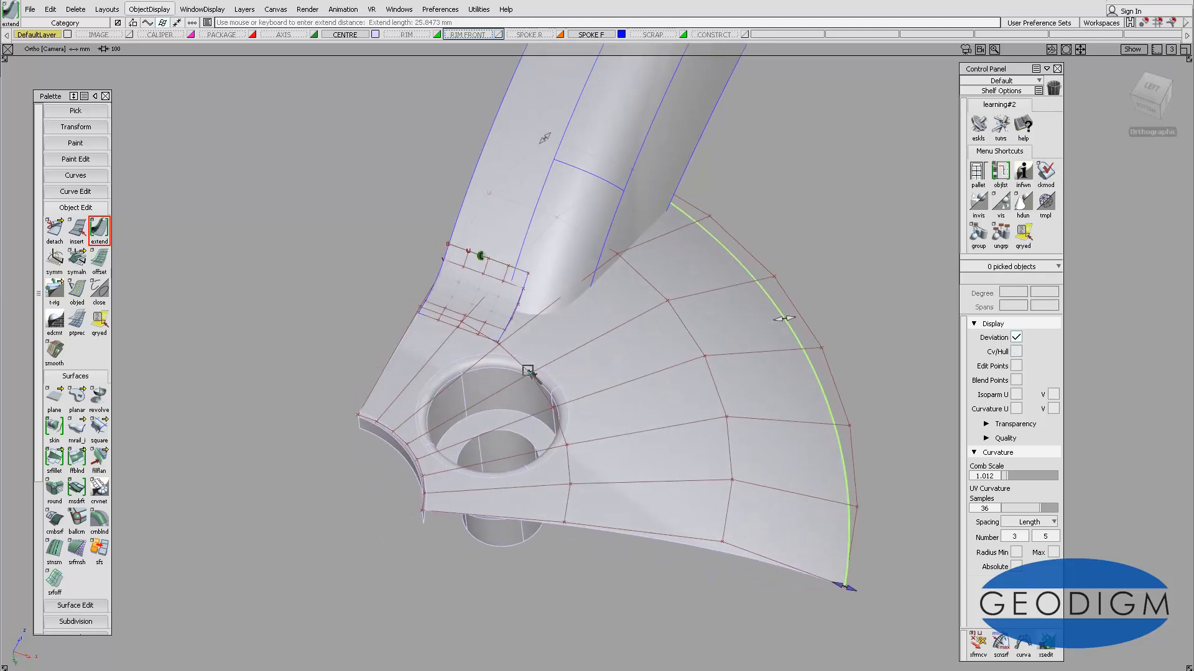
{"action": "left_click_drag", "start_coordinate": [684, 447], "coordinate": [673, 365], "text": "ctrl+shift"}
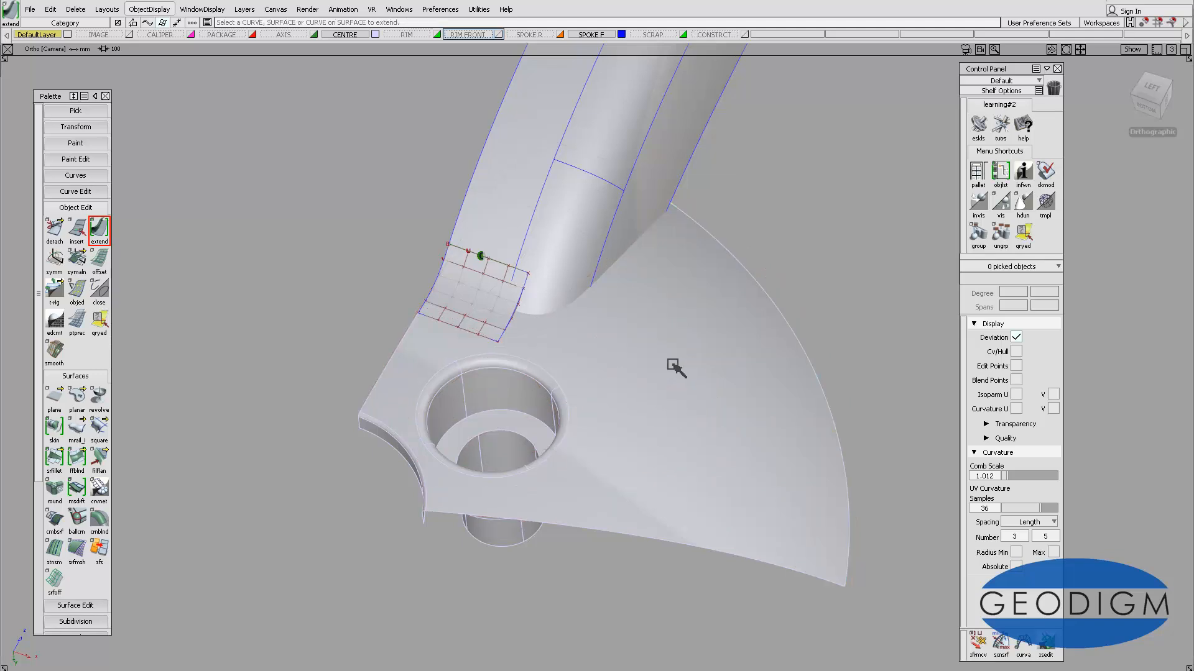
Untrim the spoke's side surface using Untrim with the Last stage option
{"action": "left_click_drag", "start_coordinate": [631, 296], "coordinate": [669, 278], "text": "alt+shift"}
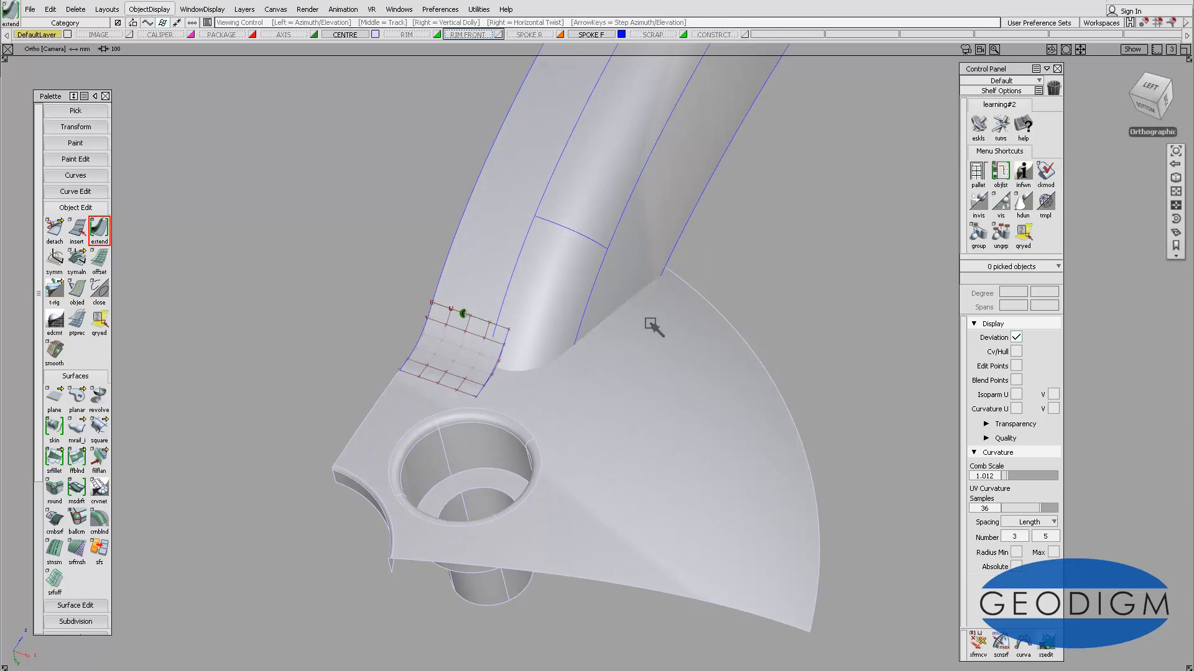
{"action": "left_click_drag", "start_coordinate": [647, 320], "coordinate": [533, 344], "text": "alt+shift"}
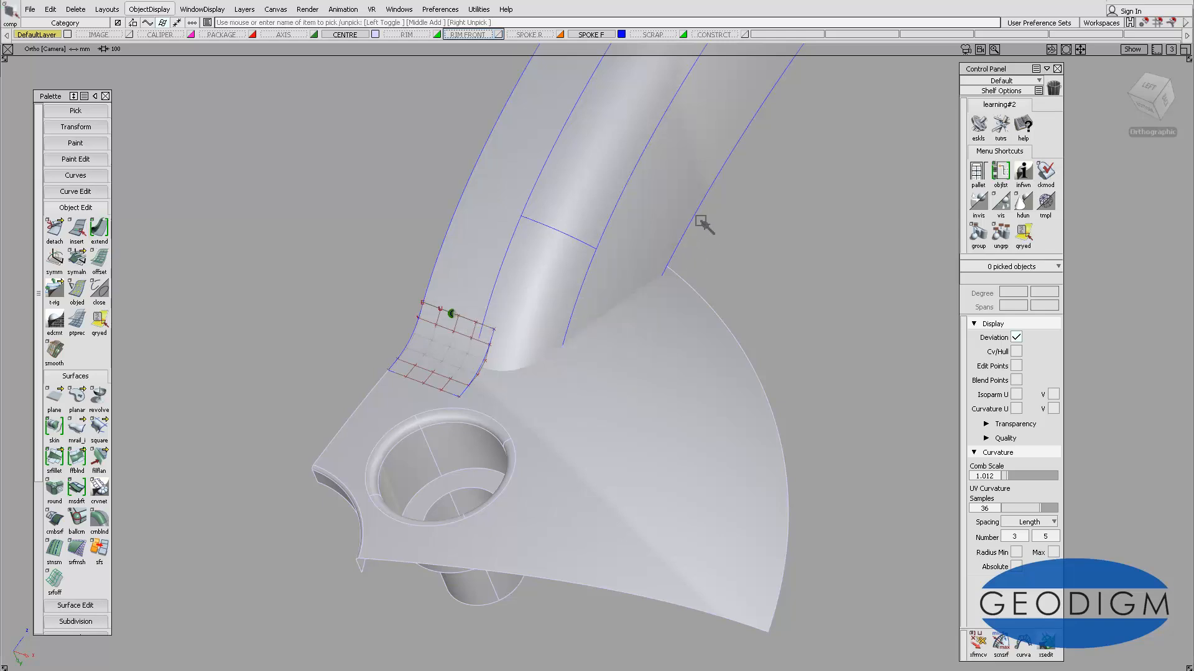
{"action": "left_click", "coordinate": [697, 214]}
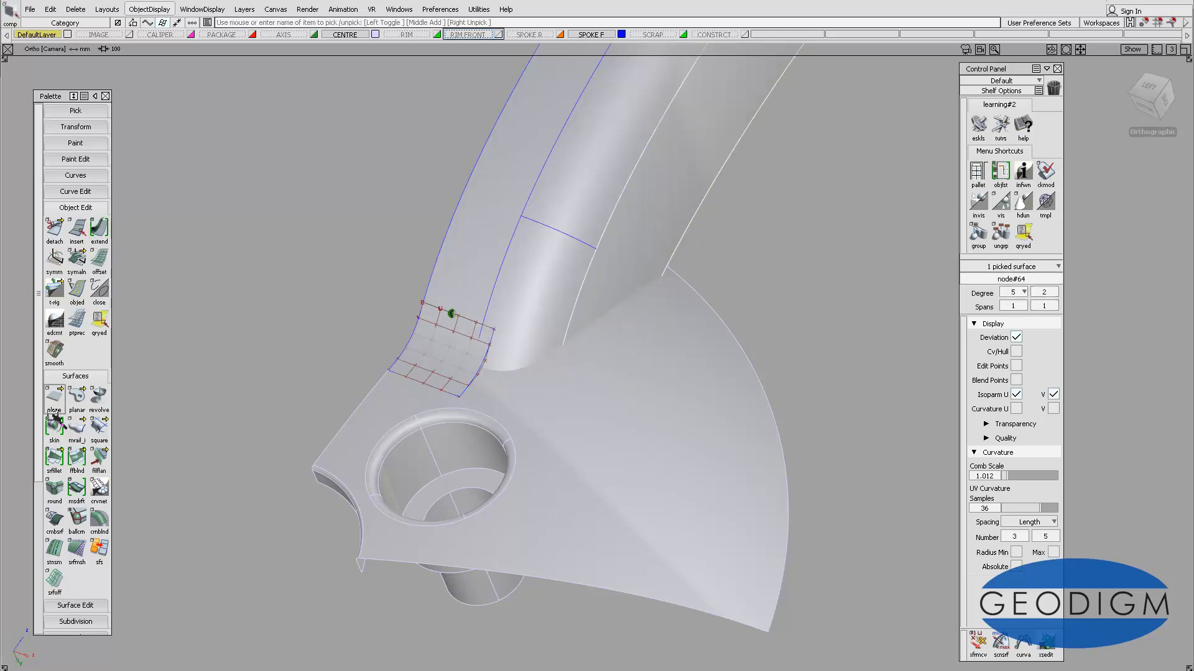
{"action": "scroll", "coordinate": [49, 436], "scroll_direction": "down", "scroll_amount": 5}
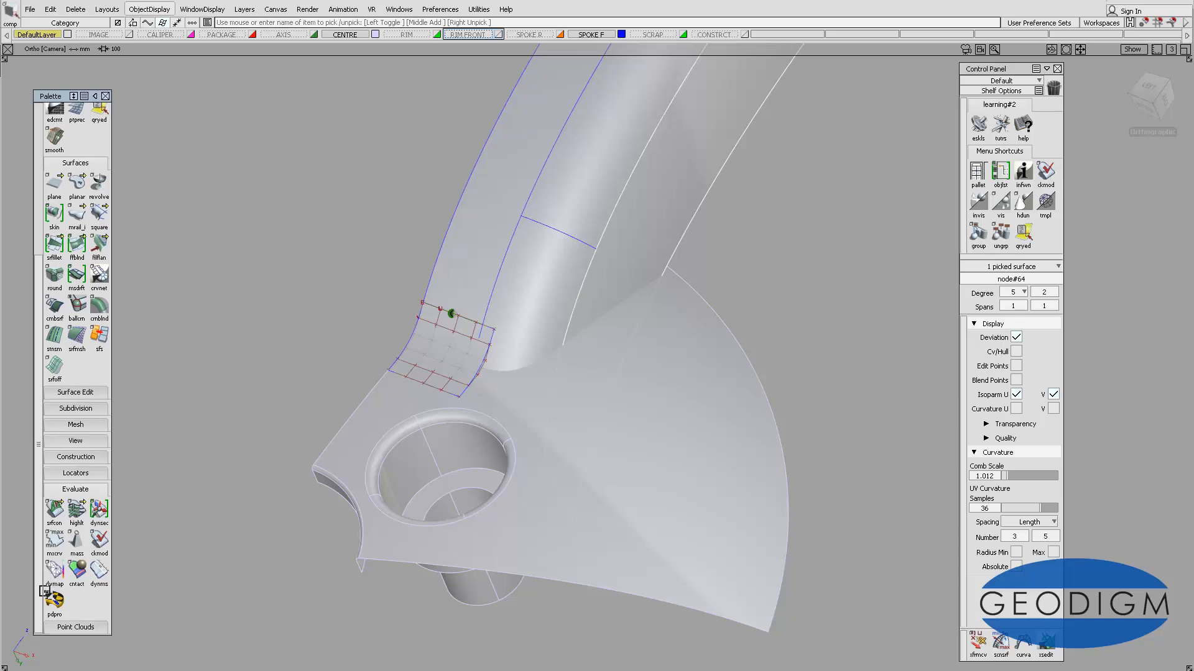
{"action": "left_click", "coordinate": [76, 393]}
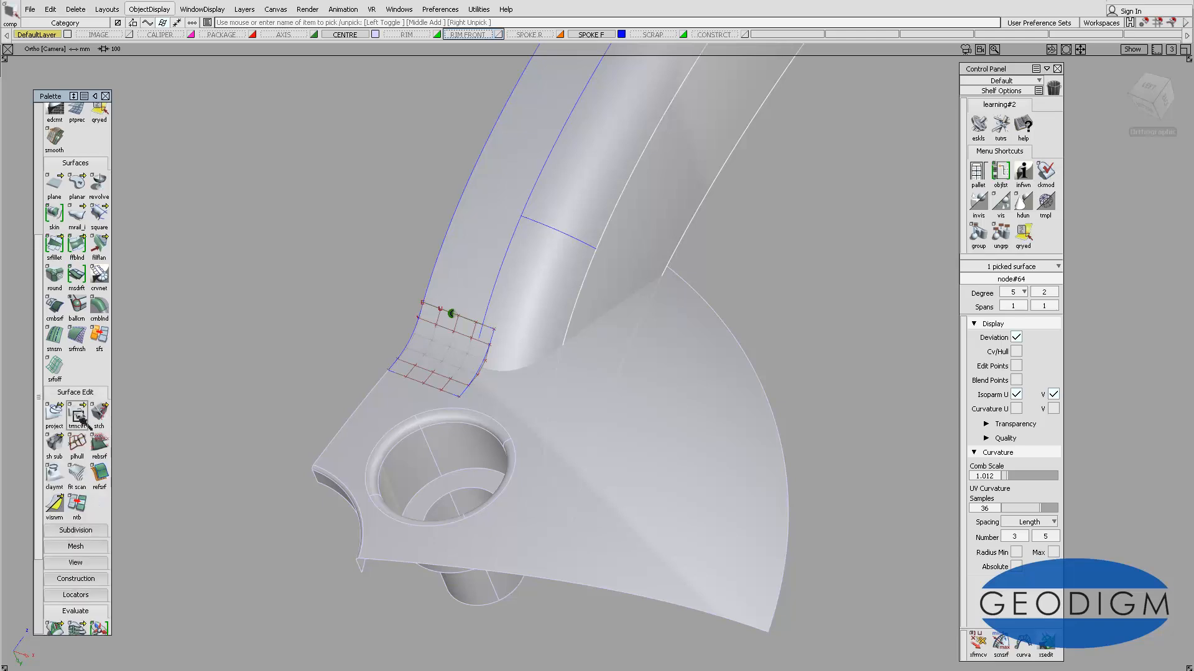
{"action": "left_click_drag", "start_coordinate": [77, 412], "coordinate": [129, 418]}
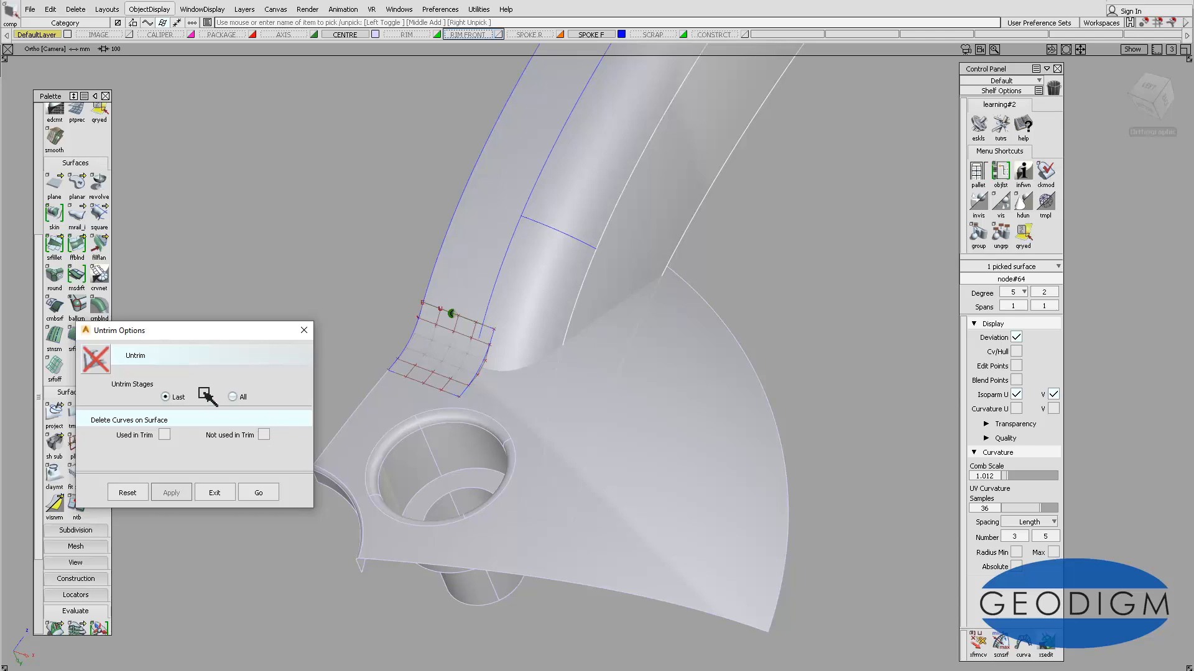
{"action": "left_click", "coordinate": [261, 492]}
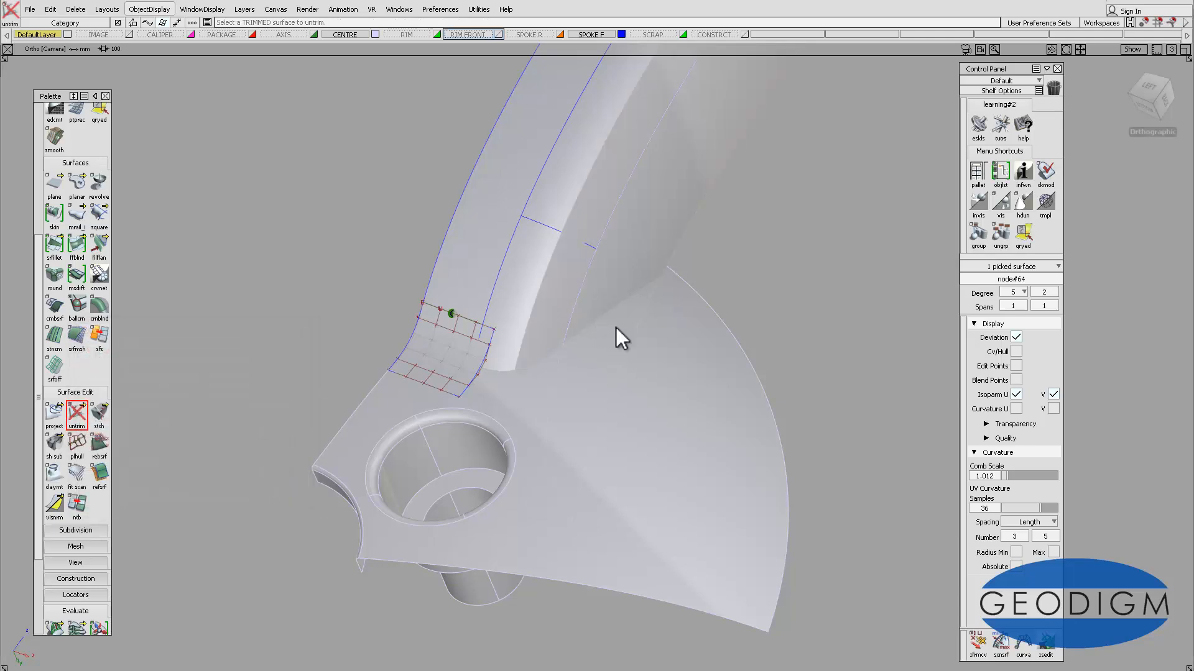
{"action": "left_click_drag", "start_coordinate": [618, 336], "coordinate": [596, 358], "text": "alt+shift"}
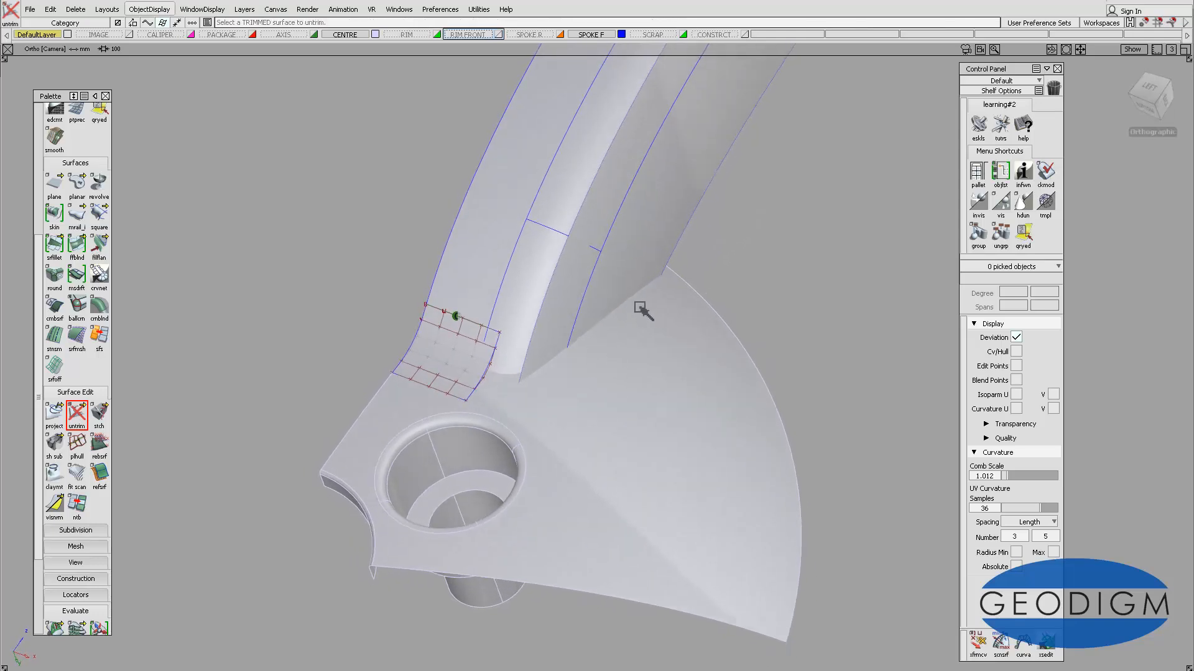
Create a G2 chord surface fillet of 12 mm between the spoke's side surface and the hub, with CVs and hulls displayed and U degree 7
{"action": "left_click", "coordinate": [62, 251]}
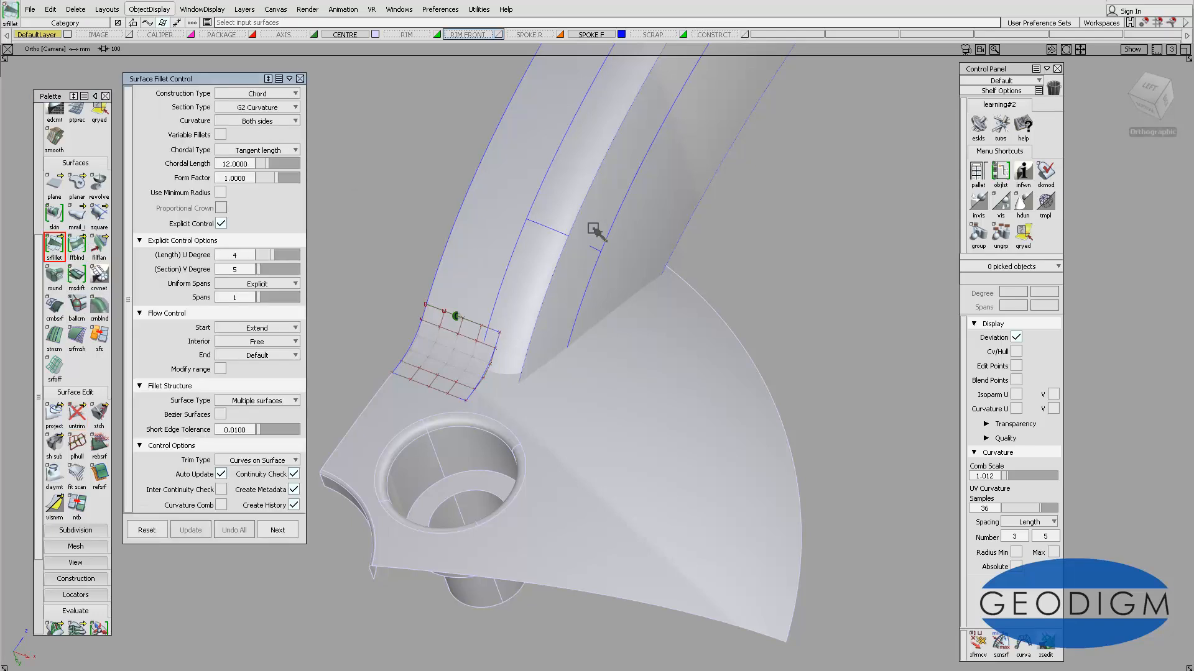
{"action": "left_click", "coordinate": [688, 321]}
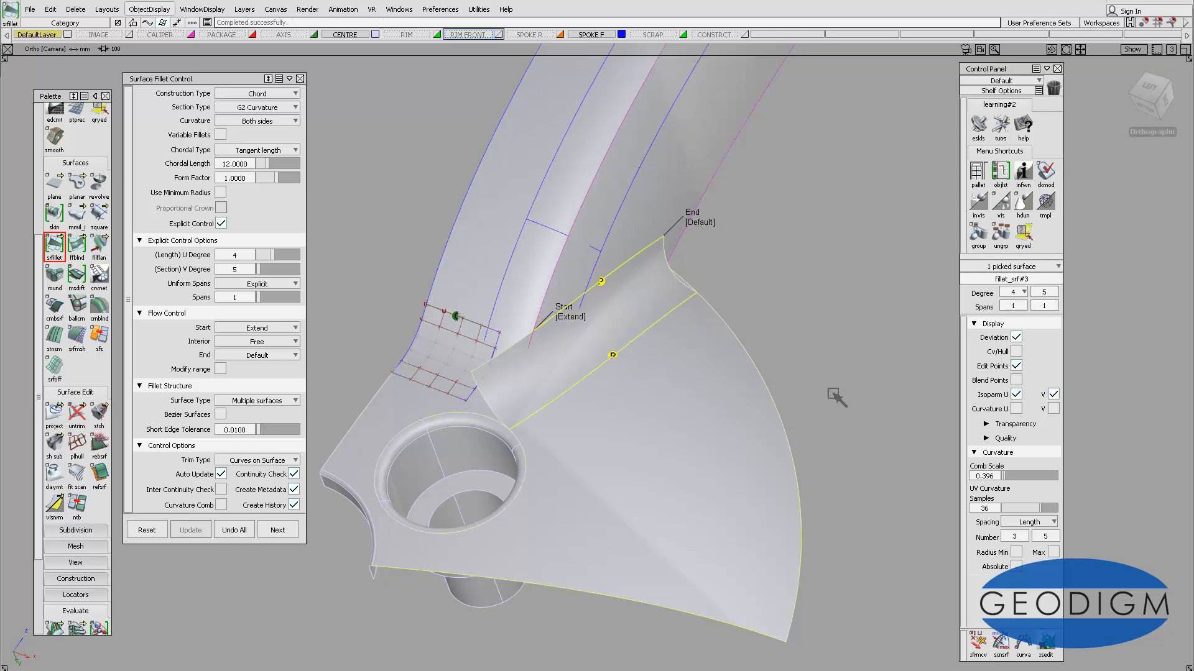
{"action": "left_click", "coordinate": [1014, 352]}
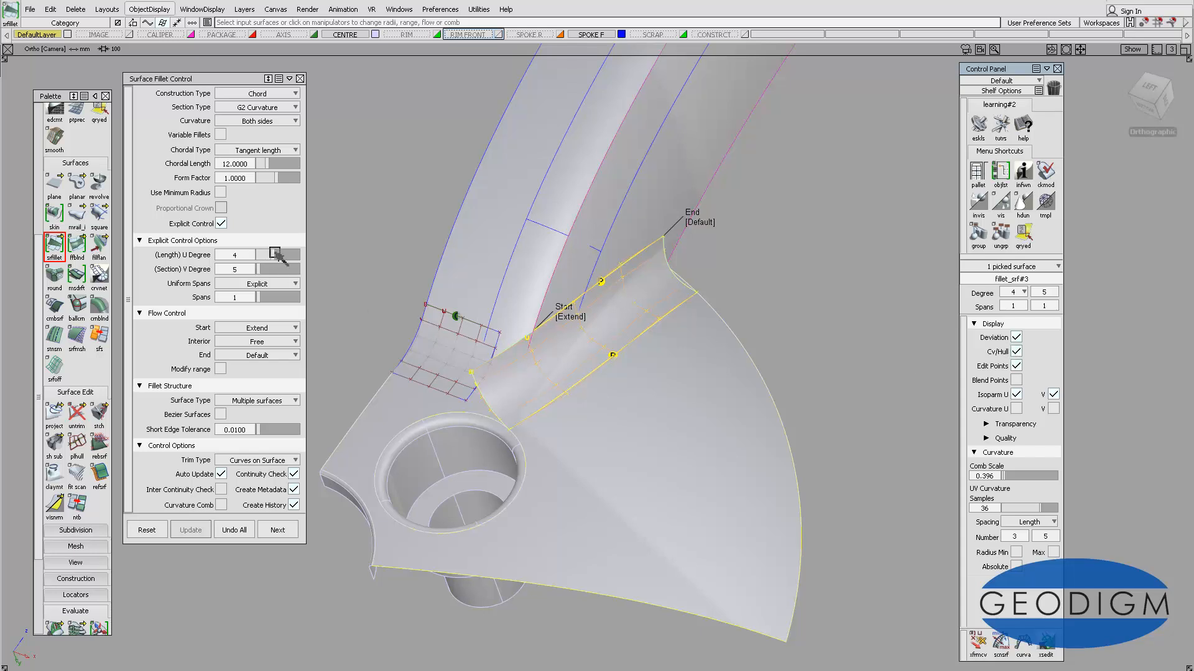
{"action": "left_click_drag", "start_coordinate": [279, 256], "coordinate": [285, 256]}
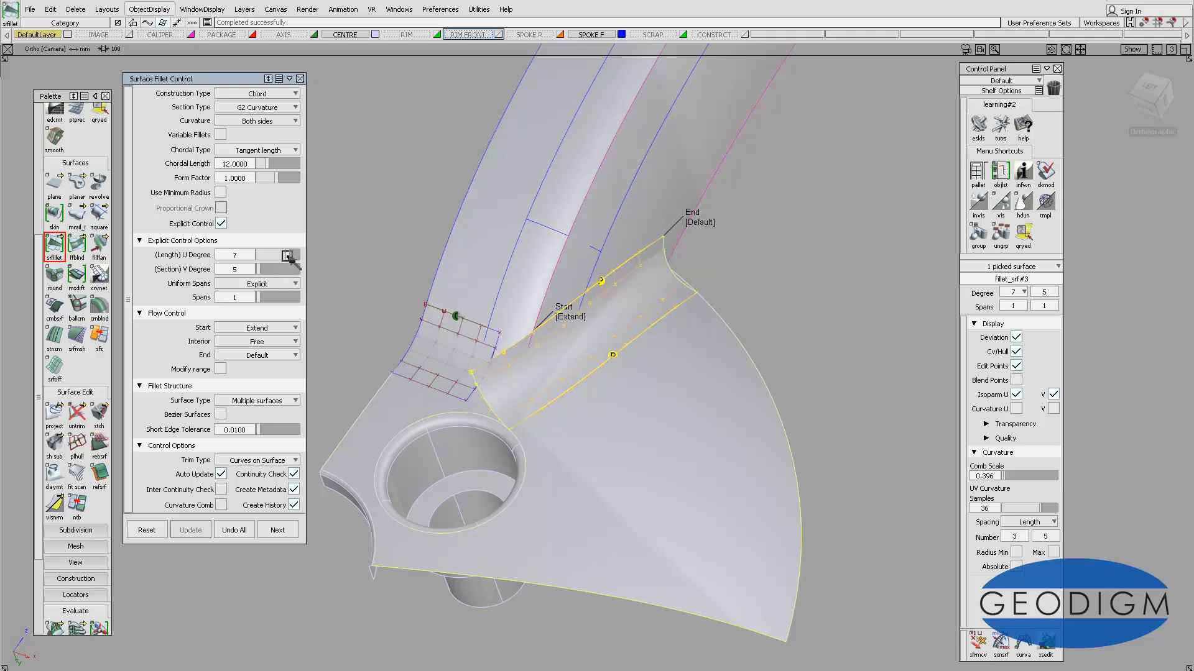
{"action": "left_click_drag", "start_coordinate": [827, 334], "coordinate": [662, 246], "text": "alt+shift"}
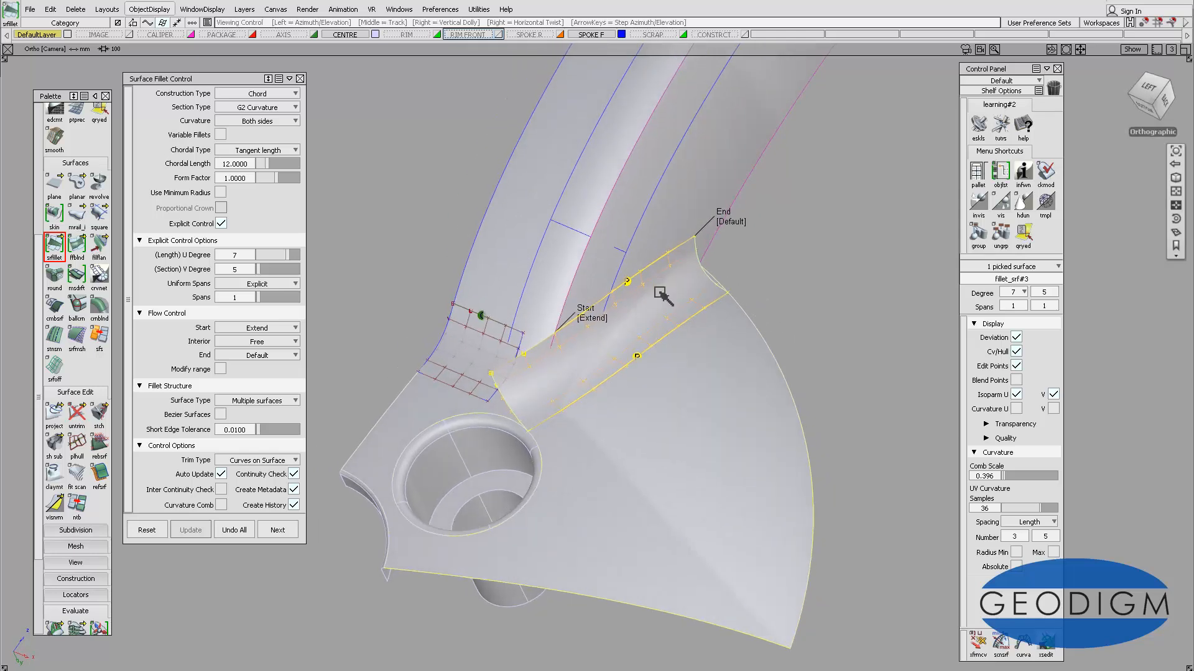
Turn on Bezier Surfaces for the side fillet and set its Start flow control to Default
{"action": "left_click", "coordinate": [223, 415]}
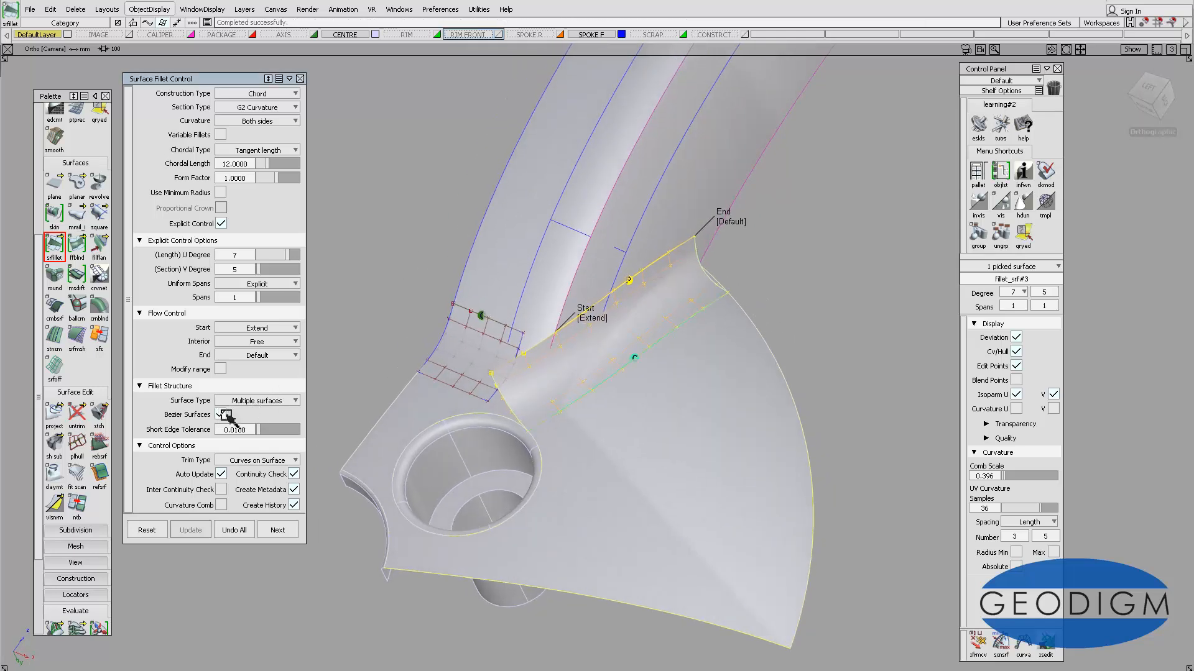
{"action": "left_click_drag", "start_coordinate": [724, 320], "coordinate": [794, 230], "text": "alt+shift"}
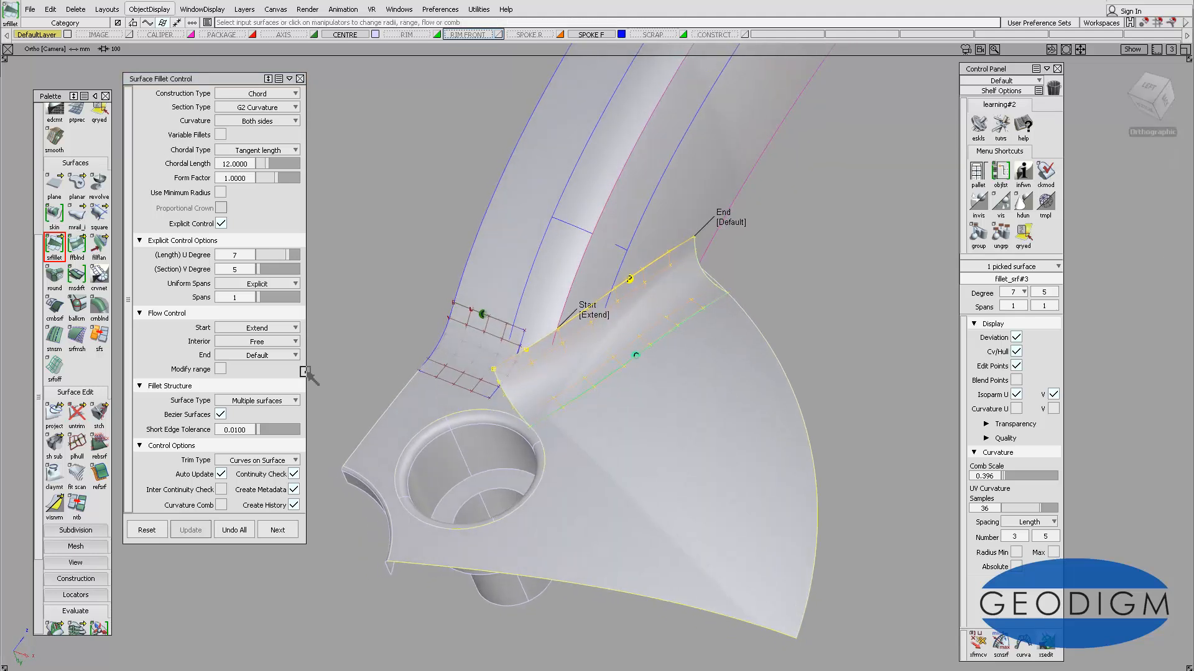
{"action": "left_click", "coordinate": [287, 330]}
{"action": "left_click", "coordinate": [258, 341]}
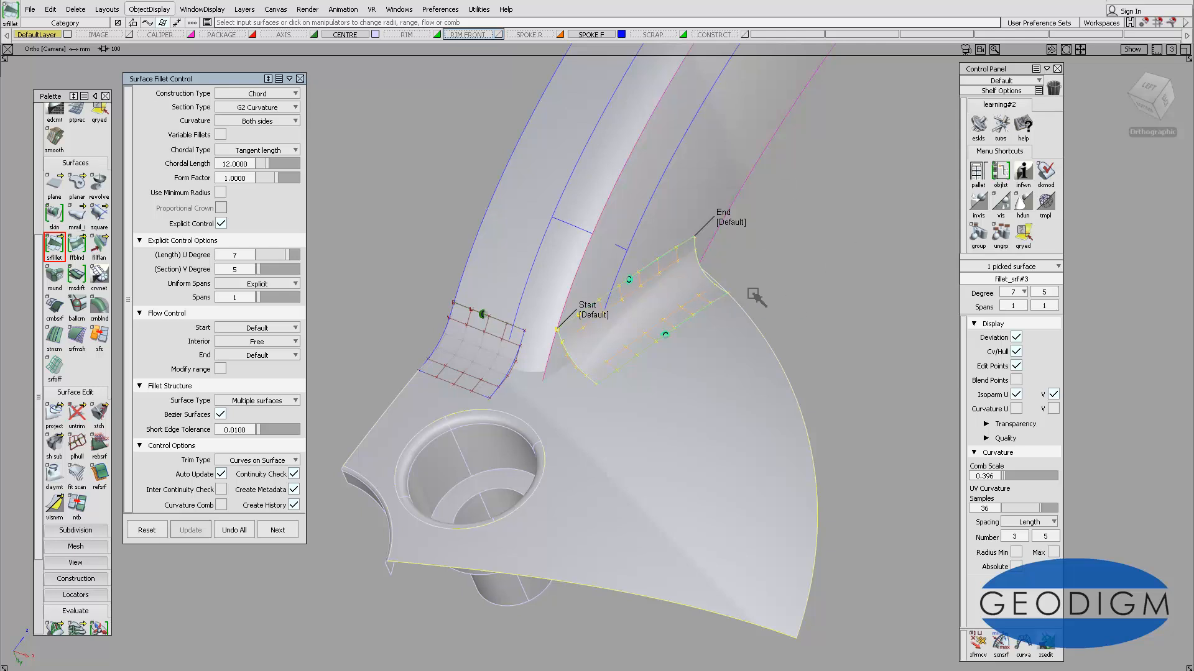
Try the Edge align and Connect flow options at the side fillet's end, set End to Extend and accept the fillet
{"action": "left_click", "coordinate": [263, 356]}
{"action": "left_click", "coordinate": [260, 357]}
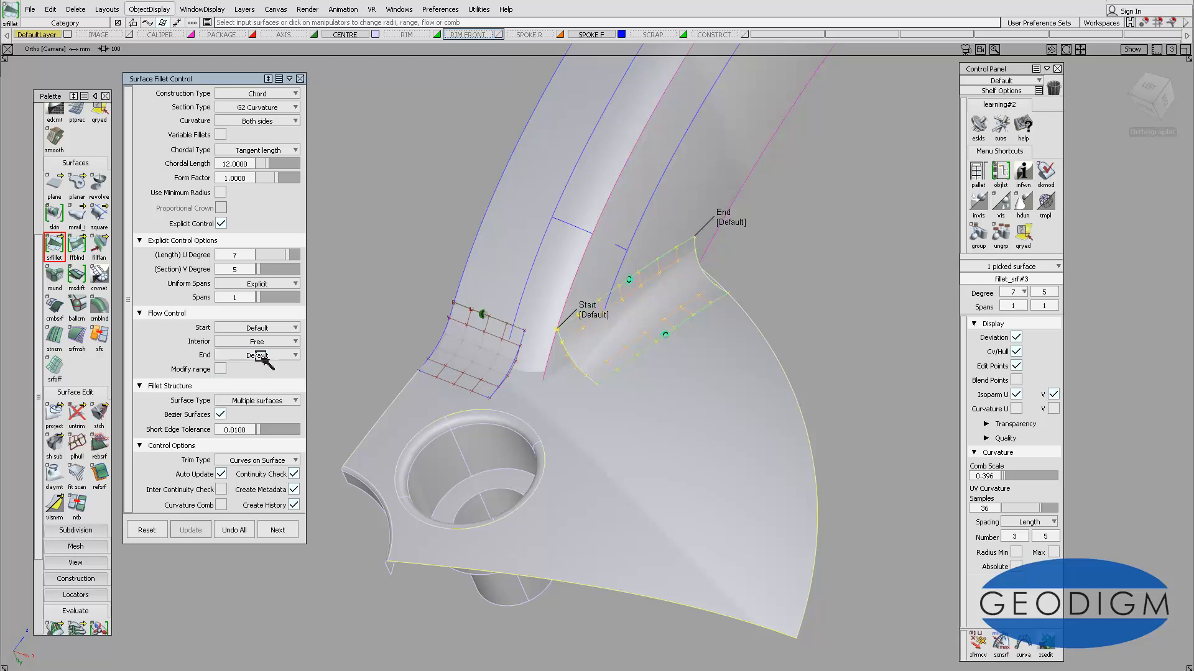
{"action": "left_click", "coordinate": [726, 226]}
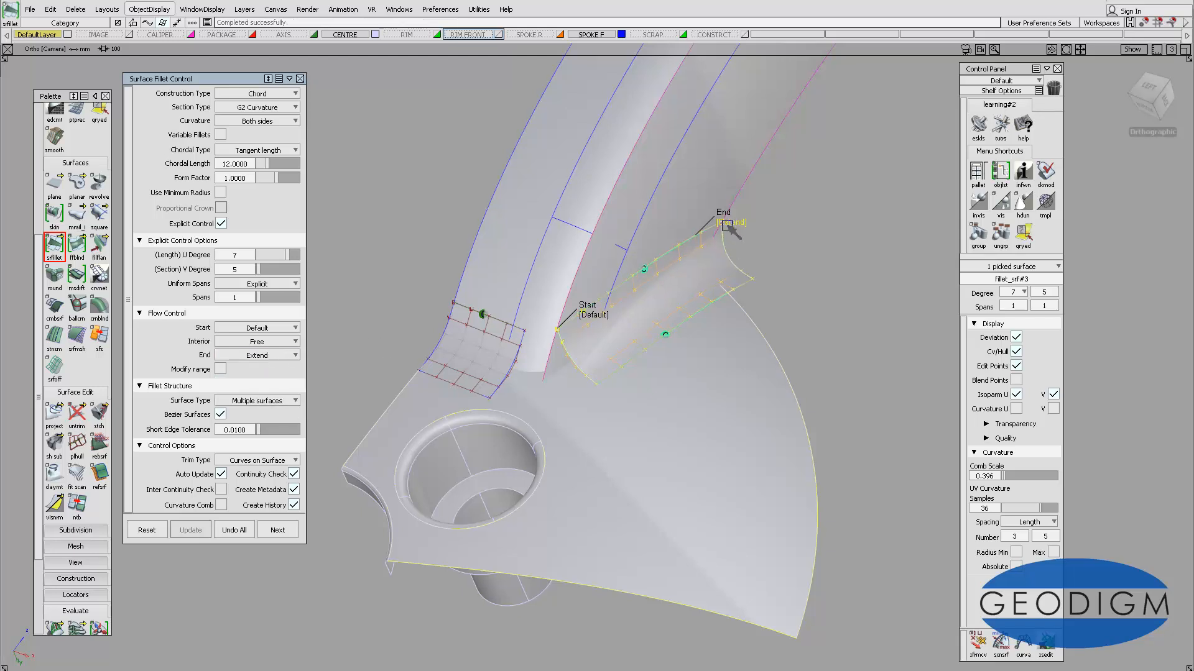
{"action": "left_click_drag", "start_coordinate": [748, 258], "coordinate": [721, 240], "text": "alt+shift"}
{"action": "left_click", "coordinate": [737, 220]}
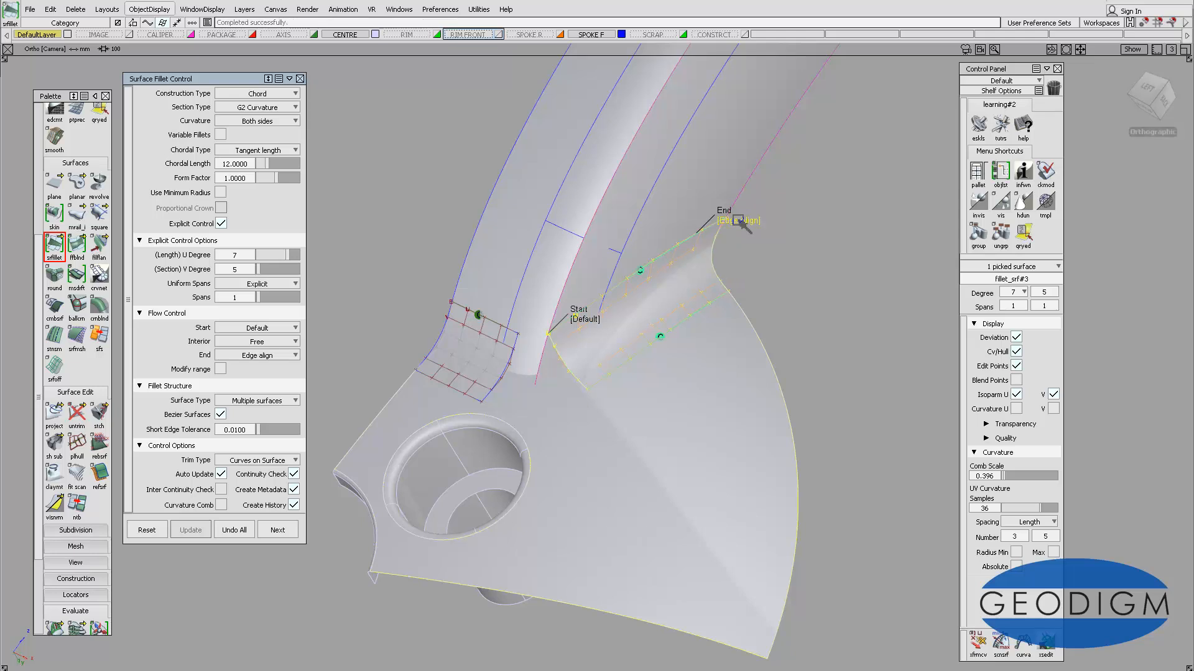
{"action": "left_click", "coordinate": [738, 220]}
{"action": "left_click", "coordinate": [738, 220]}
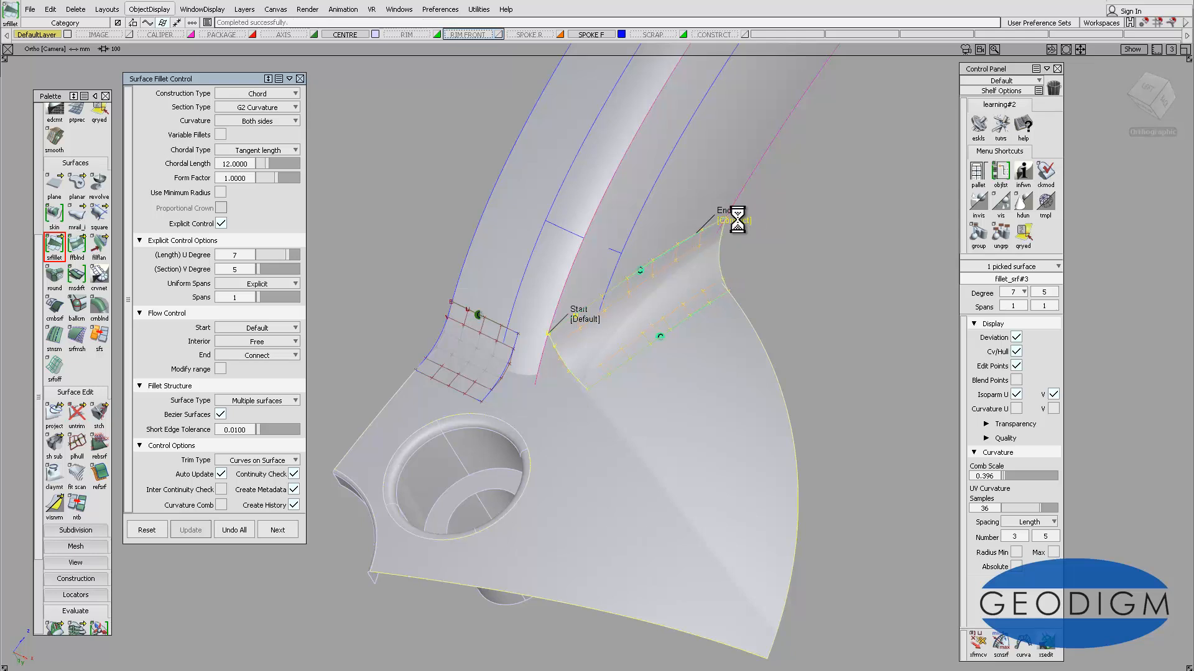
{"action": "left_click", "coordinate": [737, 220]}
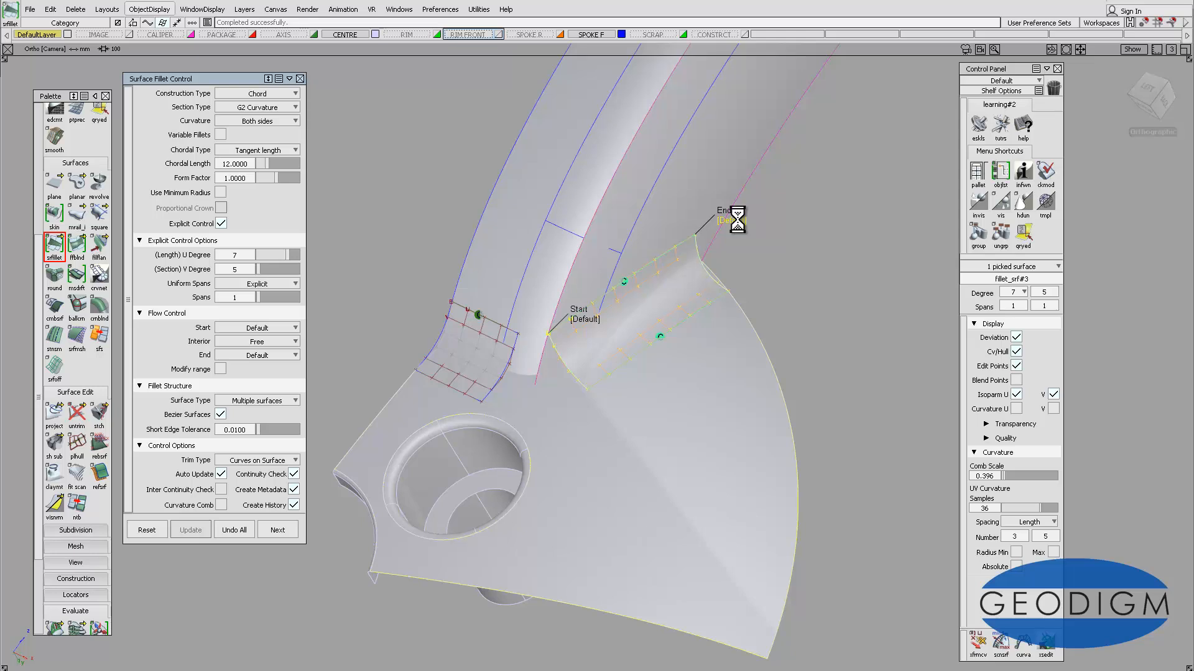
{"action": "key", "text": "space"}
{"action": "mouse_move", "coordinate": [782, 257]}
{"action": "left_mouse_down", "text": "alt+shift"}
{"action": "mouse_move", "coordinate": [602, 229]}
{"action": "mouse_move", "coordinate": [788, 257]}
{"action": "left_mouse_up", "text": "alt+shift"}
{"action": "left_click_drag", "start_coordinate": [631, 357], "coordinate": [670, 359], "text": "alt+shift"}
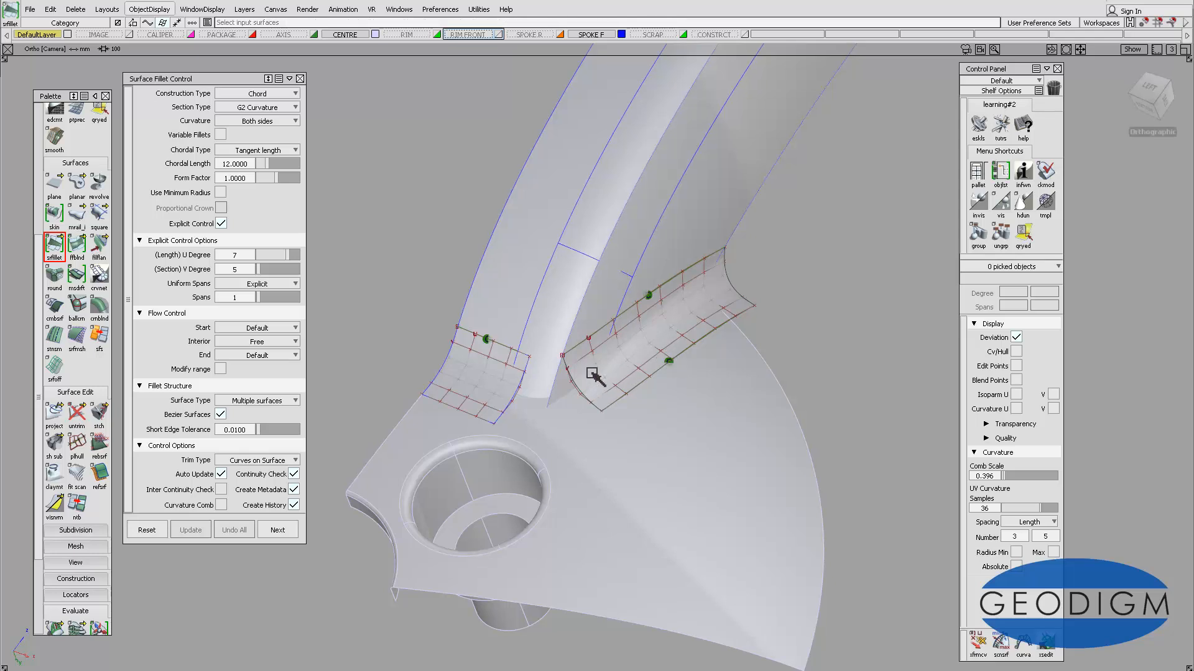
Examine the side fillet and its ends against the spoke, the hub and the front fillet from several angles
{"action": "left_click_drag", "start_coordinate": [594, 396], "coordinate": [572, 316], "text": "alt+shift"}
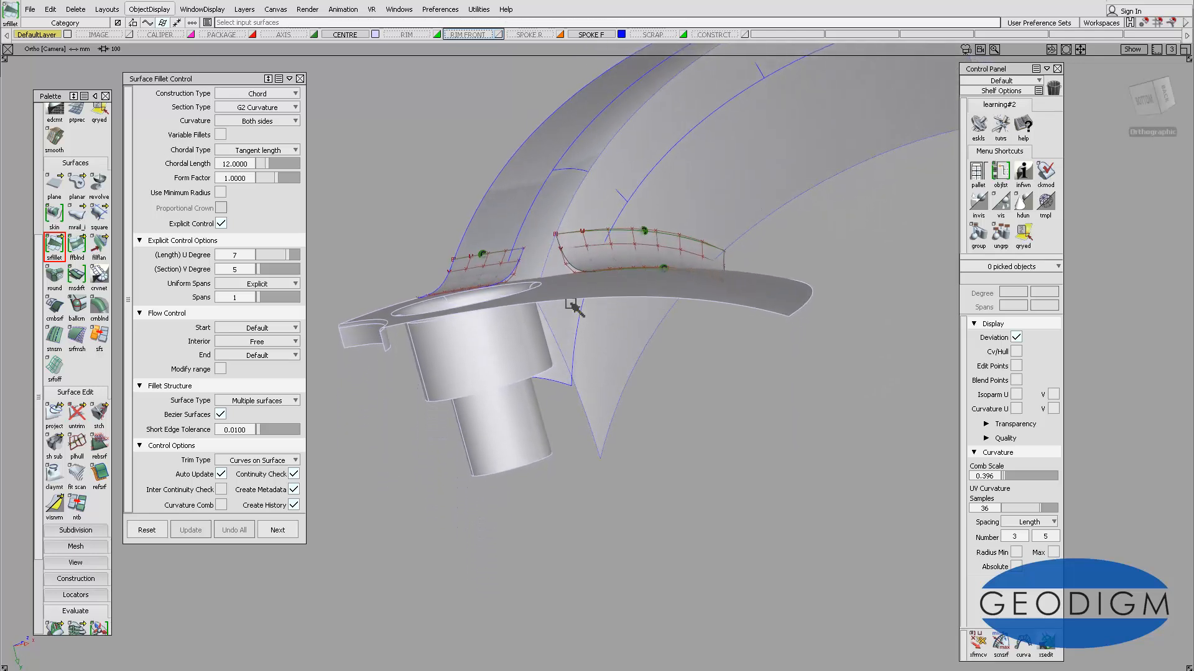
{"action": "right_click_drag", "start_coordinate": [572, 298], "coordinate": [601, 235], "text": "alt+shift"}
{"action": "middle_click_drag", "start_coordinate": [604, 237], "coordinate": [681, 322], "text": "alt+shift"}
{"action": "left_click_drag", "start_coordinate": [680, 309], "coordinate": [665, 301], "text": "alt+shift"}
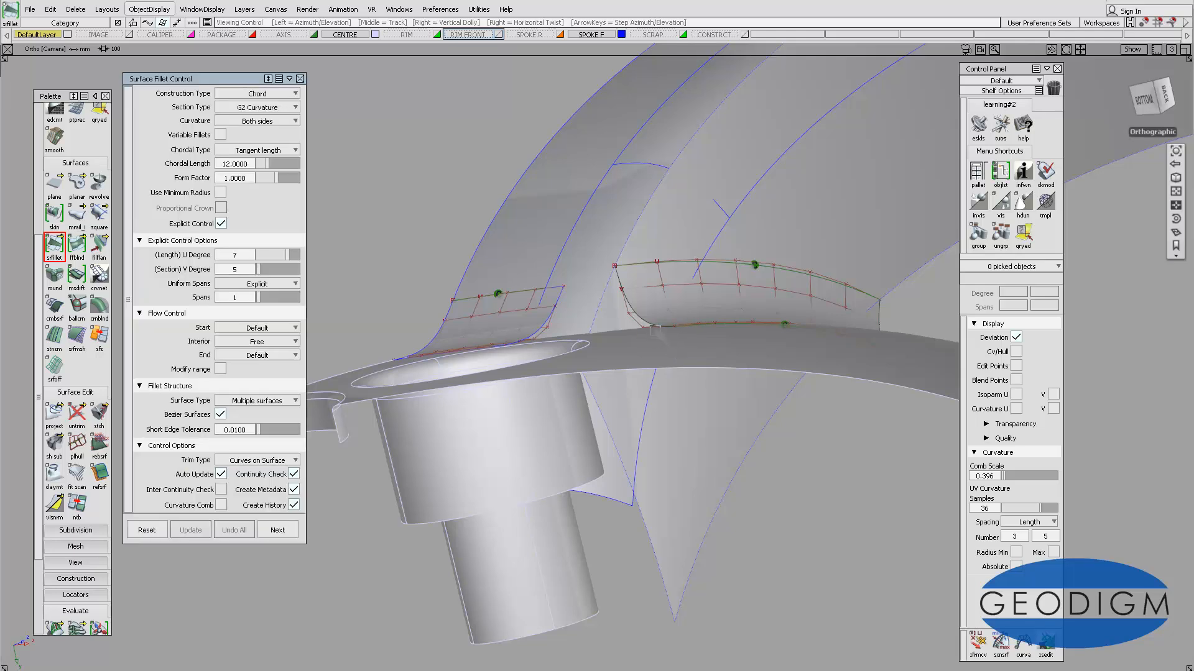
{"action": "left_click_drag", "start_coordinate": [650, 336], "coordinate": [650, 381], "text": "alt+shift"}
{"action": "right_click_drag", "start_coordinate": [650, 382], "coordinate": [637, 419], "text": "alt+shift"}
{"action": "middle_click_drag", "start_coordinate": [637, 420], "coordinate": [637, 265], "text": "alt+shift"}
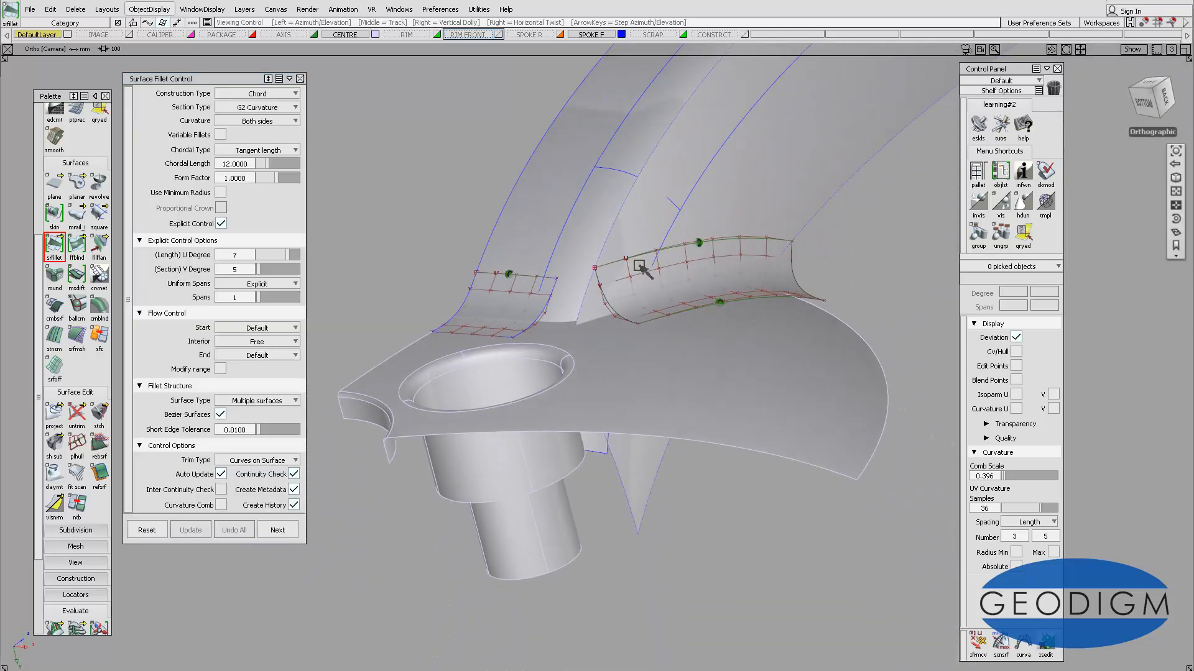
{"action": "left_click_drag", "start_coordinate": [638, 265], "coordinate": [639, 292], "text": "alt+shift"}
Delete the side fillet surface between the spoke's side surface and the hub
{"action": "left_click", "coordinate": [61, 248]}
{"action": "left_click_drag", "start_coordinate": [67, 247], "coordinate": [95, 252]}
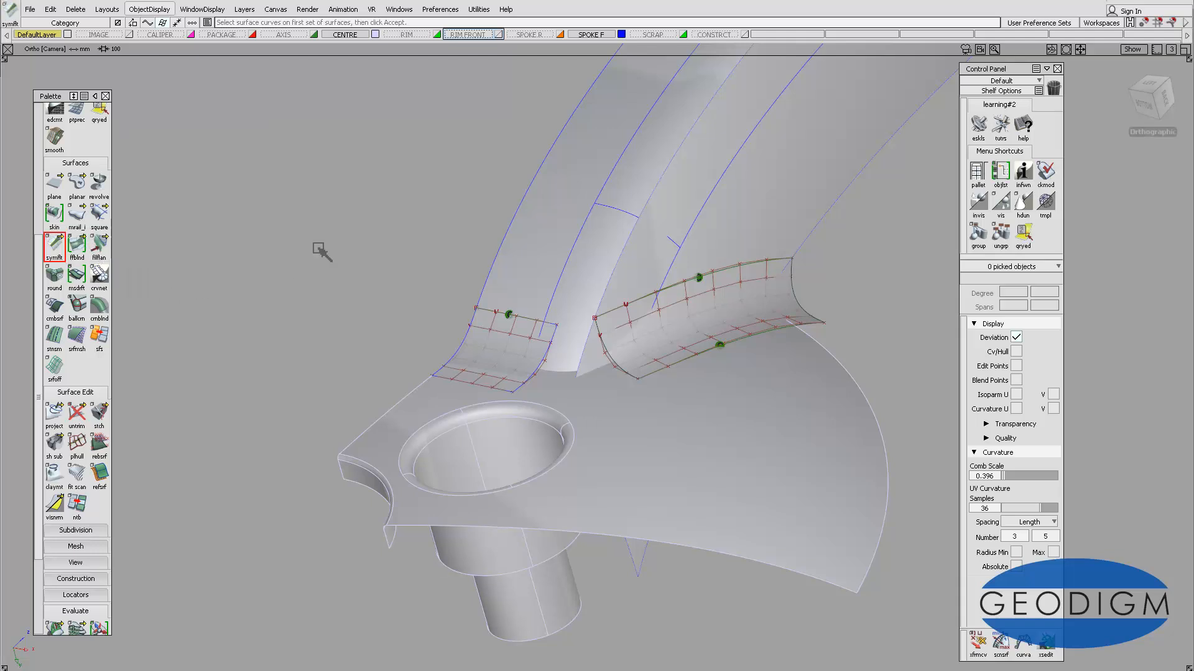
{"action": "left_click_drag", "start_coordinate": [684, 308], "coordinate": [634, 322], "text": "alt+shift"}
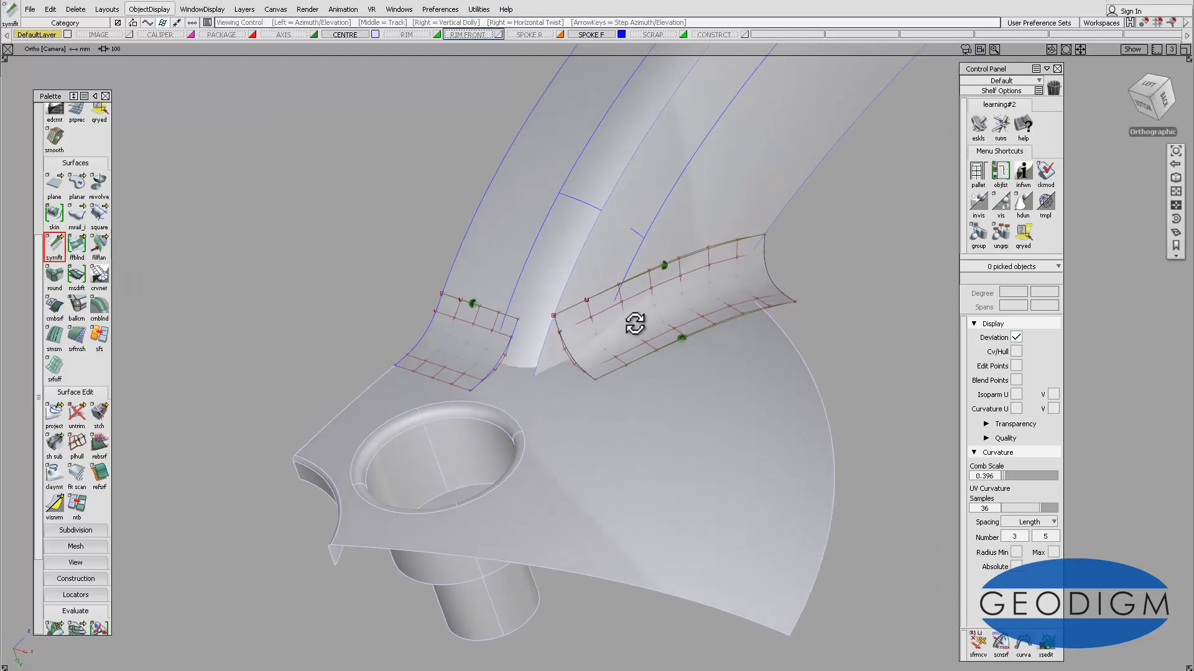
{"action": "left_click_drag", "start_coordinate": [648, 395], "coordinate": [585, 367], "text": "ctrl+shift"}
{"action": "left_click", "coordinate": [770, 274]}
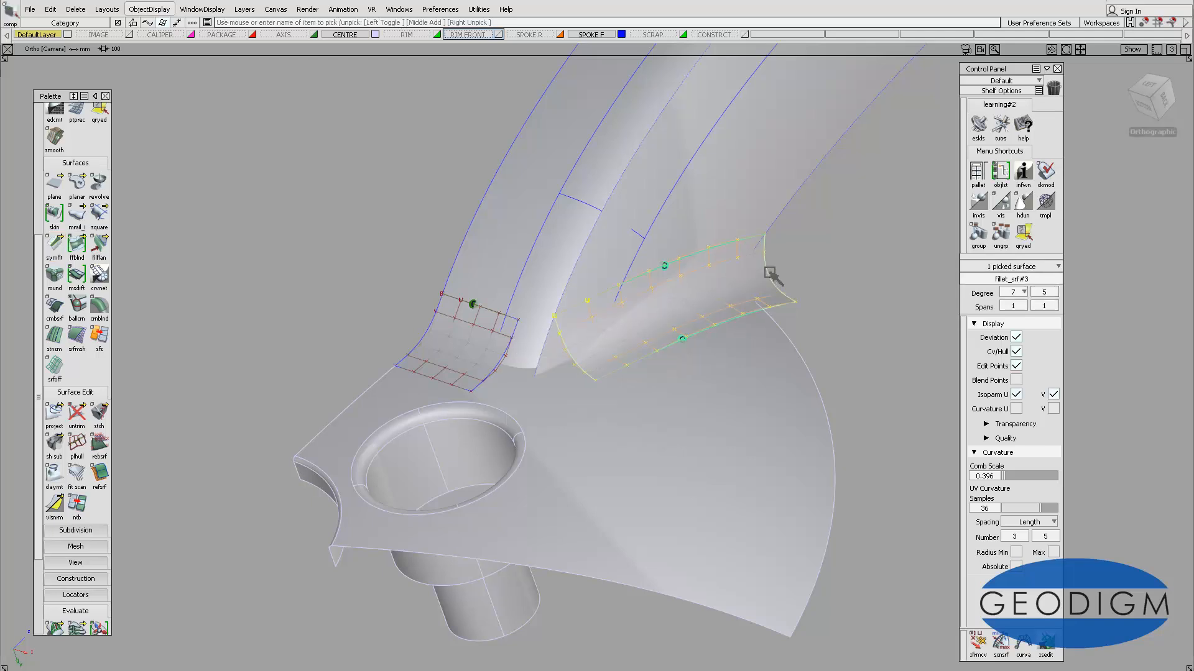
{"action": "key", "text": "Delete"}
{"action": "left_click", "coordinate": [561, 384]}
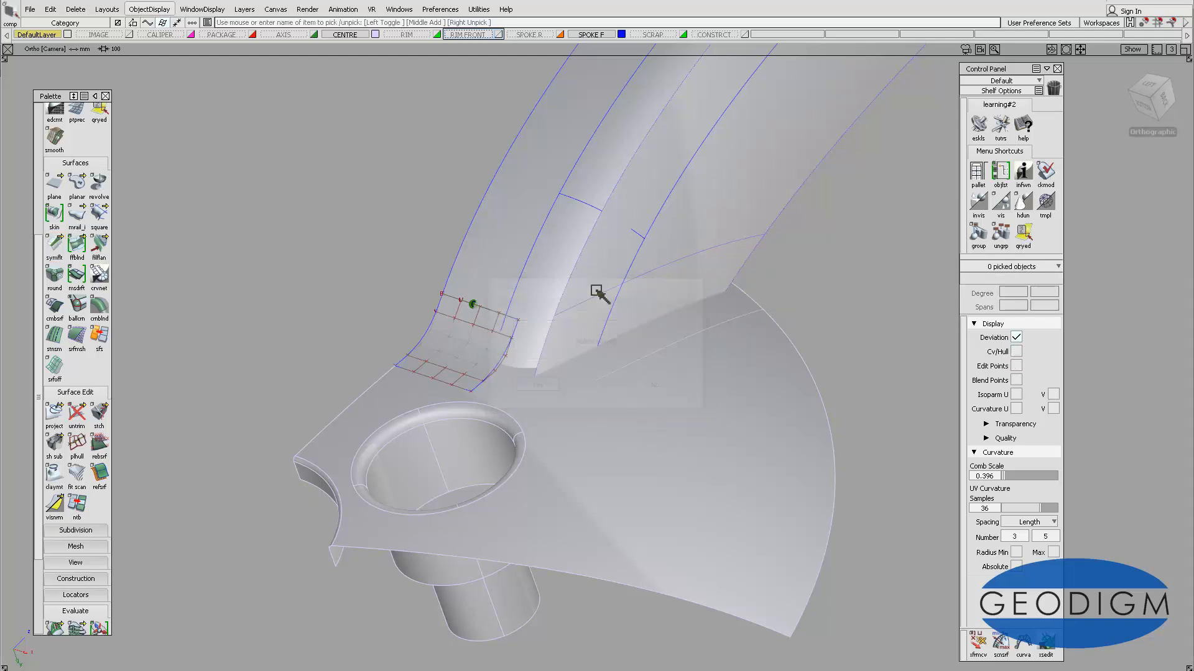
Delete the curves on surface left by the side fillet on the spoke's side surface and the hub
{"action": "left_click_drag", "start_coordinate": [672, 265], "coordinate": [625, 249], "text": "ctrl+shift"}
{"action": "left_click_drag", "start_coordinate": [704, 244], "coordinate": [682, 355]}
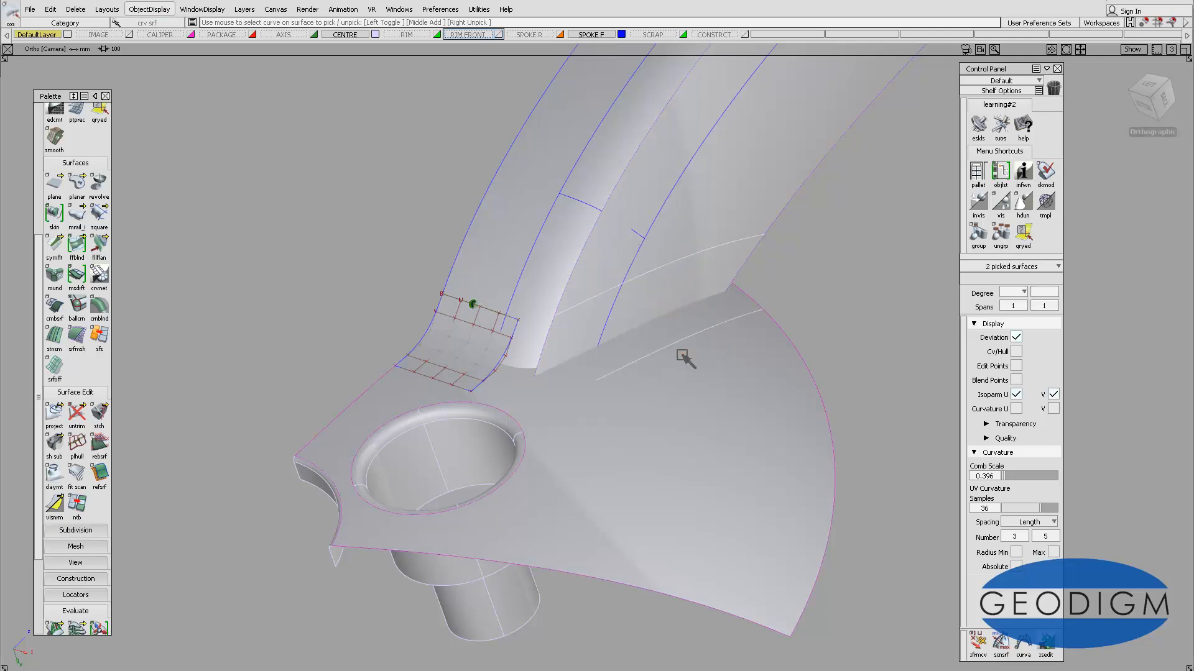
{"action": "key", "text": "Delete"}
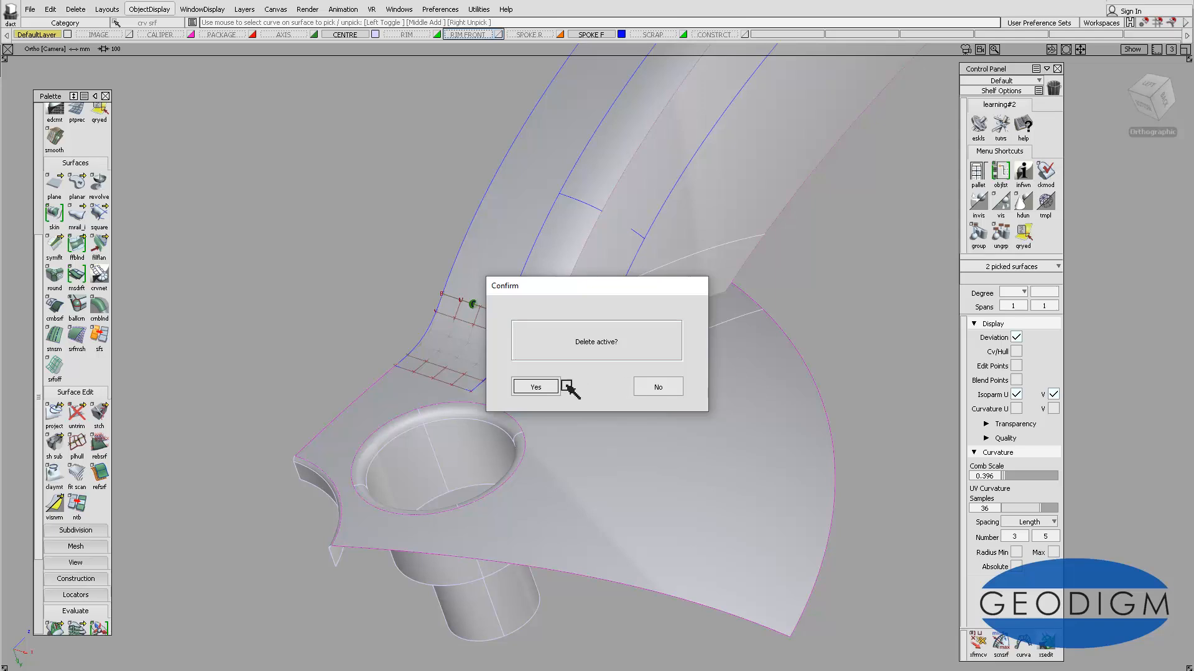
{"action": "left_click", "coordinate": [538, 386]}
Offset the hub's top surface upwards by 10 mm with Create History and Explicit Control on
{"action": "mouse_move", "coordinate": [610, 314]}
{"action": "left_mouse_down", "text": "alt+shift"}
{"action": "mouse_move", "coordinate": [576, 341]}
{"action": "mouse_move", "coordinate": [624, 326]}
{"action": "left_mouse_up", "text": "alt+shift"}
{"action": "middle_click_drag", "start_coordinate": [688, 370], "coordinate": [674, 342], "text": "alt+shift"}
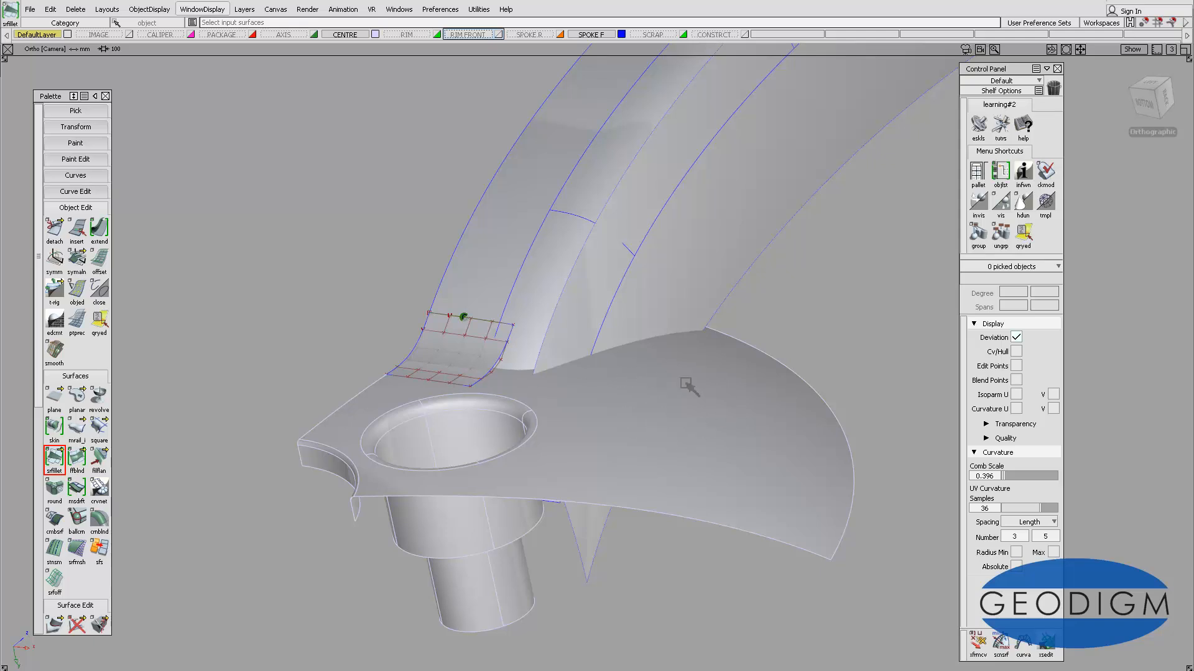
{"action": "left_click_drag", "start_coordinate": [263, 286], "coordinate": [217, 300], "text": "ctrl+shift"}
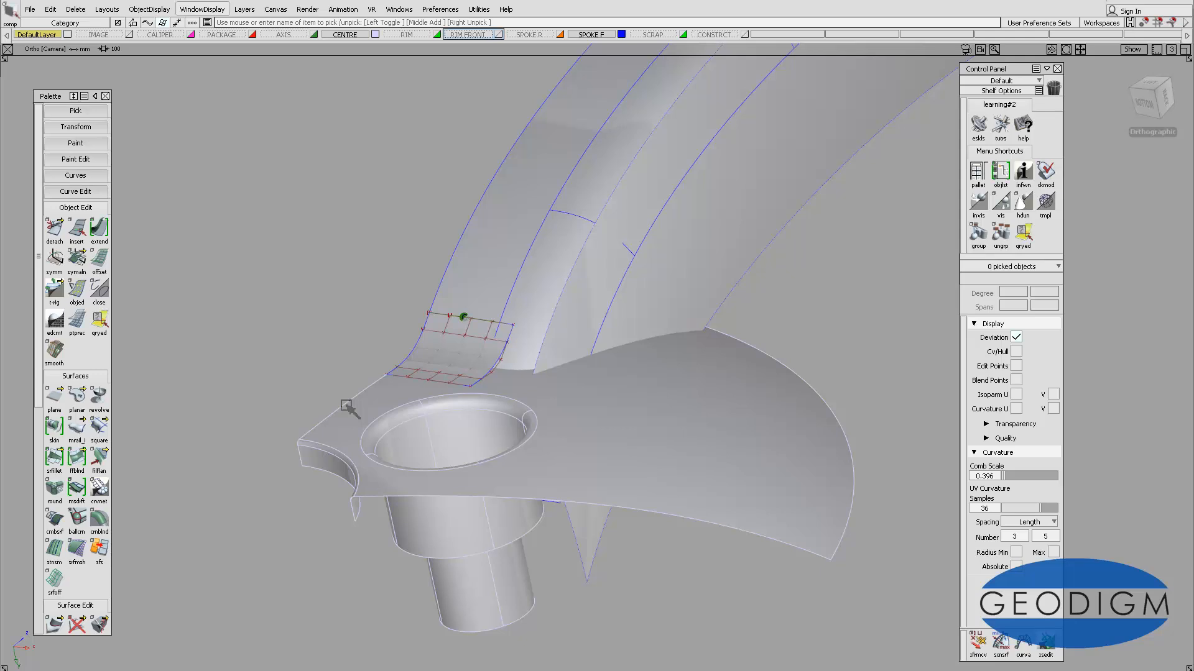
{"action": "left_click", "coordinate": [346, 406]}
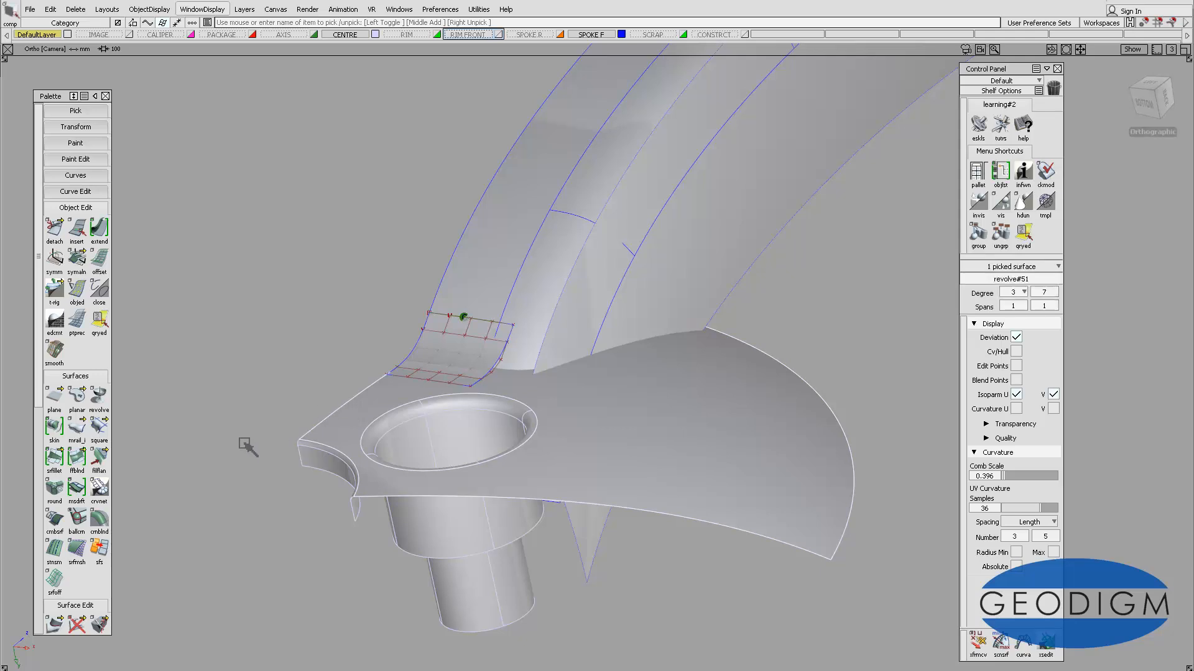
{"action": "left_click", "coordinate": [100, 261]}
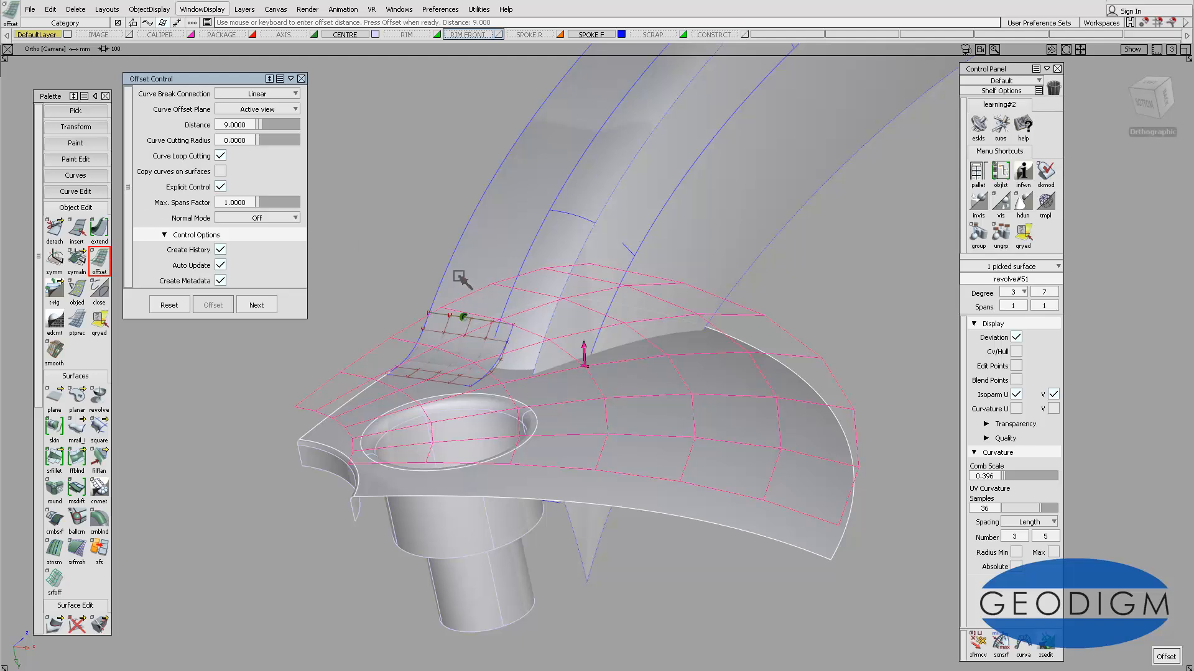
{"action": "mouse_move", "coordinate": [427, 267]}
{"action": "left_mouse_down"}
{"action": "mouse_move", "coordinate": [426, 253]}
{"action": "mouse_move", "coordinate": [421, 261]}
{"action": "left_mouse_up"}
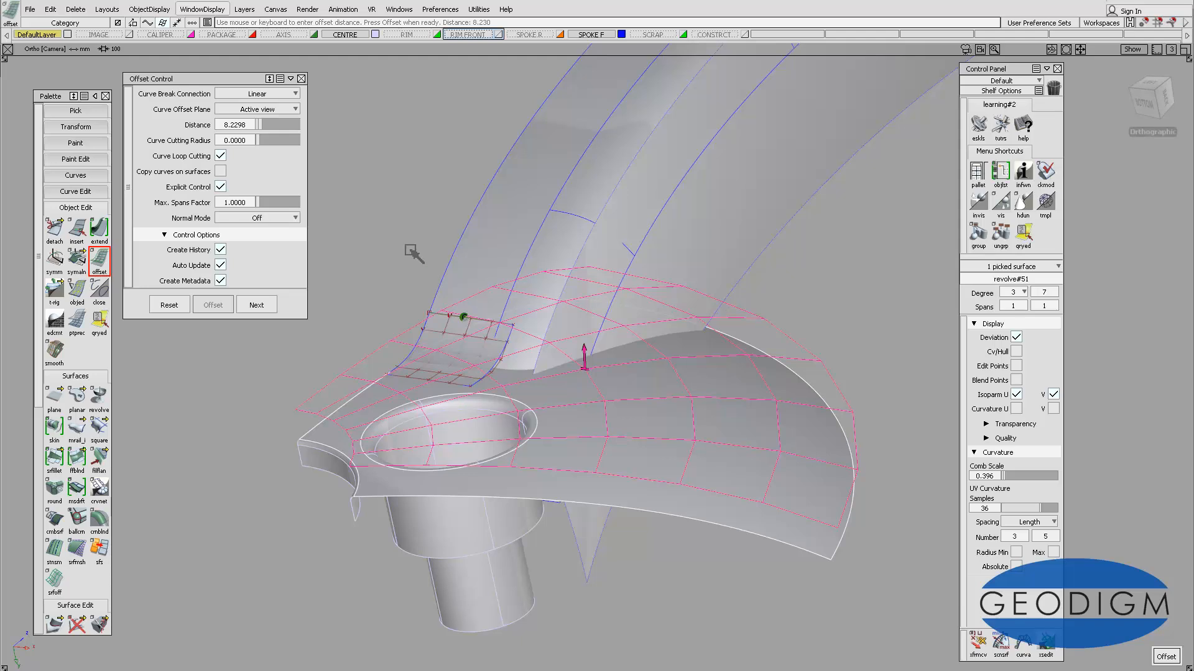
{"action": "key", "text": "space"}
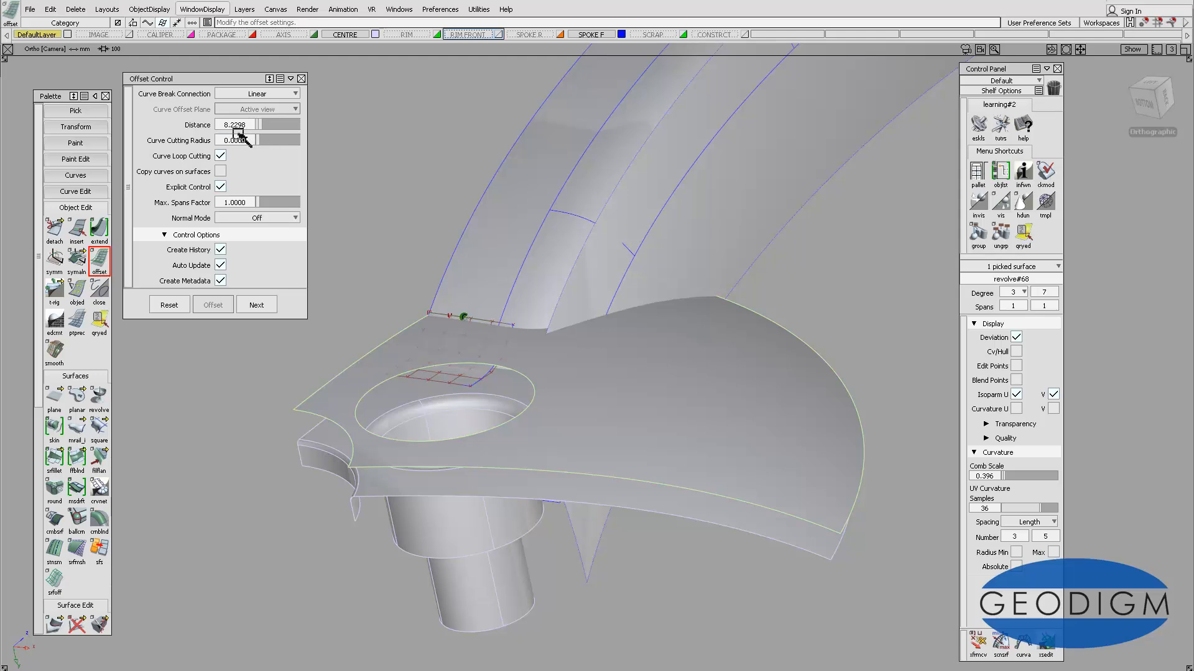
{"action": "left_click_drag", "start_coordinate": [261, 125], "coordinate": [260, 125]}
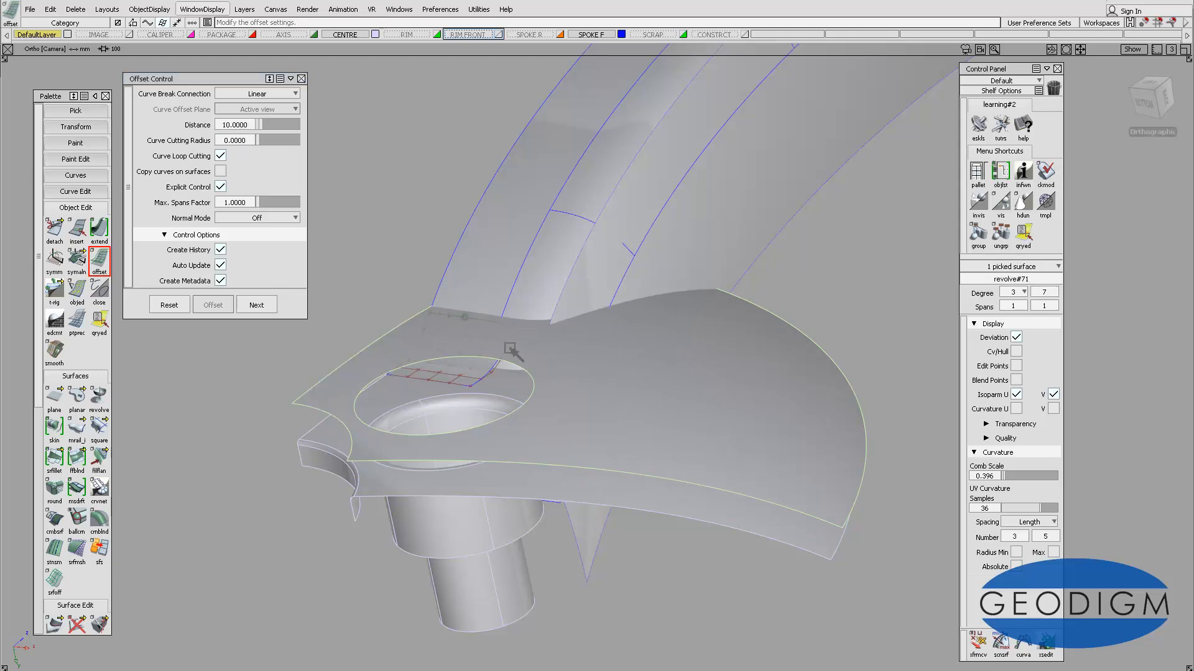
Measure the curve-to-surface deviation between the front fillet's upper edge and the offset hub surface, with the model in wireframe
{"action": "left_click_drag", "start_coordinate": [38, 379], "coordinate": [42, 606]}
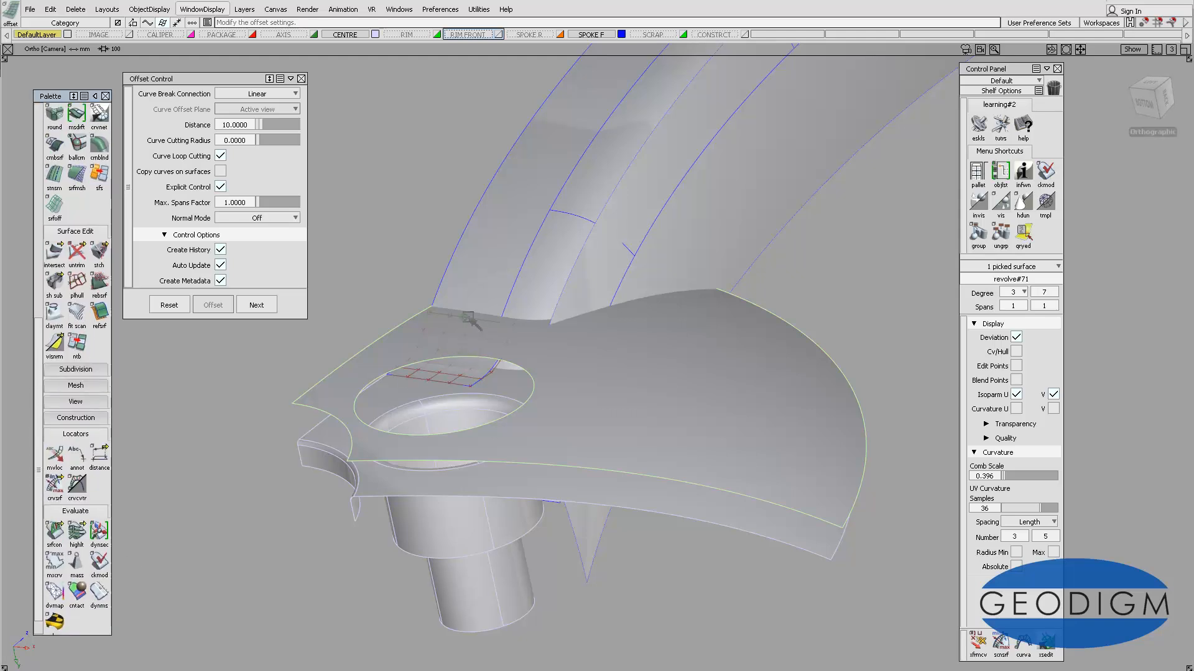
{"action": "double_click", "coordinate": [55, 486]}
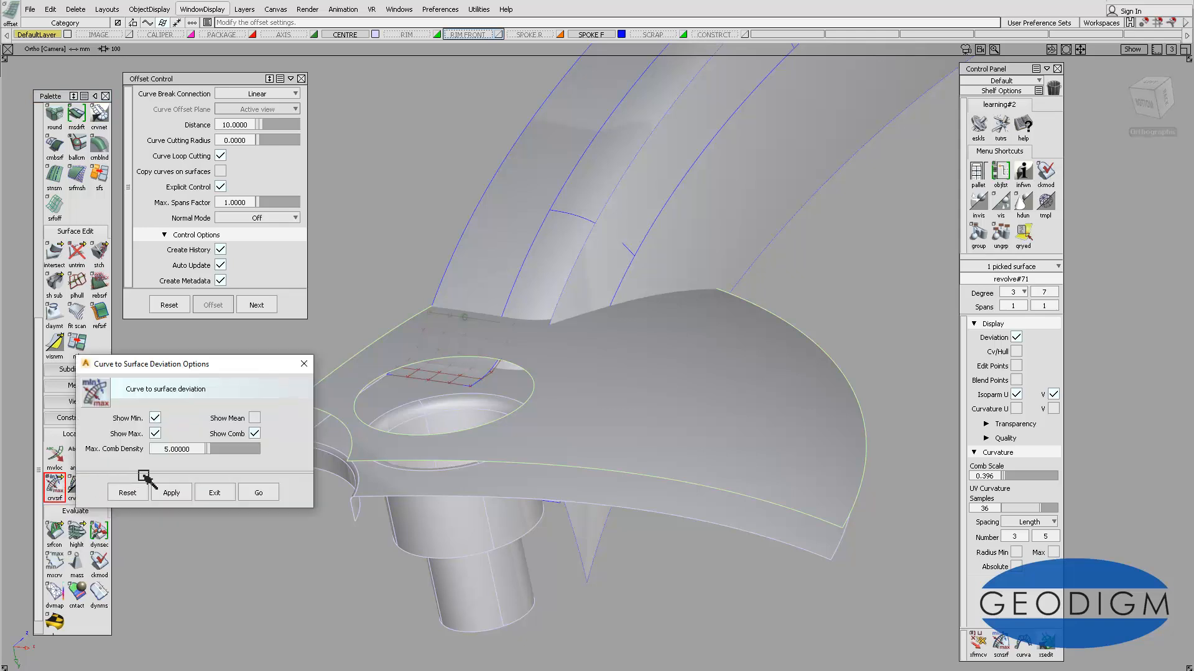
{"action": "left_click", "coordinate": [257, 493]}
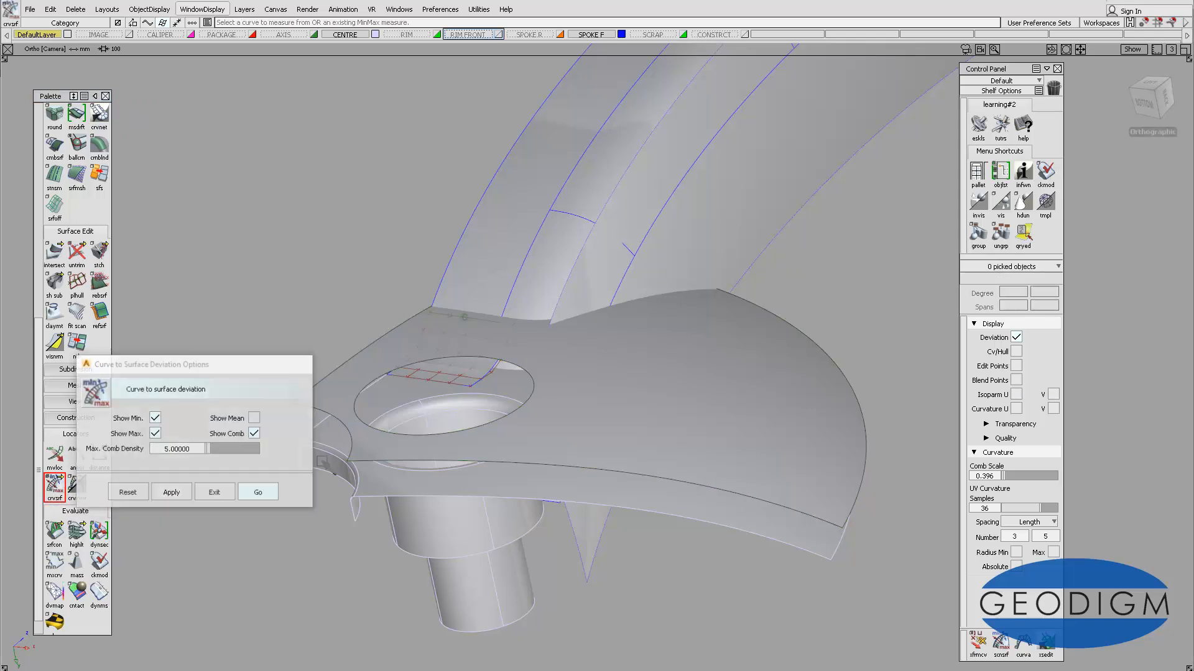
{"action": "left_click", "coordinate": [442, 316]}
{"action": "left_click", "coordinate": [465, 324]}
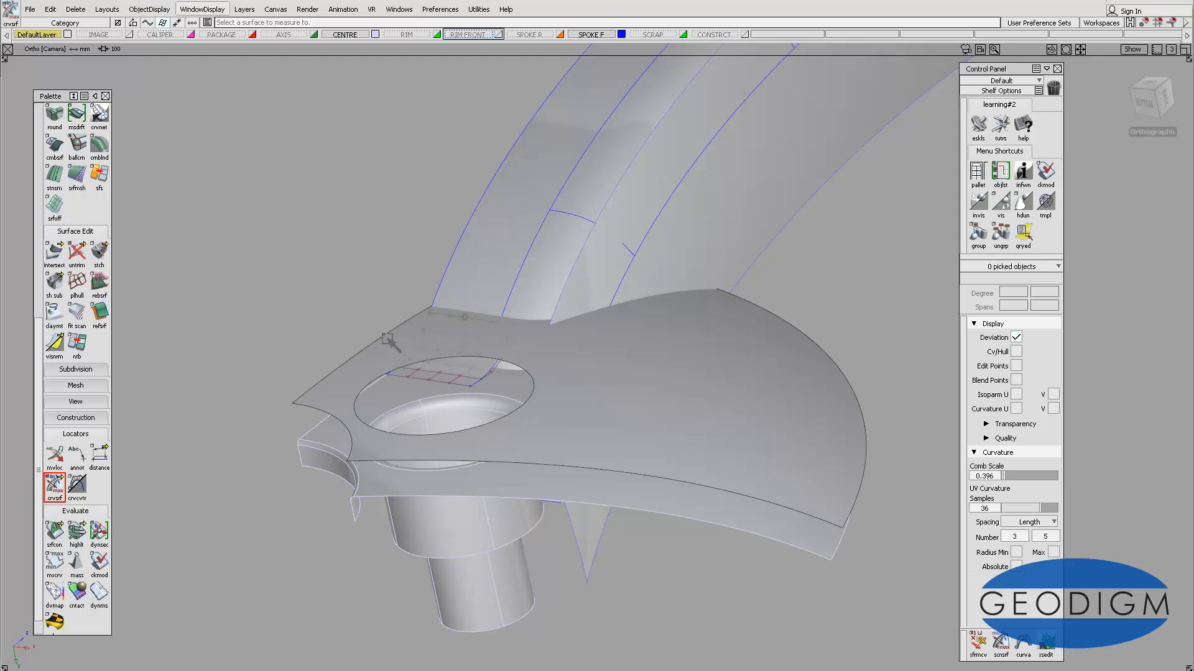
{"action": "left_click", "coordinate": [387, 335]}
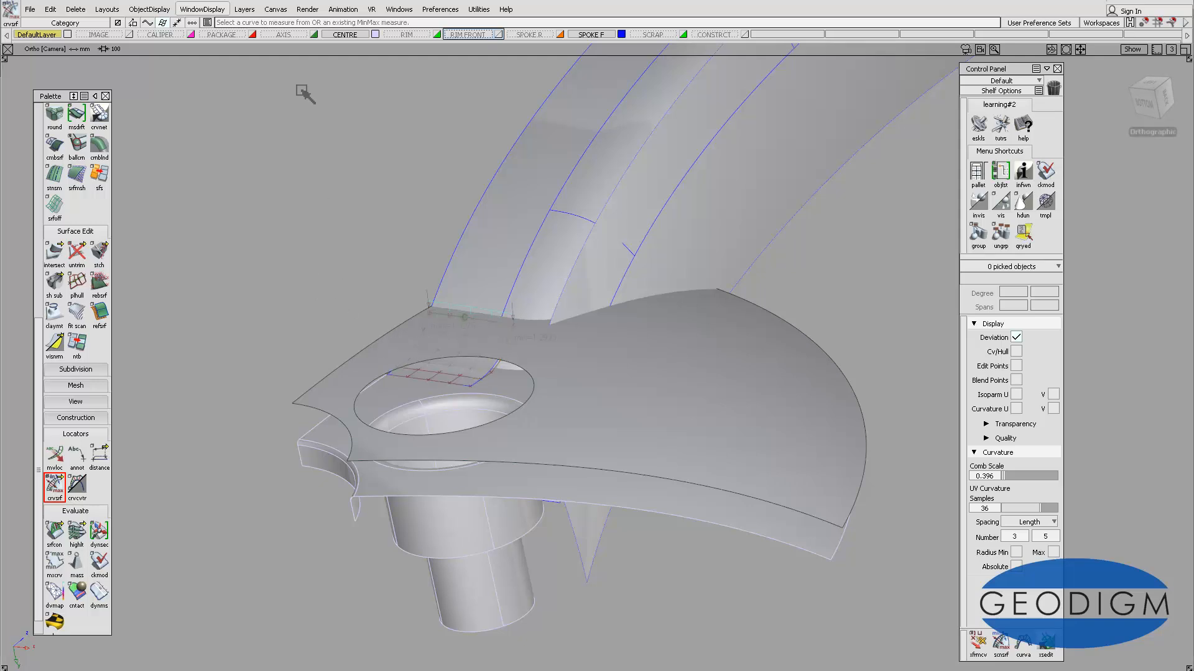
{"action": "left_click", "coordinate": [202, 9]}
{"action": "left_click", "coordinate": [206, 54]}
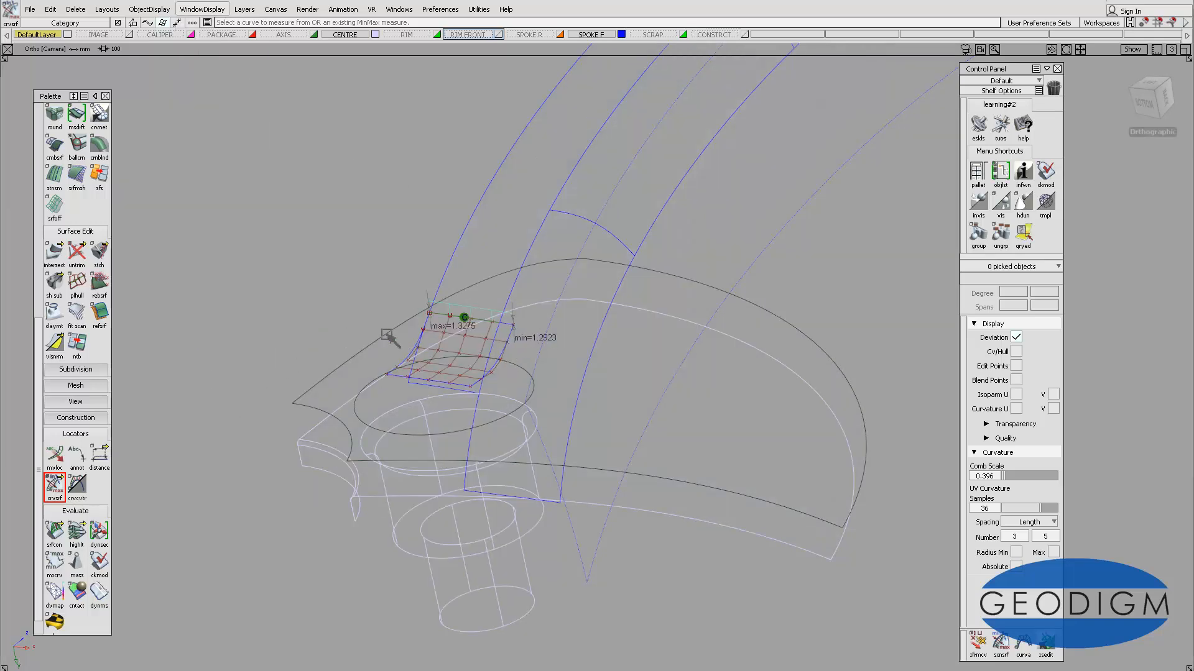
Reopen the hub surface offset with Query Edit and set its distance to 8.7 mm
{"action": "scroll", "coordinate": [42, 373], "scroll_direction": "up", "scroll_amount": 5}
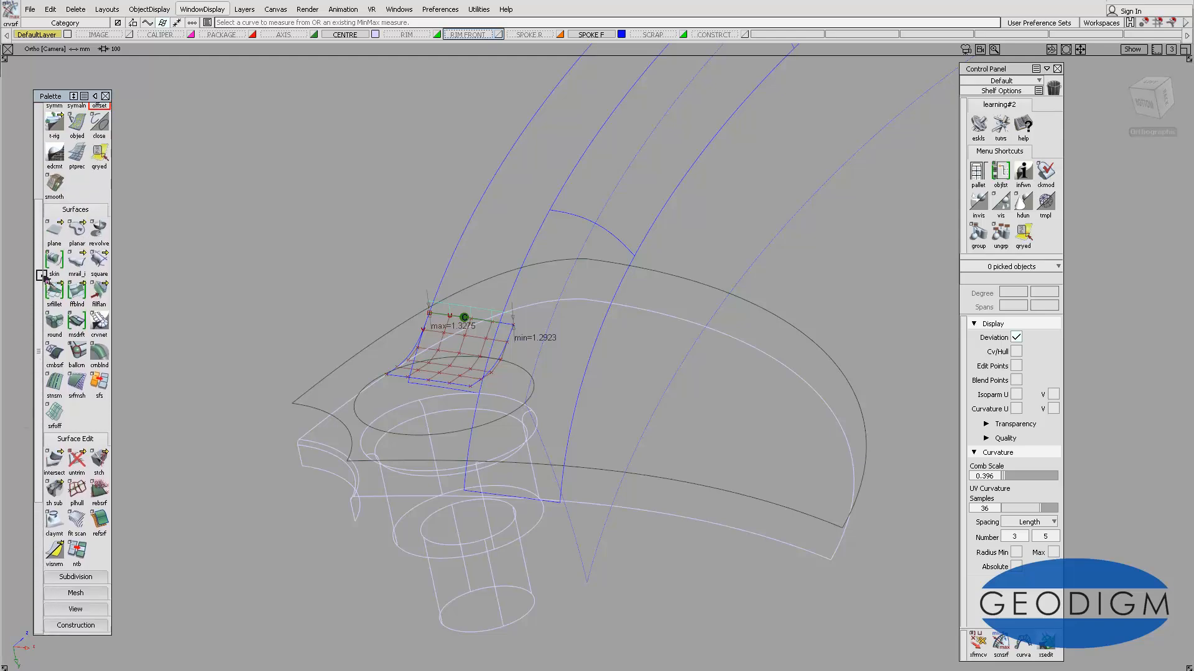
{"action": "scroll", "coordinate": [42, 276], "scroll_direction": "up", "scroll_amount": 3}
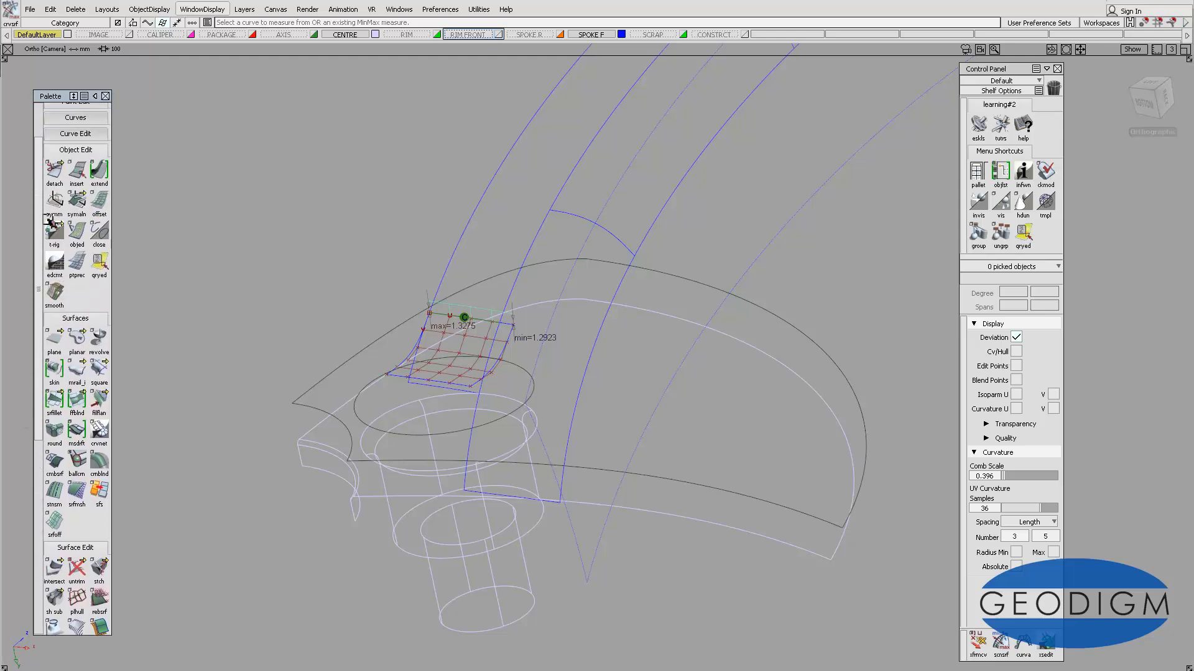
{"action": "left_click", "coordinate": [101, 264]}
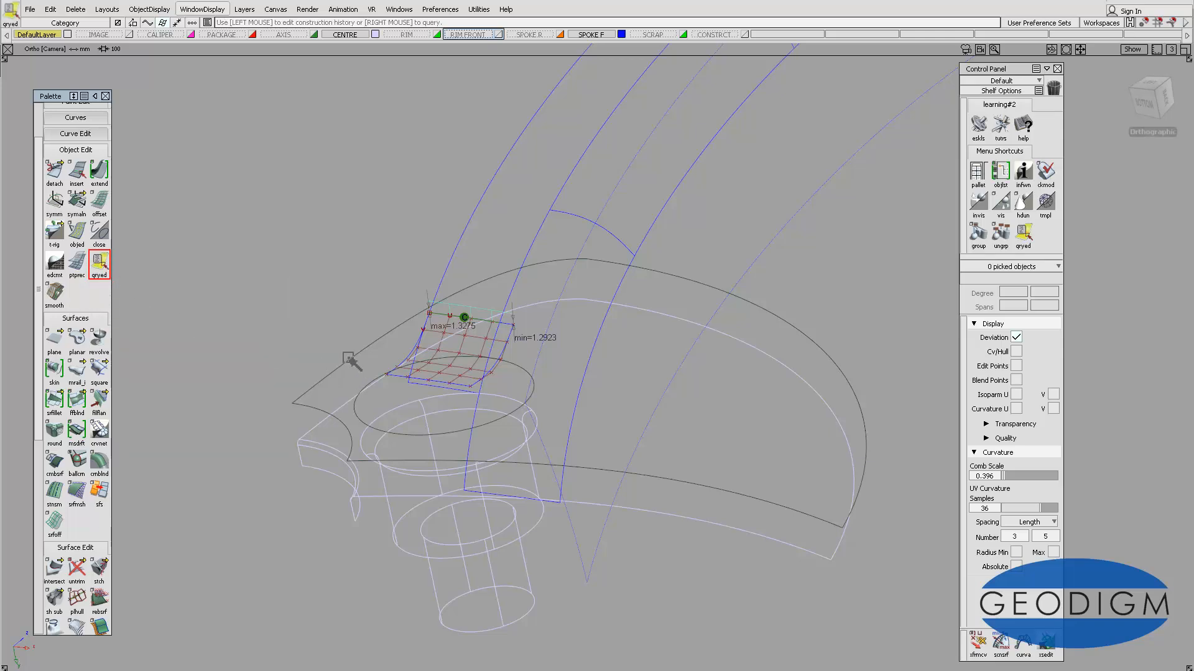
{"action": "left_click", "coordinate": [352, 361]}
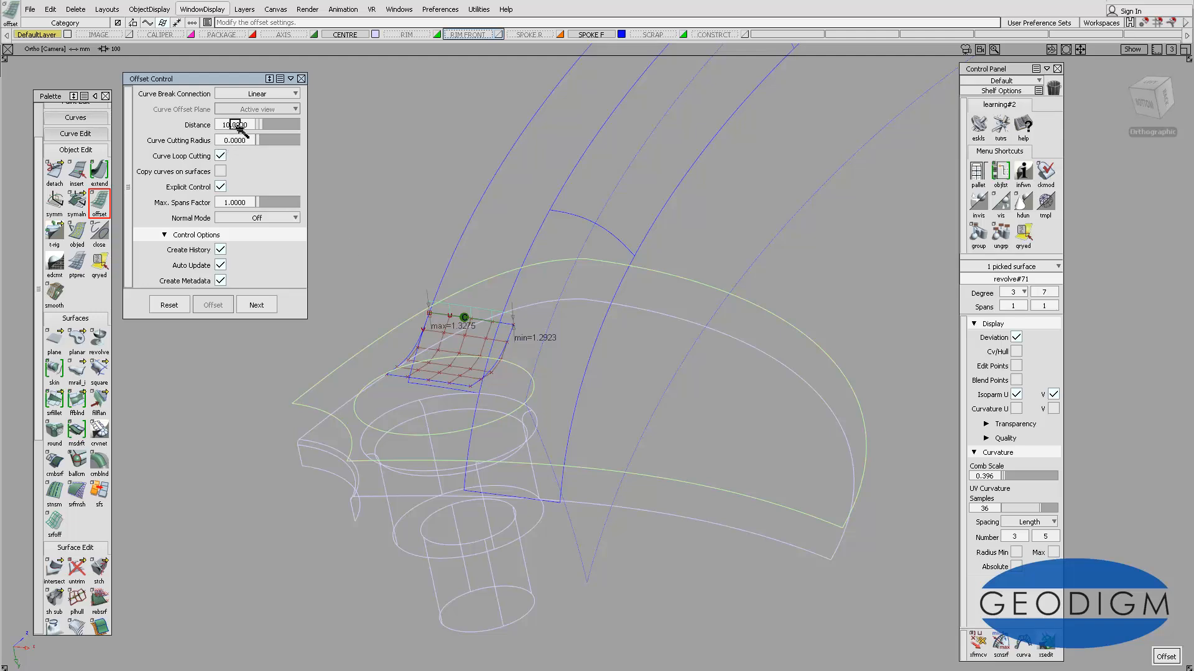
{"action": "left_click_drag", "start_coordinate": [248, 126], "coordinate": [222, 127]}
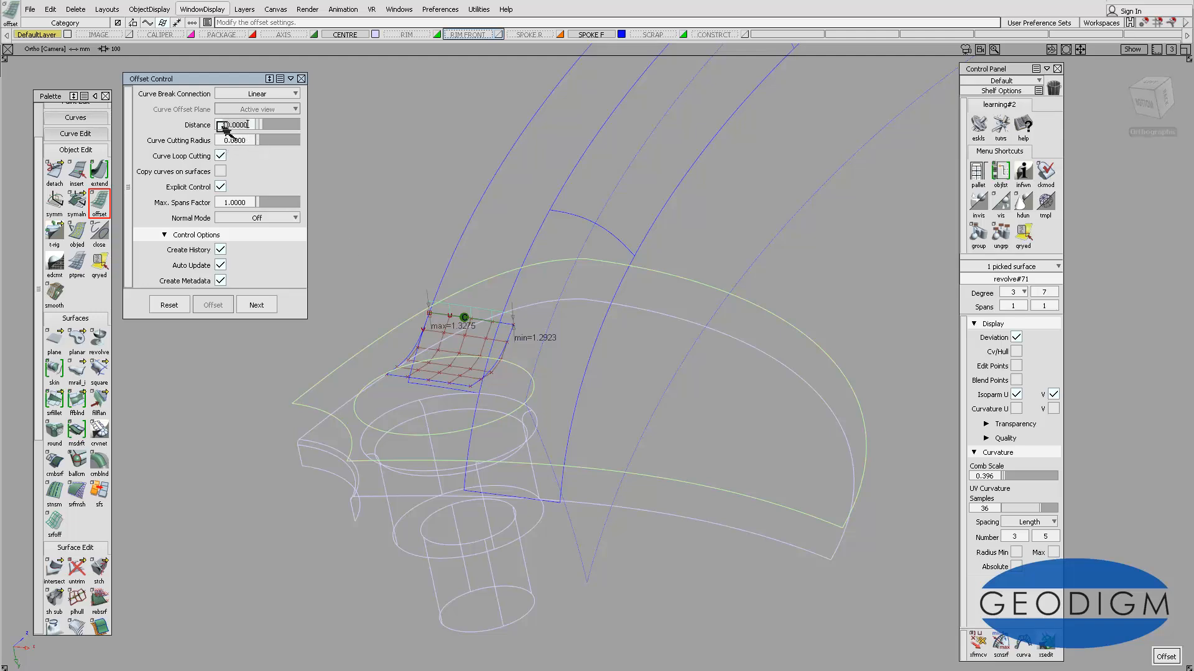
{"action": "key", "text": "Return"}
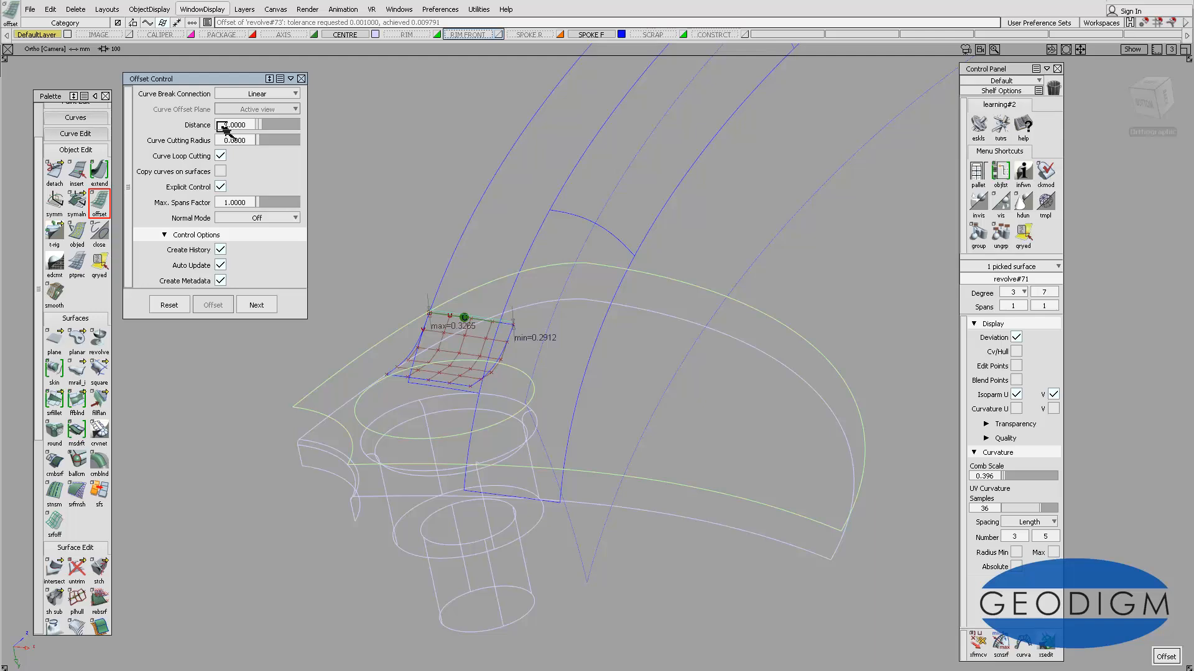
{"action": "left_click", "coordinate": [231, 126]}
{"action": "type", "text": "8.7"}
{"action": "key", "text": "Return"}
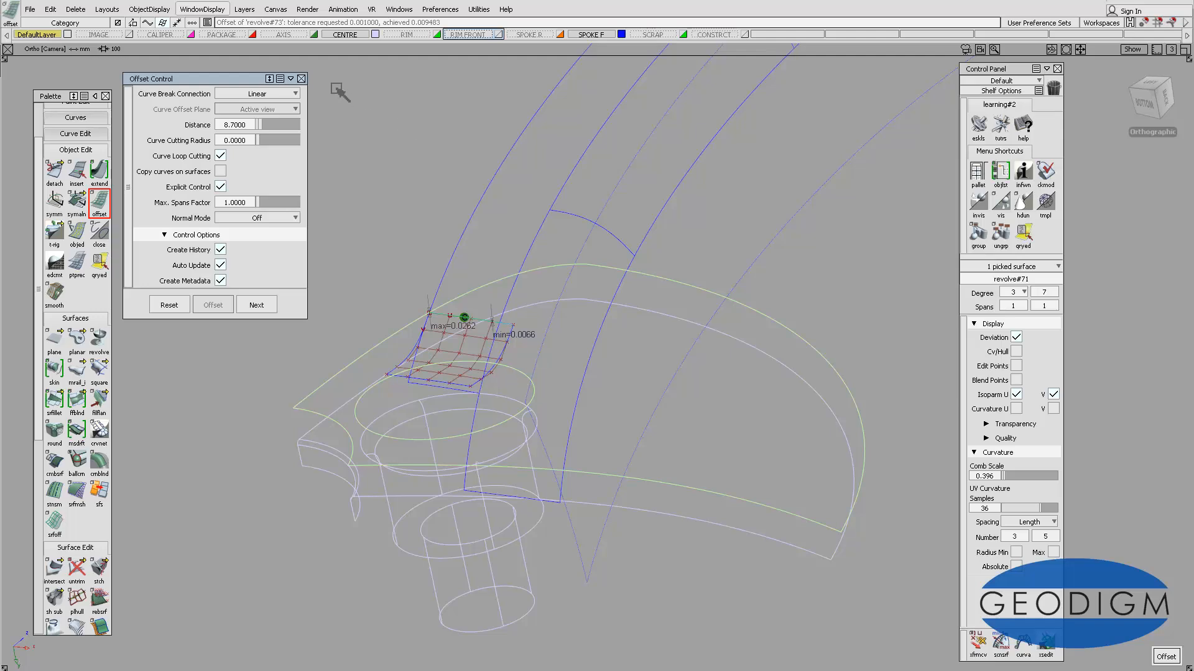
{"action": "left_click", "coordinate": [301, 78]}
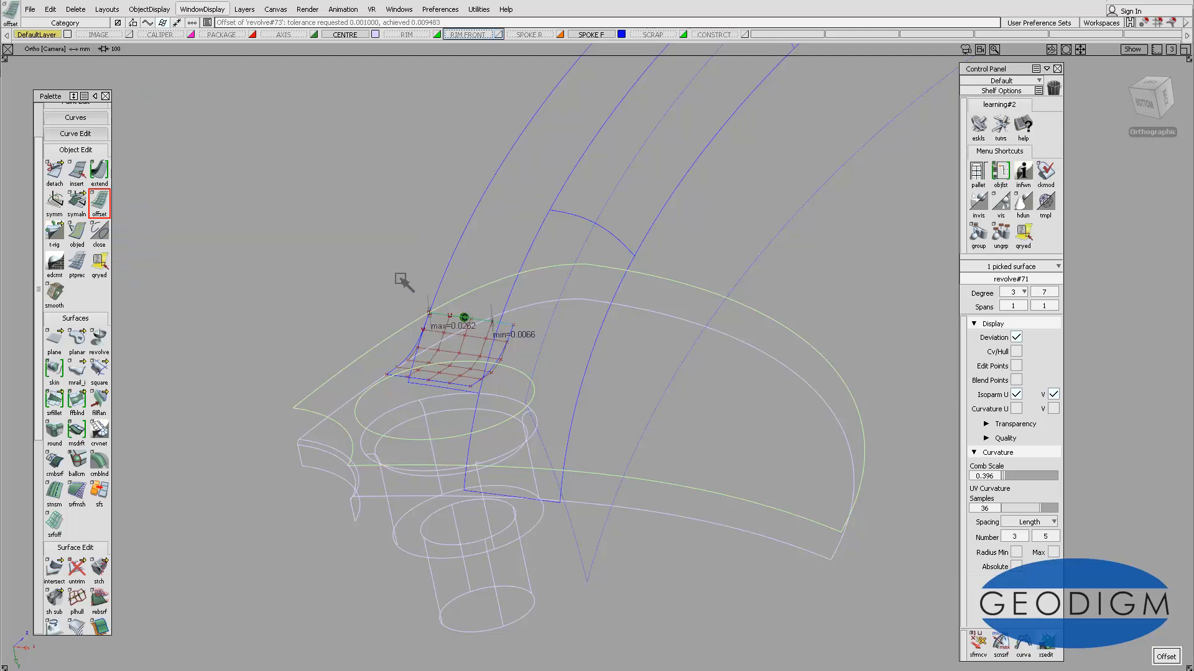
Delete the fillet surface between the spoke's front surface and the hub
{"action": "left_click_drag", "start_coordinate": [394, 294], "coordinate": [394, 228], "text": "ctrl+shift"}
{"action": "left_click_drag", "start_coordinate": [355, 276], "coordinate": [314, 294], "text": "ctrl+shift"}
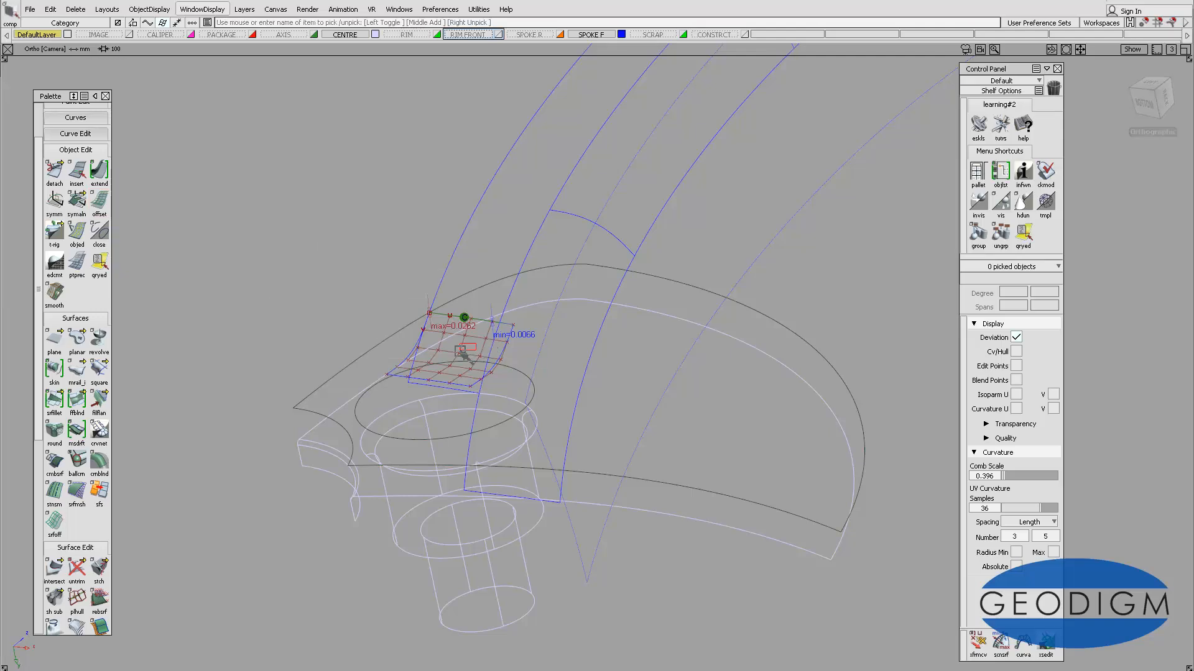
{"action": "left_click", "coordinate": [460, 352]}
{"action": "key", "text": "Delete"}
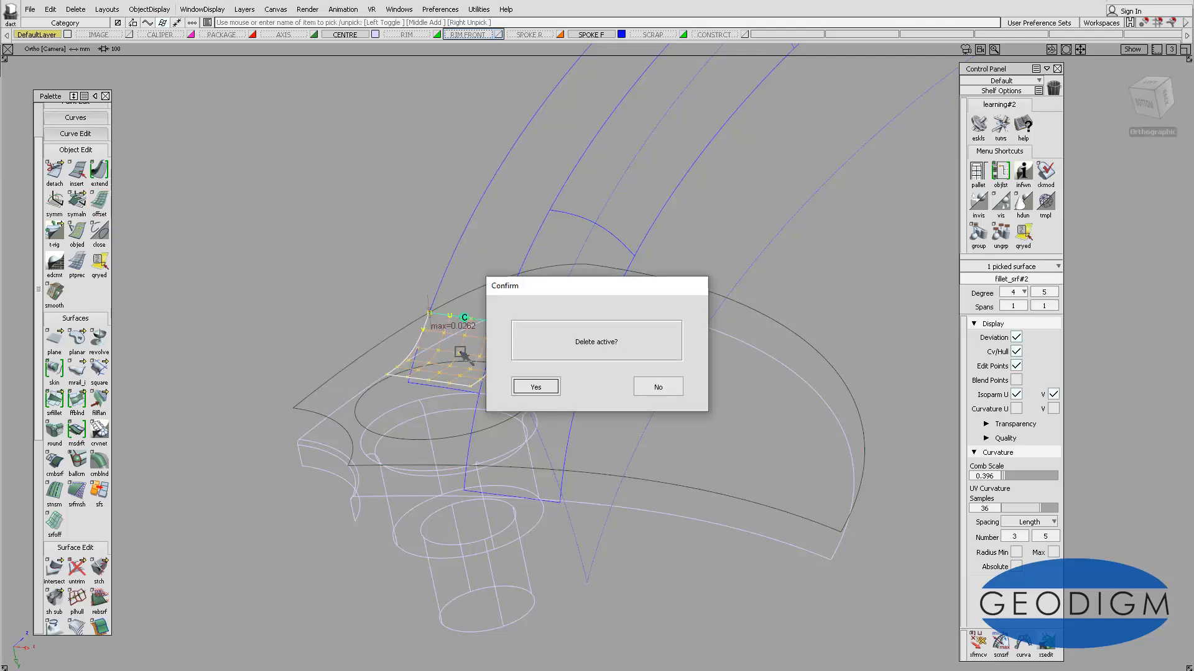
{"action": "left_click", "coordinate": [534, 387]}
Delete the curve on surface left by the front fillet on the spoke's front surface
{"action": "left_click_drag", "start_coordinate": [501, 330], "coordinate": [448, 315], "text": "ctrl+shift"}
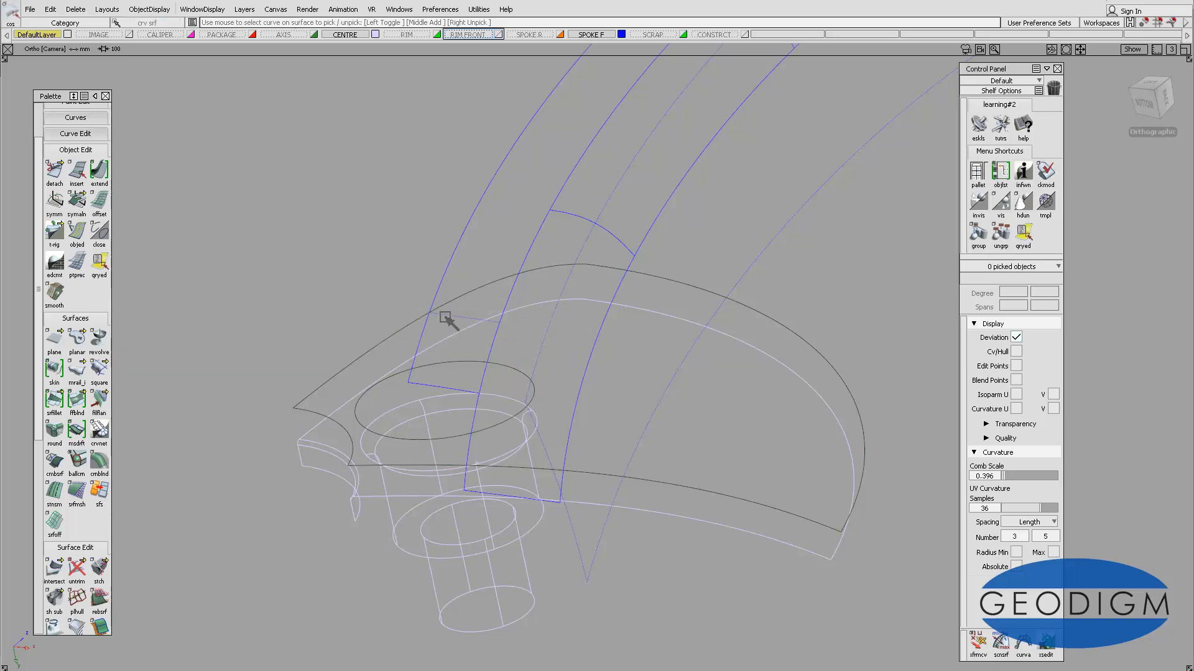
{"action": "left_click", "coordinate": [448, 316]}
{"action": "key", "text": "Delete"}
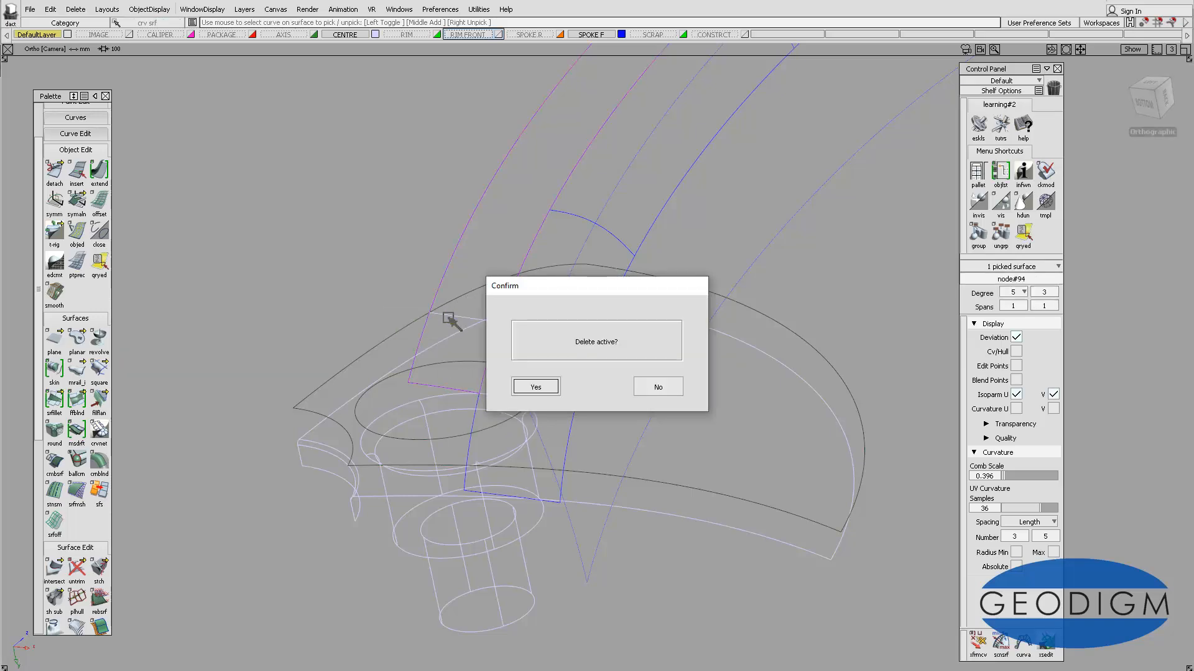
{"action": "left_click", "coordinate": [539, 388]}
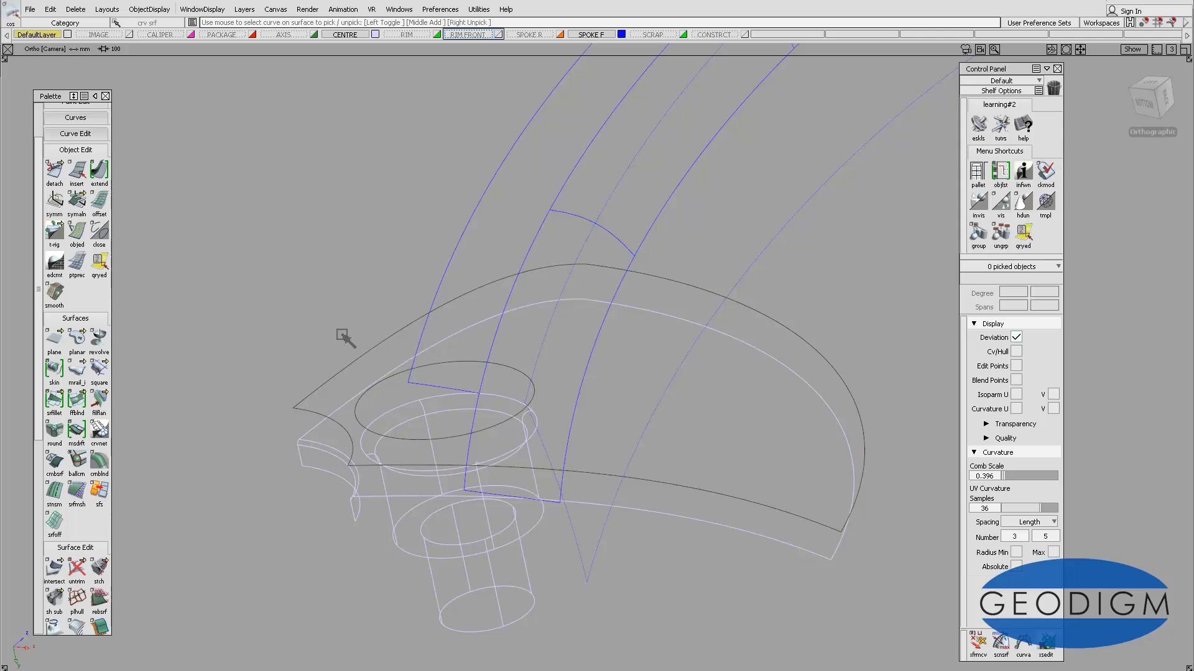
Turn on hardware shading and assign the offset hub surface to the SPOKE F layer
{"action": "left_click", "coordinate": [203, 10]}
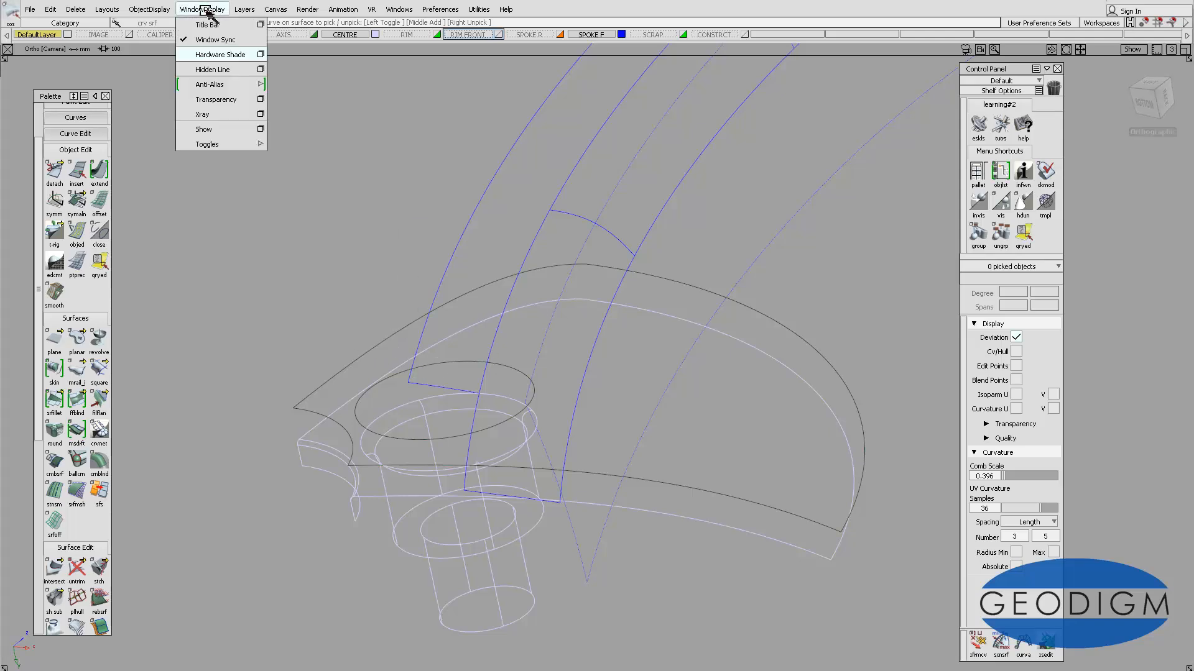
{"action": "left_click", "coordinate": [227, 55]}
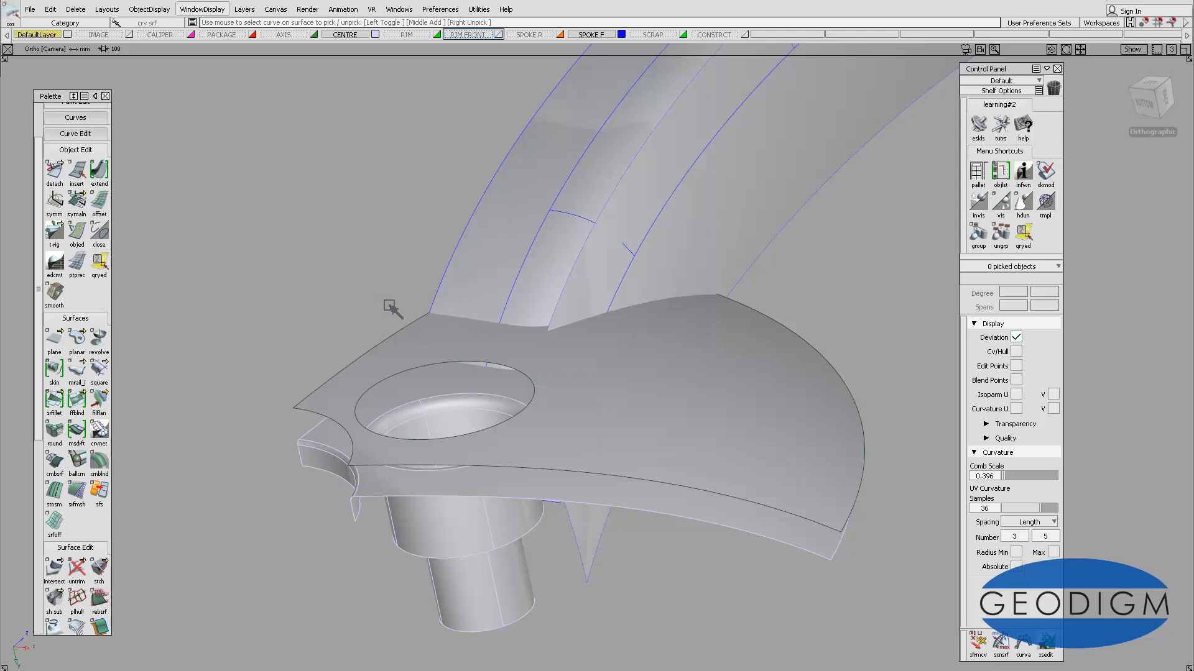
{"action": "left_click_drag", "start_coordinate": [389, 310], "coordinate": [349, 325], "text": "ctrl+shift"}
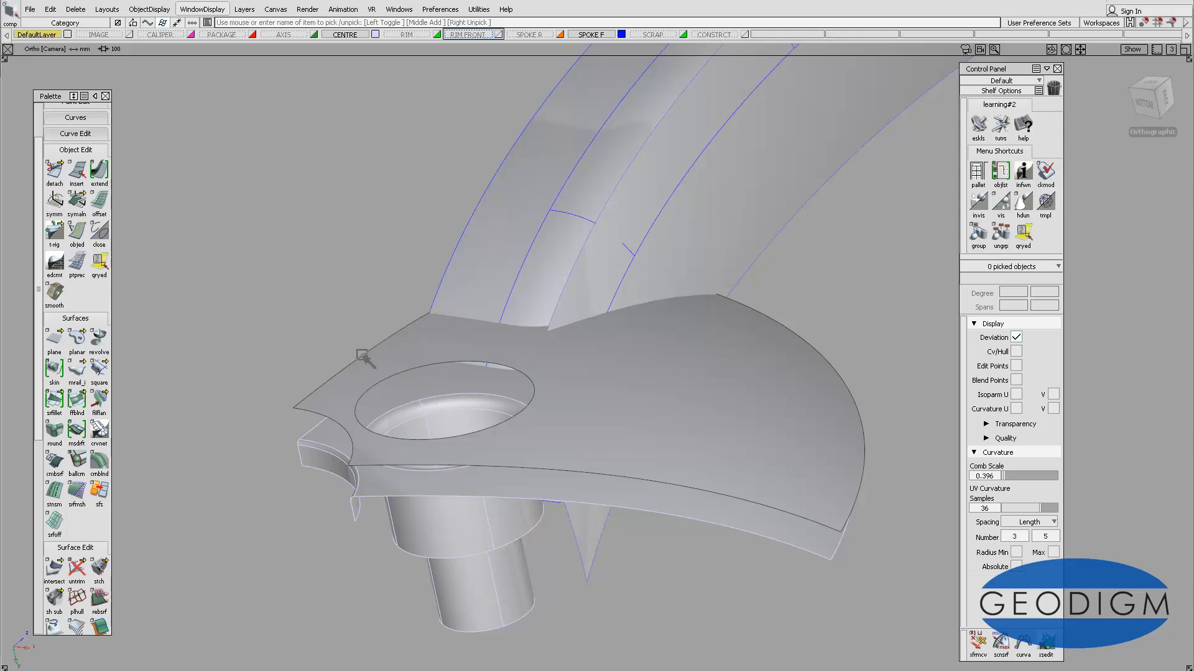
{"action": "left_click", "coordinate": [362, 358]}
{"action": "right_click_drag", "start_coordinate": [590, 34], "coordinate": [590, 48]}
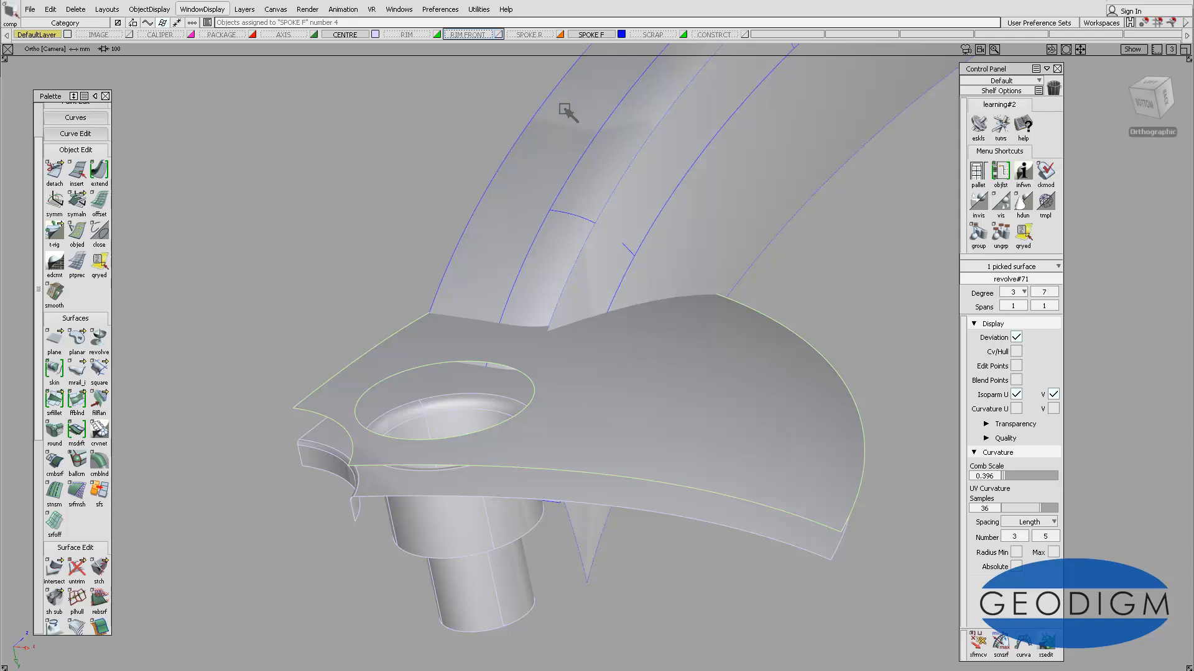
{"action": "left_click", "coordinate": [245, 236]}
Align the offset hub surface's straight symmetry-side edge with Symmetry Plane Align, projecting for position and accepting removal of its offset history
{"action": "double_click", "coordinate": [77, 202]}
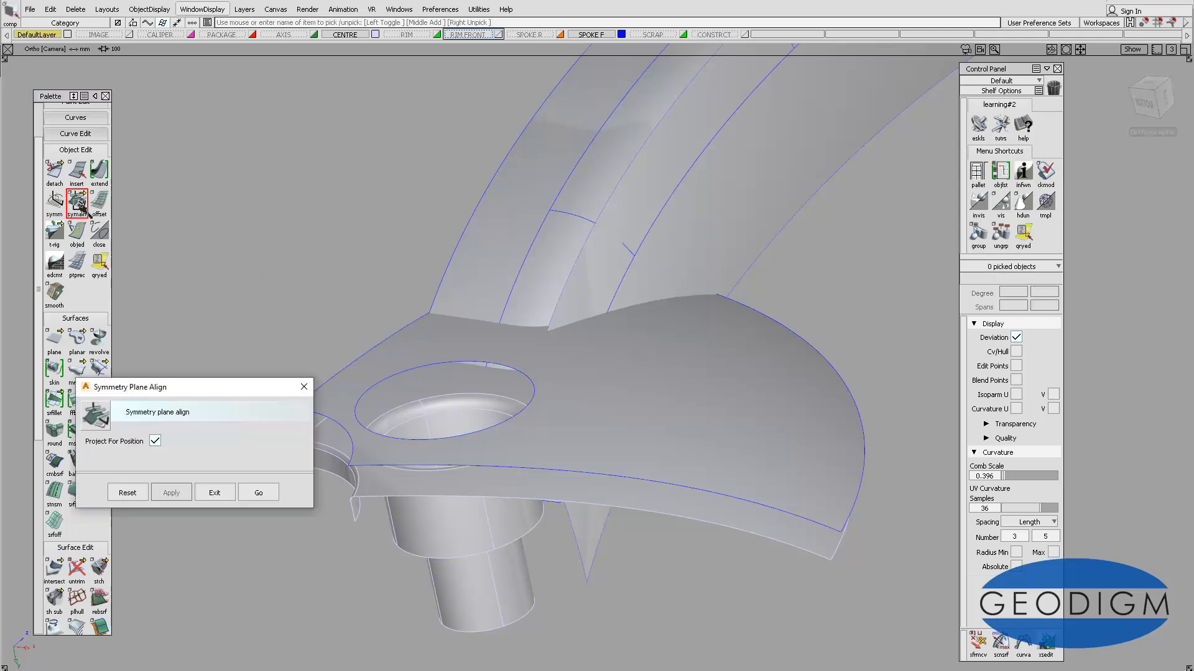
{"action": "left_click", "coordinate": [259, 493]}
{"action": "left_click", "coordinate": [317, 394]}
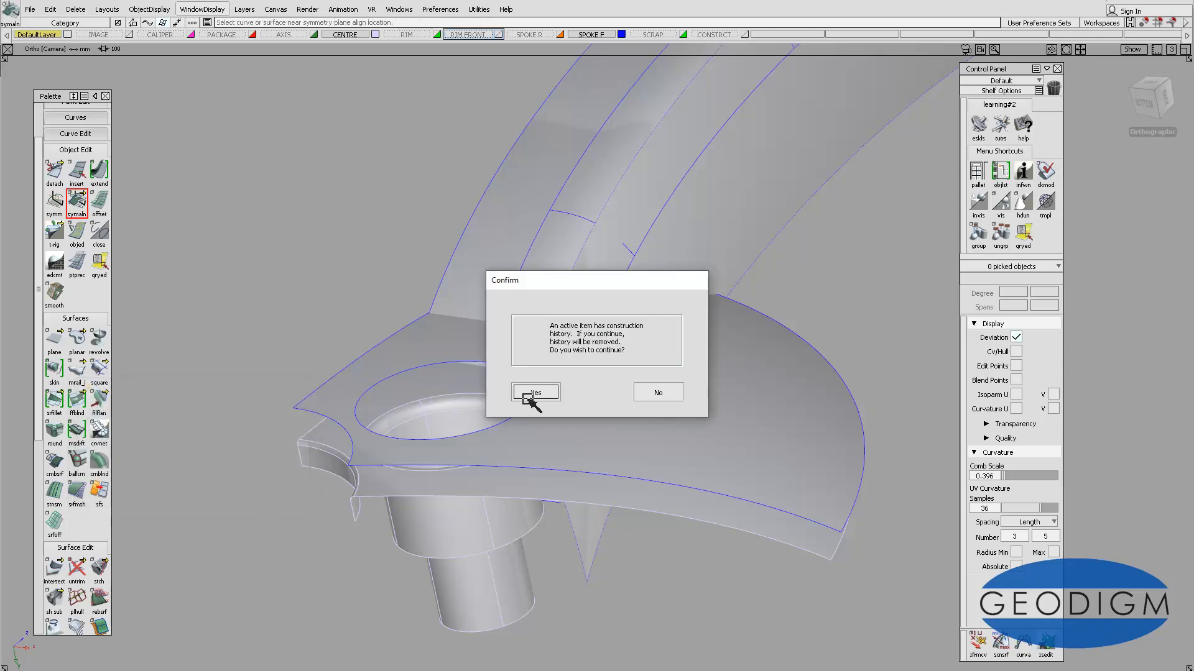
{"action": "left_click", "coordinate": [528, 392]}
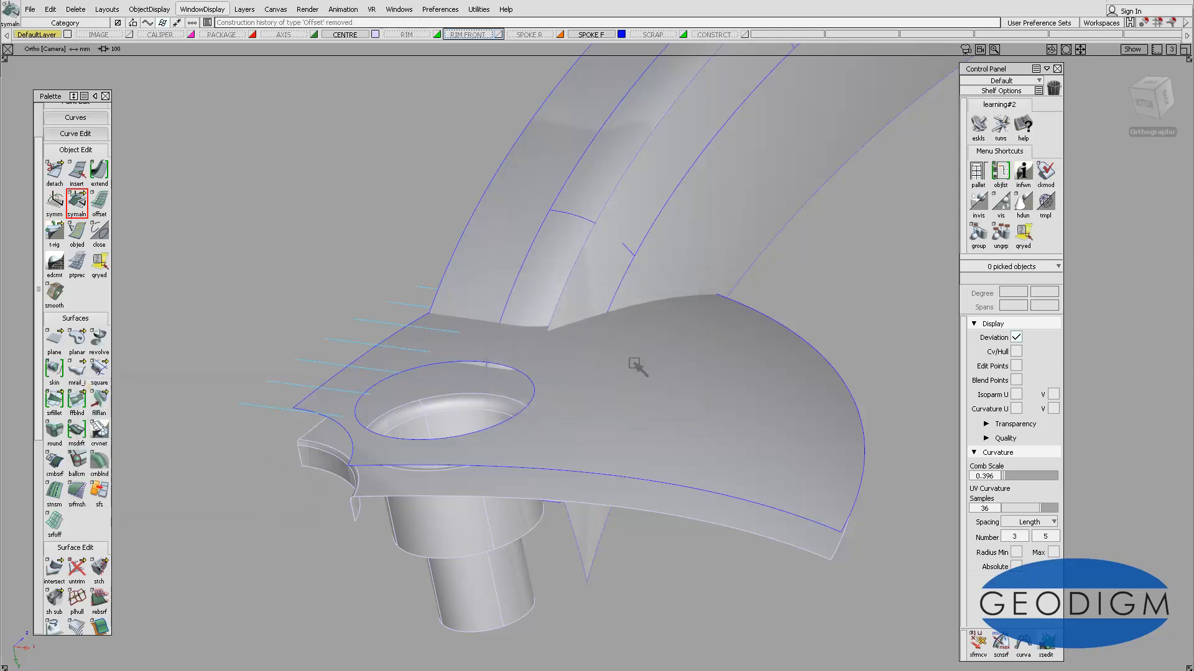
Extend the offset hub surface's curved outer edge by about 10.4 mm, accepting removal of its construction history
{"action": "left_click", "coordinate": [99, 171]}
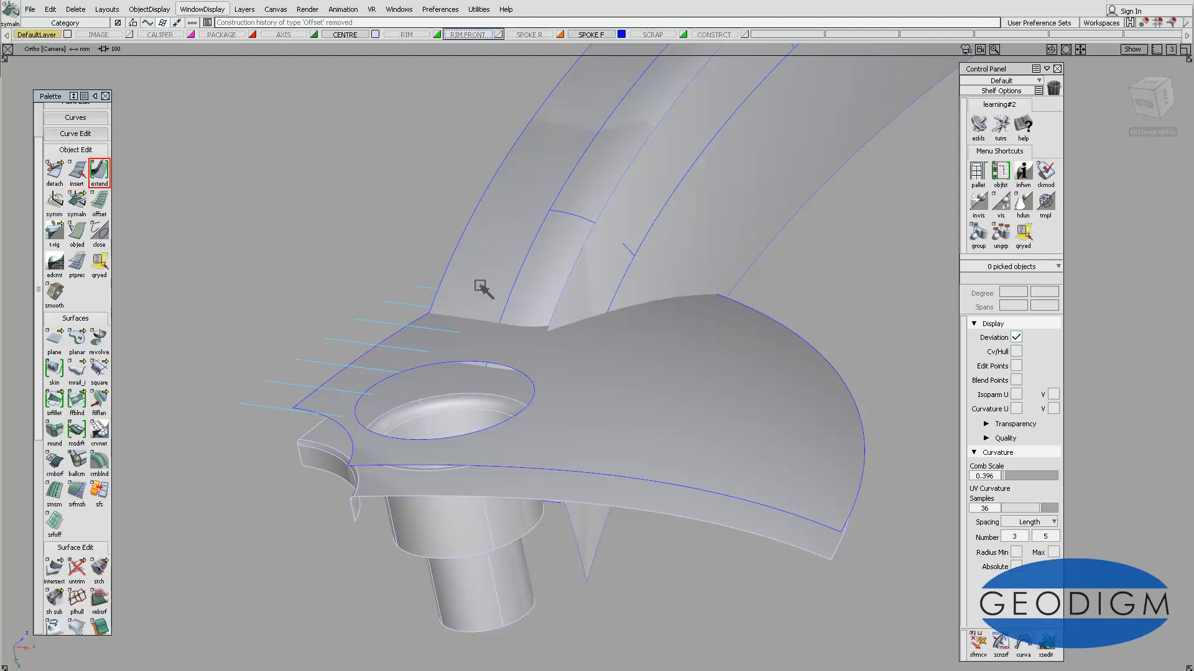
{"action": "left_click", "coordinate": [824, 359]}
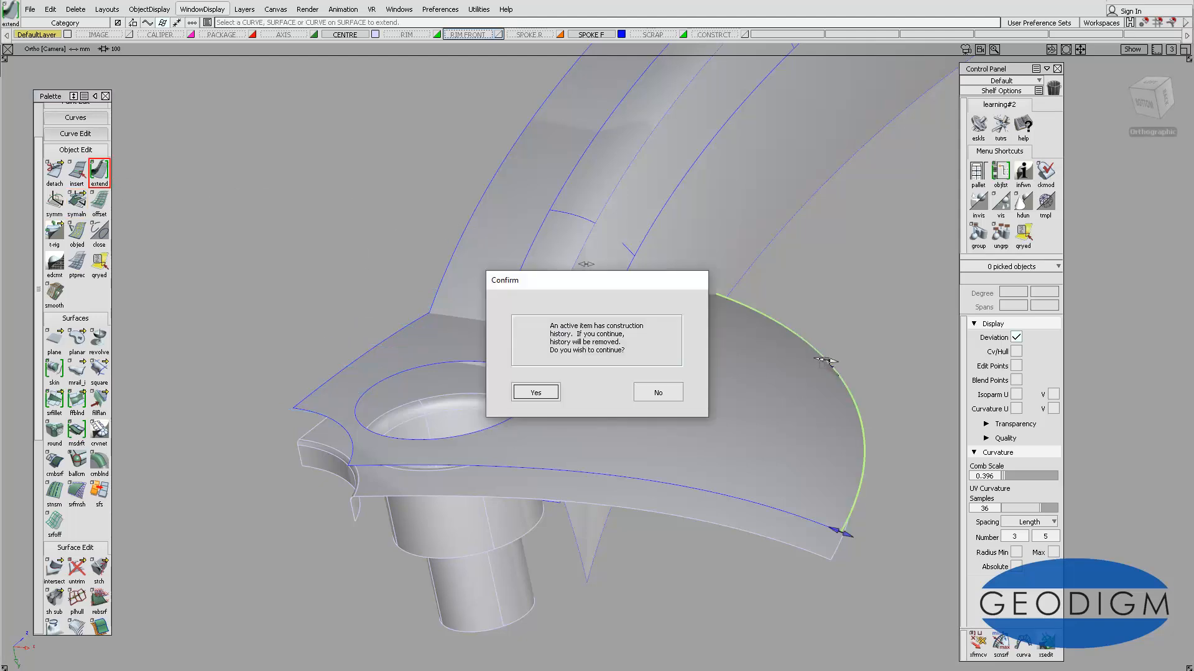
{"action": "left_click", "coordinate": [538, 392]}
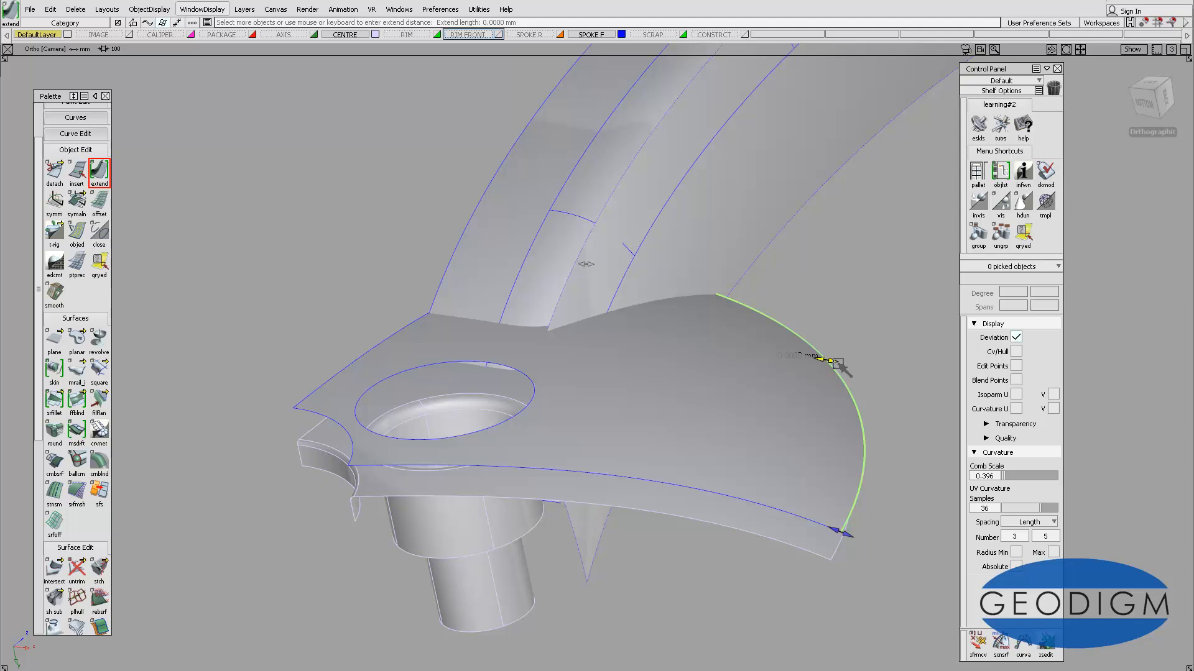
{"action": "left_click_drag", "start_coordinate": [836, 365], "coordinate": [867, 368]}
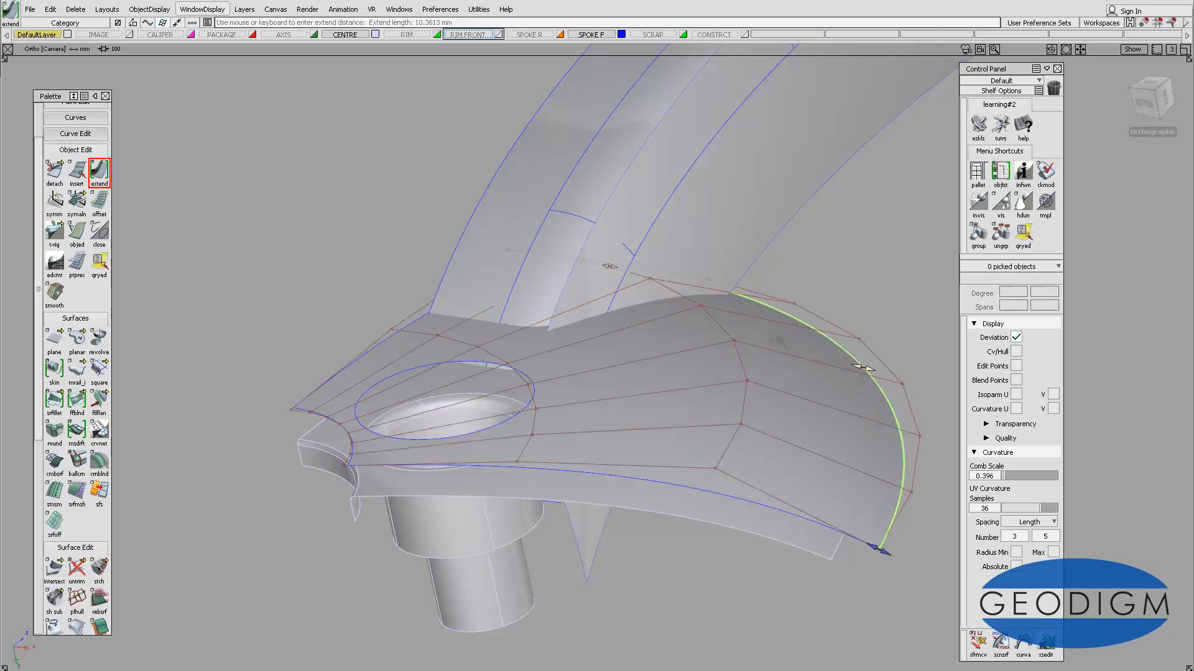
{"action": "left_click", "coordinate": [749, 294]}
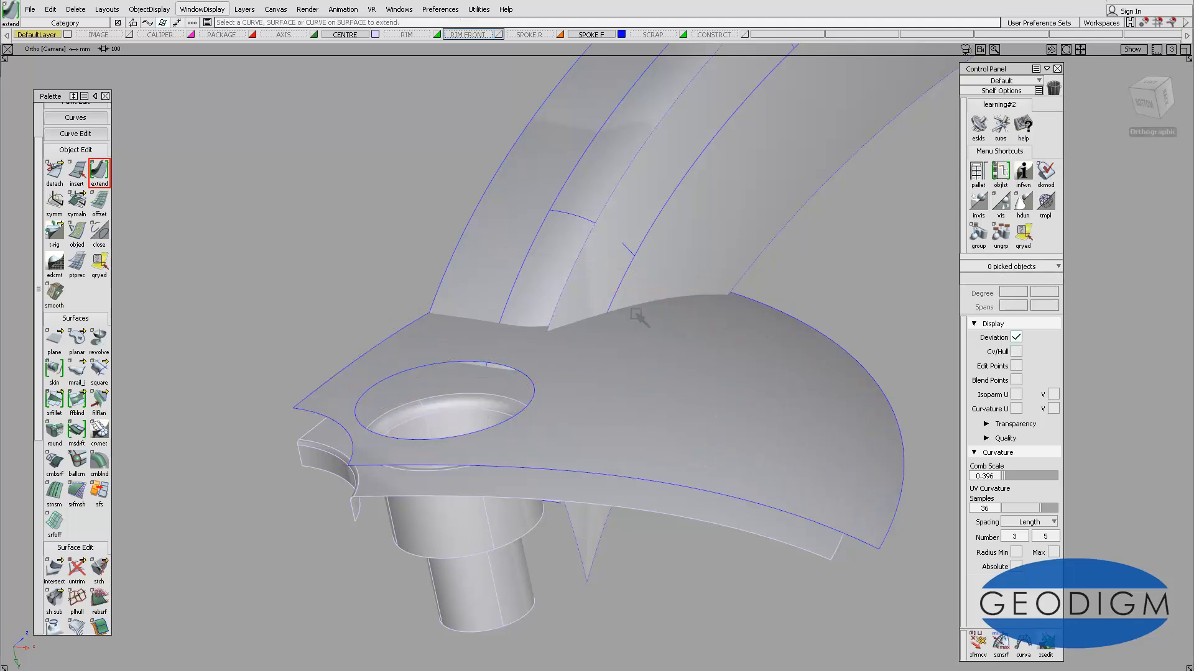
Intersect the spoke's front surface with the offset hub surface, creating the curve on the first surface only with history
{"action": "left_click_drag", "start_coordinate": [645, 298], "coordinate": [611, 322], "text": "alt+shift"}
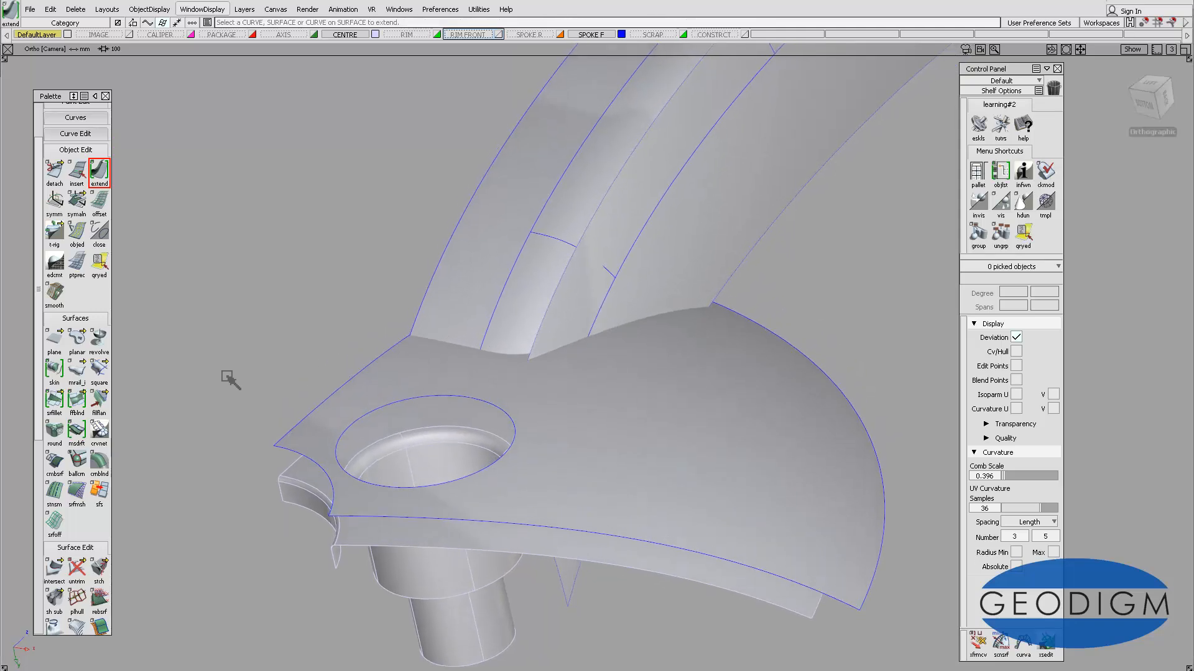
{"action": "scroll", "coordinate": [40, 428], "scroll_direction": "down", "scroll_amount": 5}
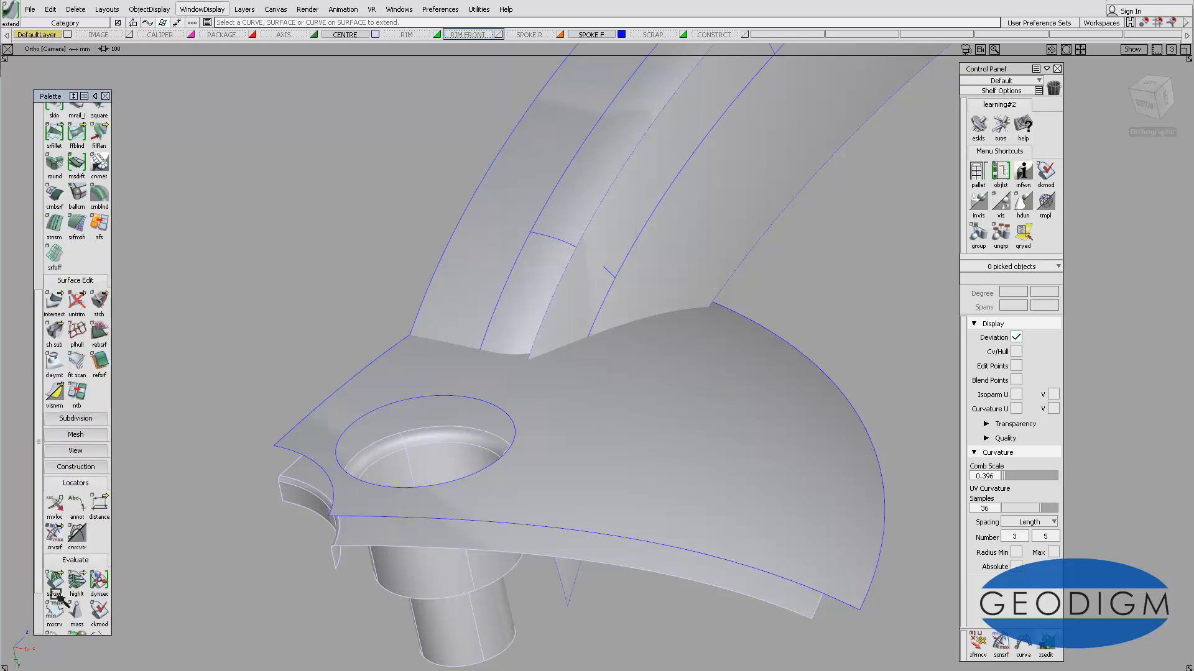
{"action": "scroll", "coordinate": [59, 600], "scroll_direction": "down", "scroll_amount": 1}
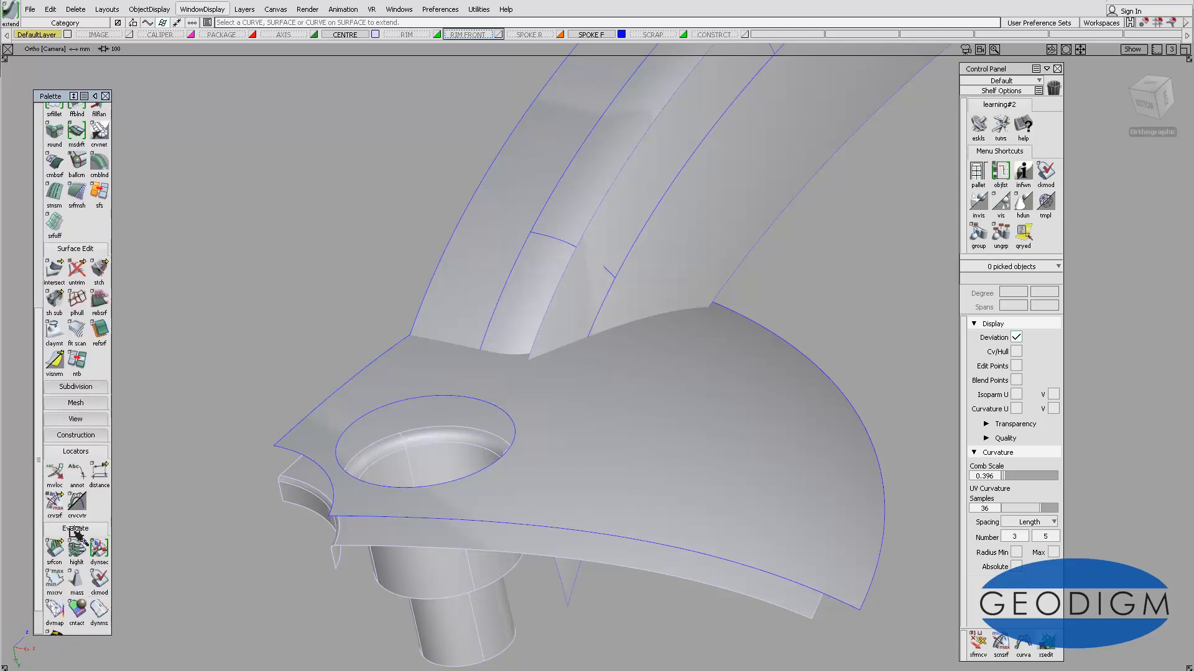
{"action": "double_click", "coordinate": [62, 273]}
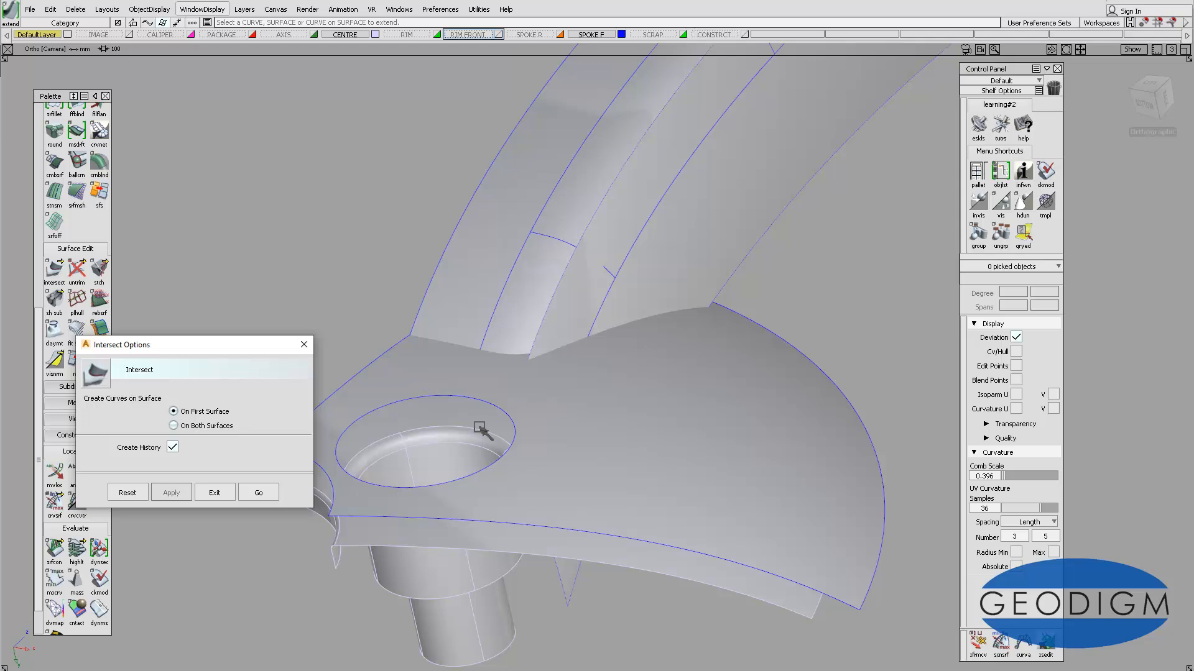
{"action": "left_click", "coordinate": [264, 494]}
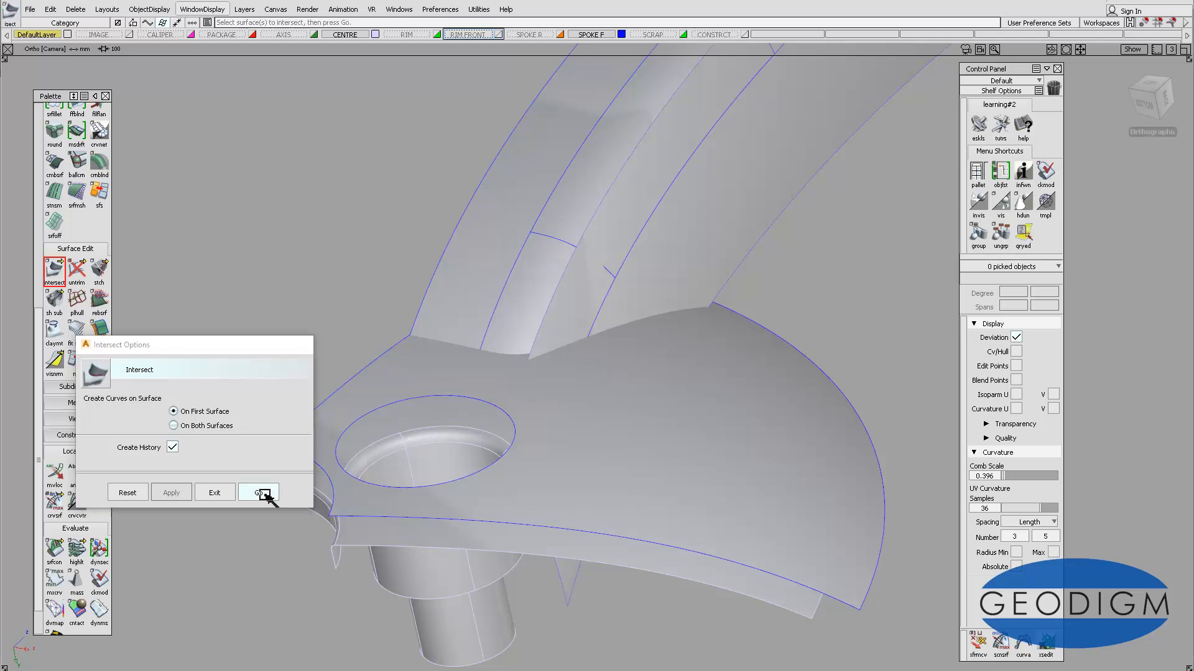
{"action": "left_click", "coordinate": [434, 278]}
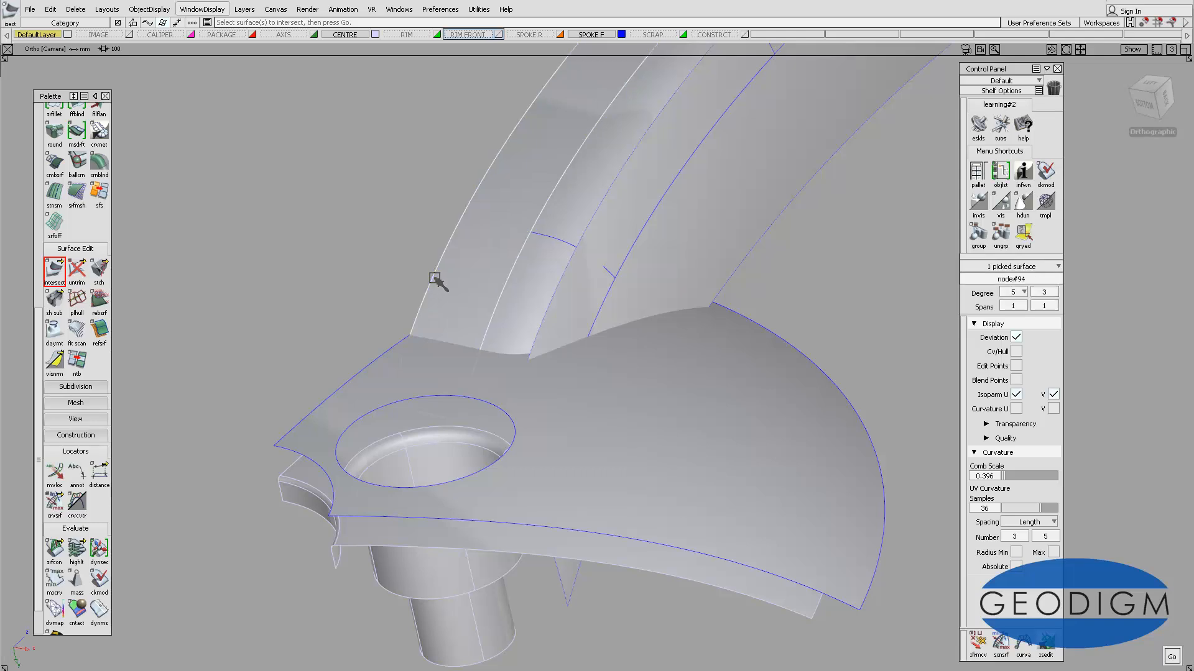
{"action": "key", "text": "space"}
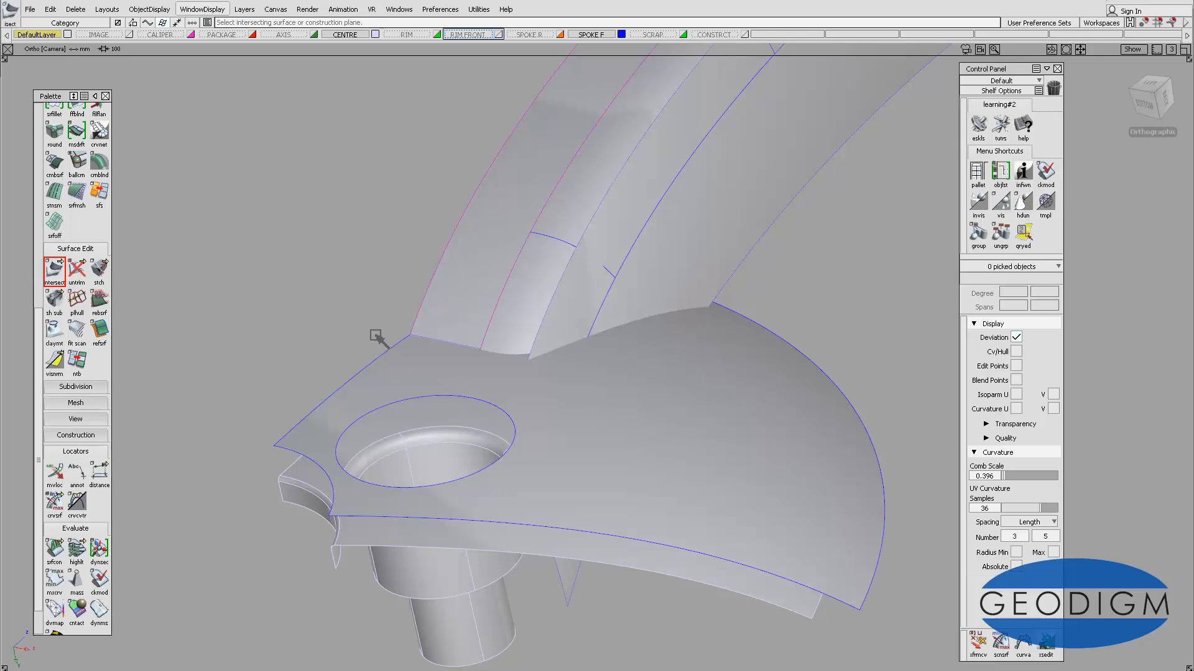
Switch to wireframe and intersect the rounded surface between the spoke's front and side, node#49, with the offset hub surface
{"action": "left_click", "coordinate": [204, 9]}
{"action": "left_click", "coordinate": [218, 56]}
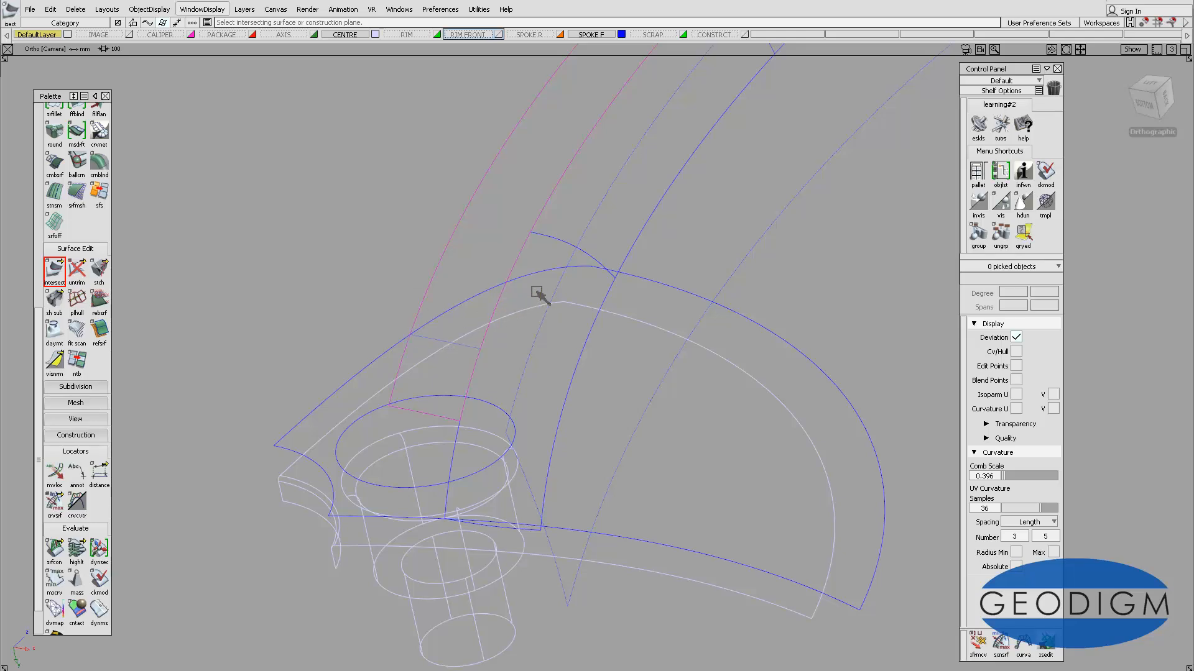
{"action": "left_click", "coordinate": [56, 274]}
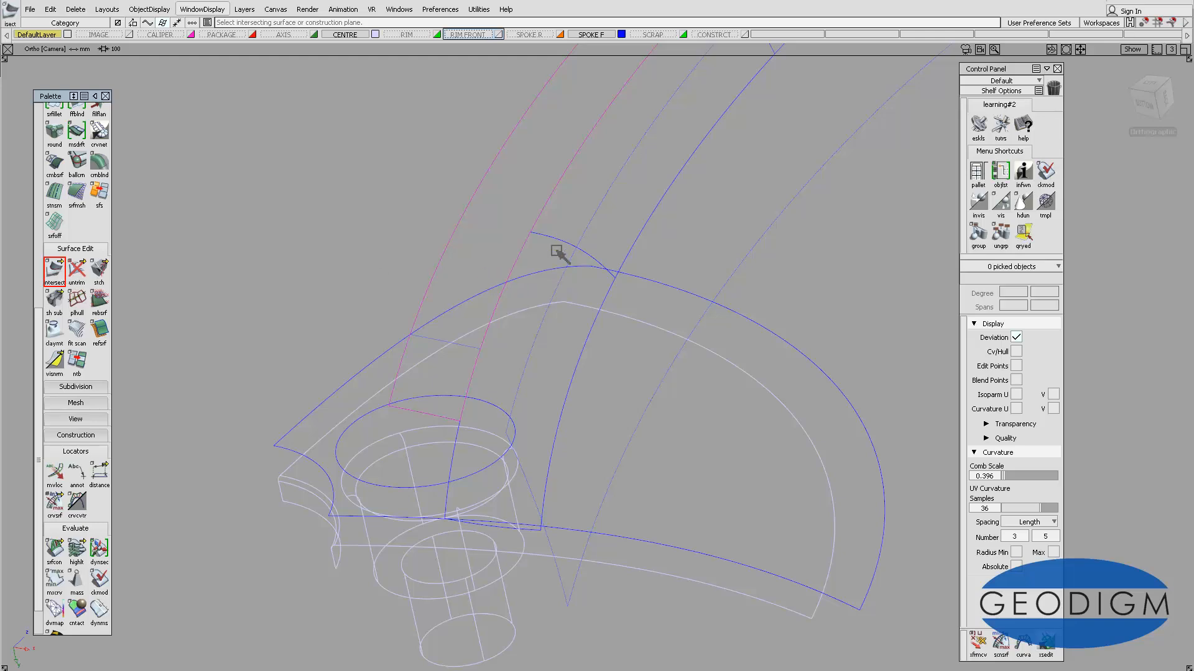
{"action": "left_click", "coordinate": [566, 250]}
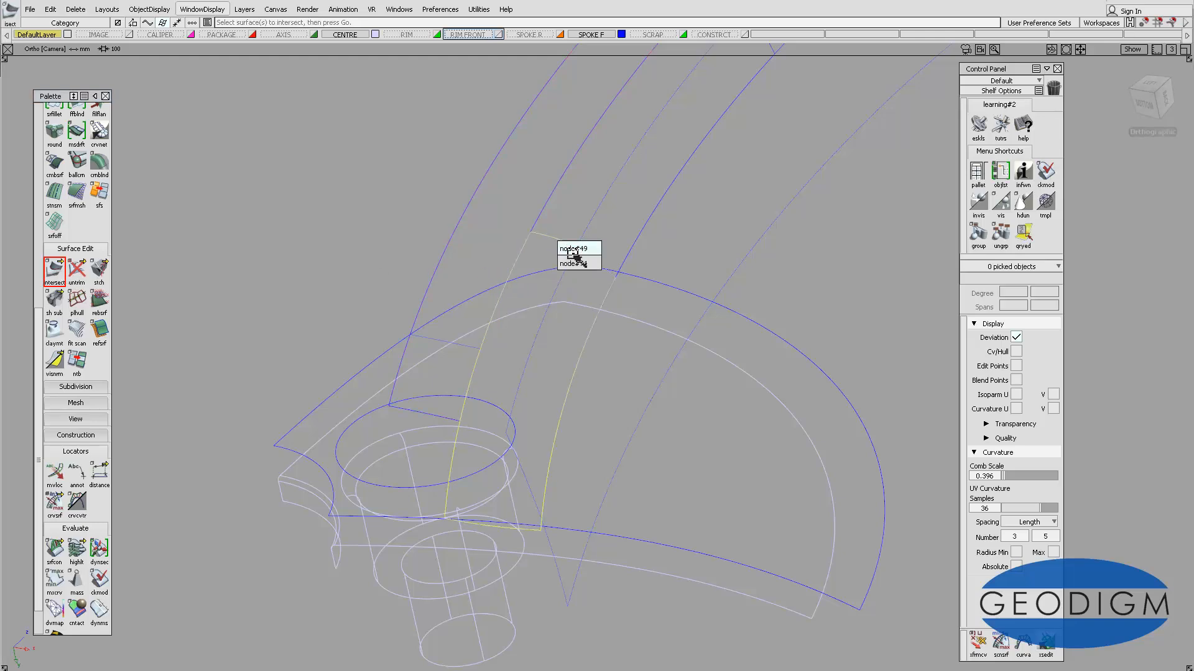
{"action": "left_click", "coordinate": [572, 249]}
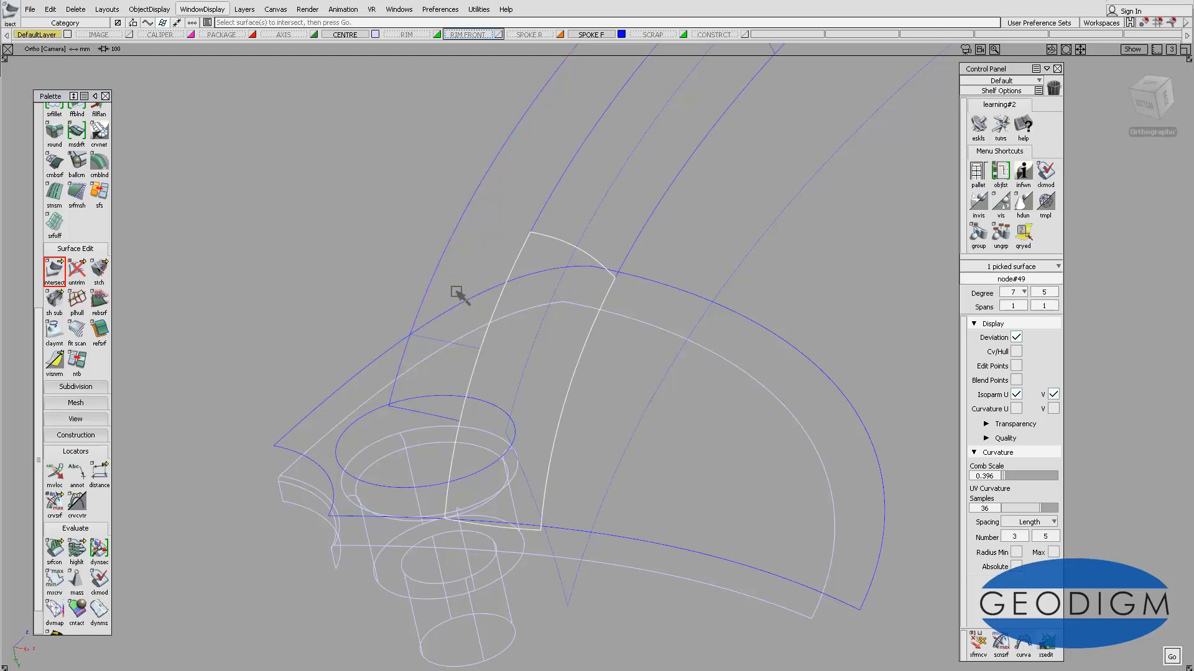
{"action": "key", "text": "Return"}
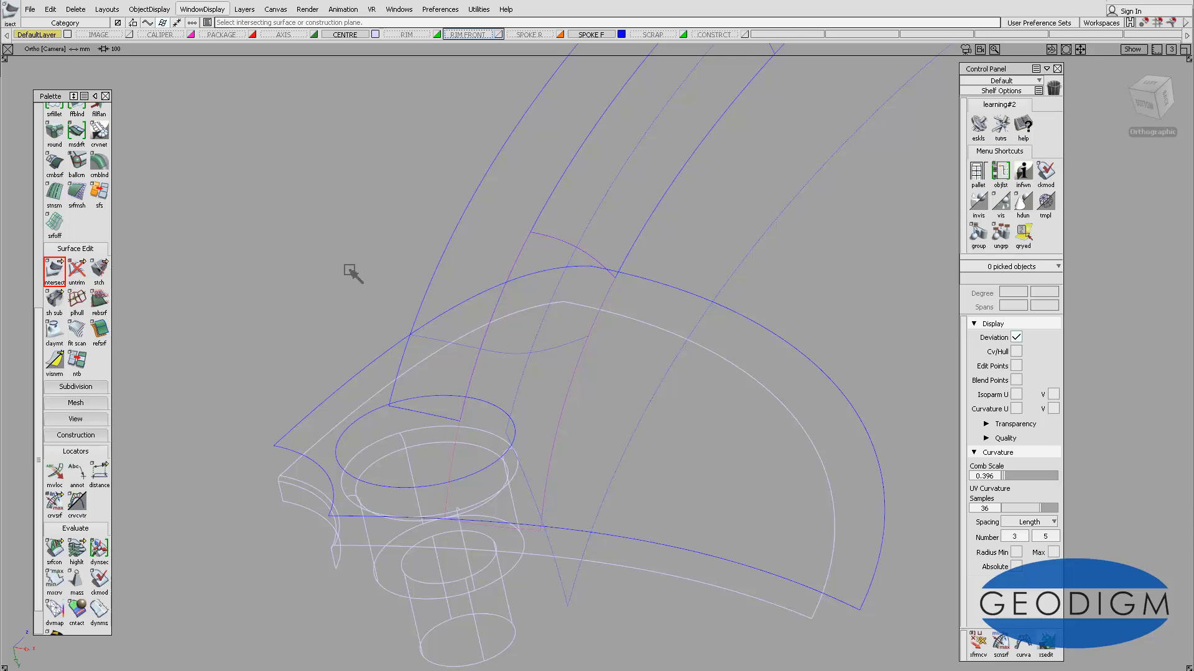
Intersect the spoke's side surface with the offset hub surface to continue the curve on surface
{"action": "left_click", "coordinate": [59, 277]}
{"action": "left_click", "coordinate": [730, 286]}
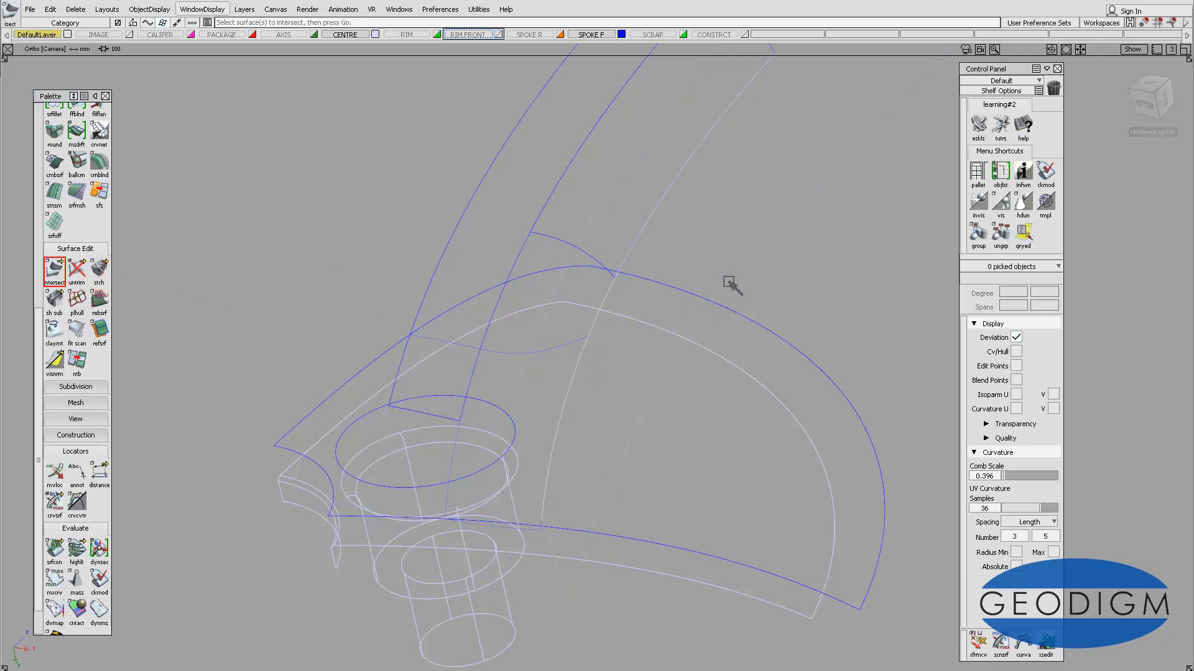
{"action": "left_click", "coordinate": [757, 317]}
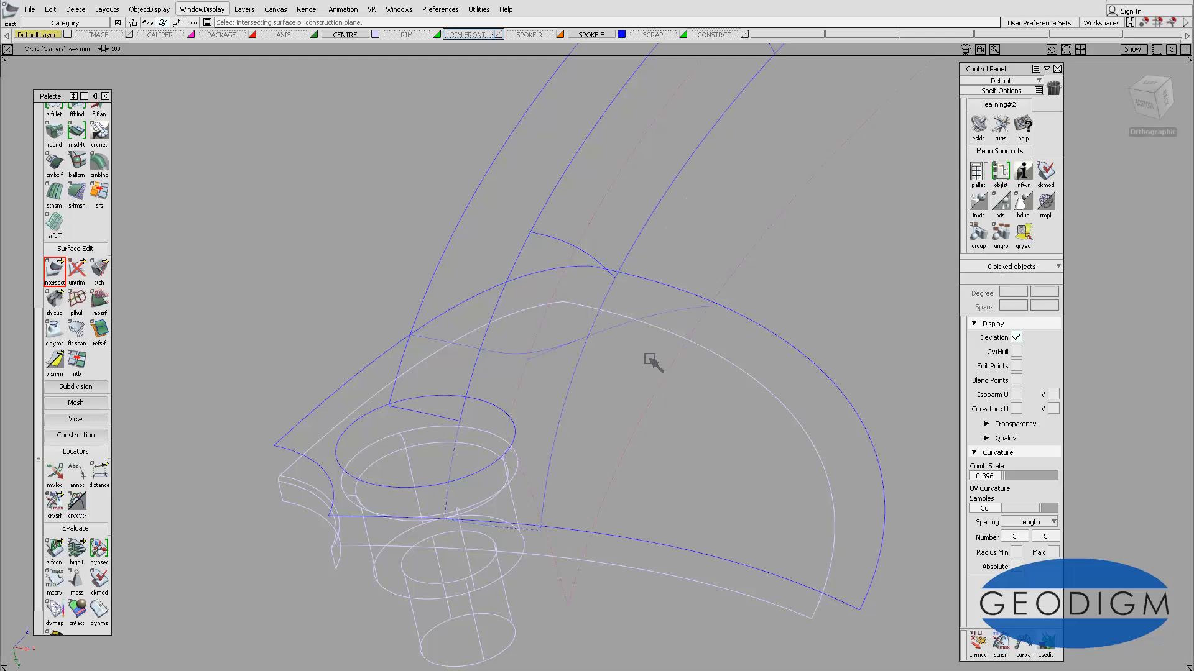
Assign the offset hub surface to the CONSTRCT layer
{"action": "left_click_drag", "start_coordinate": [626, 328], "coordinate": [601, 341], "text": "ctrl+shift"}
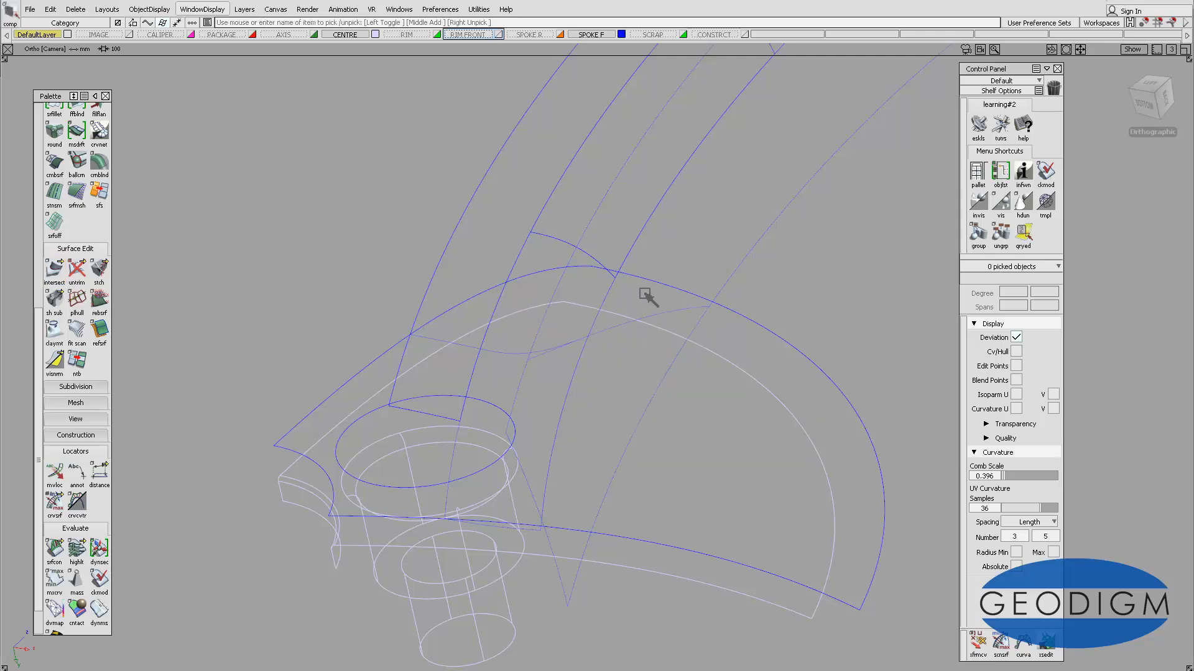
{"action": "left_click", "coordinate": [656, 284]}
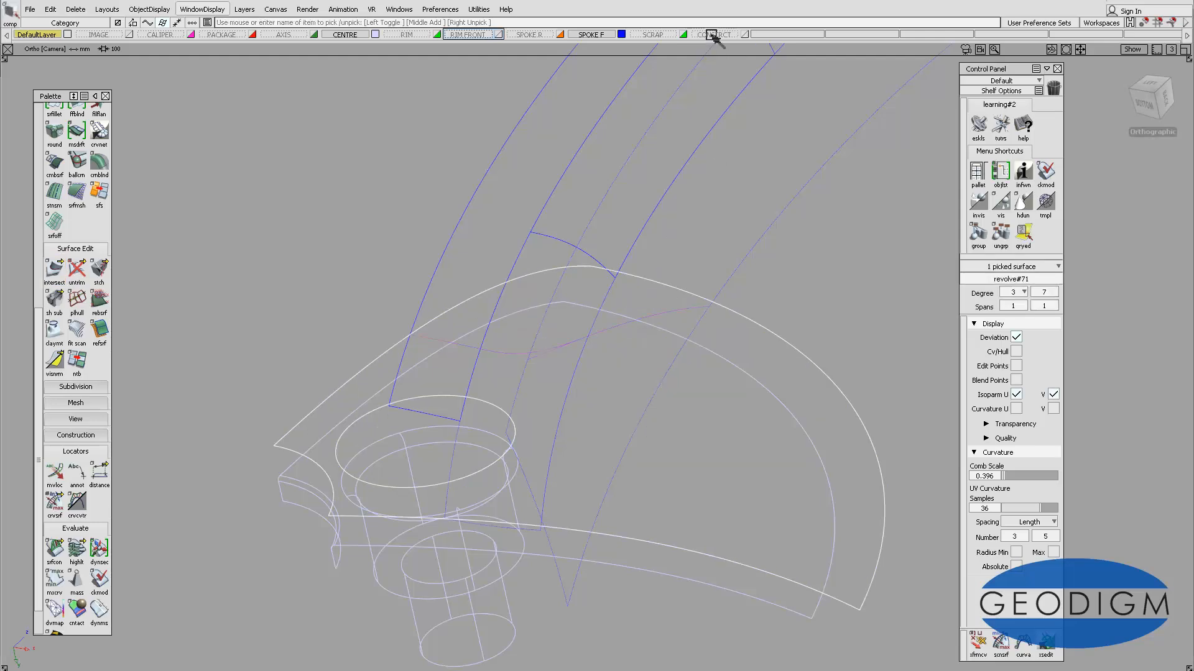
{"action": "right_click", "coordinate": [712, 36]}
{"action": "left_click", "coordinate": [711, 46]}
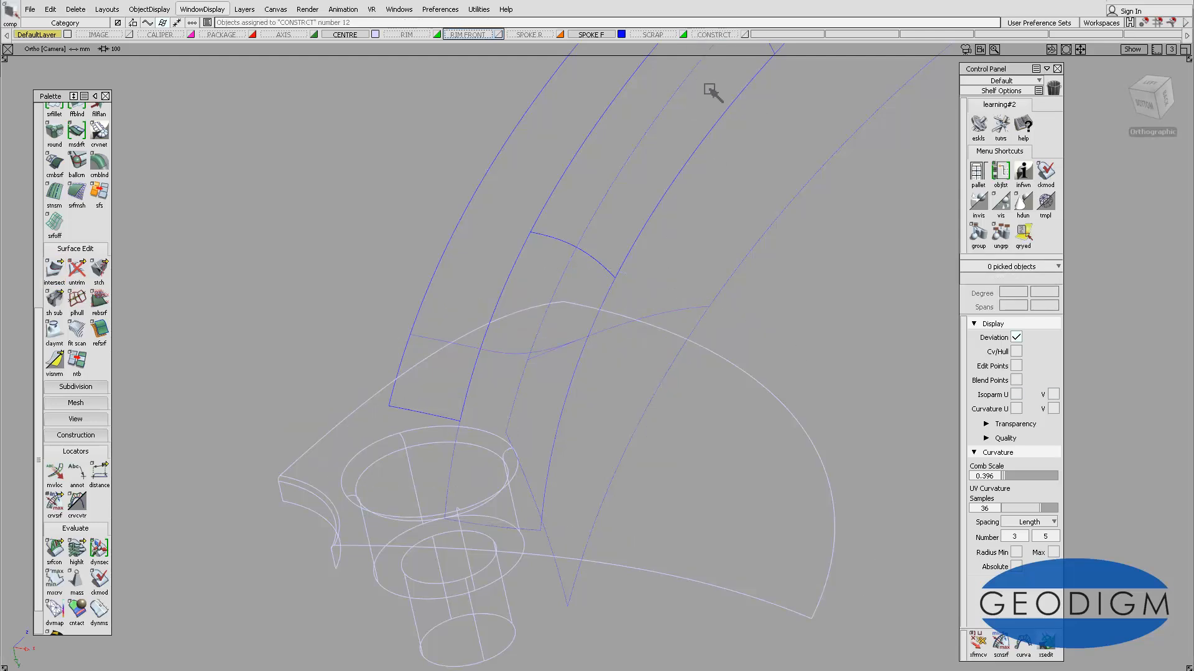
Build a G2 symmetric fillet, with explicit control off, from the curve on the spoke's front surface to the hub surface
{"action": "left_click_drag", "start_coordinate": [617, 384], "coordinate": [637, 339], "text": "alt+shift"}
{"action": "middle_click_drag", "start_coordinate": [633, 335], "coordinate": [632, 323], "text": "alt+shift"}
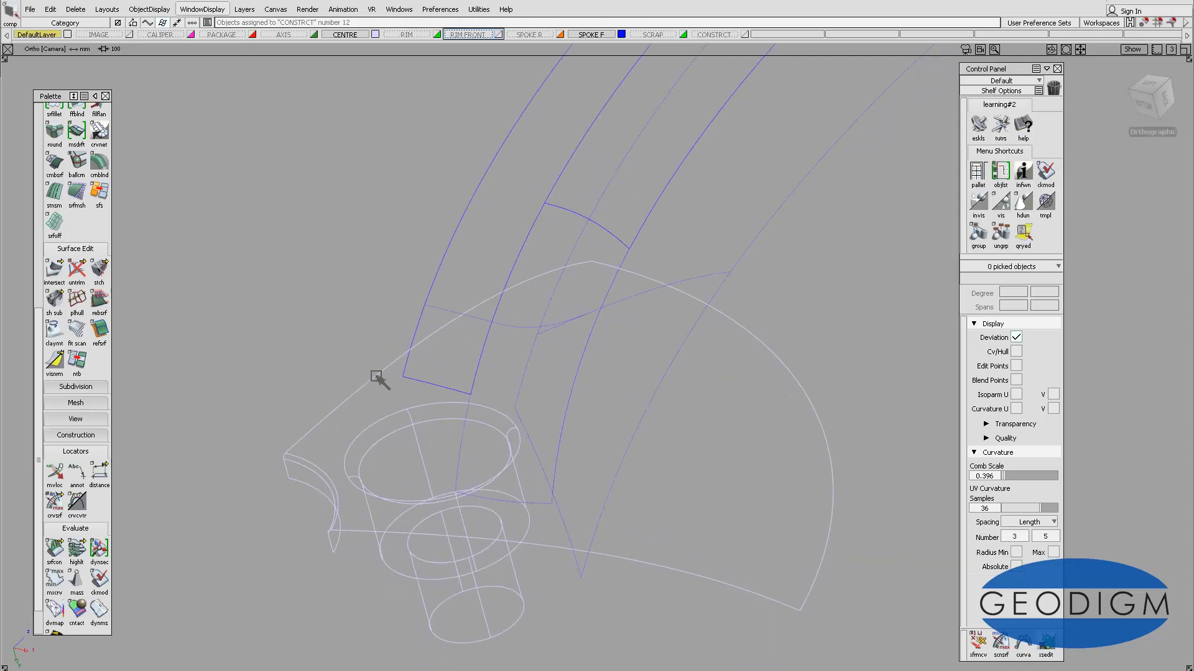
{"action": "left_click_drag", "start_coordinate": [39, 364], "coordinate": [40, 247]}
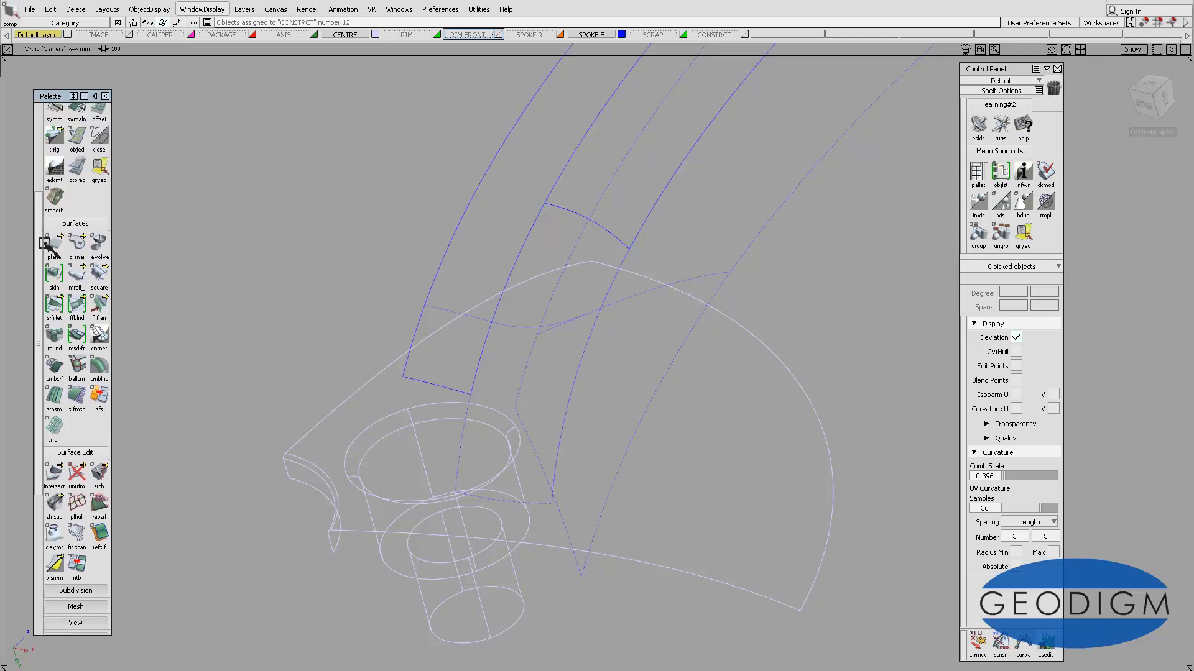
{"action": "left_click", "coordinate": [56, 308]}
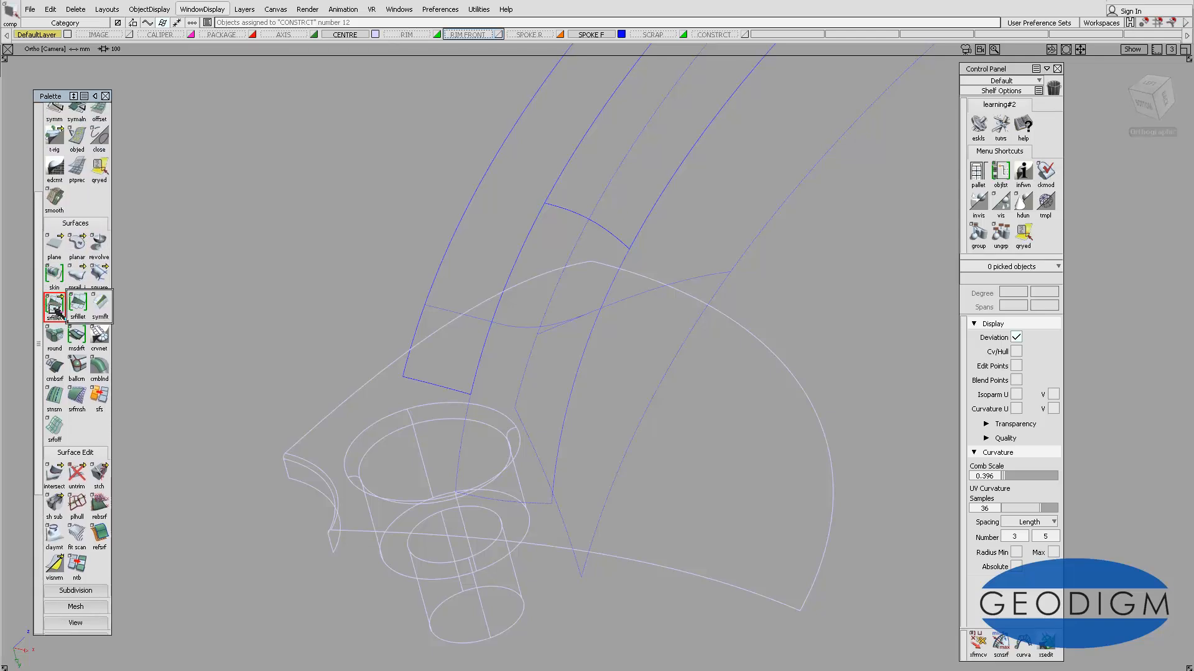
{"action": "left_click", "coordinate": [99, 304]}
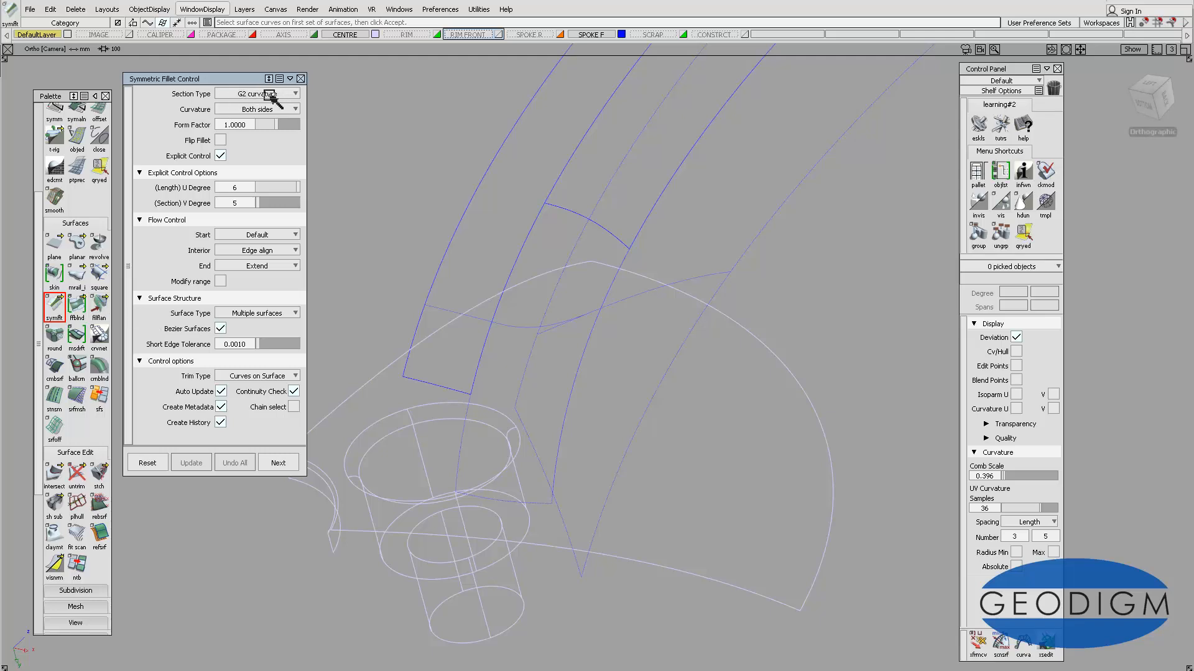
{"action": "left_click", "coordinate": [220, 156]}
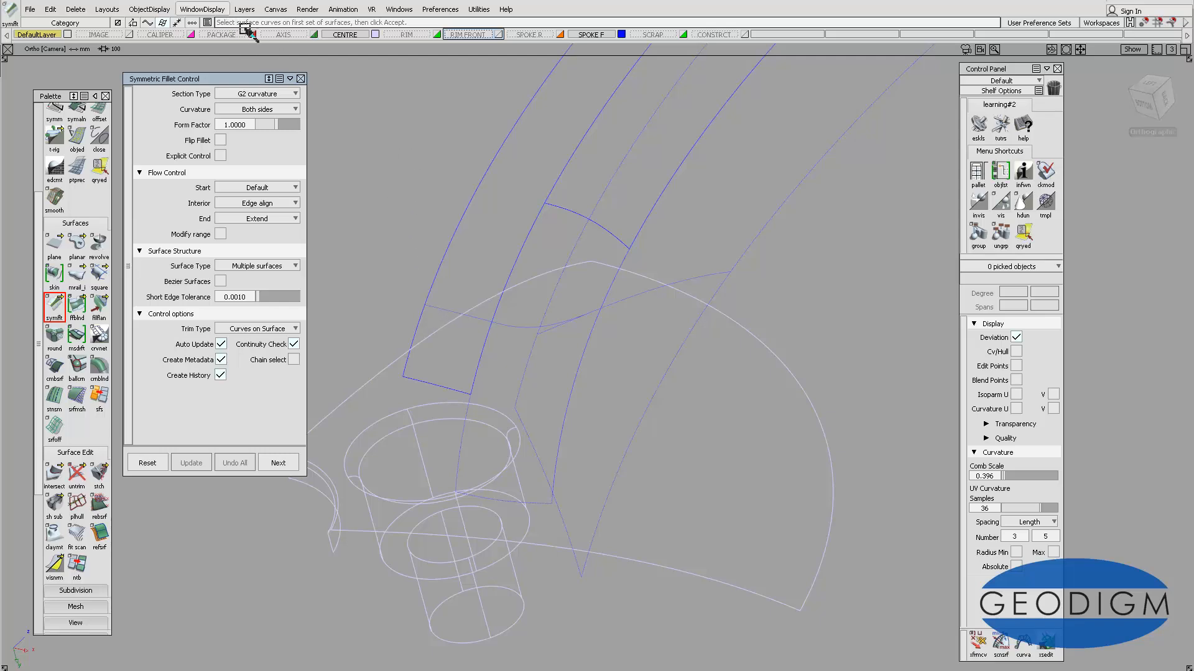
{"action": "left_click", "coordinate": [440, 308]}
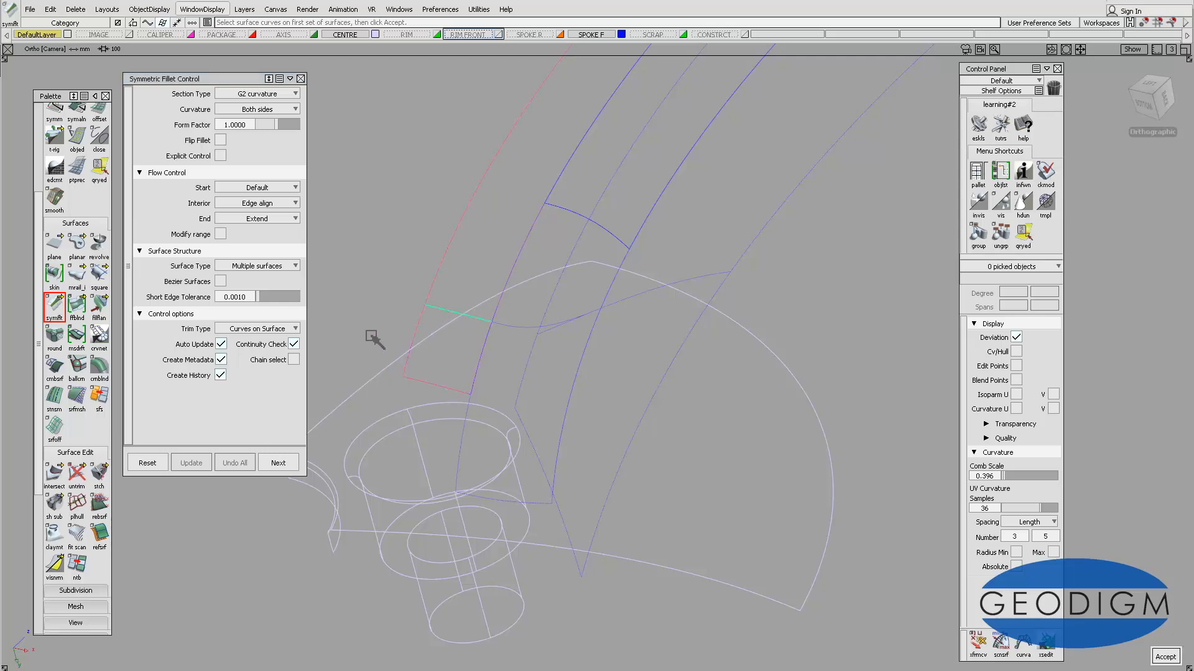
{"action": "key", "text": "space"}
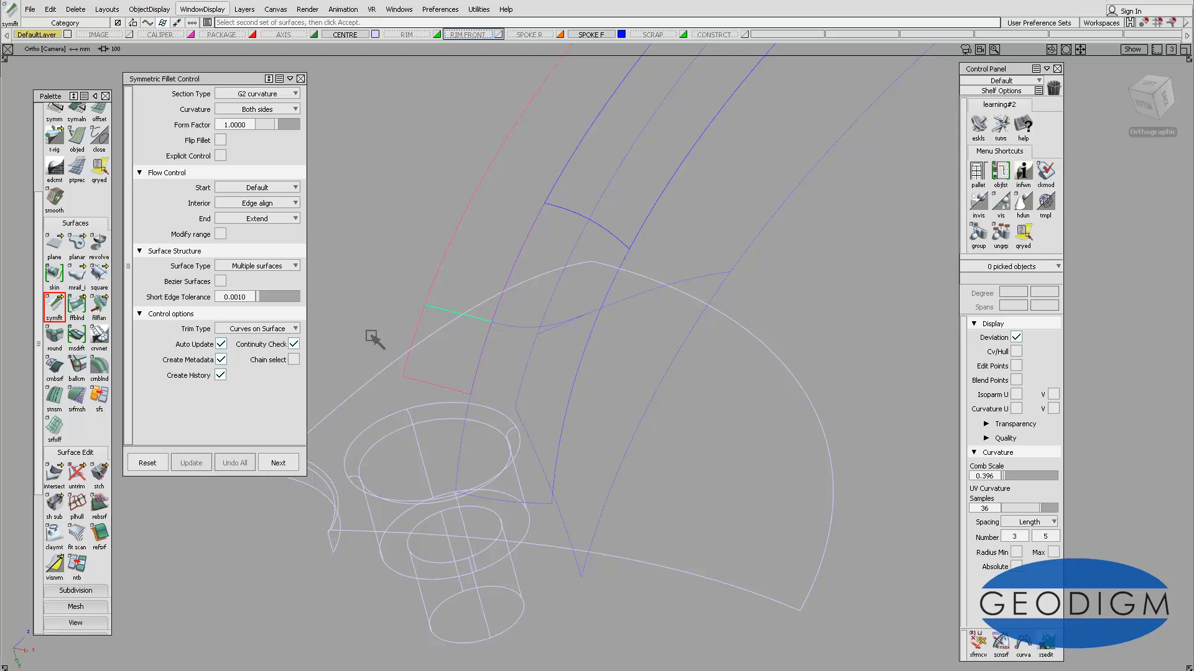
{"action": "left_click", "coordinate": [381, 373]}
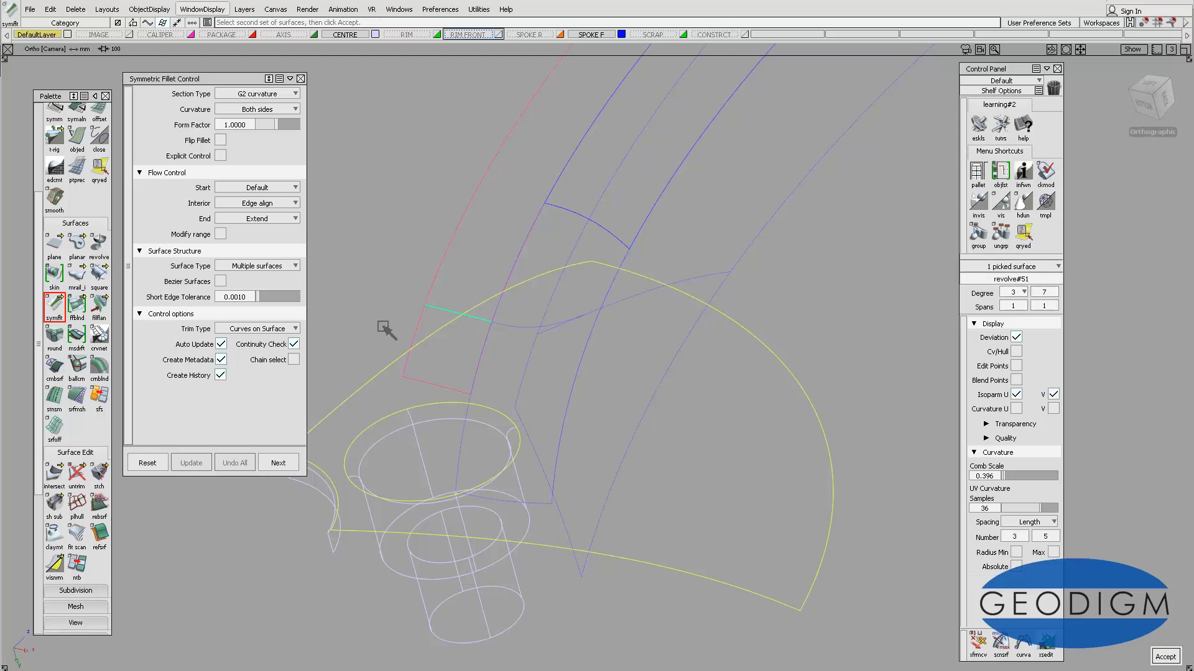
{"action": "key", "text": "space"}
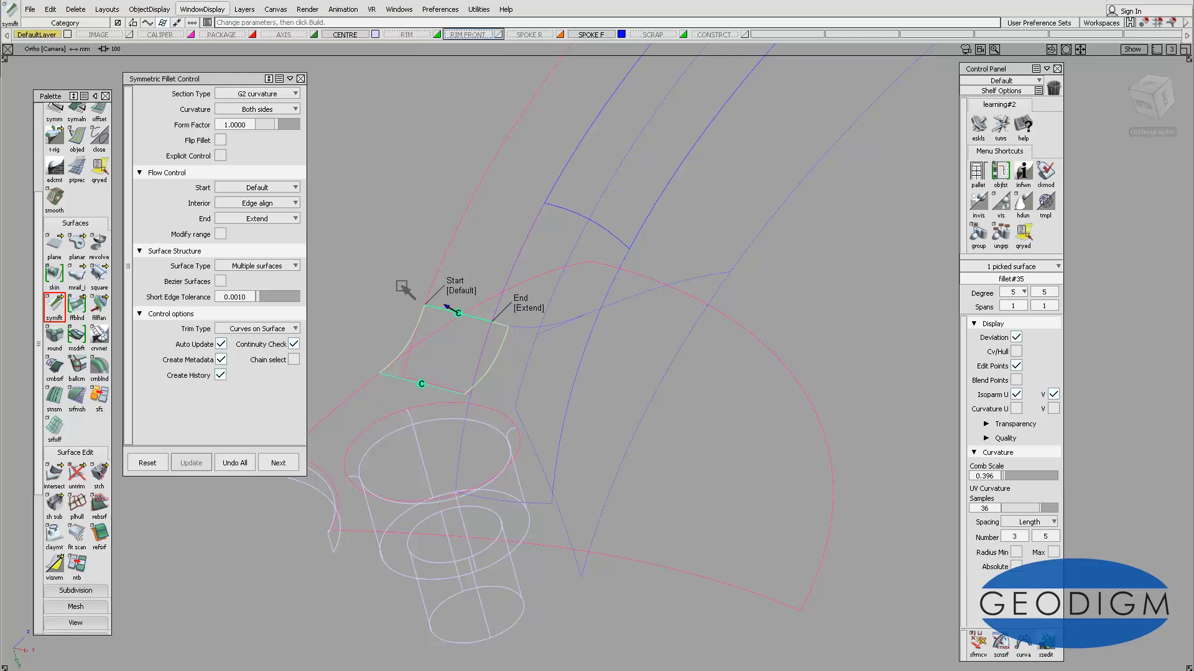
Set the front fillet's trim type to Curves on Surface, display its CVs and hulls, and finish it
{"action": "left_click_drag", "start_coordinate": [427, 258], "coordinate": [409, 272], "text": "alt+shift"}
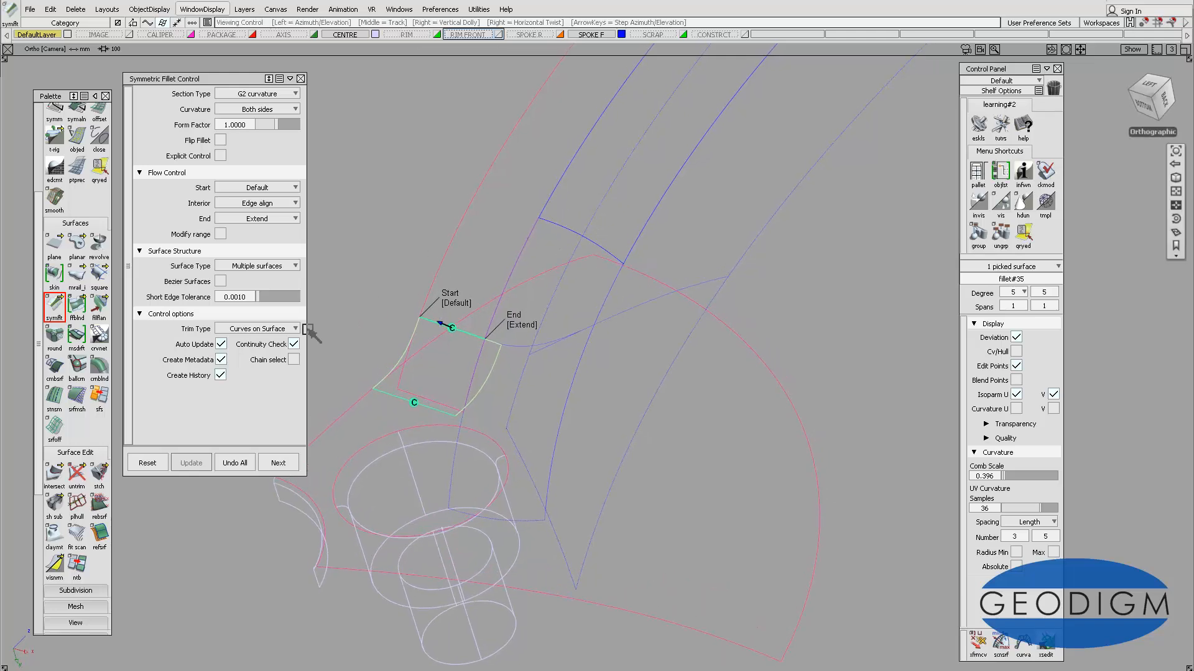
{"action": "left_click", "coordinate": [267, 332]}
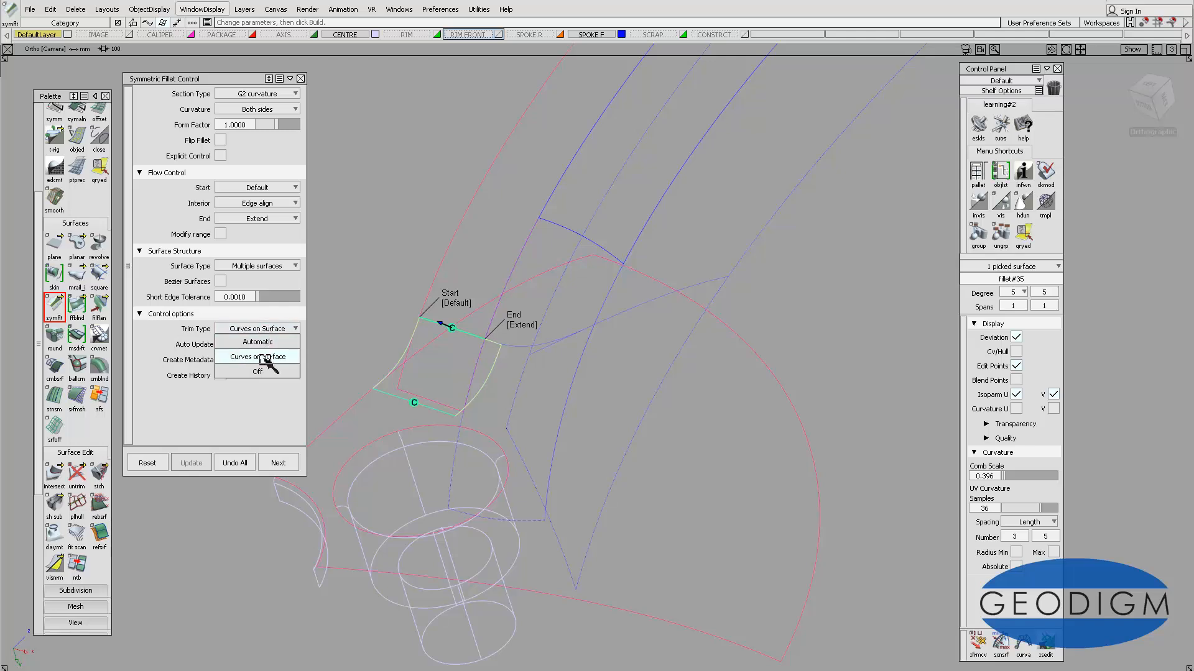
{"action": "left_click", "coordinate": [266, 359]}
{"action": "middle_click_drag", "start_coordinate": [423, 308], "coordinate": [476, 263], "text": "alt+shift"}
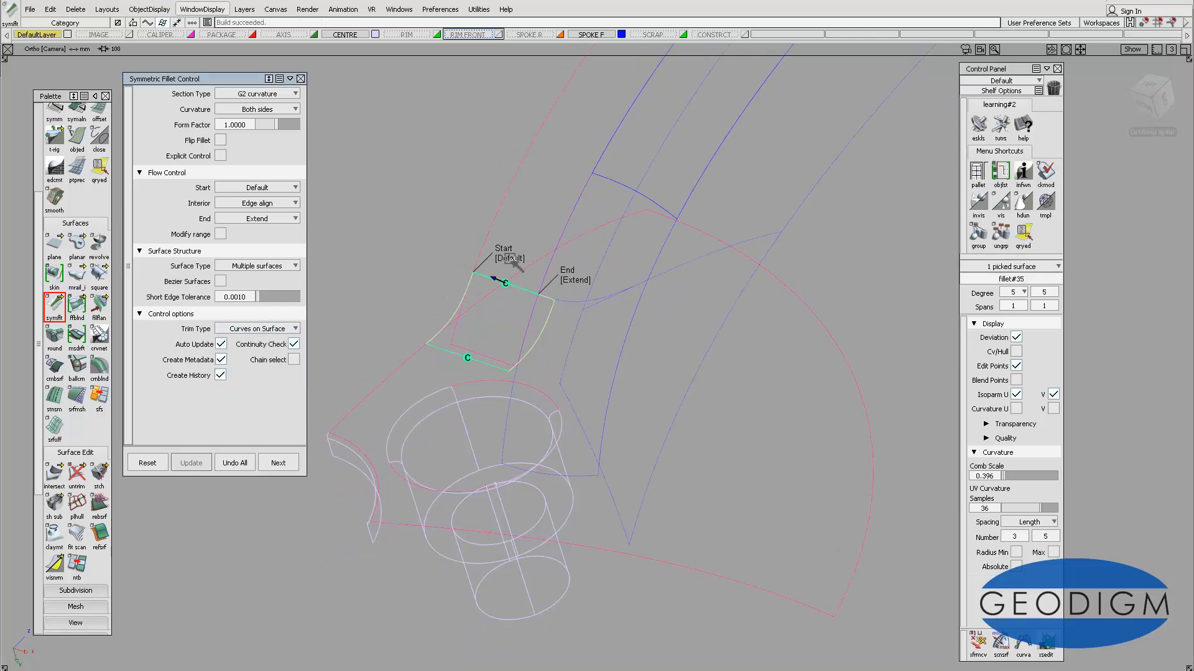
{"action": "left_click", "coordinate": [1014, 353]}
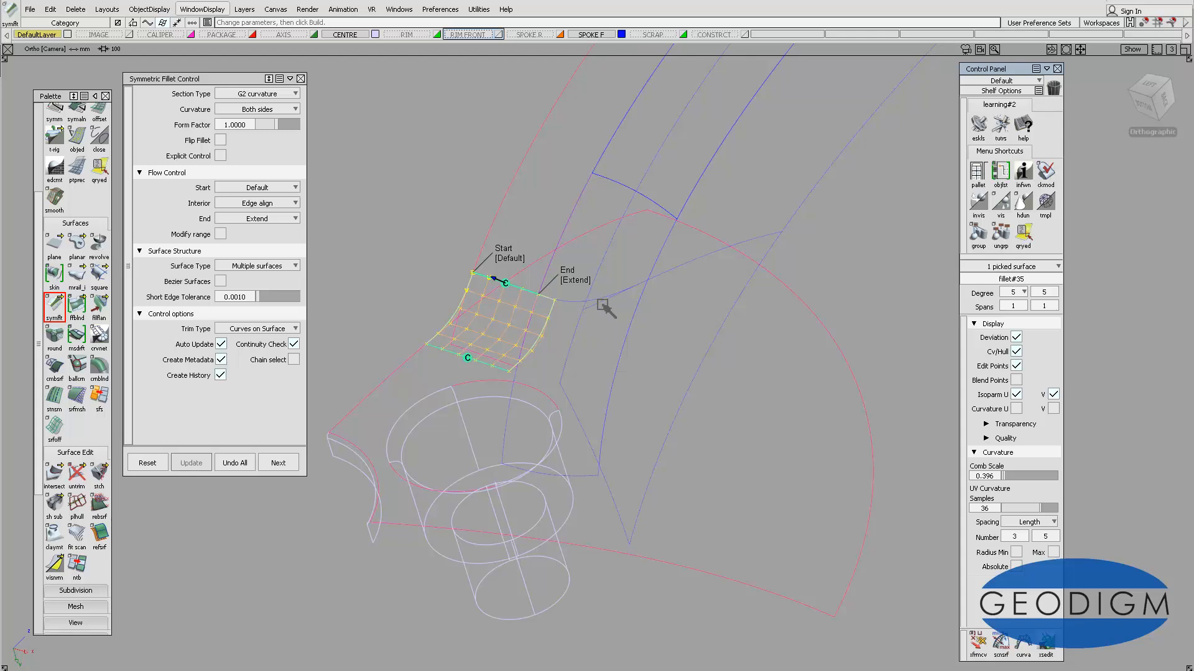
{"action": "left_click", "coordinate": [280, 462]}
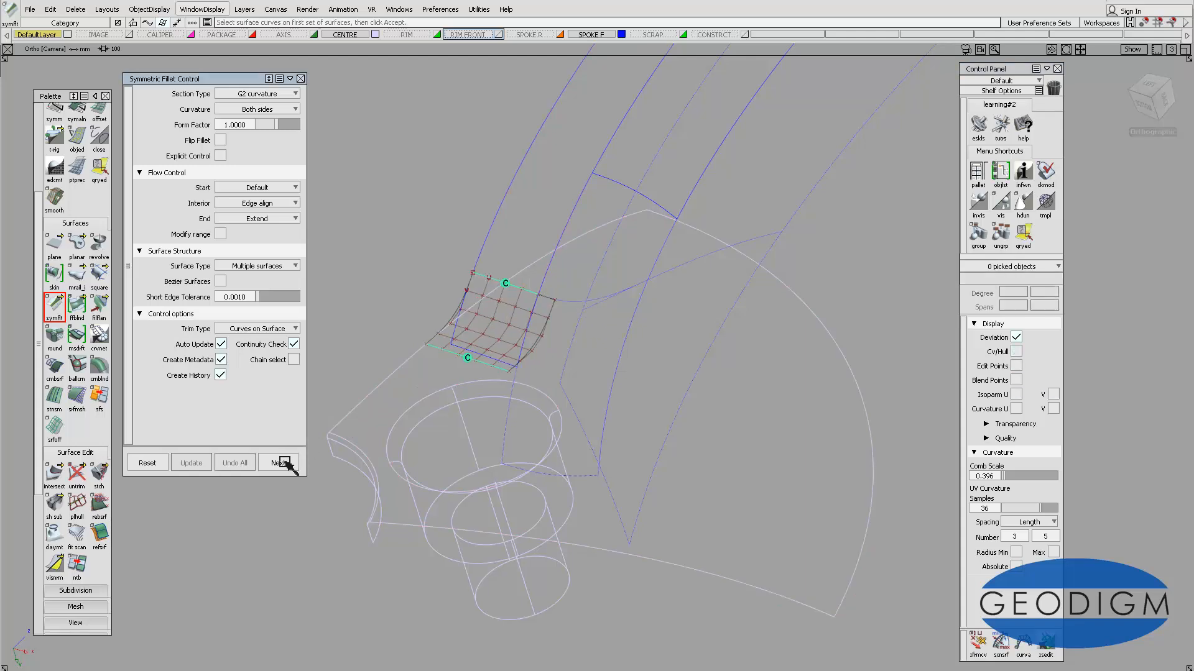
Build a G2 symmetric fillet from the curve on the spoke's side surface to the hub surface
{"action": "left_click", "coordinate": [682, 268]}
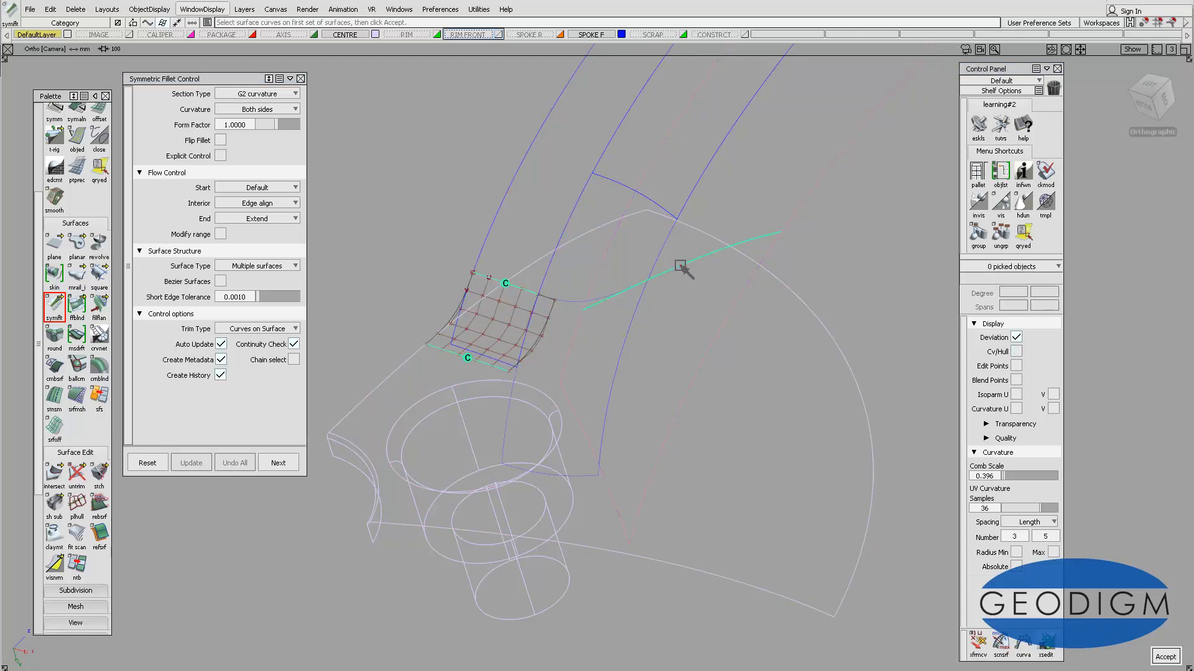
{"action": "key", "text": "space"}
{"action": "left_click", "coordinate": [787, 286]}
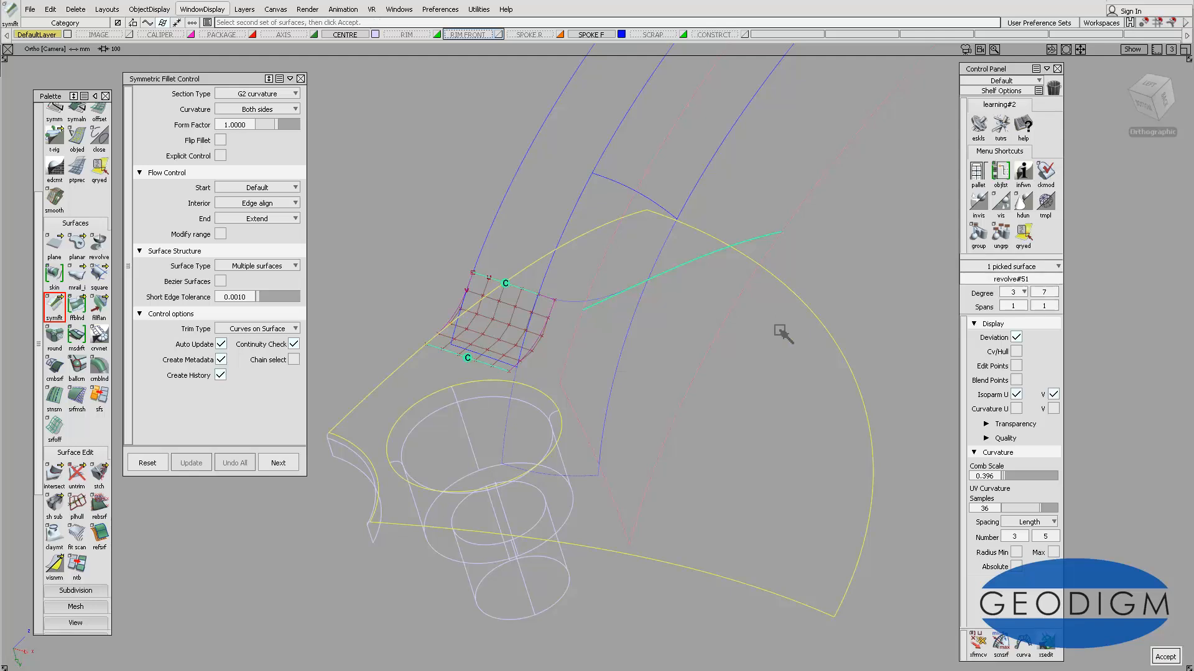
{"action": "key", "text": "space"}
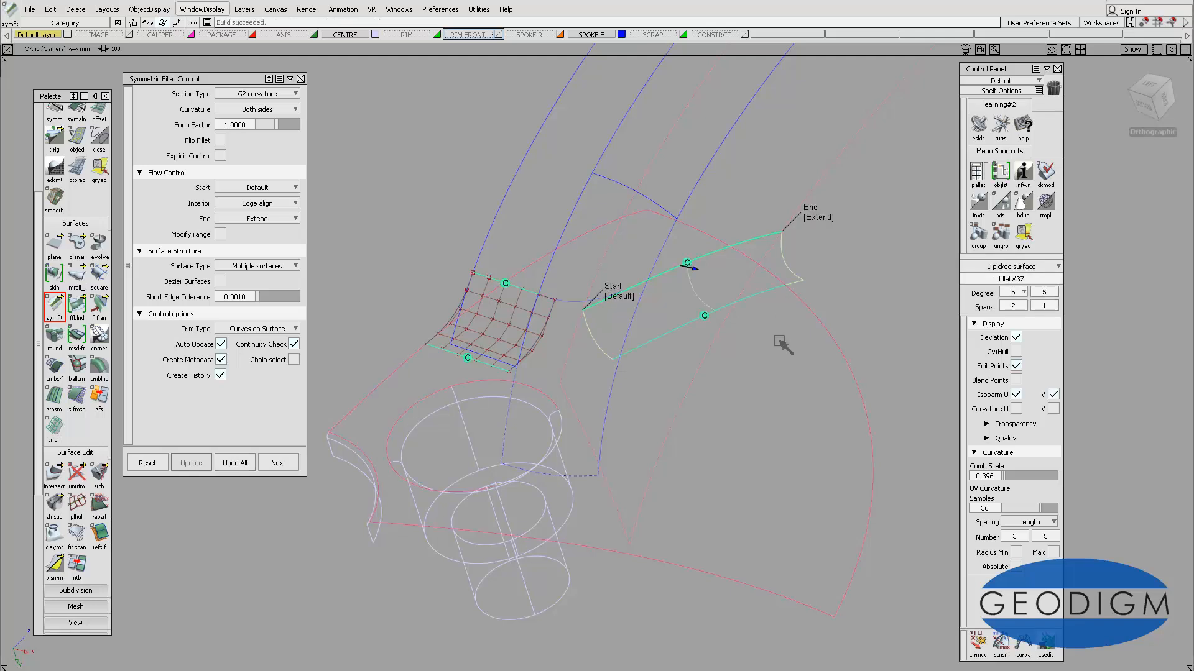
Display the side fillet's CVs and hulls and turn on explicit control with a U degree of 6
{"action": "left_click", "coordinate": [1015, 351]}
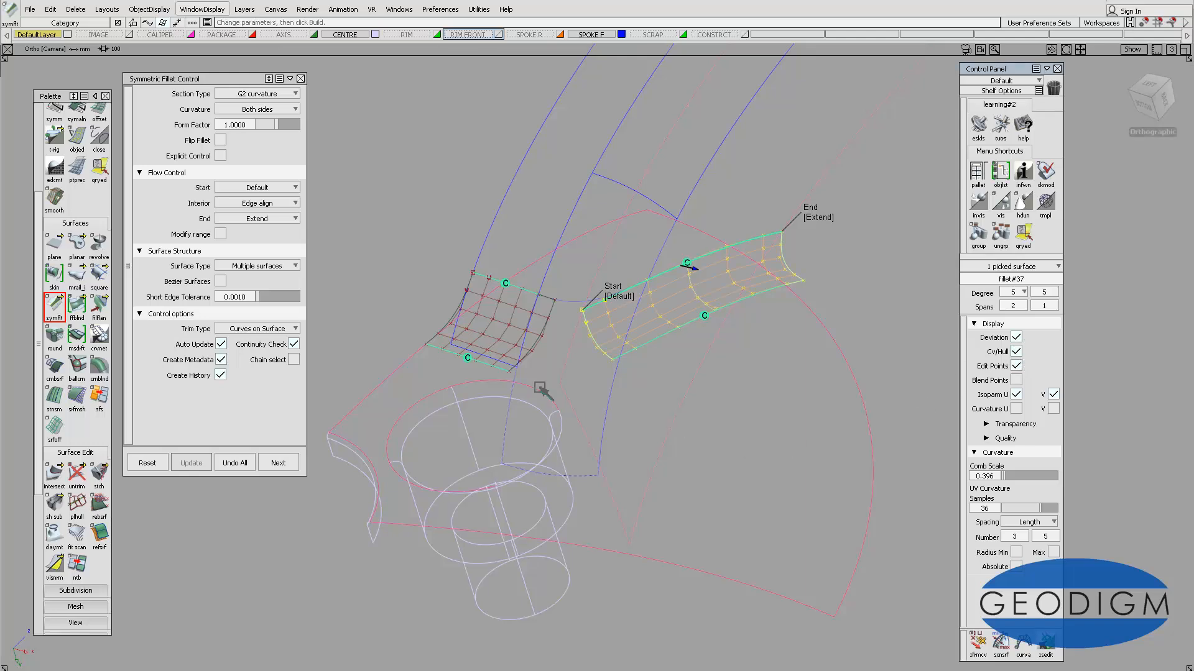
{"action": "left_click", "coordinate": [220, 157]}
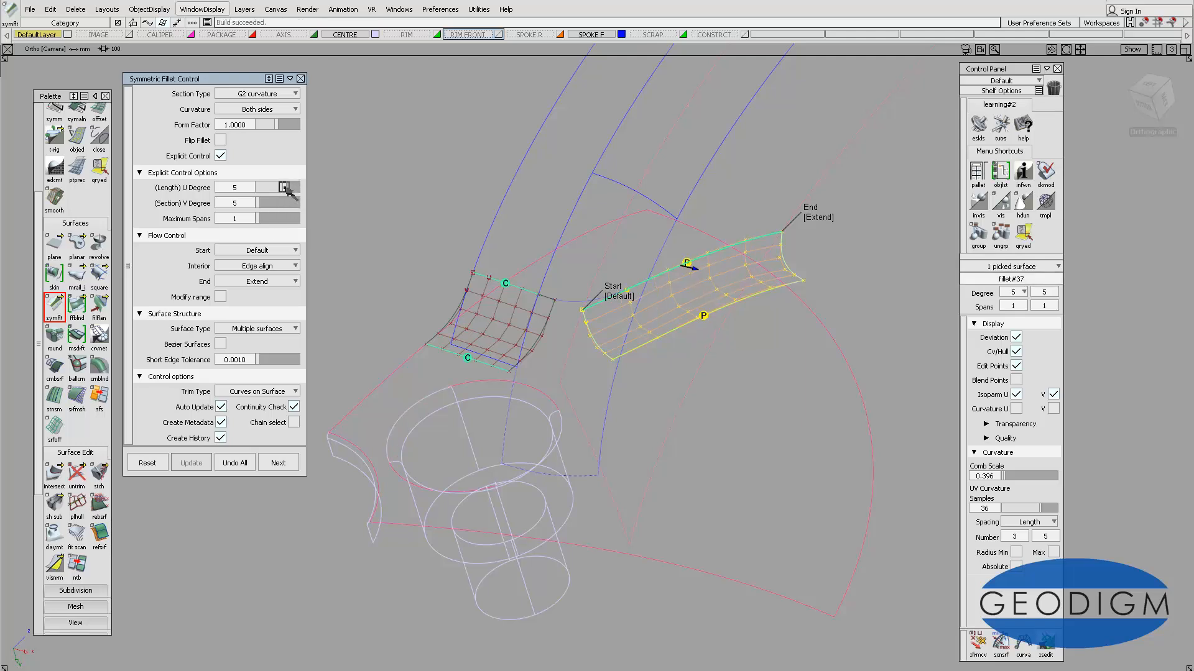
{"action": "left_click", "coordinate": [292, 187]}
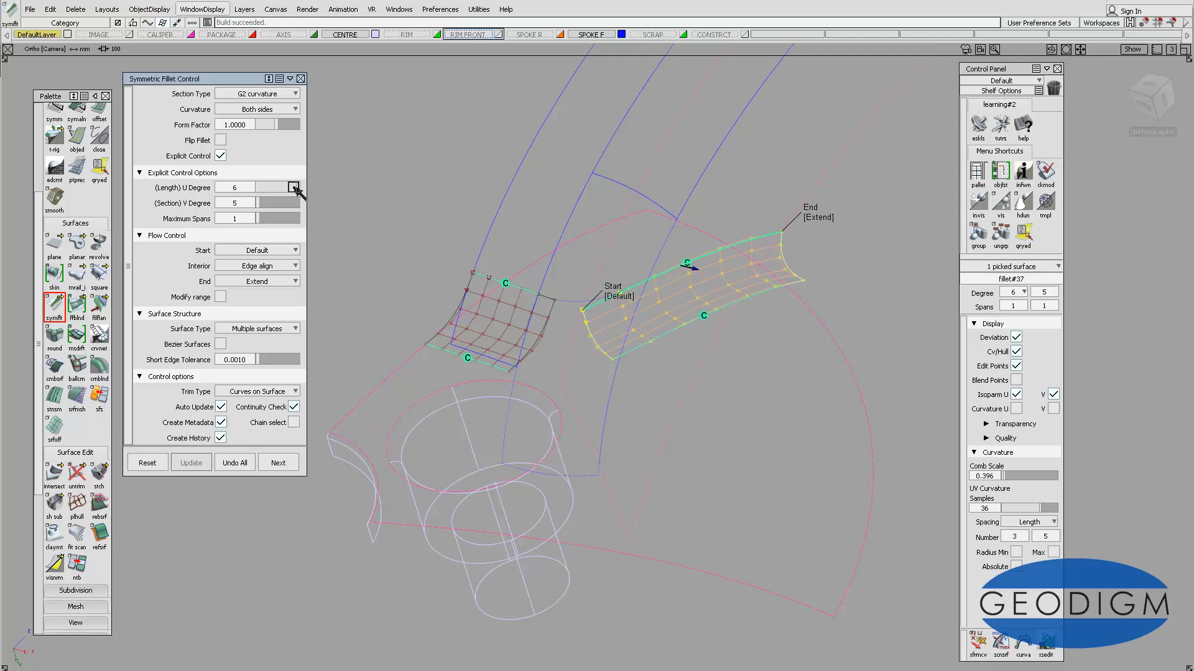
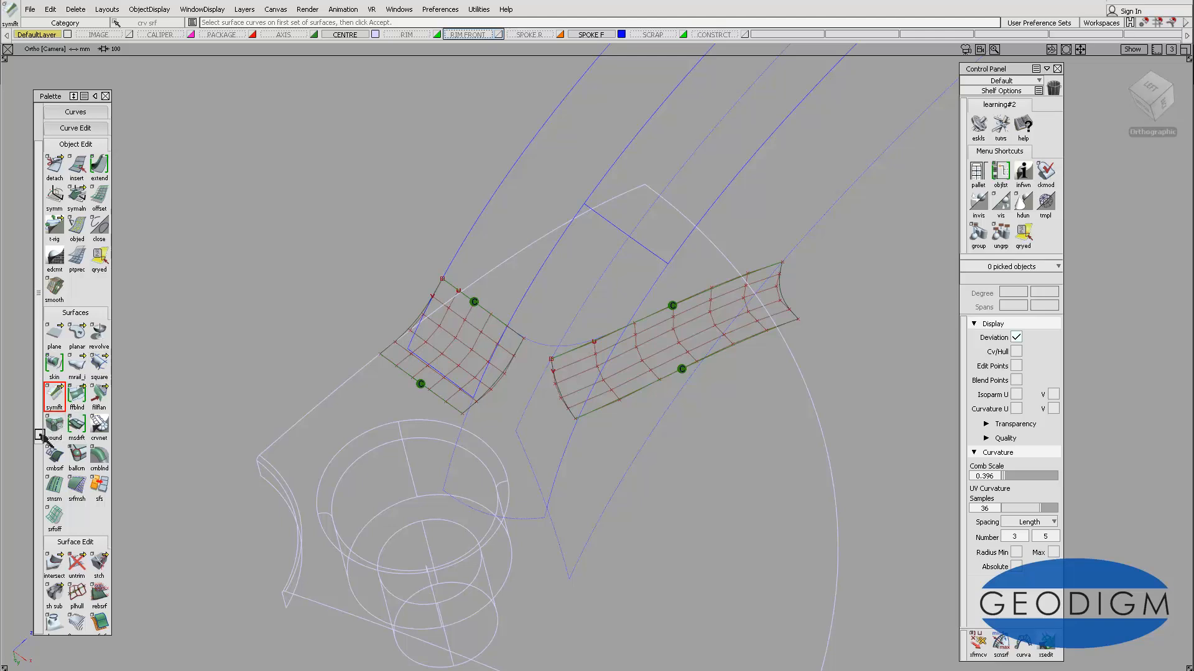
Turn off 3D trimming and trim the rounded spoke surface back to its curve on surface, removing the part nearest the hub
{"action": "left_click_drag", "start_coordinate": [39, 436], "coordinate": [39, 566]}
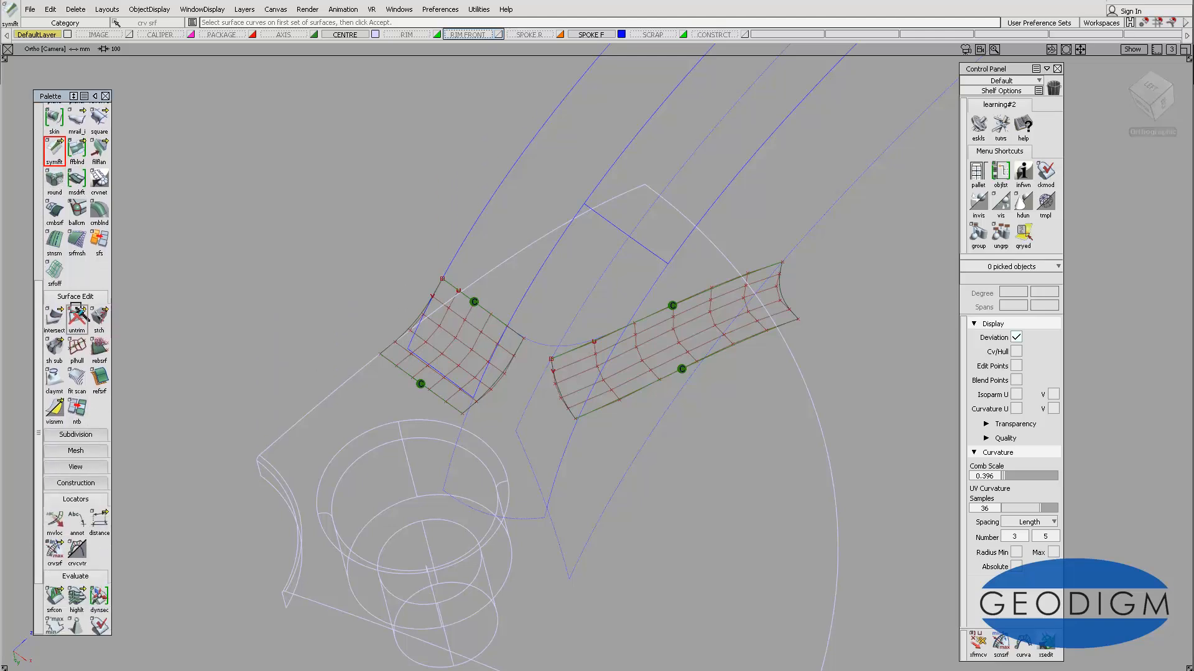
{"action": "left_click_drag", "start_coordinate": [79, 316], "coordinate": [103, 319]}
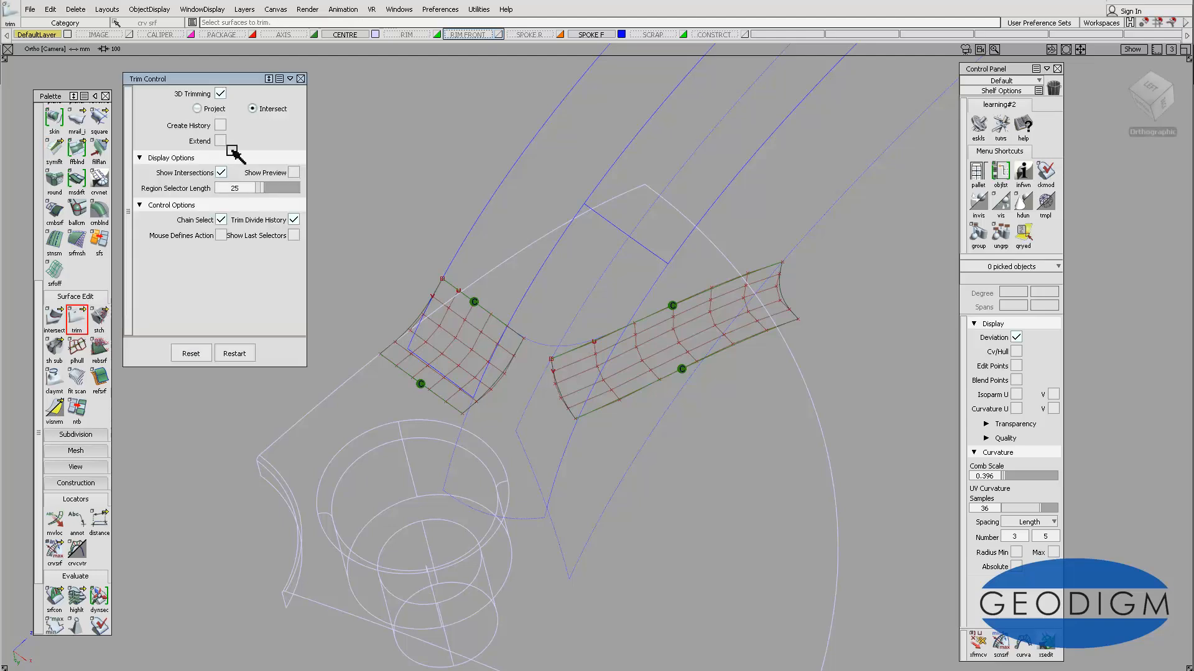
{"action": "left_click", "coordinate": [221, 94]}
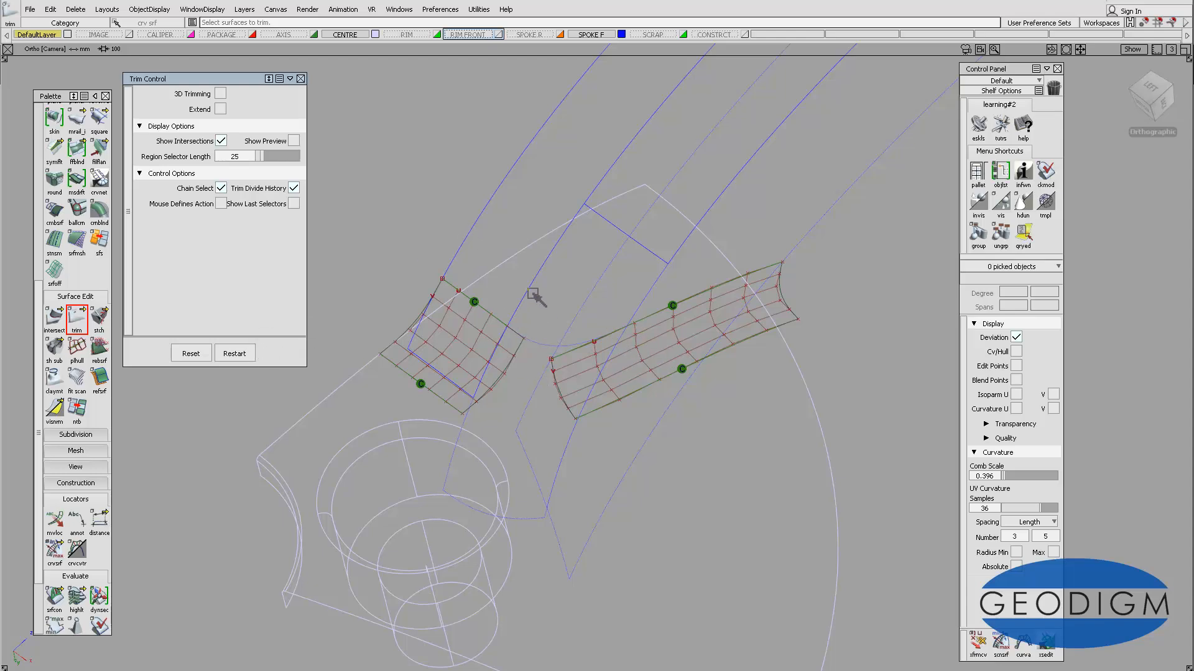
{"action": "left_click", "coordinate": [546, 273]}
{"action": "left_click", "coordinate": [557, 278]}
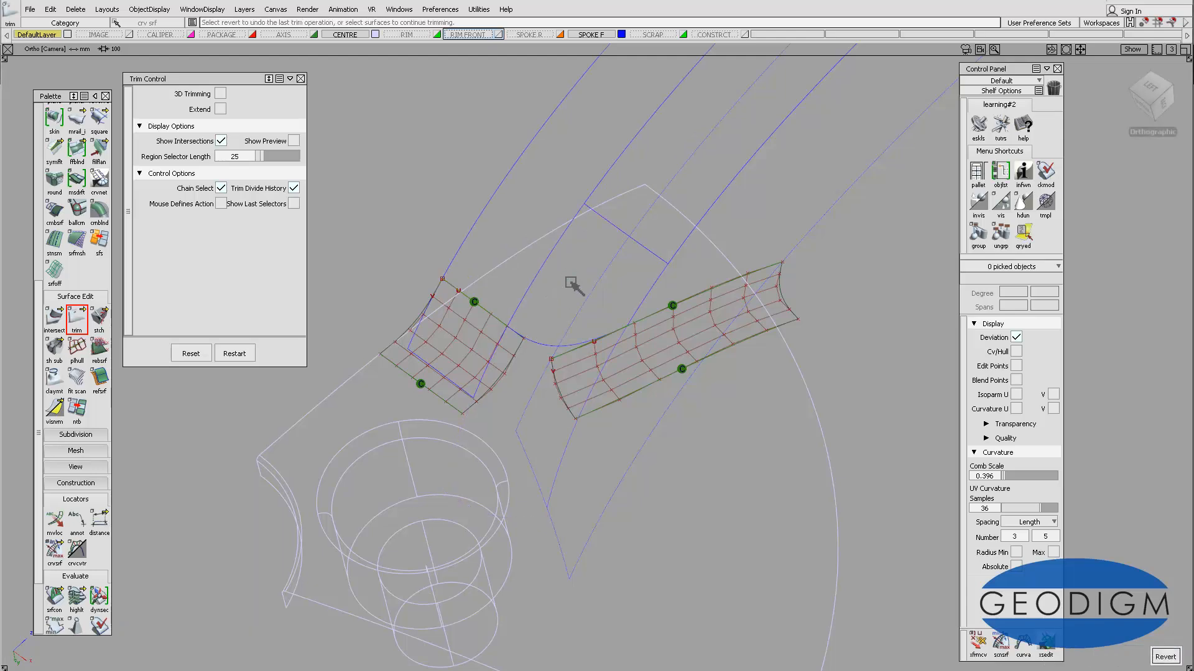
Trim convert the trimmed rounded surface to U degree 7 and V degree 5 with single spans, keeping the original
{"action": "left_click", "coordinate": [78, 318]}
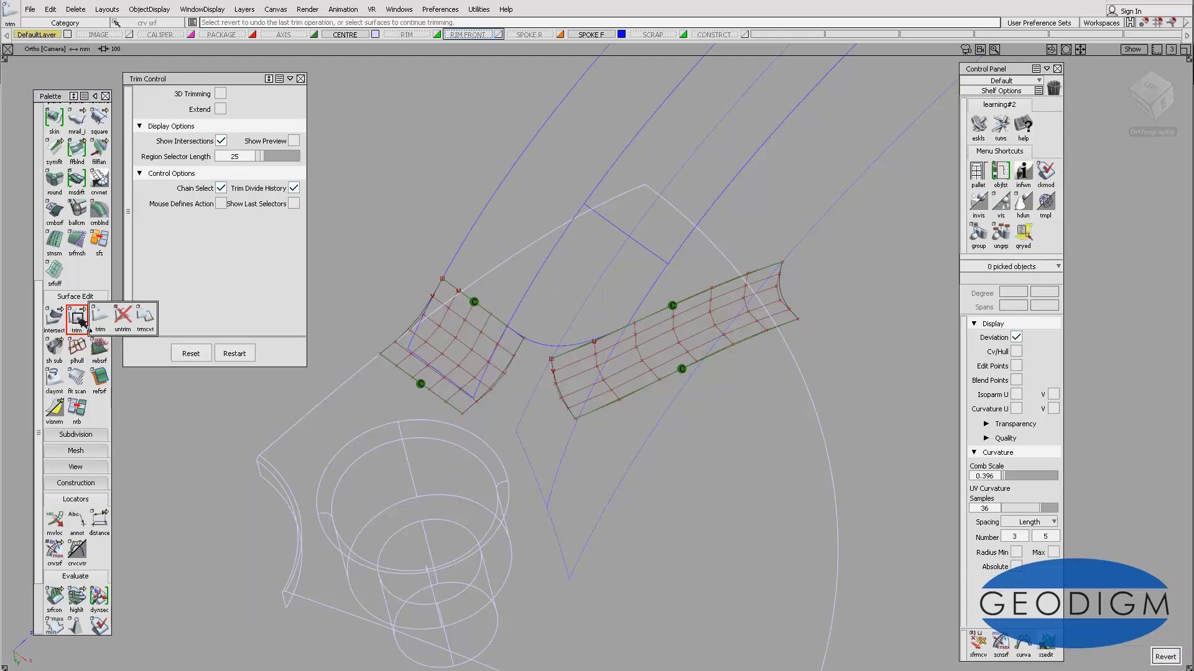
{"action": "left_click_drag", "start_coordinate": [80, 321], "coordinate": [146, 319]}
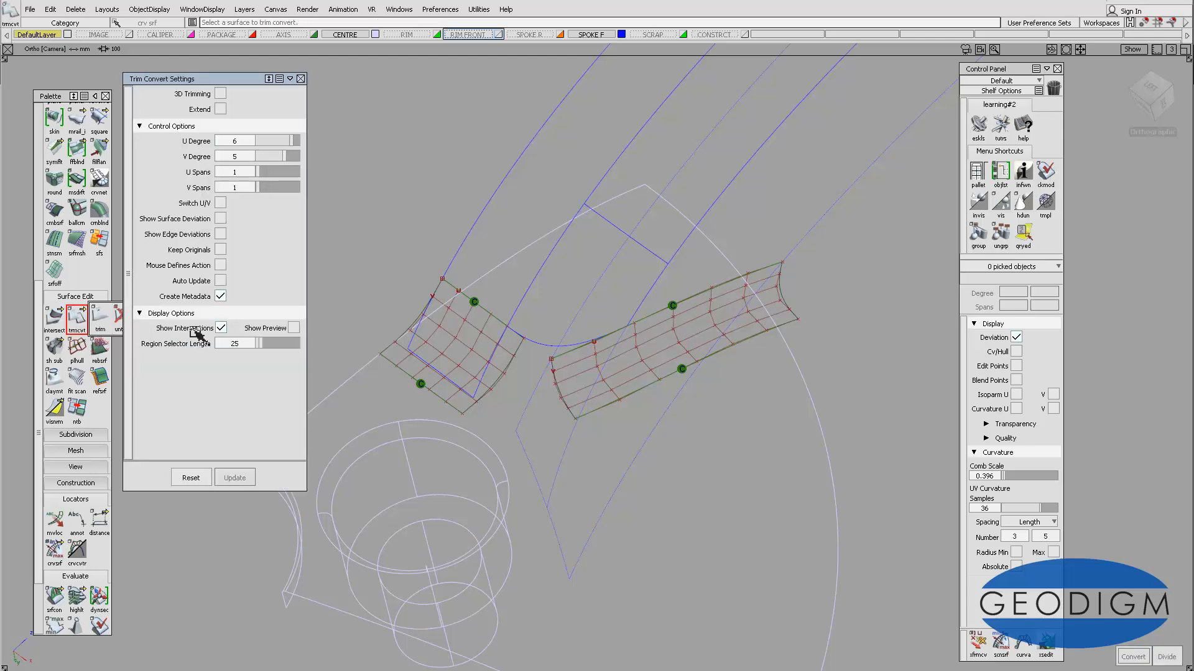
{"action": "left_click", "coordinate": [221, 250]}
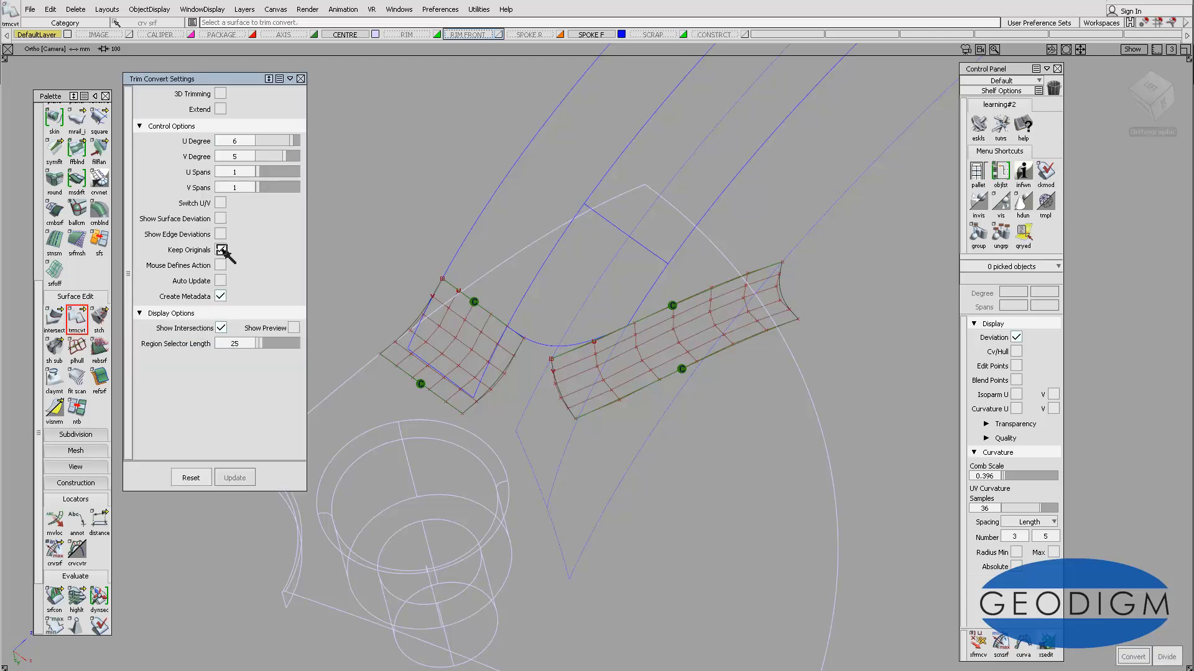
{"action": "left_click", "coordinate": [536, 346]}
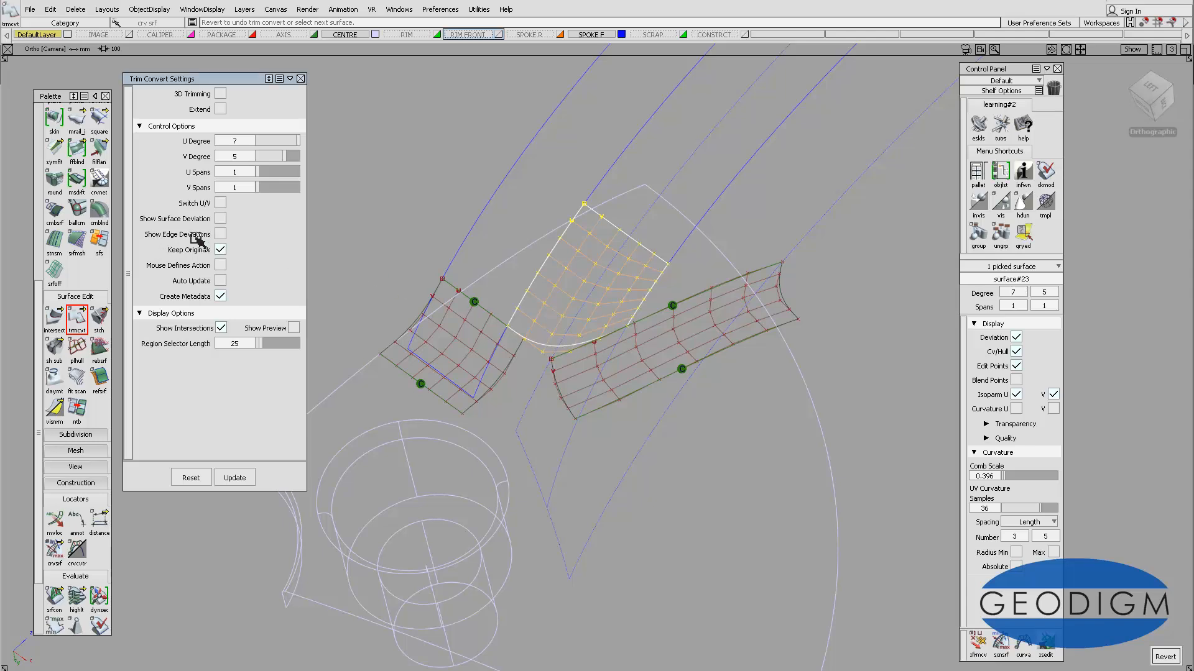
Show edge deviations on the converted surface, turn on Auto Update and set its V degree to 6
{"action": "left_click", "coordinate": [221, 234]}
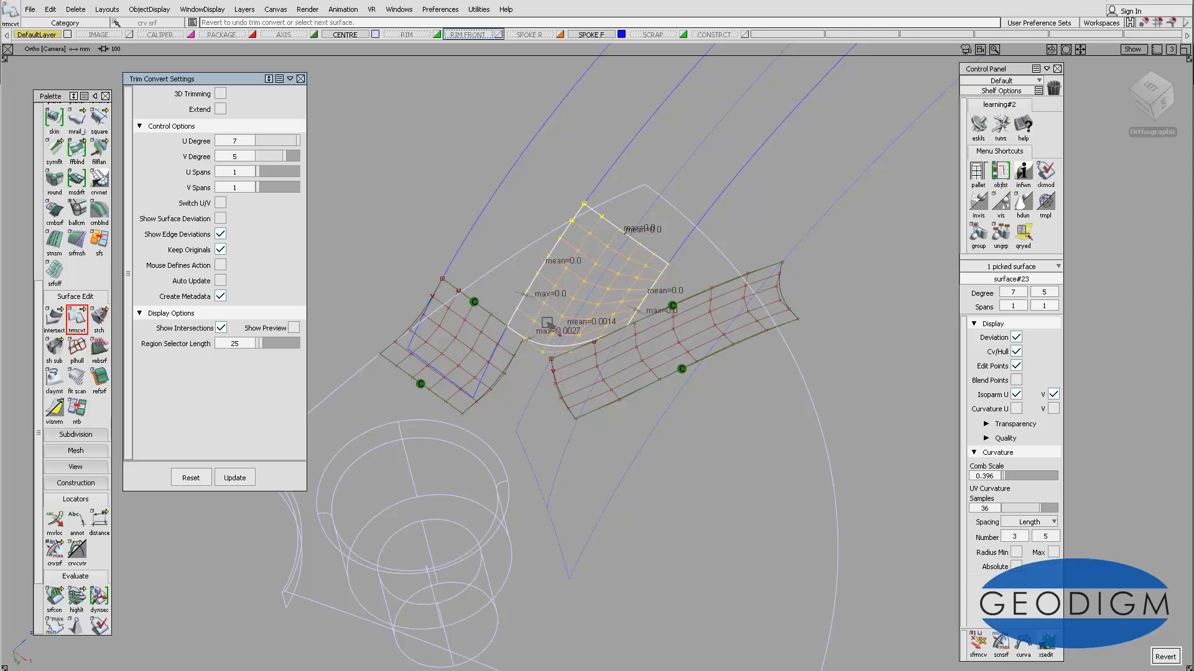
{"action": "left_click", "coordinate": [225, 281]}
{"action": "left_click_drag", "start_coordinate": [279, 162], "coordinate": [291, 155]}
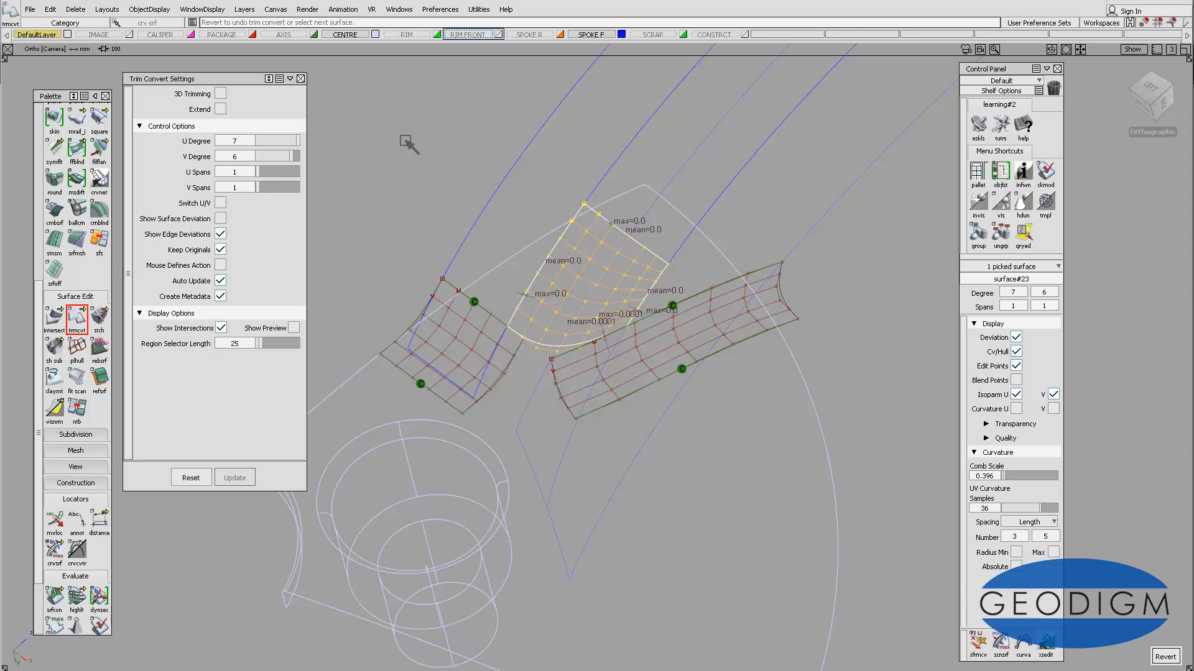
{"action": "left_click", "coordinate": [301, 79]}
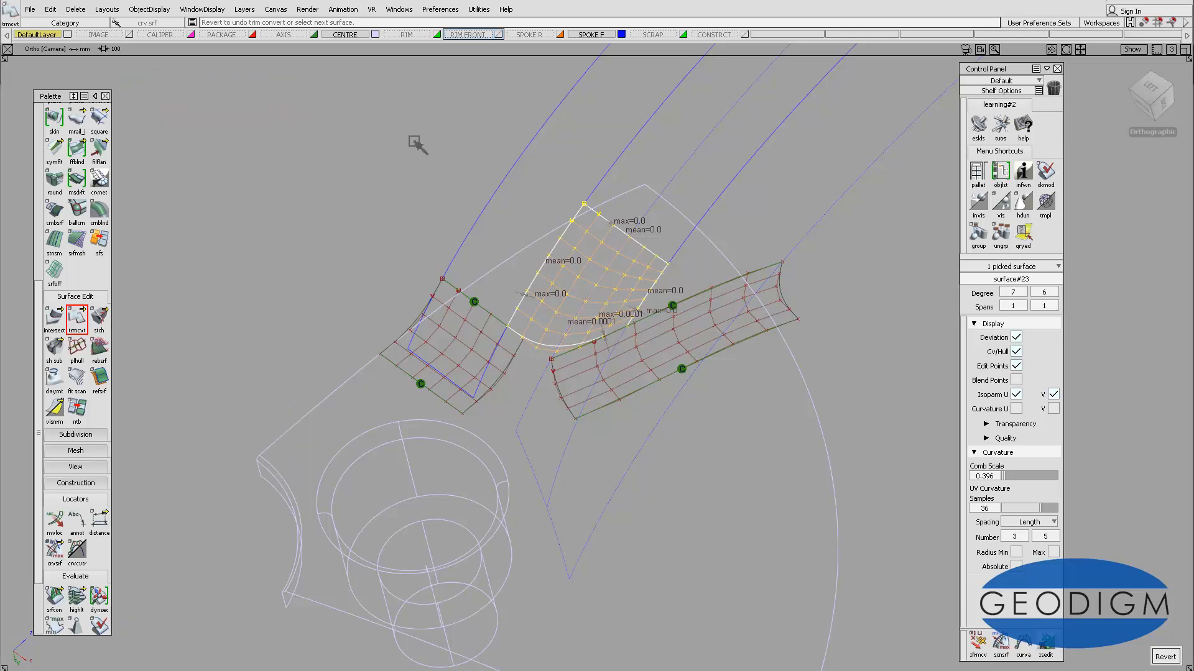
Delete all locators from the fillets and the converted surface, and return to object picking
{"action": "left_click", "coordinate": [75, 9]}
{"action": "left_click", "coordinate": [96, 70]}
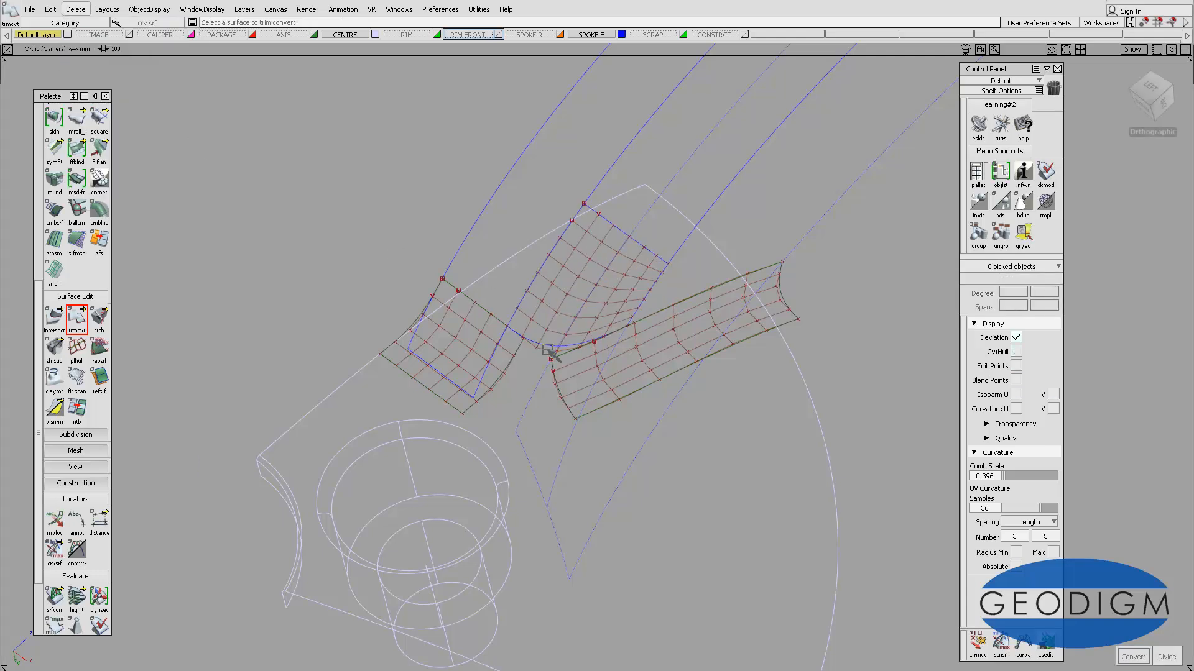
{"action": "right_click_drag", "start_coordinate": [627, 357], "coordinate": [553, 316], "text": "alt+shift"}
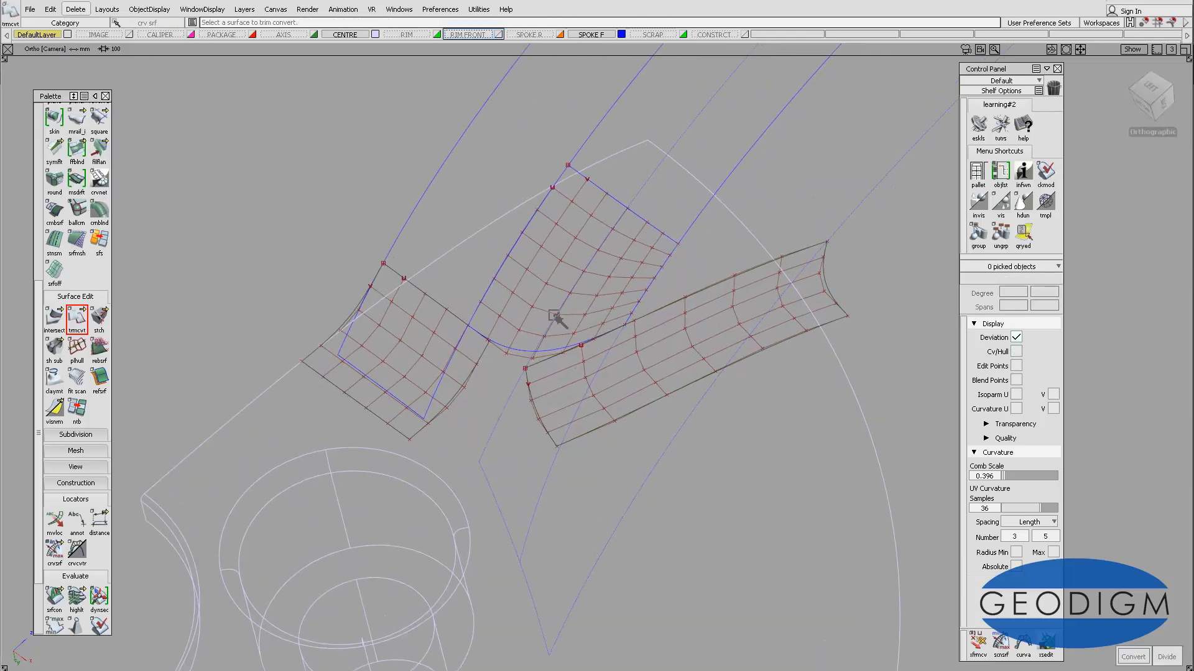
{"action": "left_click_drag", "start_coordinate": [554, 316], "coordinate": [525, 341], "text": "ctrl+shift"}
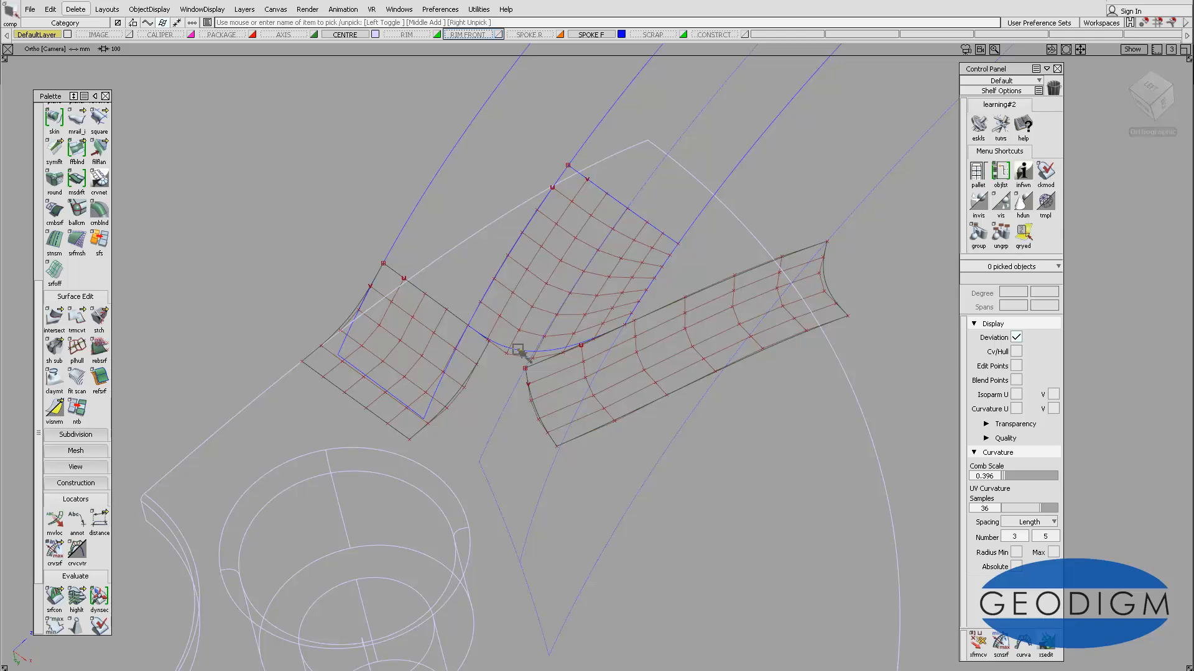
Assign the original trimmed rounded spoke surface to the CONSTRCT layer
{"action": "left_click", "coordinate": [533, 372]}
{"action": "left_click", "coordinate": [534, 372]}
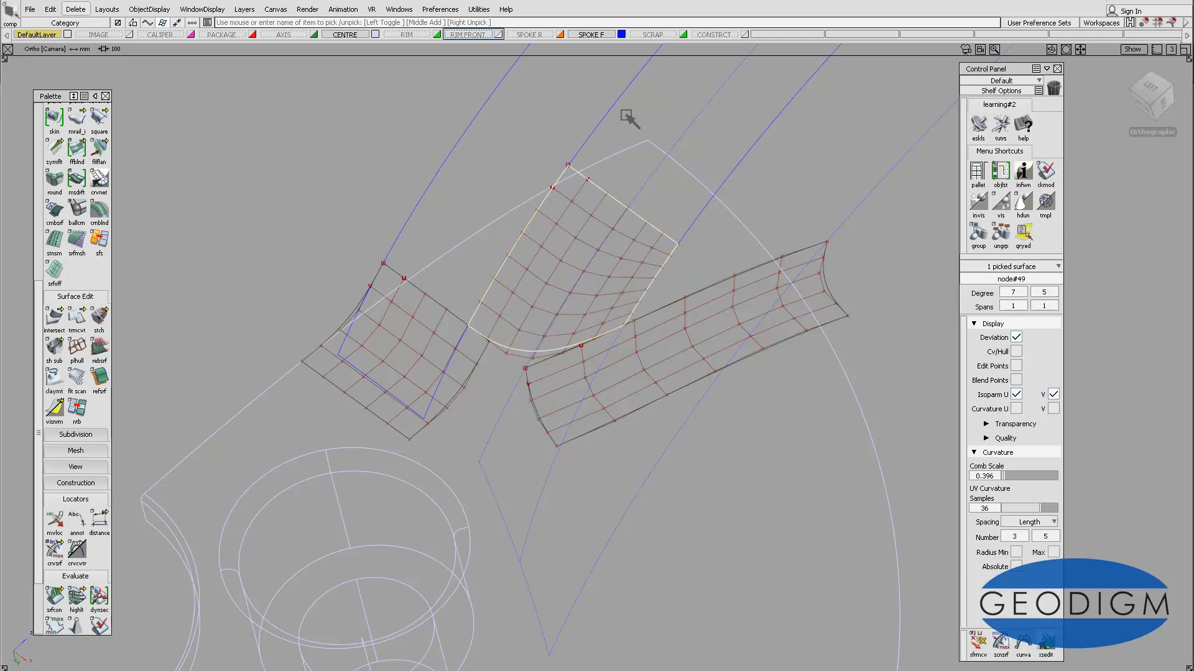
{"action": "left_click_drag", "start_coordinate": [721, 35], "coordinate": [721, 50]}
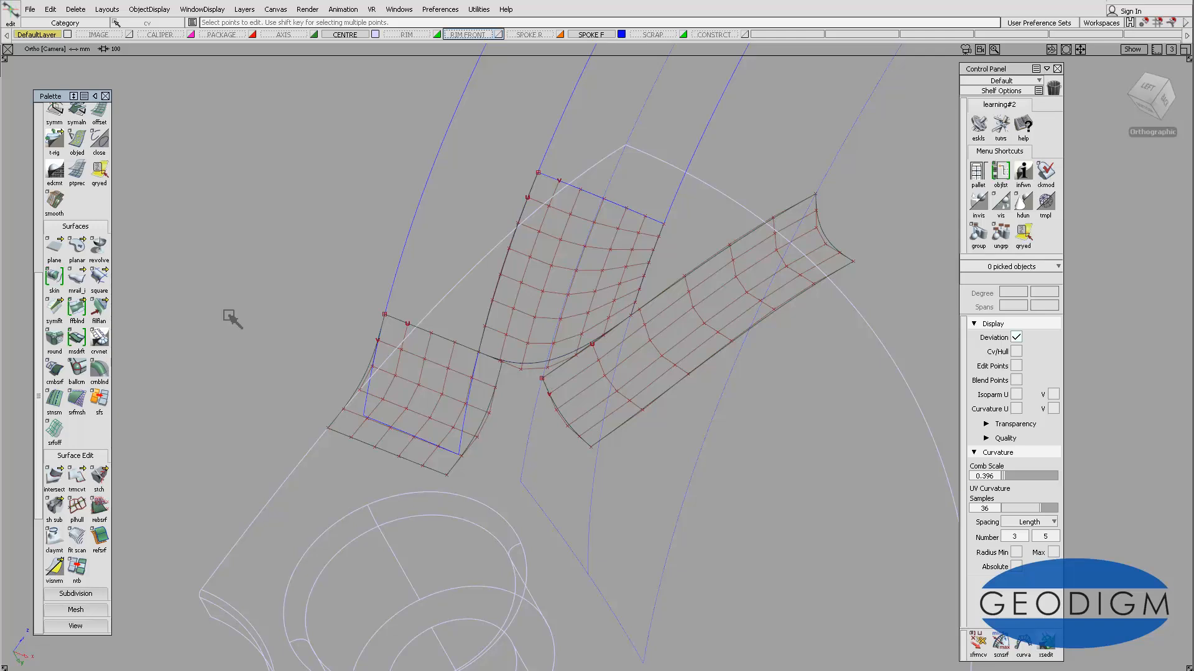
Create a degree 5 blend curve with uniform knot spacing between the hub-side edges of the short and long fillets
{"action": "scroll", "coordinate": [41, 291], "scroll_direction": "up", "scroll_amount": 10}
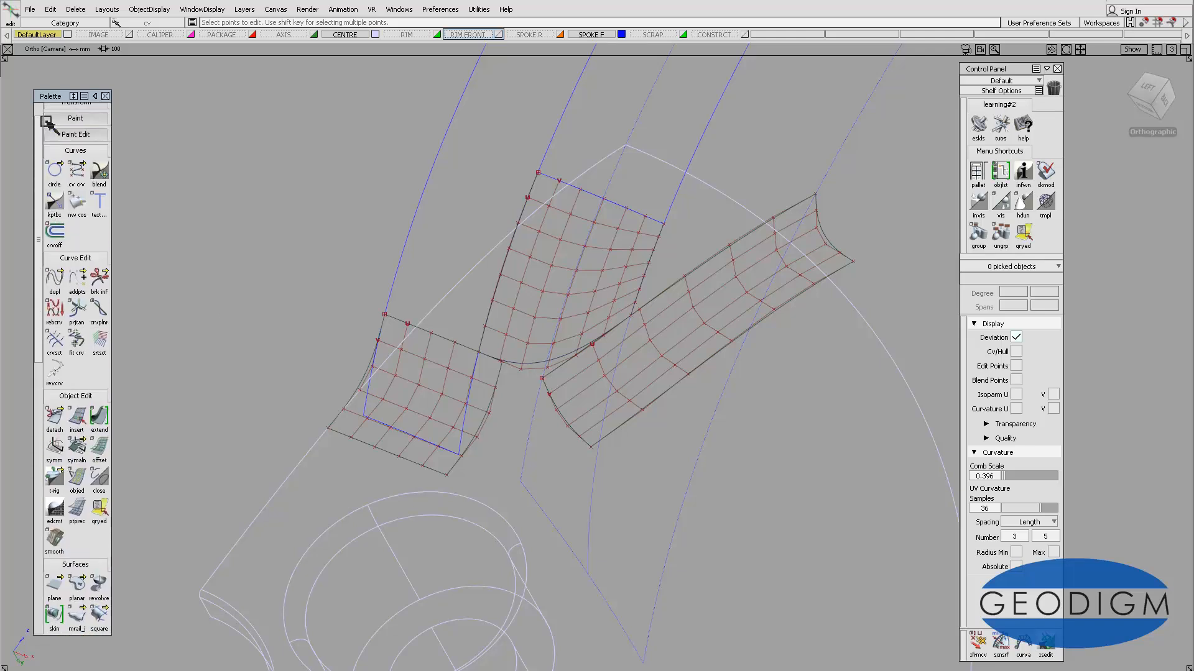
{"action": "left_click", "coordinate": [101, 200]}
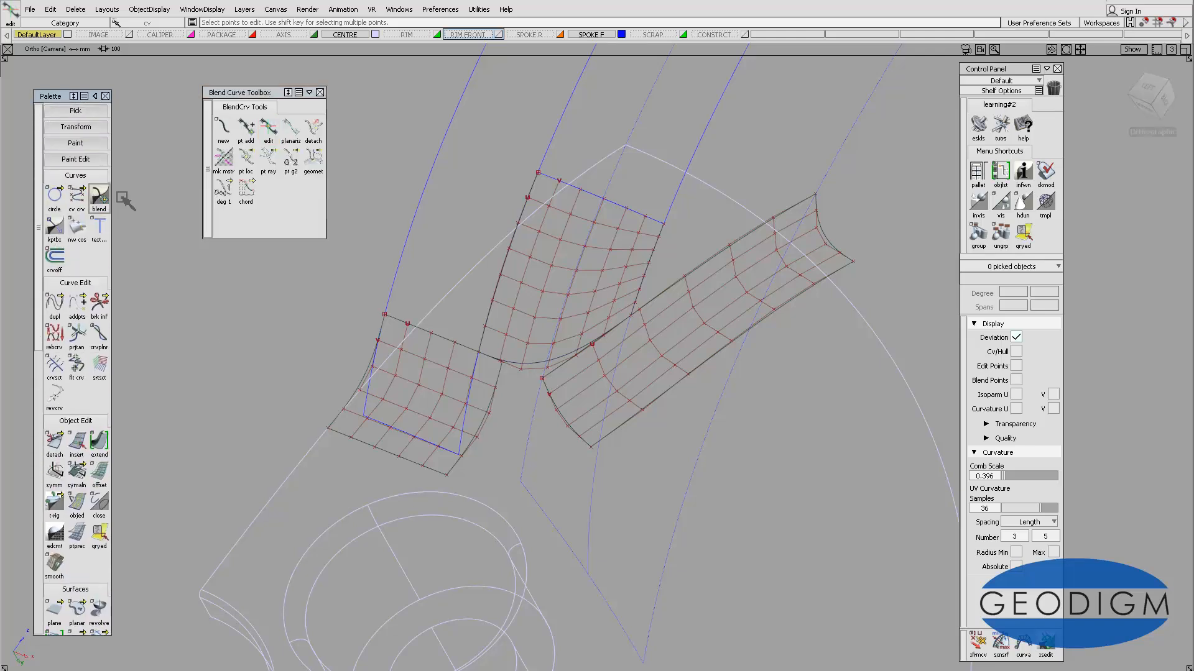
{"action": "double_click", "coordinate": [223, 128]}
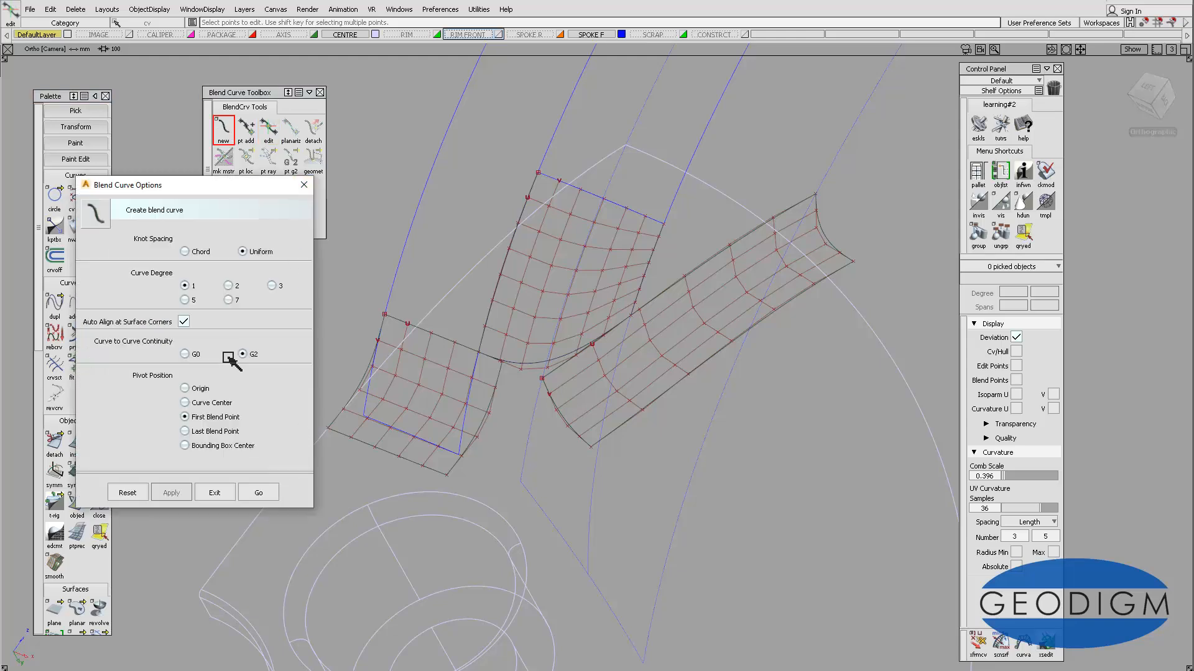
{"action": "left_click", "coordinate": [193, 301]}
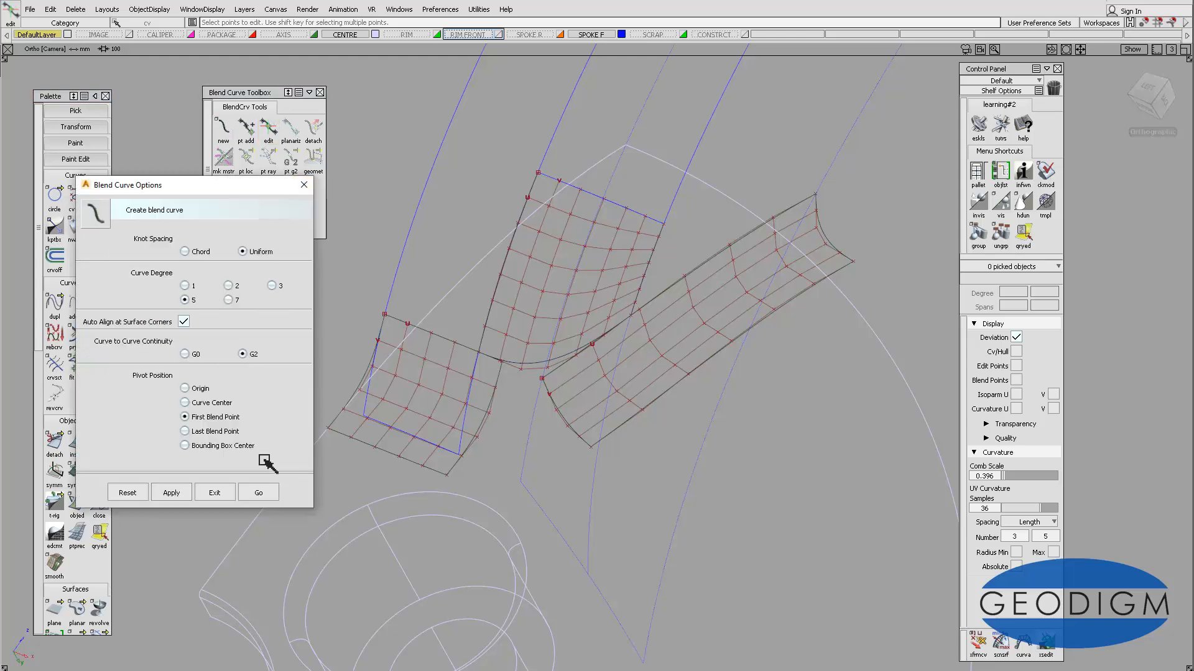
{"action": "left_click", "coordinate": [260, 493]}
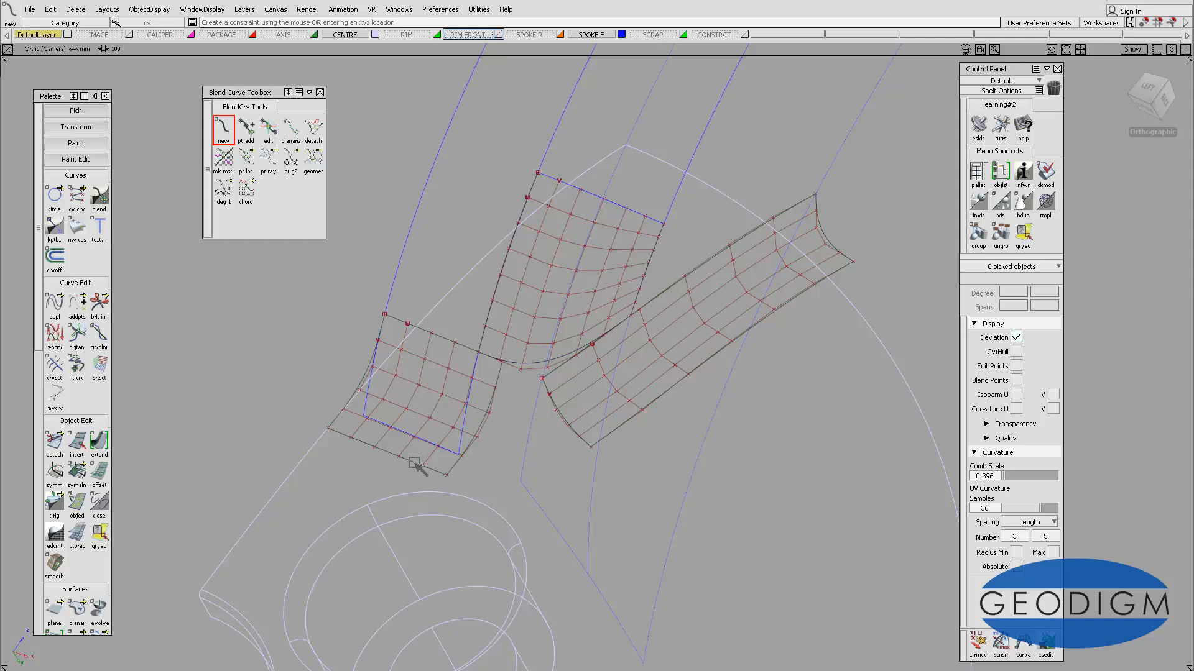
{"action": "left_click", "coordinate": [413, 463]}
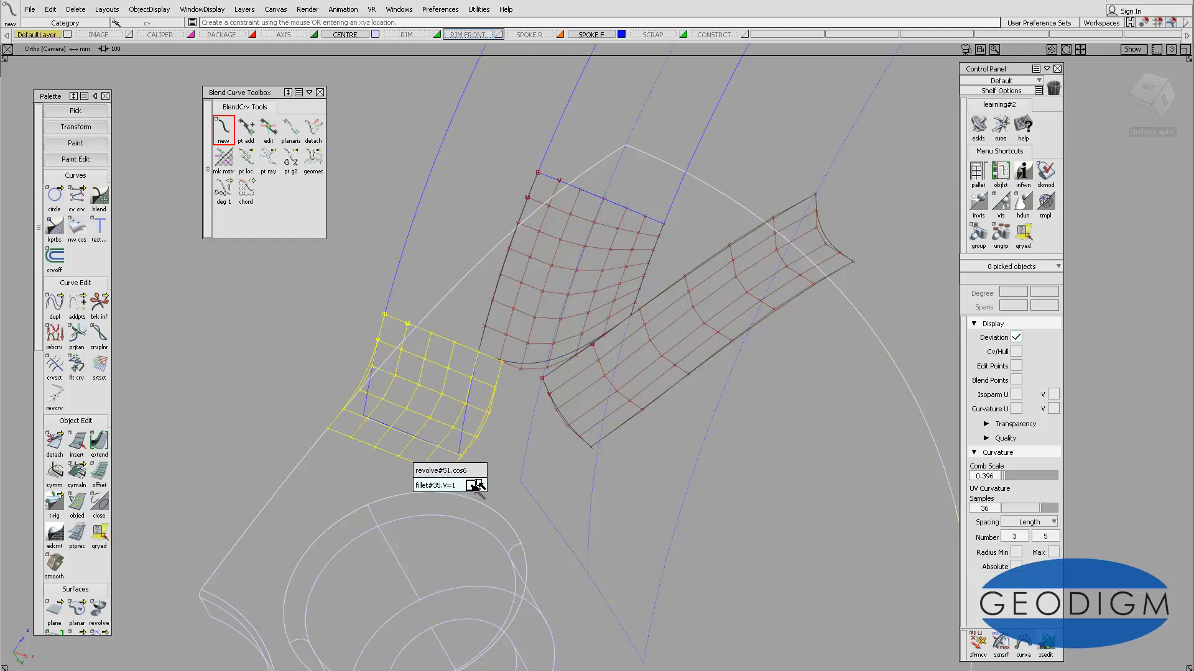
{"action": "left_click", "coordinate": [477, 485]}
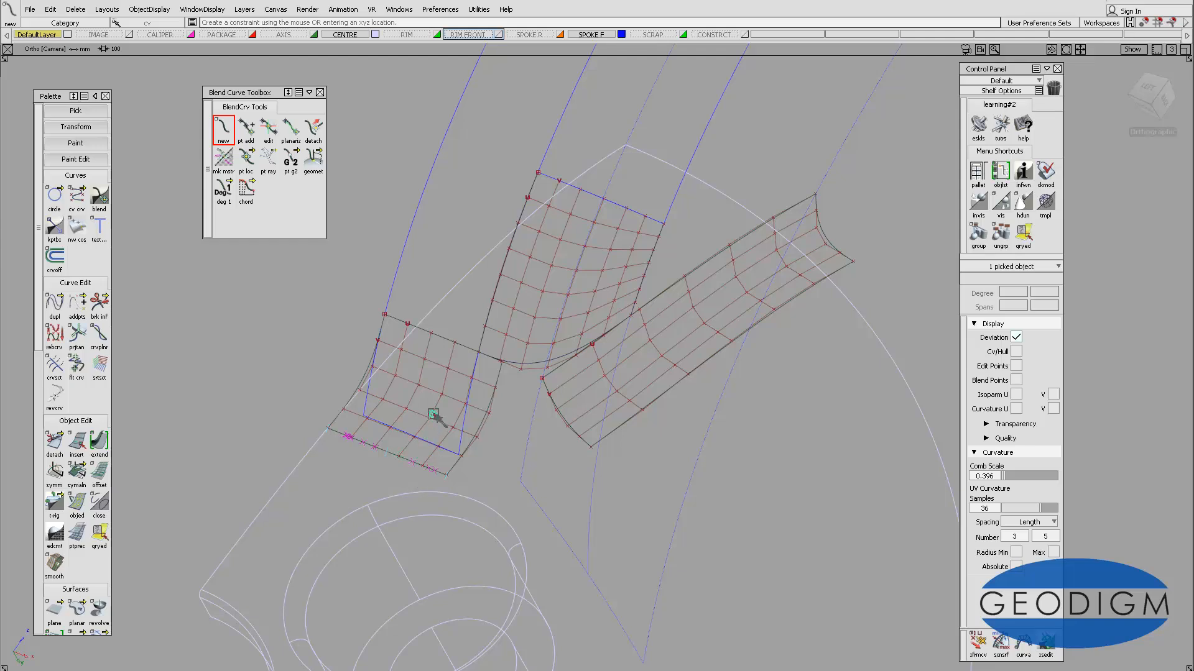
{"action": "left_click", "coordinate": [401, 480]}
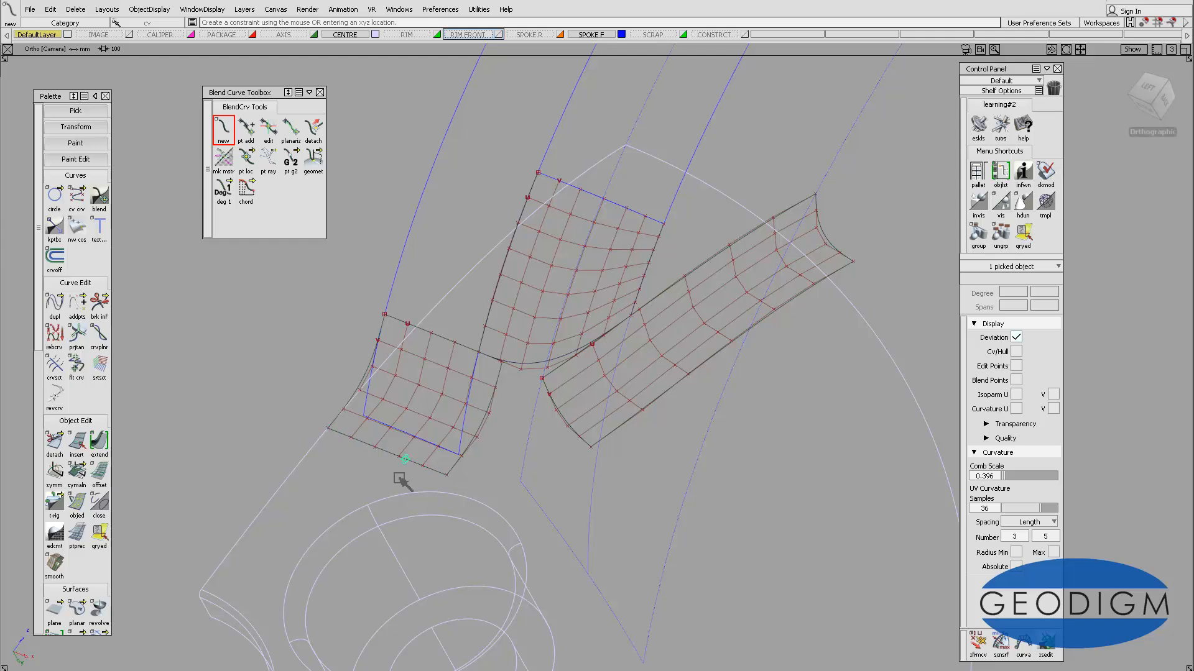
{"action": "left_click", "coordinate": [638, 416]}
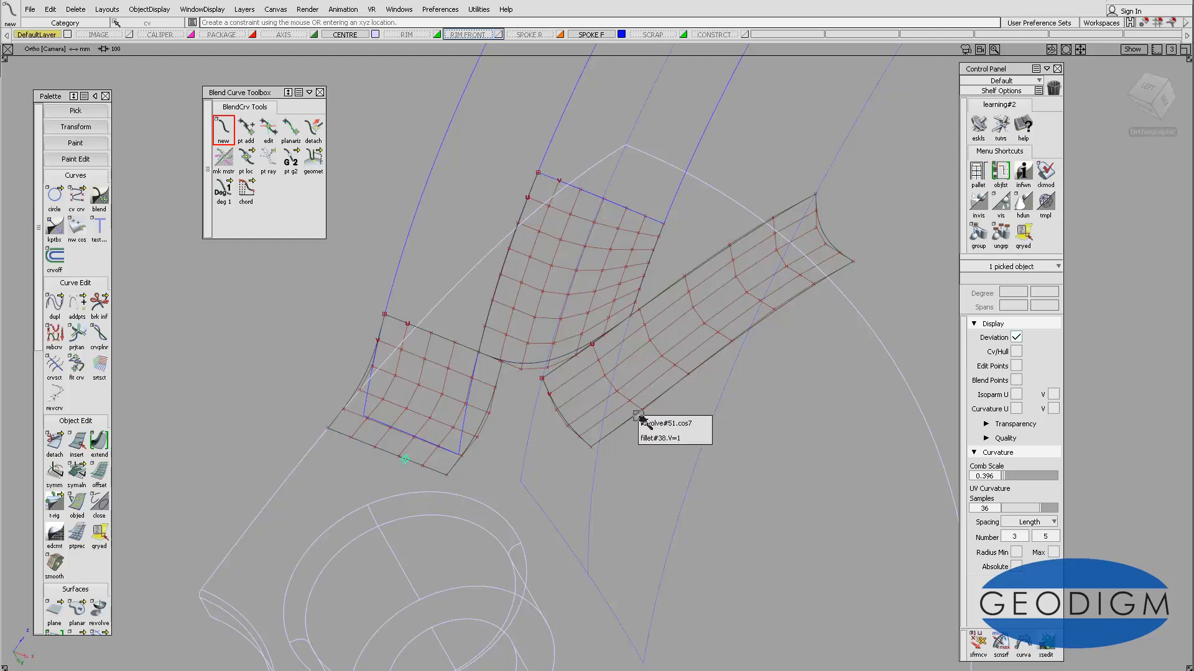
{"action": "left_click", "coordinate": [705, 423]}
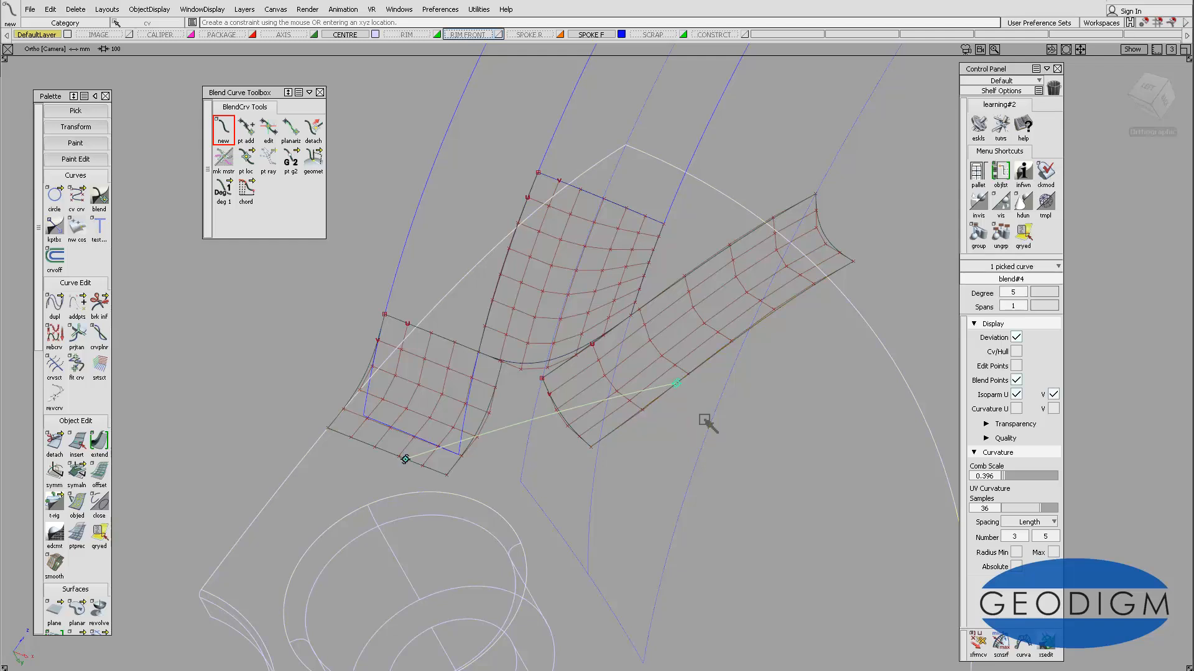
{"action": "left_click_drag", "start_coordinate": [682, 444], "coordinate": [663, 418]}
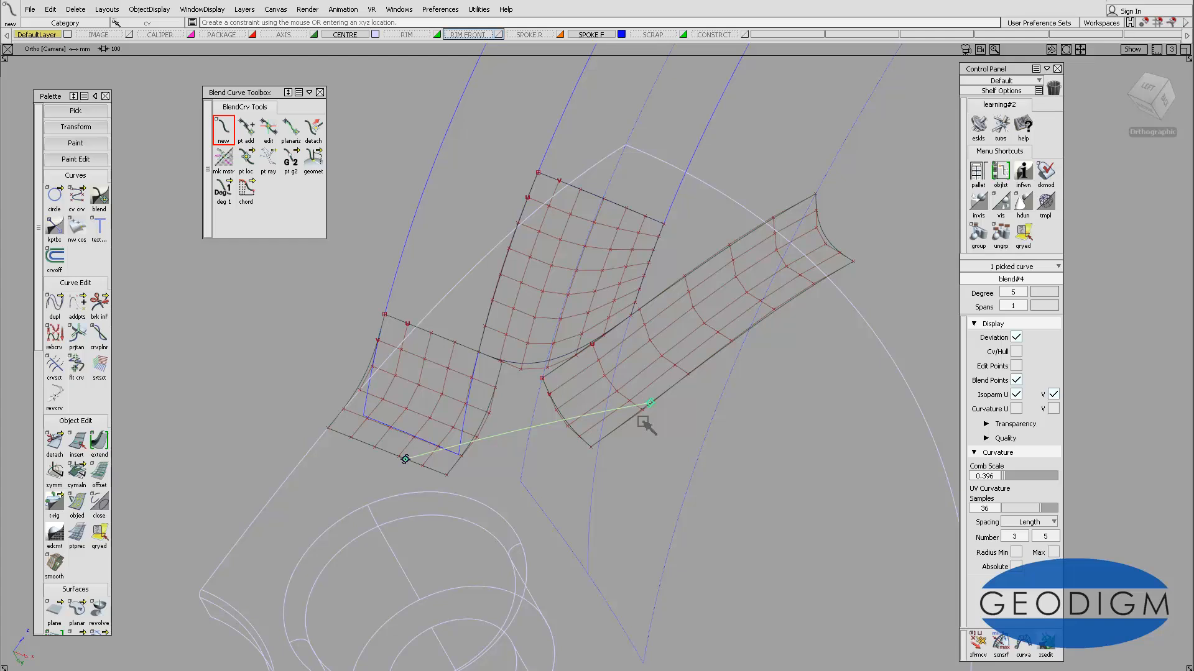
Set the blend curve's constraint continuity to G2 and align both end tangents along their fillet edges
{"action": "left_click", "coordinate": [298, 162]}
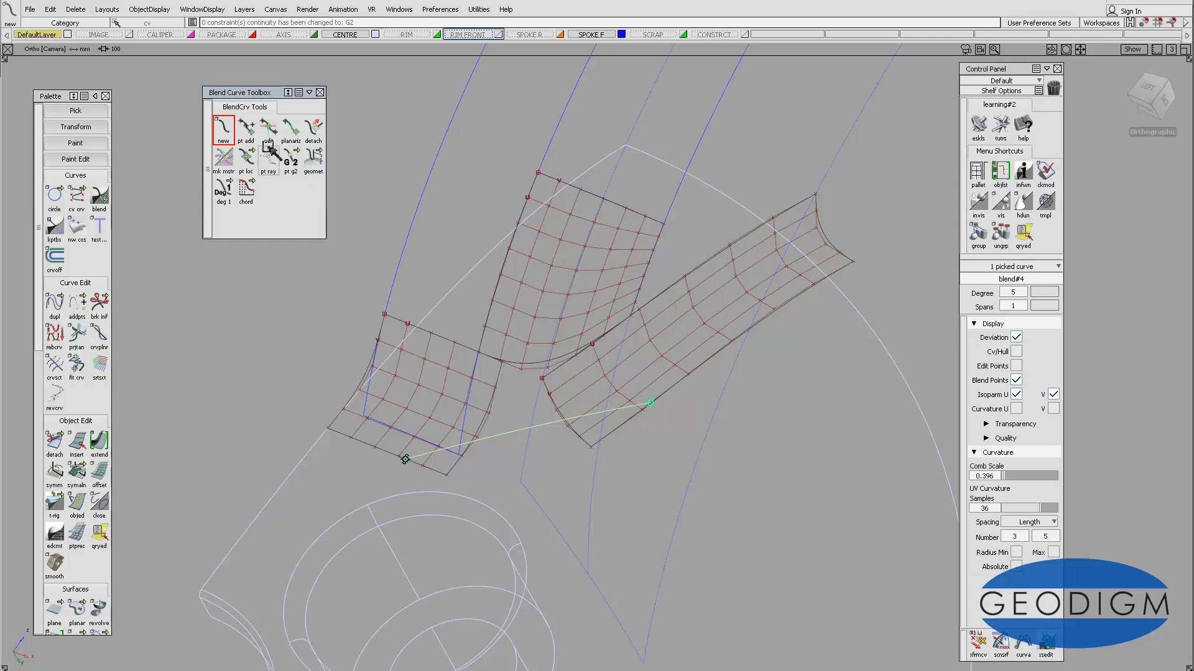
{"action": "left_click", "coordinate": [272, 133]}
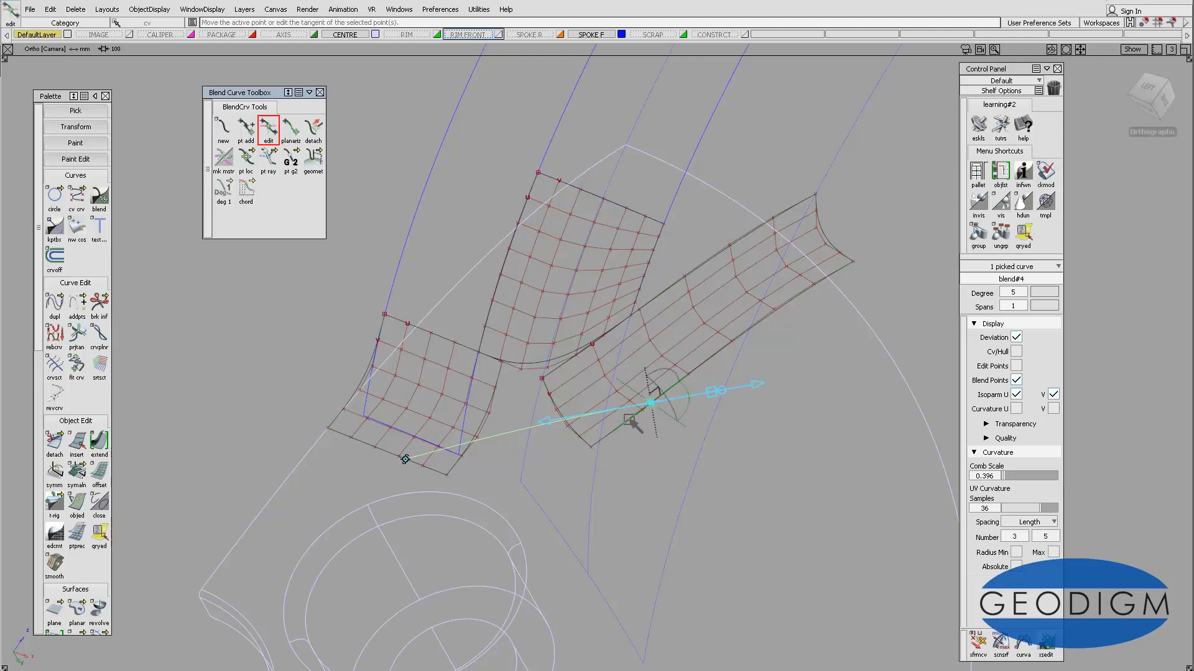
{"action": "left_click", "coordinate": [630, 420]}
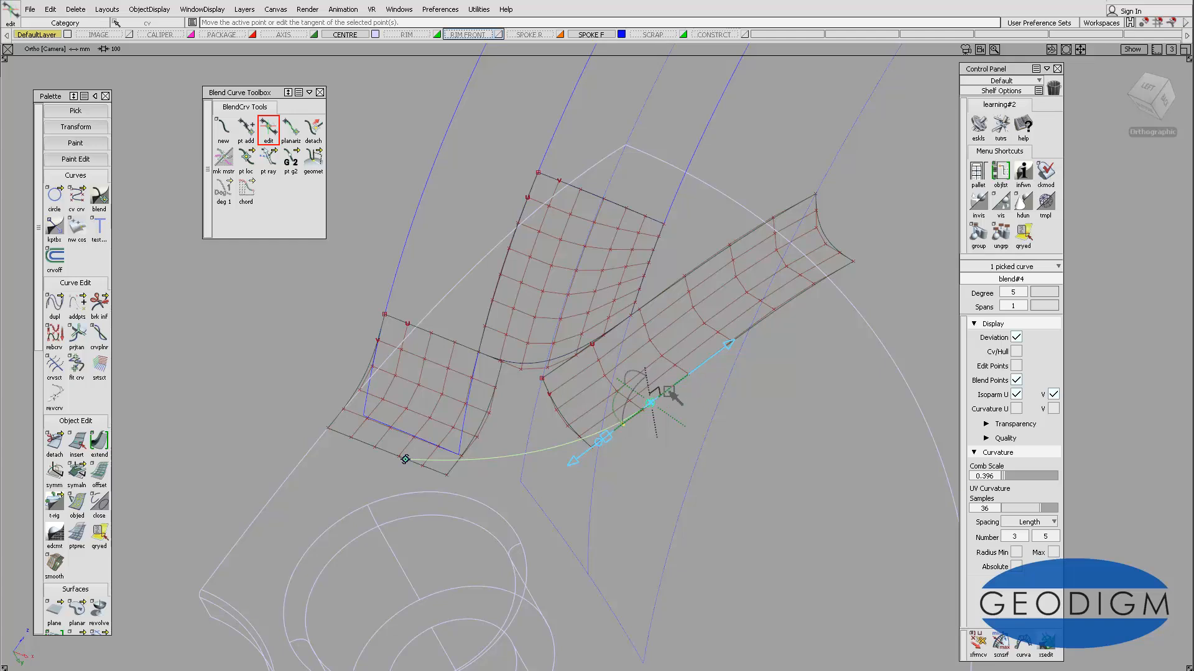
{"action": "left_click", "coordinate": [405, 459]}
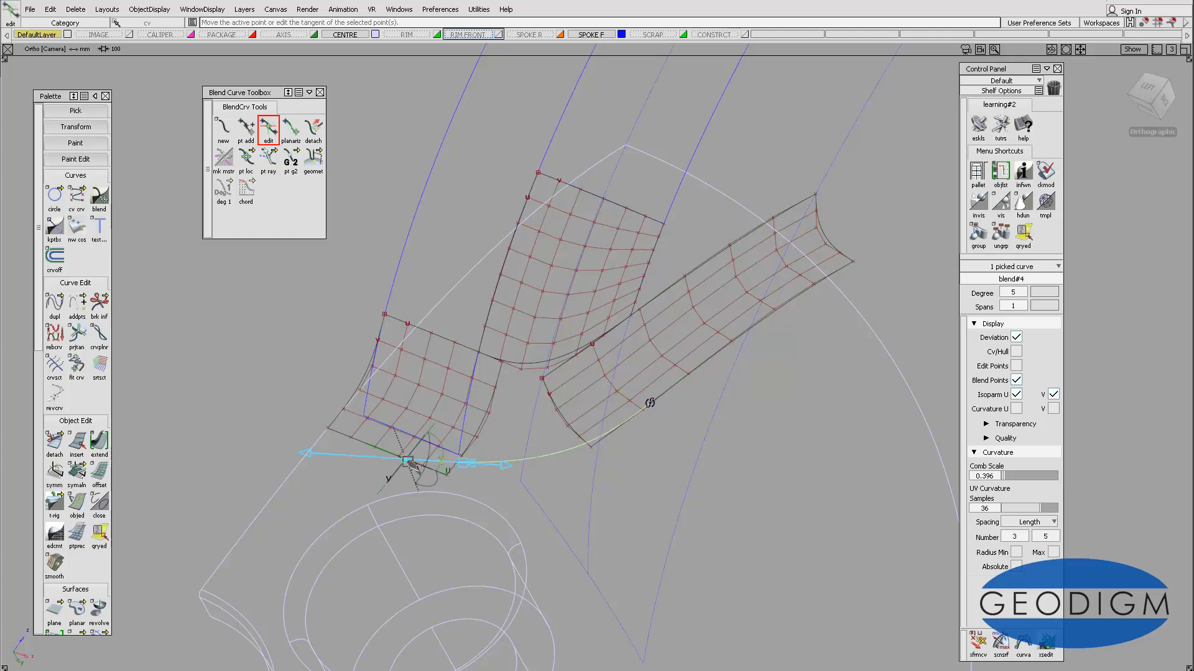
{"action": "left_click", "coordinate": [389, 452]}
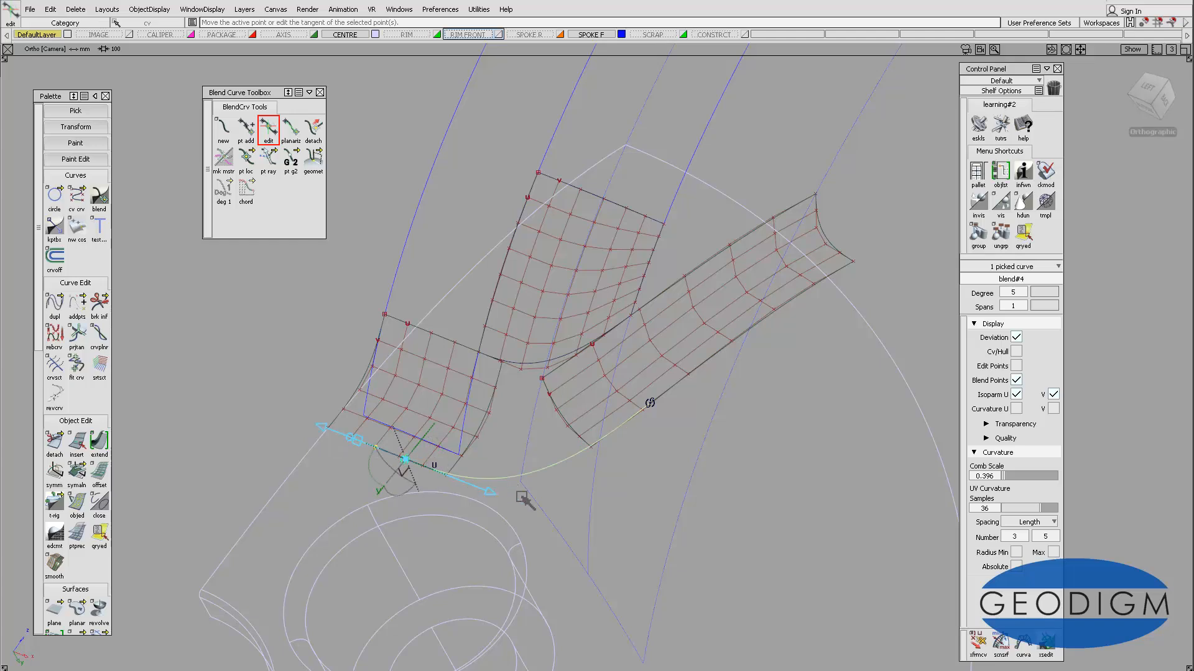
Show the blend curve's CVs and slide its end point along the long fillet until the nearest CV meets the fillet's corner
{"action": "left_click", "coordinate": [1017, 352]}
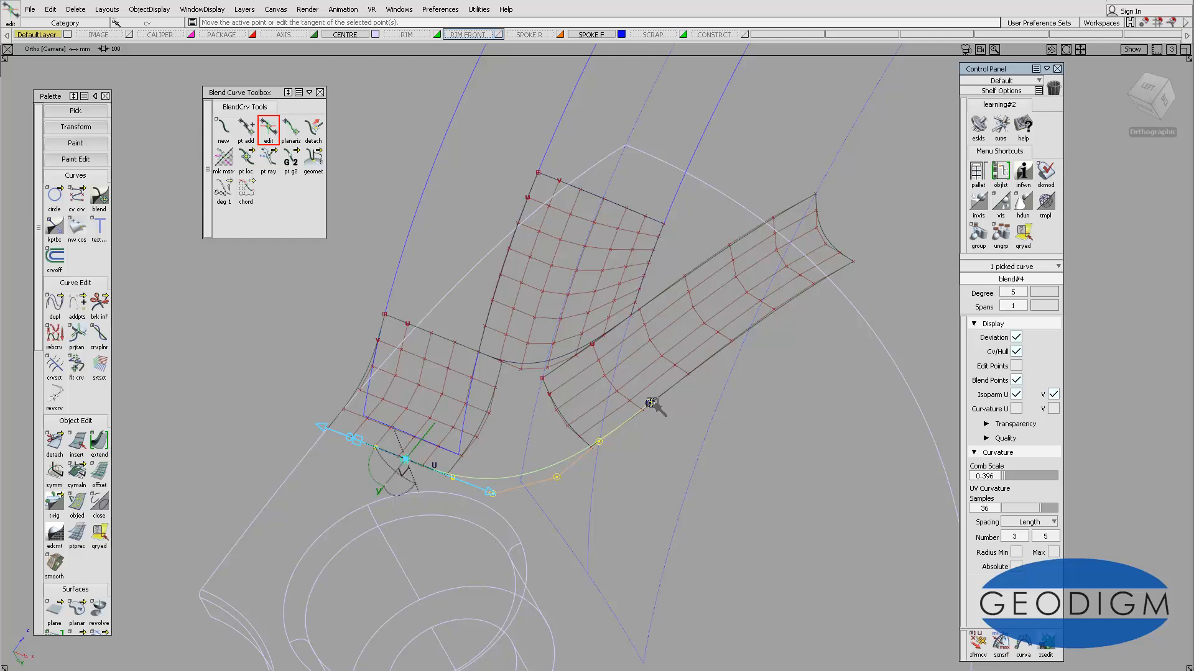
{"action": "left_click", "coordinate": [651, 404]}
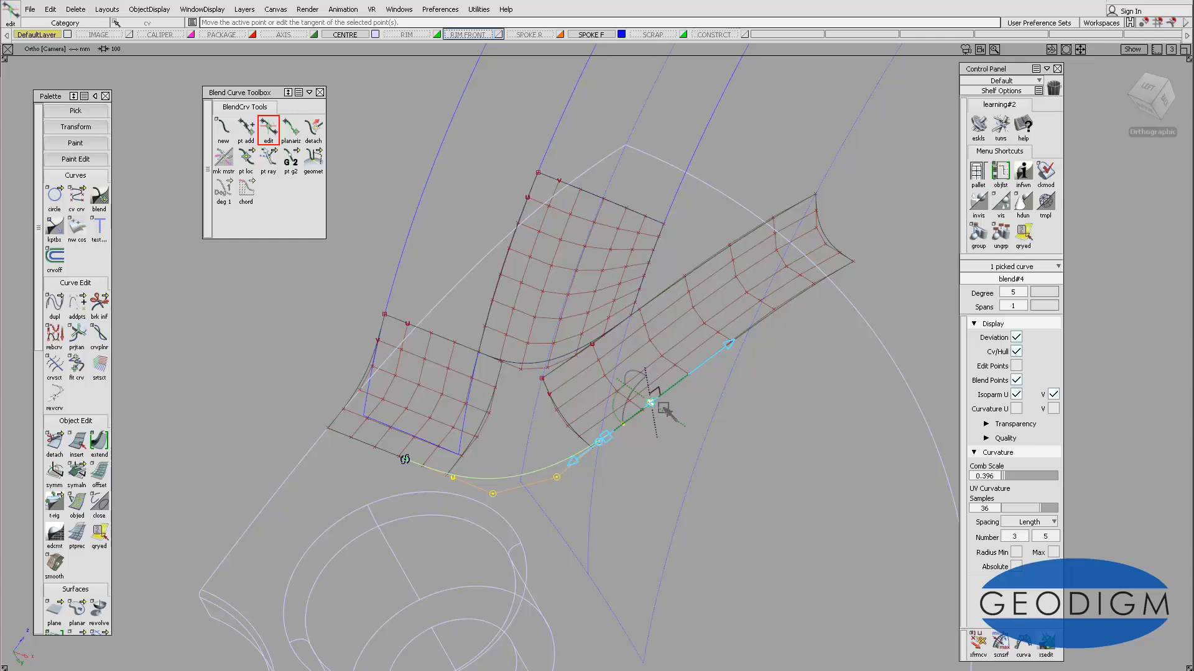
{"action": "mouse_move", "coordinate": [661, 407]}
{"action": "left_mouse_down"}
{"action": "mouse_move", "coordinate": [616, 440]}
{"action": "mouse_move", "coordinate": [649, 419]}
{"action": "left_mouse_up"}
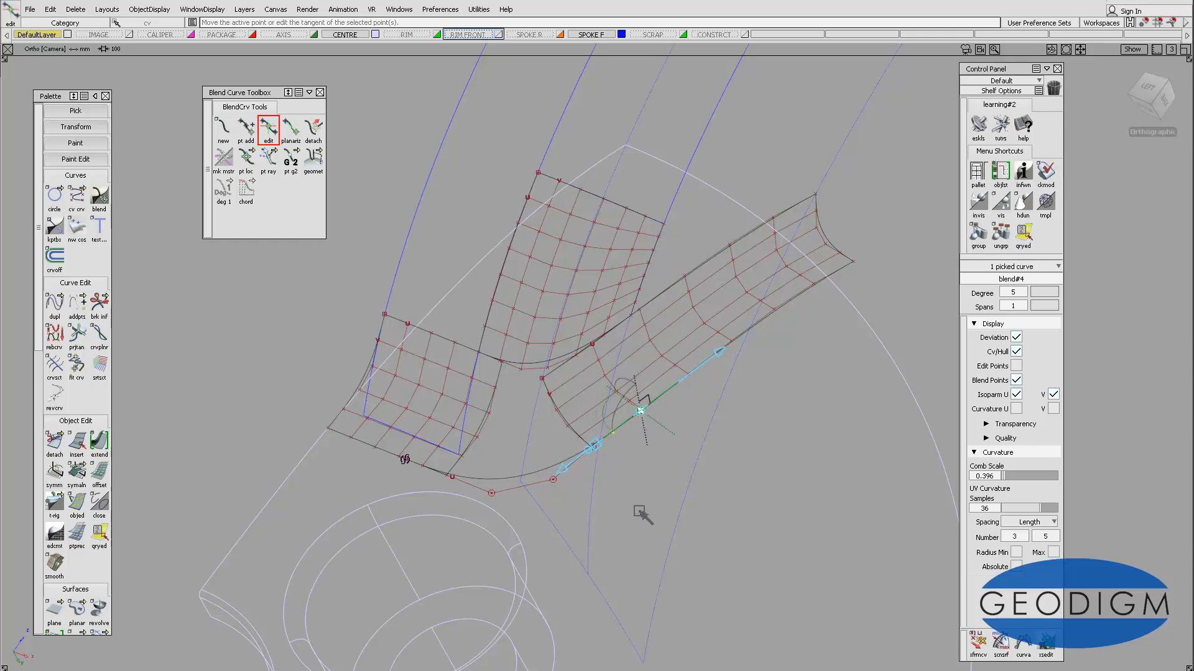
{"action": "left_click", "coordinate": [631, 486]}
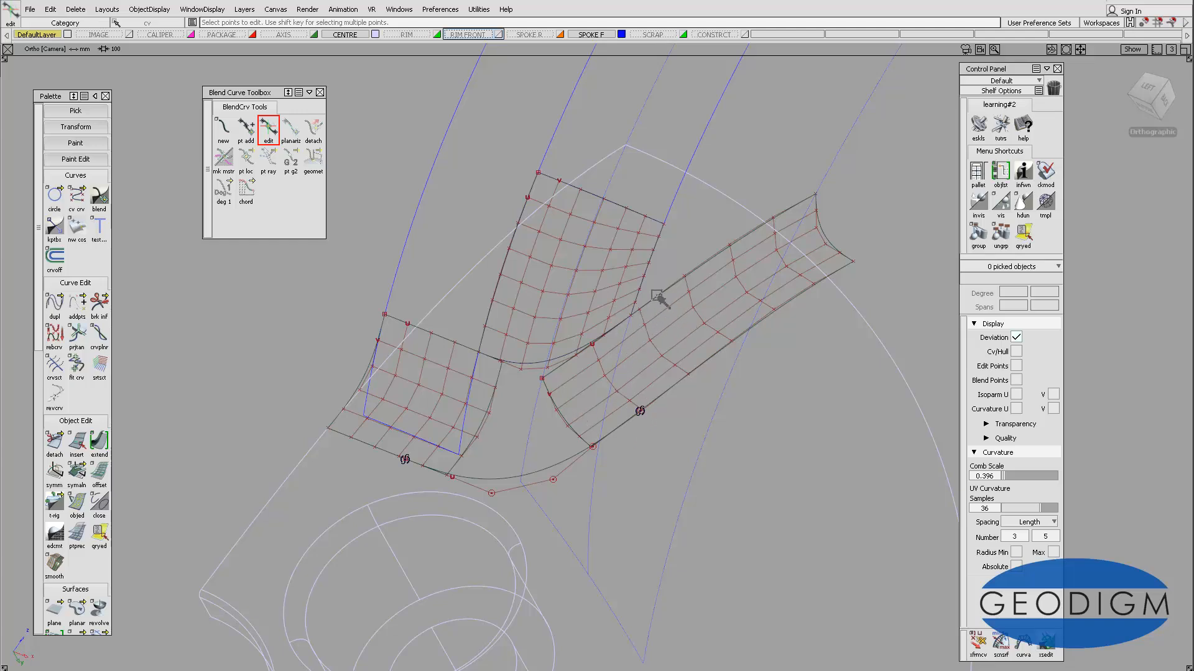
Draw a degree 1 uniform CV curve at the converted surface's edge beside the long fillet and slide its CV to extend it toward the hub
{"action": "double_click", "coordinate": [77, 199]}
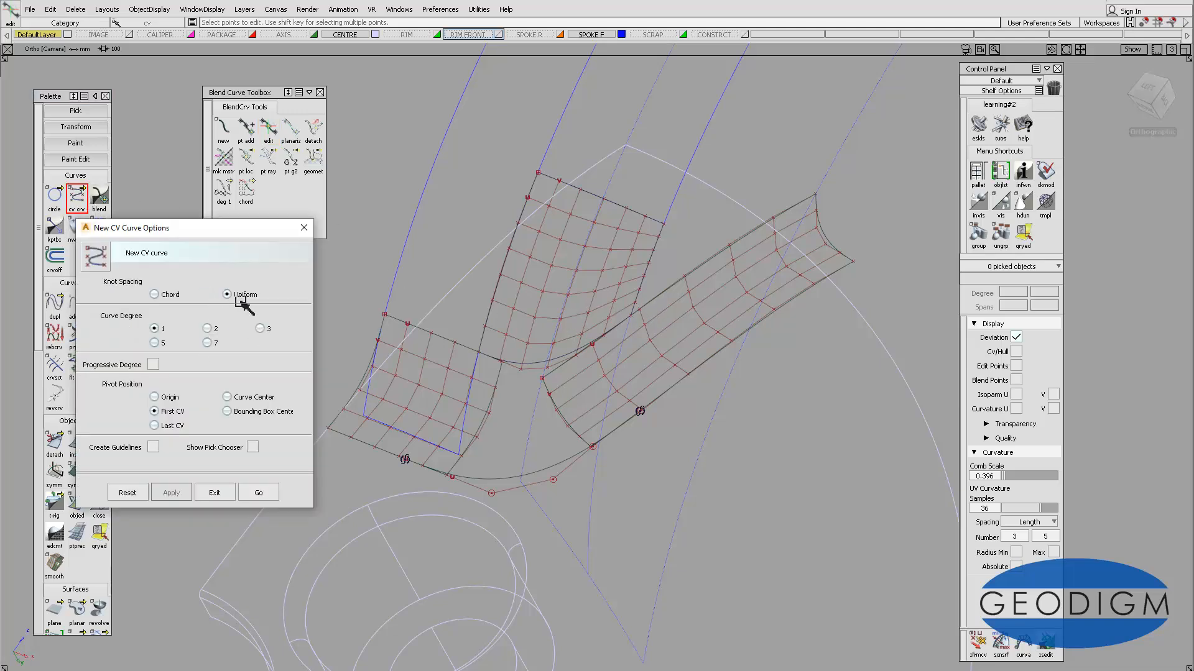
{"action": "left_click", "coordinate": [269, 493]}
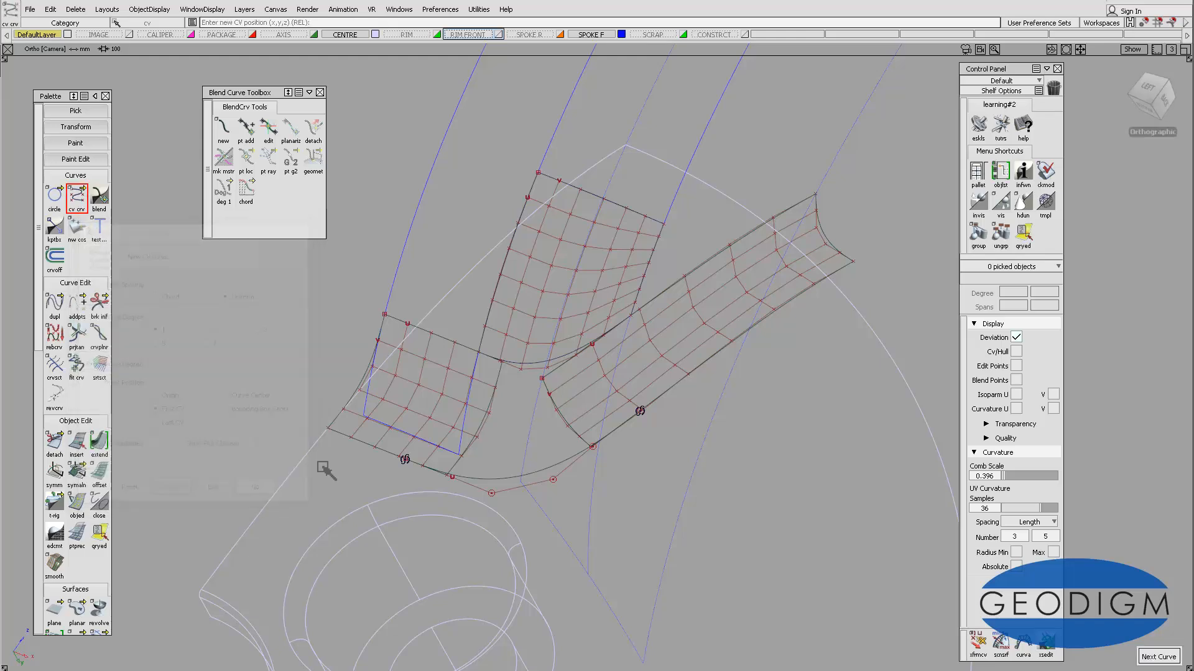
{"action": "left_click", "coordinate": [631, 316]}
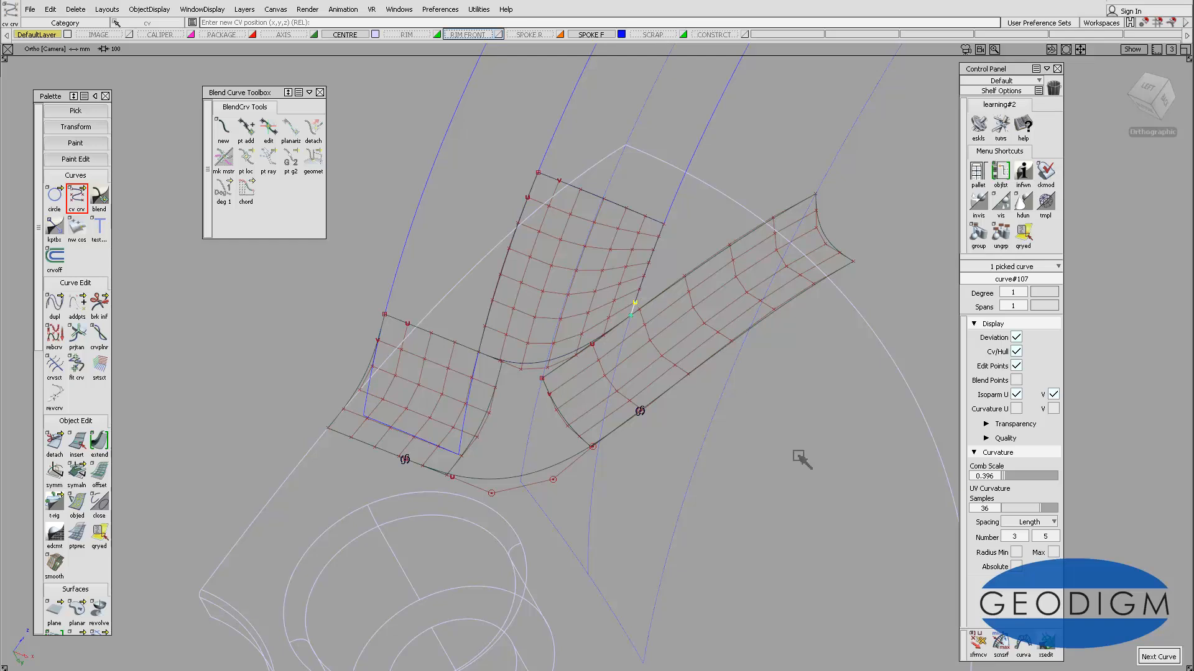
{"action": "double_click", "coordinate": [985, 650]}
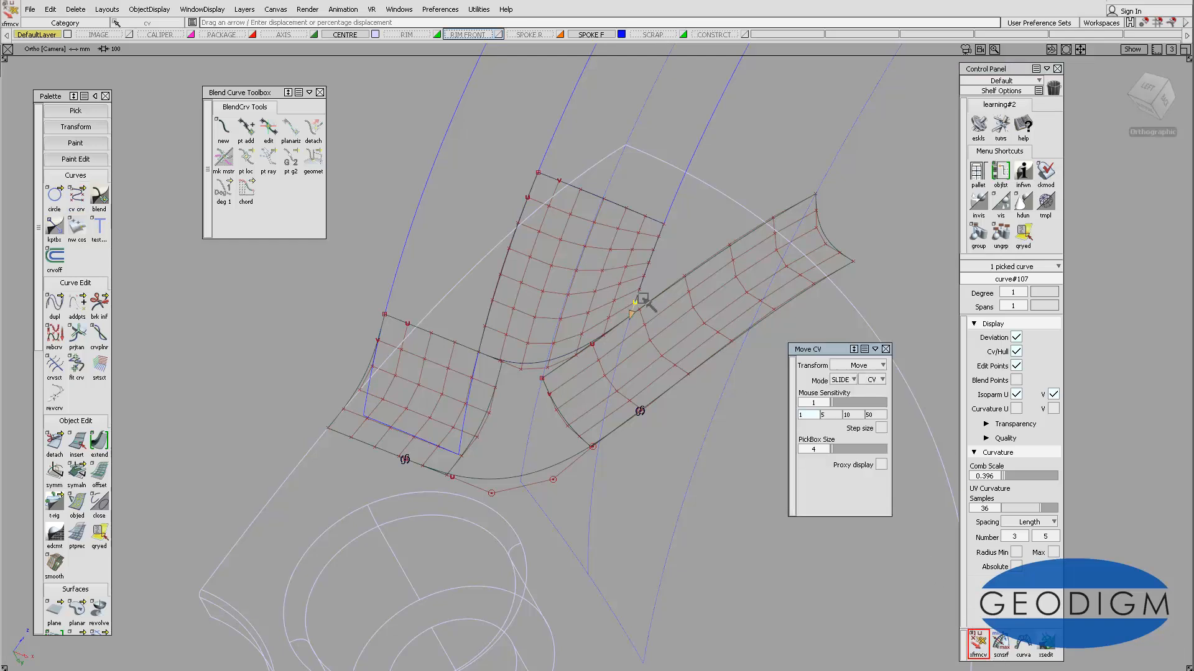
{"action": "left_click_drag", "start_coordinate": [633, 313], "coordinate": [669, 311]}
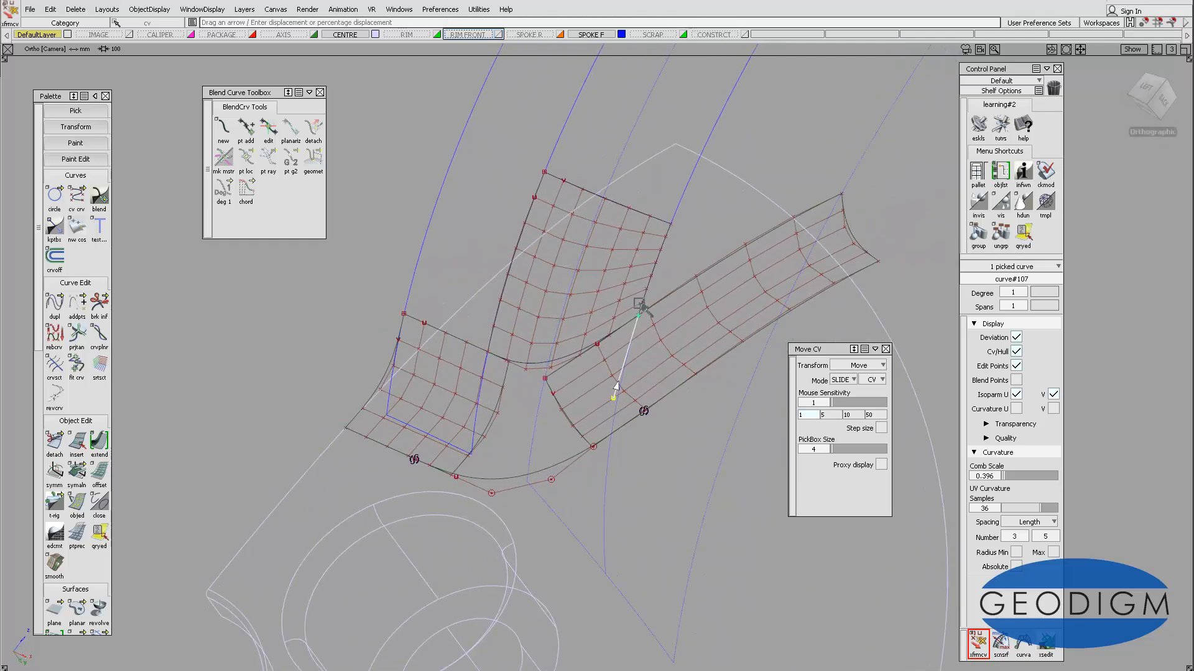
{"action": "right_click_drag", "start_coordinate": [644, 374], "coordinate": [688, 352], "text": "alt+shift"}
{"action": "middle_click_drag", "start_coordinate": [688, 352], "coordinate": [641, 320], "text": "alt+shift"}
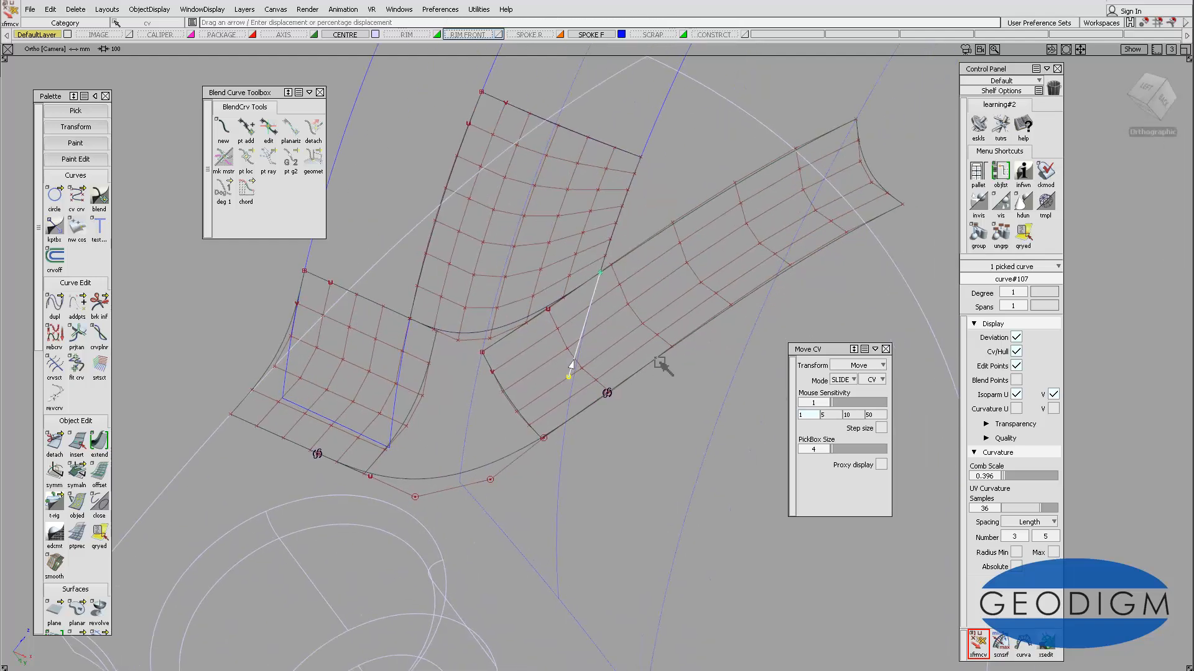
{"action": "left_click_drag", "start_coordinate": [658, 433], "coordinate": [663, 388], "text": "ctrl+shift"}
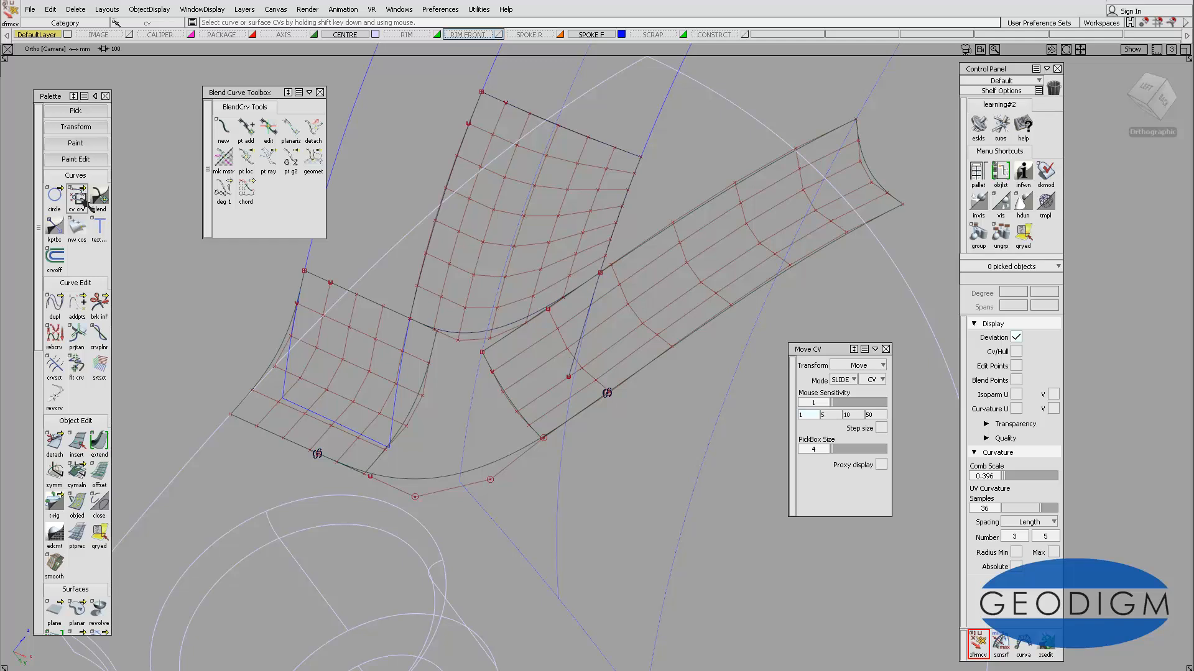
Create a degree 1 blend curve from the extended line's free end to the degree 5 blend curve's end on the long fillet
{"action": "double_click", "coordinate": [225, 128]}
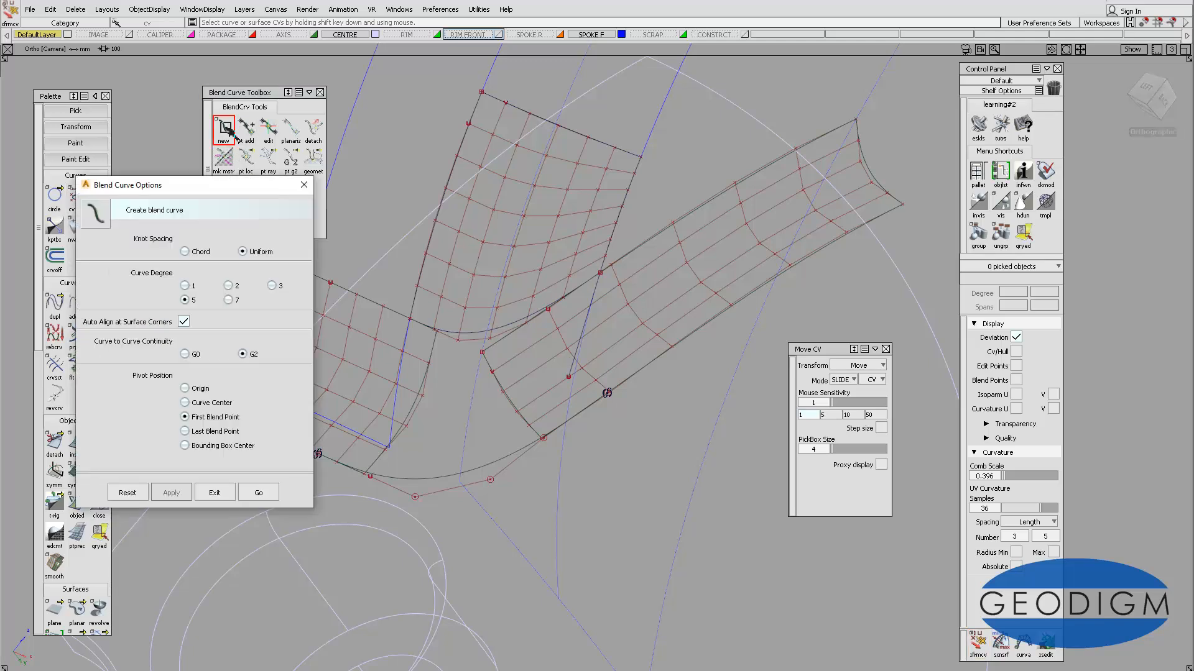
{"action": "left_click", "coordinate": [185, 286]}
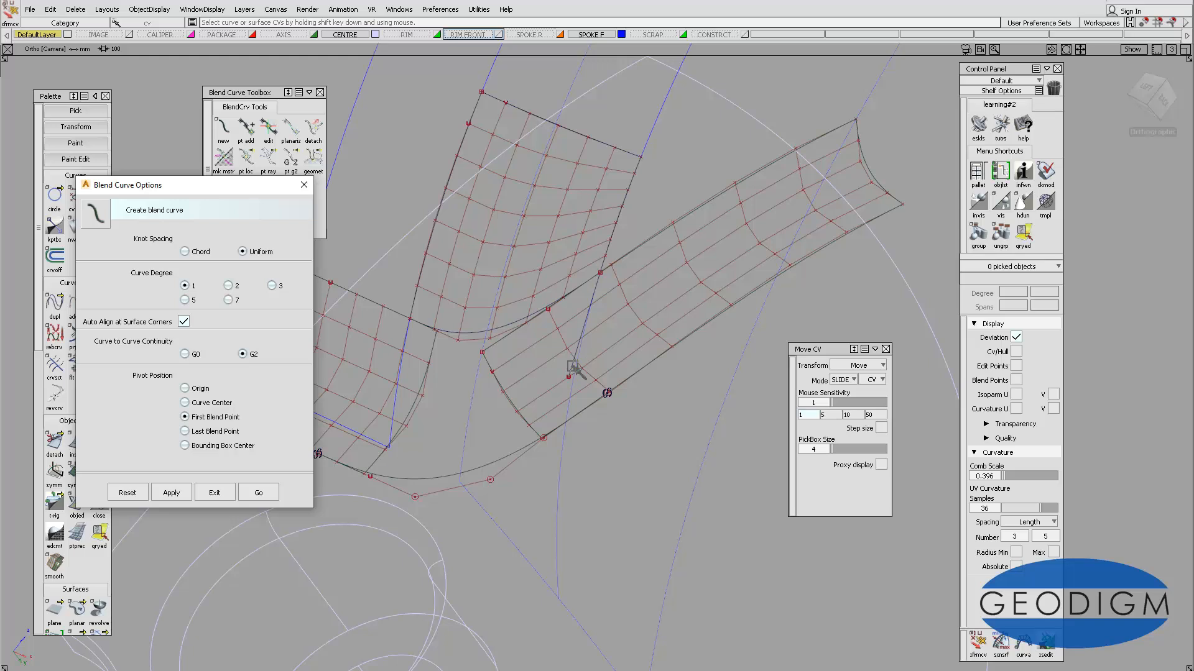
{"action": "left_click", "coordinate": [255, 492]}
{"action": "left_click", "coordinate": [569, 378]}
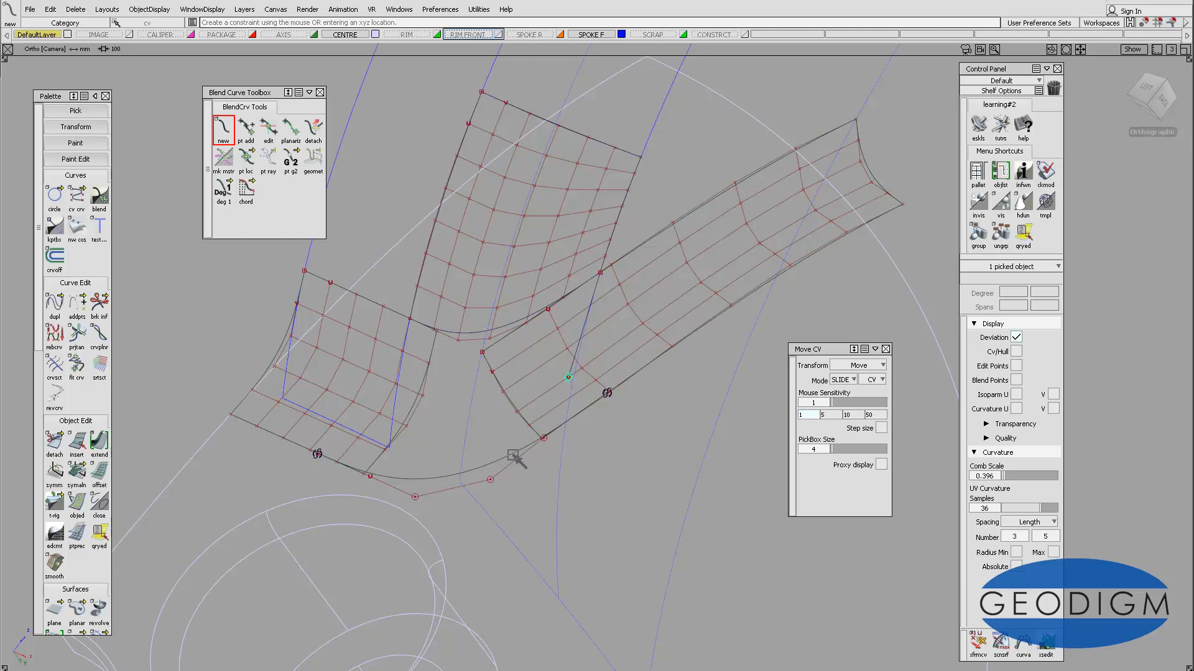
{"action": "left_click", "coordinate": [607, 393]}
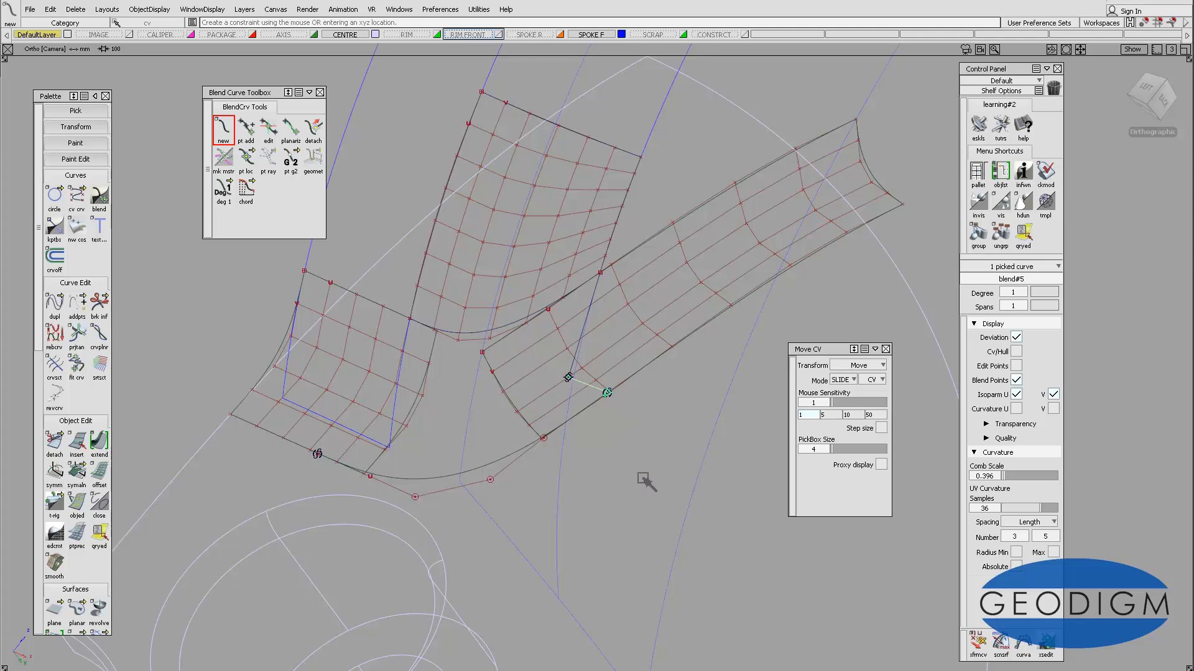
Select the degree 5 blend curve's end point on the long fillet and nudge it along the fillet edge
{"action": "left_click_drag", "start_coordinate": [638, 478], "coordinate": [569, 430], "text": "ctrl+shift"}
{"action": "left_click", "coordinate": [624, 430], "text": "ctrl+shift"}
{"action": "left_click", "coordinate": [607, 394]}
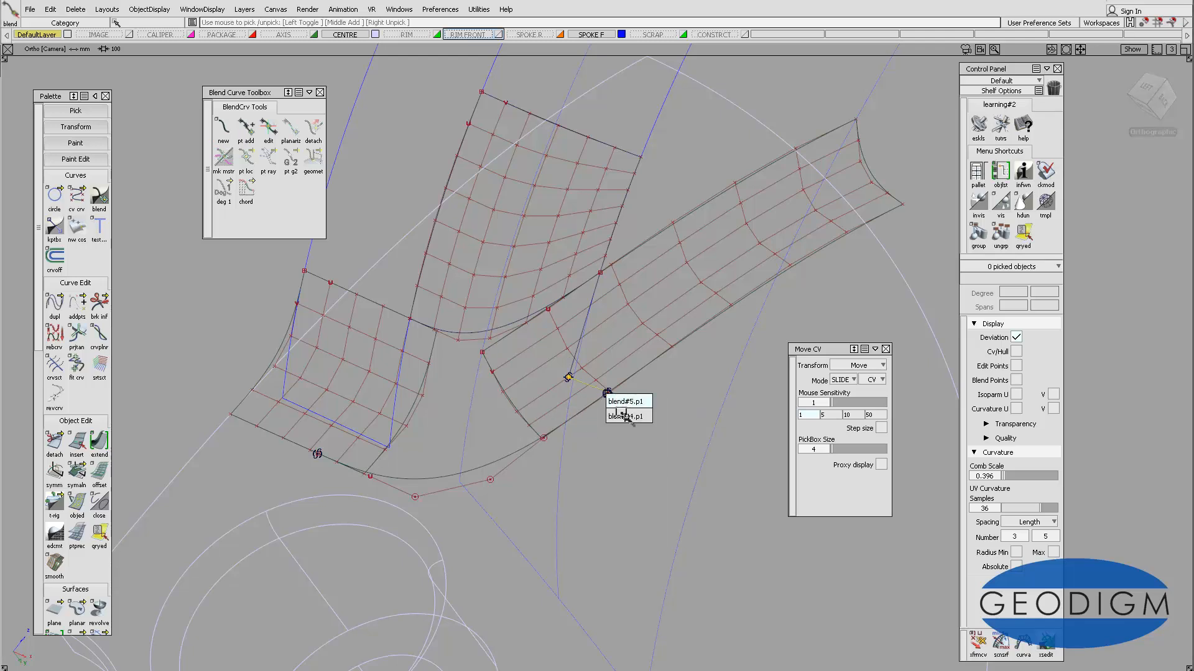
{"action": "left_click", "coordinate": [625, 416]}
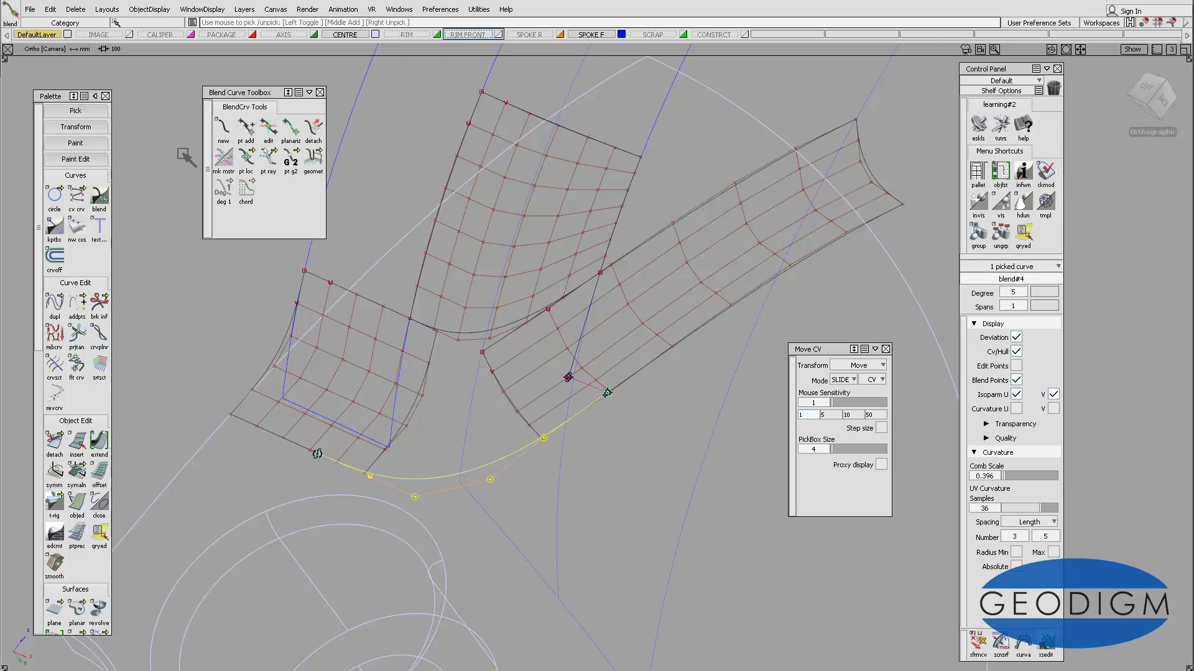
{"action": "left_click", "coordinate": [268, 129]}
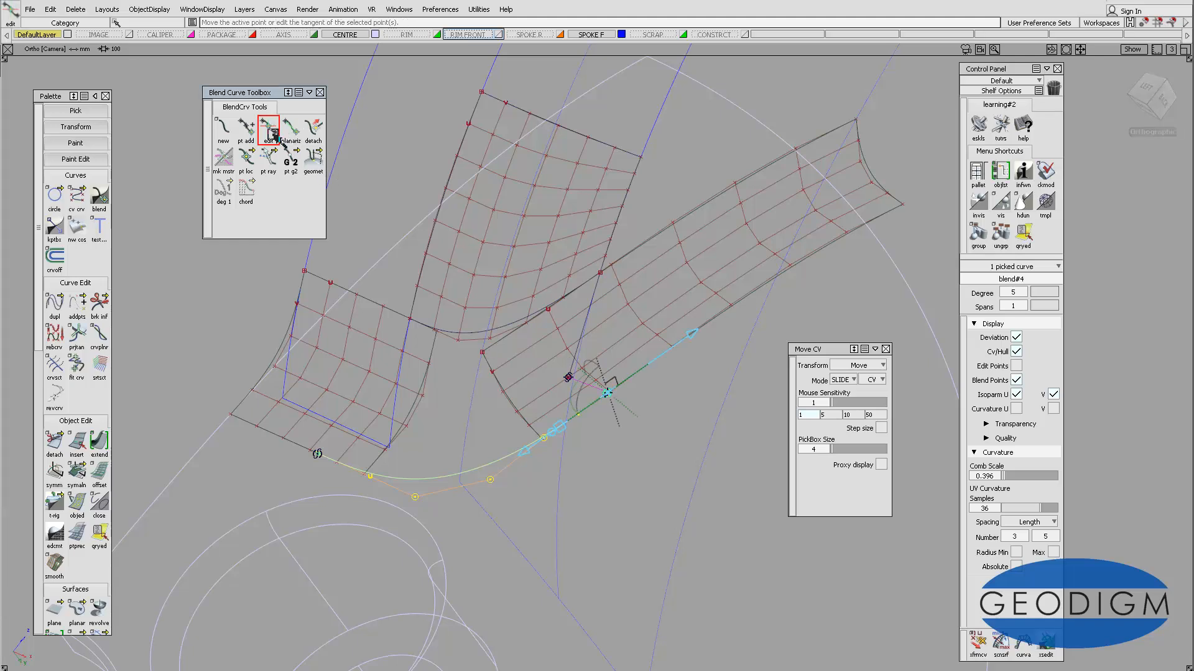
{"action": "left_click", "coordinate": [608, 394]}
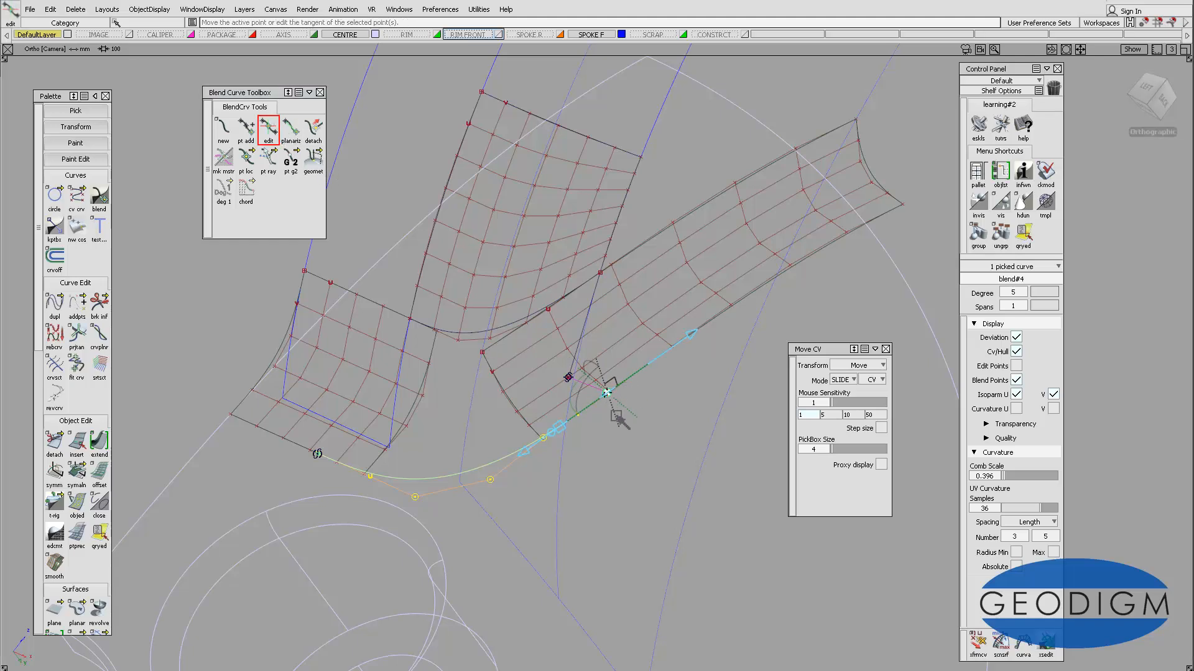
{"action": "mouse_move", "coordinate": [604, 414]}
{"action": "left_mouse_down"}
{"action": "mouse_move", "coordinate": [638, 382]}
{"action": "mouse_move", "coordinate": [612, 411]}
{"action": "mouse_move", "coordinate": [620, 424]}
{"action": "mouse_move", "coordinate": [626, 416]}
{"action": "left_mouse_up"}
{"action": "left_click", "coordinate": [613, 472]}
{"action": "right_click_drag", "start_coordinate": [613, 398], "coordinate": [659, 394], "text": "alt+shift"}
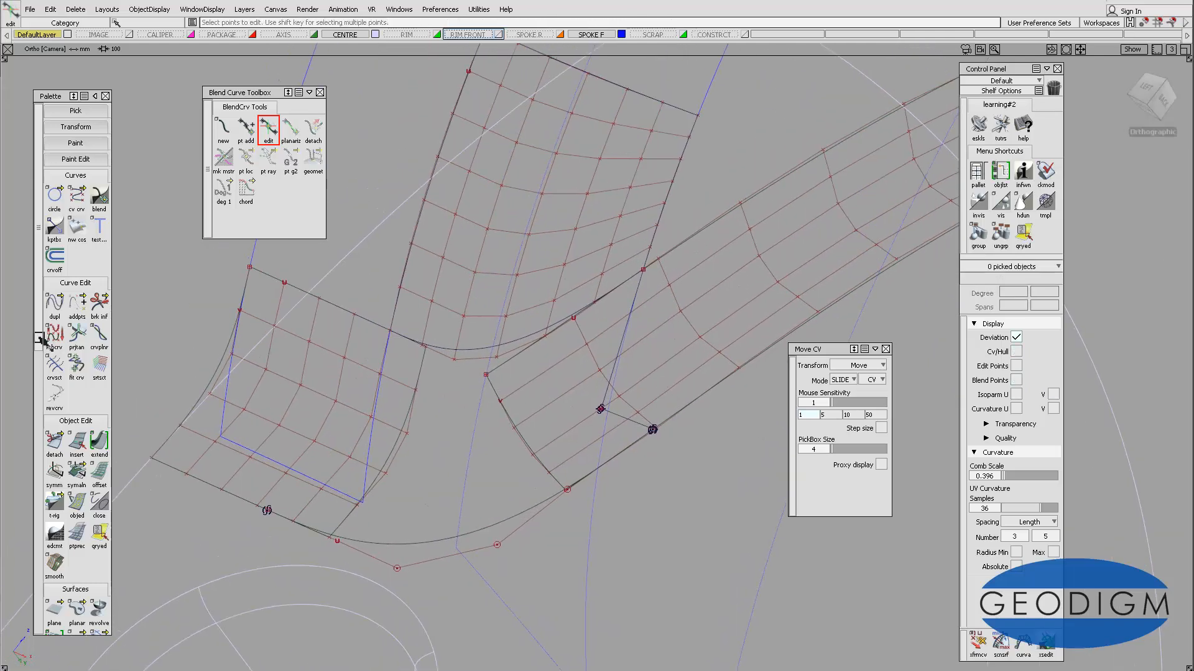
Create a monorail surface with the degree 1 blend curve as generation curve and the extended straight line as rail
{"action": "left_click_drag", "start_coordinate": [41, 336], "coordinate": [34, 444]}
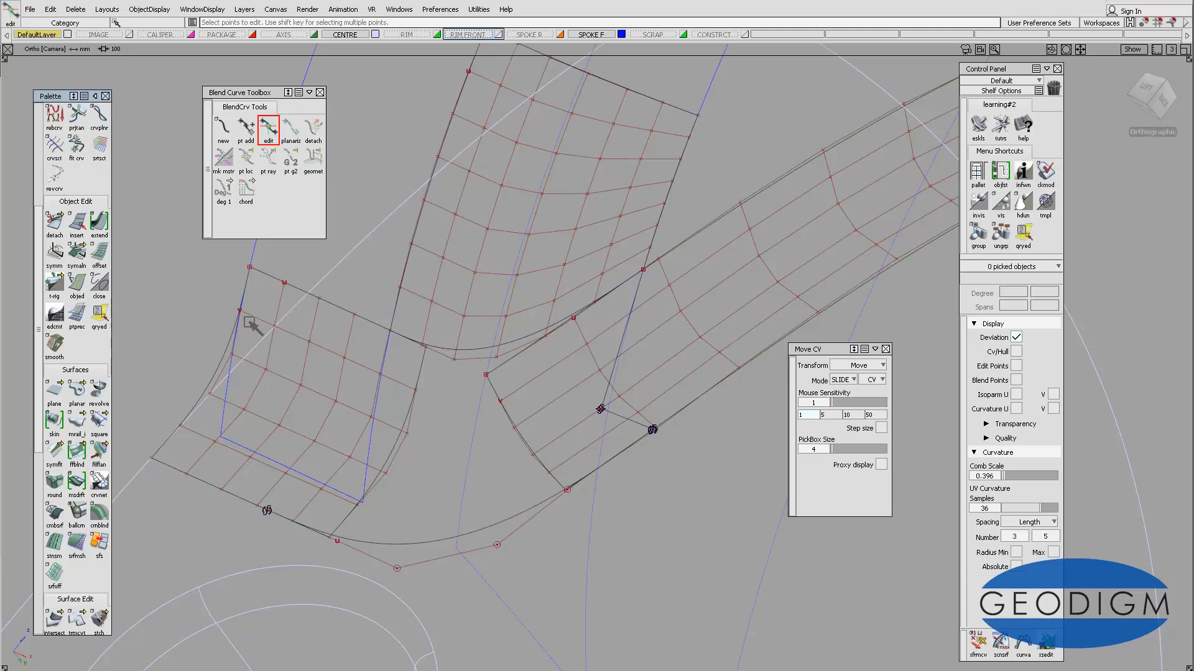
{"action": "double_click", "coordinate": [87, 426]}
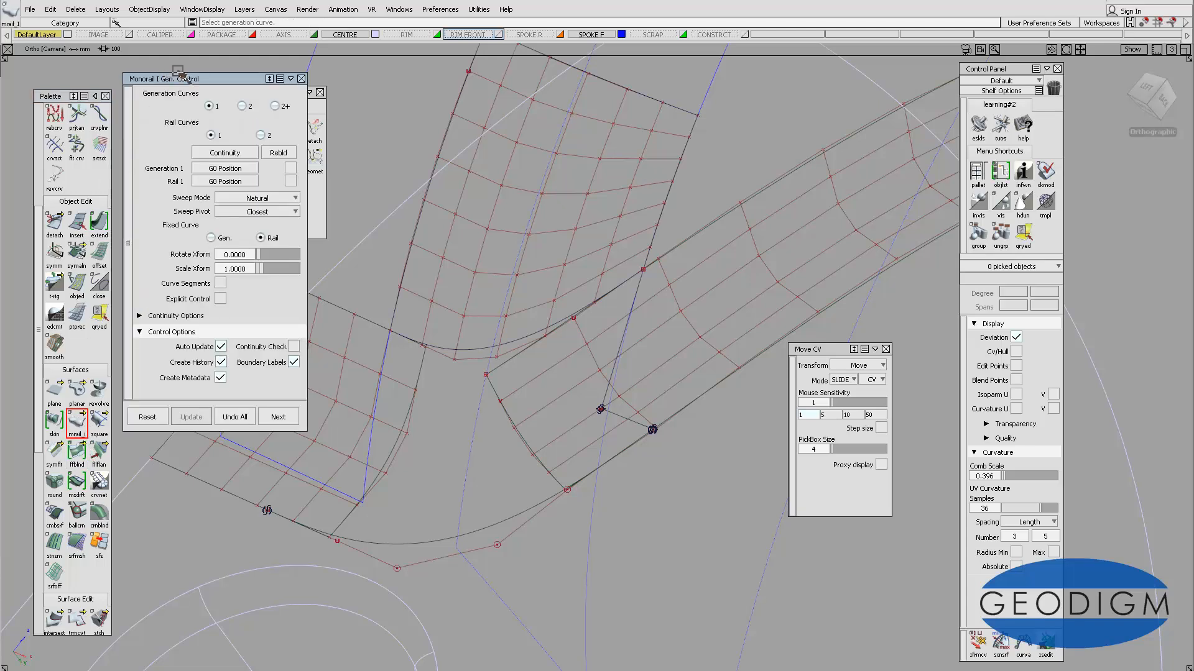
{"action": "left_click", "coordinate": [259, 135]}
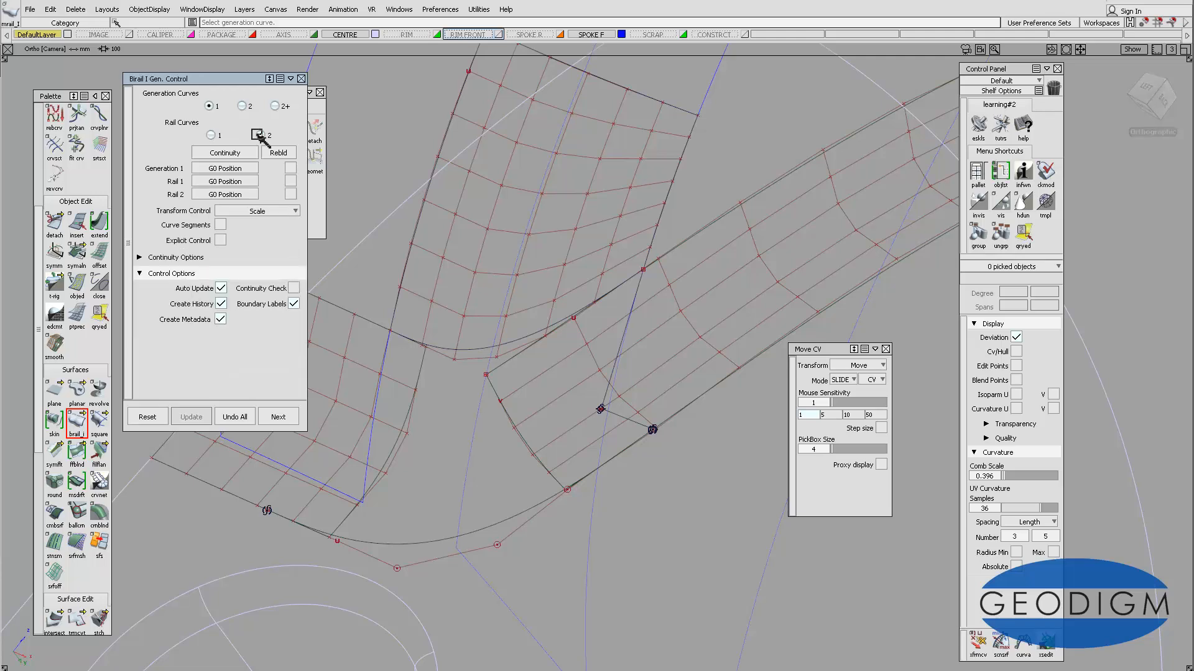
{"action": "left_click", "coordinate": [211, 136]}
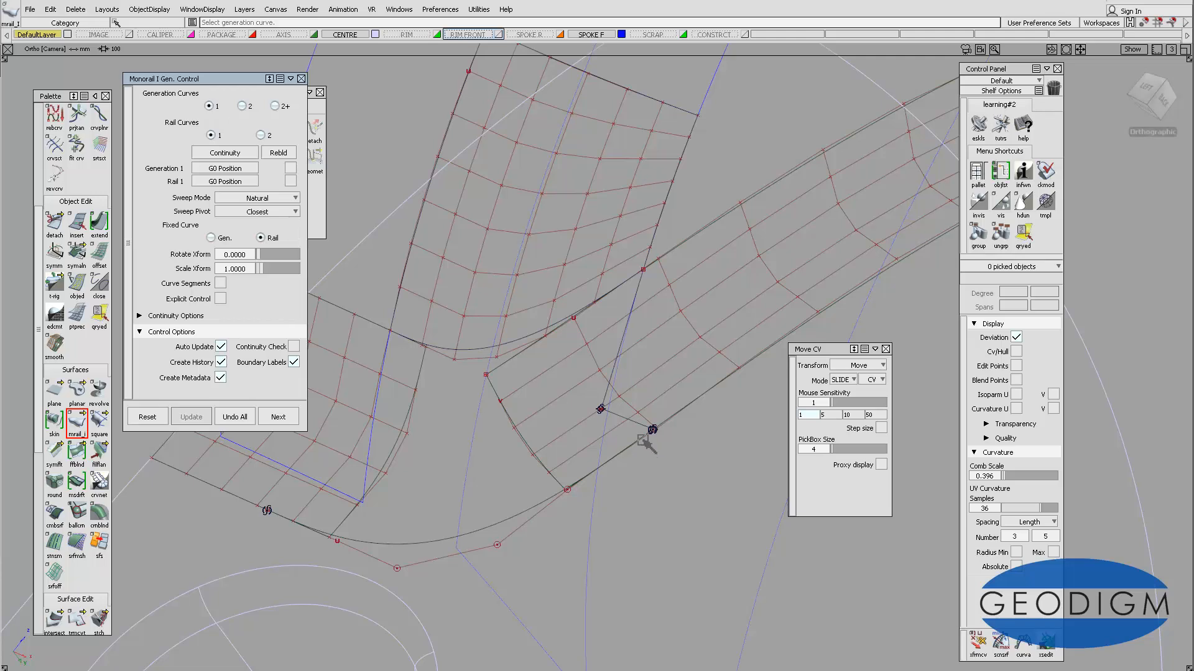
{"action": "left_click", "coordinate": [621, 415]}
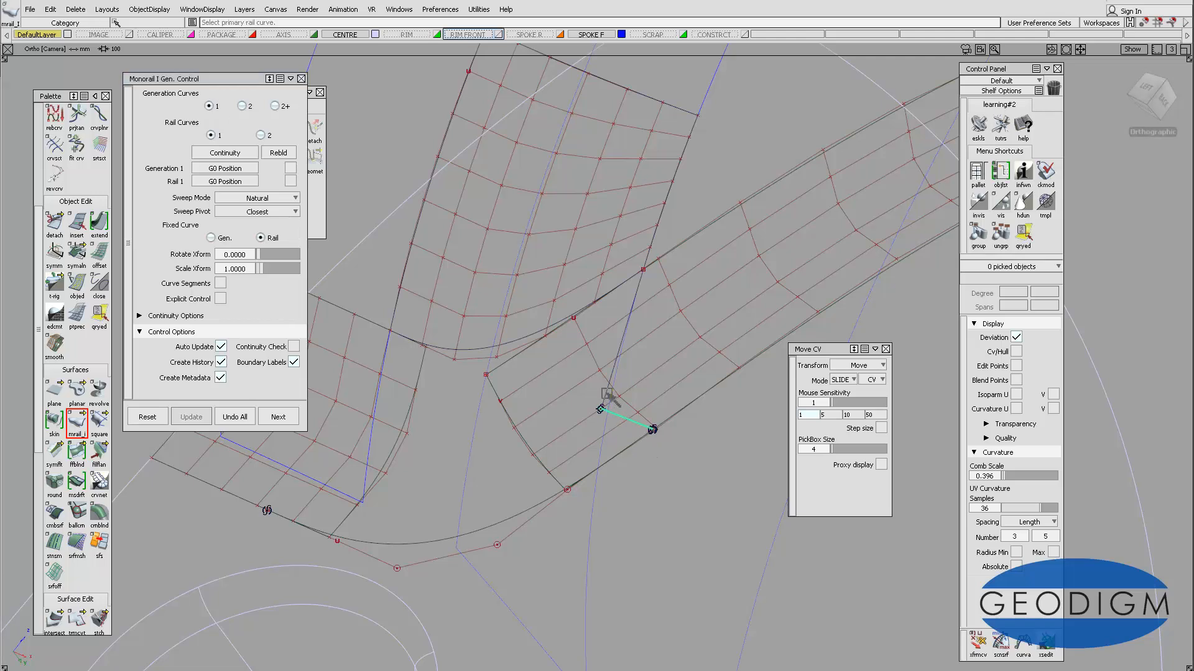
{"action": "left_click", "coordinate": [606, 394]}
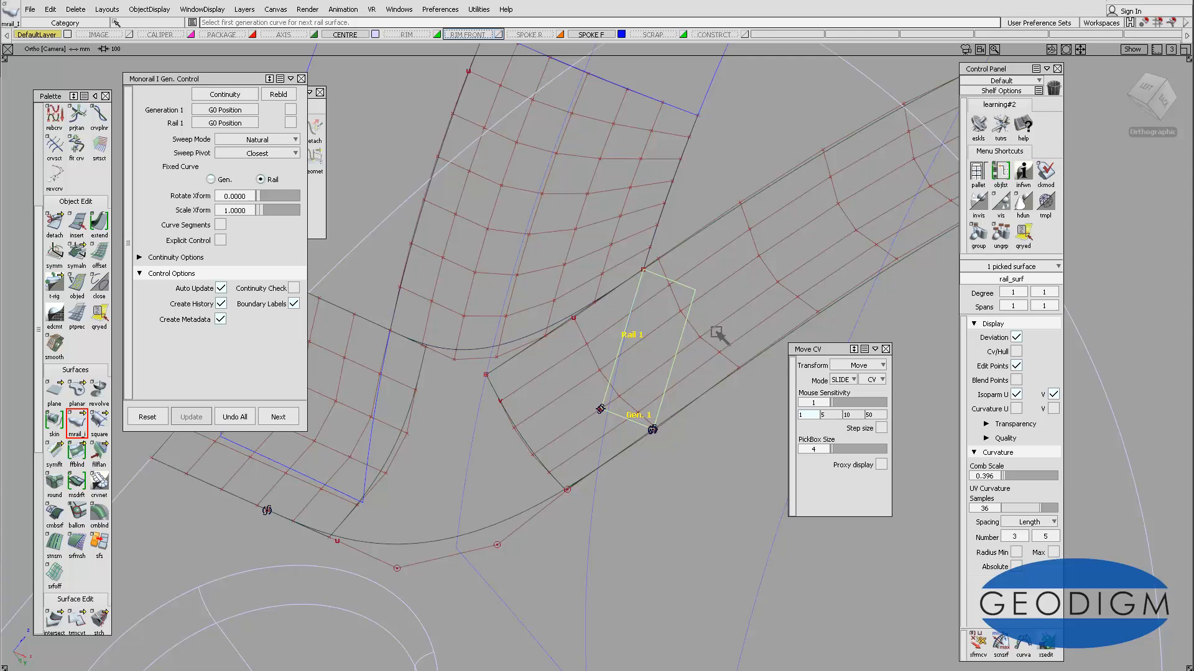
{"action": "left_click", "coordinate": [301, 79]}
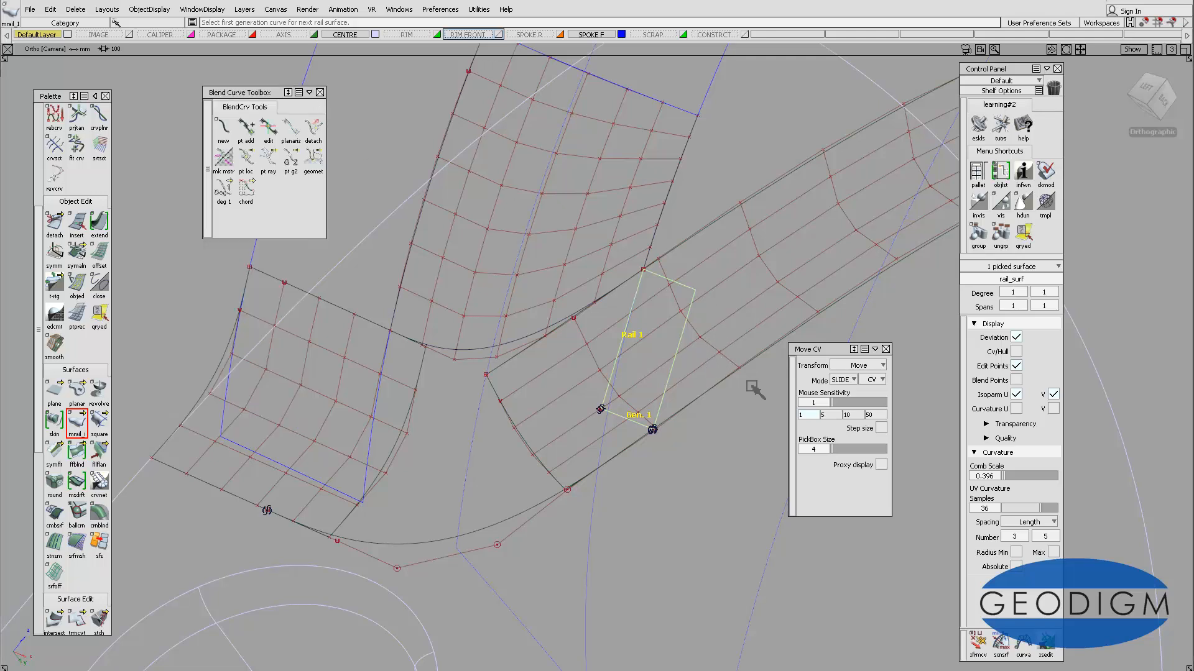
{"action": "left_click", "coordinate": [746, 357]}
Turn on hardware shading to inspect the new rail surface against the long fillet
{"action": "left_click", "coordinate": [215, 12]}
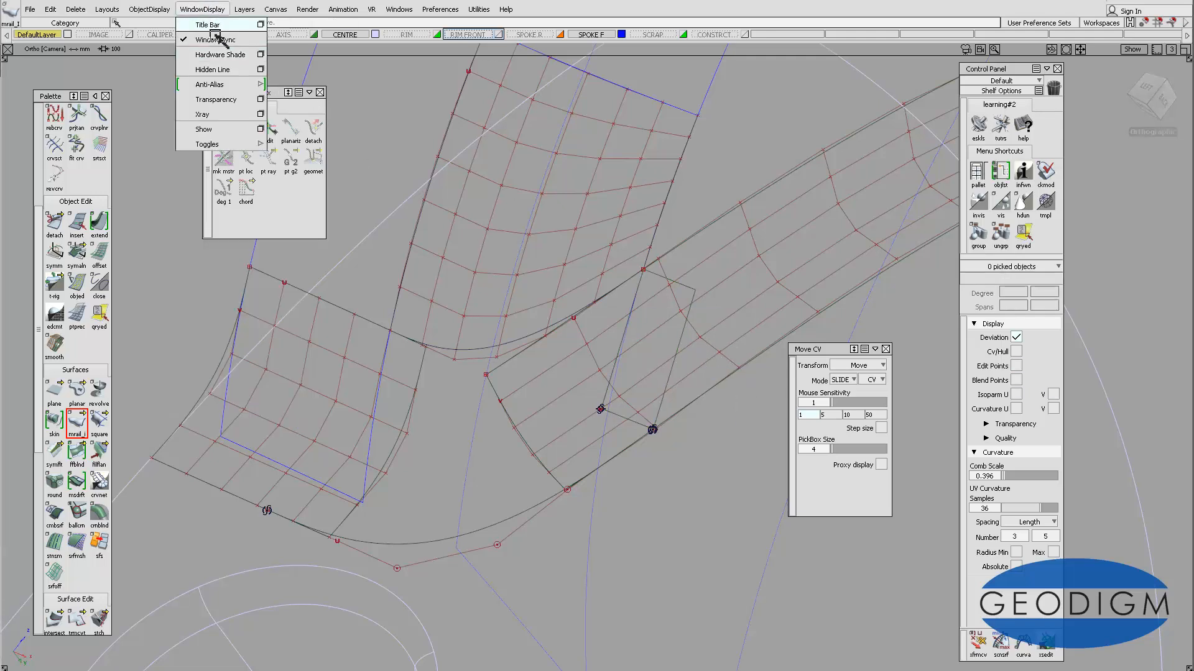
{"action": "left_click", "coordinate": [227, 50]}
{"action": "left_click_drag", "start_coordinate": [683, 380], "coordinate": [658, 374], "text": "alt+shift"}
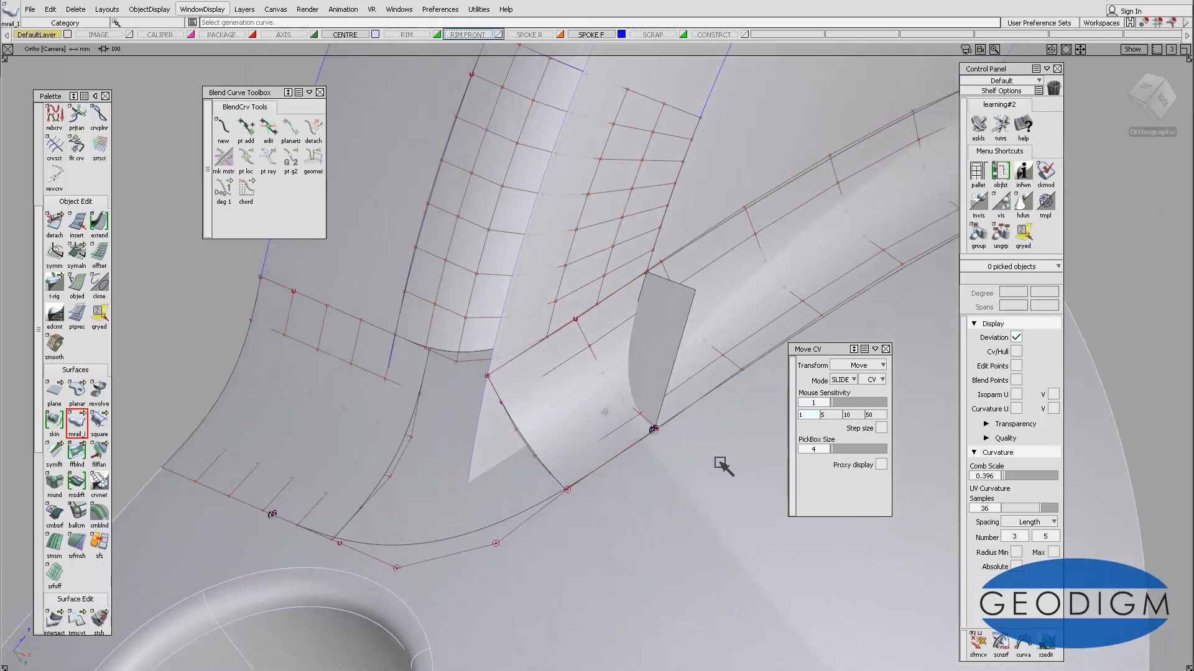
Select the degree 5 blend curve's end point on the long fillet and slide it slightly toward the hub
{"action": "left_click_drag", "start_coordinate": [679, 471], "coordinate": [616, 468], "text": "ctrl+shift"}
{"action": "left_click", "coordinate": [654, 430]}
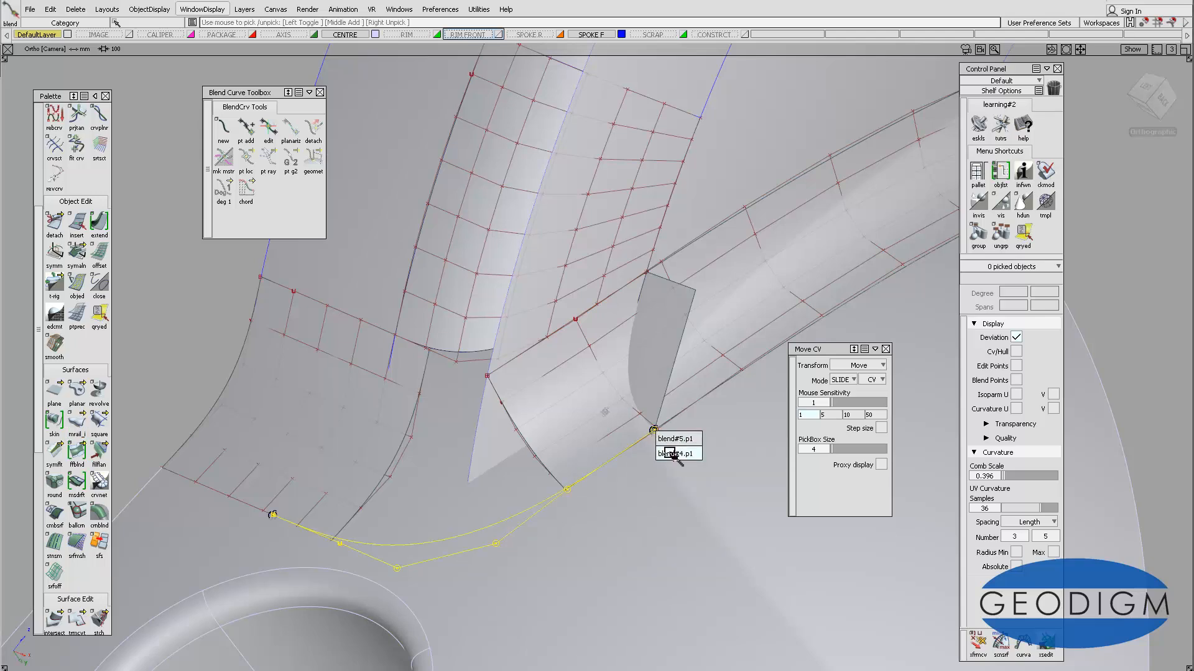
{"action": "left_click", "coordinate": [671, 454]}
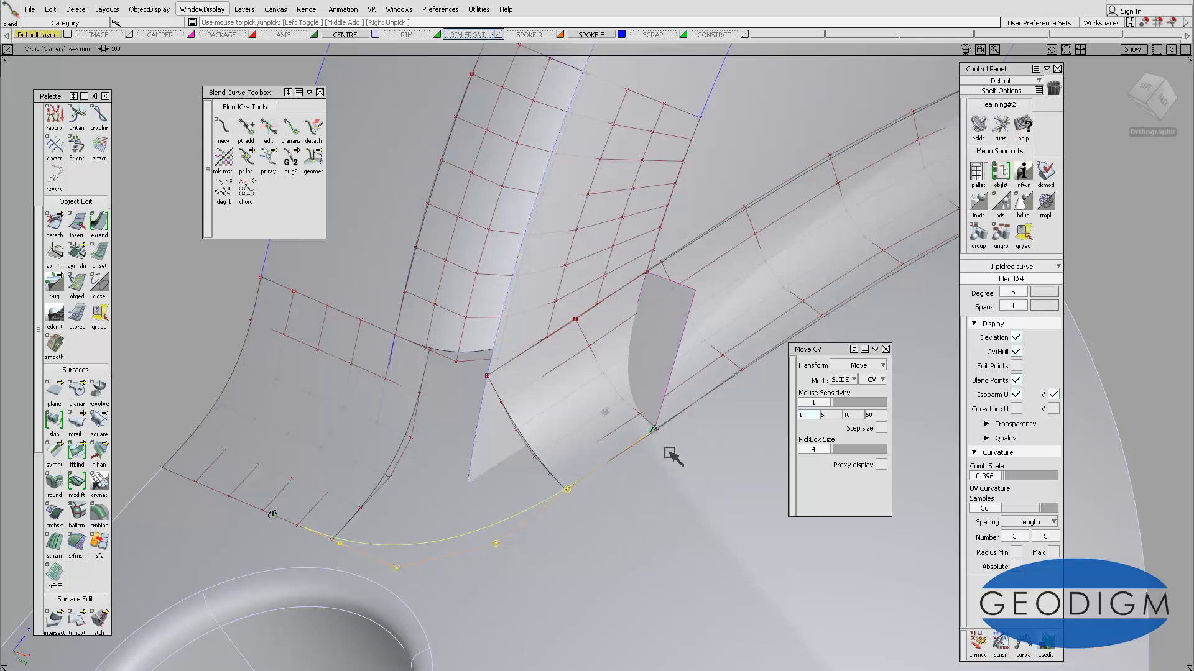
{"action": "left_click", "coordinate": [277, 132]}
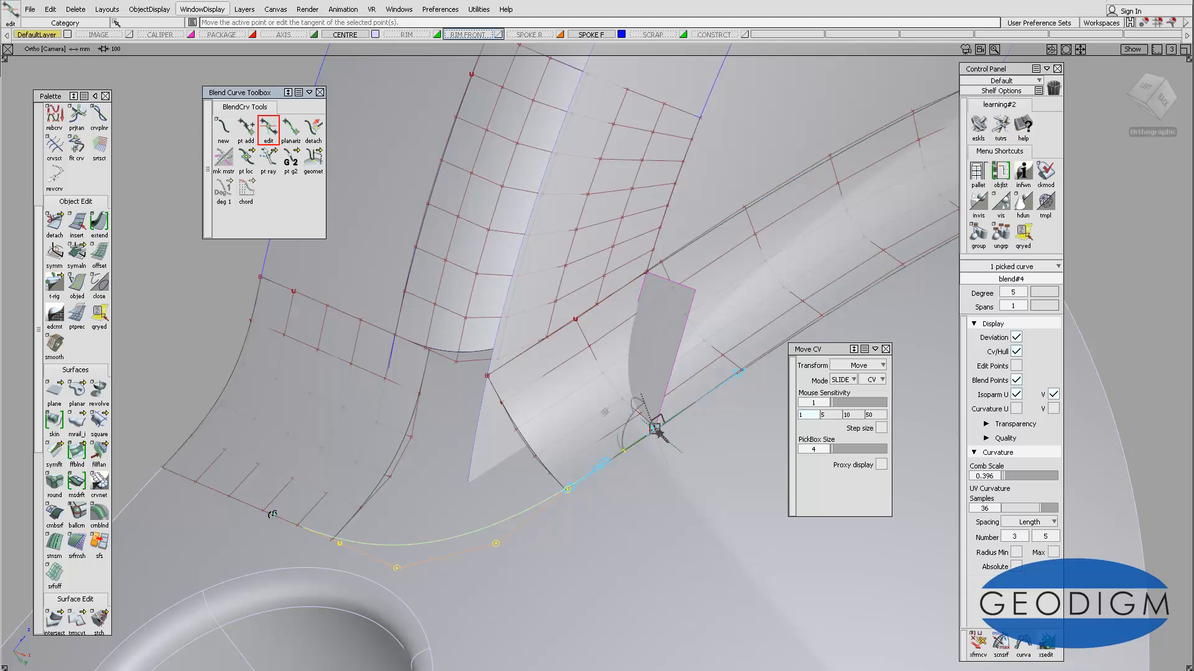
{"action": "left_click_drag", "start_coordinate": [655, 428], "coordinate": [645, 436]}
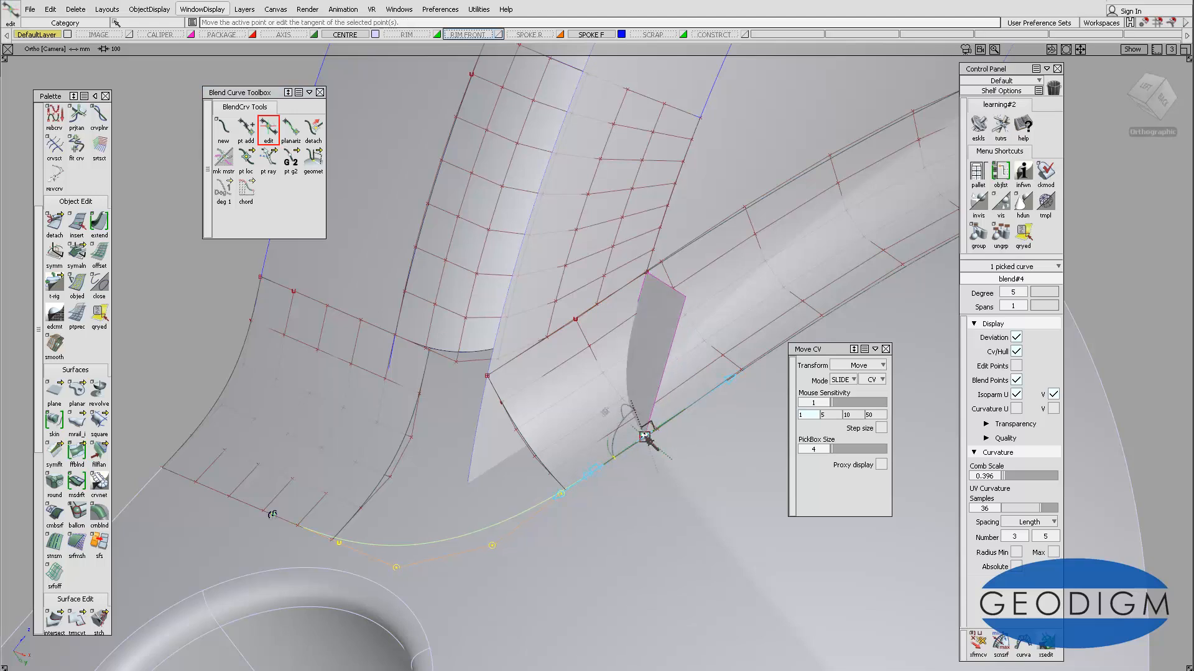
{"action": "left_click_drag", "start_coordinate": [679, 394], "coordinate": [528, 473], "text": "alt+shift"}
{"action": "right_click_drag", "start_coordinate": [647, 475], "coordinate": [643, 317], "text": "alt+shift"}
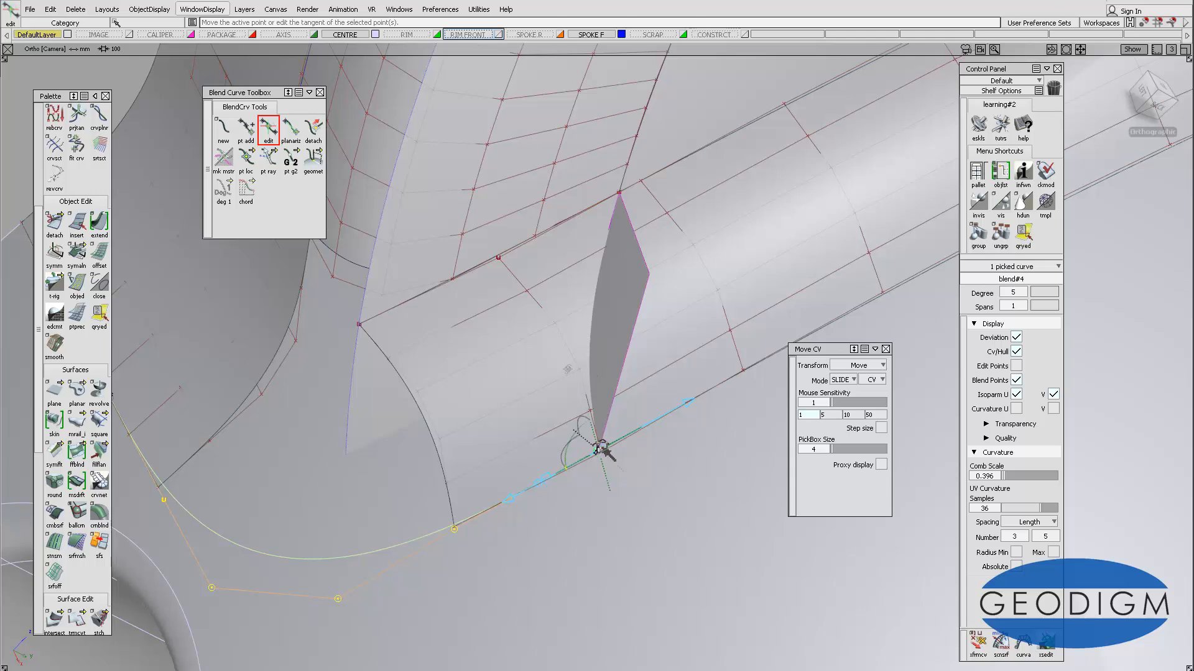
Slide the blend end point back and forth along the long fillet's edge, leaving the nearest CV on the fillet's corner
{"action": "left_click_drag", "start_coordinate": [600, 450], "coordinate": [605, 453]}
{"action": "left_click_drag", "start_coordinate": [605, 450], "coordinate": [536, 488]}
{"action": "left_click", "coordinate": [602, 452]}
{"action": "left_click", "coordinate": [546, 474]}
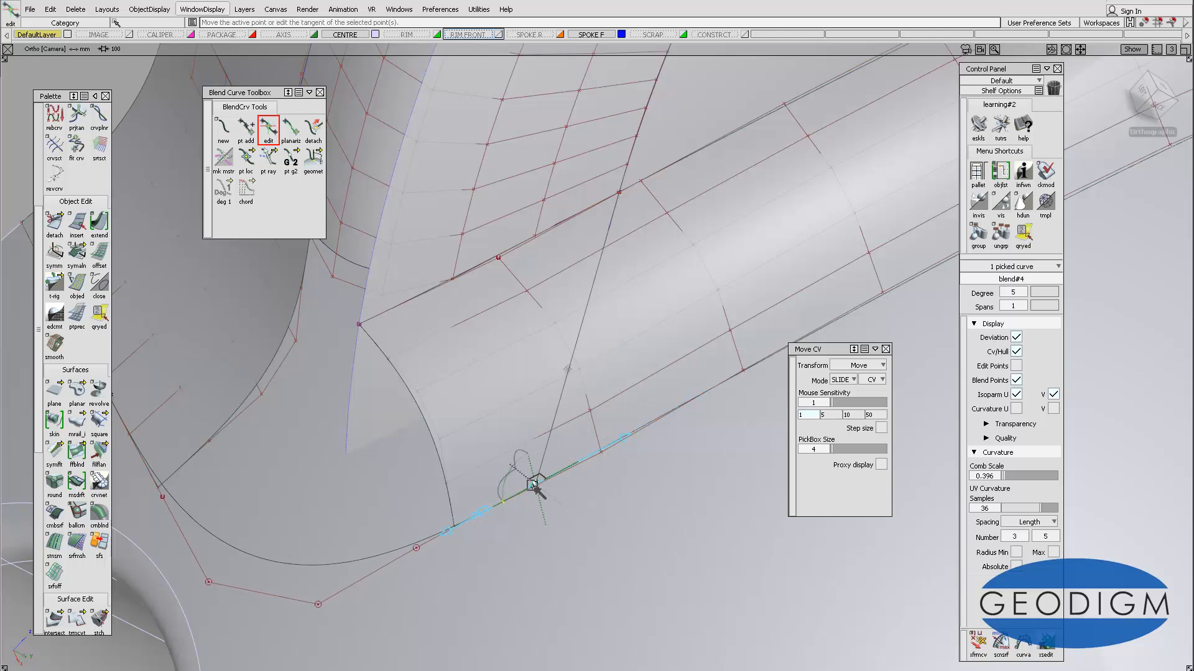
{"action": "left_click_drag", "start_coordinate": [537, 485], "coordinate": [721, 381]}
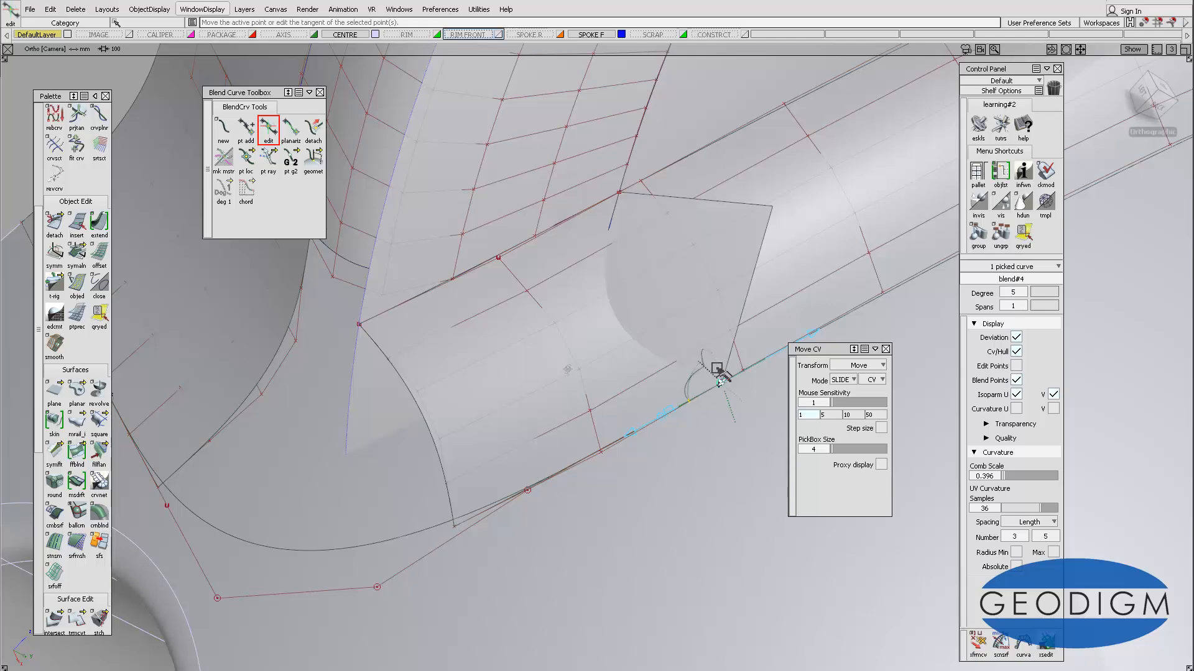
{"action": "left_click_drag", "start_coordinate": [661, 299], "coordinate": [599, 482], "text": "alt+shift"}
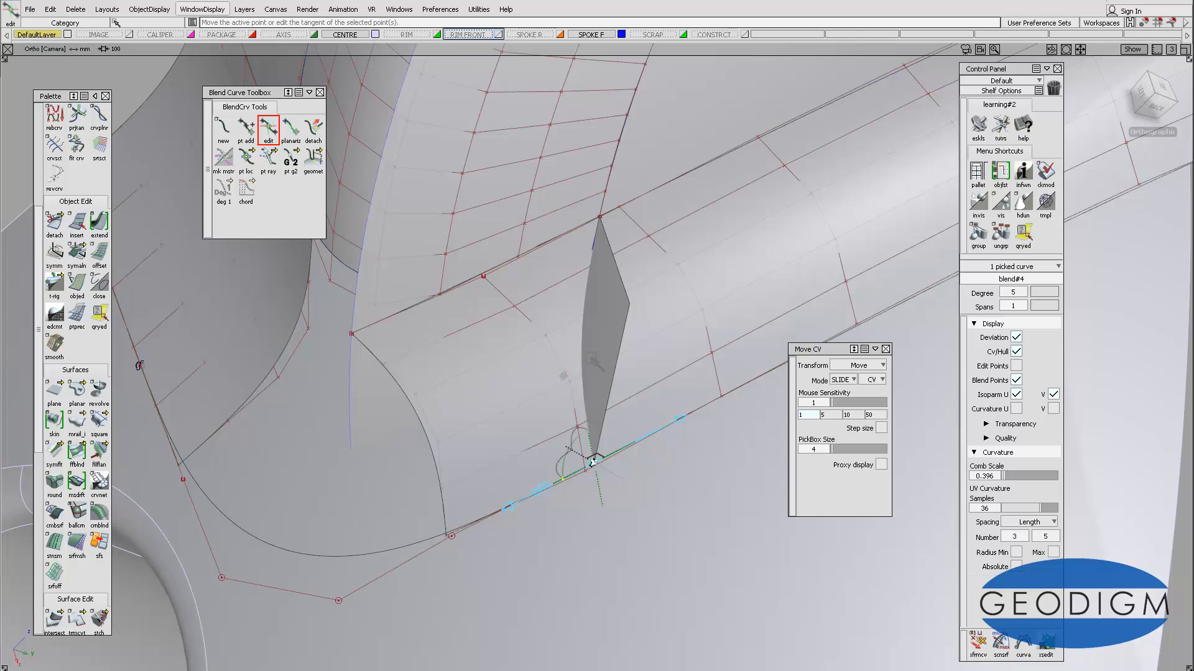
{"action": "left_click_drag", "start_coordinate": [572, 342], "coordinate": [621, 256], "text": "alt+shift"}
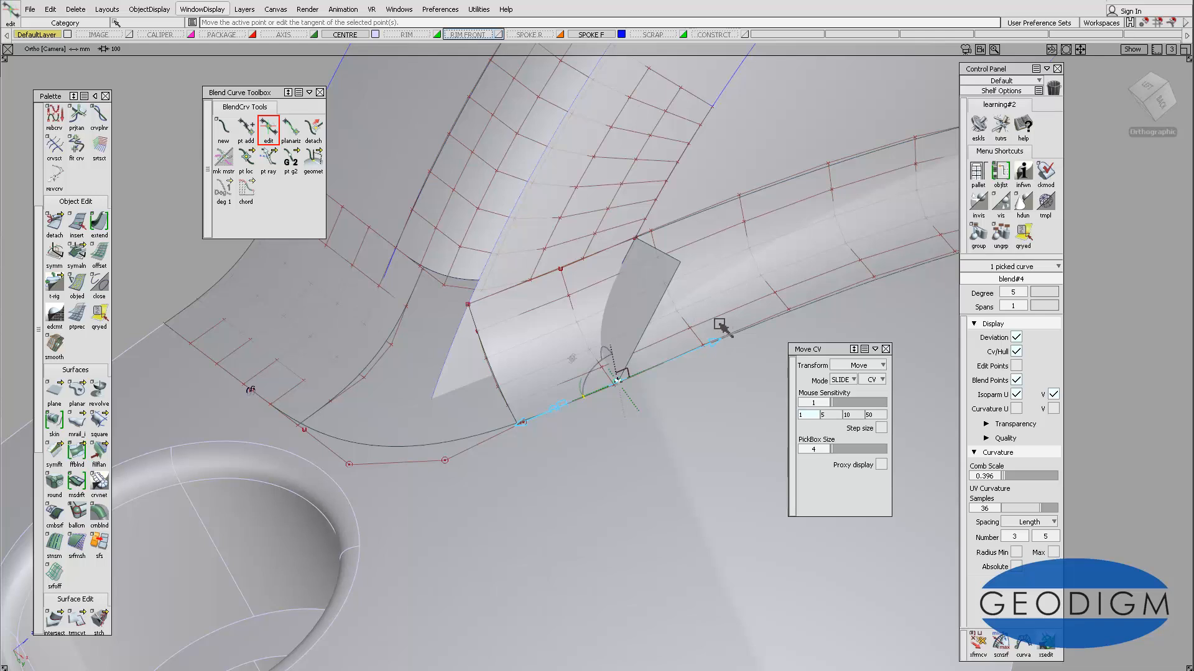
{"action": "left_click", "coordinate": [688, 339]}
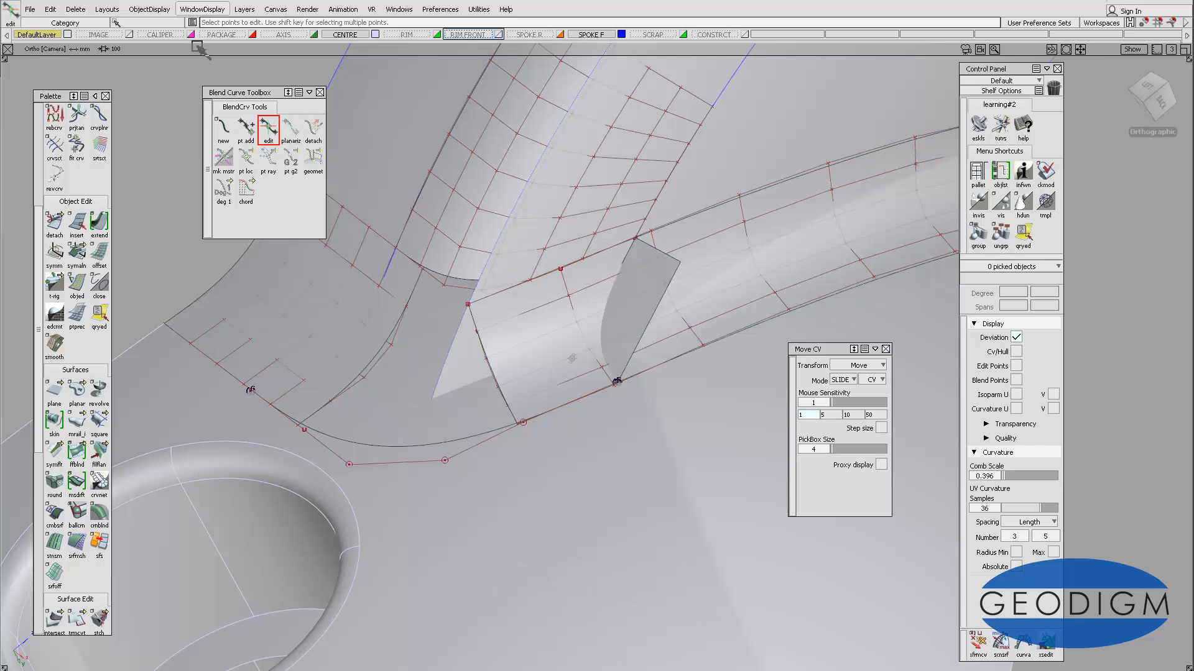
Turn off hardware shading to return to the wireframe display
{"action": "left_click", "coordinate": [202, 9]}
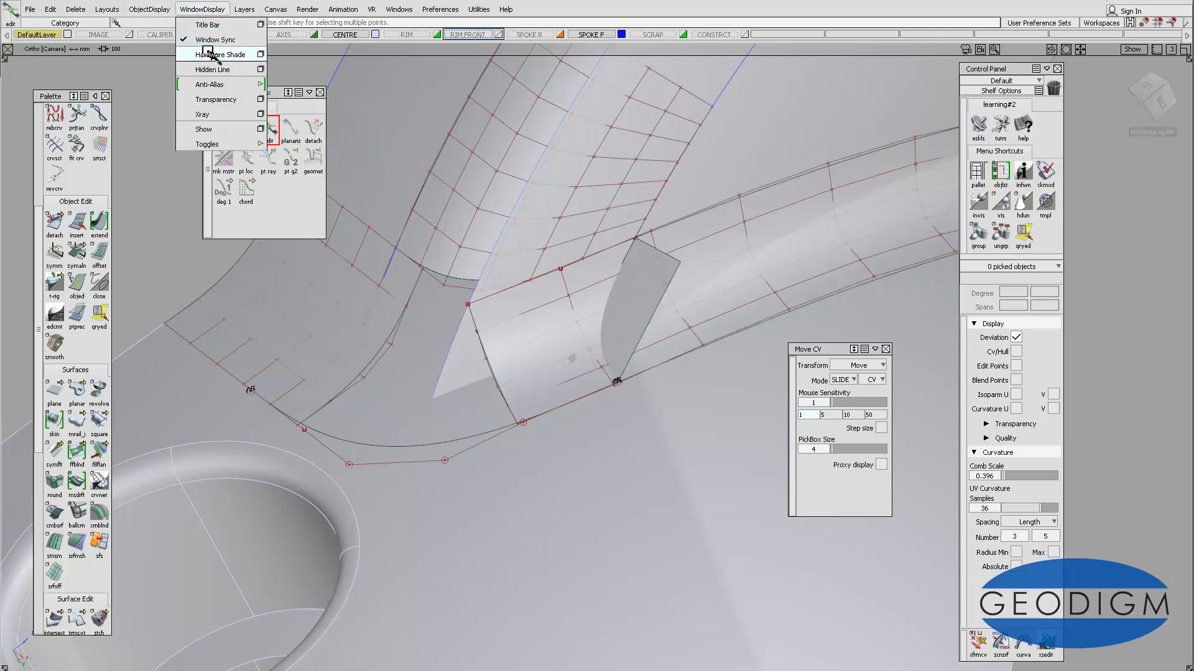
{"action": "left_click", "coordinate": [197, 47]}
{"action": "left_click_drag", "start_coordinate": [647, 324], "coordinate": [651, 331], "text": "alt+shift"}
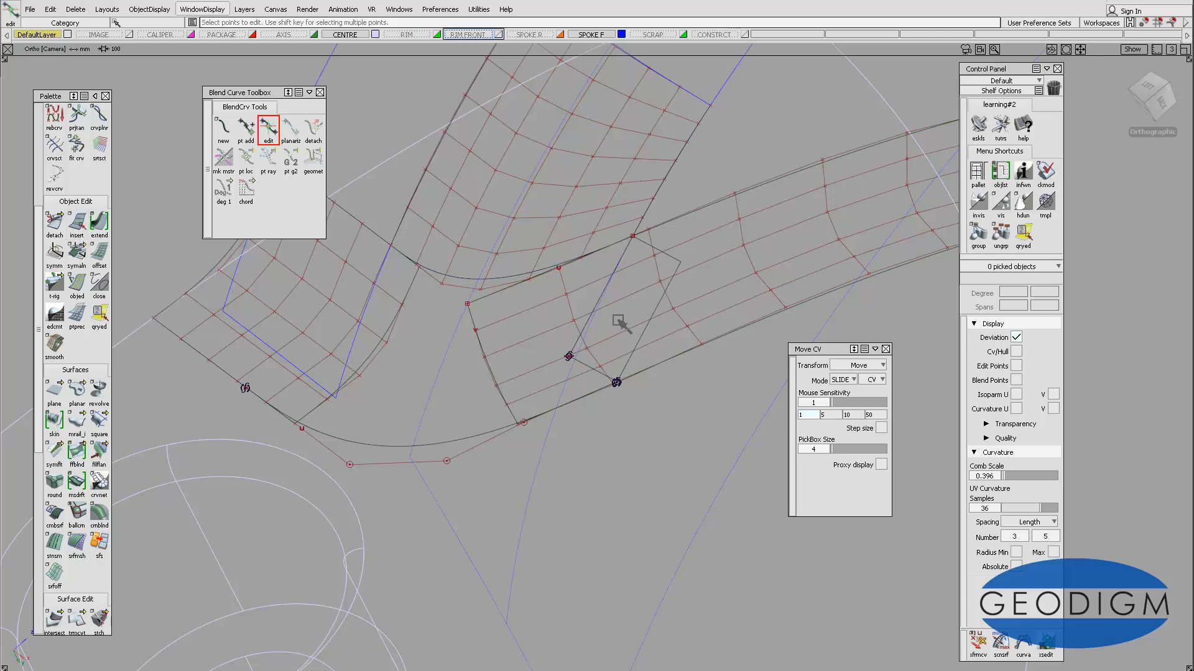
Select the rail surface on the long fillet and center its pivot
{"action": "left_click_drag", "start_coordinate": [617, 320], "coordinate": [621, 348], "text": "ctrl+shift"}
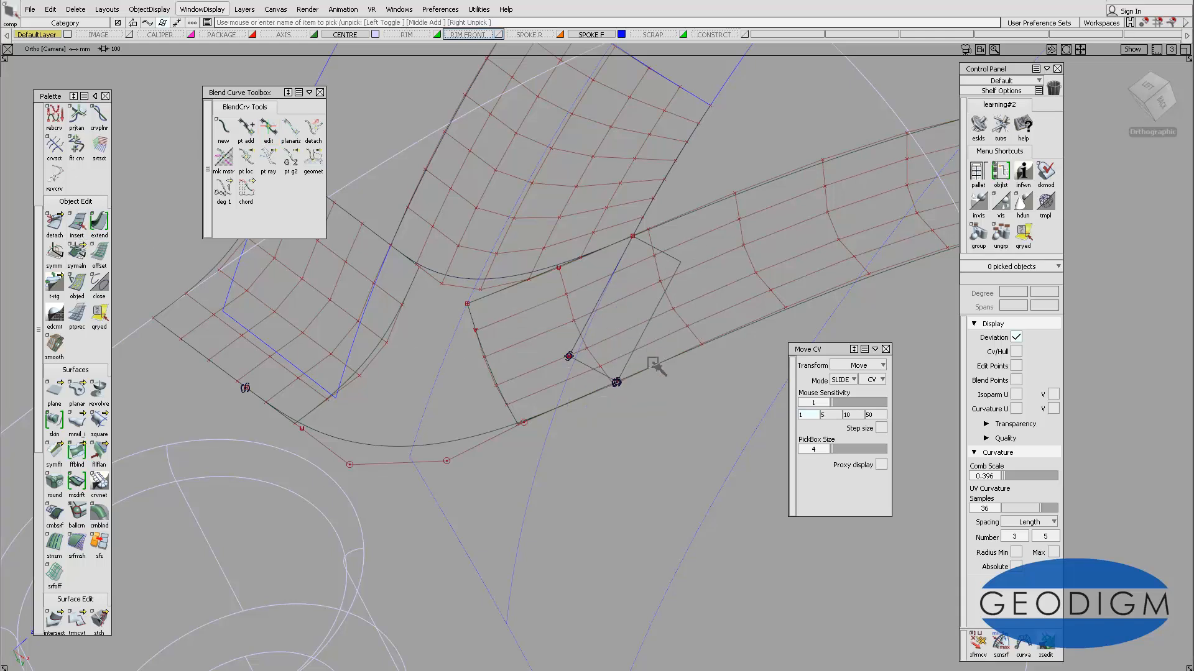
{"action": "left_click", "coordinate": [647, 336]}
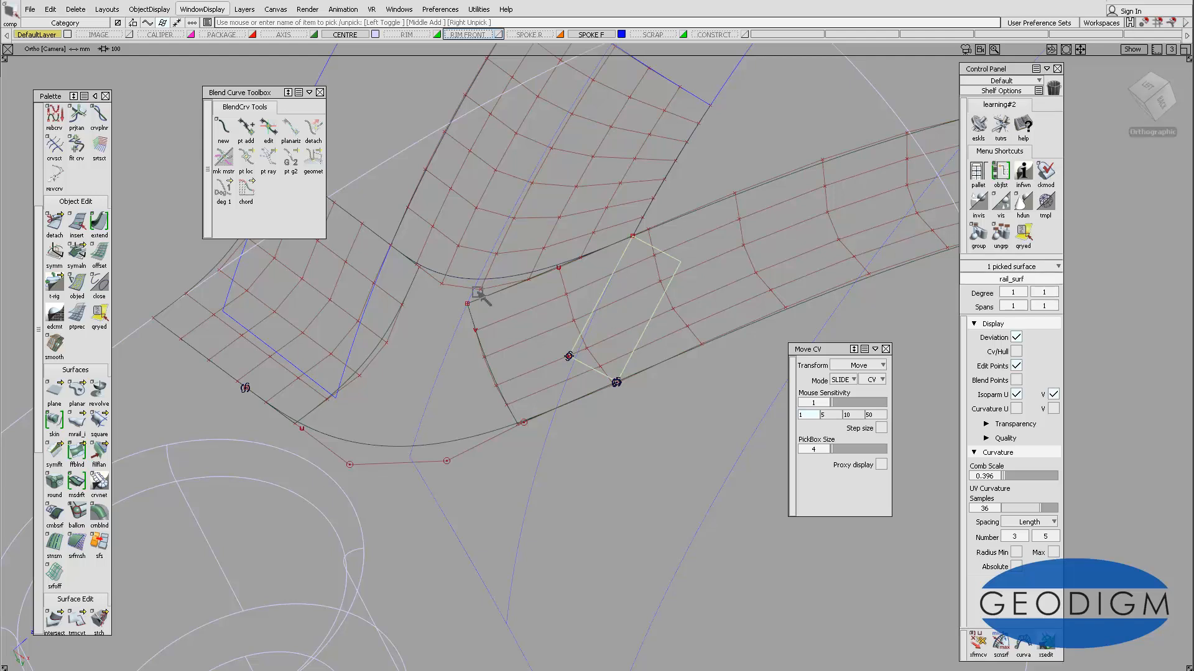
{"action": "scroll", "coordinate": [69, 187], "scroll_direction": "up", "scroll_amount": 5}
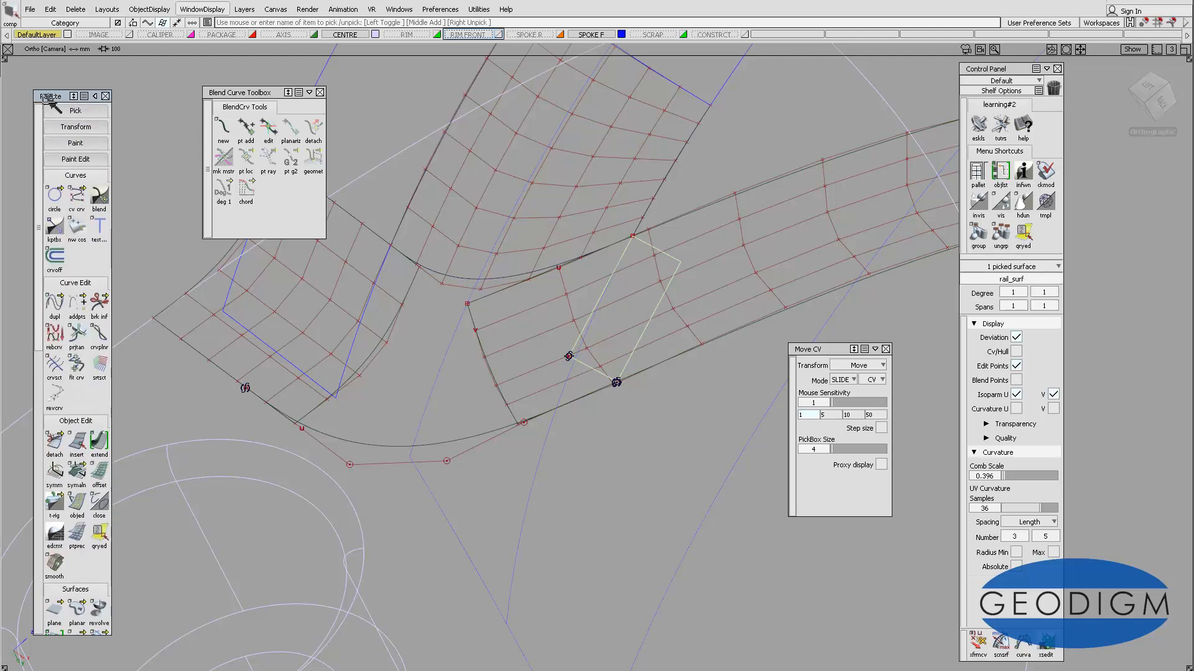
{"action": "left_click", "coordinate": [75, 127]}
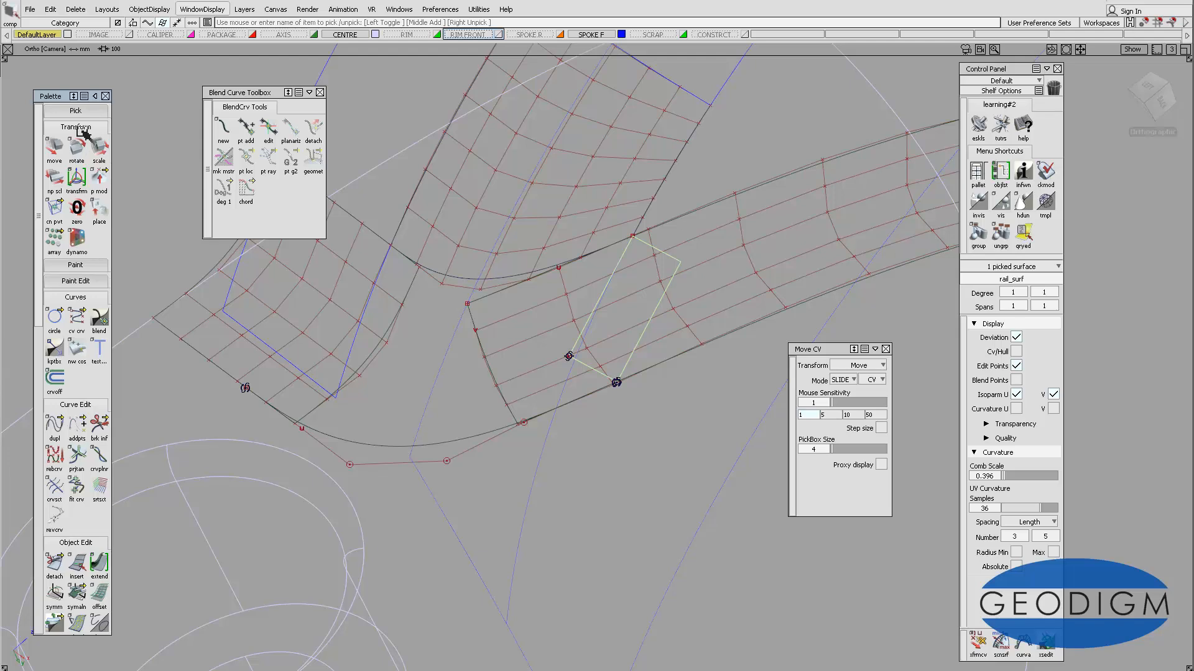
{"action": "left_click", "coordinate": [61, 212]}
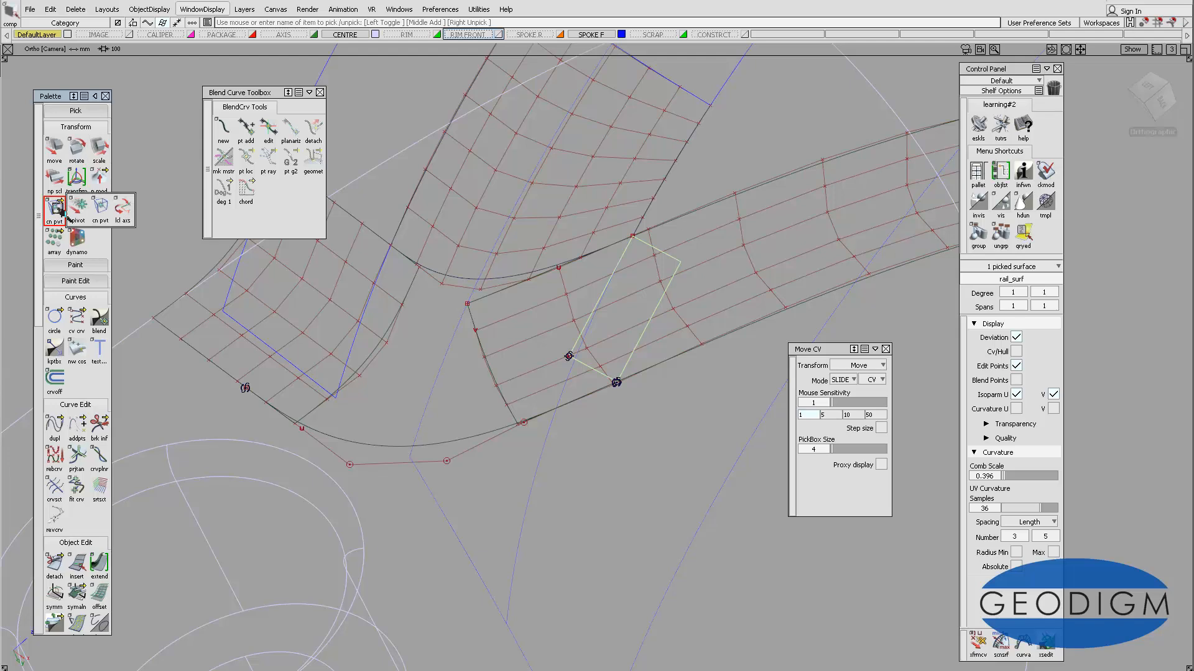
{"action": "left_click", "coordinate": [99, 210]}
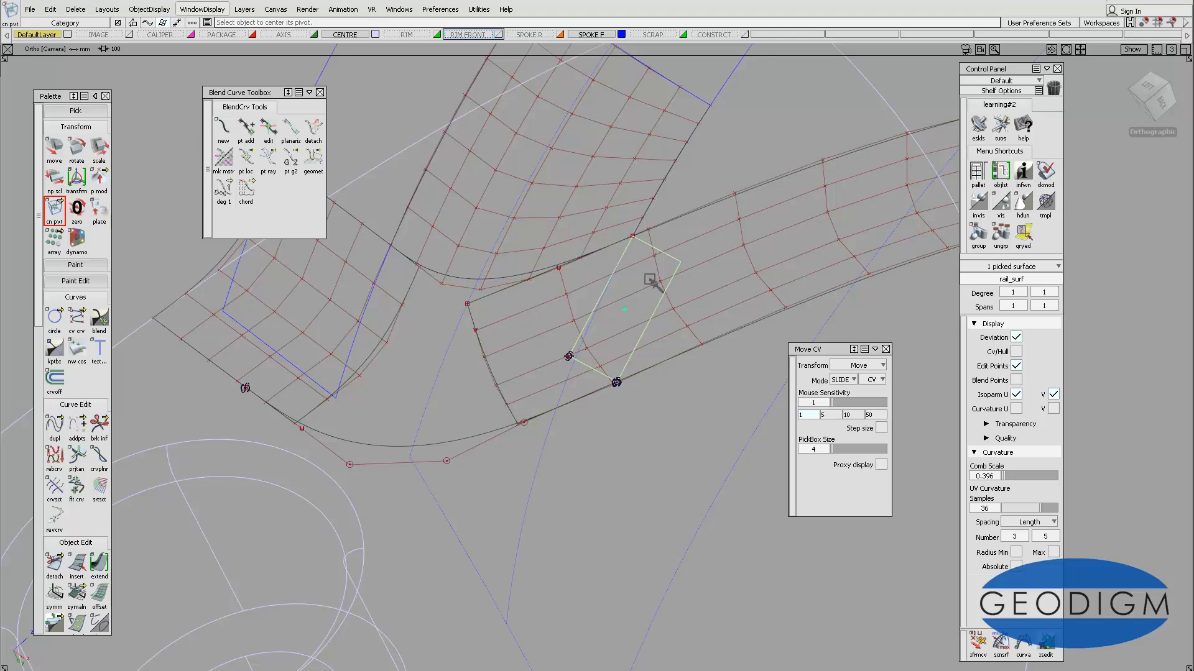
Scale up the rail surface so it extends past both edges of the long fillet, accepting the removal of its construction history
{"action": "left_click", "coordinate": [658, 463], "text": "ctrl+shift"}
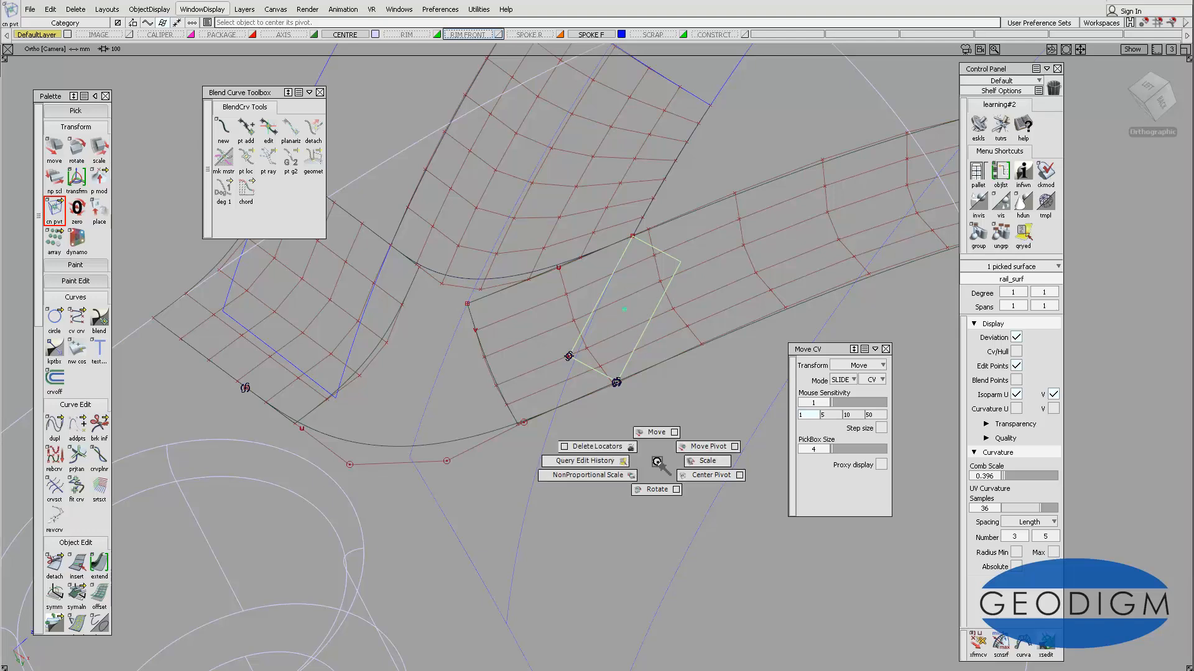
{"action": "left_click_drag", "start_coordinate": [657, 463], "coordinate": [671, 460], "text": "ctrl+shift"}
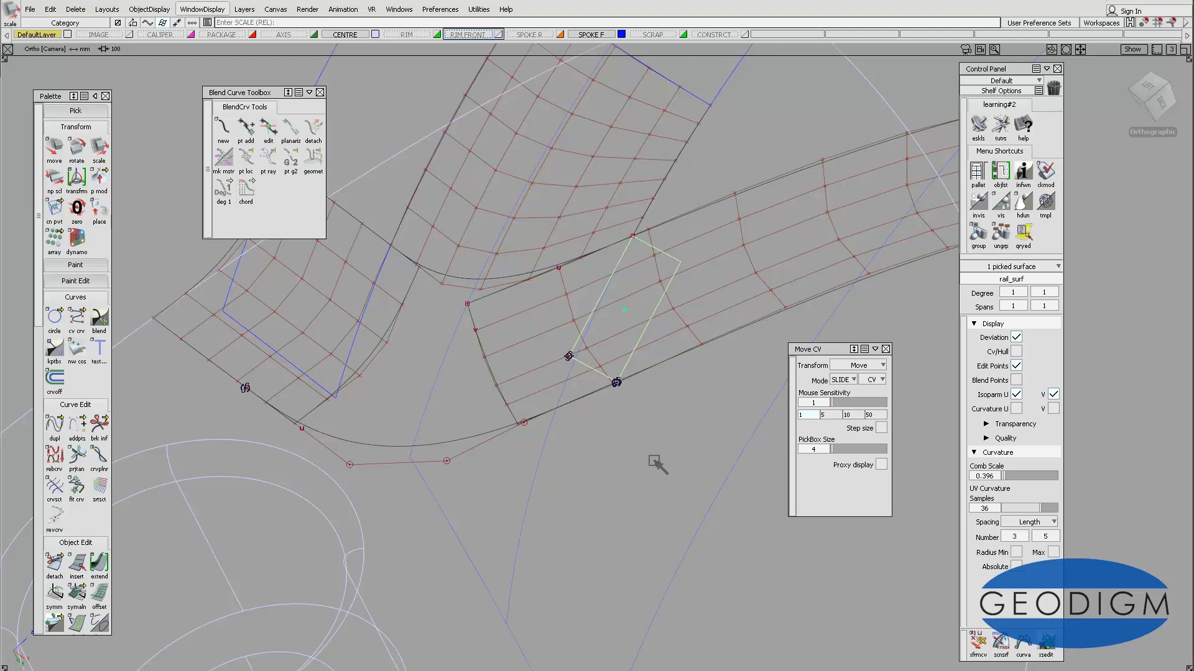
{"action": "left_click", "coordinate": [621, 459]}
{"action": "left_click", "coordinate": [536, 392]}
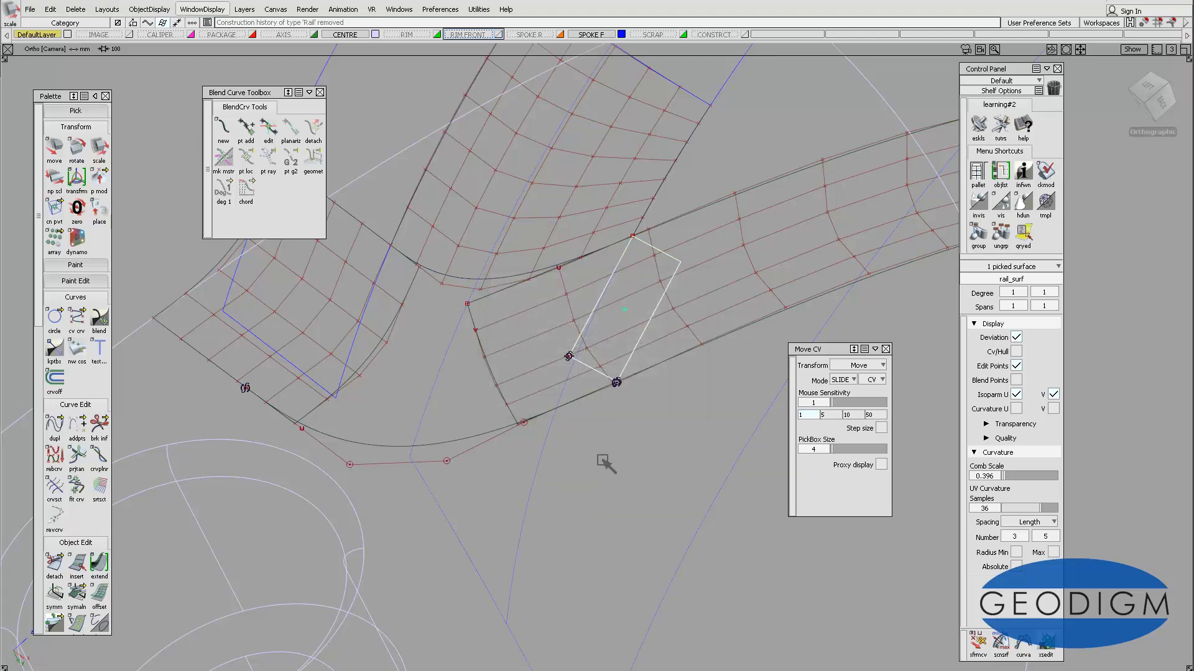
{"action": "left_click_drag", "start_coordinate": [607, 464], "coordinate": [660, 394]}
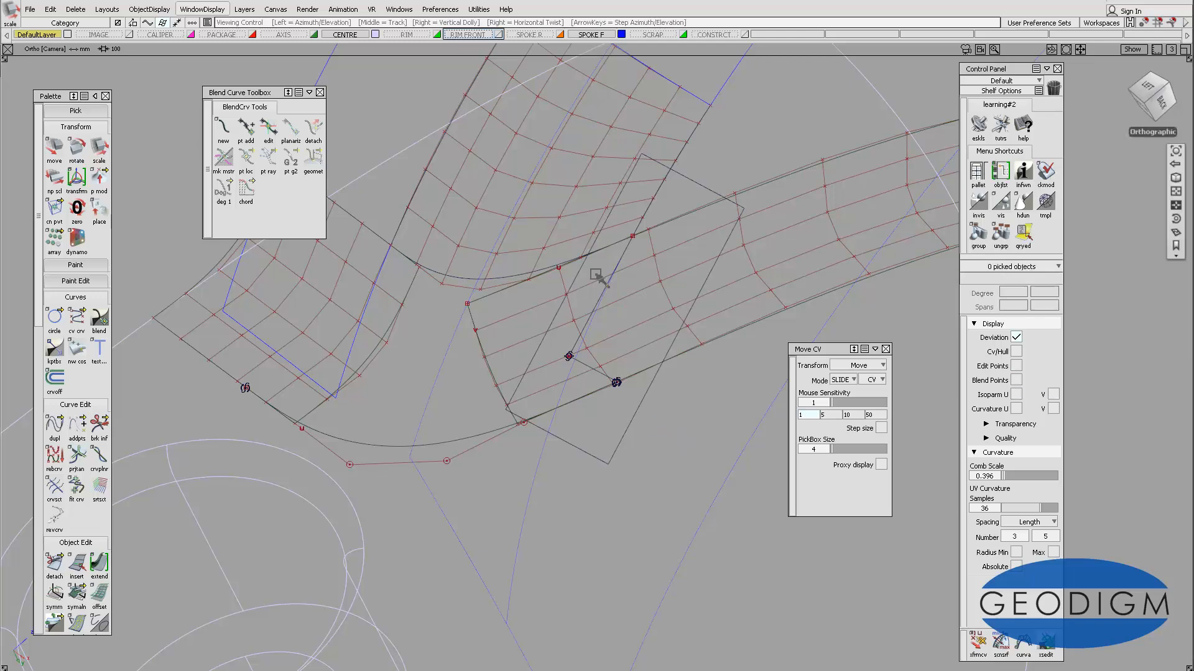
Check in hardware shading how the enlarged rail surface cuts through the long fillet, and return to the wireframe display
{"action": "left_click", "coordinate": [200, 10]}
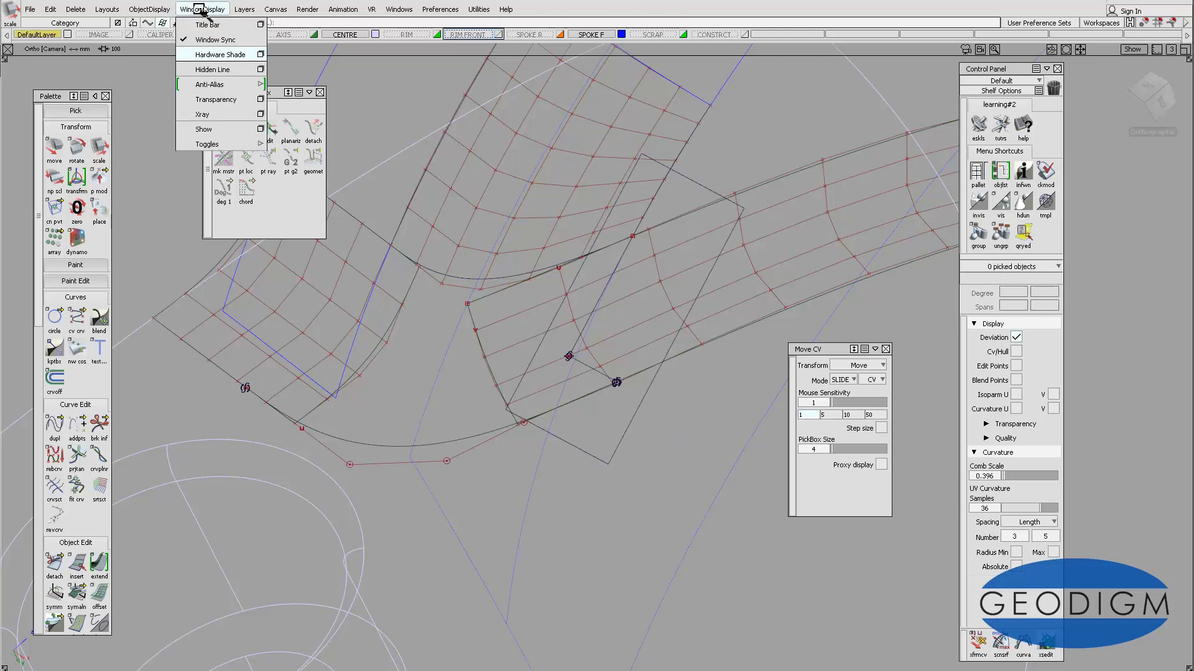
{"action": "left_click", "coordinate": [210, 56]}
{"action": "mouse_move", "coordinate": [752, 318]}
{"action": "left_mouse_down", "text": "alt+shift"}
{"action": "mouse_move", "coordinate": [483, 315]}
{"action": "mouse_move", "coordinate": [697, 294]}
{"action": "left_mouse_up", "text": "alt+shift"}
{"action": "left_click", "coordinate": [202, 10]}
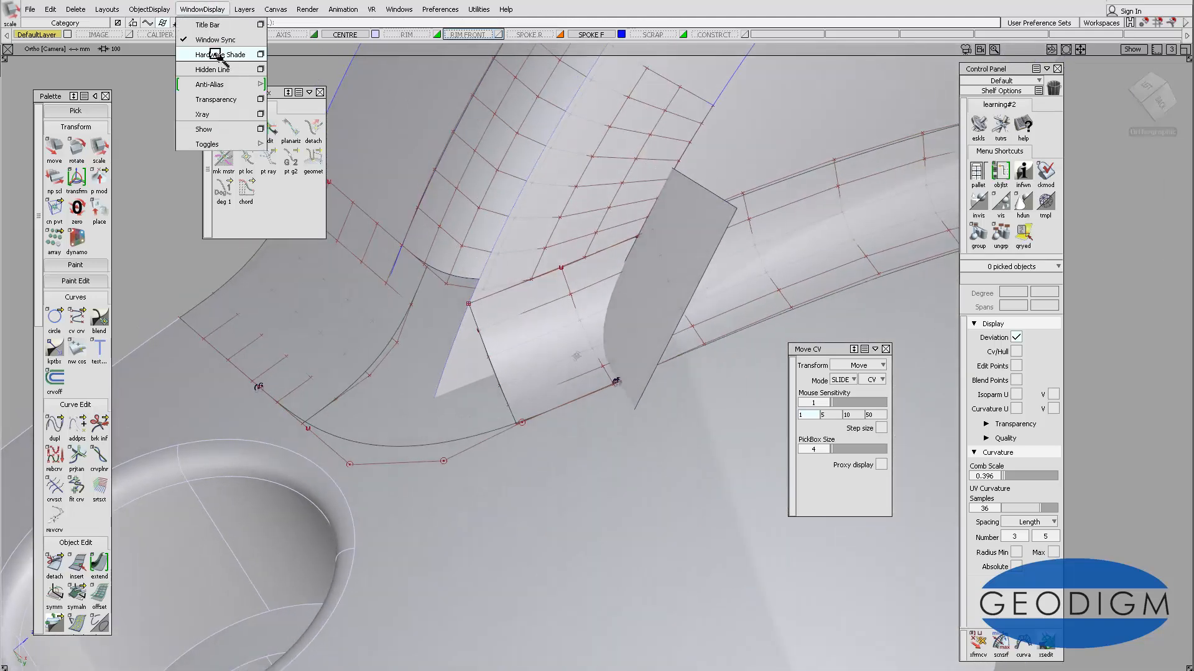
{"action": "left_click", "coordinate": [215, 57]}
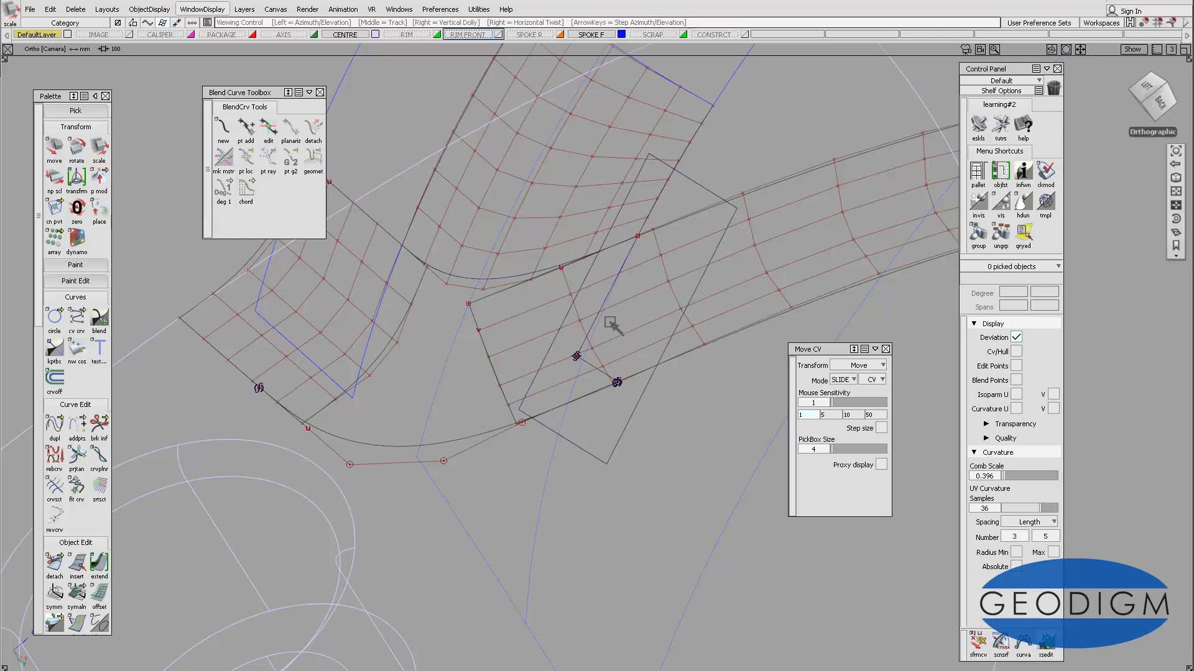
Start the Trim Convert tool with its settings open
{"action": "left_click_drag", "start_coordinate": [607, 325], "coordinate": [643, 298], "text": "alt+shift"}
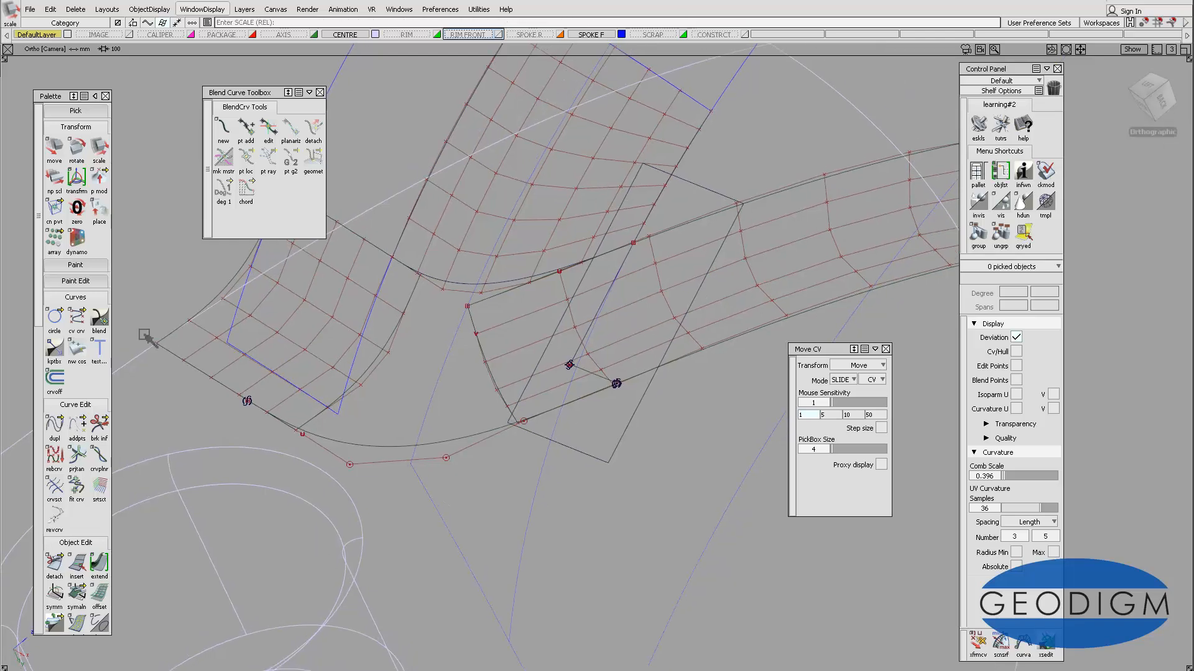
{"action": "scroll", "coordinate": [54, 435], "scroll_direction": "down", "scroll_amount": 10}
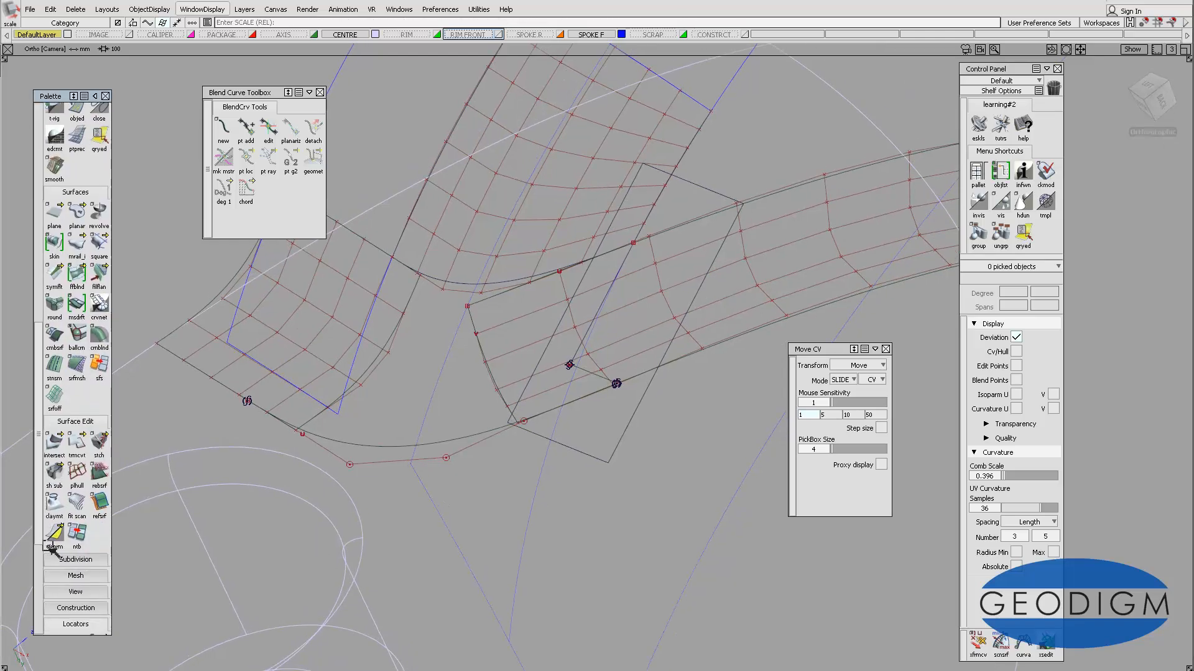
{"action": "double_click", "coordinate": [77, 392]}
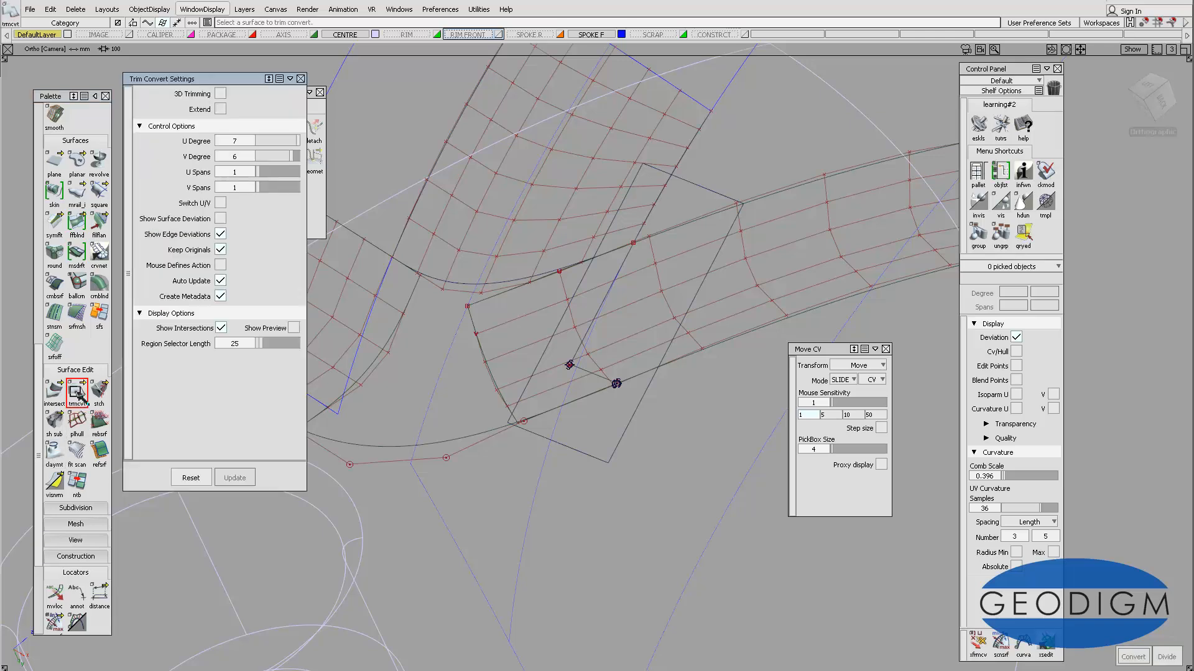
Turn on 3D Trimming in Intersect mode for the Trim Convert tool
{"action": "left_click", "coordinate": [221, 93]}
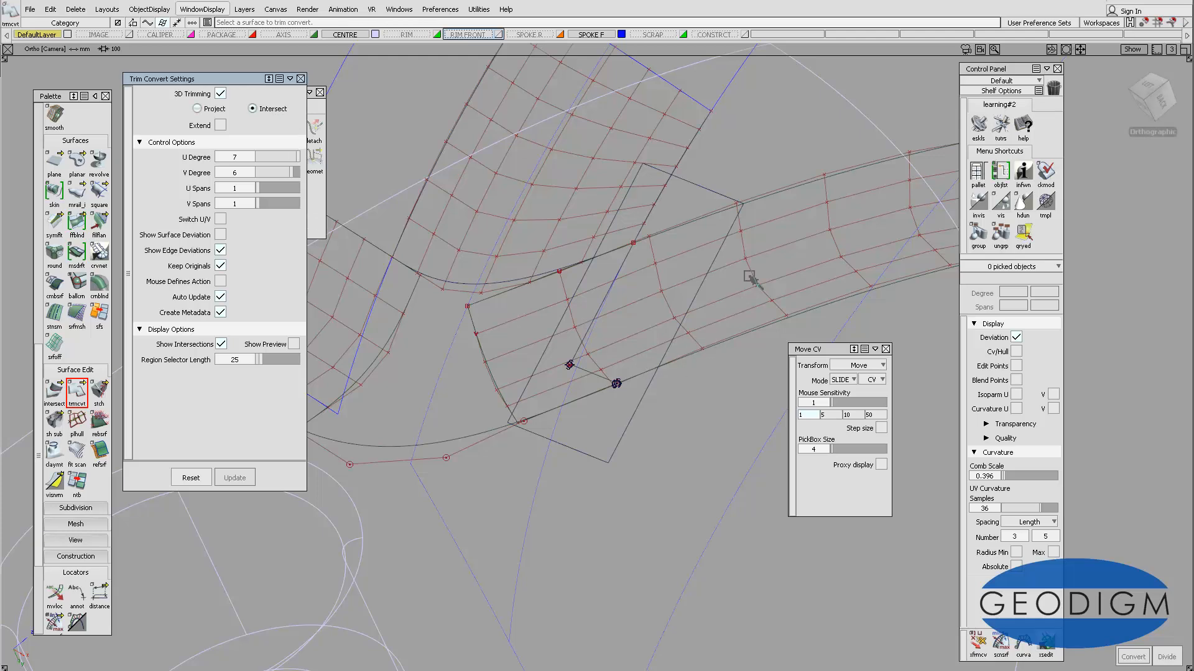
{"action": "left_click", "coordinate": [759, 255]}
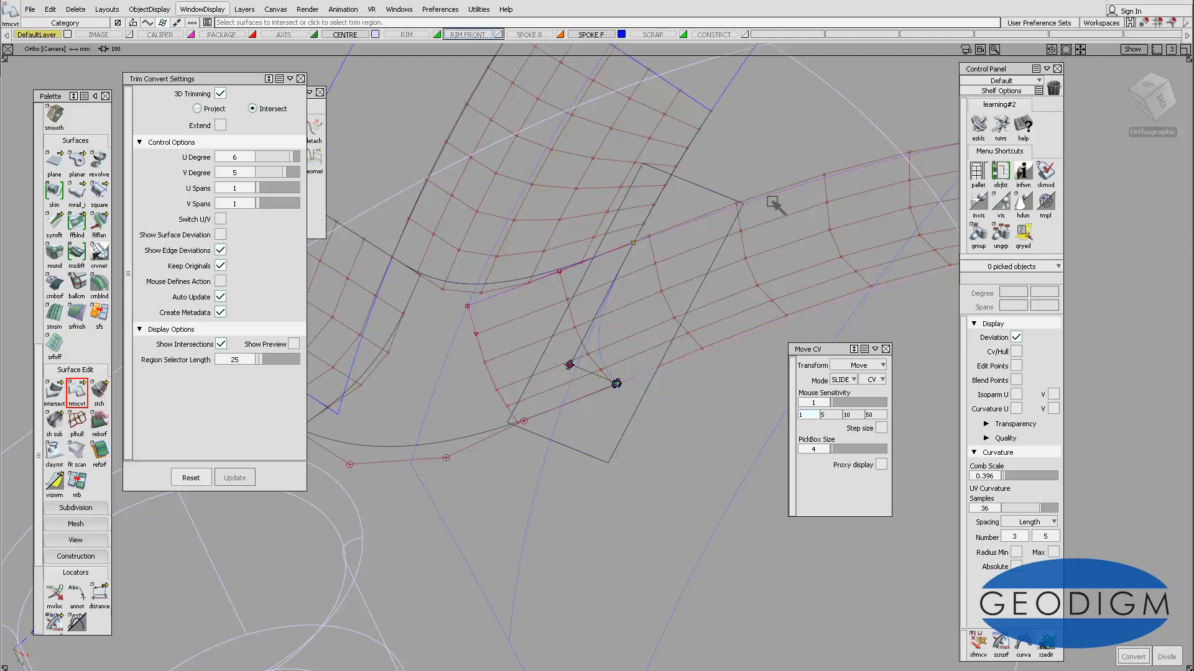
{"action": "left_click", "coordinate": [794, 234]}
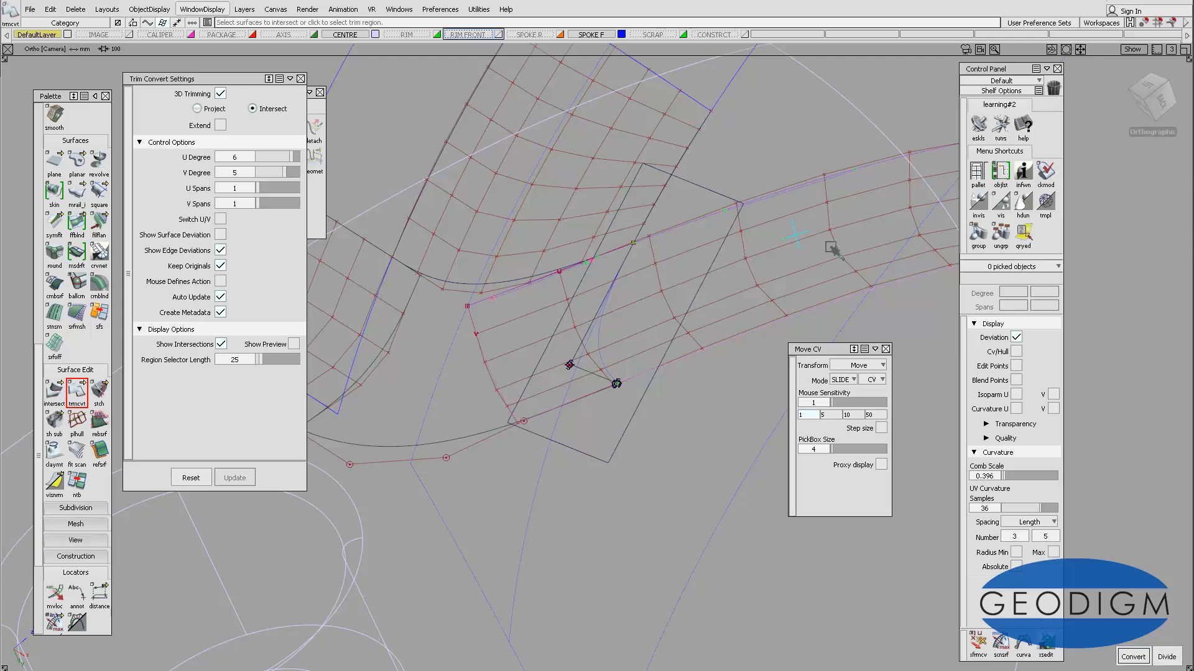
{"action": "key", "text": "space"}
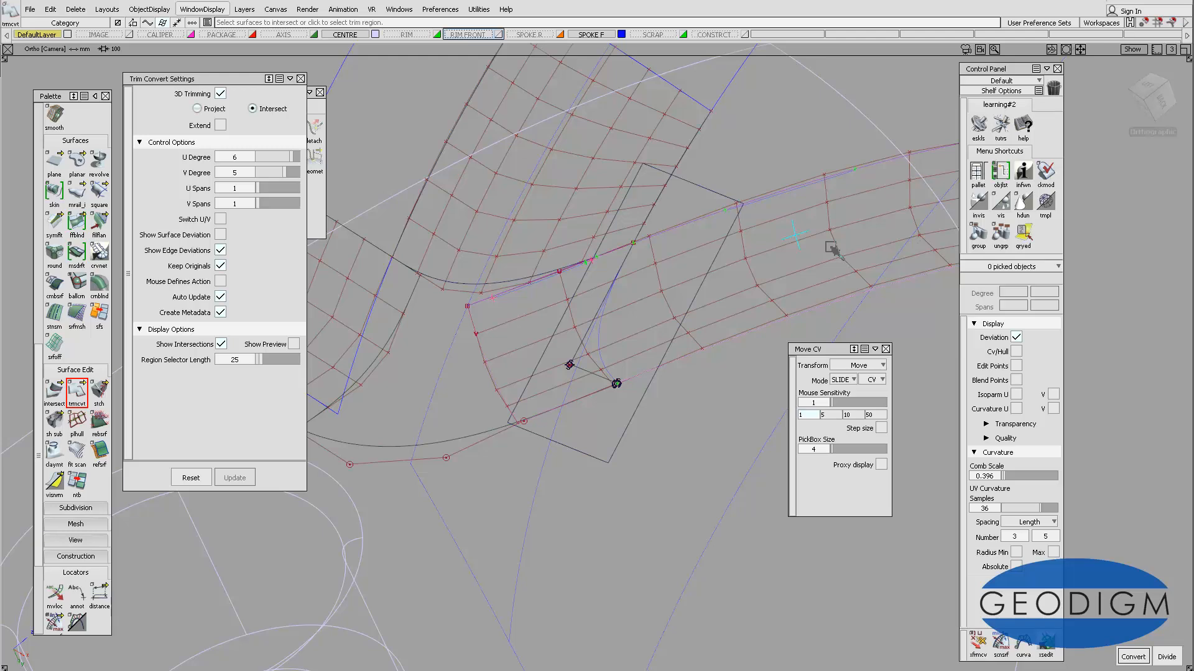
{"action": "left_click", "coordinate": [300, 79]}
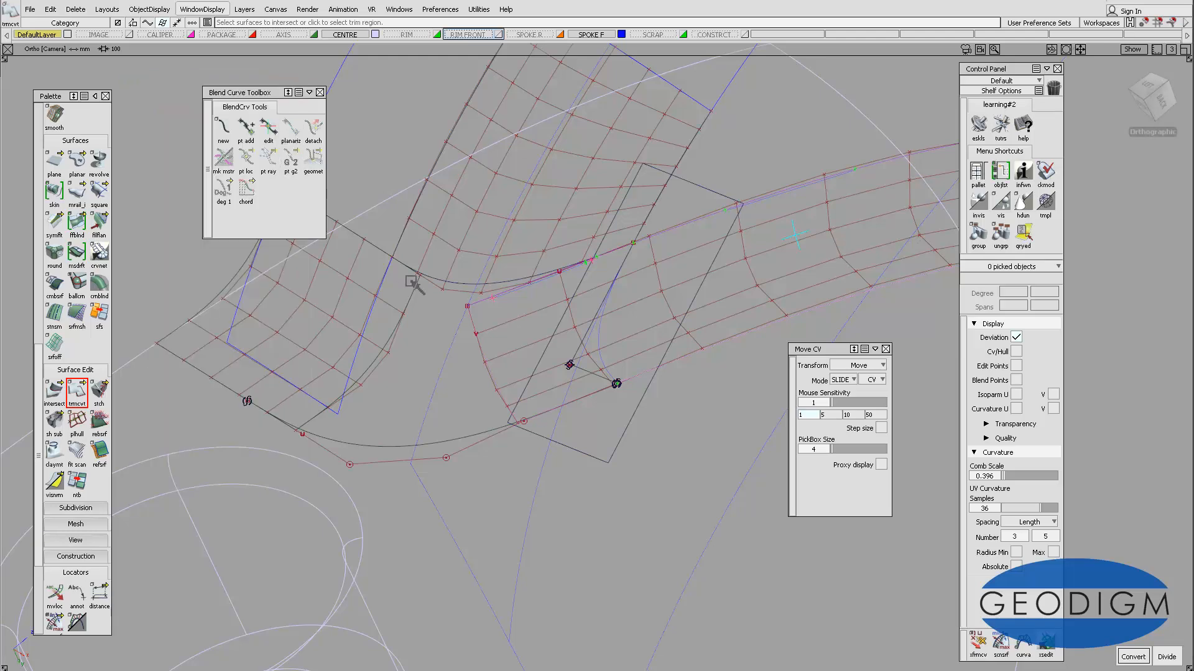
{"action": "left_click", "coordinate": [646, 406]}
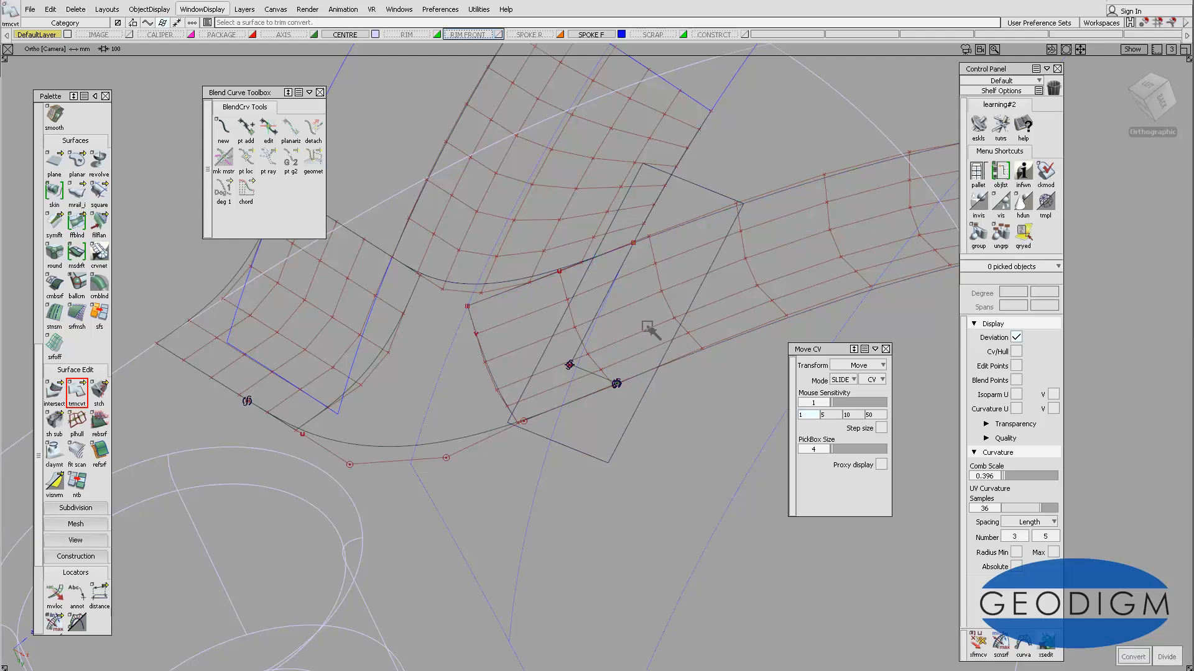
{"action": "left_click", "coordinate": [651, 360], "text": "ctrl+shift"}
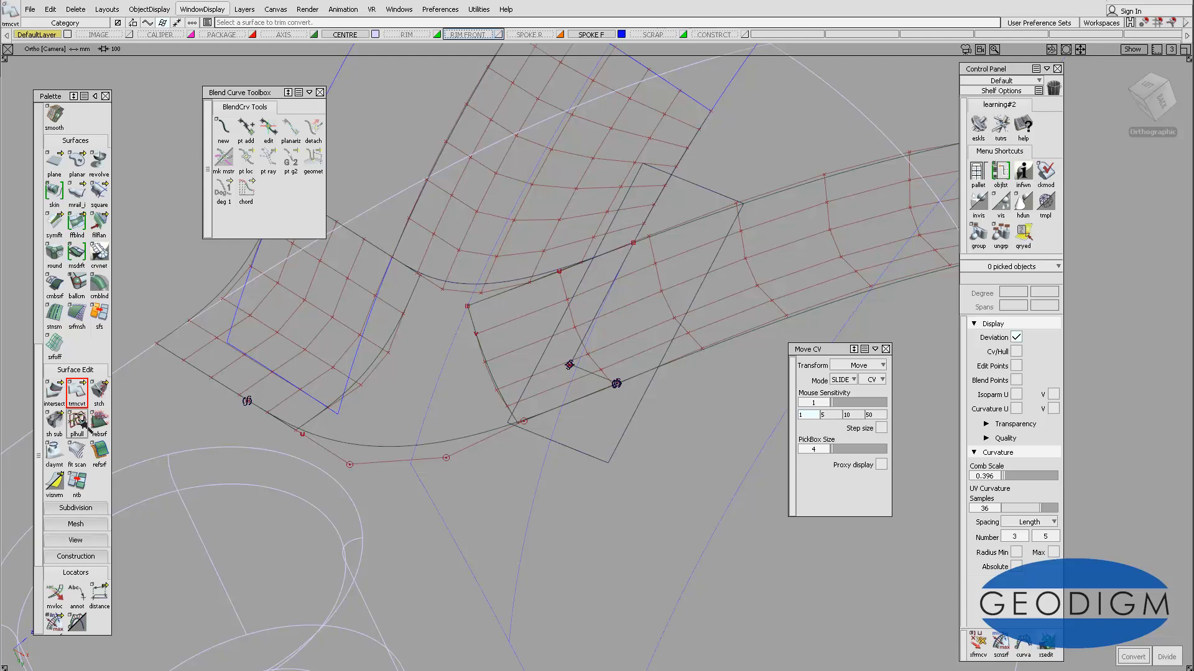
Trim-convert the long lower surface at its 3D intersection, keeping the region beyond the crossing blend surface, with Keep Originals turned off
{"action": "double_click", "coordinate": [81, 385]}
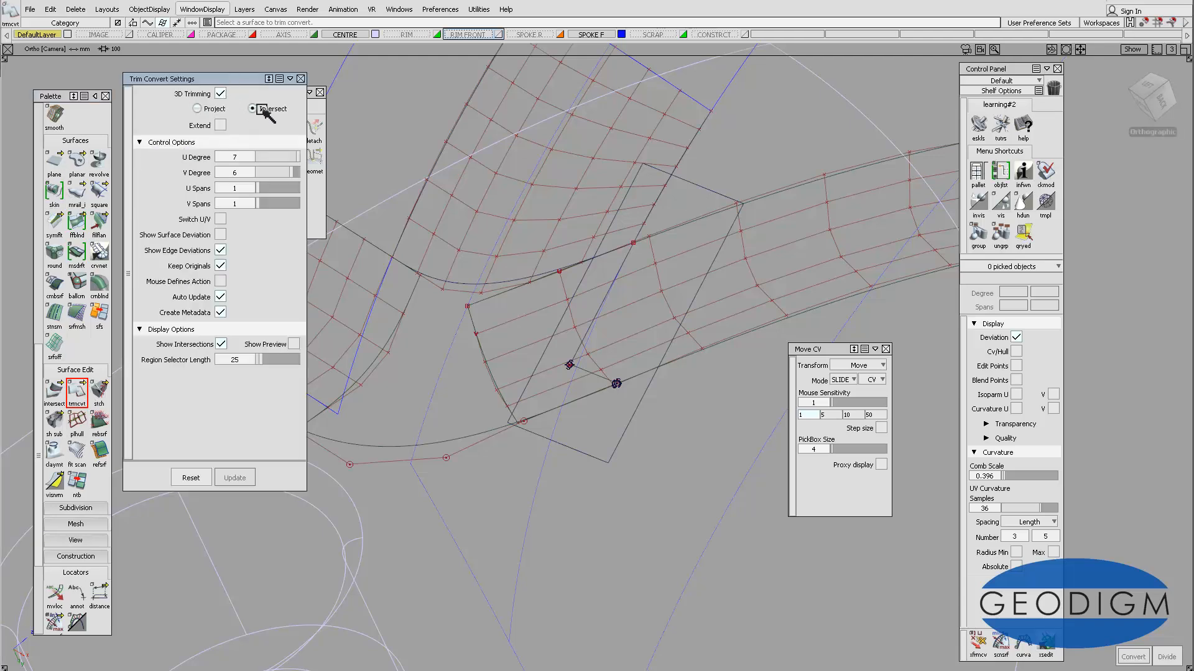
{"action": "left_click", "coordinate": [790, 219]}
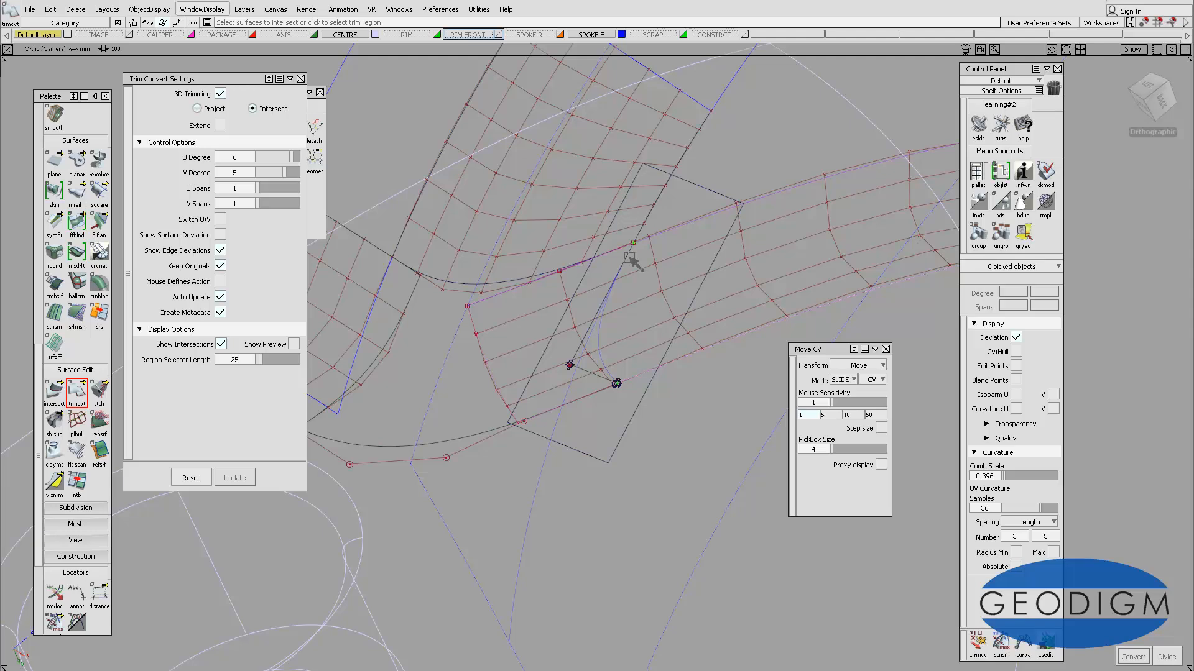
{"action": "left_click", "coordinate": [796, 254]}
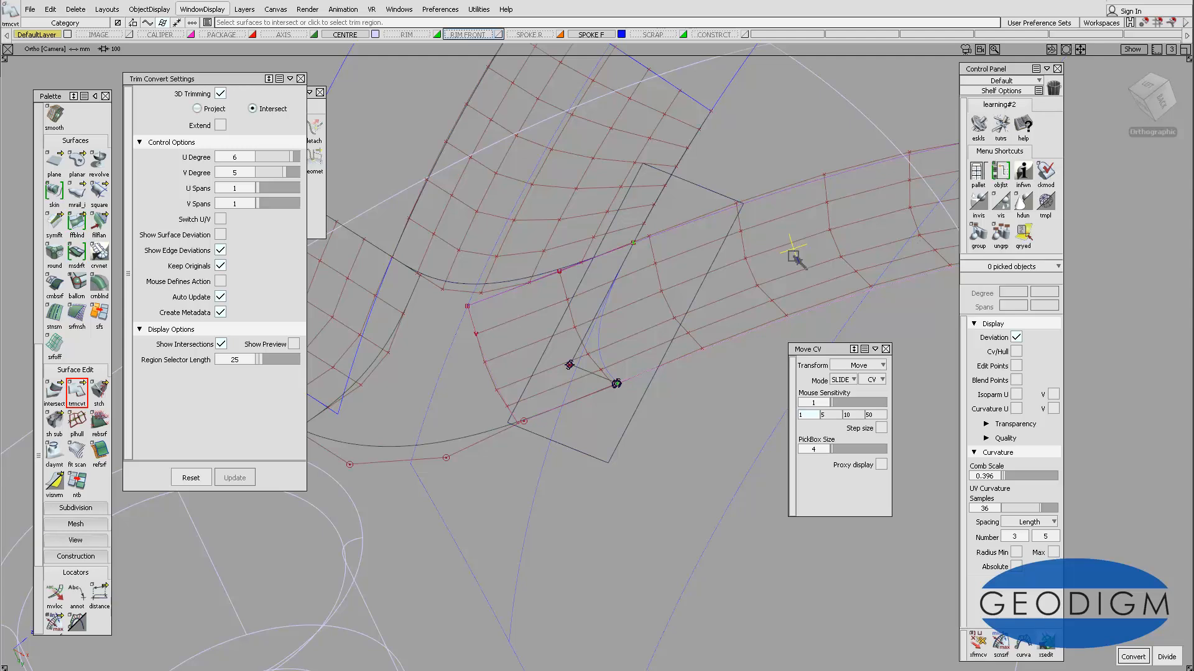
{"action": "key", "text": "space"}
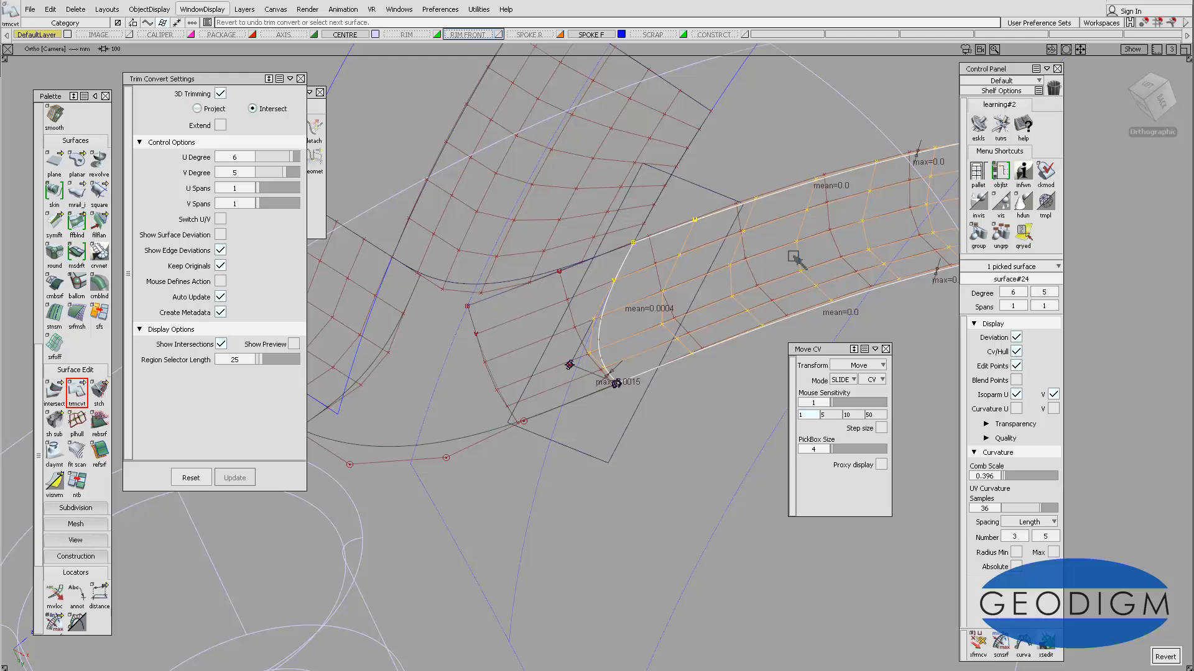
{"action": "left_click", "coordinate": [221, 266]}
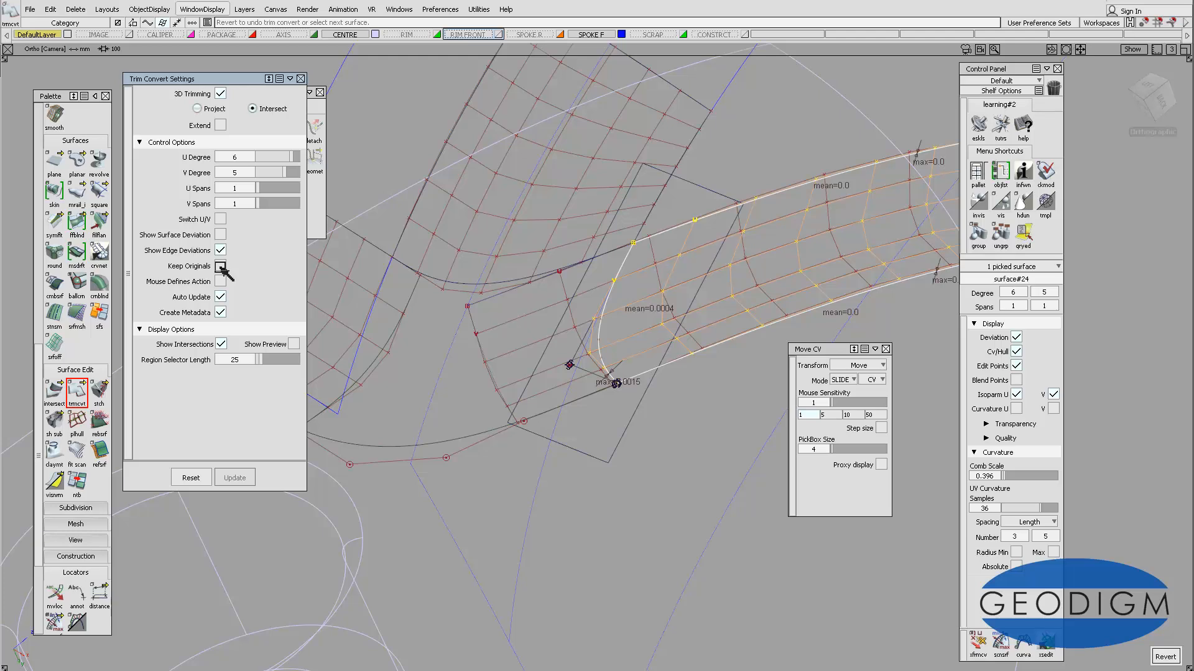
{"action": "left_click", "coordinate": [301, 79]}
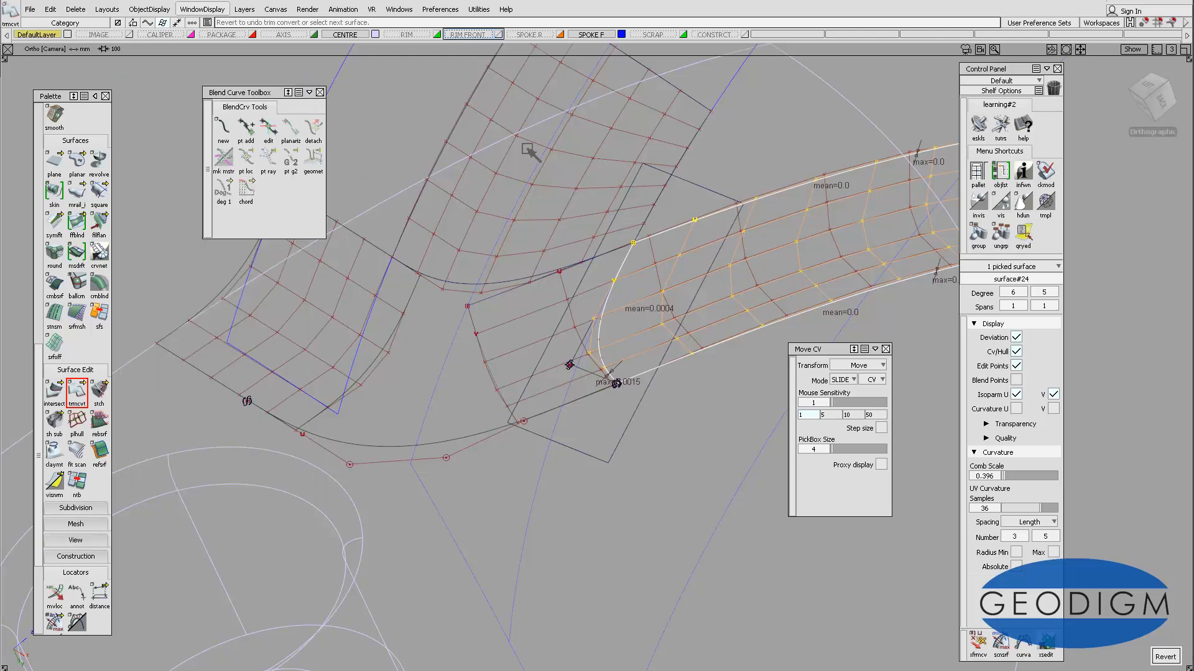
{"action": "left_click", "coordinate": [541, 230]}
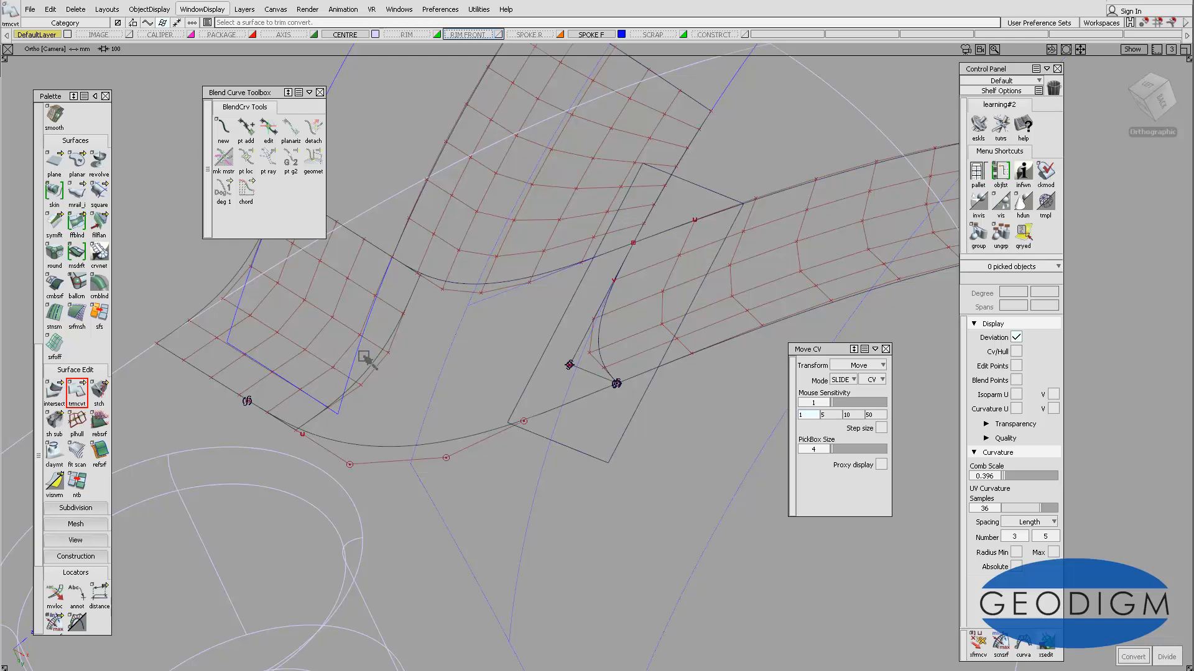
Duplicate the V=0 edge of surface#23 as a curve, using the No rebuild duplicate type
{"action": "middle_click_drag", "start_coordinate": [413, 336], "coordinate": [546, 370], "text": "alt+shift"}
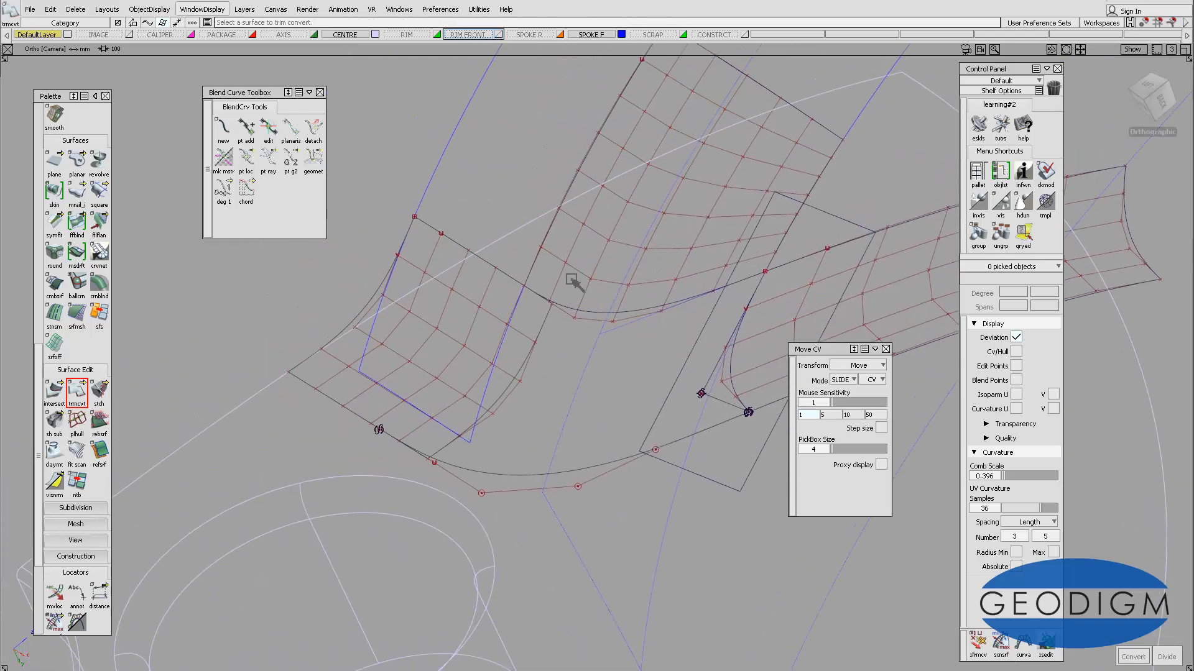
{"action": "middle_click_drag", "start_coordinate": [556, 292], "coordinate": [512, 322], "text": "alt+shift"}
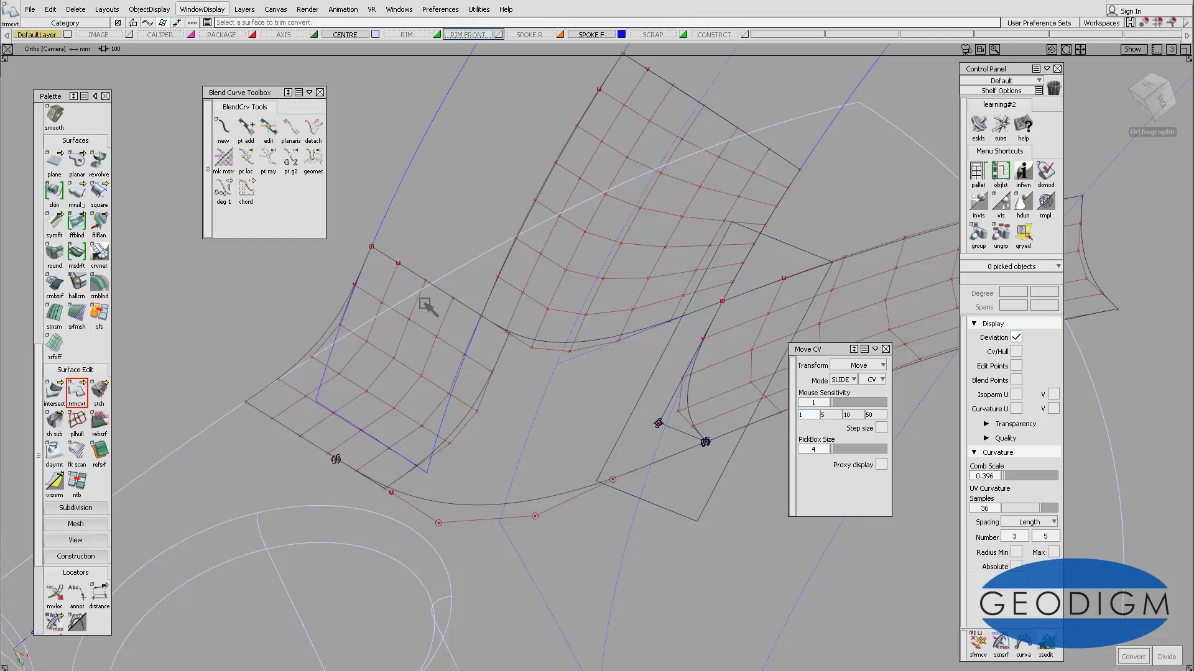
{"action": "scroll", "coordinate": [47, 236], "scroll_direction": "up", "scroll_amount": 10}
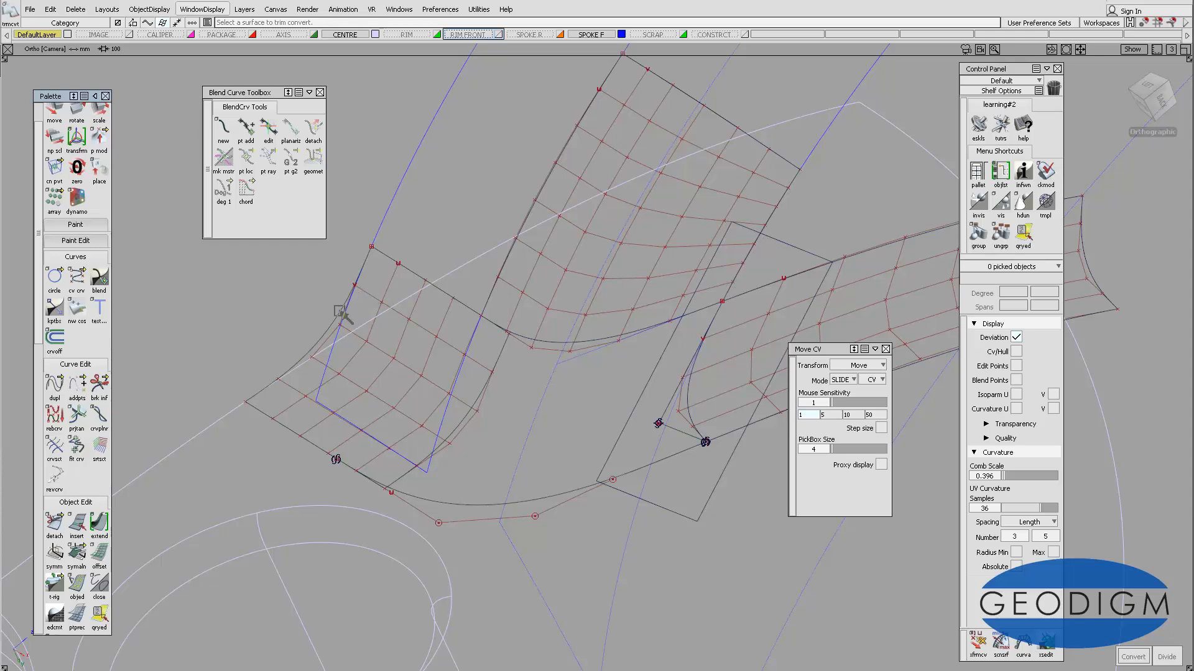
{"action": "double_click", "coordinate": [56, 388]}
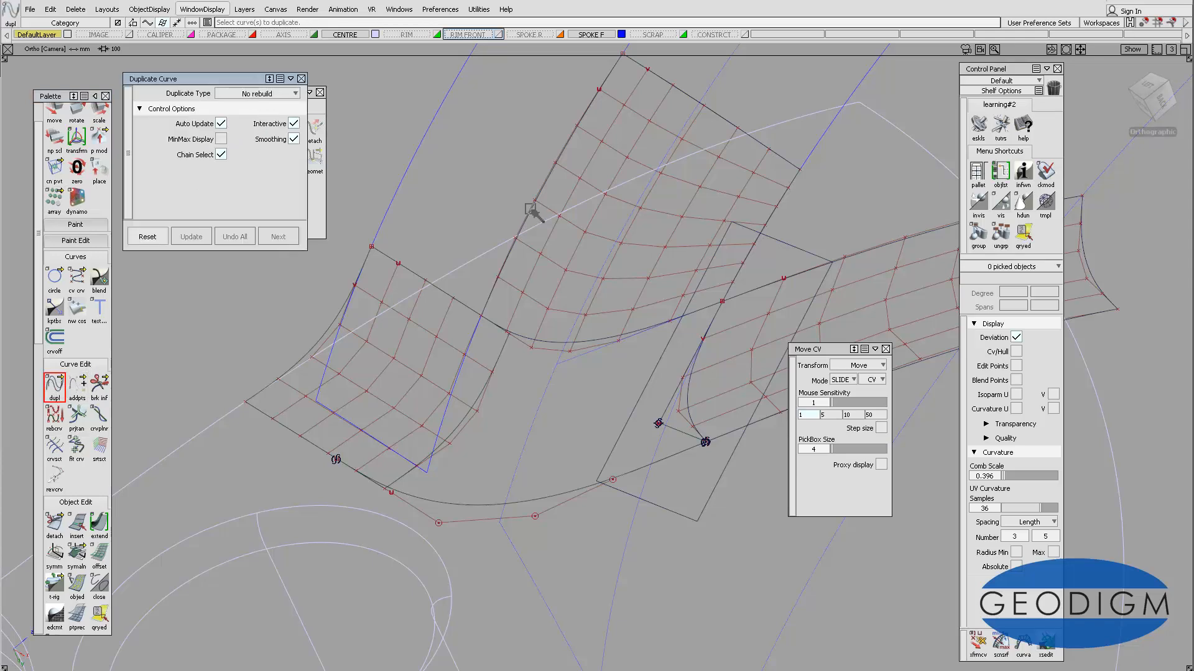
{"action": "left_click", "coordinate": [549, 178]}
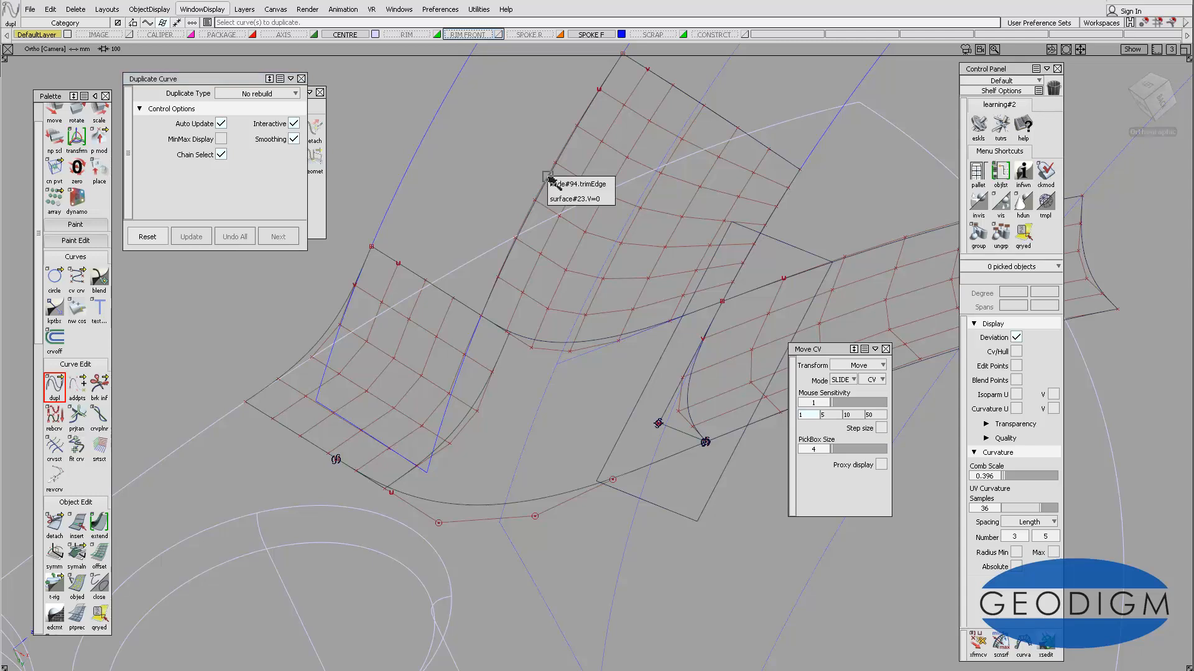
{"action": "left_click", "coordinate": [584, 199]}
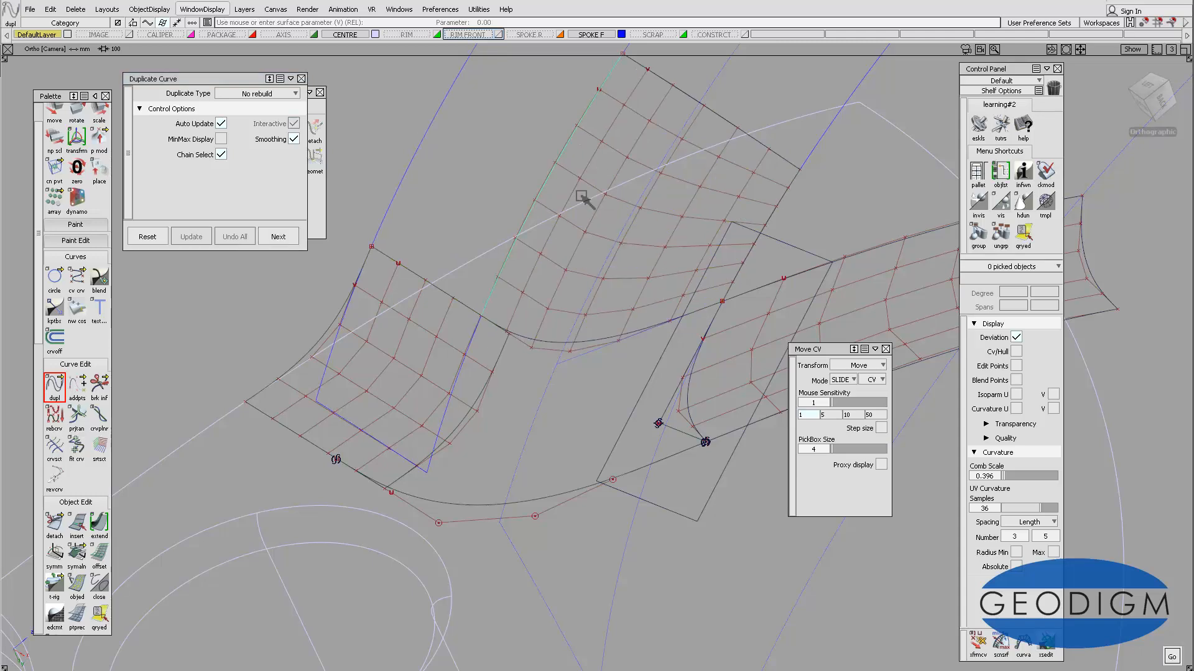
{"action": "left_click_drag", "start_coordinate": [547, 182], "coordinate": [474, 151]}
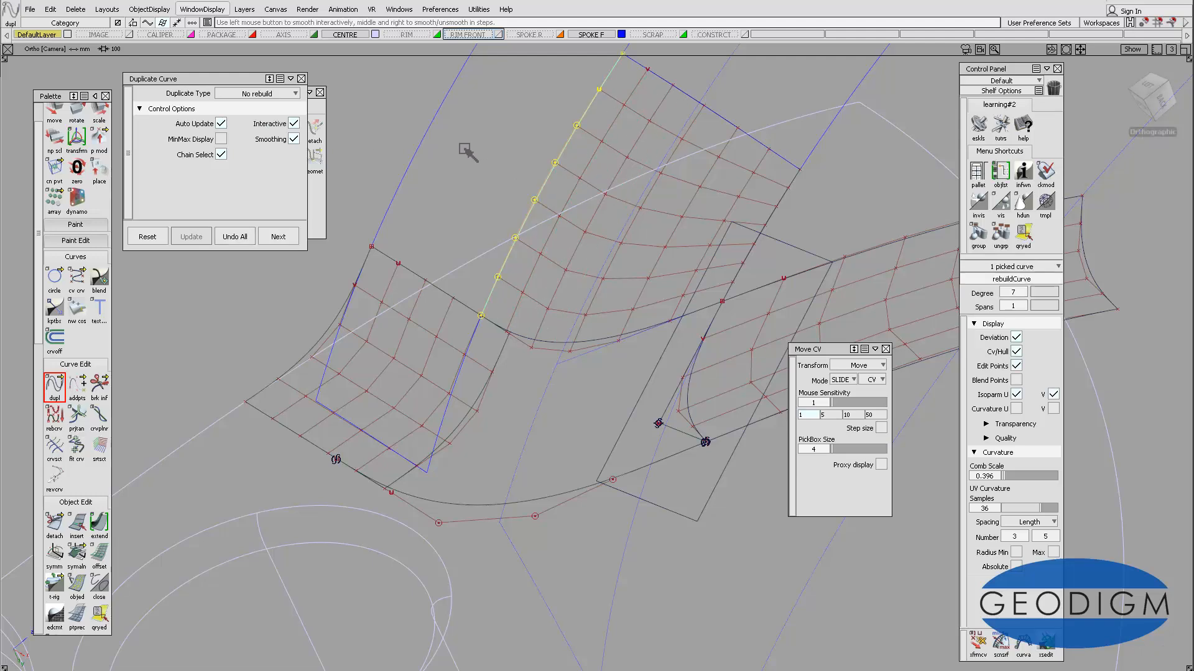
{"action": "left_click", "coordinate": [302, 79]}
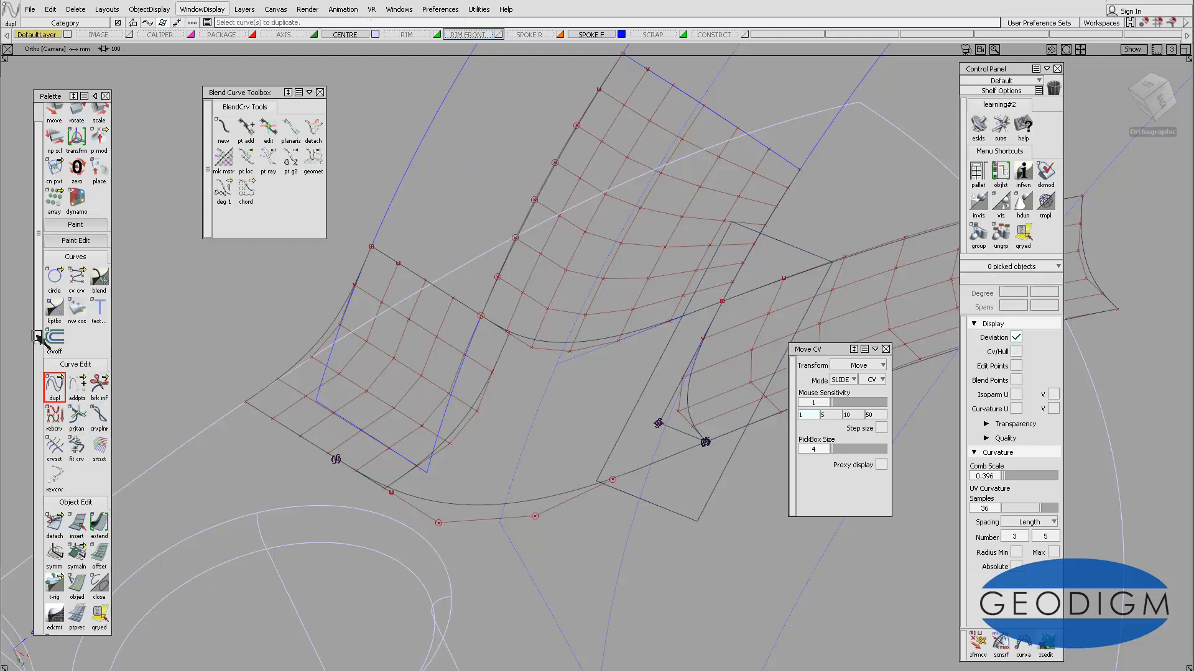
Extend the lower end of the duplicated edge curve with the Linear type and Merge off, reaching down past the neighbouring curved surface
{"action": "scroll", "coordinate": [39, 355], "scroll_direction": "down", "scroll_amount": 3}
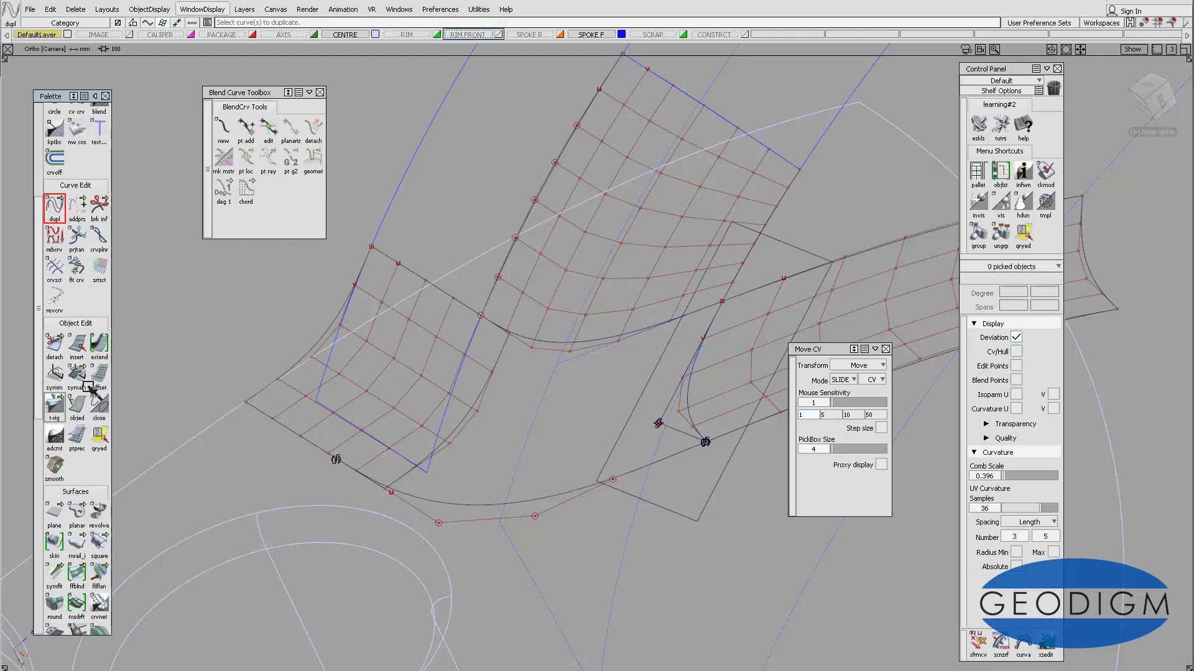
{"action": "double_click", "coordinate": [102, 345]}
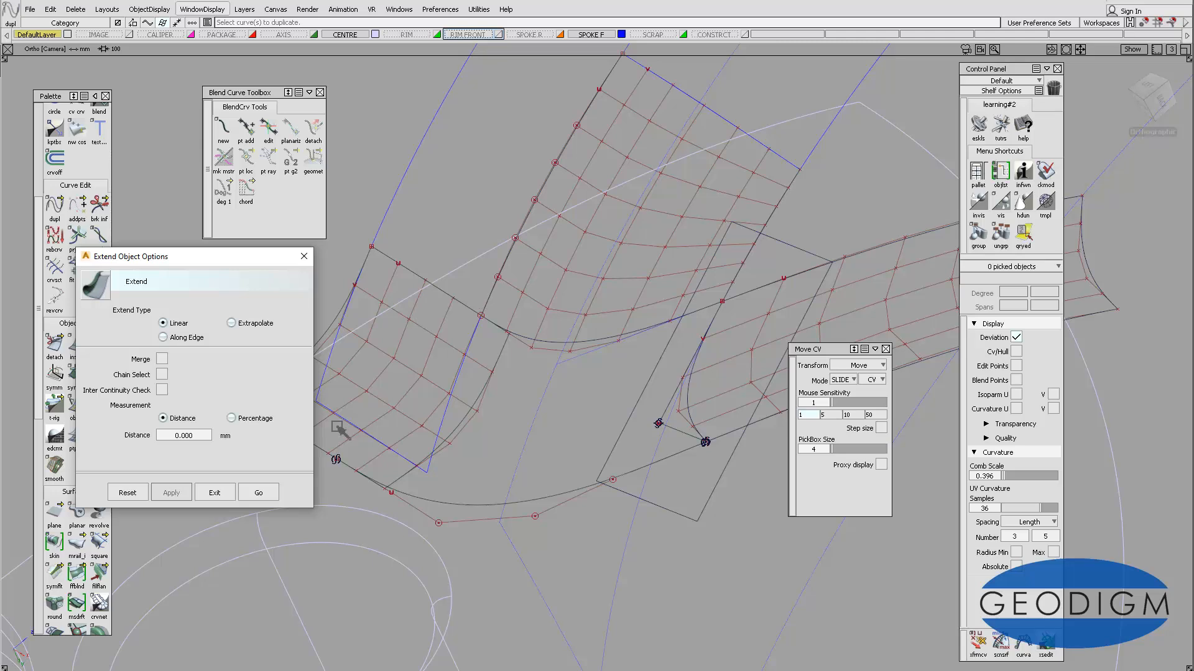
{"action": "left_click", "coordinate": [260, 493]}
{"action": "left_click", "coordinate": [487, 309]}
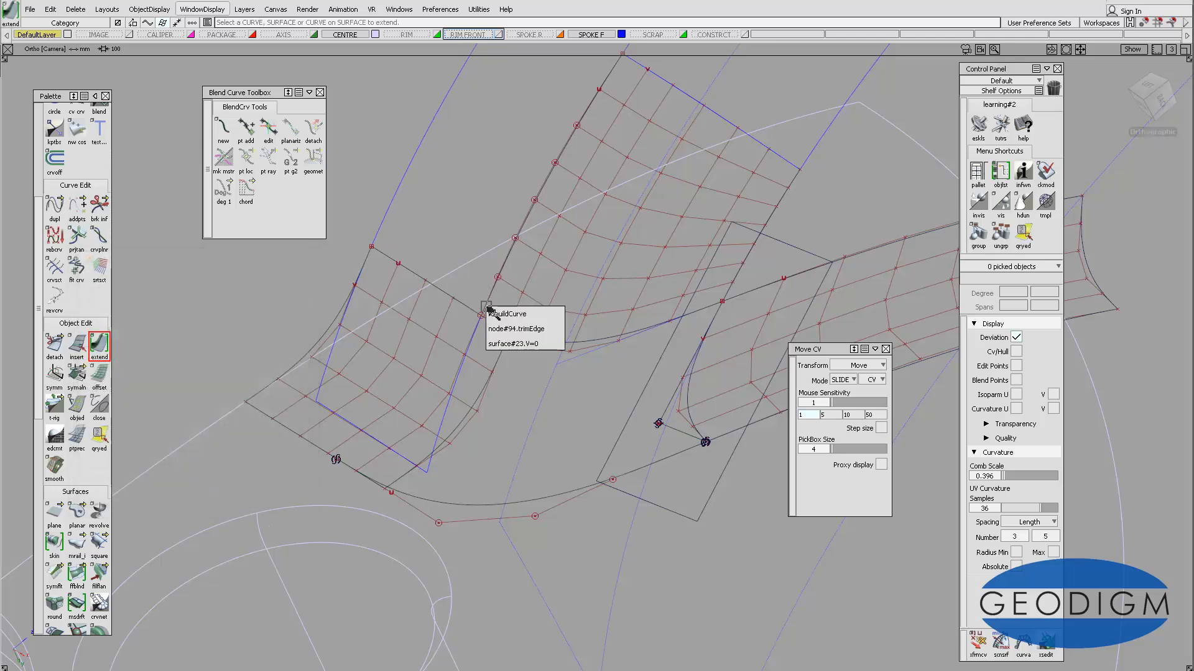
{"action": "left_click", "coordinate": [529, 311]}
{"action": "left_click_drag", "start_coordinate": [528, 312], "coordinate": [463, 446]}
{"action": "left_click_drag", "start_coordinate": [507, 490], "coordinate": [505, 491]}
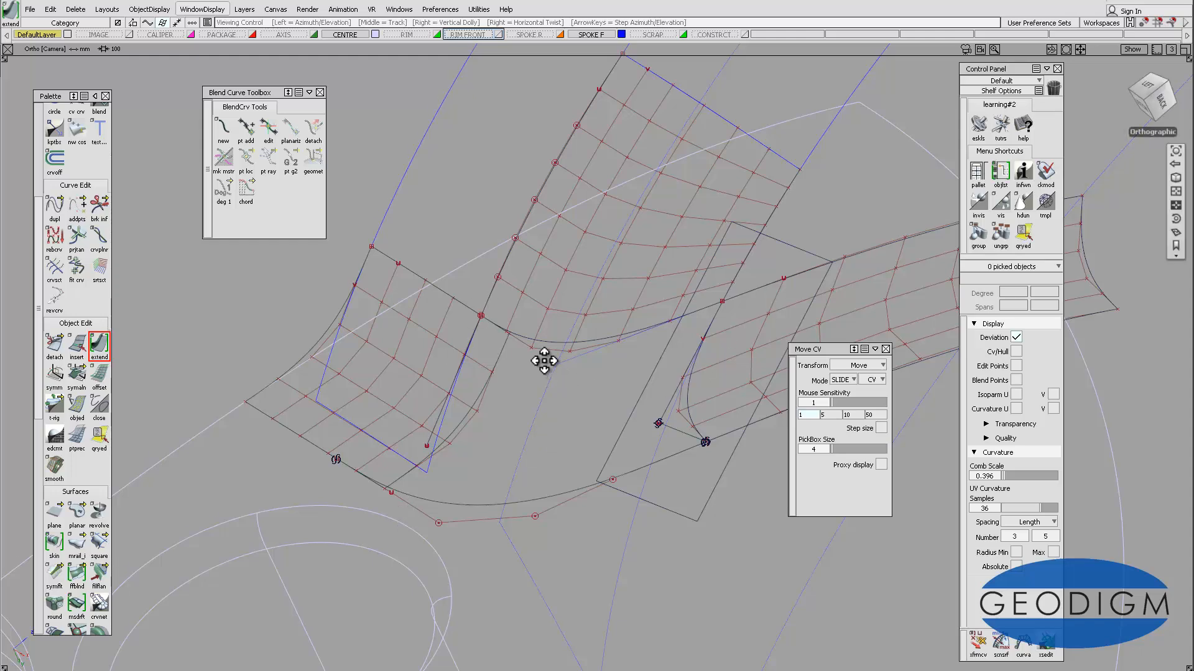
Create a degree 1 blend curve with Uniform knot spacing from the extension's free end to the start point of the lower blend curve
{"action": "left_click_drag", "start_coordinate": [547, 360], "coordinate": [458, 385], "text": "alt+shift"}
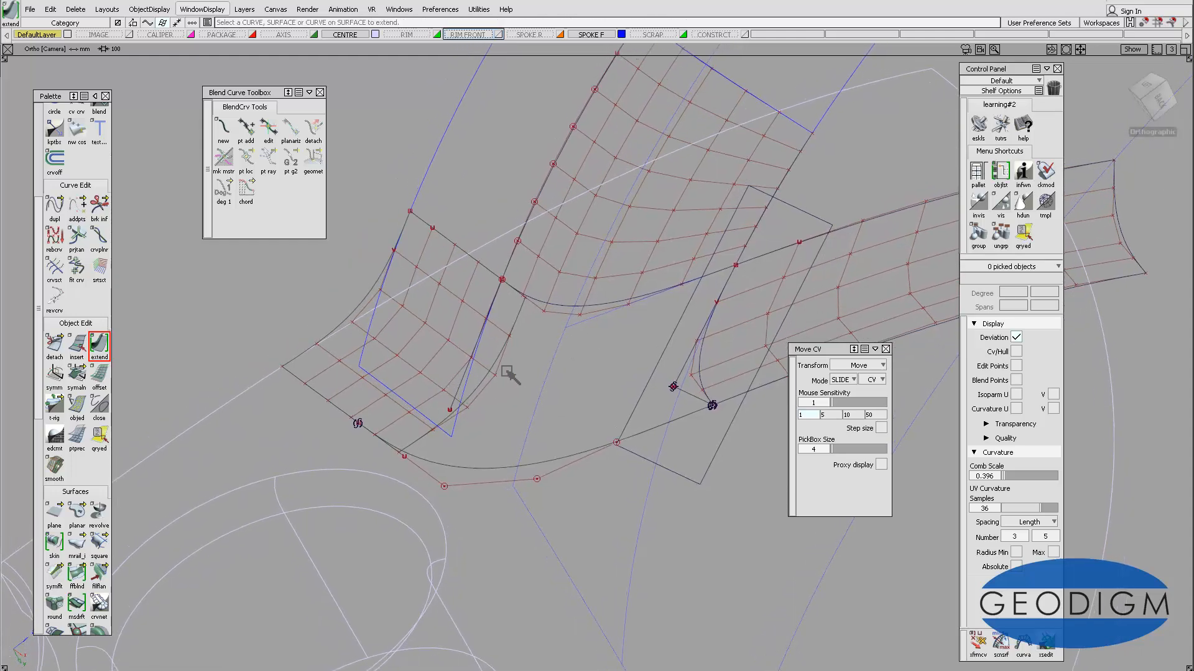
{"action": "right_click_drag", "start_coordinate": [508, 371], "coordinate": [512, 340], "text": "alt+shift"}
{"action": "middle_click_drag", "start_coordinate": [513, 339], "coordinate": [578, 342], "text": "alt+shift"}
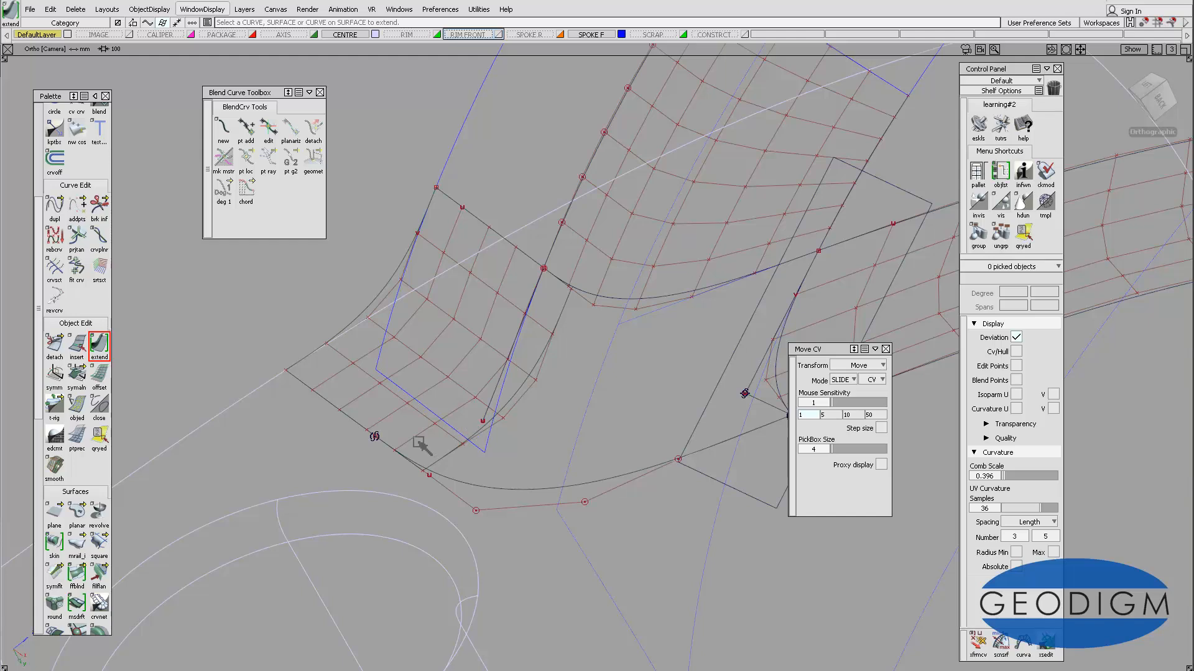
{"action": "double_click", "coordinate": [223, 129]}
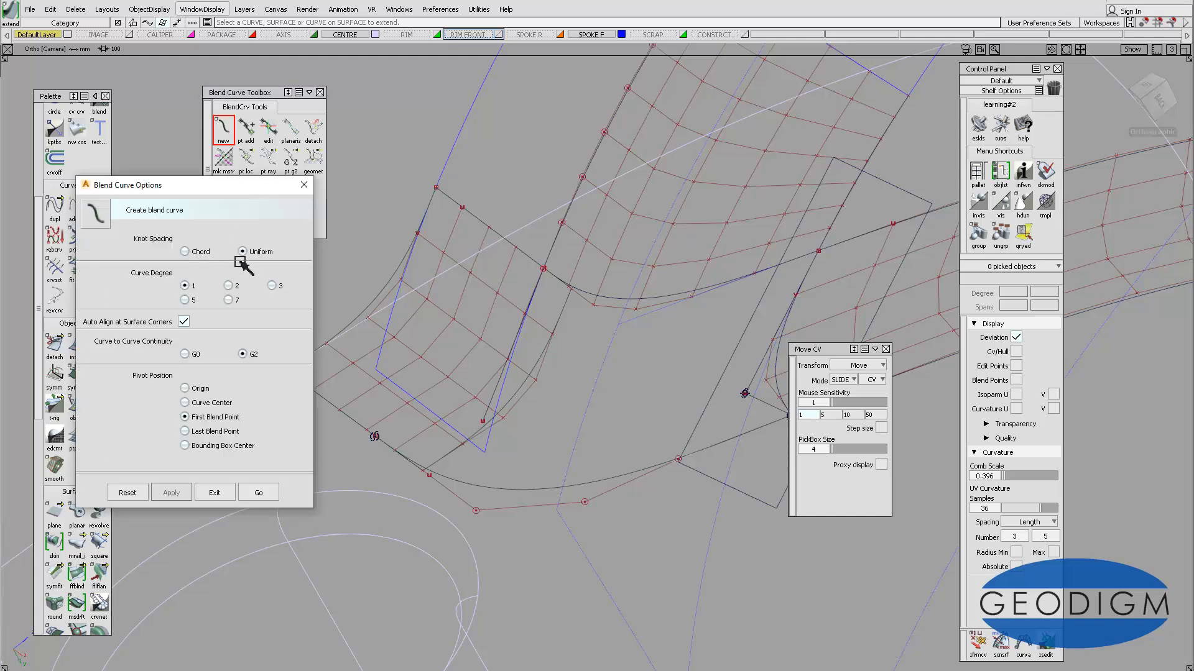
{"action": "left_click", "coordinate": [264, 489]}
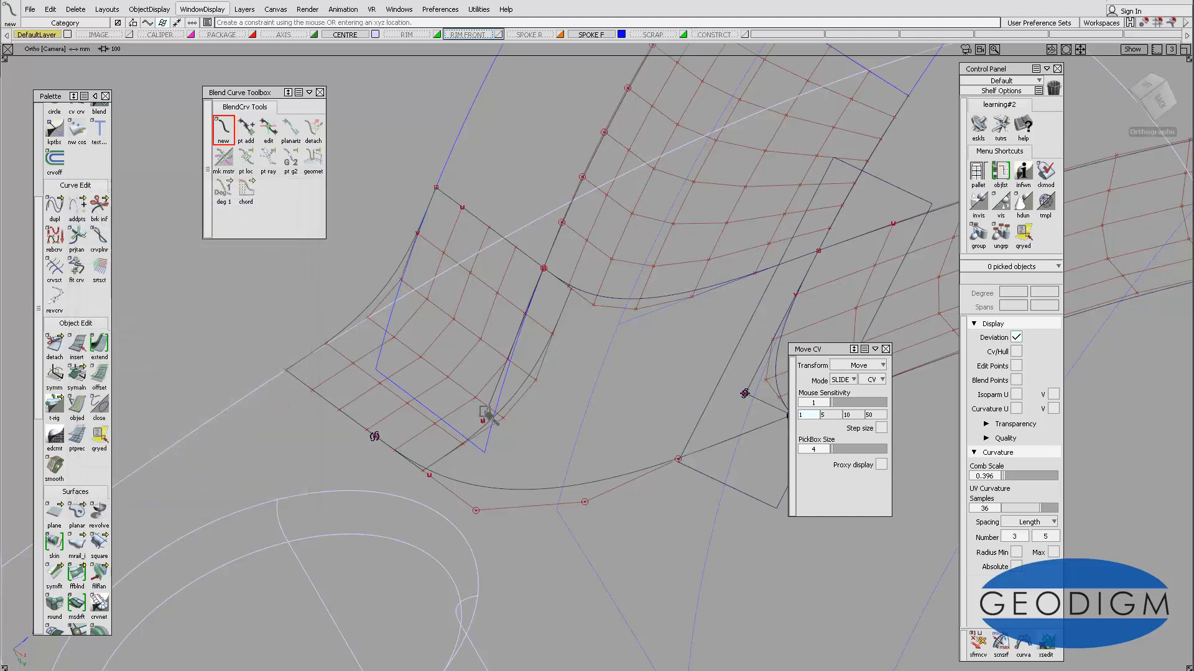
{"action": "left_click", "coordinate": [483, 421]}
{"action": "left_click", "coordinate": [398, 453]}
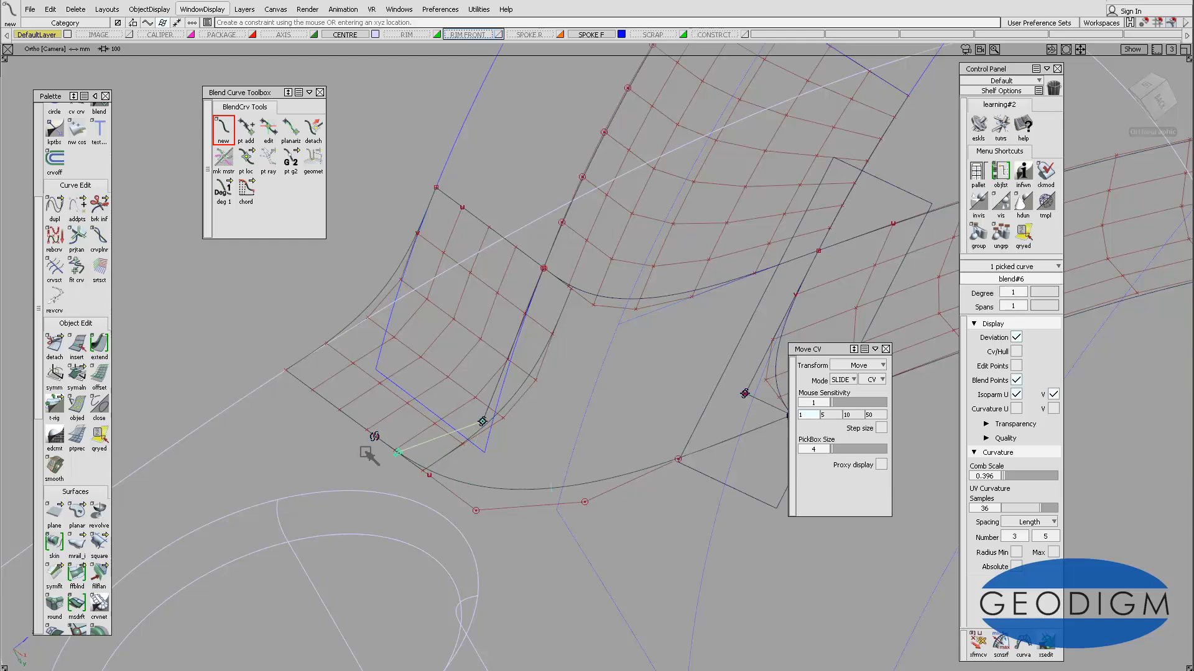
{"action": "left_click_drag", "start_coordinate": [366, 452], "coordinate": [336, 409]}
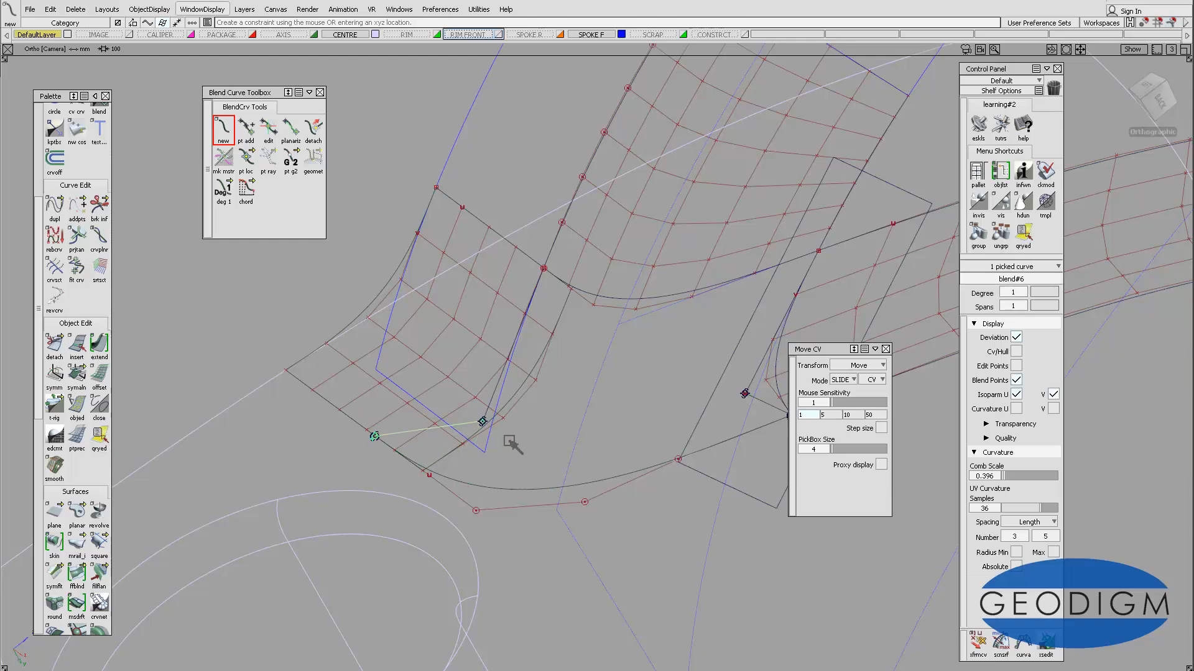
Slide the start point of the lower blend curve farther along the curved surface's lower edge, toward the curve's other end
{"action": "left_click_drag", "start_coordinate": [529, 450], "coordinate": [483, 434], "text": "ctrl+shift"}
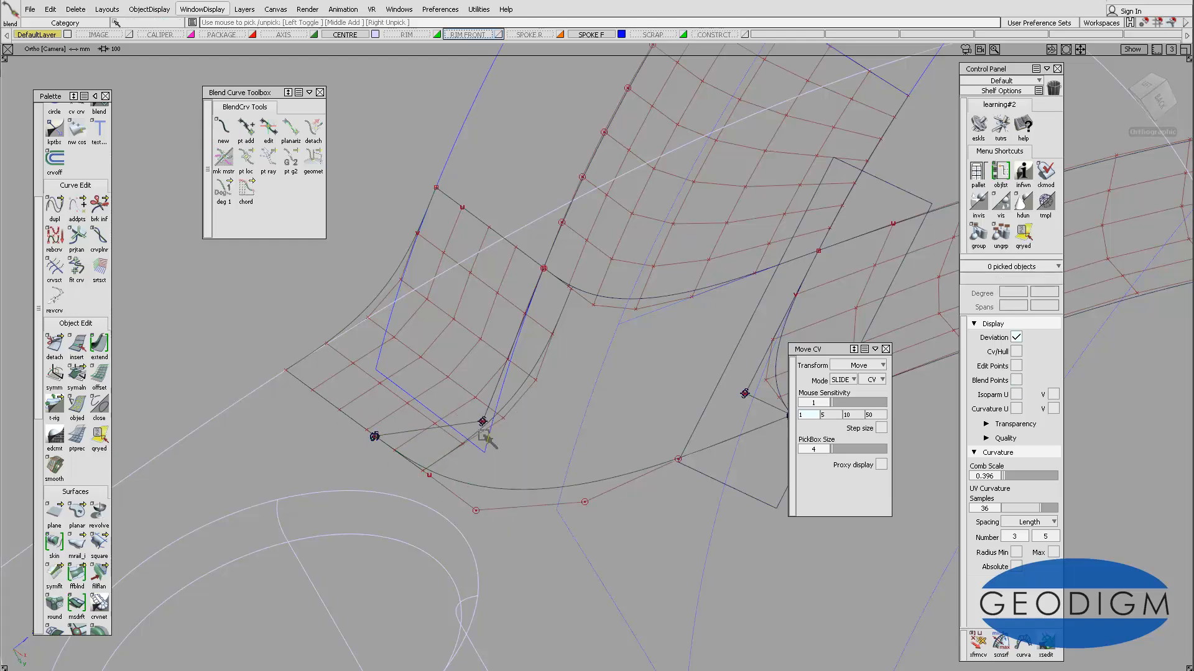
{"action": "left_click", "coordinate": [375, 437]}
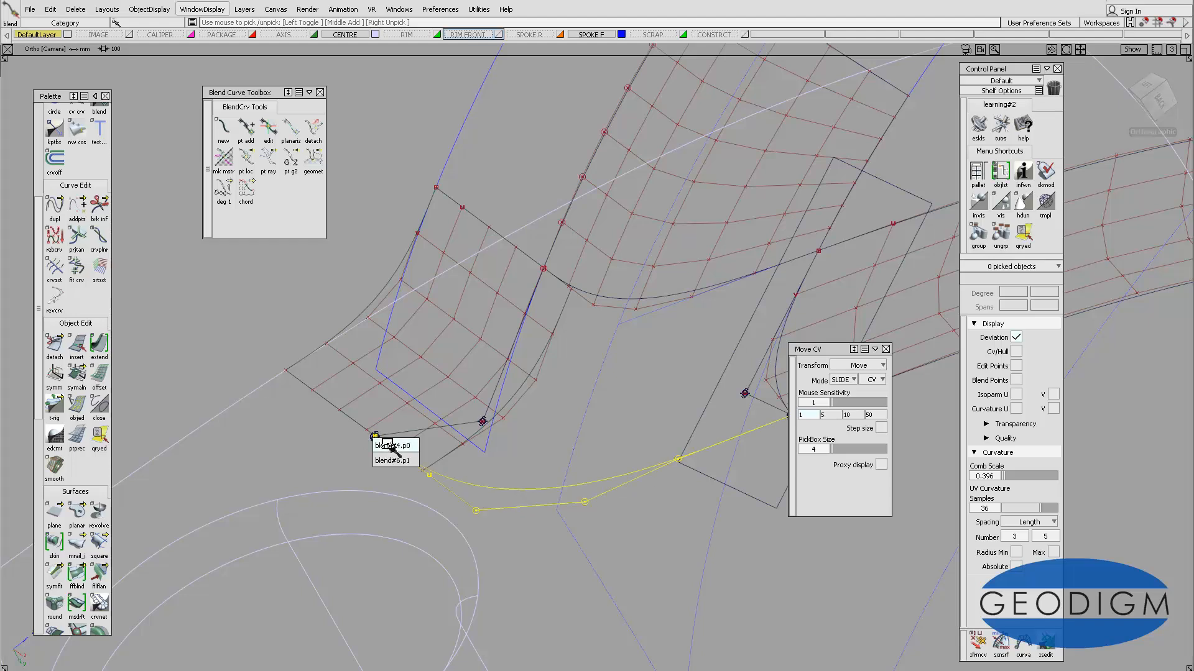
{"action": "left_click", "coordinate": [269, 129]}
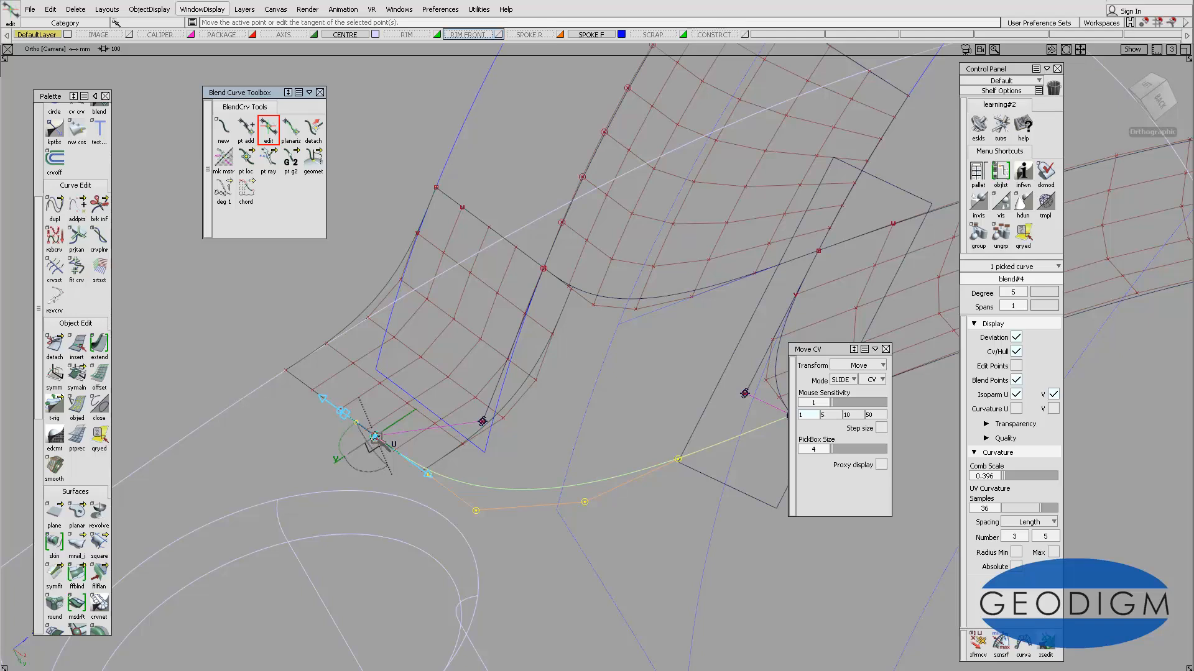
{"action": "left_click_drag", "start_coordinate": [374, 436], "coordinate": [399, 465]}
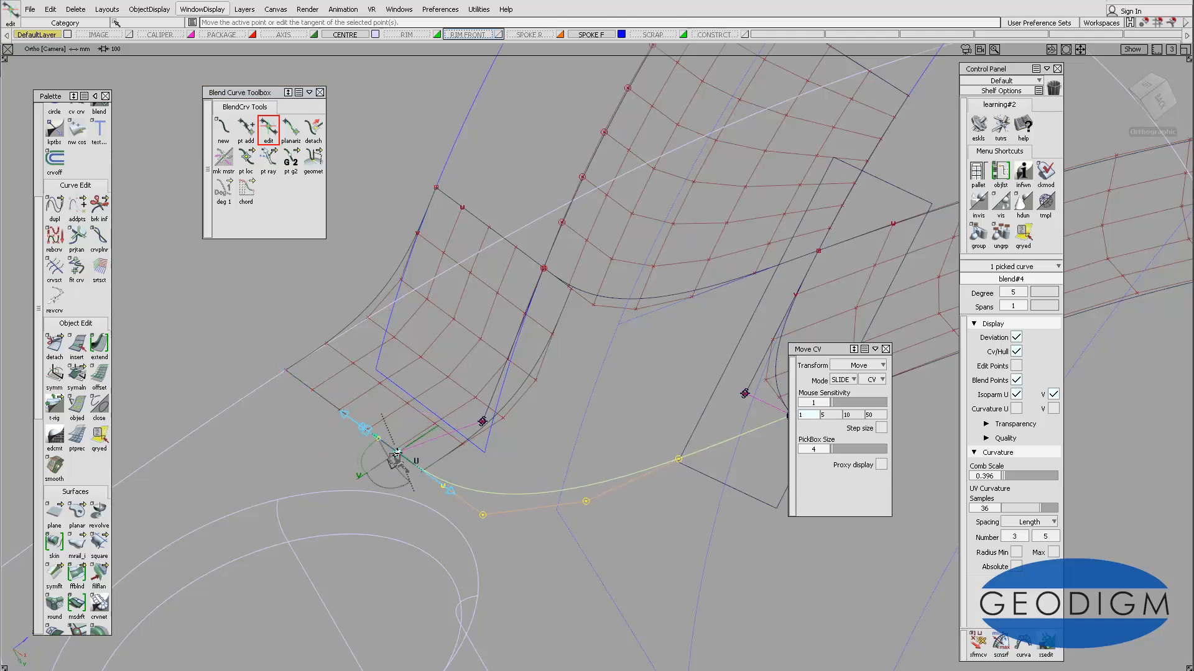
{"action": "left_click_drag", "start_coordinate": [552, 444], "coordinate": [548, 410], "text": "ctrl+shift"}
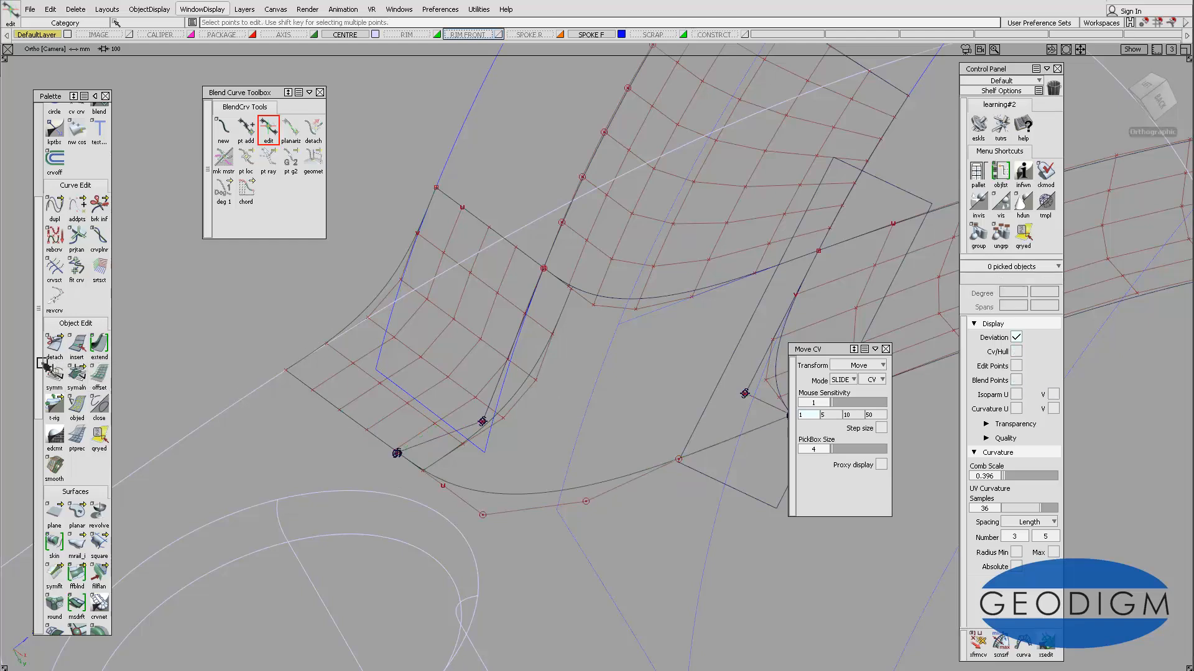
Build a monorail surface with the degree 1 blend curve as generation curve and the extended edge curve as rail, both G0 Position
{"action": "scroll", "coordinate": [42, 368], "scroll_direction": "down", "scroll_amount": 6}
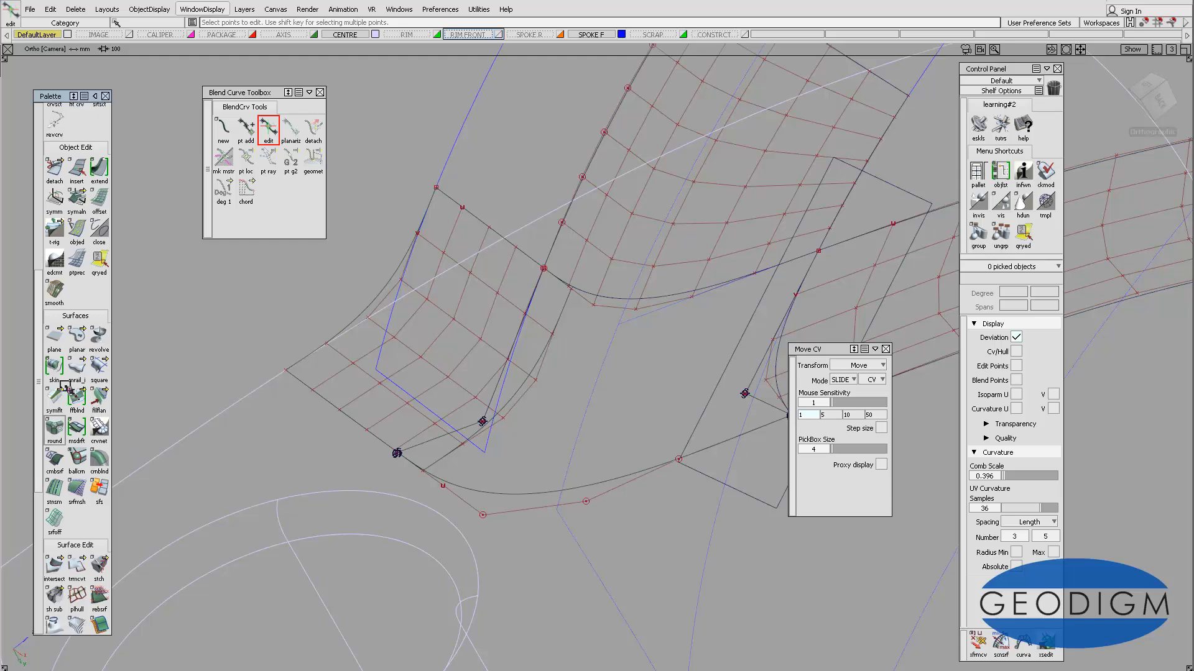
{"action": "left_click", "coordinate": [75, 365]}
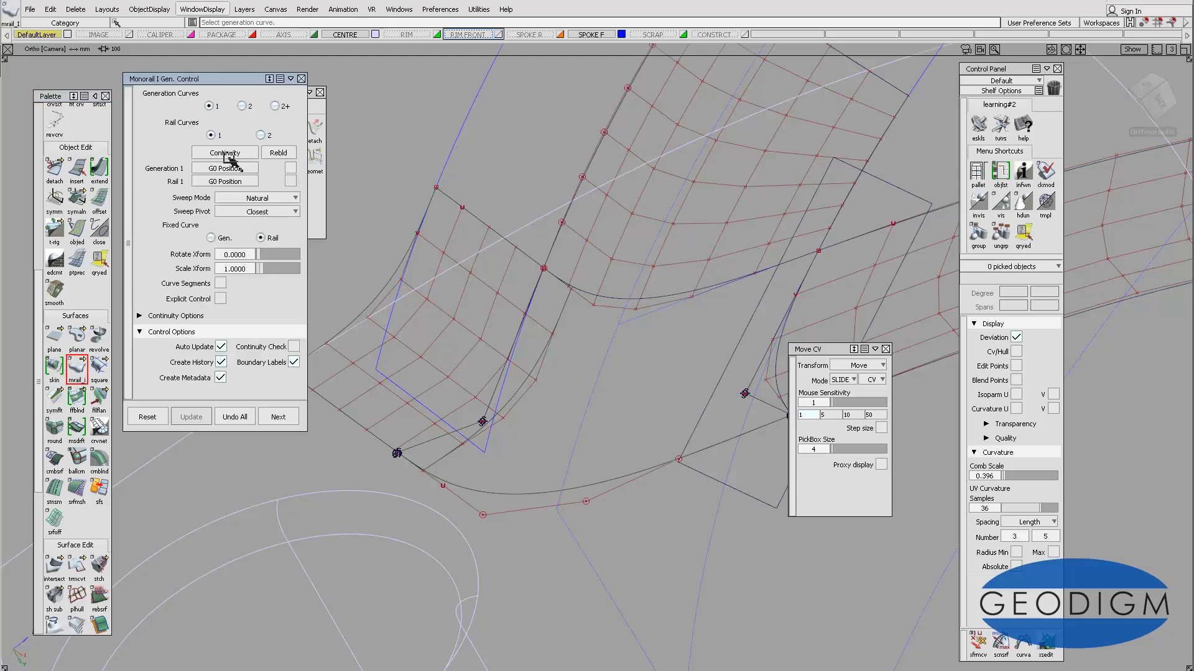
{"action": "left_click", "coordinate": [441, 442]}
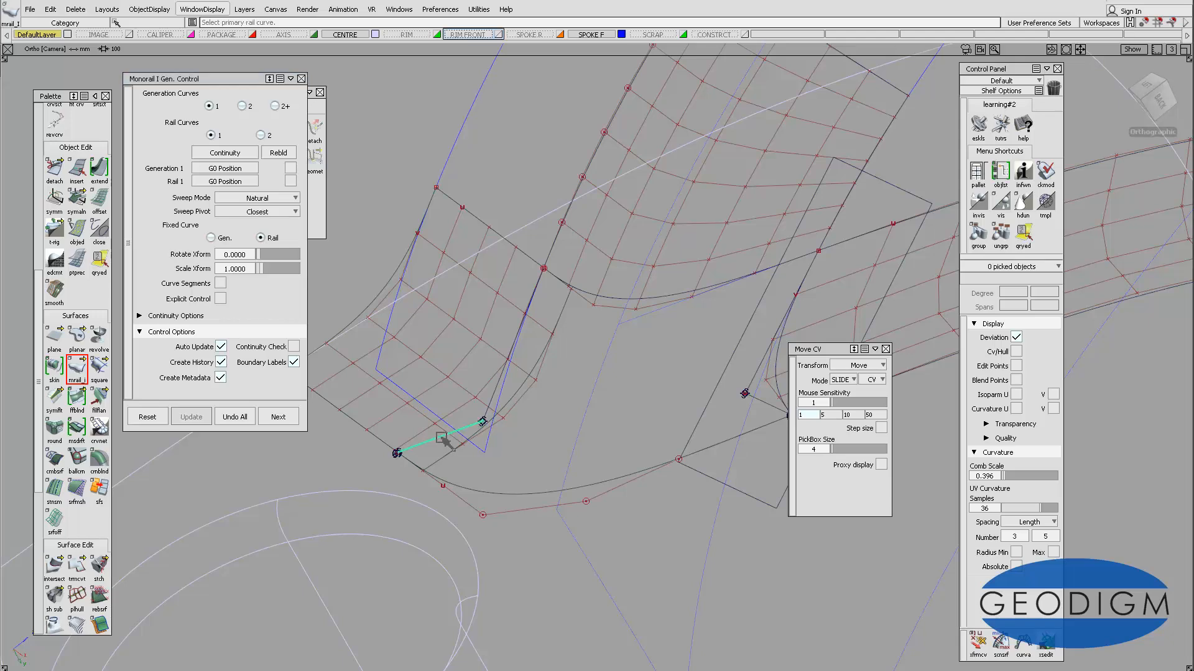
{"action": "left_click", "coordinate": [494, 396]}
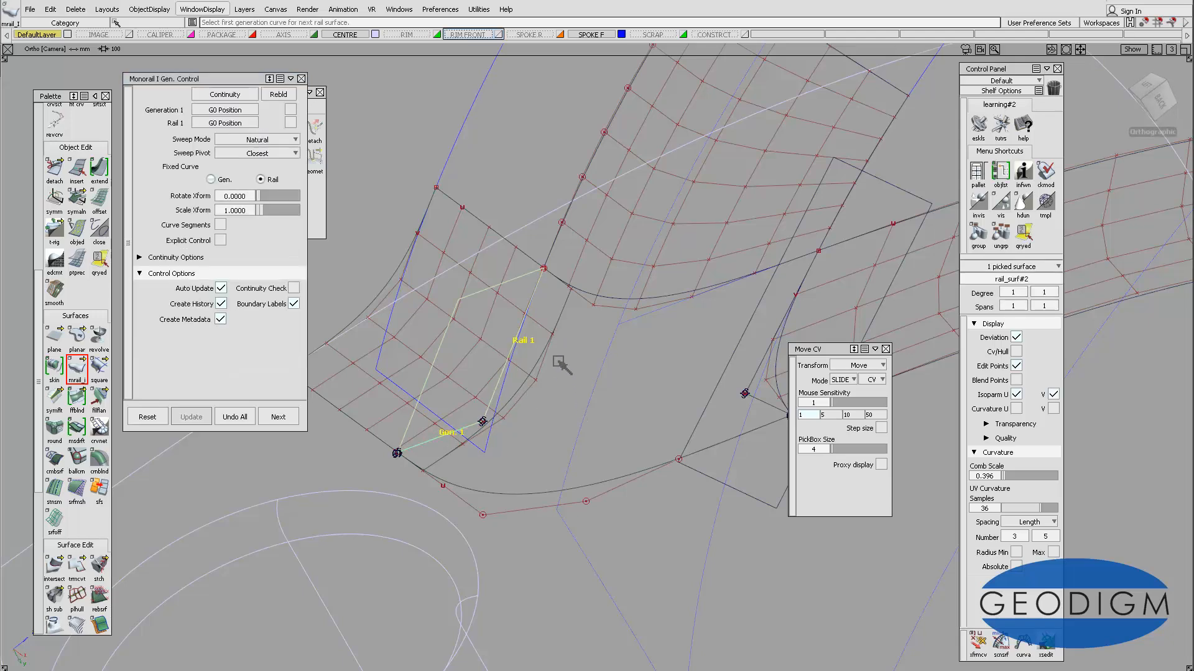
{"action": "left_click", "coordinate": [566, 435]}
Turn on hardware shading to inspect the new rail surface against its neighbours, and close the monorail settings
{"action": "left_click_drag", "start_coordinate": [523, 362], "coordinate": [591, 337], "text": "alt+shift"}
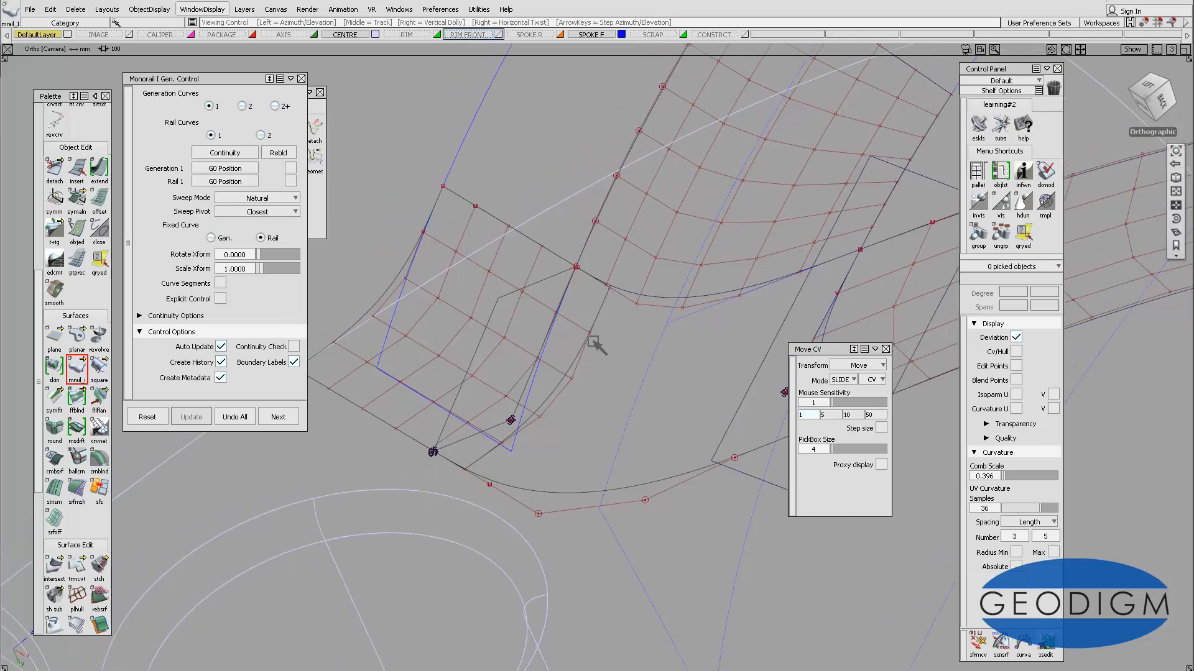
{"action": "mouse_move", "coordinate": [545, 386]}
{"action": "left_mouse_down", "text": "alt+shift"}
{"action": "mouse_move", "coordinate": [586, 361]}
{"action": "mouse_move", "coordinate": [588, 373]}
{"action": "mouse_move", "coordinate": [619, 368]}
{"action": "mouse_move", "coordinate": [710, 426]}
{"action": "mouse_move", "coordinate": [554, 426]}
{"action": "mouse_move", "coordinate": [607, 405]}
{"action": "mouse_move", "coordinate": [706, 427]}
{"action": "mouse_move", "coordinate": [732, 450]}
{"action": "mouse_move", "coordinate": [690, 429]}
{"action": "left_mouse_up", "text": "alt+shift"}
{"action": "left_click", "coordinate": [213, 10]}
{"action": "left_click", "coordinate": [216, 54]}
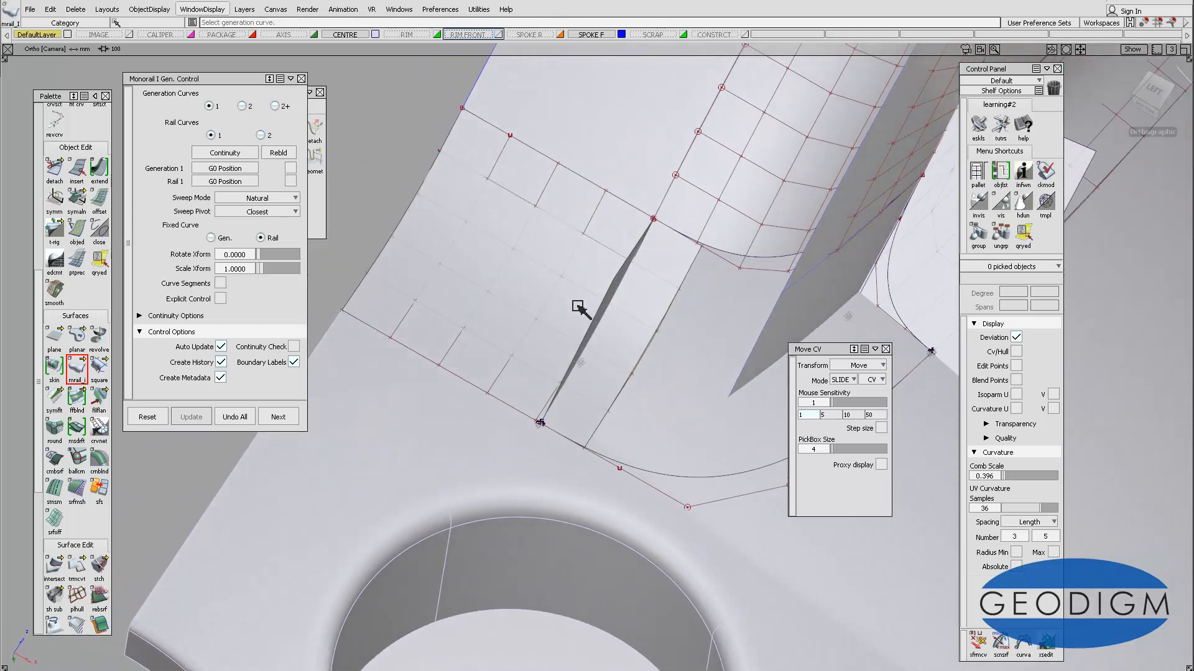
{"action": "left_click", "coordinate": [301, 79]}
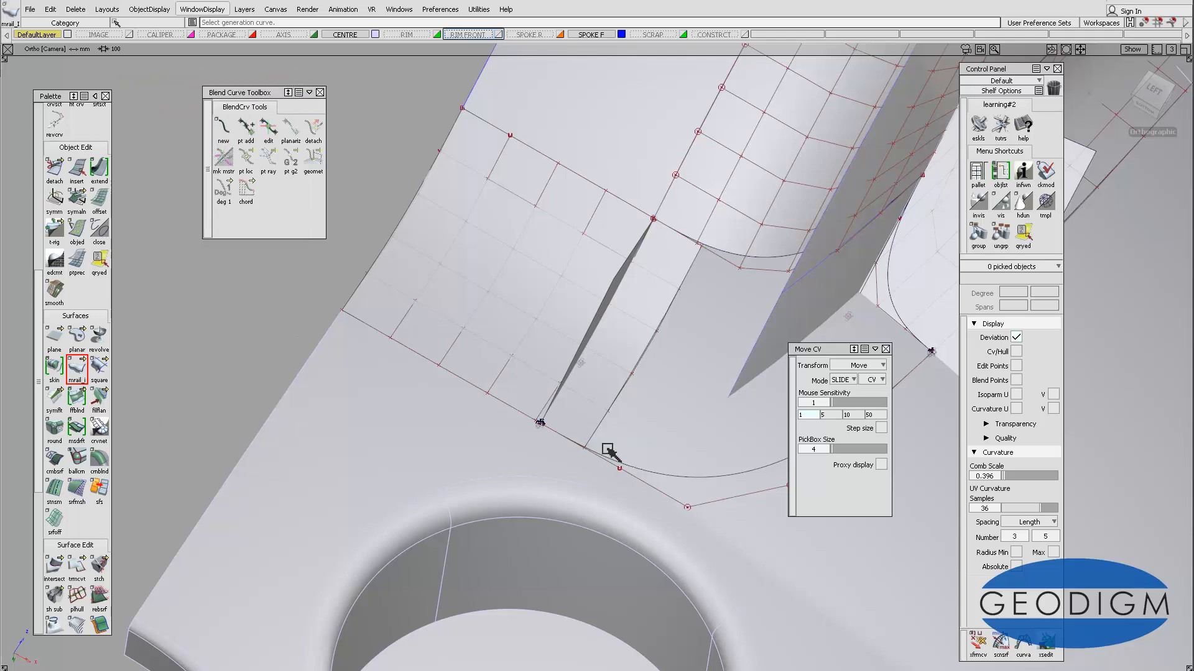
Fine-tune the start point of the lower blend curve at the rail surface's corner and inspect the fit
{"action": "left_click_drag", "start_coordinate": [606, 448], "coordinate": [563, 449], "text": "ctrl+shift"}
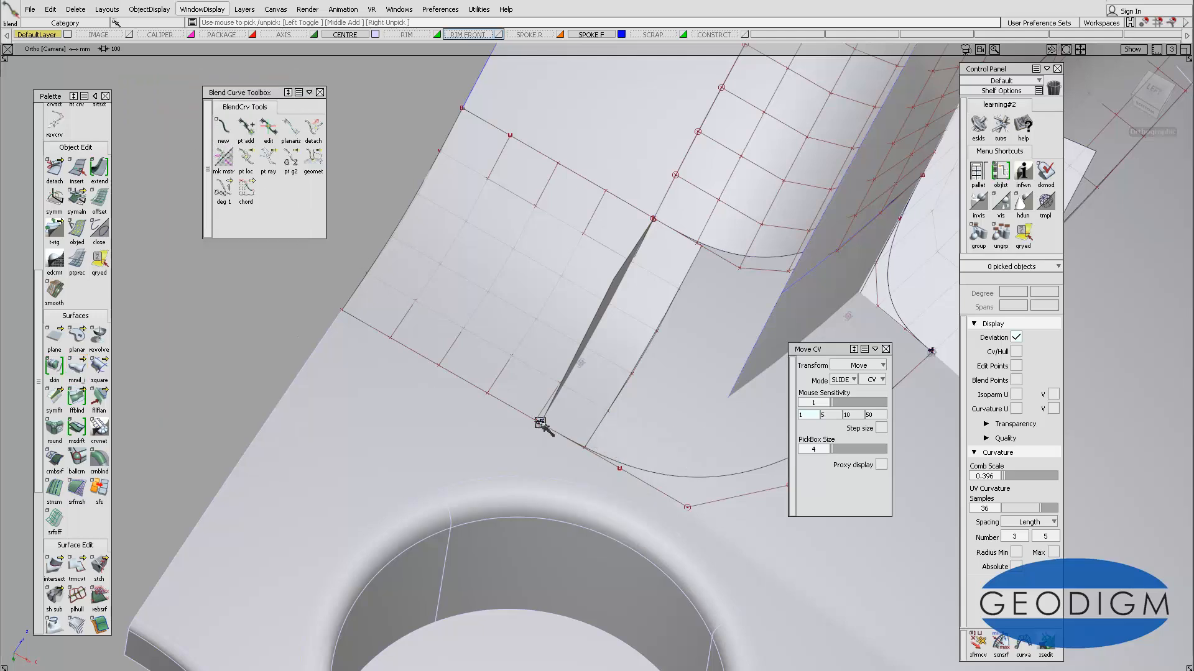
{"action": "left_click", "coordinate": [539, 423]}
{"action": "left_click", "coordinate": [563, 430]}
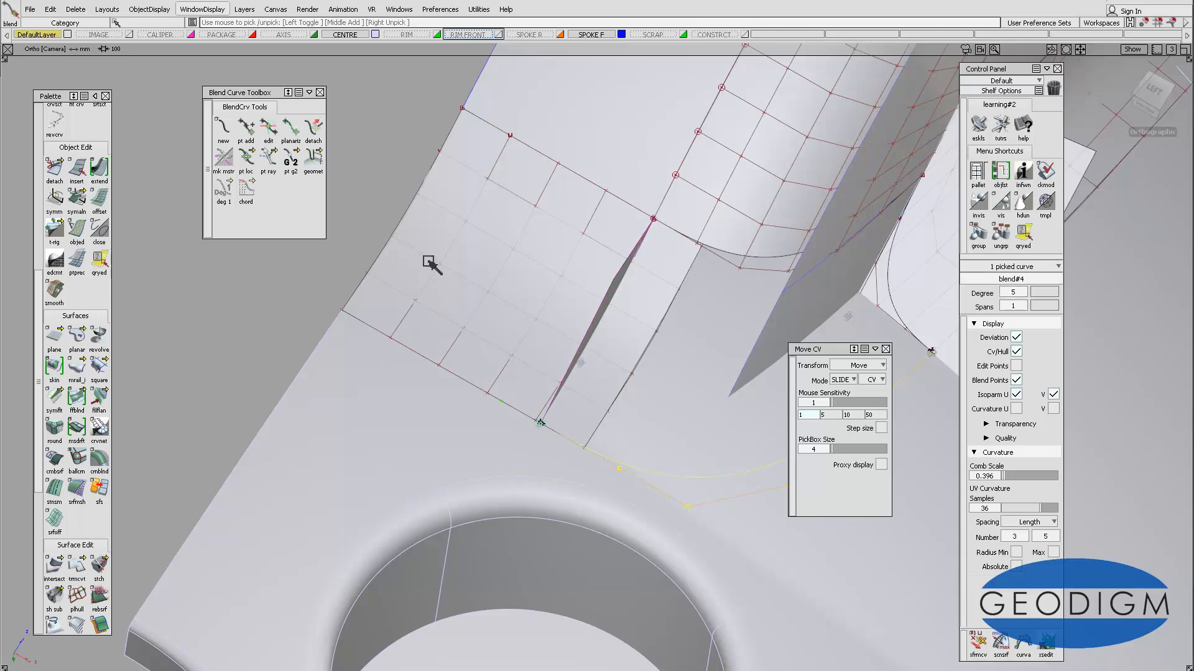
{"action": "left_click", "coordinate": [268, 127]}
{"action": "left_click_drag", "start_coordinate": [539, 425], "coordinate": [539, 423]}
{"action": "mouse_move", "coordinate": [530, 347]}
{"action": "left_mouse_down", "text": "alt+shift"}
{"action": "mouse_move", "coordinate": [562, 400]}
{"action": "mouse_move", "coordinate": [554, 365]}
{"action": "mouse_move", "coordinate": [641, 342]}
{"action": "mouse_move", "coordinate": [354, 314]}
{"action": "mouse_move", "coordinate": [545, 284]}
{"action": "mouse_move", "coordinate": [543, 357]}
{"action": "left_mouse_up", "text": "alt+shift"}
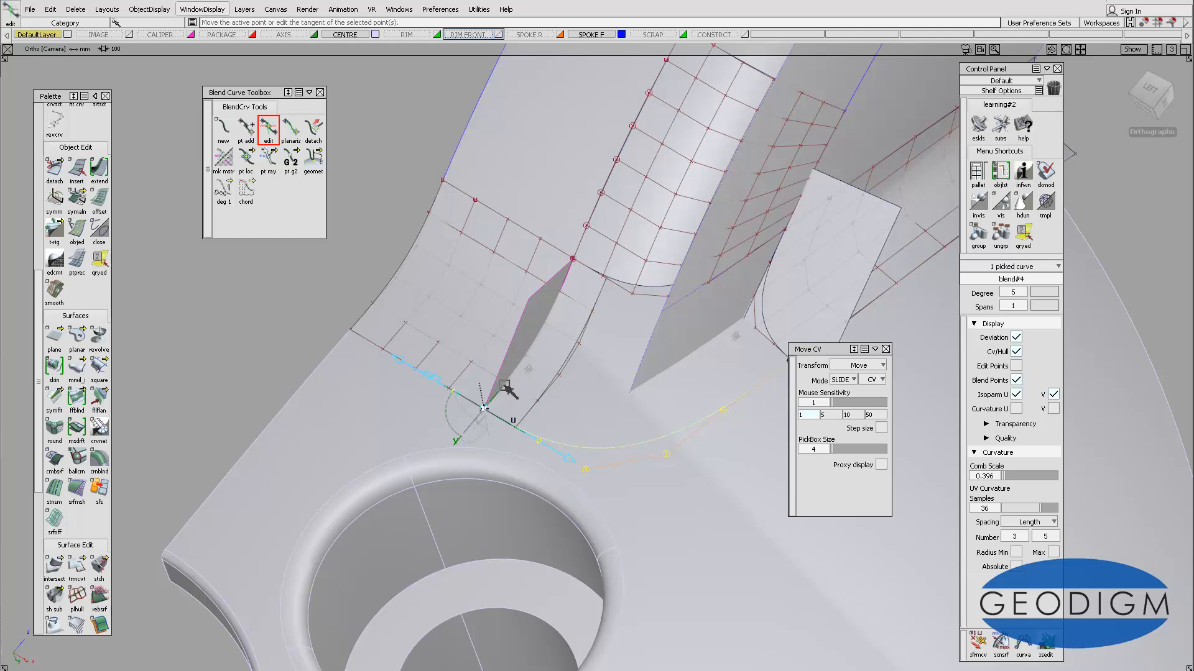
{"action": "left_click_drag", "start_coordinate": [550, 367], "coordinate": [650, 382], "text": "alt+shift"}
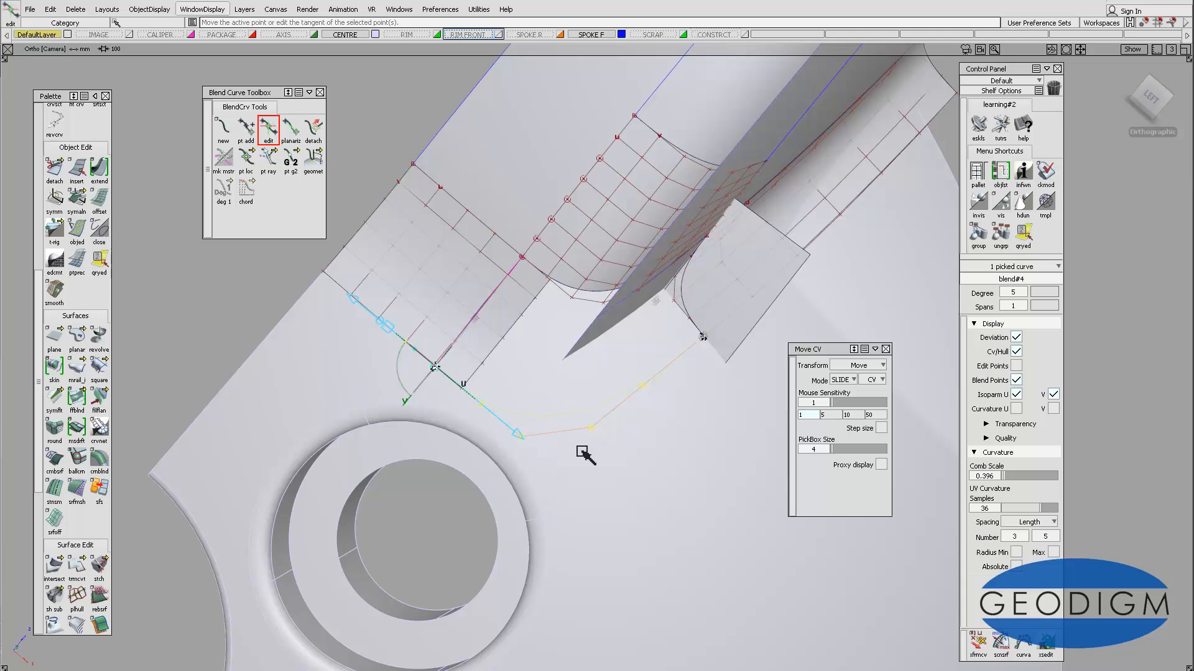
{"action": "left_click_drag", "start_coordinate": [586, 450], "coordinate": [576, 293], "text": "alt+shift"}
{"action": "left_click", "coordinate": [582, 367]}
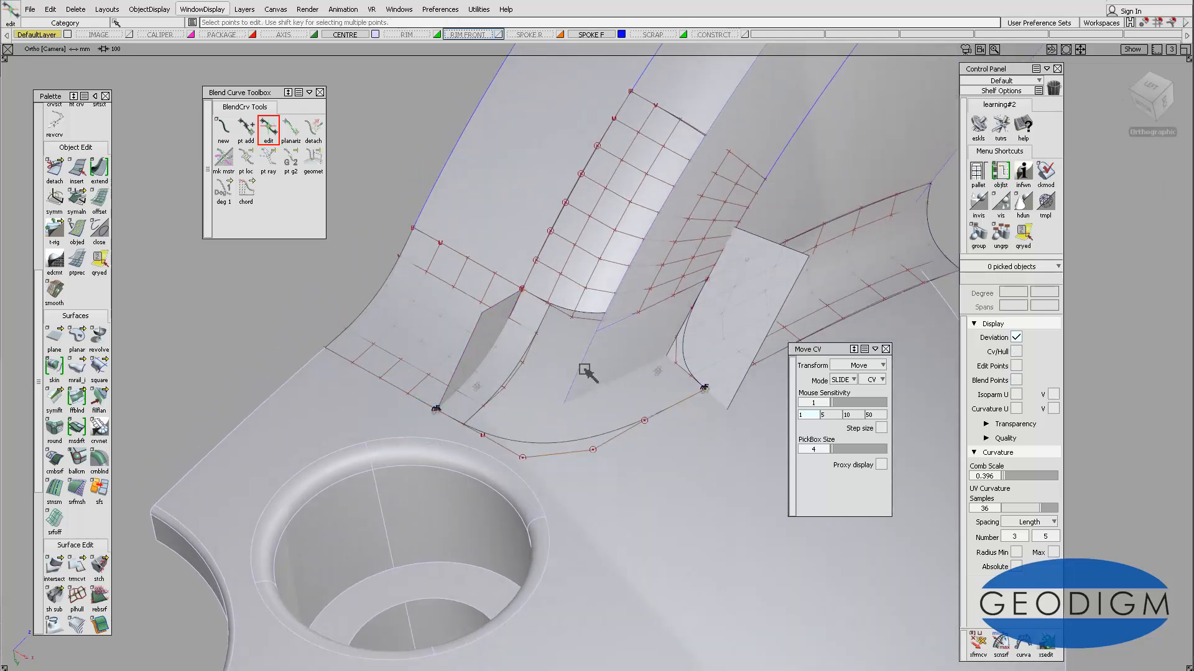
{"action": "right_click_drag", "start_coordinate": [581, 367], "coordinate": [619, 367], "text": "alt+shift"}
{"action": "middle_click_drag", "start_coordinate": [620, 367], "coordinate": [594, 345], "text": "alt+shift"}
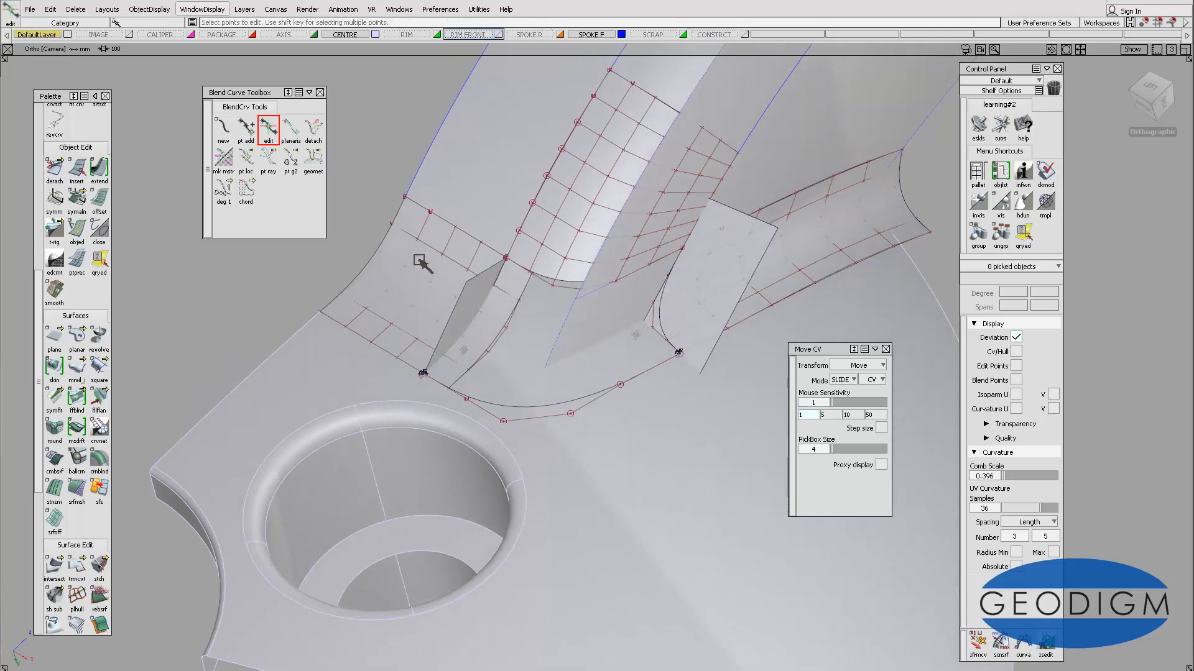
Turn off hardware shading and centre the rail surface's rotation and scaling pivots using the CV Centroid method
{"action": "left_click", "coordinate": [477, 301], "text": "ctrl+shift"}
{"action": "left_click", "coordinate": [223, 10]}
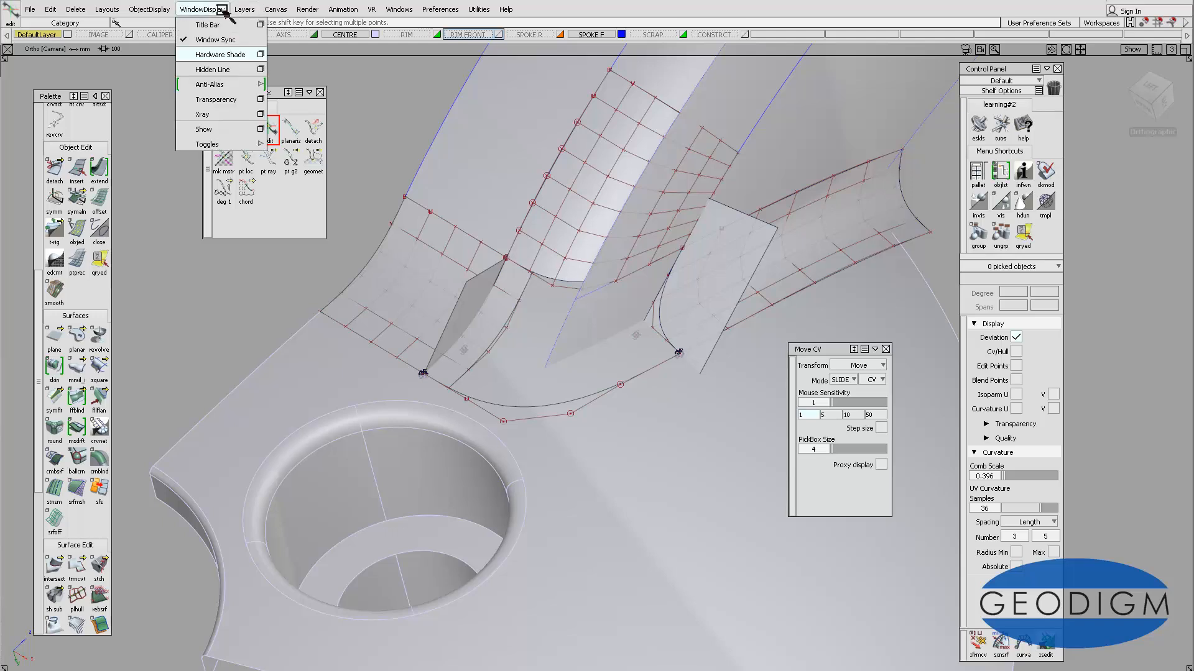
{"action": "left_click", "coordinate": [223, 55]}
{"action": "left_click_drag", "start_coordinate": [490, 308], "coordinate": [485, 295], "text": "ctrl+shift"}
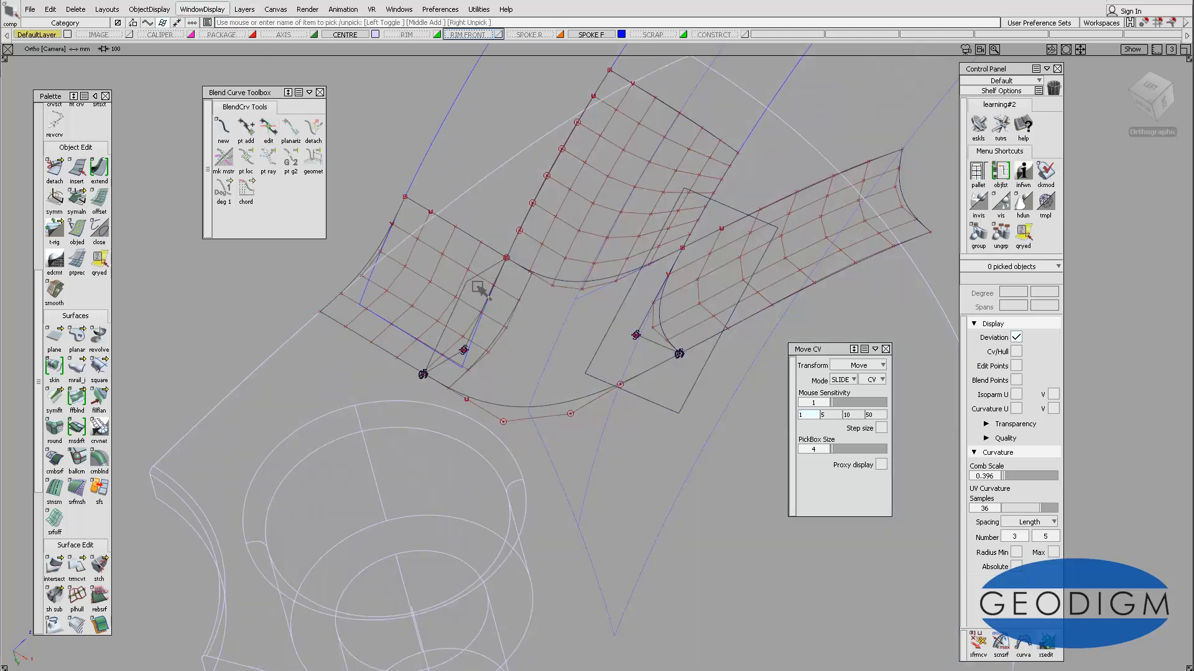
{"action": "left_click", "coordinate": [472, 281]}
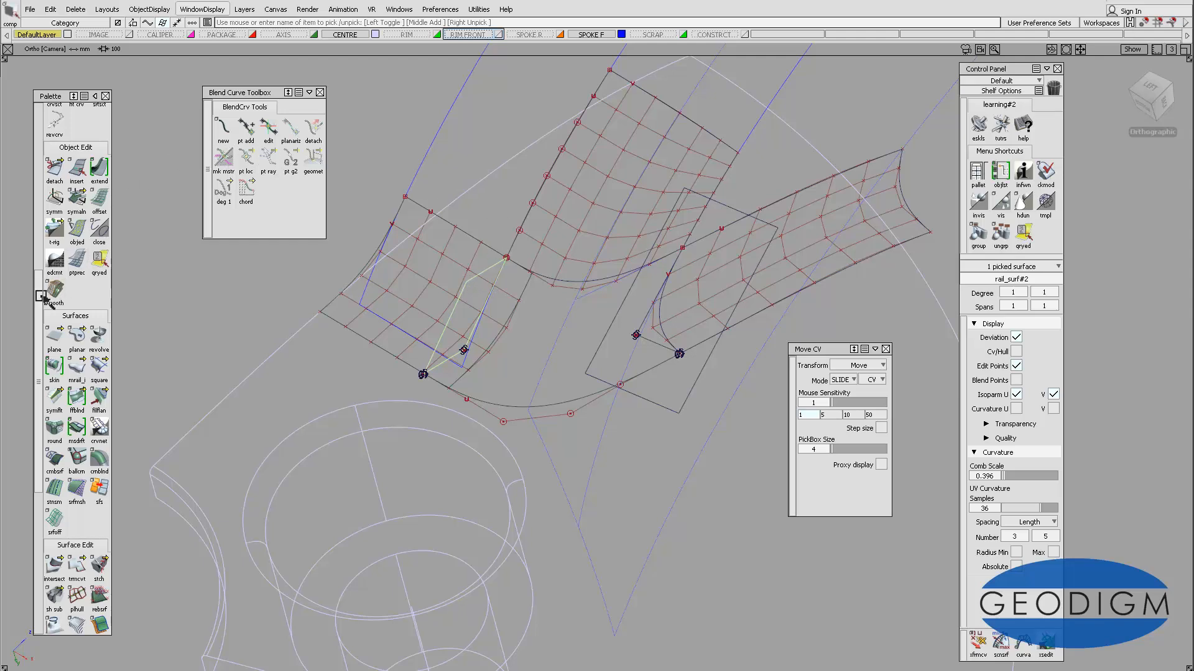
{"action": "left_click_drag", "start_coordinate": [40, 294], "coordinate": [41, 121]}
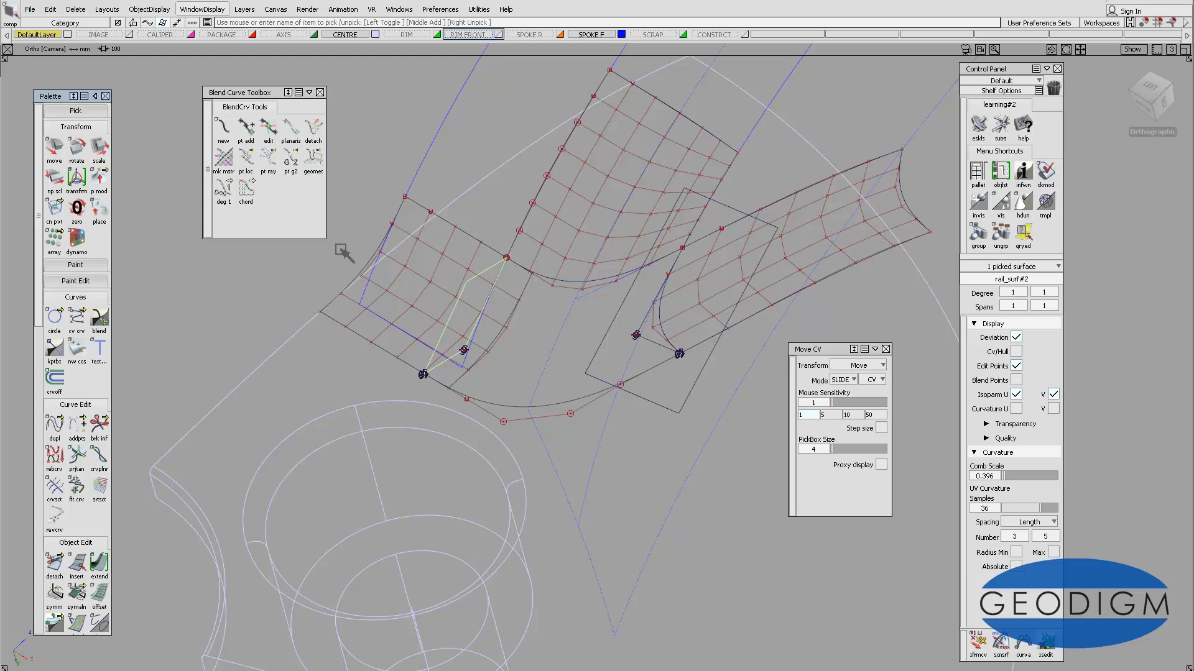
{"action": "double_click", "coordinate": [56, 211]}
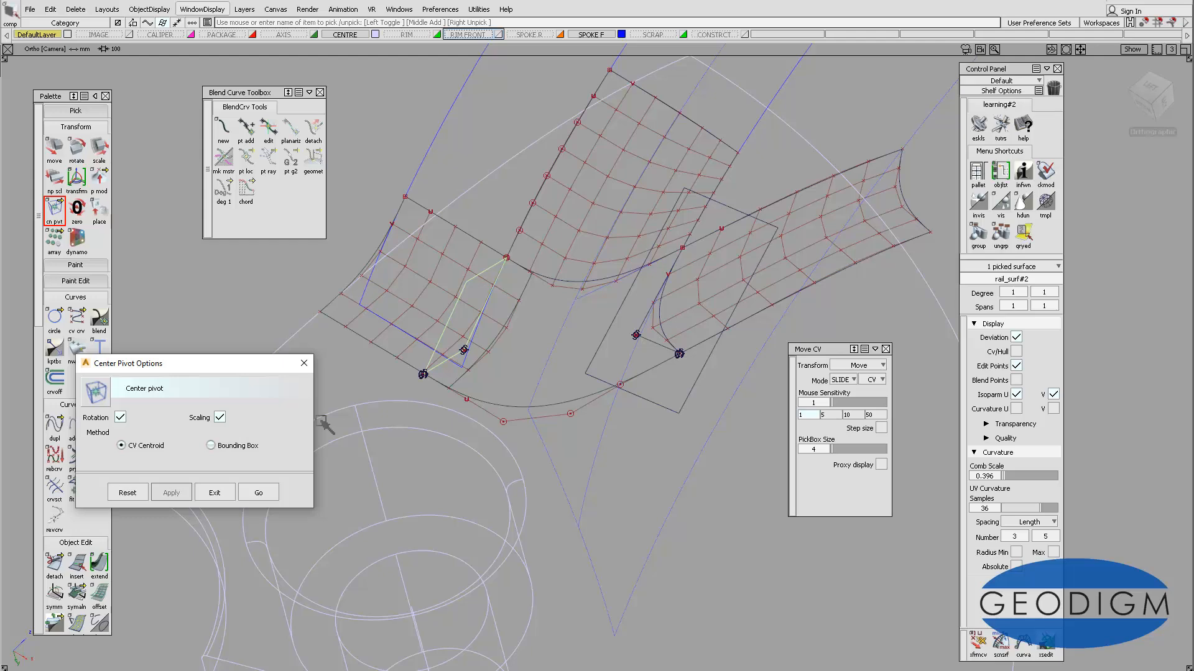
{"action": "left_click", "coordinate": [261, 493]}
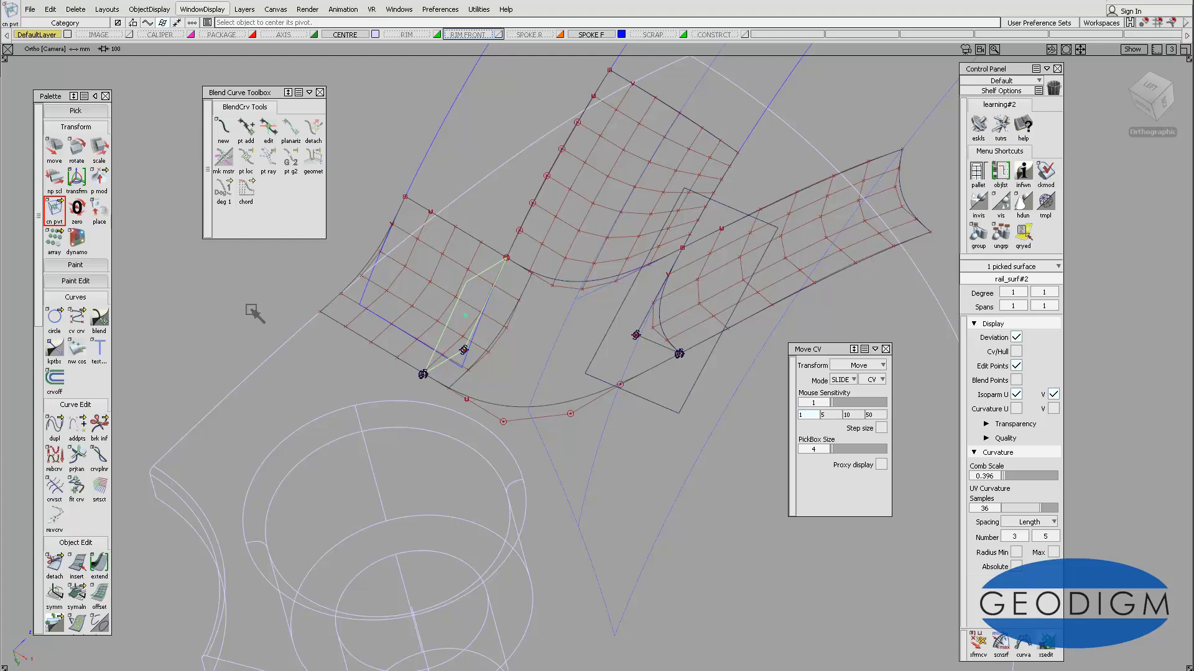
Scale the rail surface uniformly to about 2.3 times its size, accepting the removal of its construction history
{"action": "middle_click_drag", "start_coordinate": [251, 309], "coordinate": [282, 313], "text": "ctrl+shift"}
{"action": "left_click", "coordinate": [281, 311]}
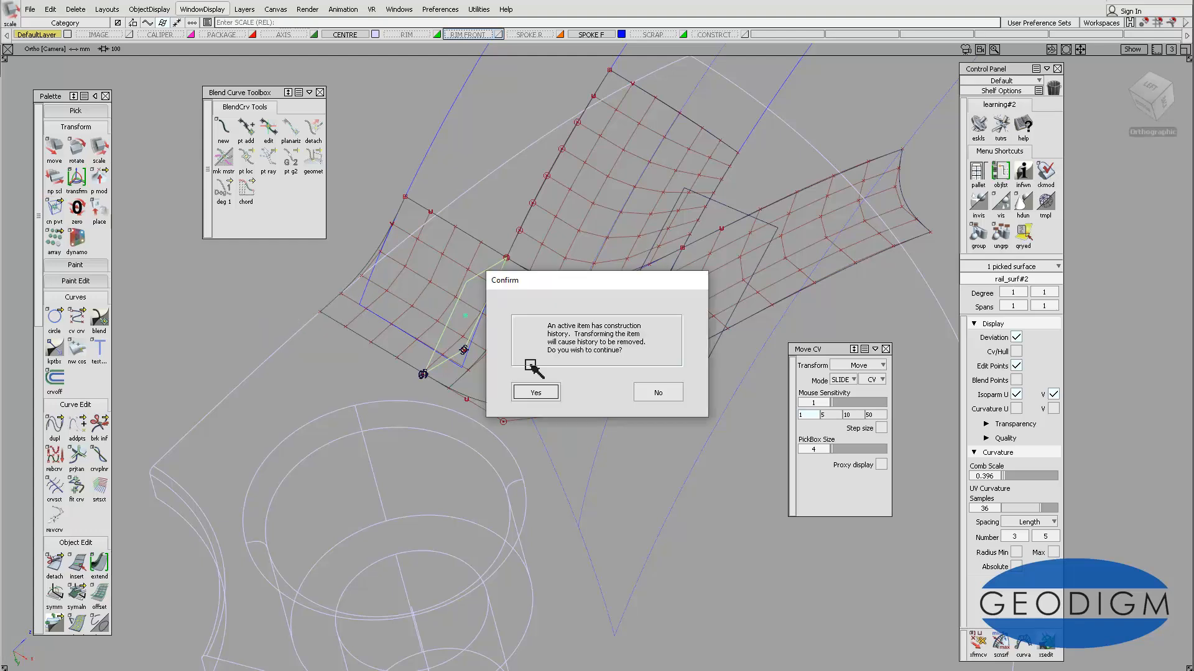
{"action": "left_click", "coordinate": [536, 392]}
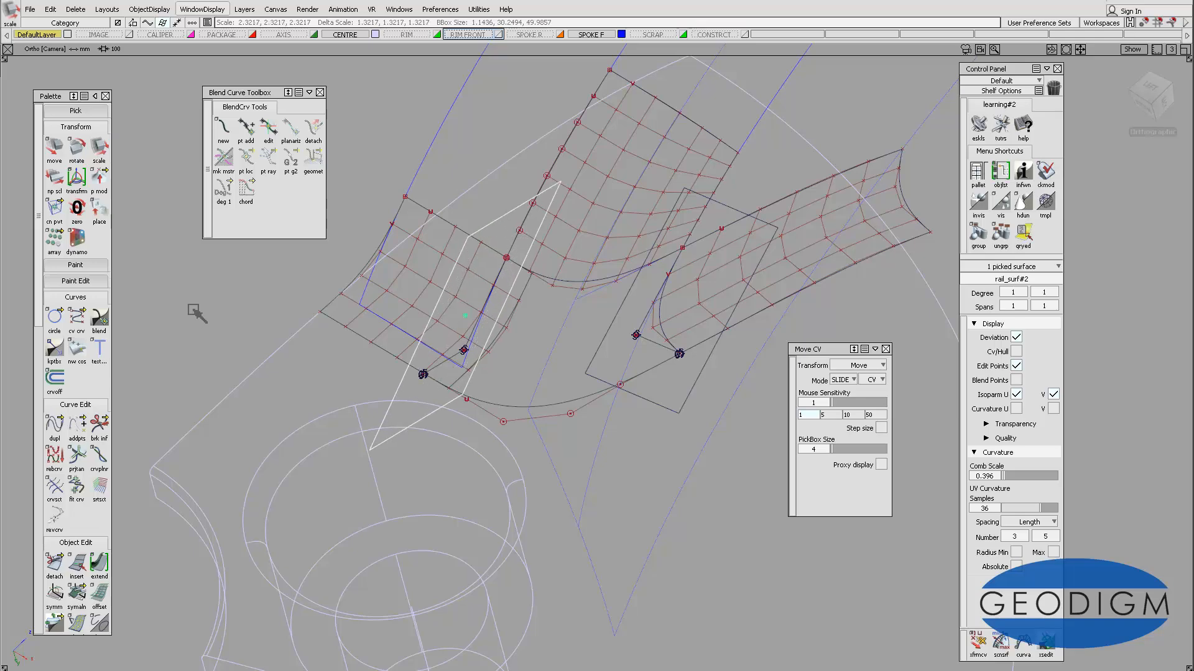
{"action": "mouse_move", "coordinate": [578, 315]}
{"action": "left_mouse_down", "text": "alt+shift"}
{"action": "mouse_move", "coordinate": [404, 272]}
{"action": "mouse_move", "coordinate": [544, 317]}
{"action": "mouse_move", "coordinate": [572, 341]}
{"action": "mouse_move", "coordinate": [562, 280]}
{"action": "left_mouse_up", "text": "alt+shift"}
{"action": "mouse_move", "coordinate": [571, 330]}
{"action": "left_mouse_down", "text": "alt+shift"}
{"action": "mouse_move", "coordinate": [598, 374]}
{"action": "mouse_move", "coordinate": [530, 293]}
{"action": "mouse_move", "coordinate": [546, 323]}
{"action": "left_mouse_up", "text": "alt+shift"}
{"action": "middle_click_drag", "start_coordinate": [561, 349], "coordinate": [574, 385], "text": "alt+shift"}
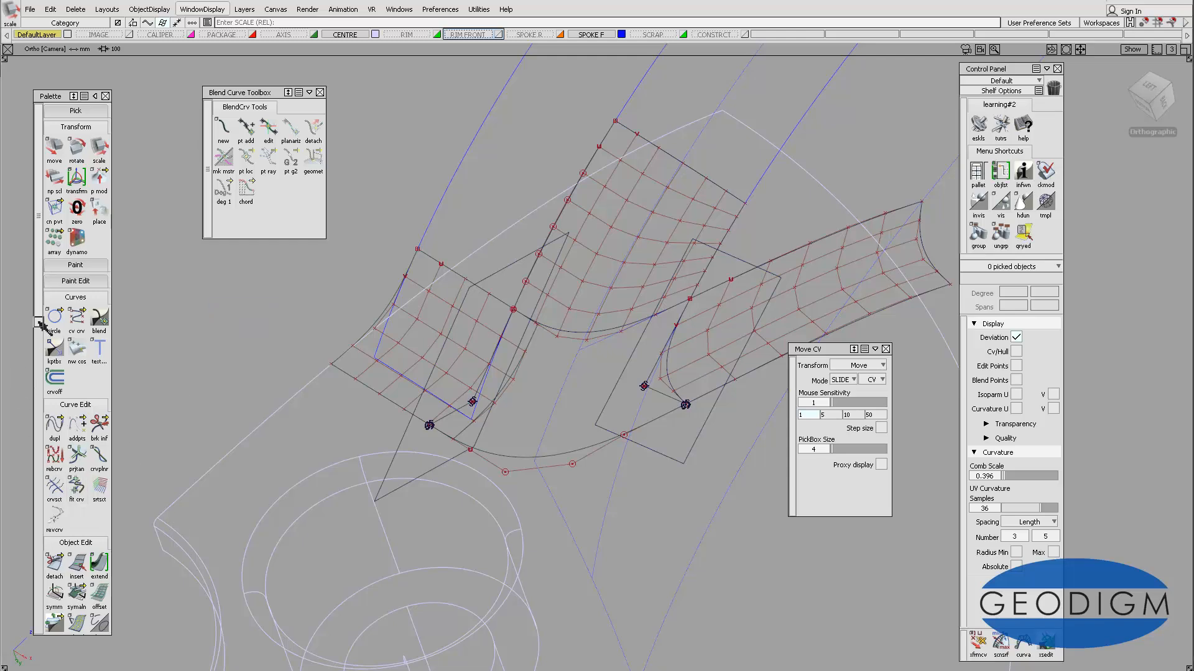
Trim-convert the curved surface at its 3D intersection with the enlarged rail surface, keeping the region away from the blend gap, with Keep Originals off
{"action": "scroll", "coordinate": [38, 336], "scroll_direction": "down", "scroll_amount": 10}
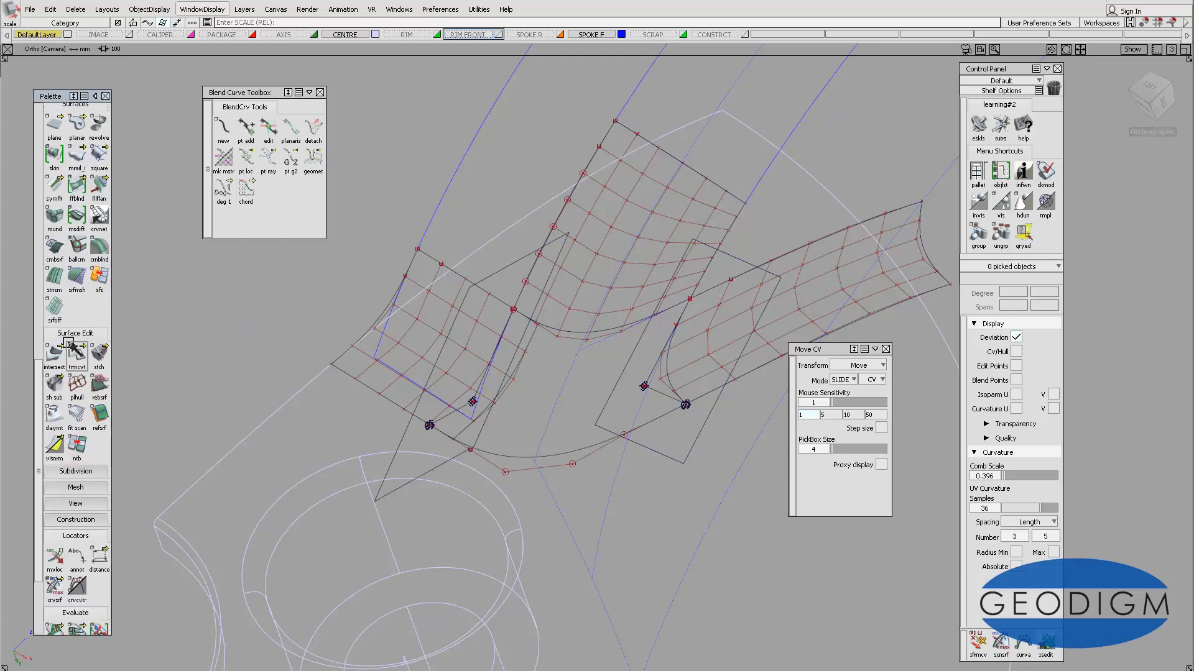
{"action": "double_click", "coordinate": [77, 354]}
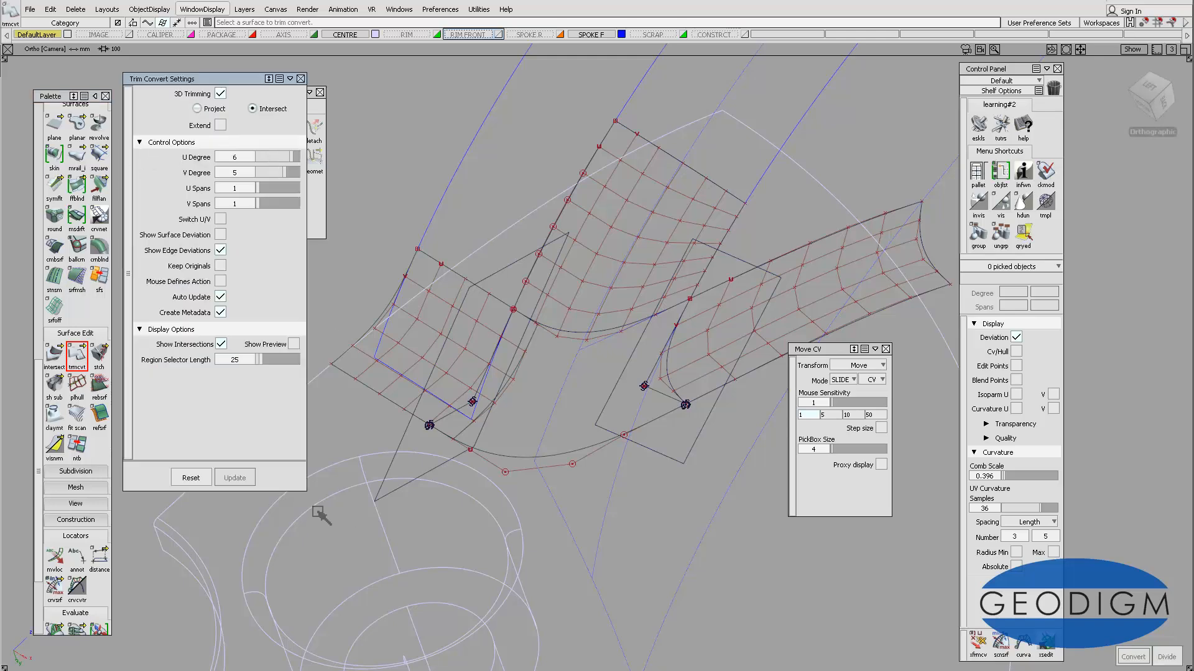
{"action": "left_click", "coordinate": [414, 331]}
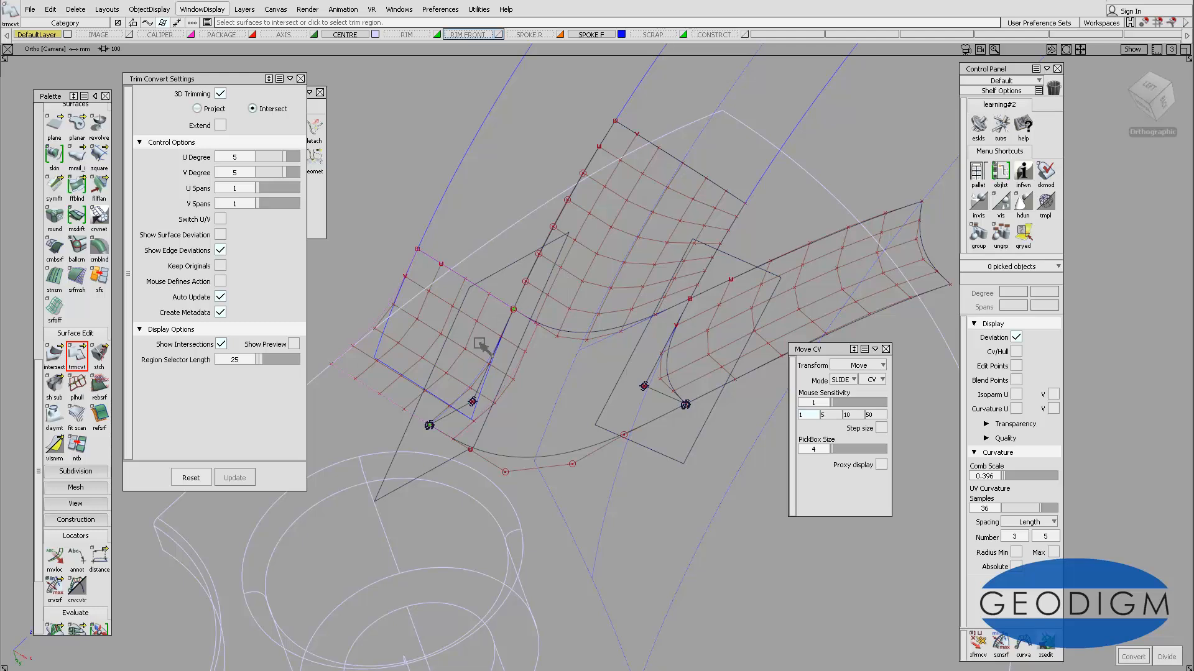
{"action": "left_click", "coordinate": [423, 328]}
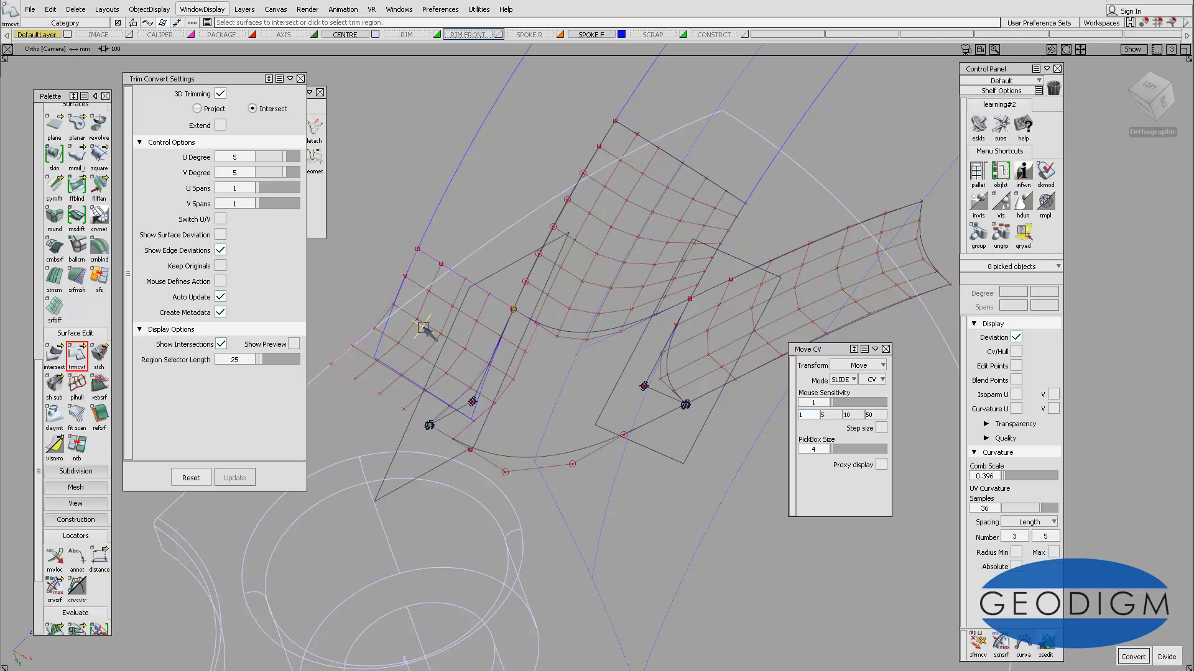
{"action": "key", "text": "space"}
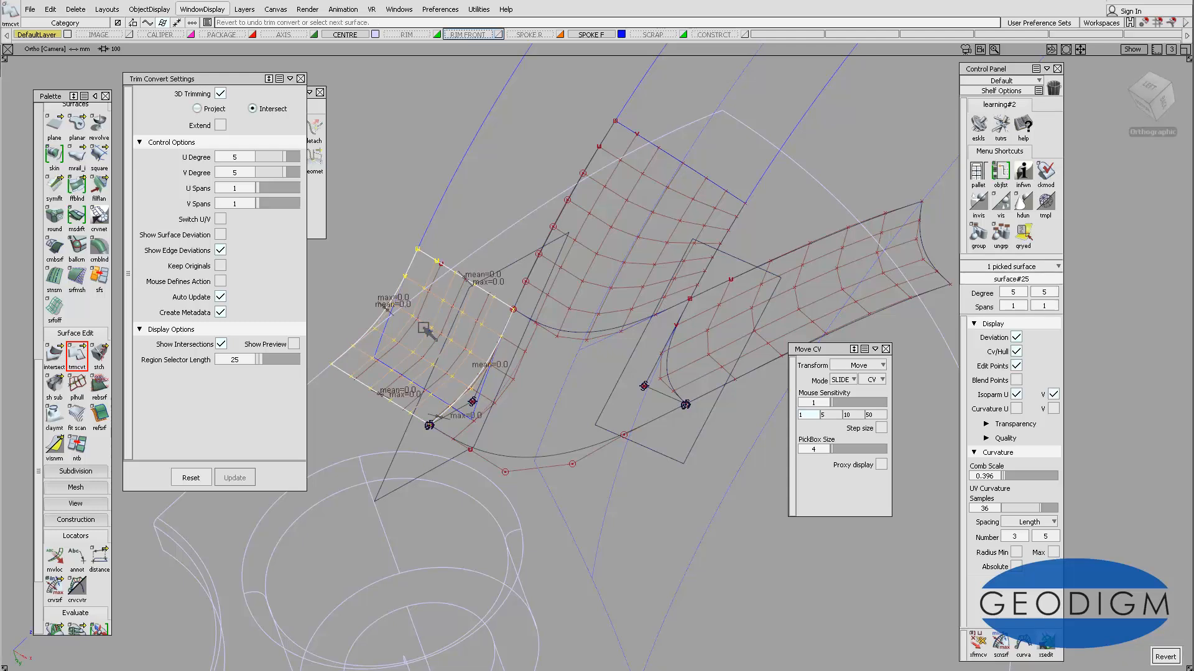
{"action": "left_click_drag", "start_coordinate": [581, 377], "coordinate": [584, 273], "text": "ctrl+shift"}
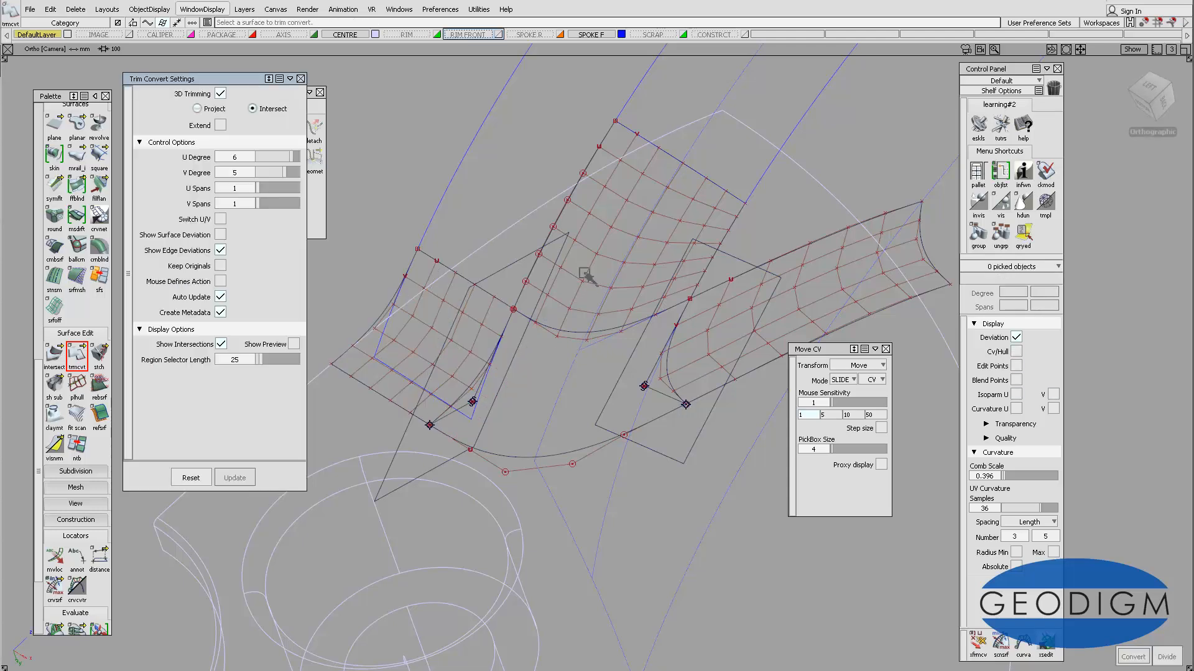
{"action": "left_click", "coordinate": [300, 78]}
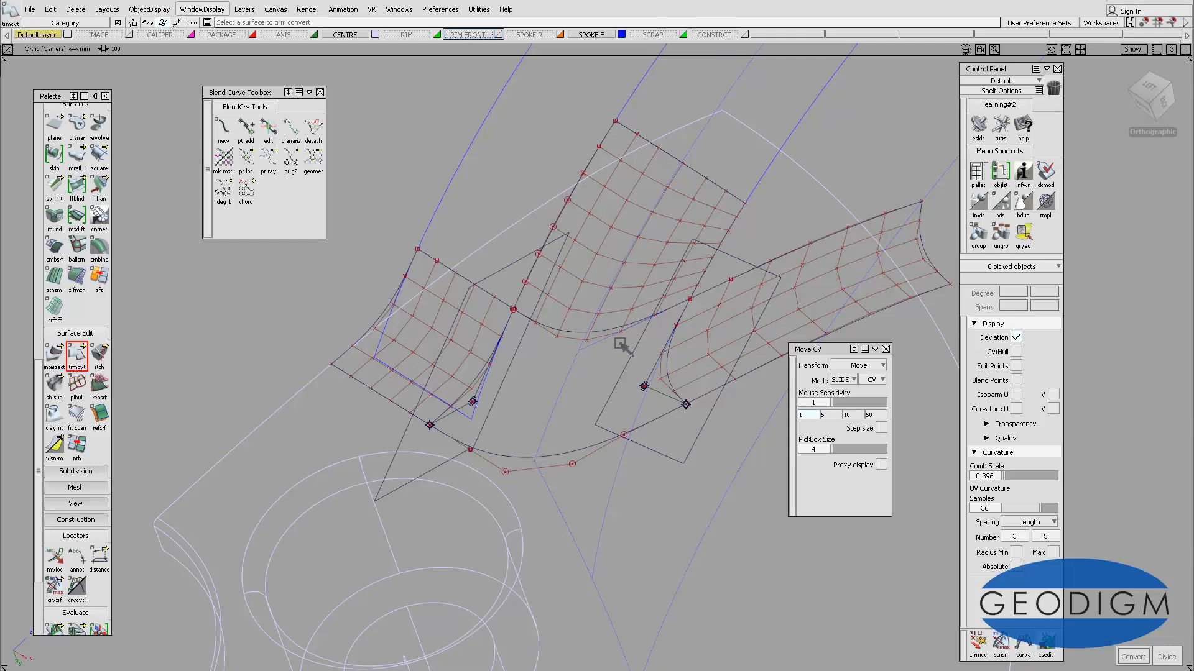
{"action": "left_click_drag", "start_coordinate": [614, 344], "coordinate": [560, 305], "text": "alt+shift"}
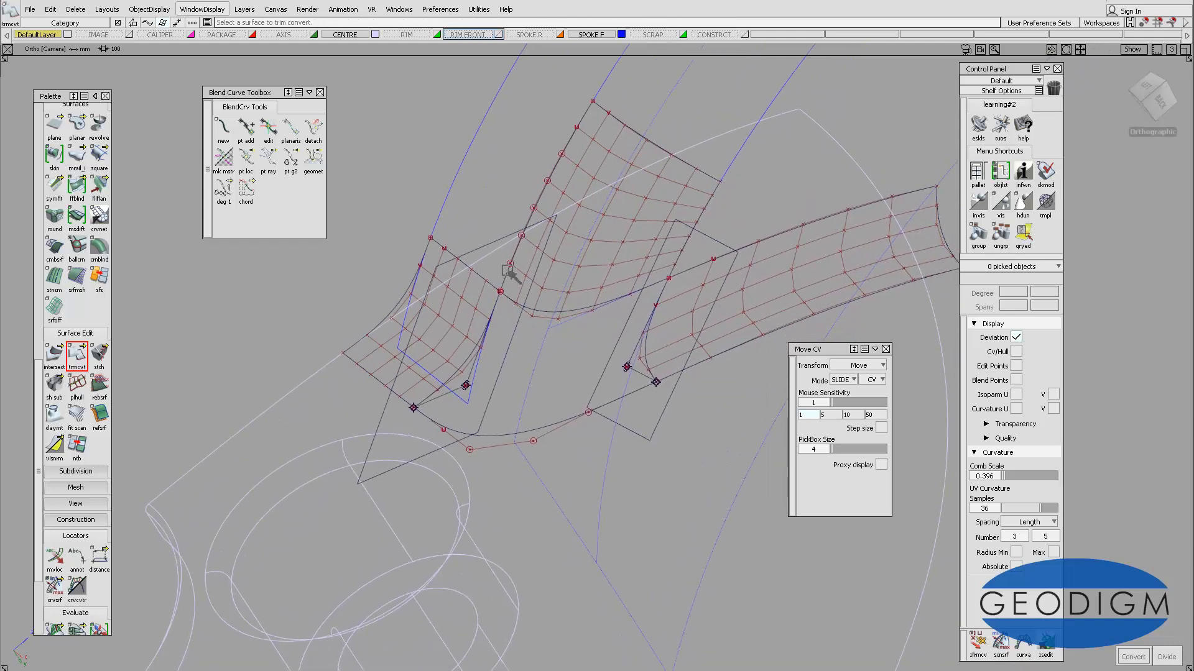
Assign the two rail construction surfaces beside the blend gap to the CONSTRCT layer
{"action": "left_click_drag", "start_coordinate": [506, 270], "coordinate": [483, 266], "text": "ctrl+shift"}
{"action": "left_click", "coordinate": [484, 249]}
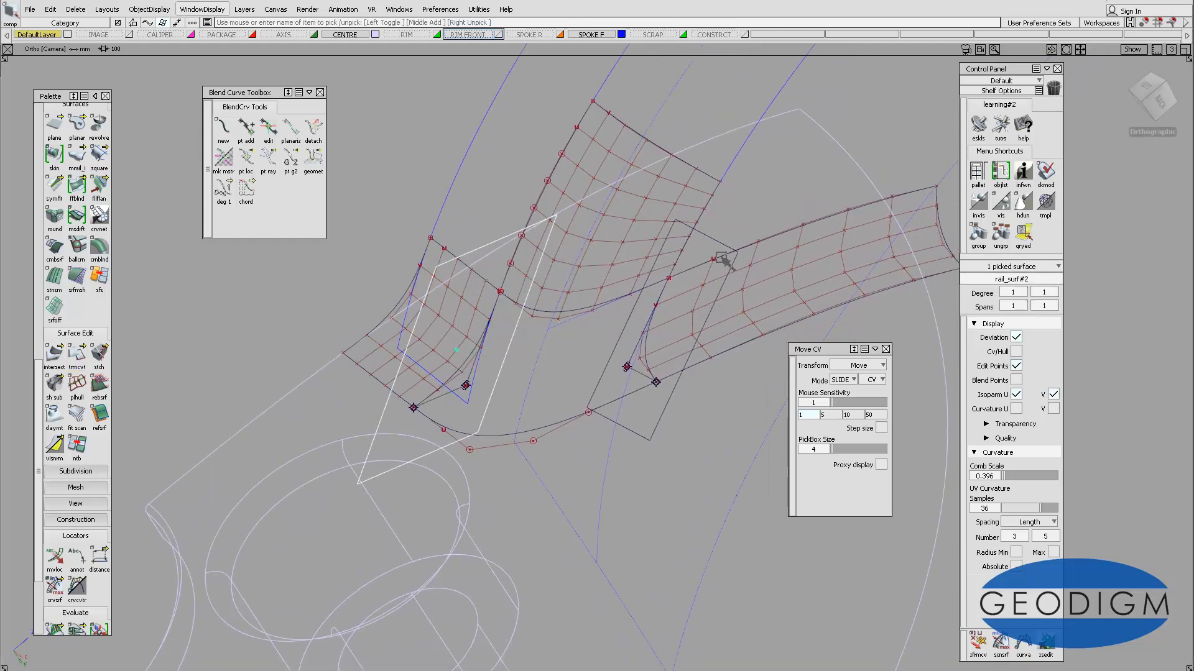
{"action": "left_click", "coordinate": [713, 240]}
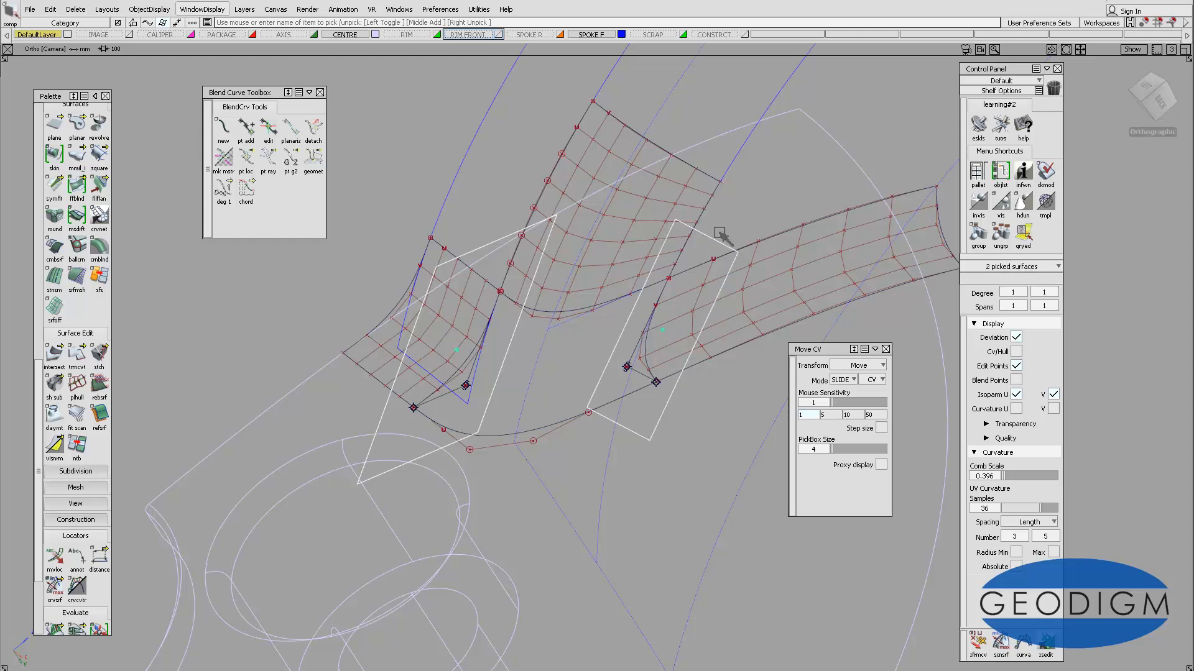
{"action": "right_click_drag", "start_coordinate": [715, 35], "coordinate": [716, 48]}
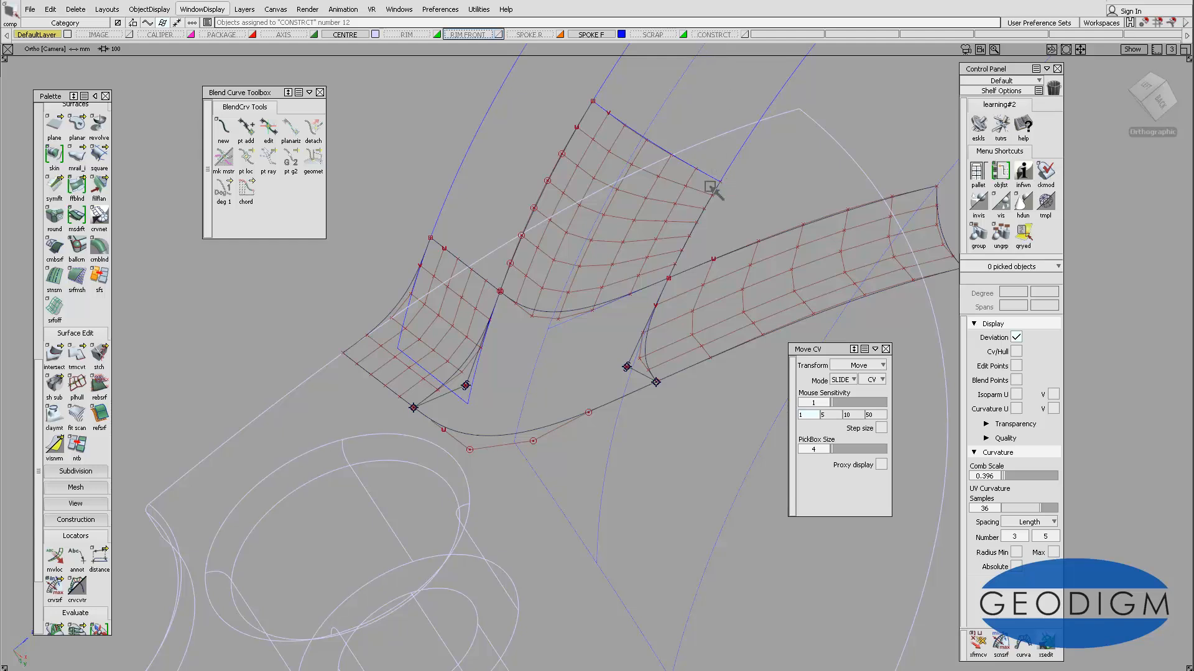
Turn on hardware shading and inspect the trimmed surfaces around the blend gap
{"action": "left_click_drag", "start_coordinate": [655, 275], "coordinate": [632, 282], "text": "alt+shift"}
{"action": "middle_click_drag", "start_coordinate": [631, 283], "coordinate": [652, 303], "text": "alt+shift"}
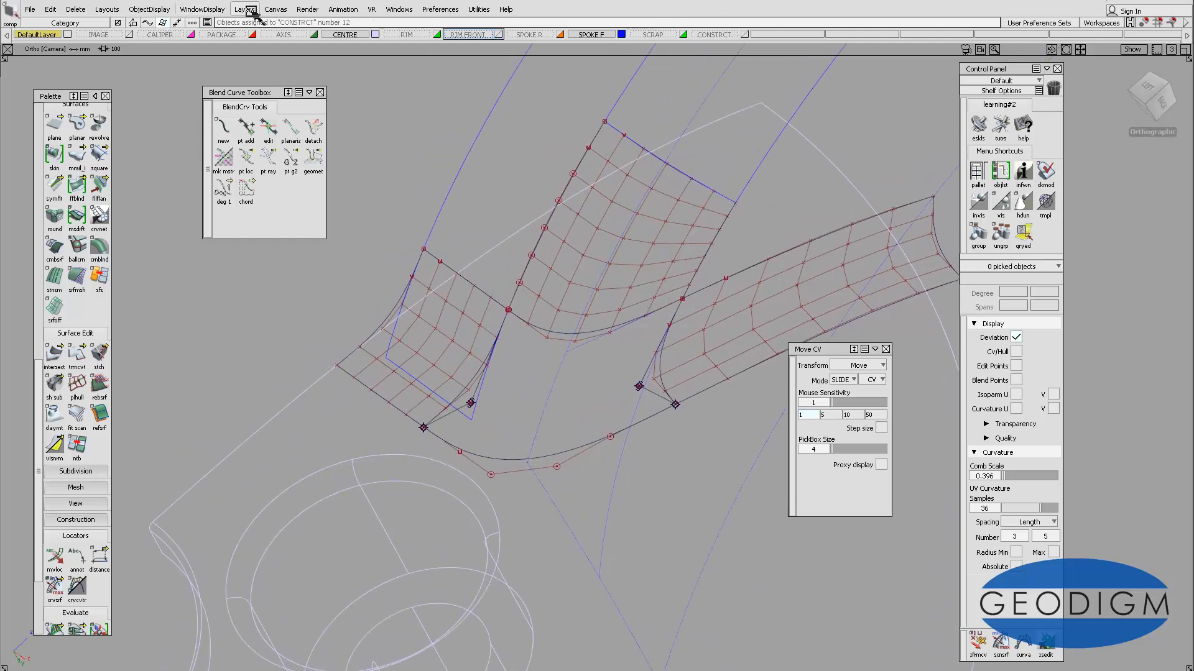
{"action": "left_click", "coordinate": [202, 9]}
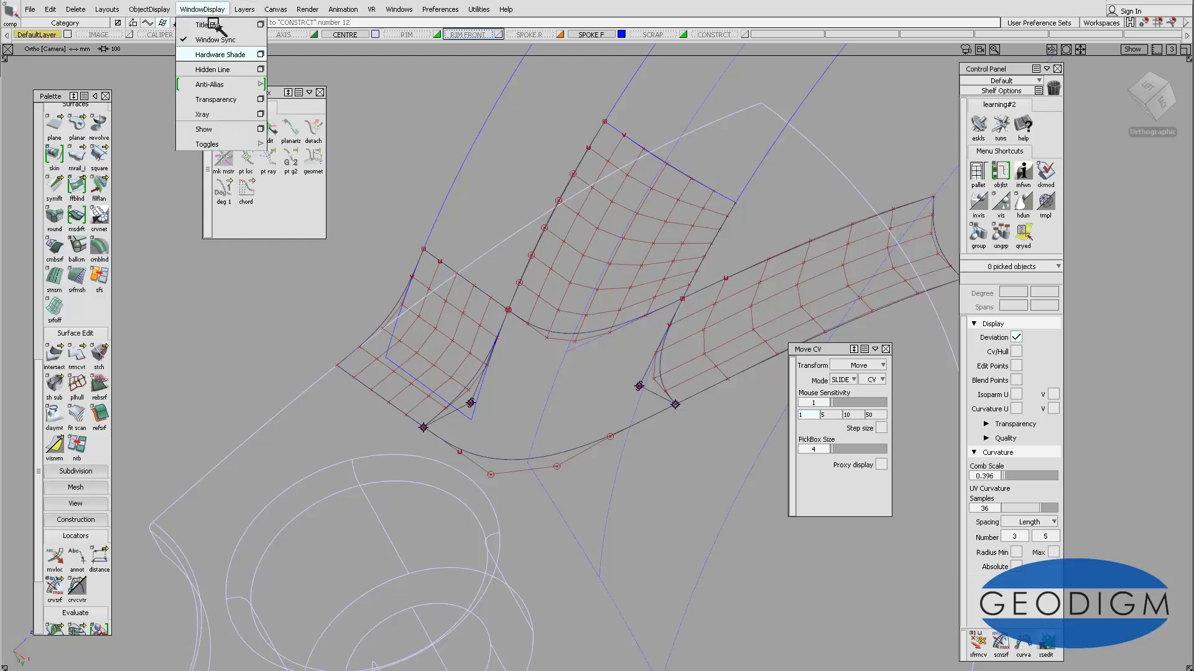
{"action": "left_click", "coordinate": [218, 51]}
{"action": "left_click_drag", "start_coordinate": [650, 372], "coordinate": [674, 317], "text": "alt+shift"}
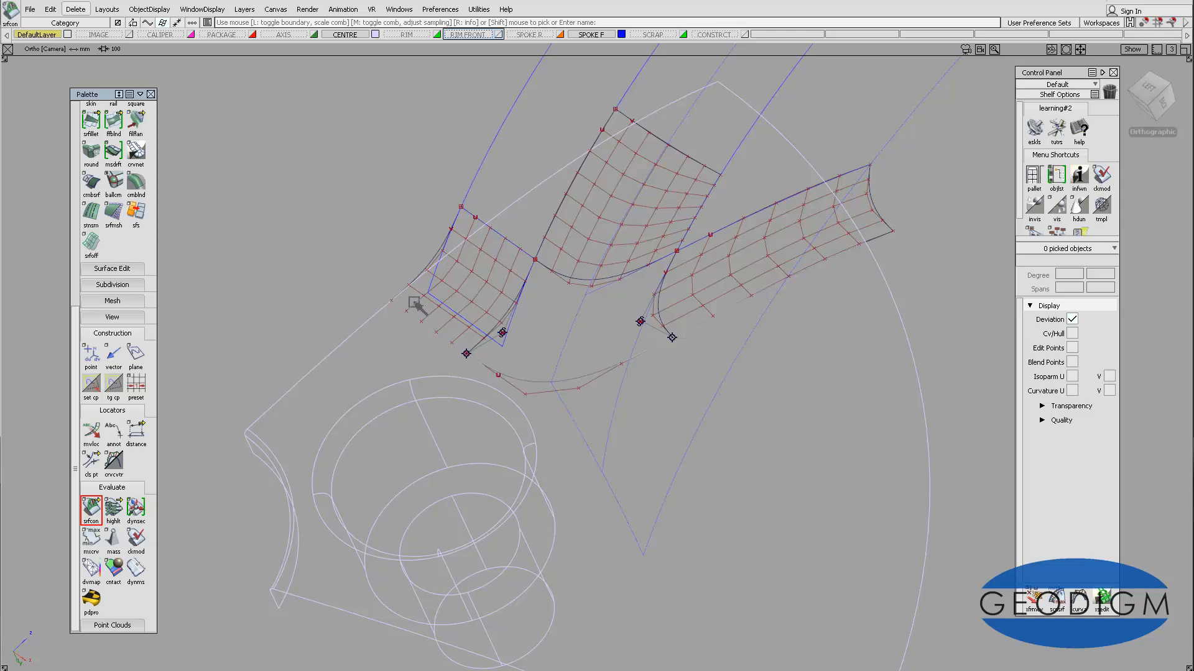
Delete the two curves-on-surface that run along the lower edges of the two side surfaces on the large revolved surface
{"action": "left_click_drag", "start_coordinate": [383, 222], "coordinate": [345, 213], "text": "ctrl+shift"}
{"action": "left_click", "coordinate": [463, 359]}
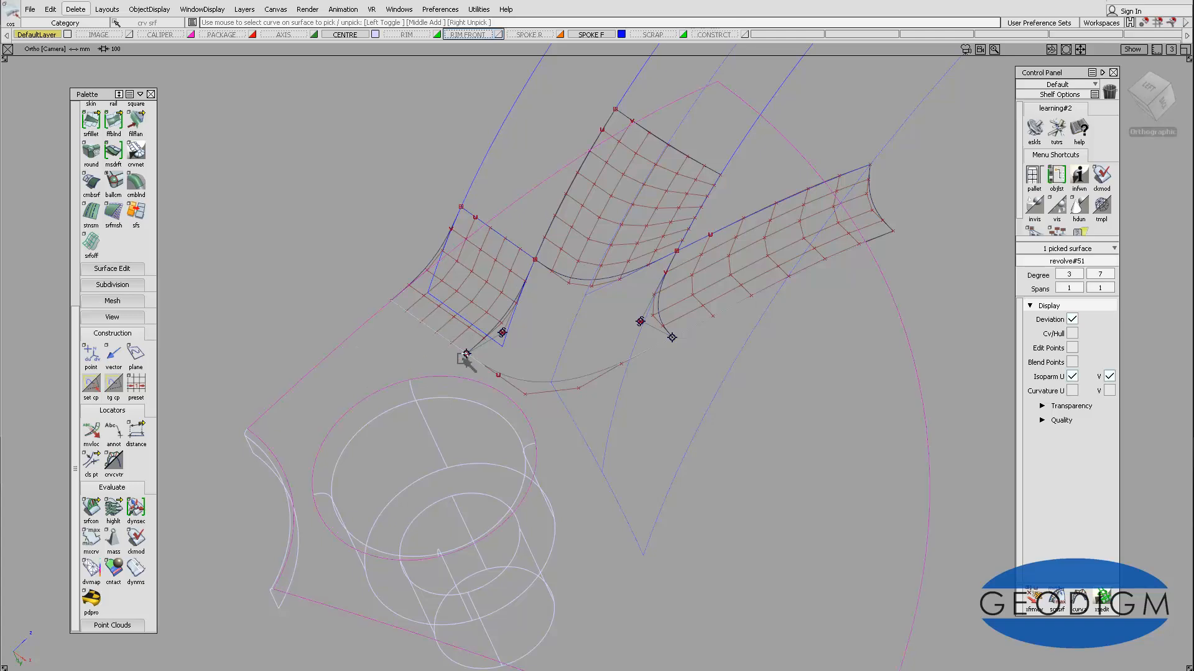
{"action": "right_click_drag", "start_coordinate": [427, 369], "coordinate": [424, 331], "text": "alt+shift"}
{"action": "middle_click_drag", "start_coordinate": [424, 331], "coordinate": [630, 356], "text": "alt+shift"}
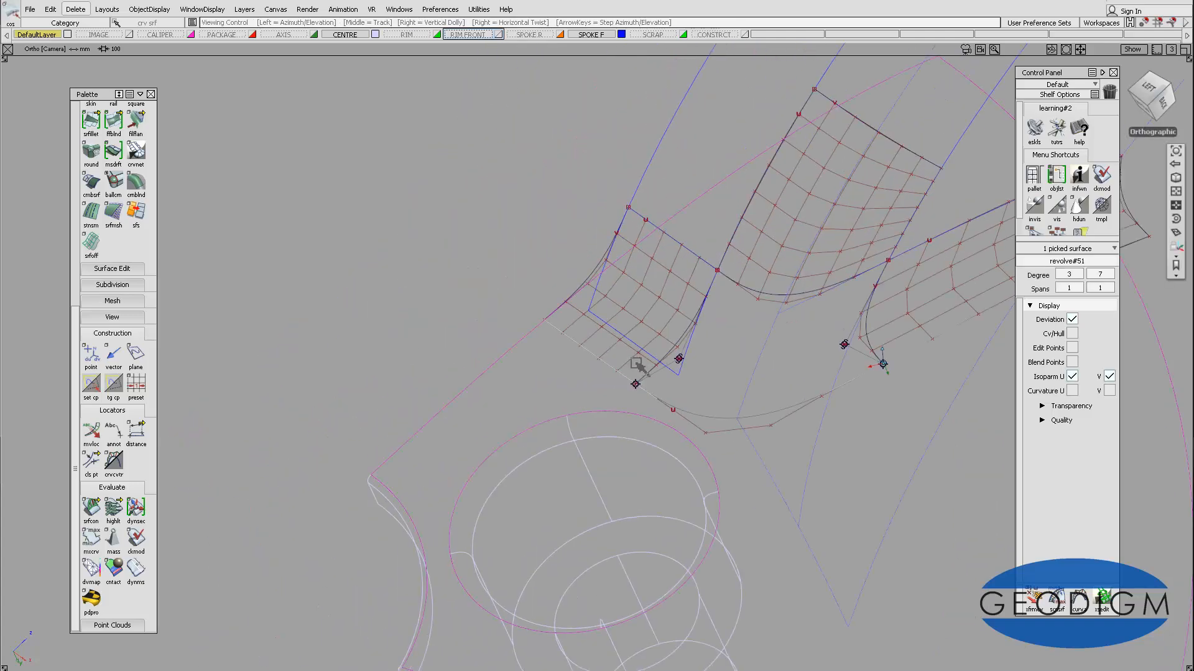
{"action": "right_click_drag", "start_coordinate": [635, 364], "coordinate": [625, 304], "text": "alt+shift"}
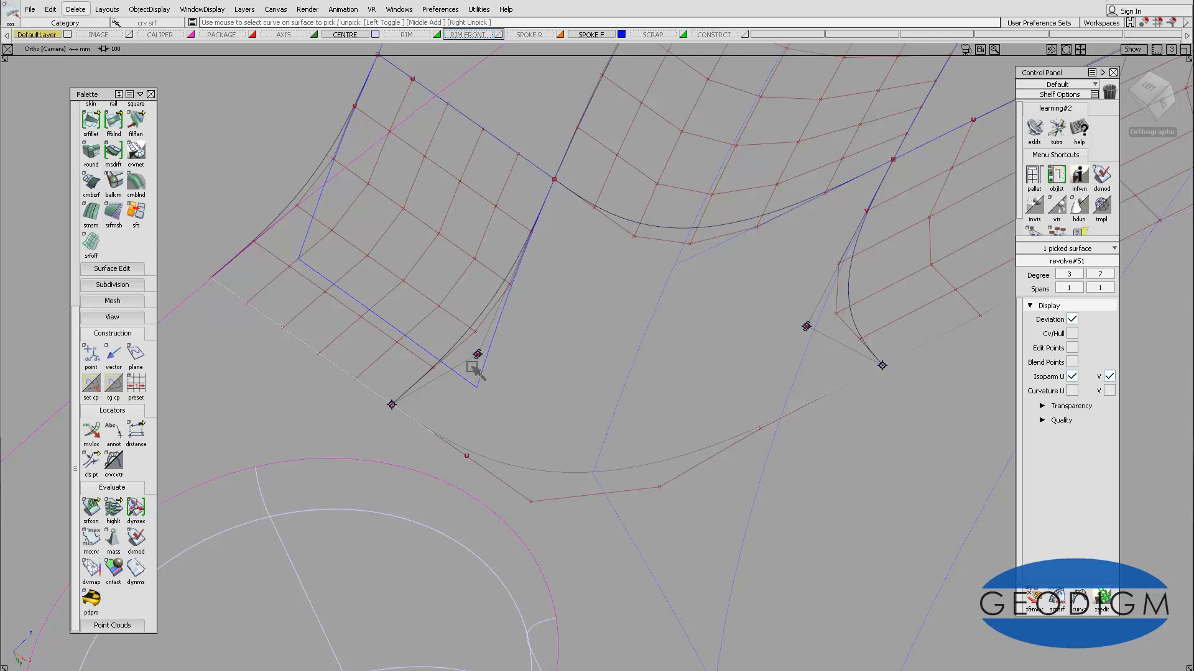
{"action": "right_click_drag", "start_coordinate": [476, 370], "coordinate": [690, 384], "text": "alt+shift"}
{"action": "middle_click_drag", "start_coordinate": [762, 375], "coordinate": [535, 353], "text": "alt+shift"}
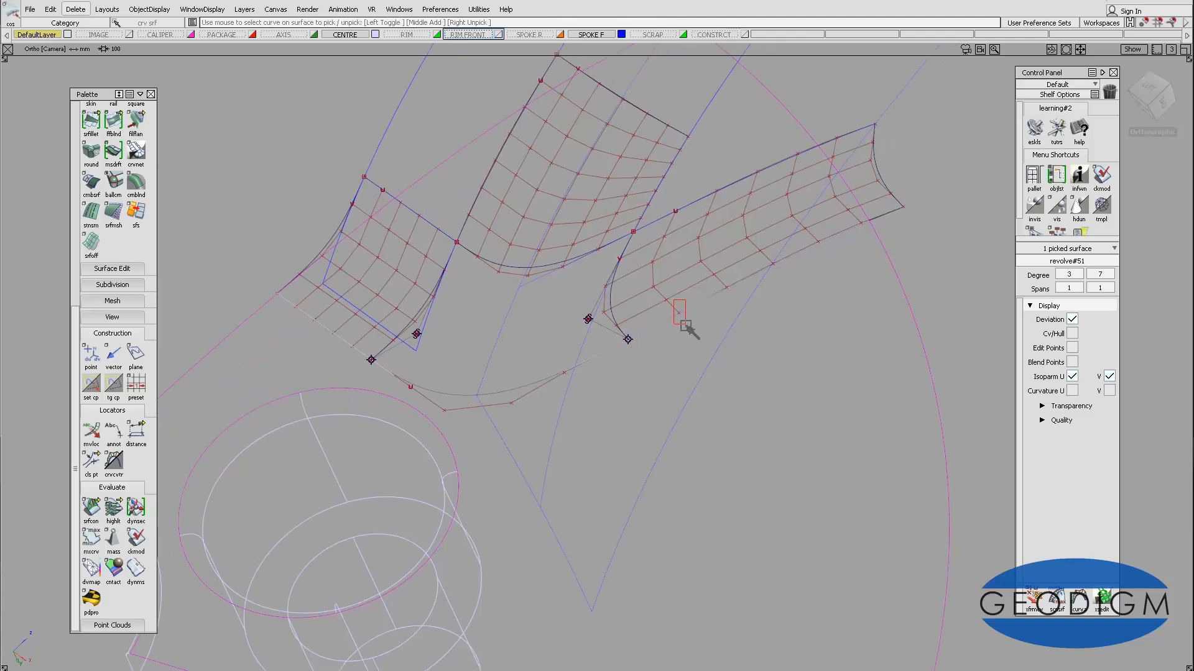
{"action": "left_click", "coordinate": [680, 311]}
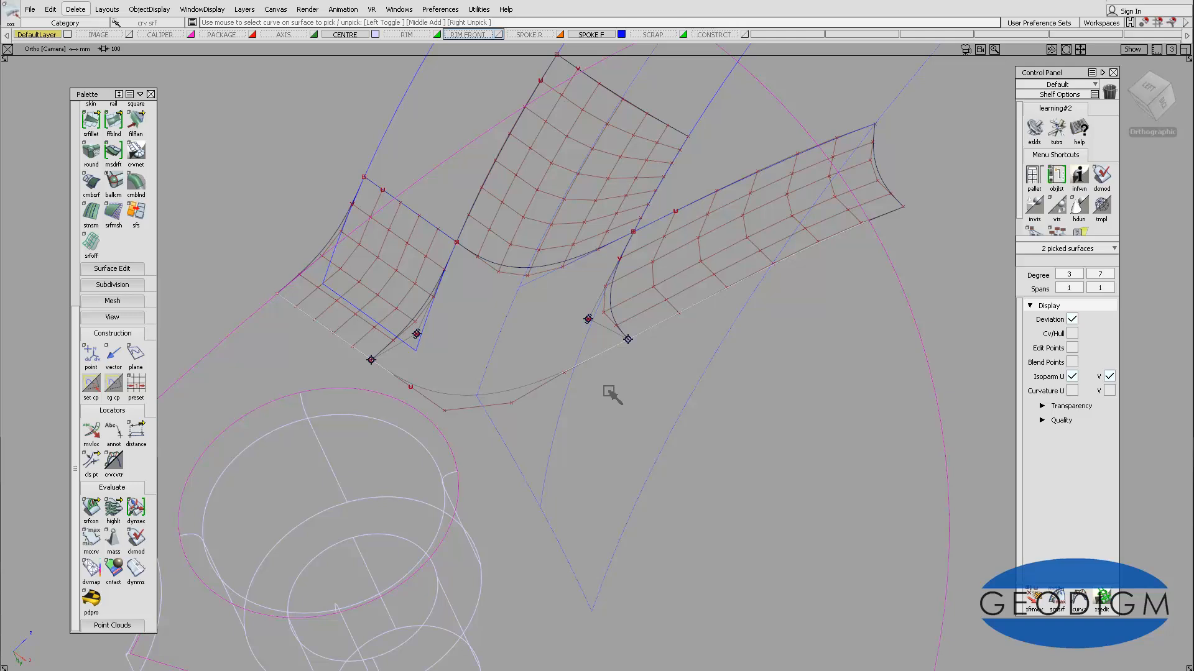
{"action": "key", "text": "Delete"}
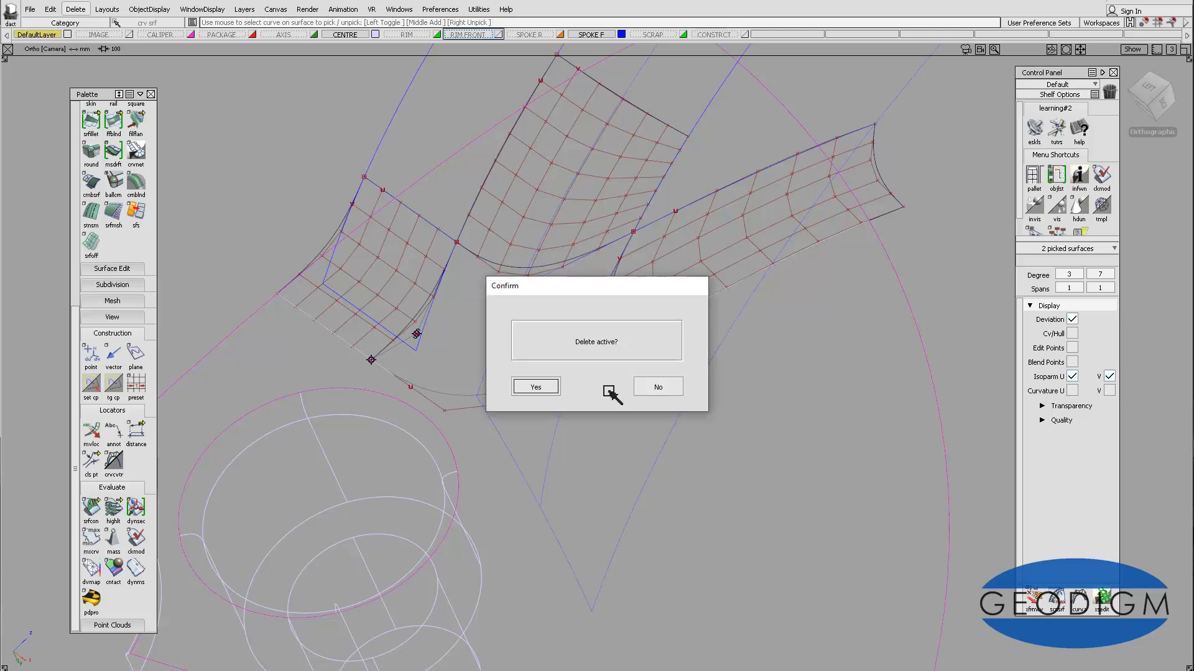
{"action": "left_click", "coordinate": [551, 390]}
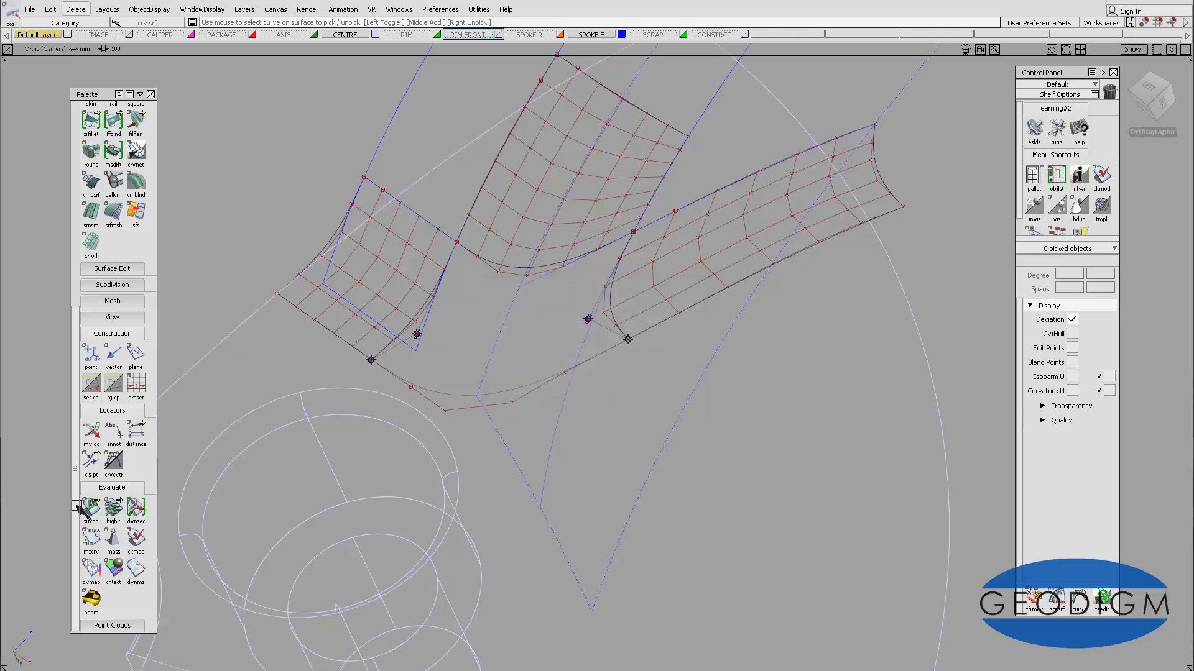
Project the two side surfaces' lower edges onto the revolved surface as curves-on-surface with the Normal vector option, and switch off Create history
{"action": "scroll", "coordinate": [76, 491], "scroll_direction": "up", "scroll_amount": 2}
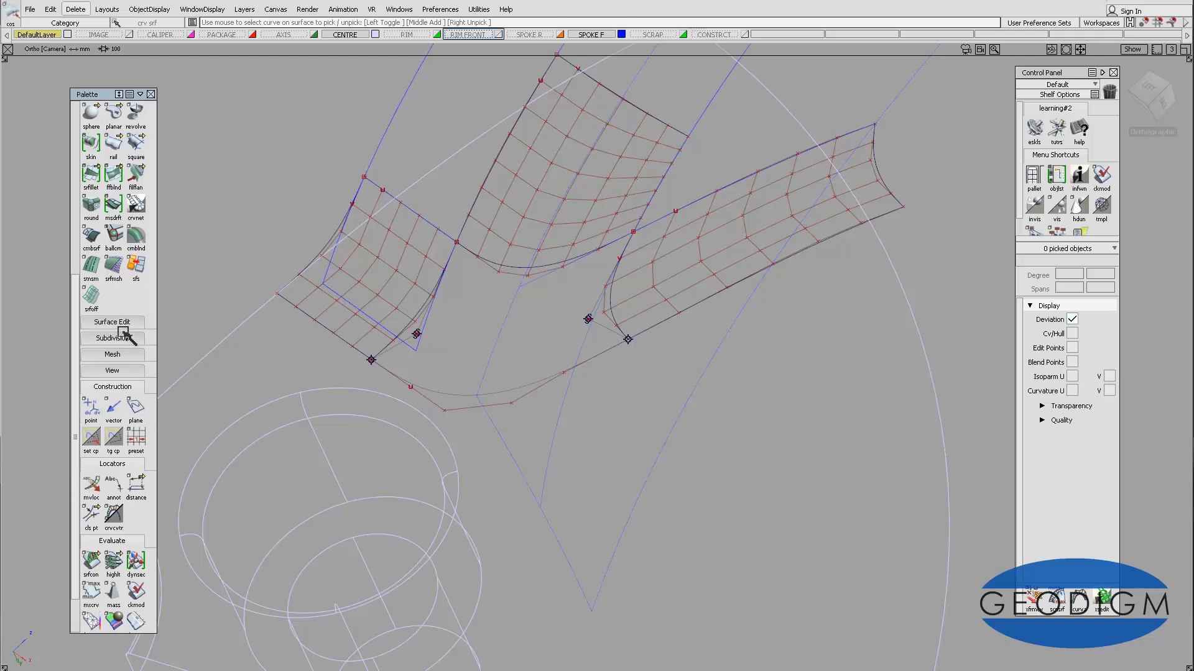
{"action": "left_click", "coordinate": [122, 322]}
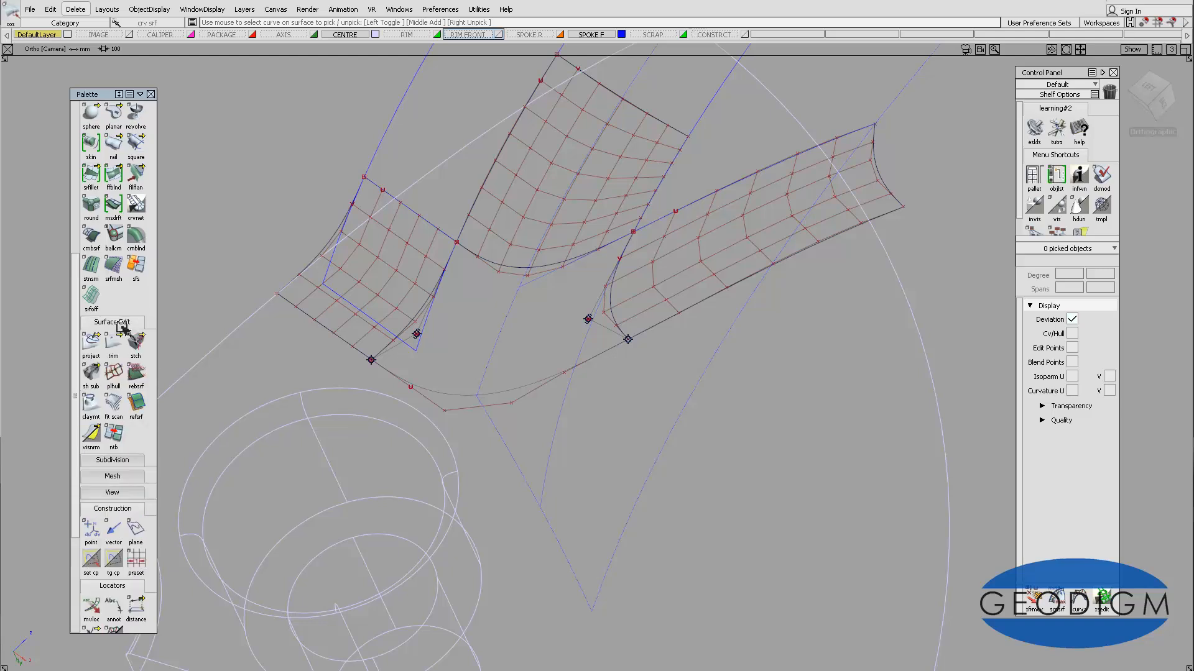
{"action": "double_click", "coordinate": [91, 343]}
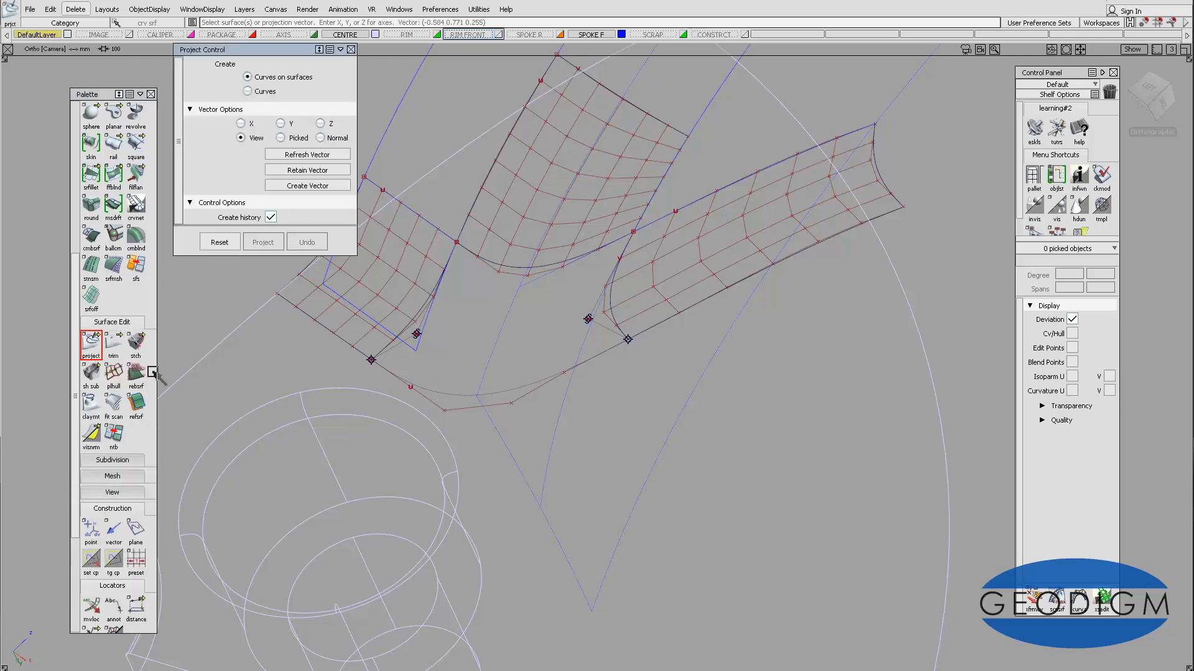
{"action": "left_click", "coordinate": [322, 138]}
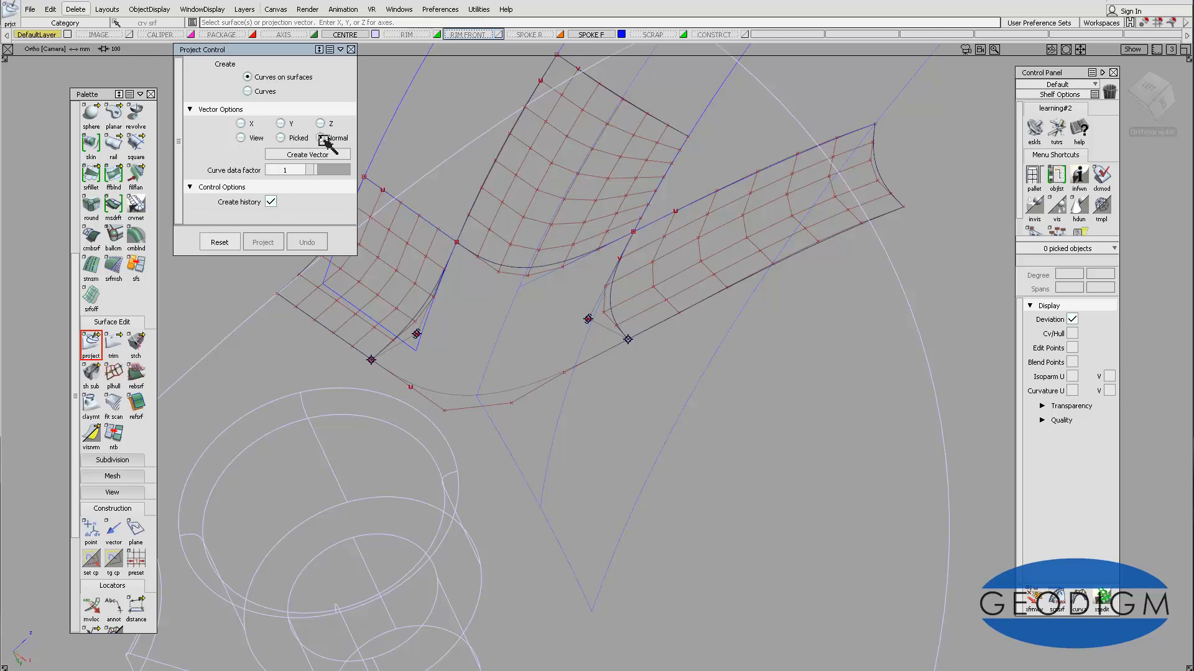
{"action": "left_click", "coordinate": [443, 169]}
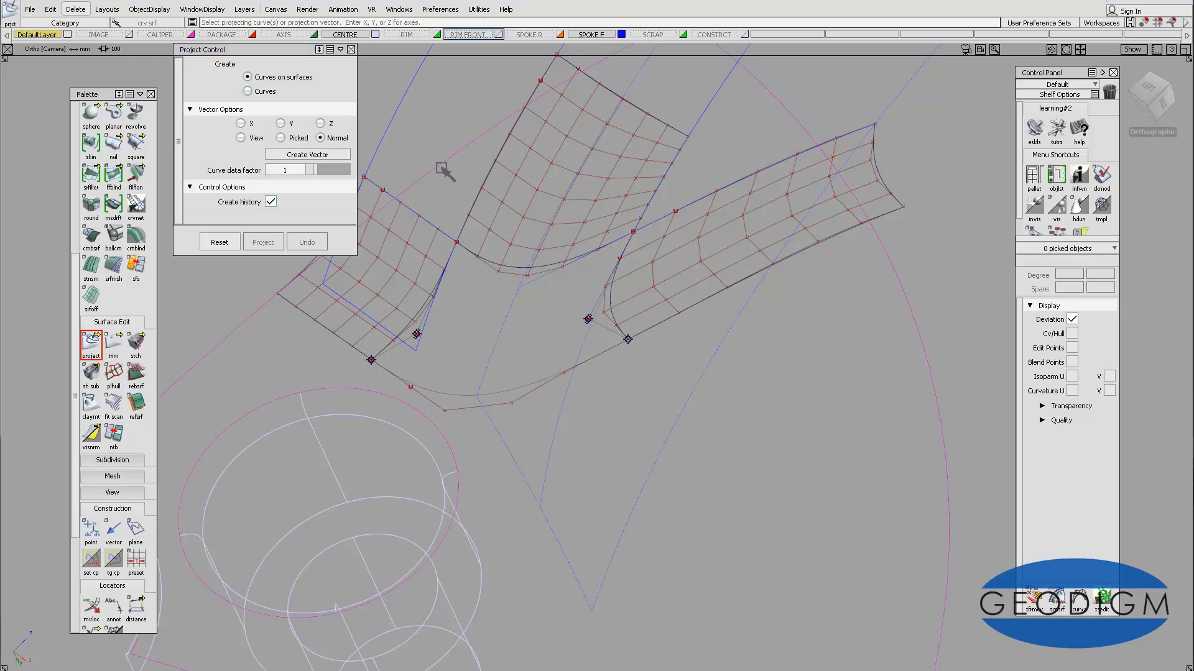
{"action": "left_click", "coordinate": [337, 333]}
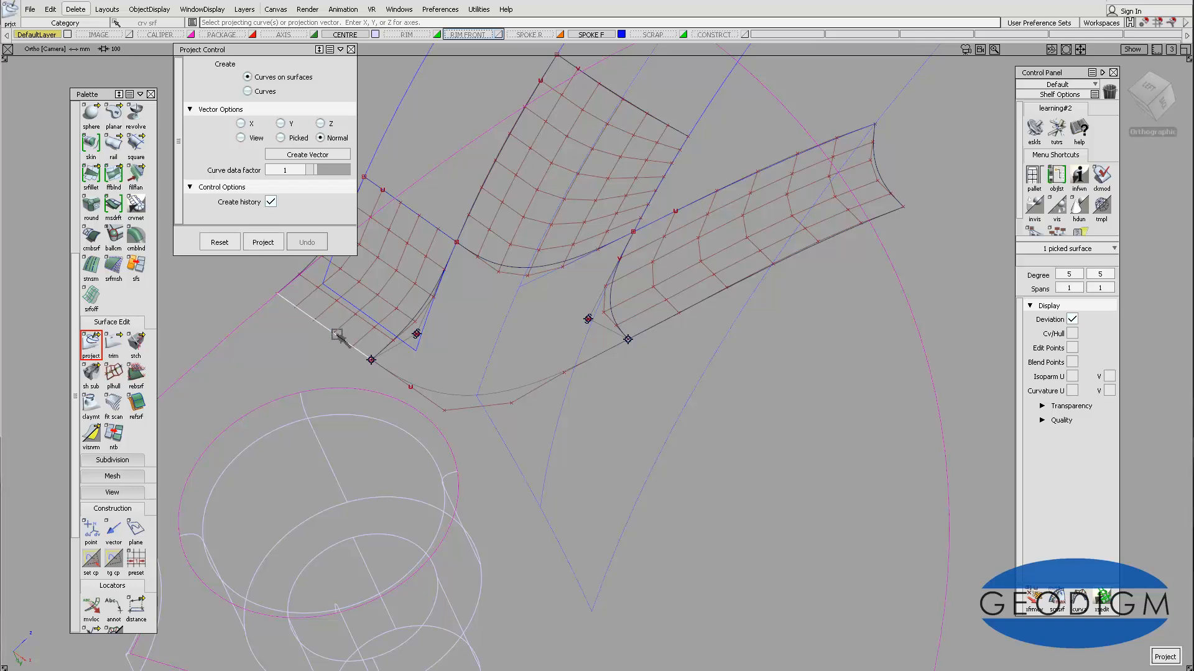
{"action": "left_click", "coordinate": [711, 299]}
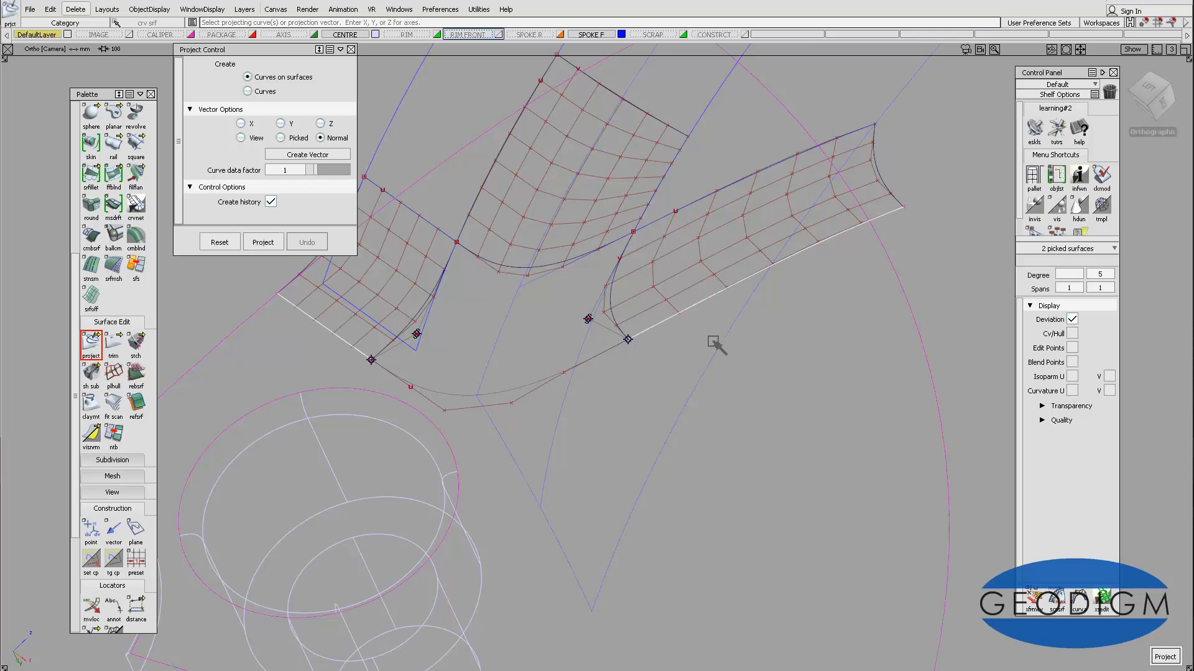
{"action": "key", "text": "space"}
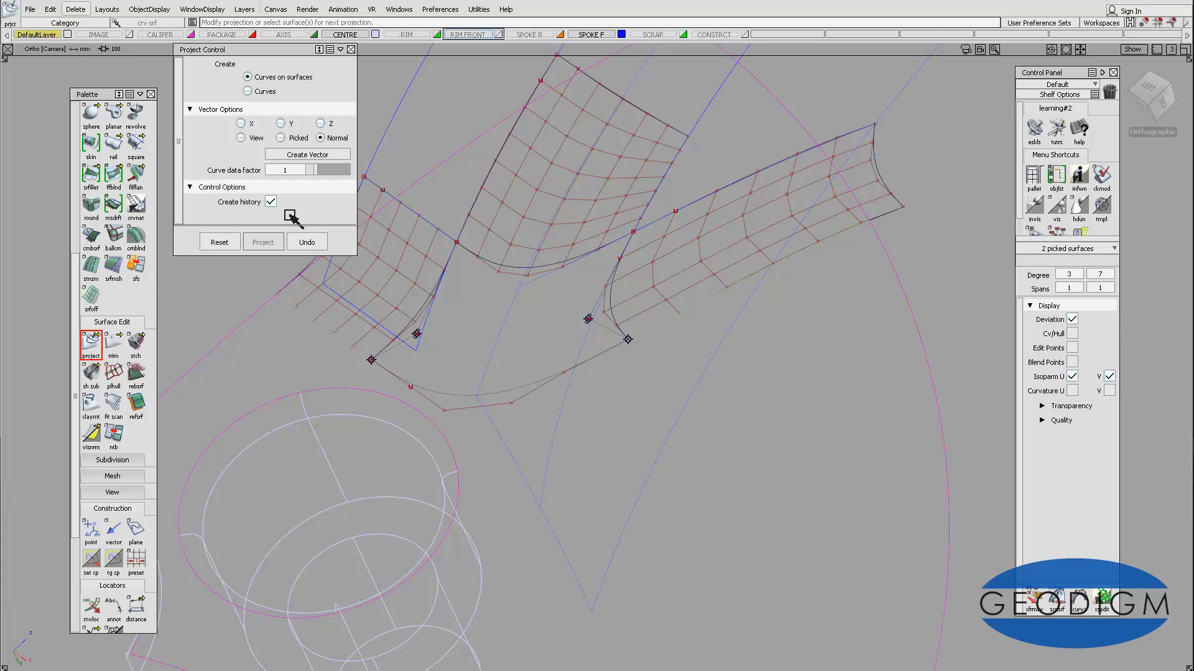
{"action": "left_click", "coordinate": [271, 202]}
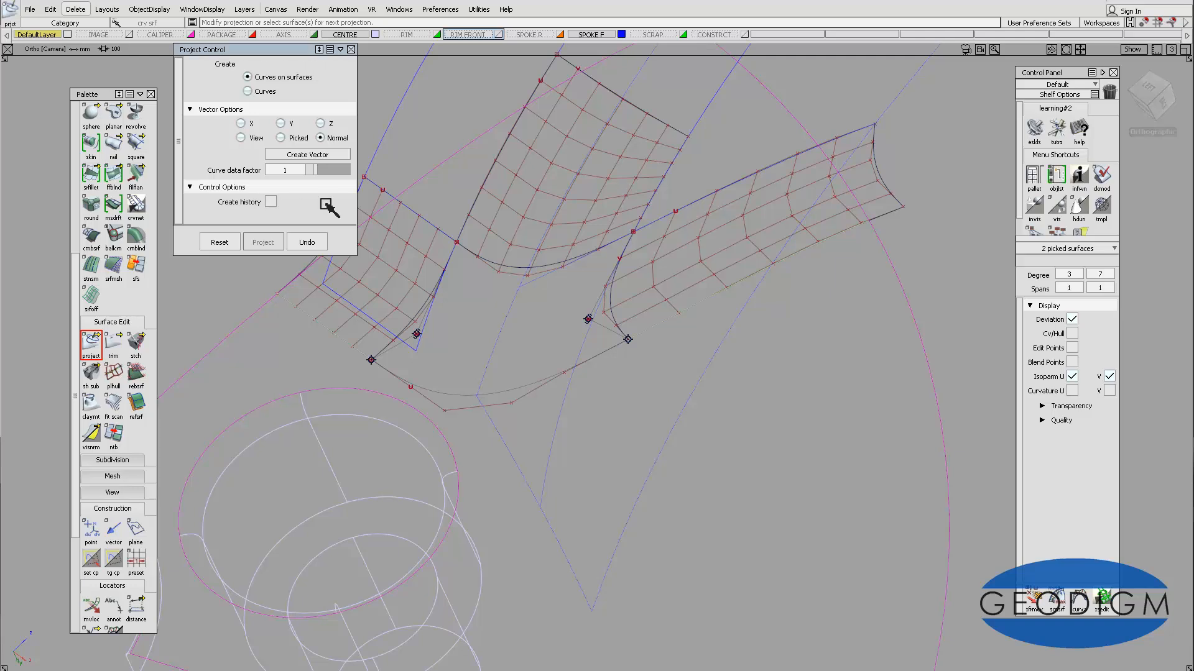
{"action": "left_click", "coordinate": [353, 49]}
Build a square surface across the gap from the three adjoining surface edges and the lower blend curve, and display its CVs and hulls
{"action": "left_click_drag", "start_coordinate": [567, 325], "coordinate": [633, 398], "text": "alt+shift"}
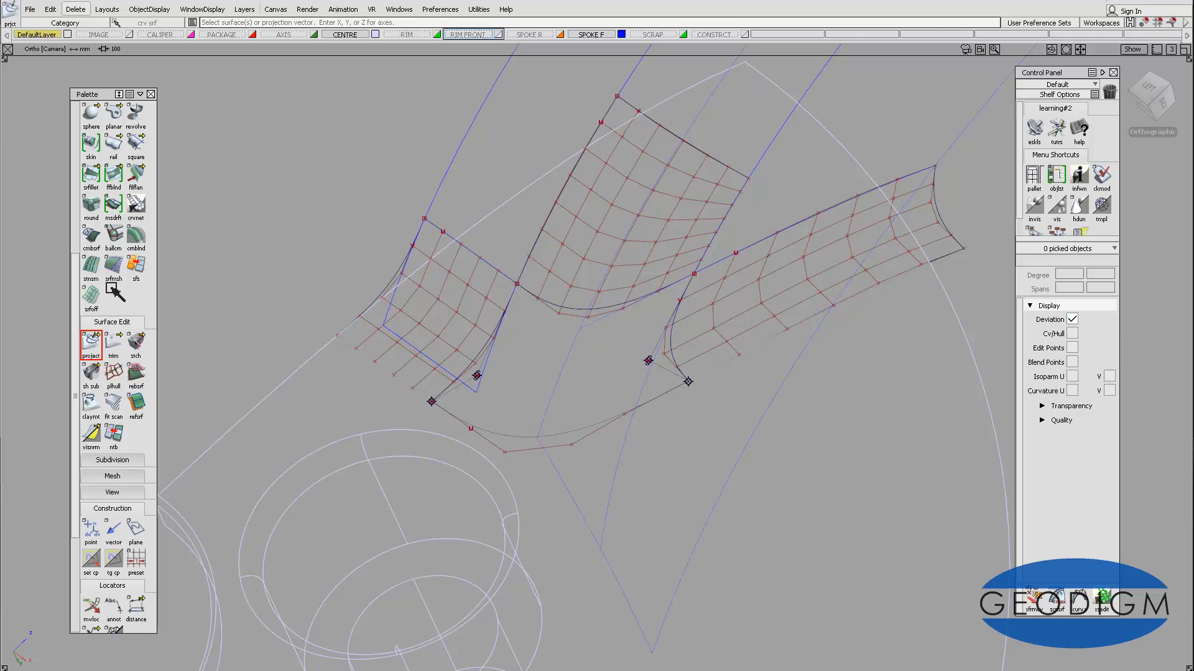
{"action": "left_click_drag", "start_coordinate": [76, 306], "coordinate": [77, 230]}
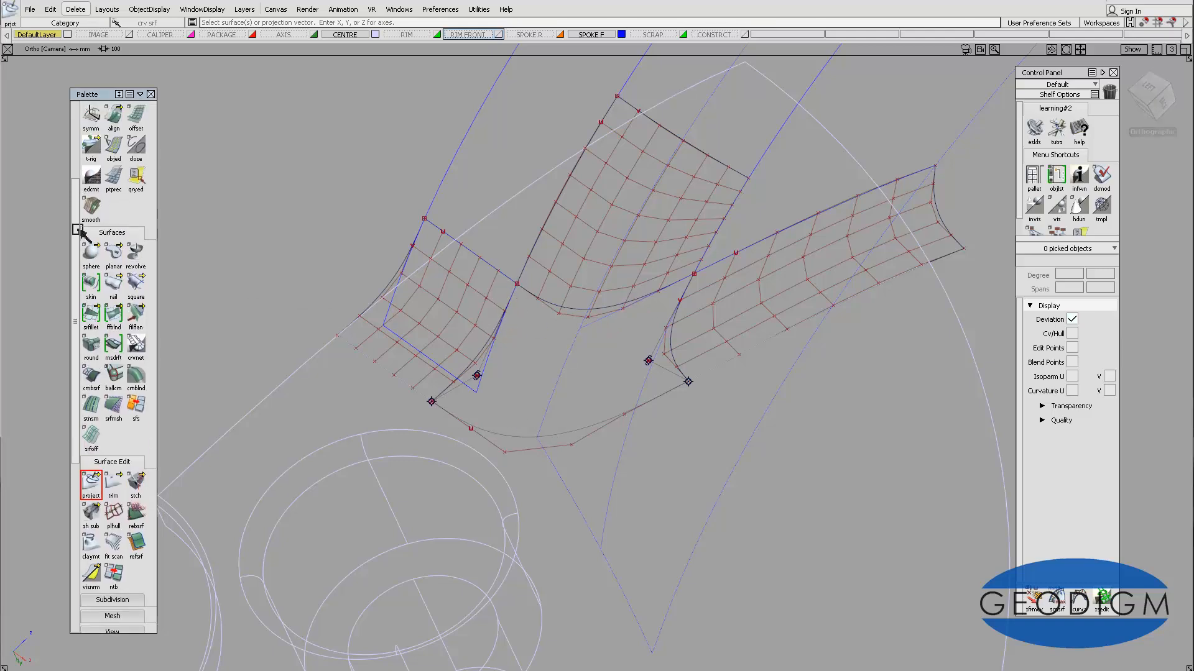
{"action": "double_click", "coordinate": [135, 283]}
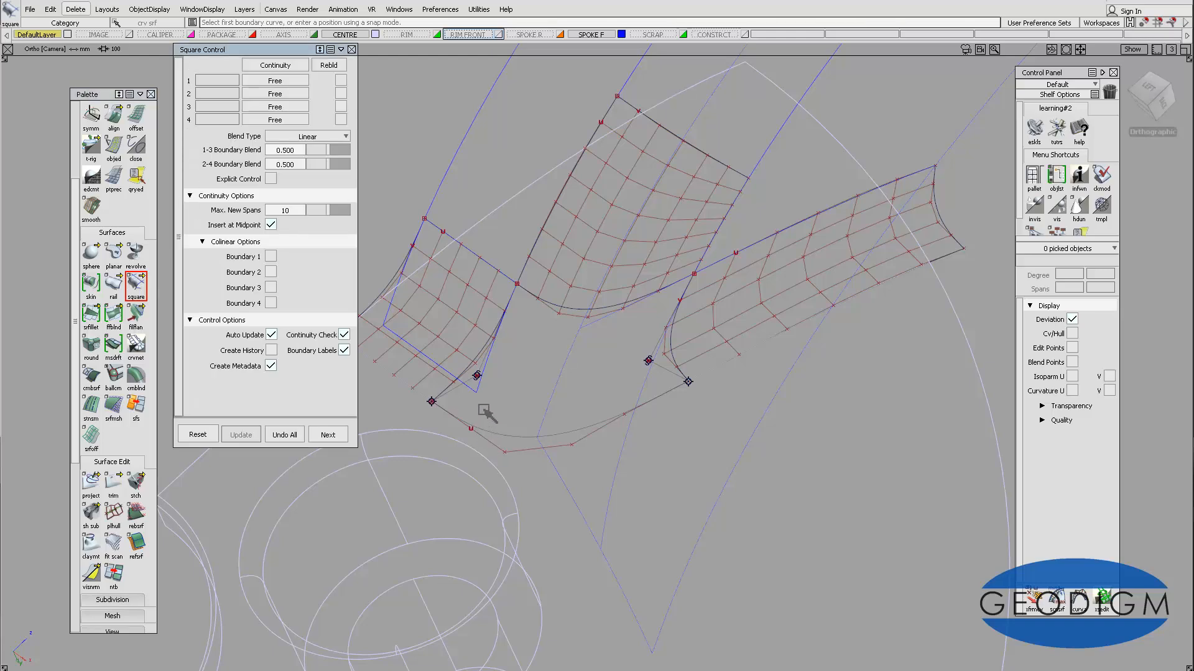
{"action": "left_click", "coordinate": [442, 394]}
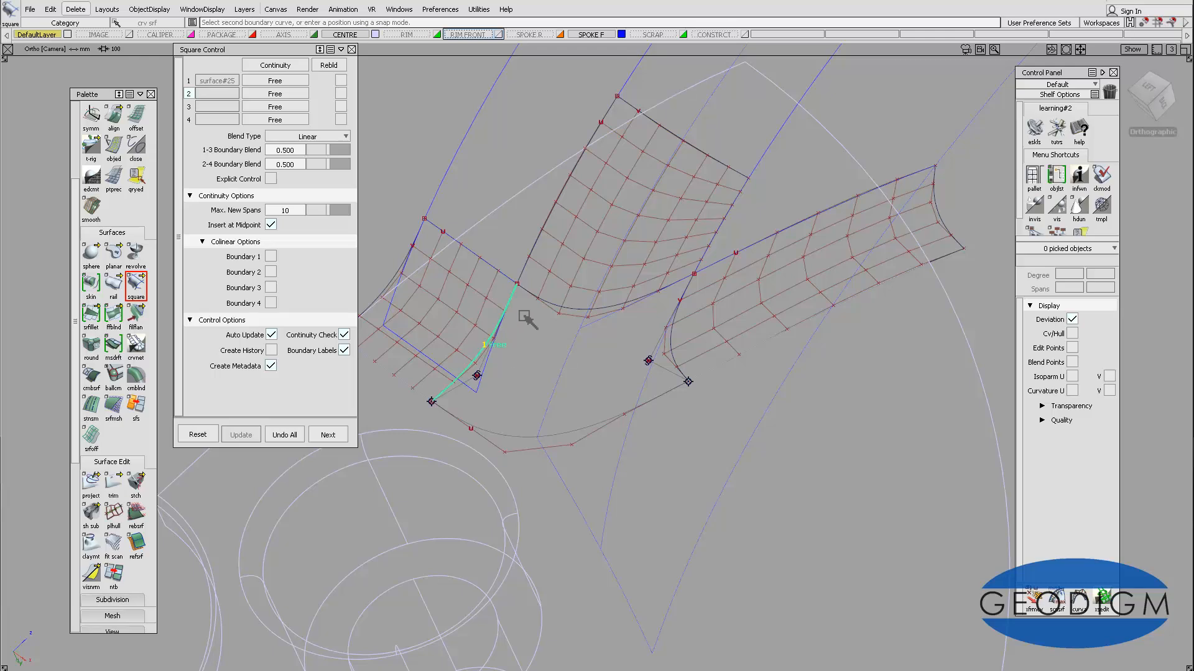
{"action": "left_click", "coordinate": [544, 298]}
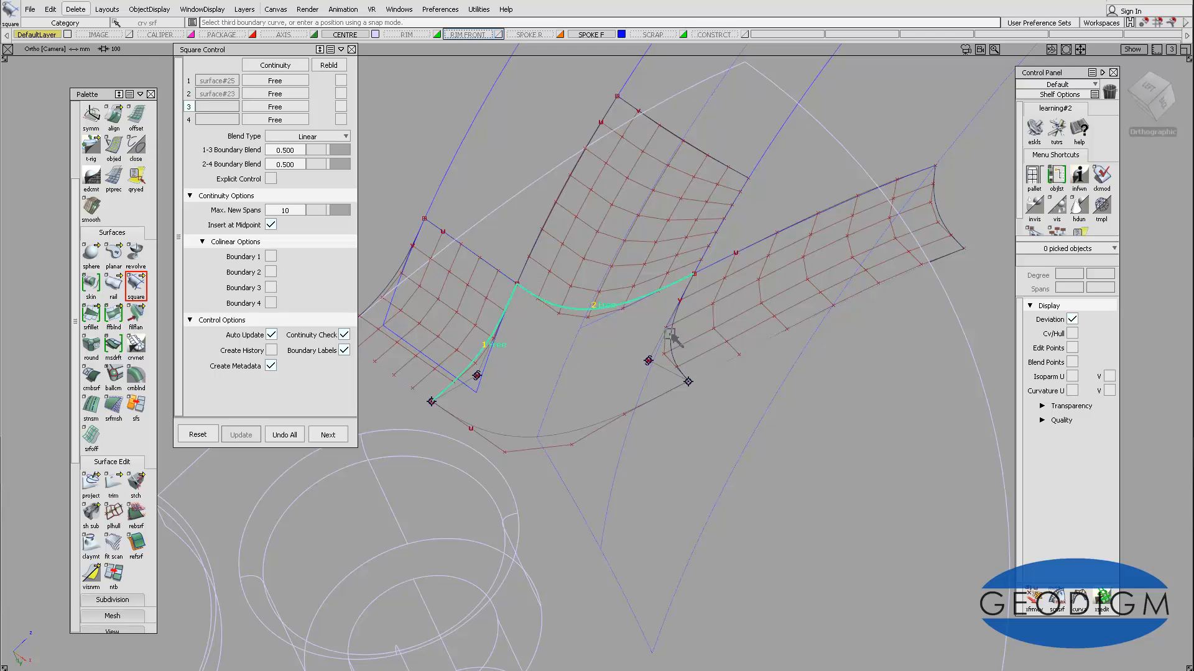
{"action": "left_click", "coordinate": [670, 336]}
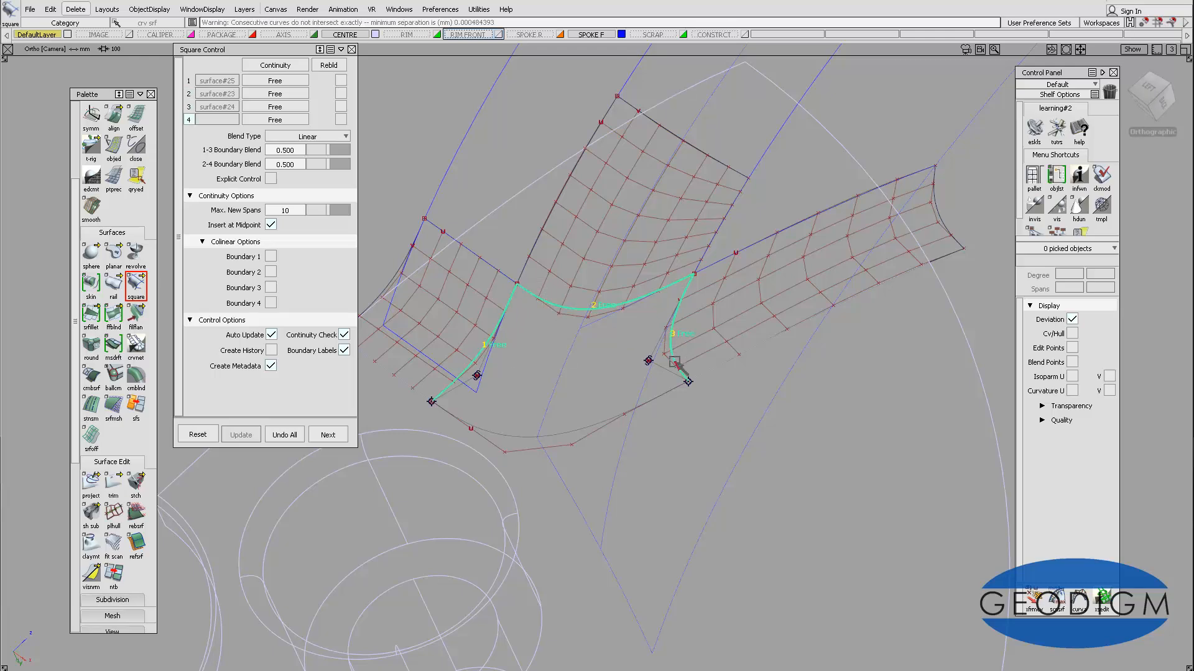
{"action": "left_click", "coordinate": [595, 426]}
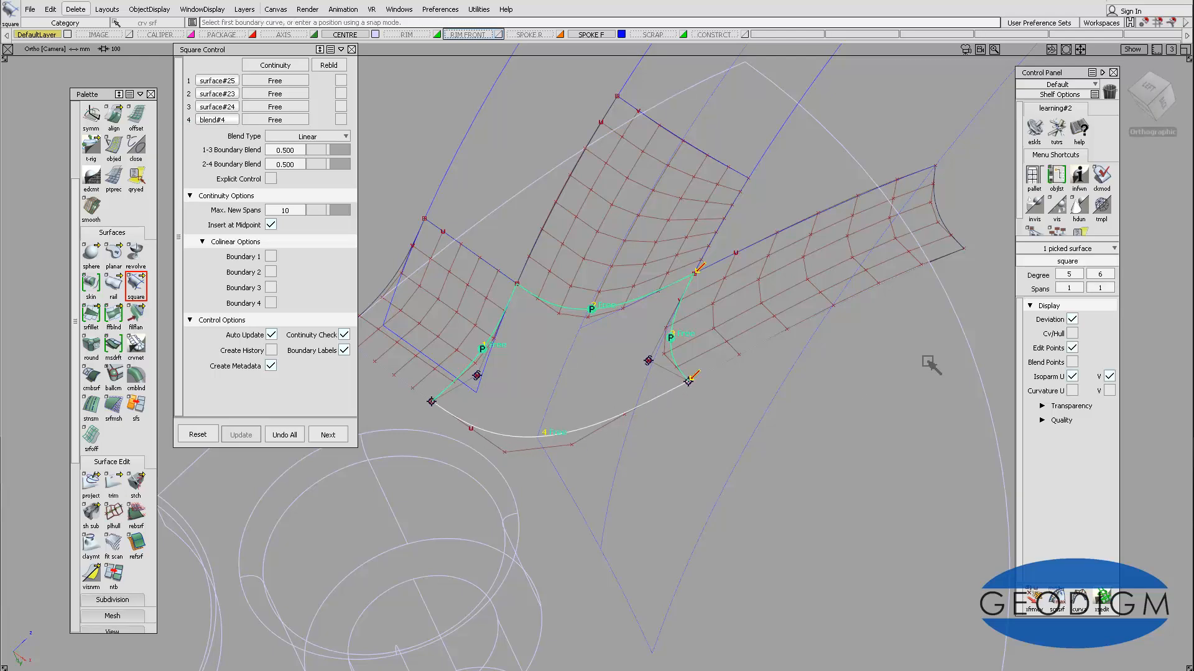
{"action": "left_click", "coordinate": [1077, 334]}
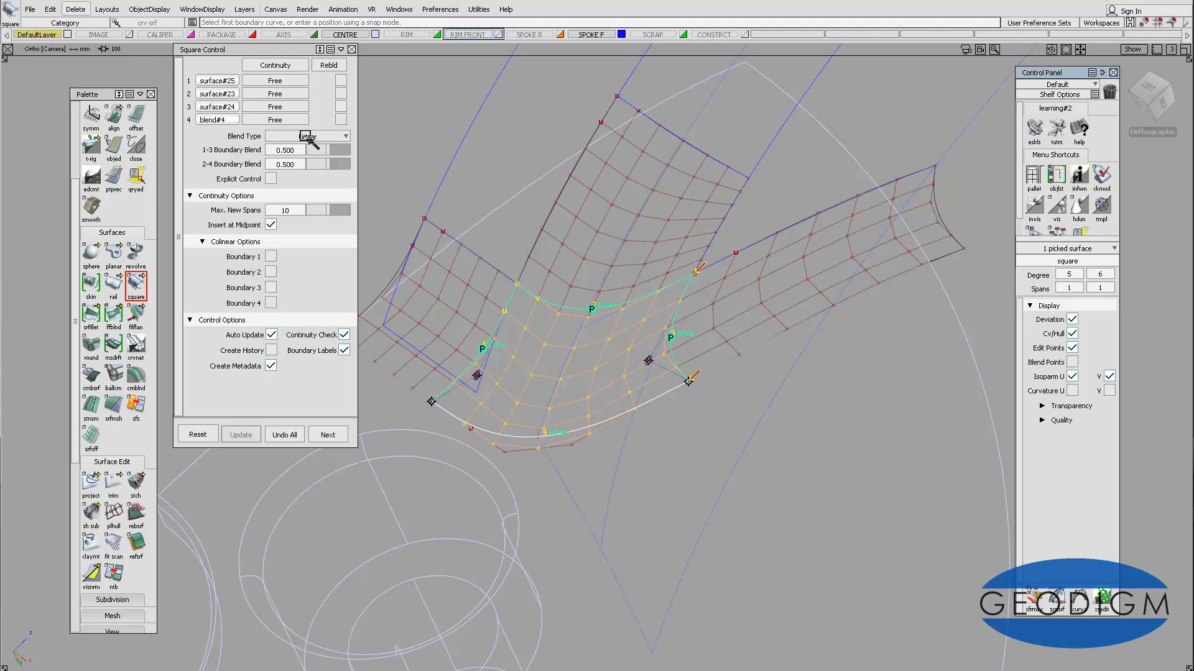
Set the square surface's boundaries 1, 2 and 3 to G2 Curvature and boundary 4 to G0 Position
{"action": "left_click", "coordinate": [276, 81]}
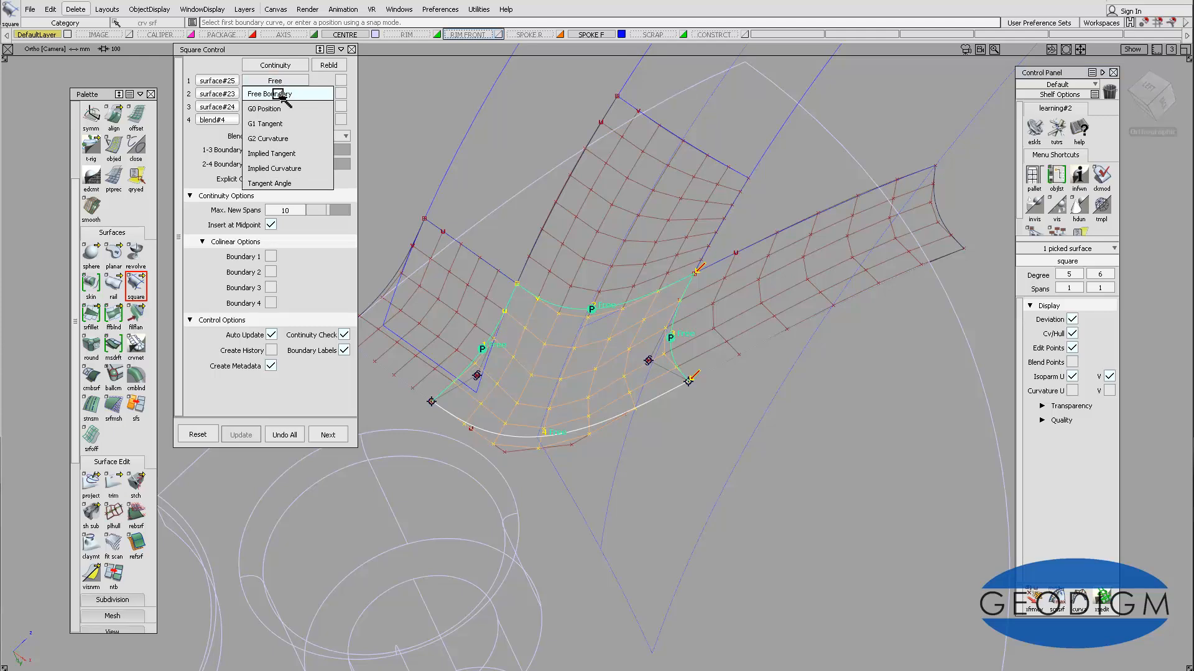
{"action": "left_click", "coordinate": [276, 123]}
{"action": "left_click", "coordinate": [276, 93]}
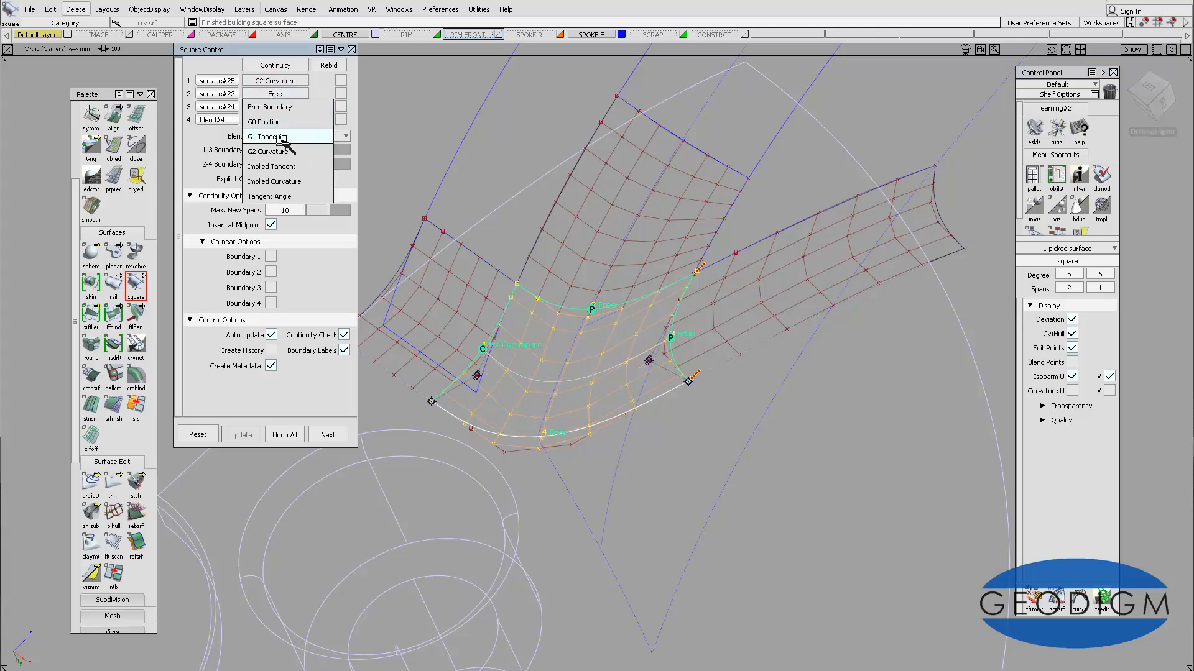
{"action": "left_click", "coordinate": [275, 135]}
{"action": "left_click", "coordinate": [275, 106]}
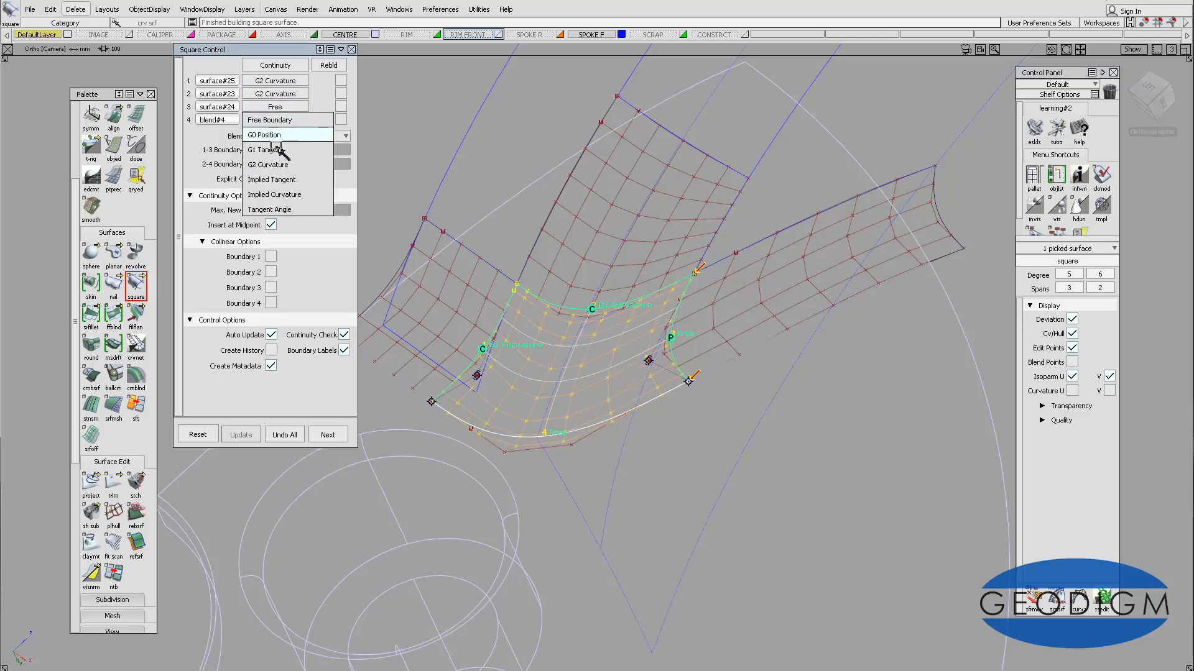
{"action": "left_click", "coordinate": [276, 149]}
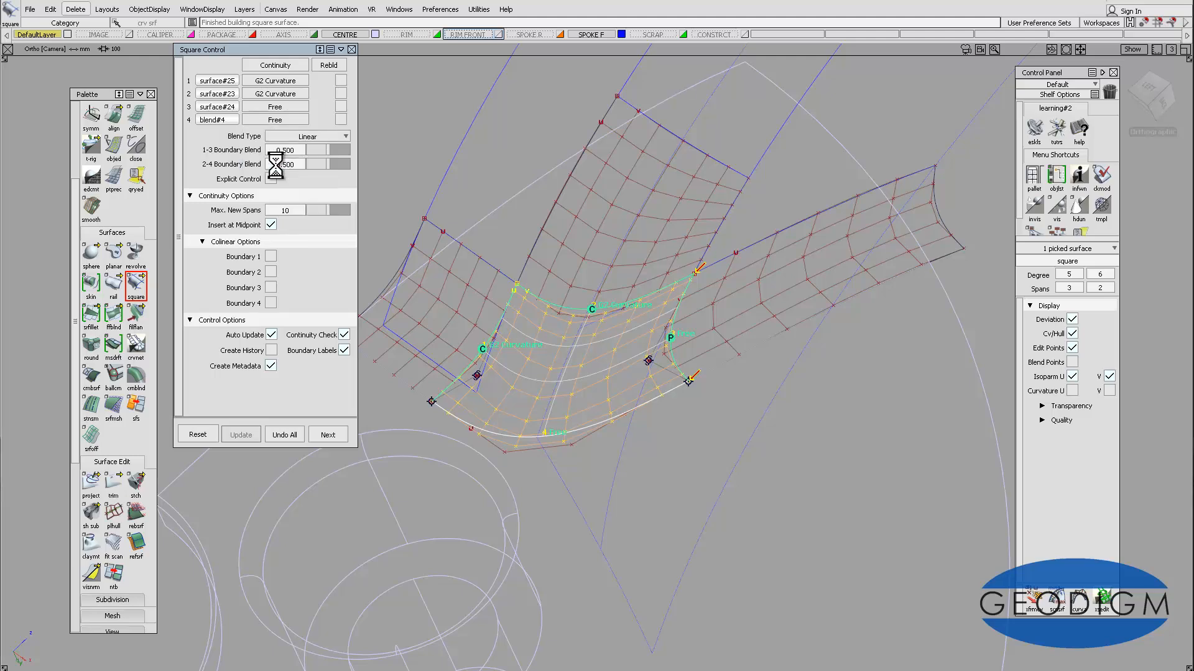
{"action": "left_click", "coordinate": [275, 120]}
{"action": "left_click", "coordinate": [278, 148]}
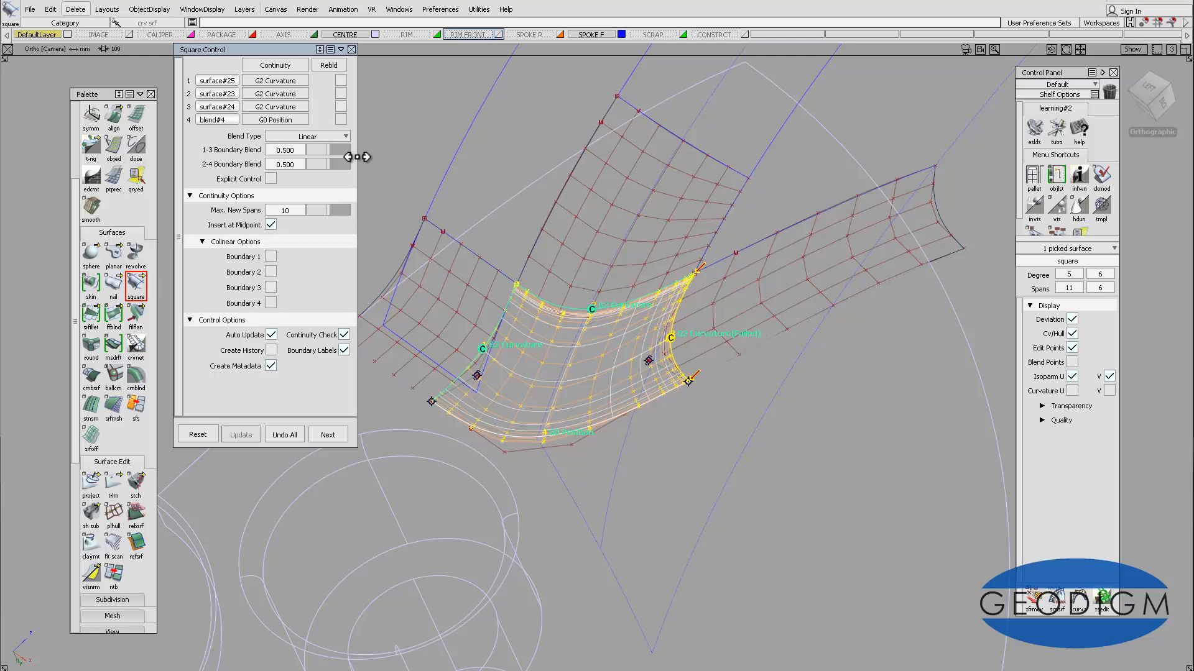
Enable Explicit Control for the square surface and turn on Colinear for boundaries 1, 2 and 3, then finish the surface
{"action": "left_click", "coordinate": [271, 179]}
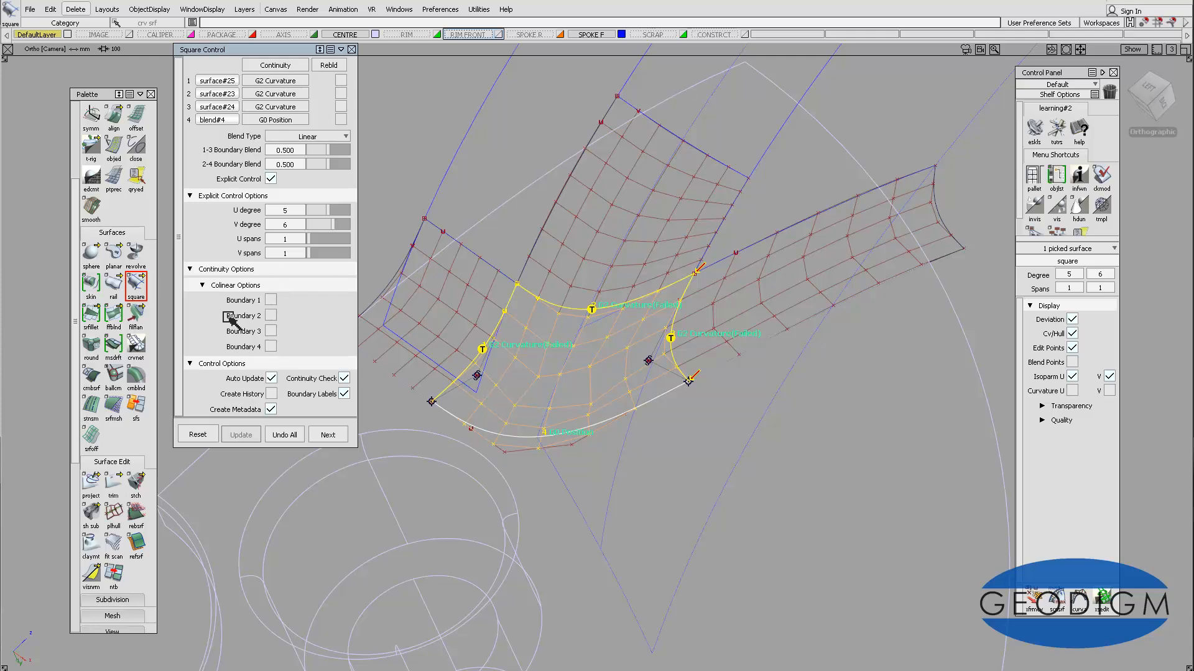
{"action": "left_click", "coordinate": [271, 300]}
{"action": "left_click", "coordinate": [271, 315]}
{"action": "left_click", "coordinate": [271, 331]}
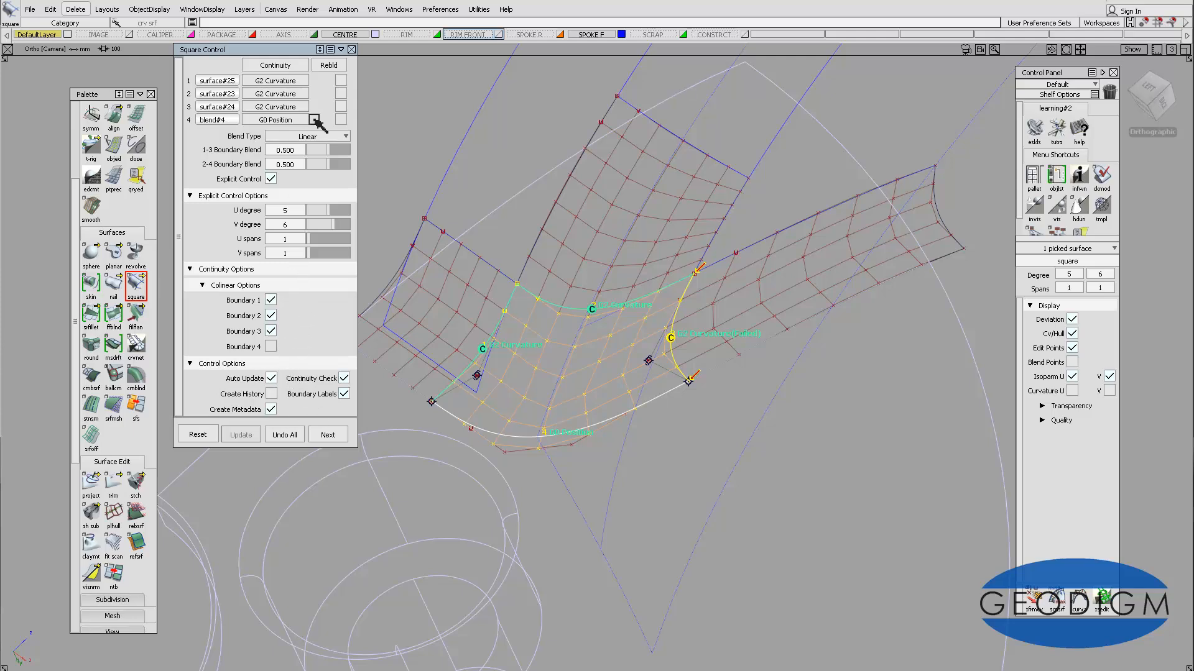
{"action": "left_click", "coordinate": [352, 50]}
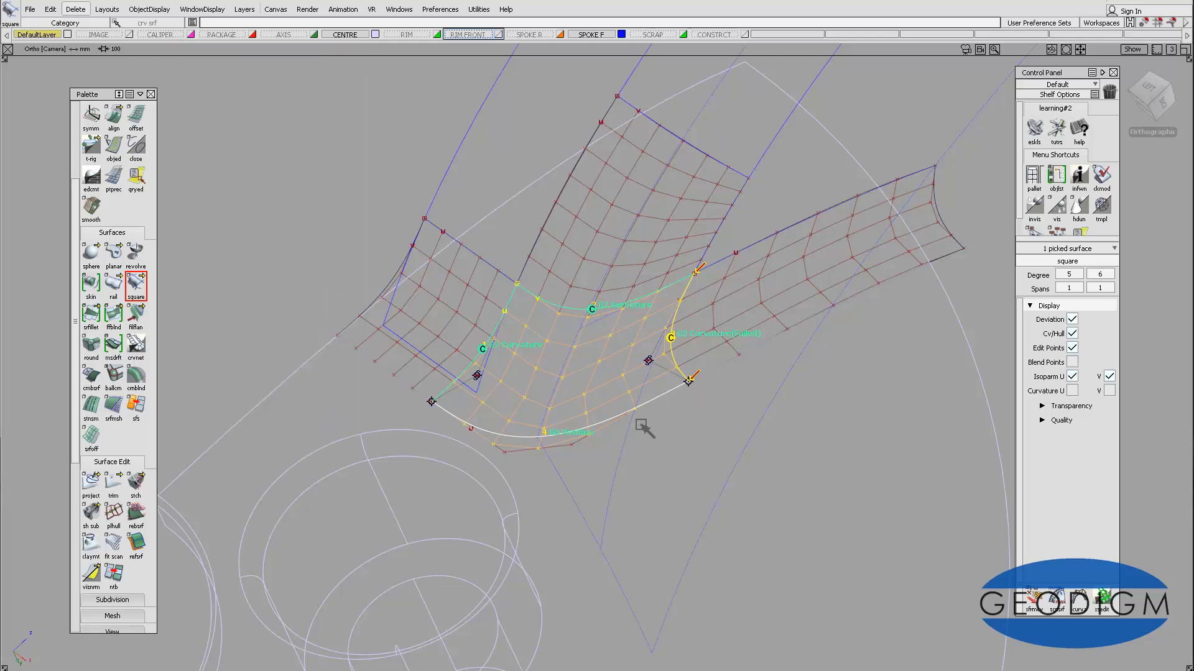
{"action": "left_click", "coordinate": [625, 406]}
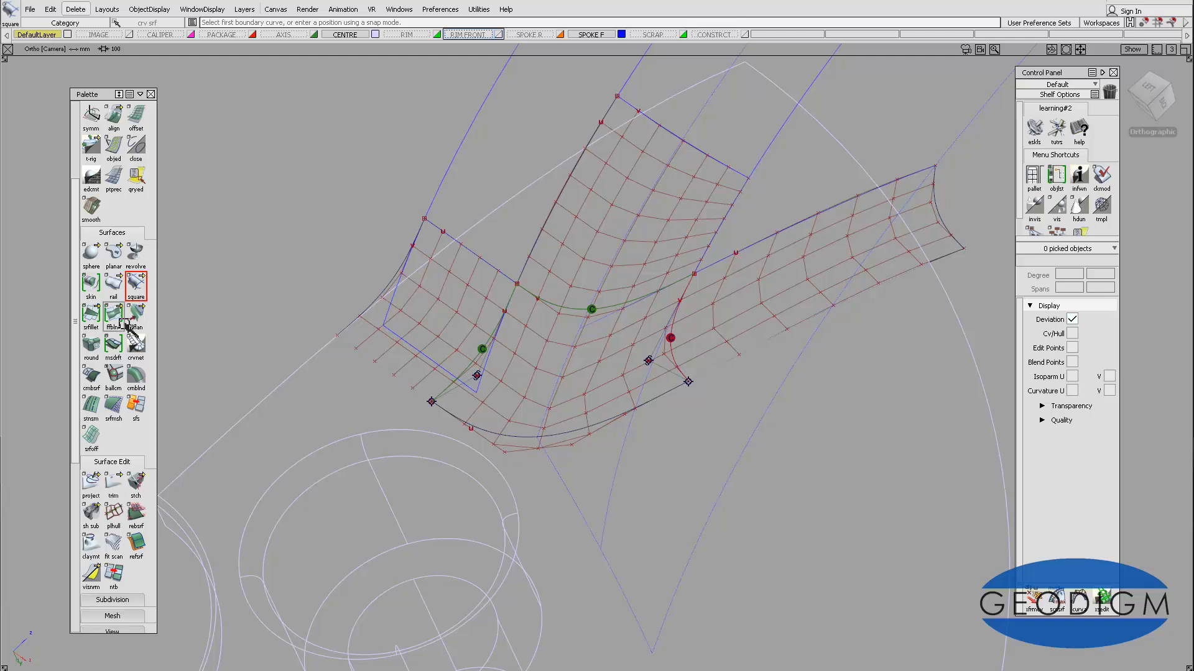
Align the square surface's lower edge to the large revolved surface with G2 continuity and the Project alignment type
{"action": "left_click", "coordinate": [121, 122]}
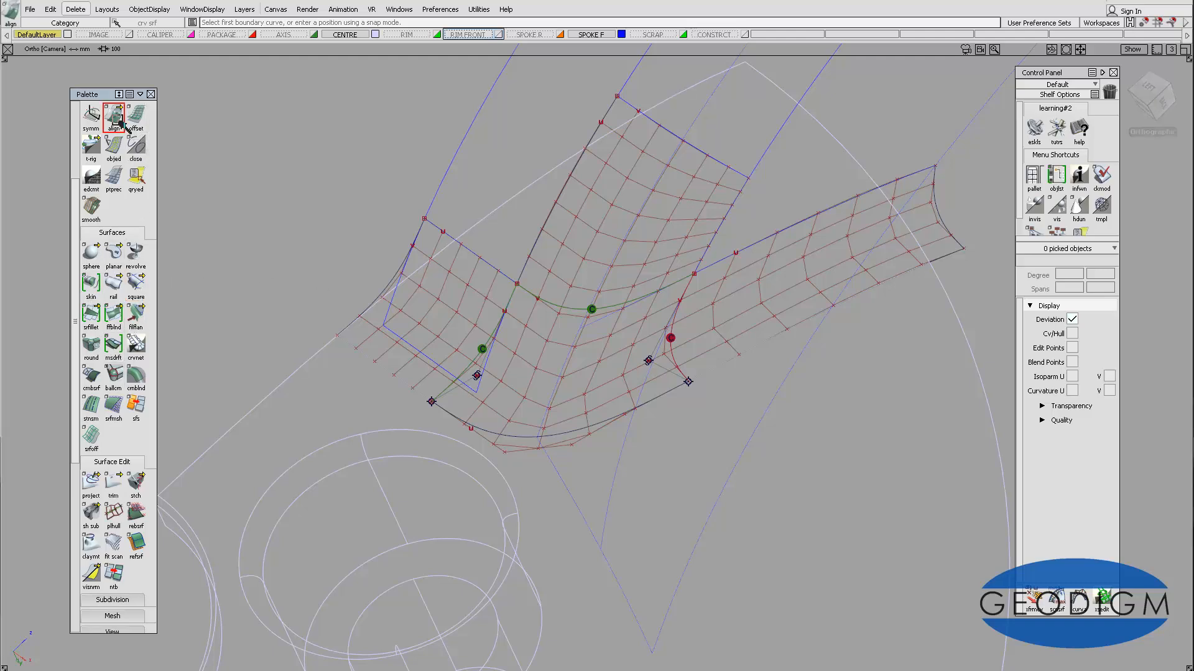
{"action": "double_click", "coordinate": [122, 123]}
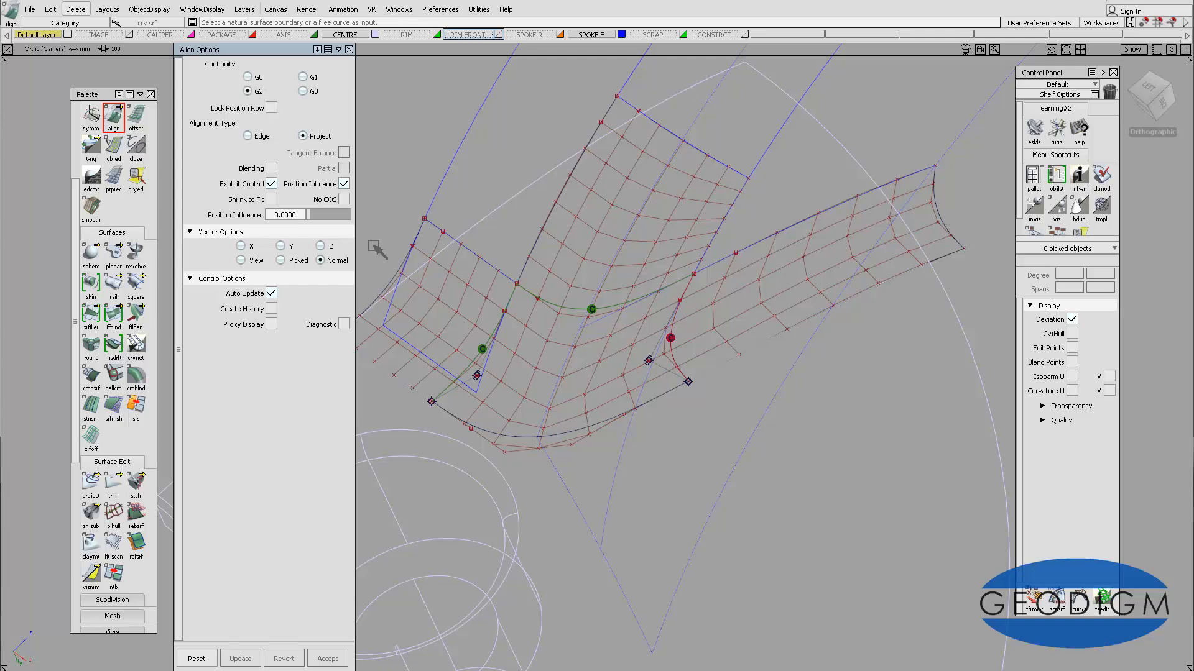
{"action": "left_click", "coordinate": [562, 435]}
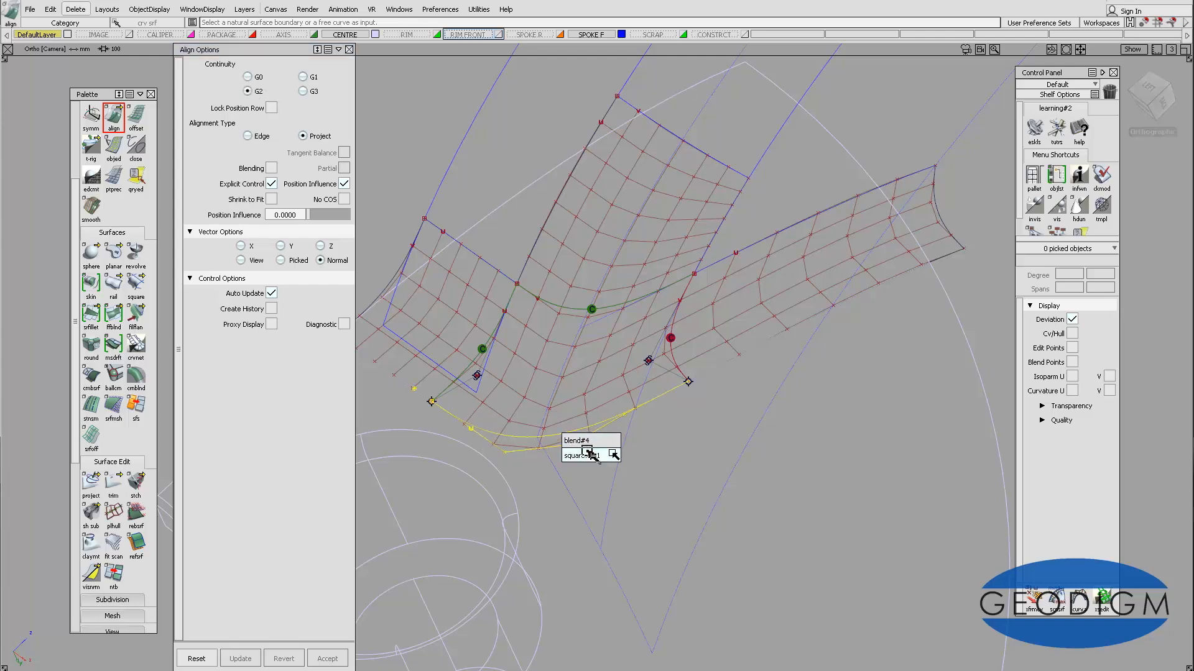
{"action": "left_click", "coordinate": [589, 442]}
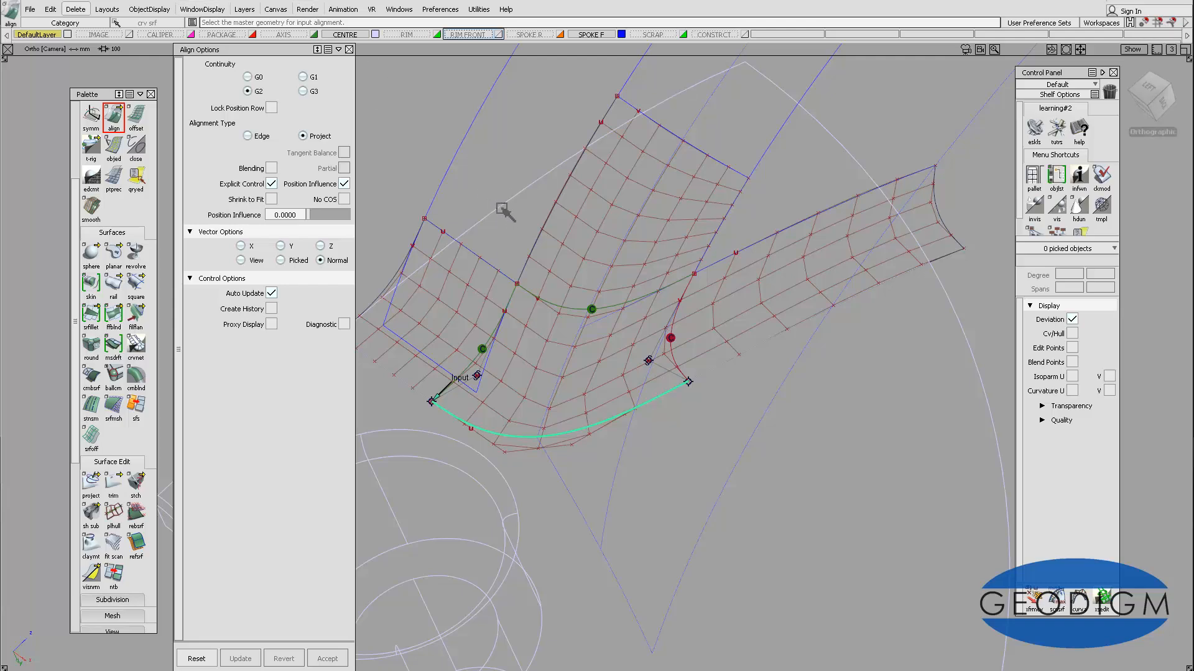
{"action": "left_click", "coordinate": [248, 136]}
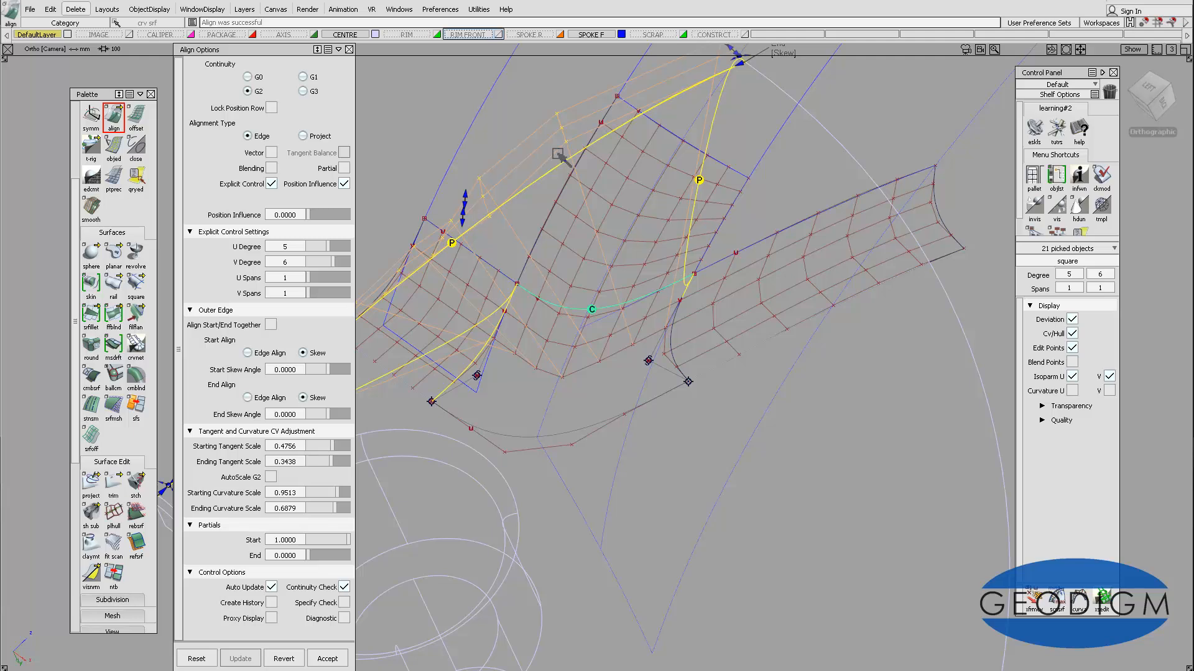
{"action": "left_click", "coordinate": [303, 136]}
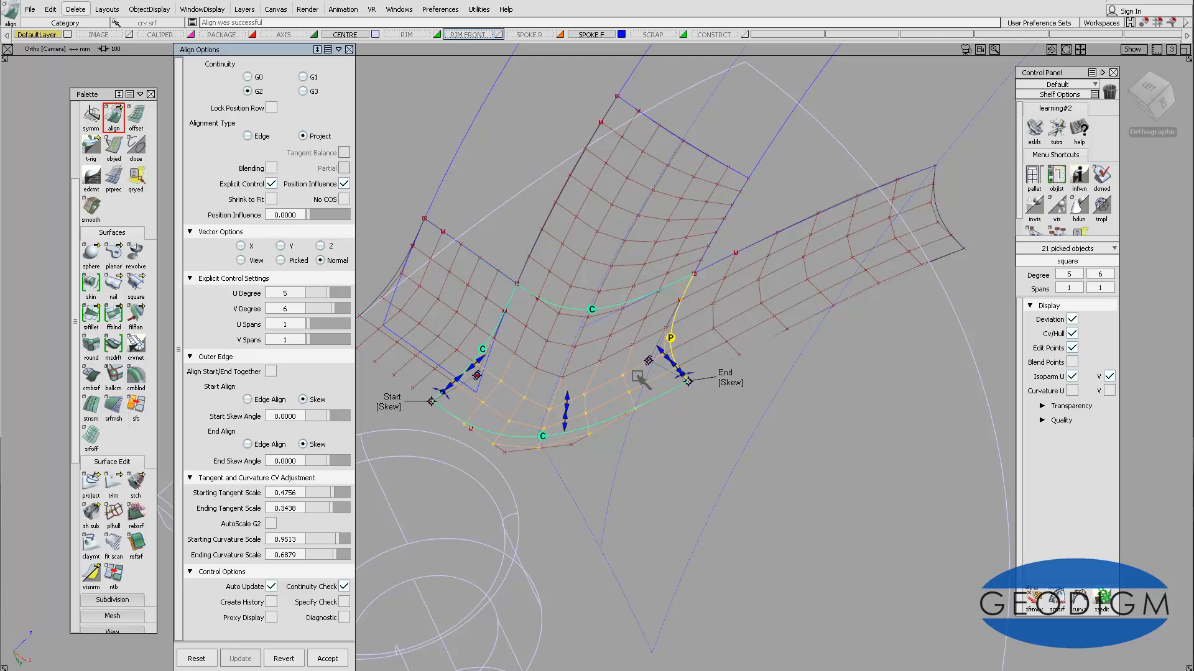
{"action": "left_click", "coordinate": [688, 364]}
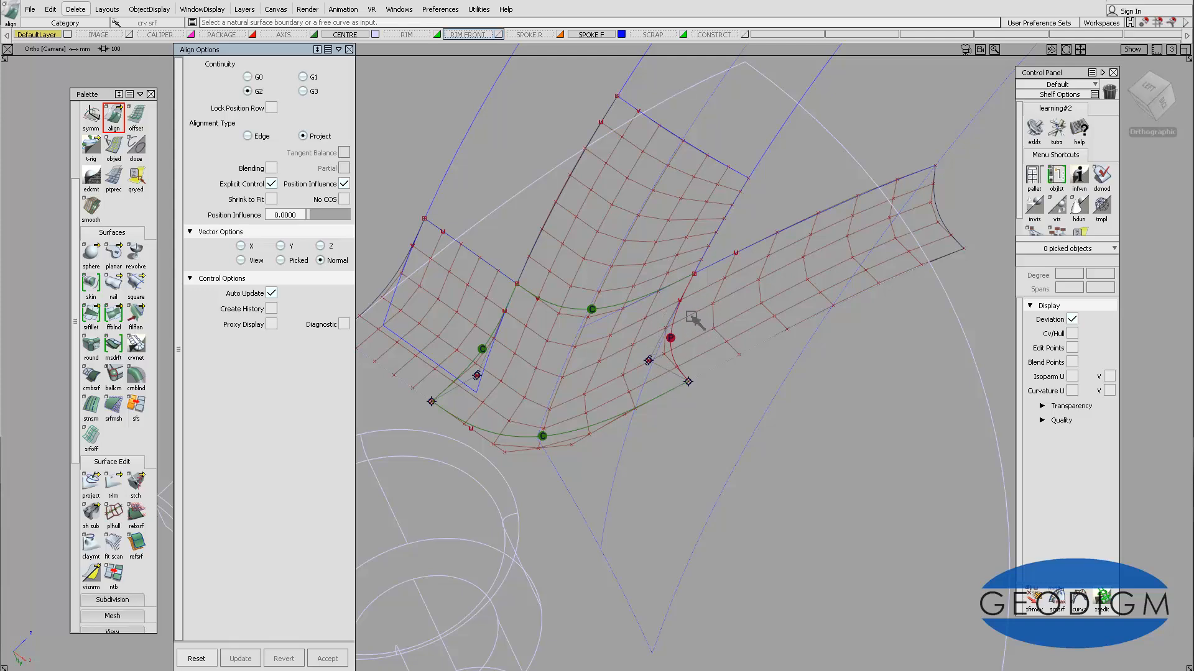
Align the right-hand side surface's inner edge to the square surface with G0 continuity and the Edge alignment type
{"action": "scroll", "coordinate": [700, 299], "scroll_direction": "up", "scroll_amount": 3}
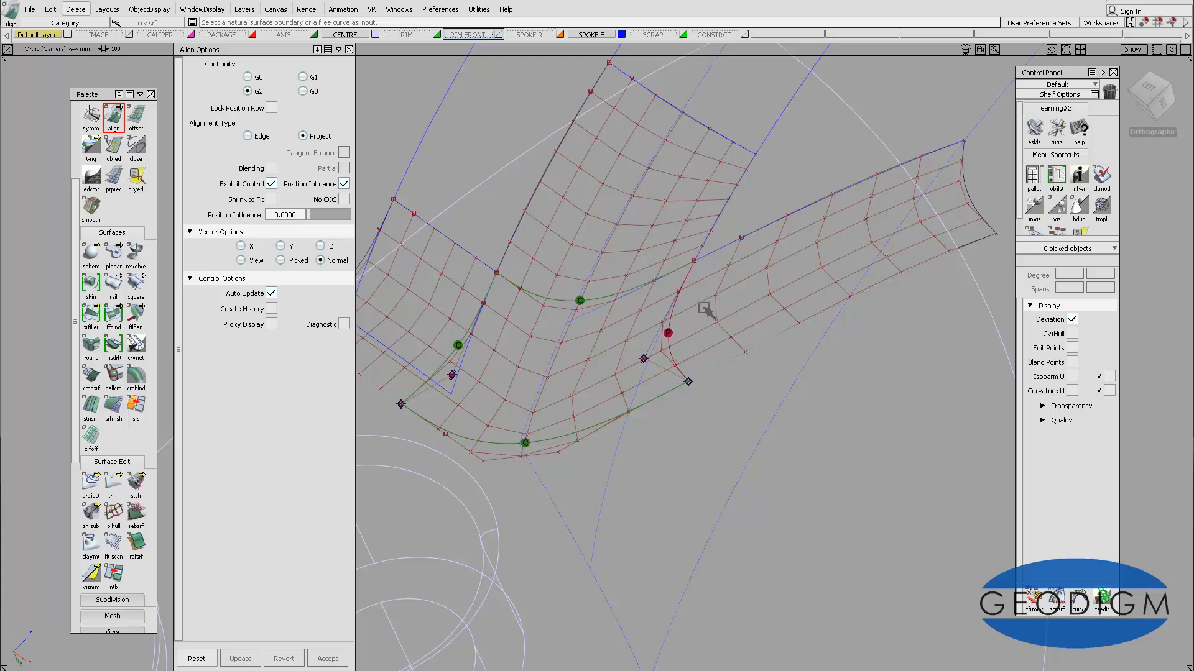
{"action": "left_click", "coordinate": [675, 353]}
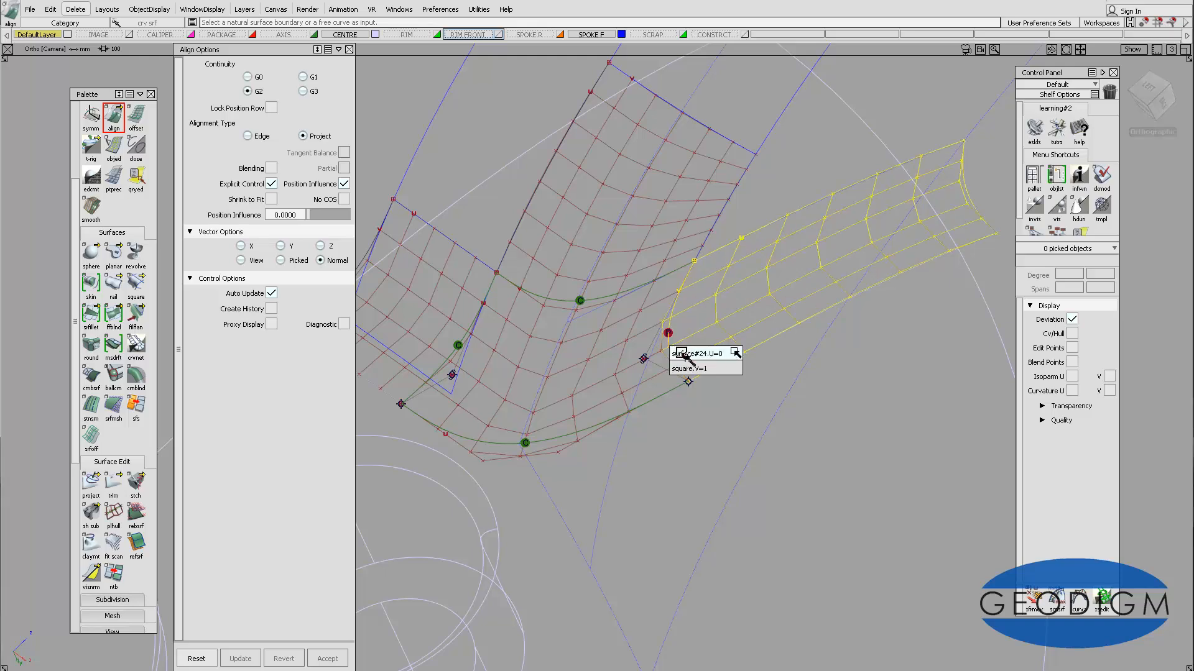
{"action": "left_click", "coordinate": [684, 354]}
{"action": "left_click", "coordinate": [256, 78]}
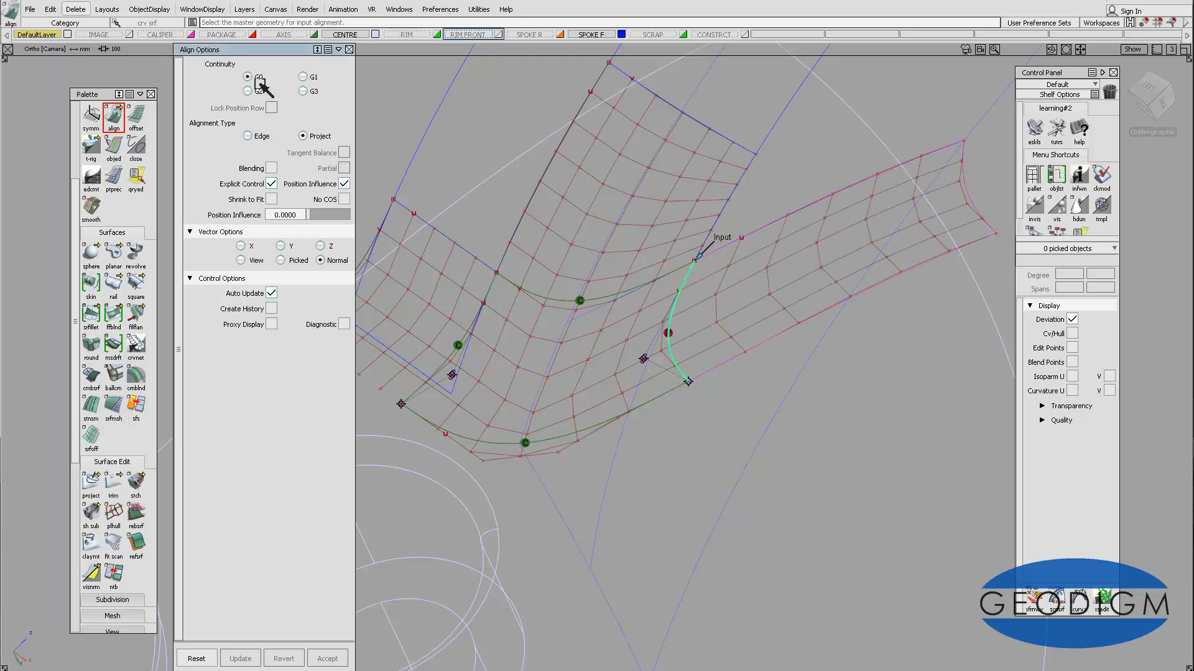
{"action": "left_click", "coordinate": [673, 357]}
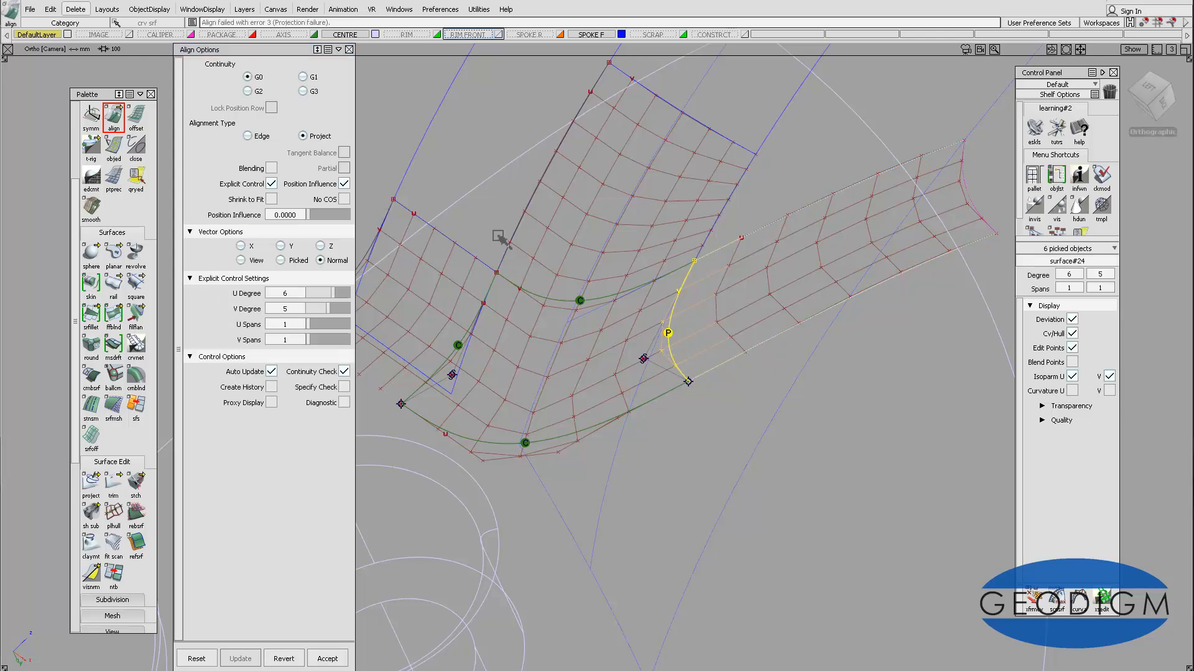
{"action": "left_click", "coordinate": [248, 135]}
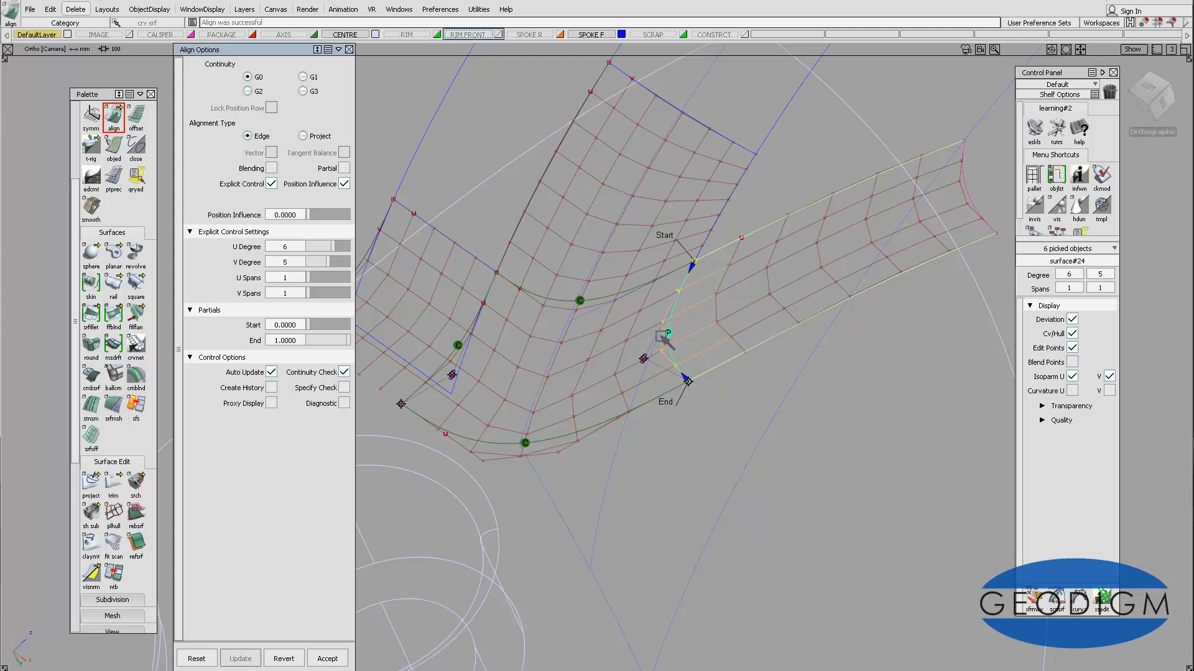
{"action": "middle_click_drag", "start_coordinate": [771, 294], "coordinate": [758, 344], "text": "alt+shift"}
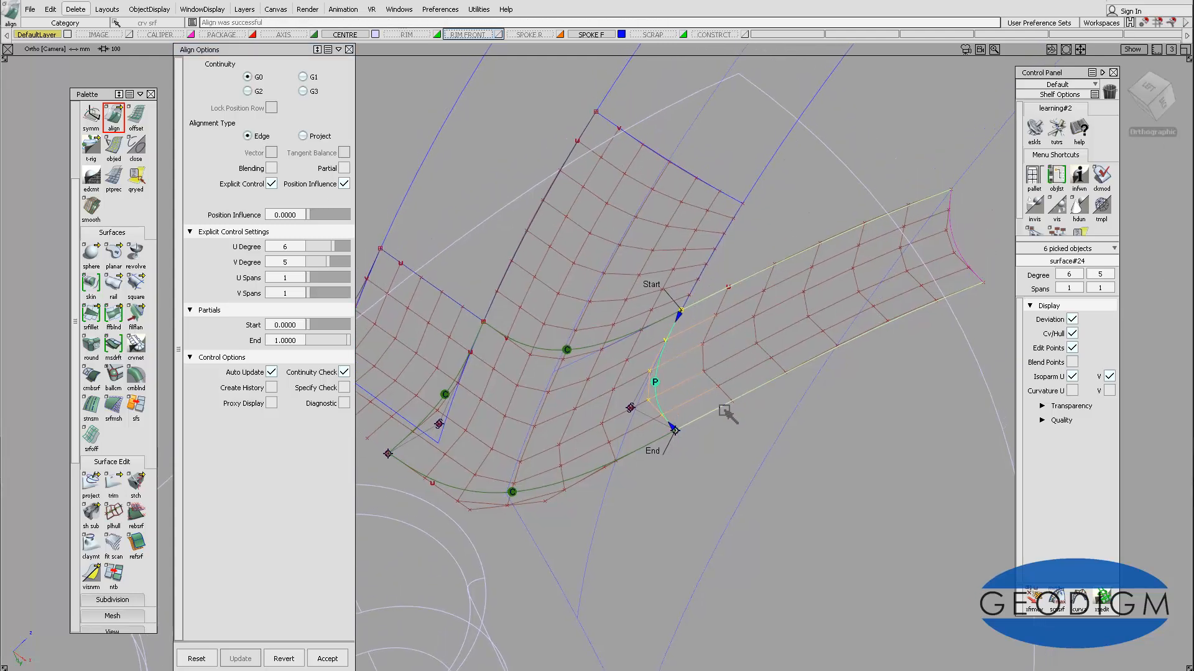
{"action": "left_click", "coordinate": [729, 452]}
Add G2 curvature continuity checks along the upper and lower long edges of the right-hand side surface
{"action": "left_click_drag", "start_coordinate": [705, 413], "coordinate": [669, 395], "text": "ctrl+shift"}
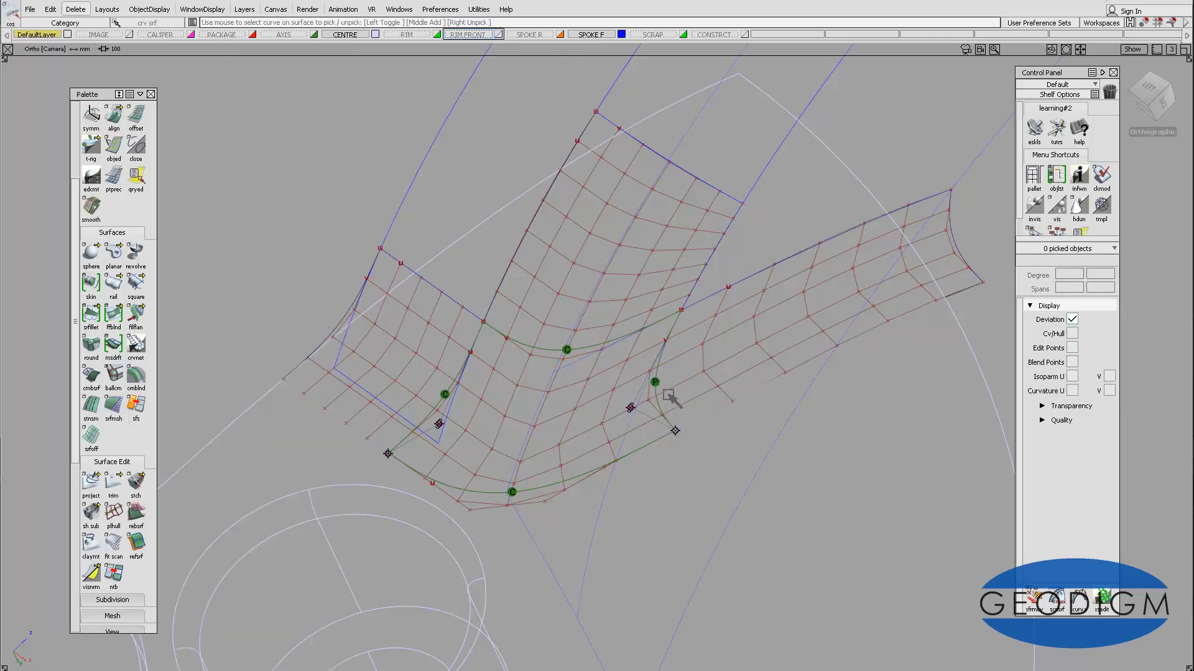
{"action": "key", "text": "shift+alt"}
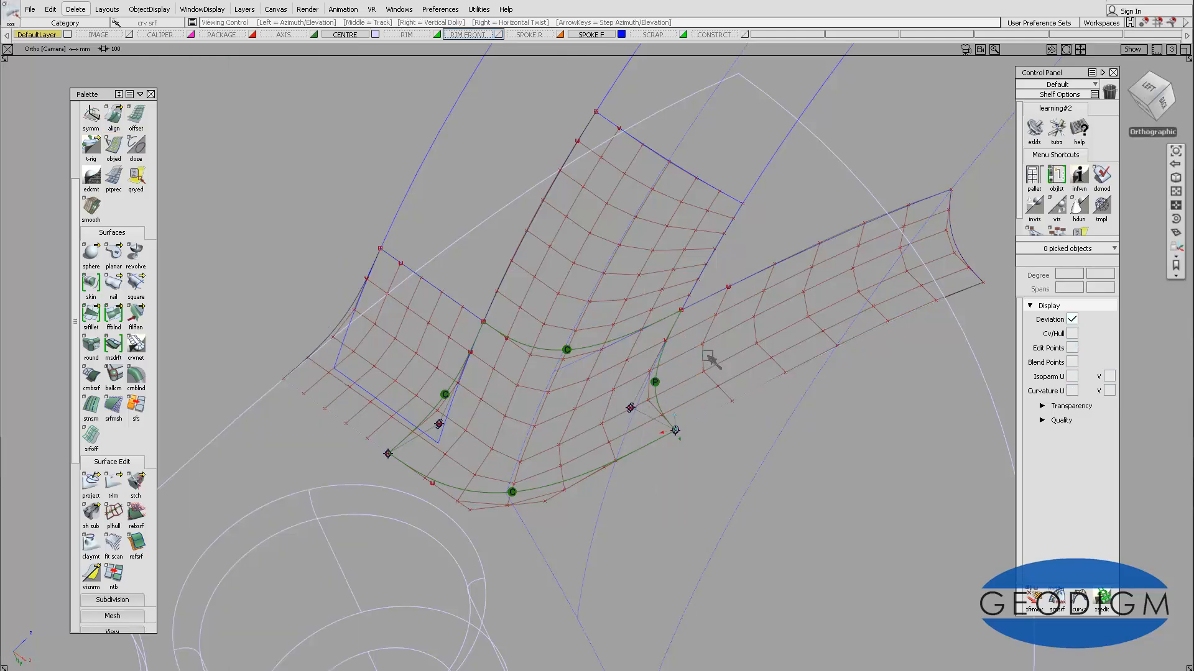
{"action": "right_click_drag", "start_coordinate": [711, 361], "coordinate": [701, 341], "text": "alt+shift"}
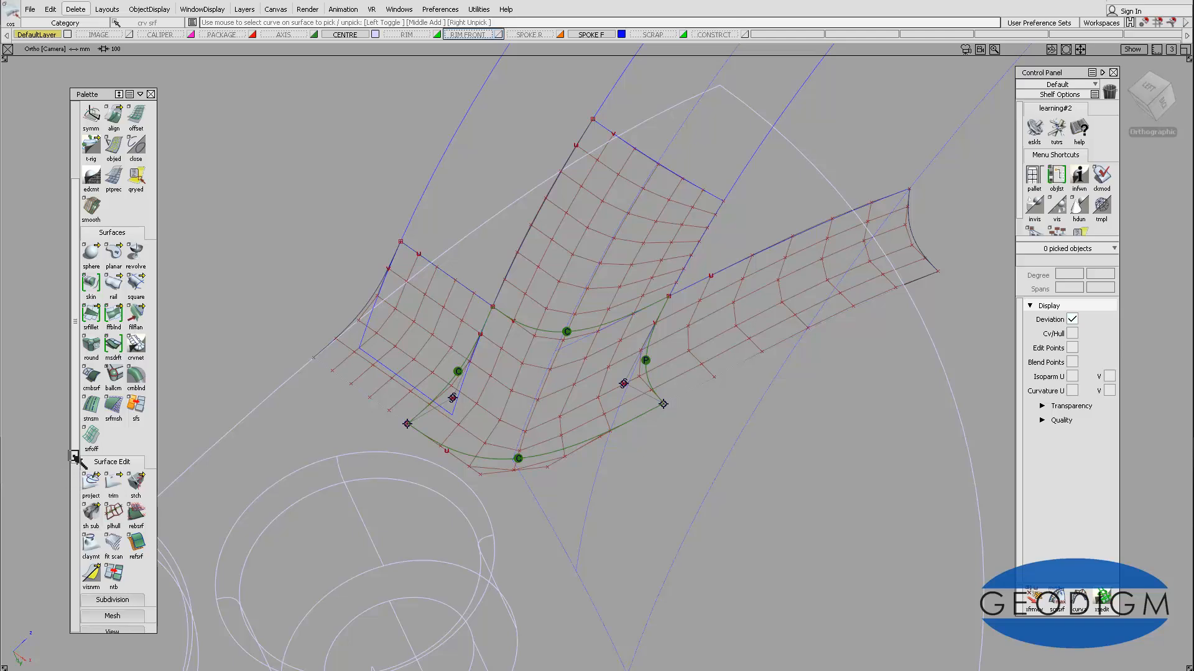
{"action": "scroll", "coordinate": [75, 459], "scroll_direction": "down", "scroll_amount": 5}
{"action": "double_click", "coordinate": [91, 510]}
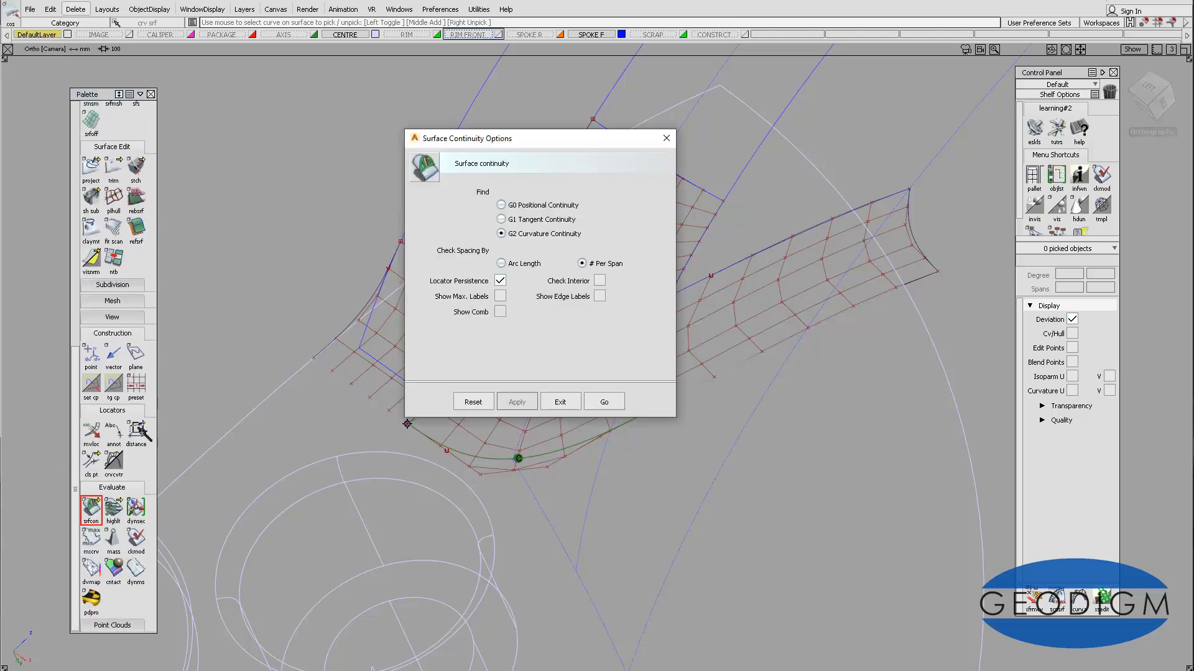
{"action": "left_click", "coordinate": [615, 403]}
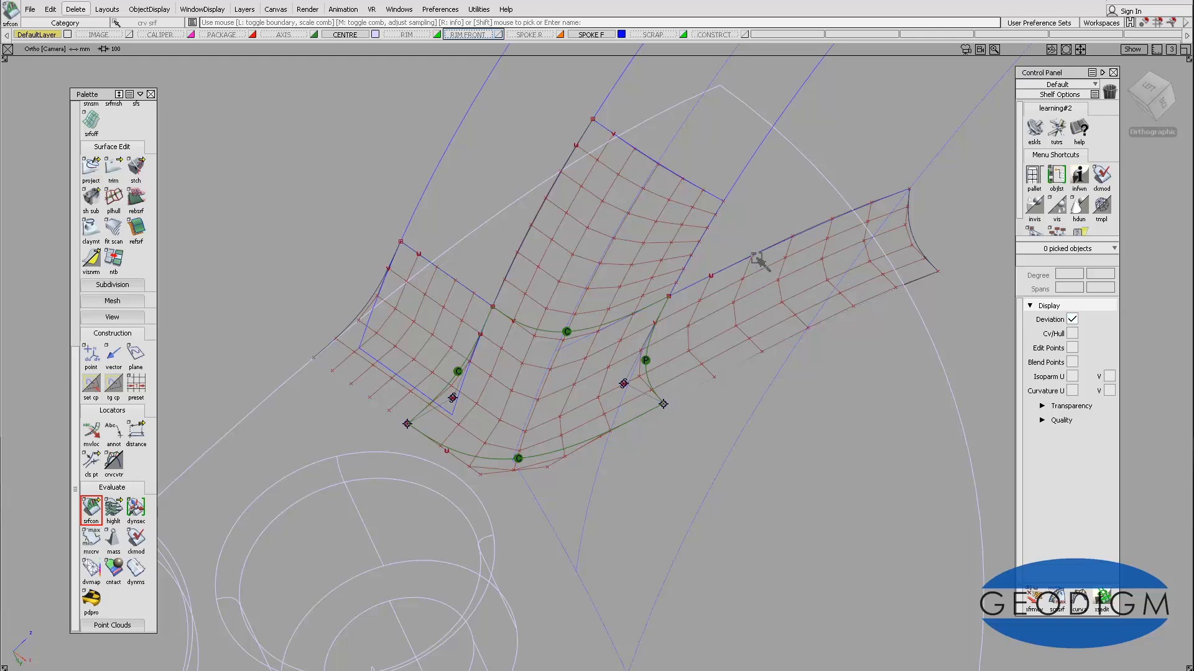
{"action": "left_click", "coordinate": [757, 256]}
{"action": "left_click", "coordinate": [739, 368]}
Set the continuity locator on the edge between the square and right-hand side surfaces to Curvature Continuity, after checking Tangent Continuity
{"action": "left_click", "coordinate": [670, 368], "text": "ctrl+shift"}
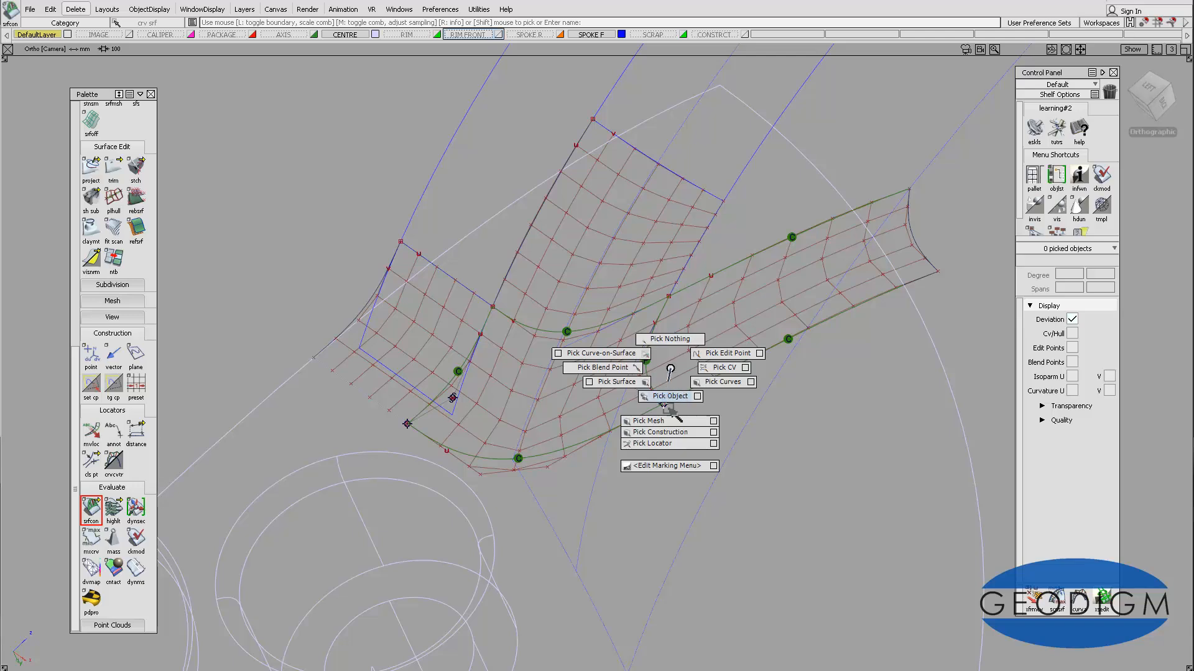
{"action": "left_click", "coordinate": [651, 443]}
{"action": "left_click", "coordinate": [645, 366]}
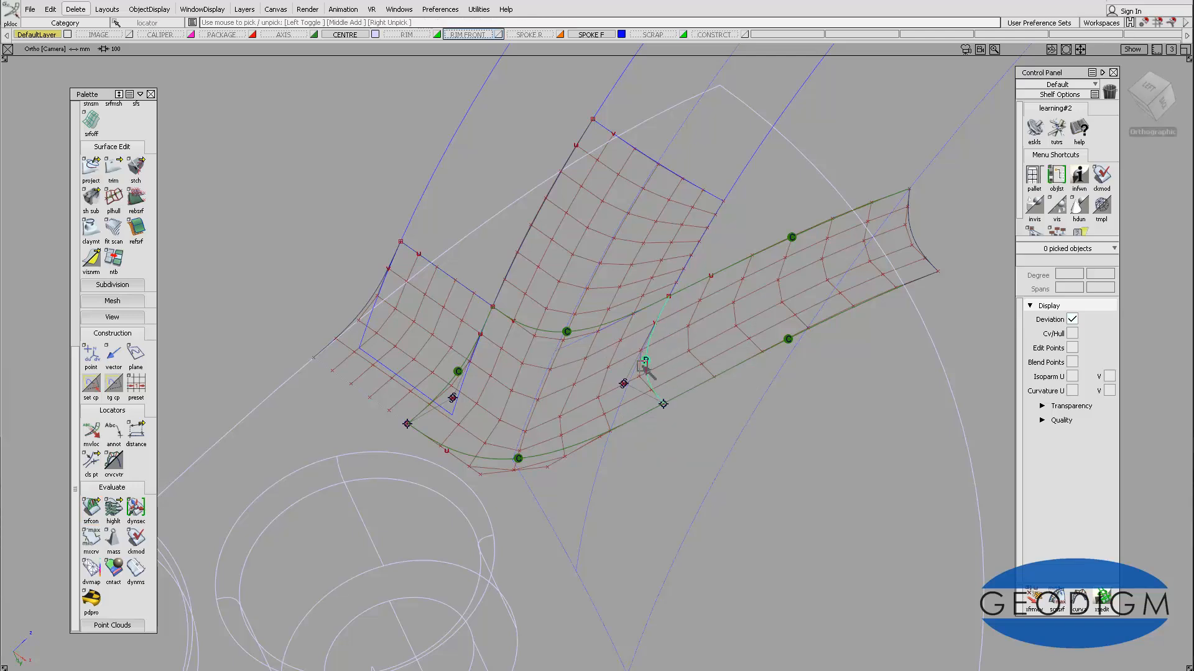
{"action": "left_click", "coordinate": [399, 9]}
{"action": "mouse_move", "coordinate": [413, 70]}
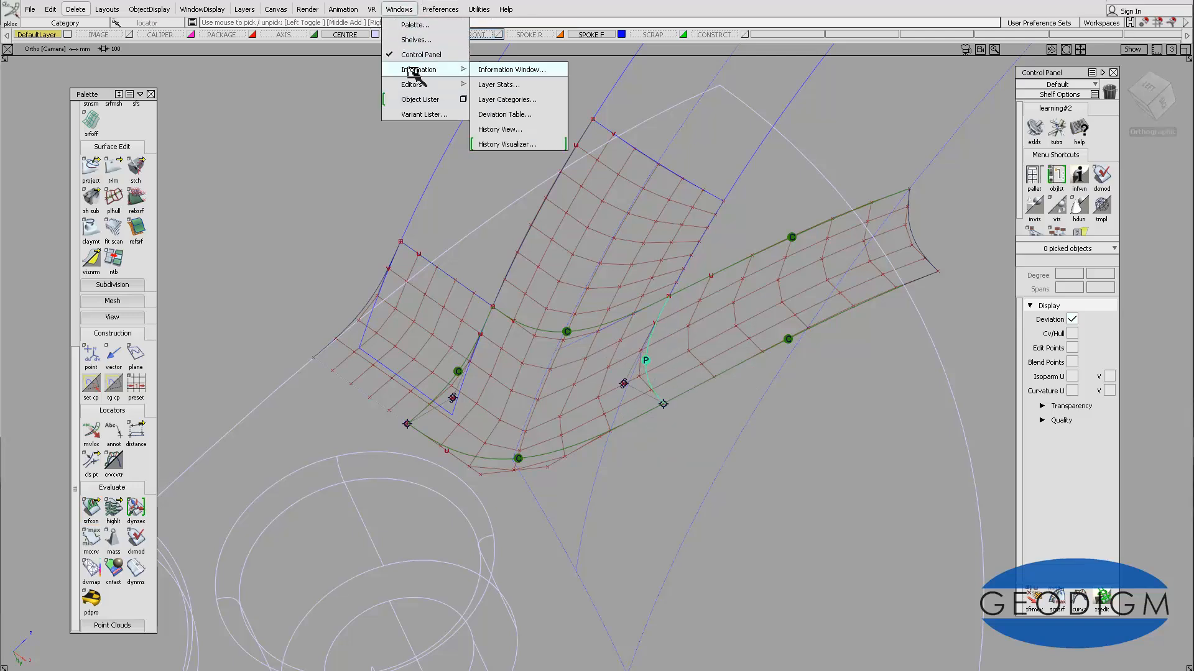
{"action": "left_click", "coordinate": [504, 70]}
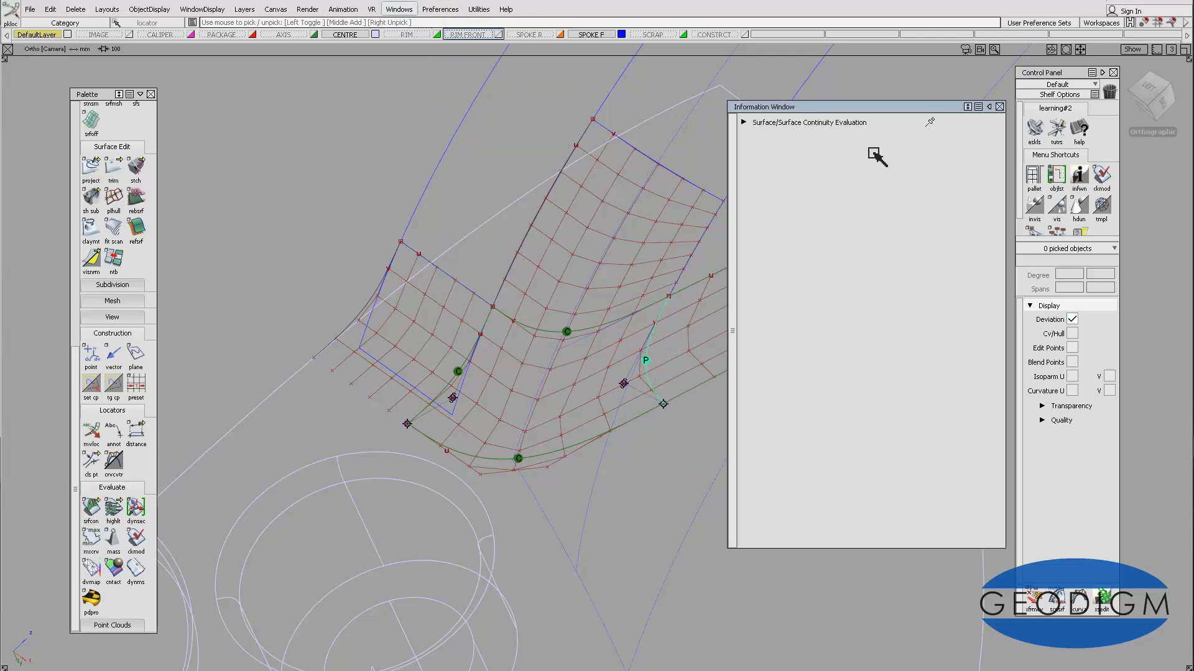
{"action": "left_click", "coordinate": [744, 122]}
{"action": "left_click", "coordinate": [888, 169]}
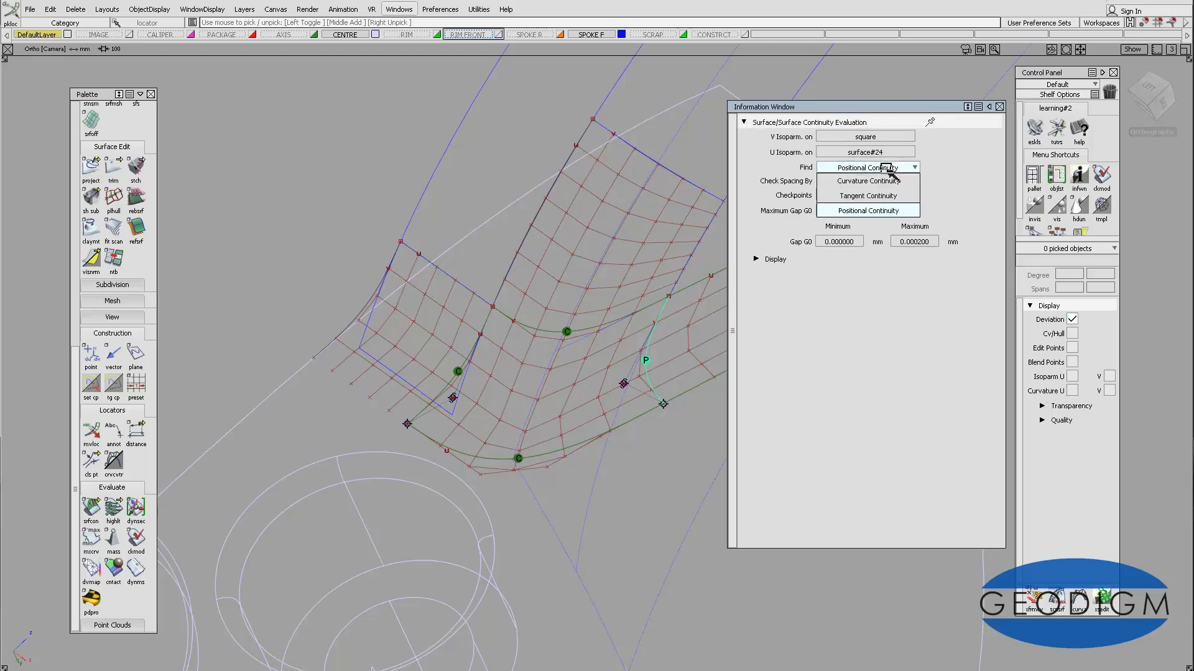
{"action": "left_click", "coordinate": [883, 196]}
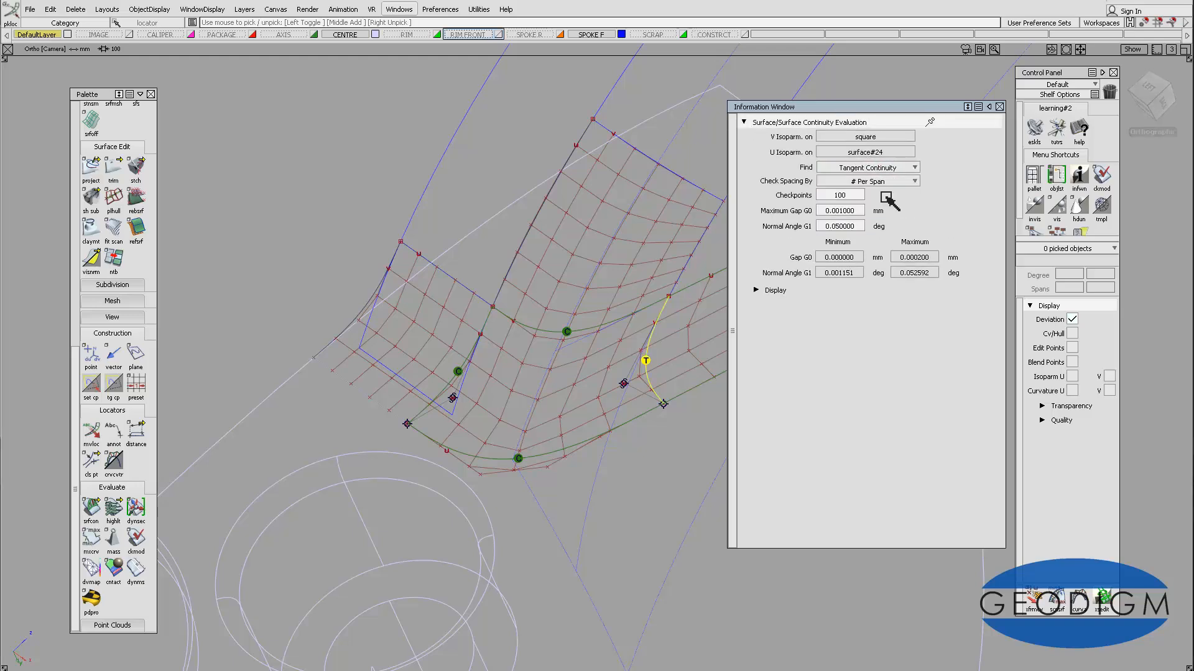
{"action": "left_click", "coordinate": [902, 166]}
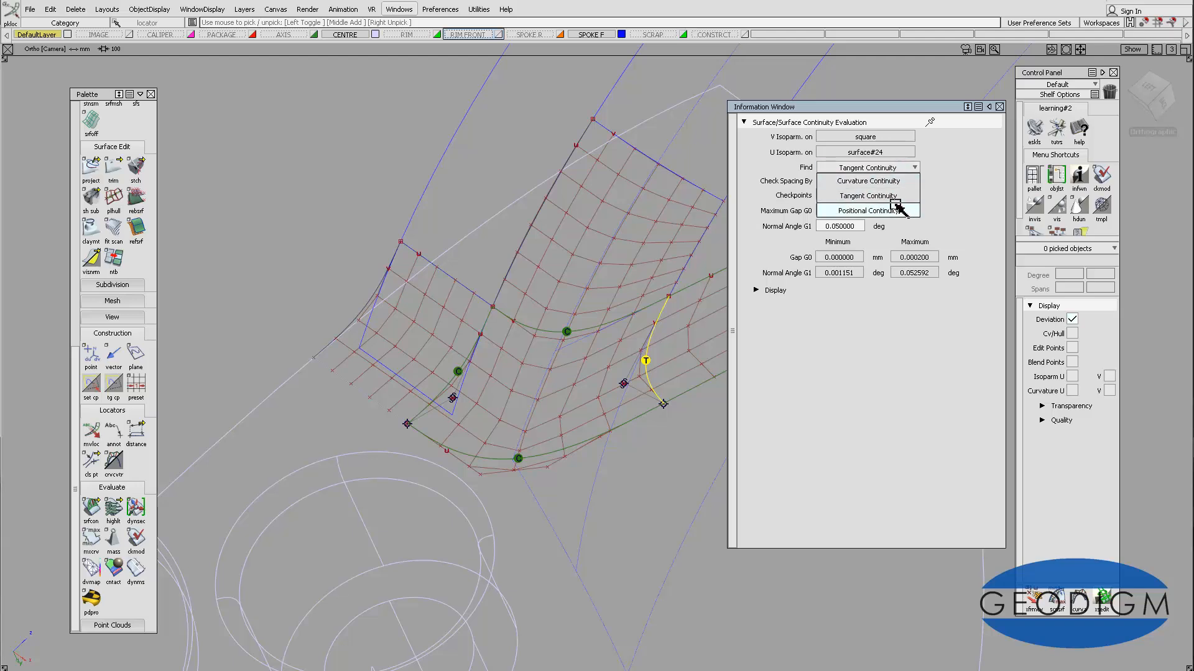
{"action": "left_click", "coordinate": [889, 180]}
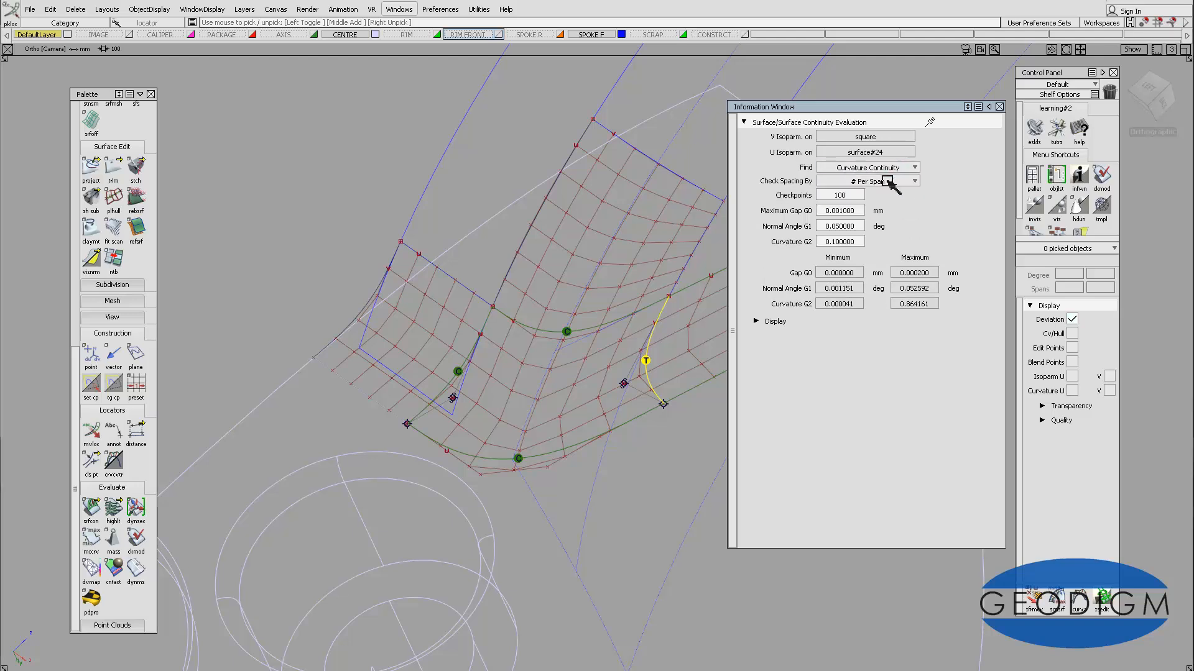
{"action": "left_click", "coordinate": [999, 106]}
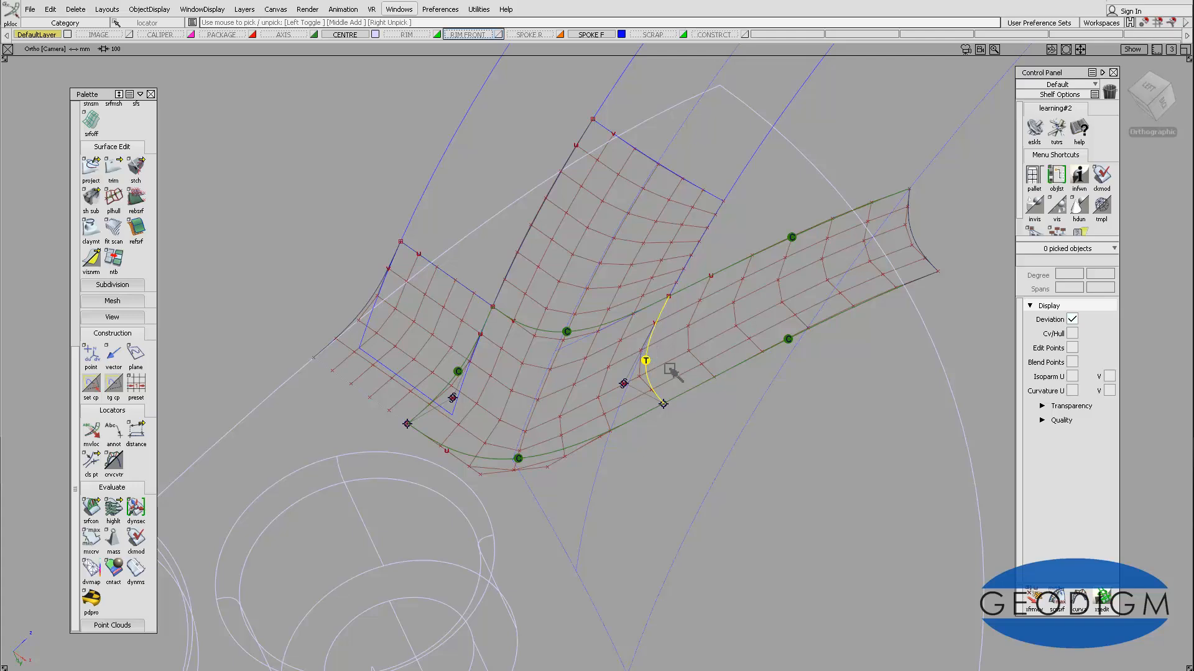
Align the square surface's edge to the right-hand side surface's inner edge with G1 continuity and the Edge alignment type, after trying G2
{"action": "mouse_move", "coordinate": [671, 365]}
{"action": "middle_mouse_down", "text": "alt+shift"}
{"action": "mouse_move", "coordinate": [684, 344]}
{"action": "mouse_move", "coordinate": [672, 355]}
{"action": "middle_mouse_up", "text": "alt+shift"}
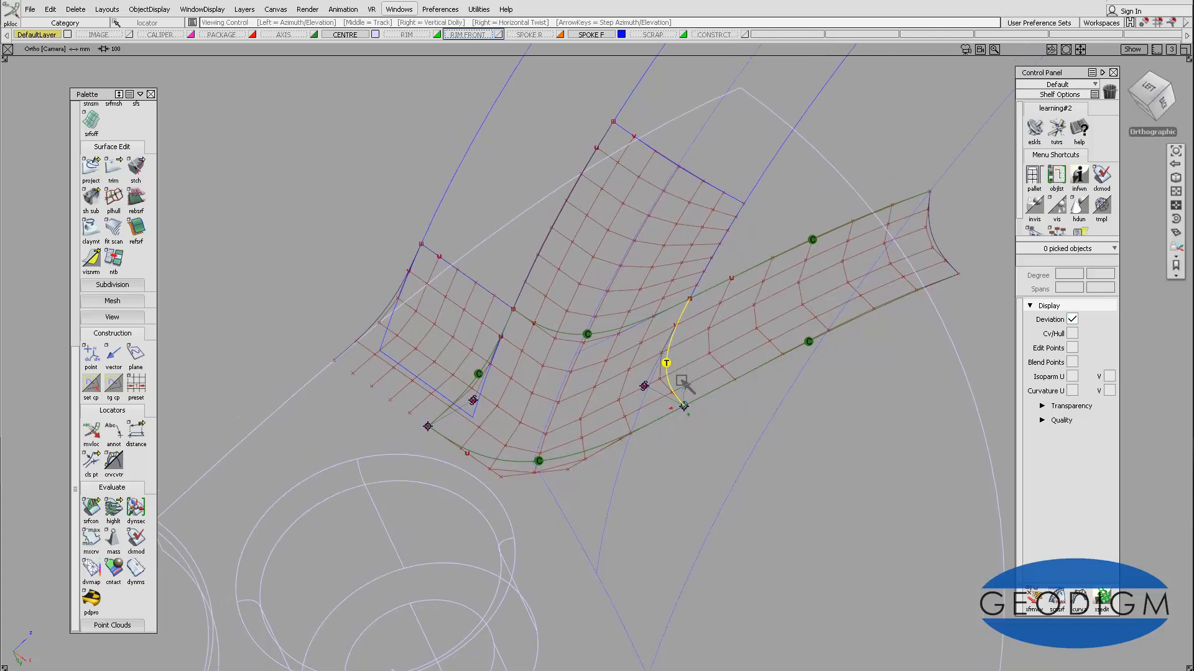
{"action": "mouse_move", "coordinate": [683, 364]}
{"action": "left_mouse_down", "text": "alt+shift"}
{"action": "mouse_move", "coordinate": [672, 378]}
{"action": "mouse_move", "coordinate": [680, 355]}
{"action": "left_mouse_up", "text": "alt+shift"}
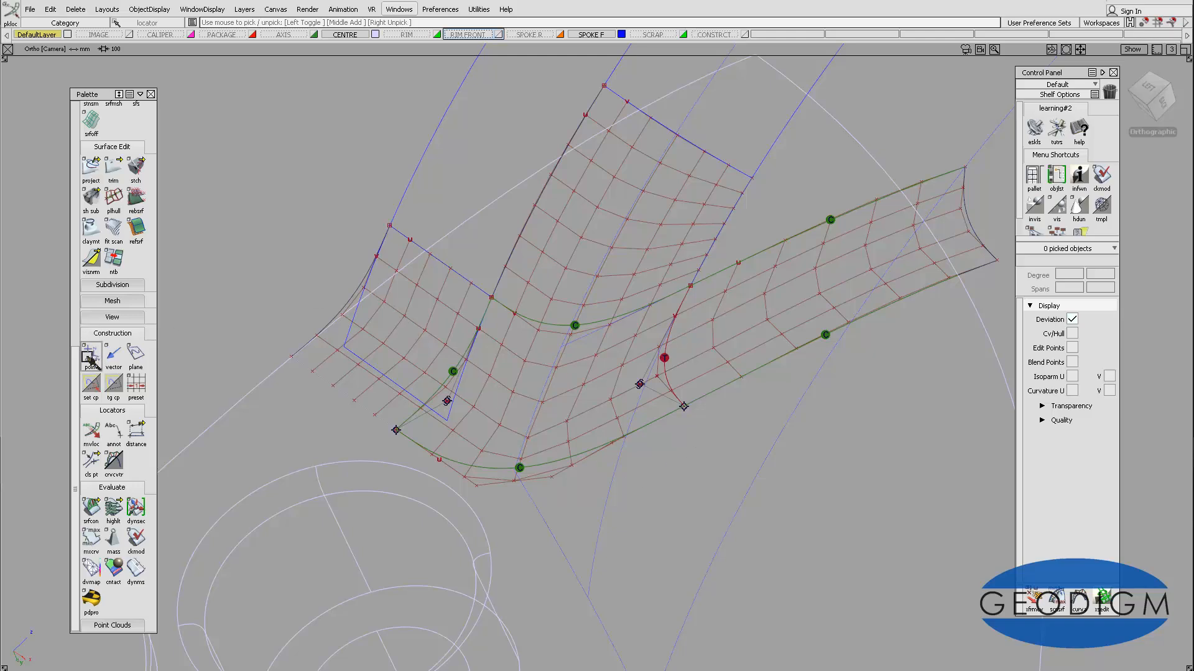
{"action": "left_click_drag", "start_coordinate": [76, 361], "coordinate": [76, 156]}
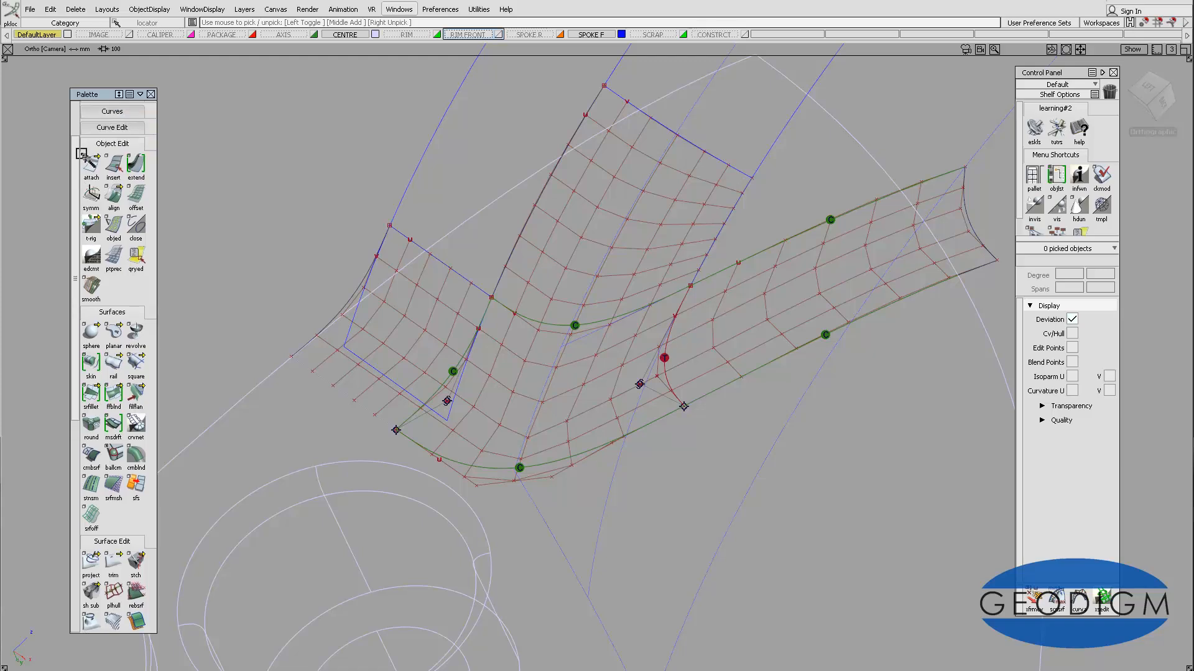
{"action": "double_click", "coordinate": [120, 202]}
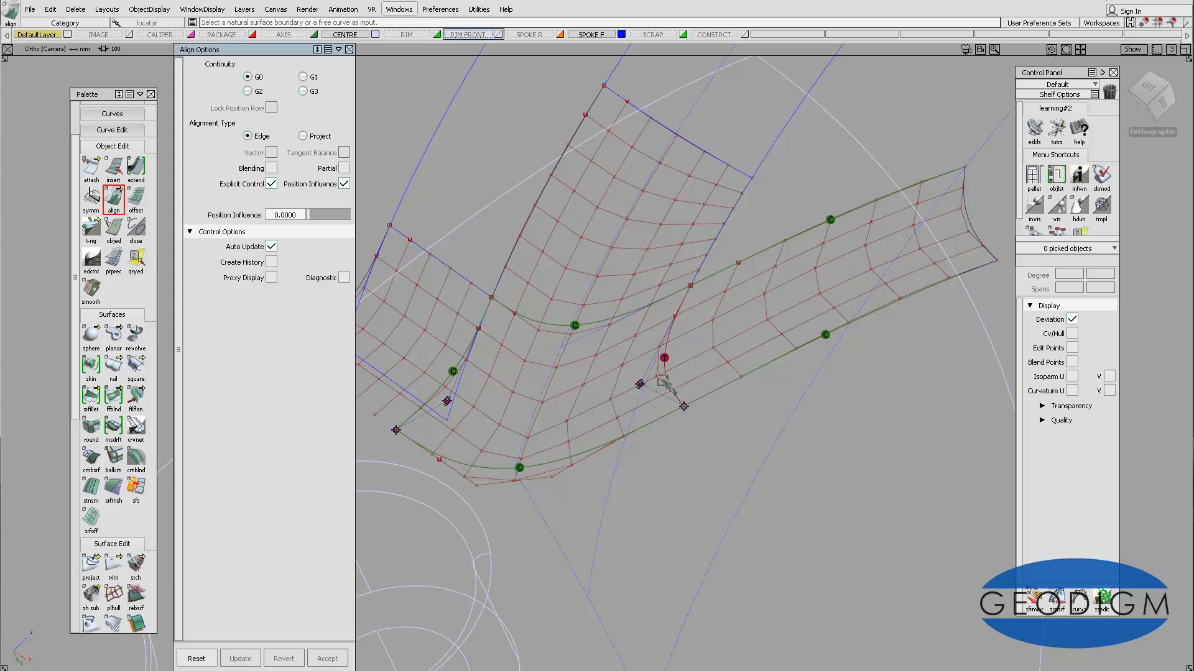
{"action": "left_click", "coordinate": [684, 395]}
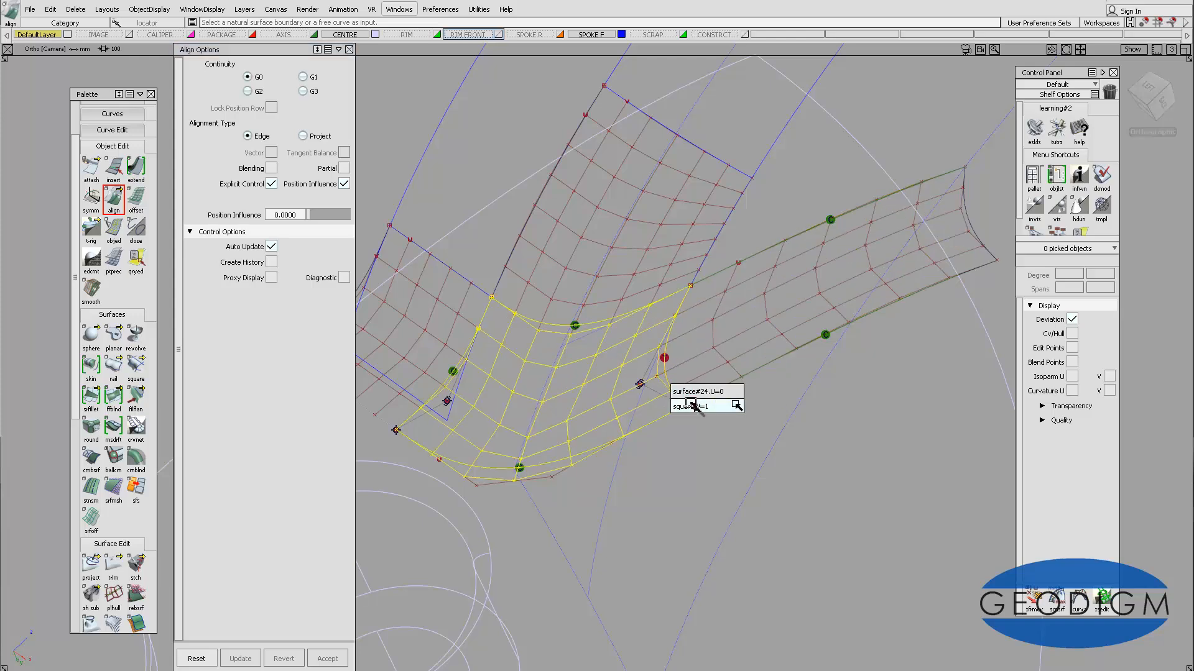
{"action": "left_click", "coordinate": [690, 401]}
{"action": "left_click", "coordinate": [675, 389]}
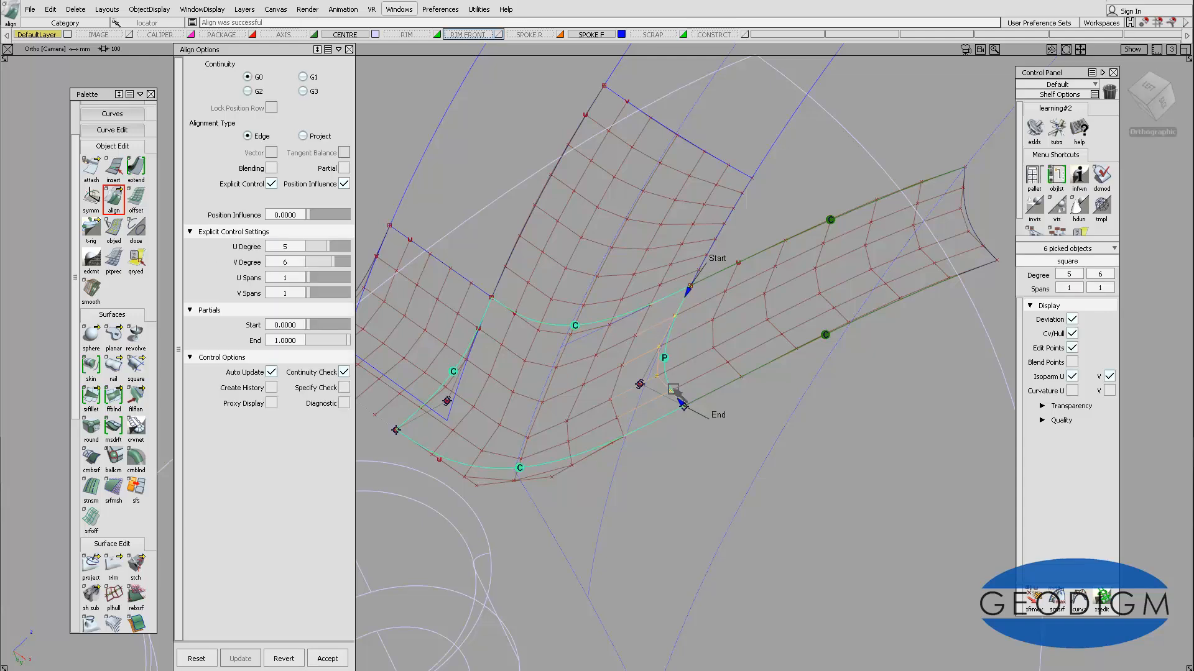
{"action": "left_click", "coordinate": [303, 77]}
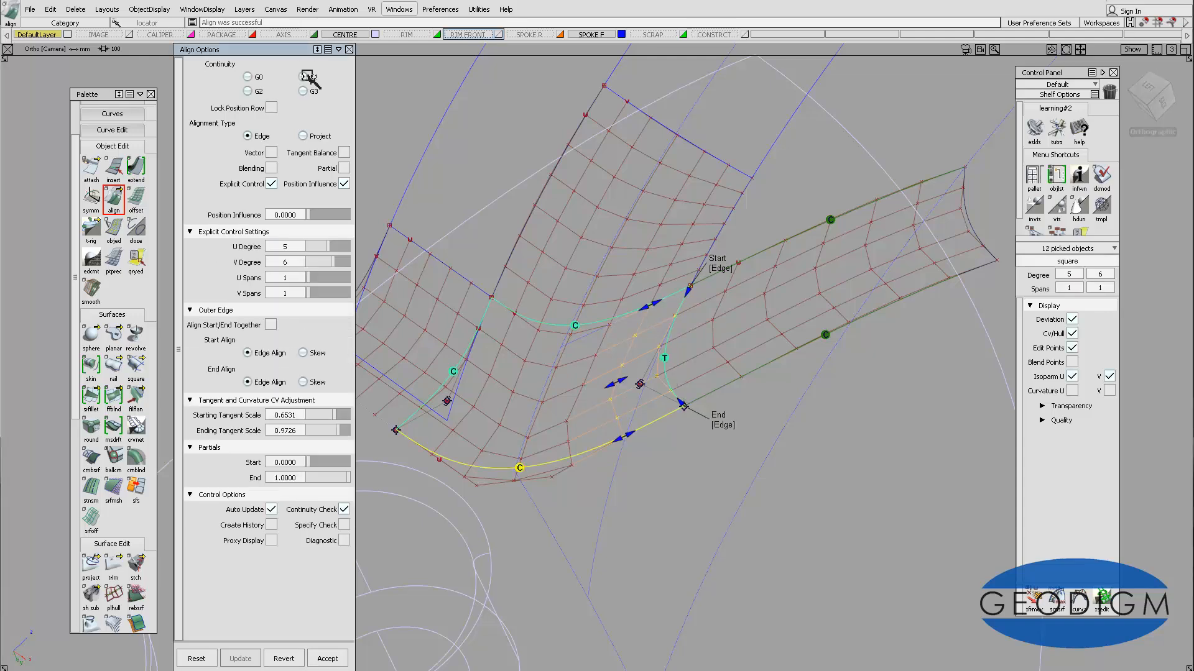
{"action": "middle_click_drag", "start_coordinate": [598, 350], "coordinate": [635, 341], "text": "alt+shift"}
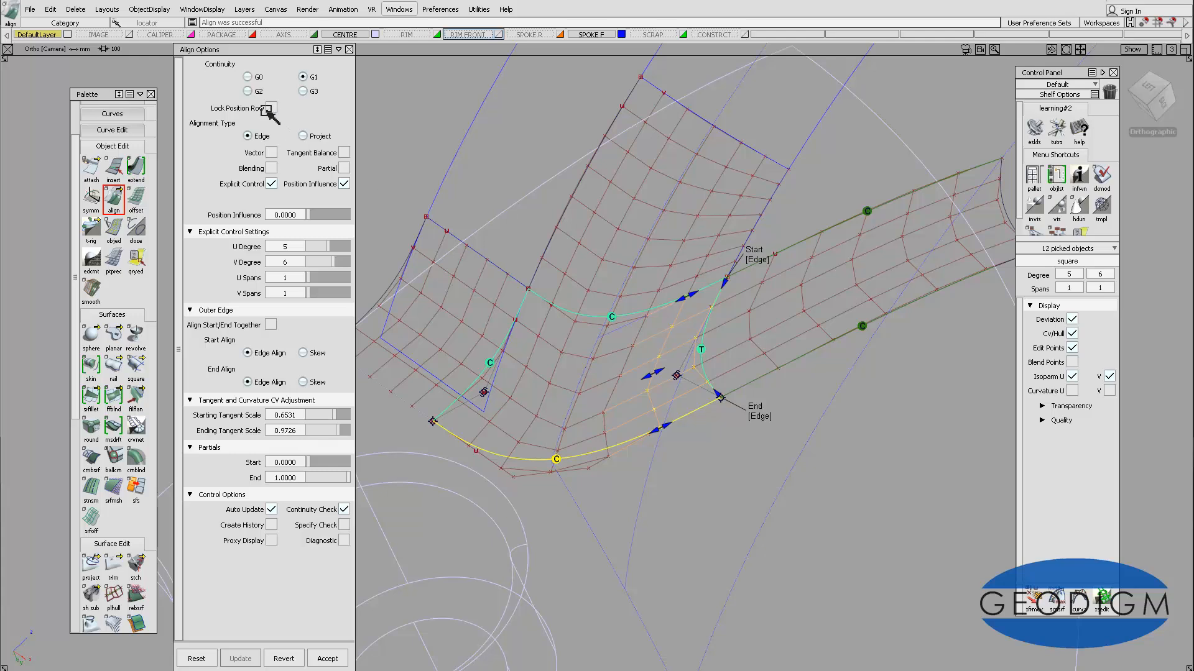
{"action": "left_click", "coordinate": [248, 92]}
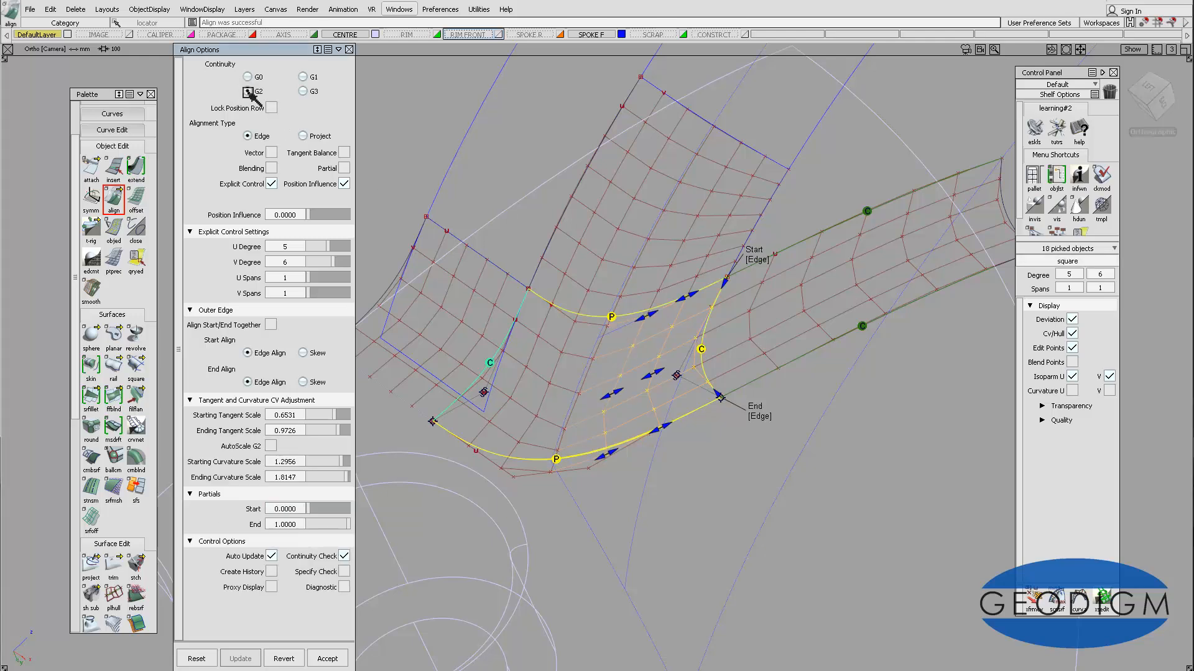
{"action": "left_click", "coordinate": [303, 77]}
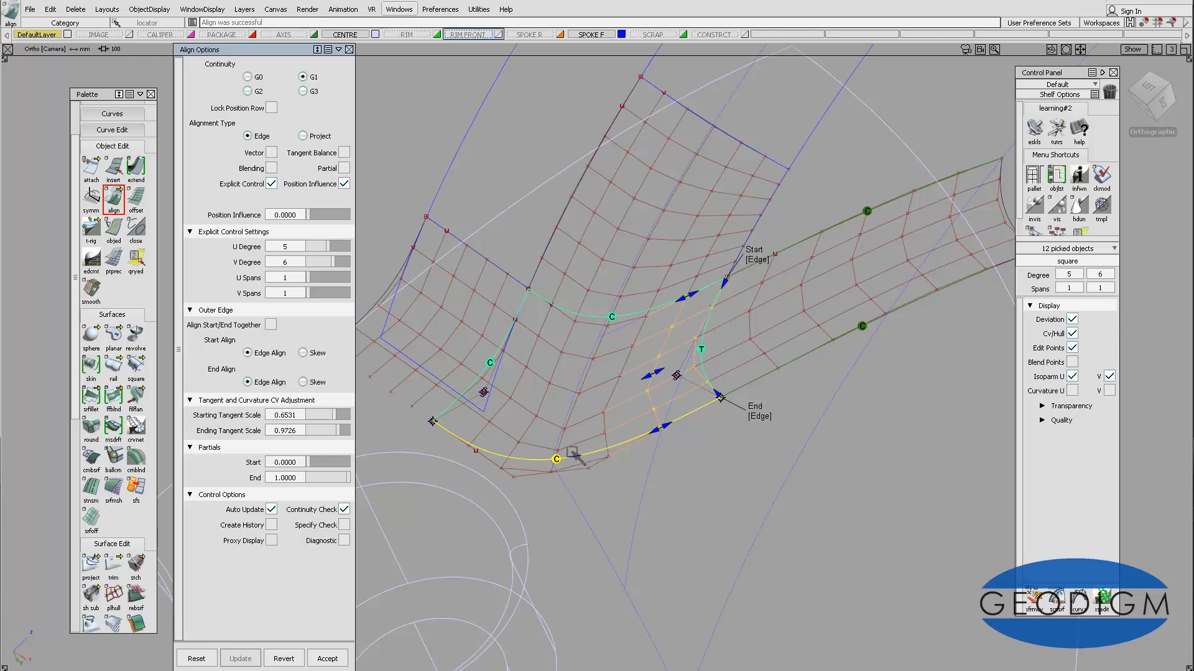
Realign the square surface's lower edge to the curve-on-surface of the large revolved surface with G2 continuity and the Edge alignment type
{"action": "left_click_drag", "start_coordinate": [589, 426], "coordinate": [590, 395], "text": "alt+shift"}
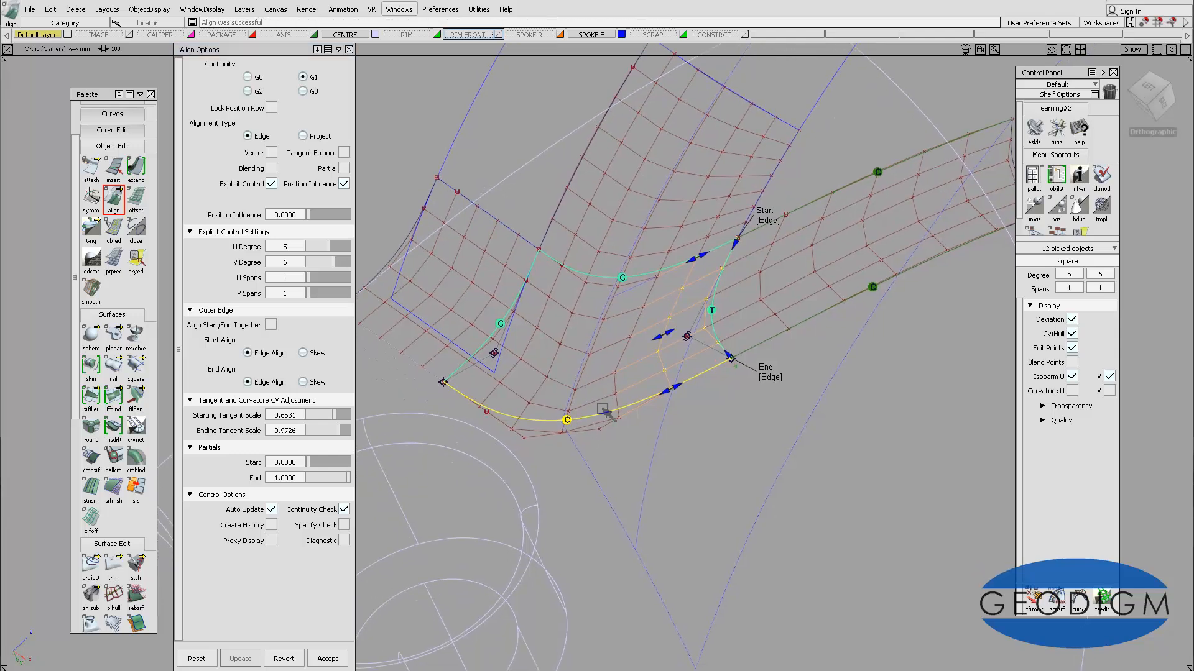
{"action": "left_click", "coordinate": [640, 442]}
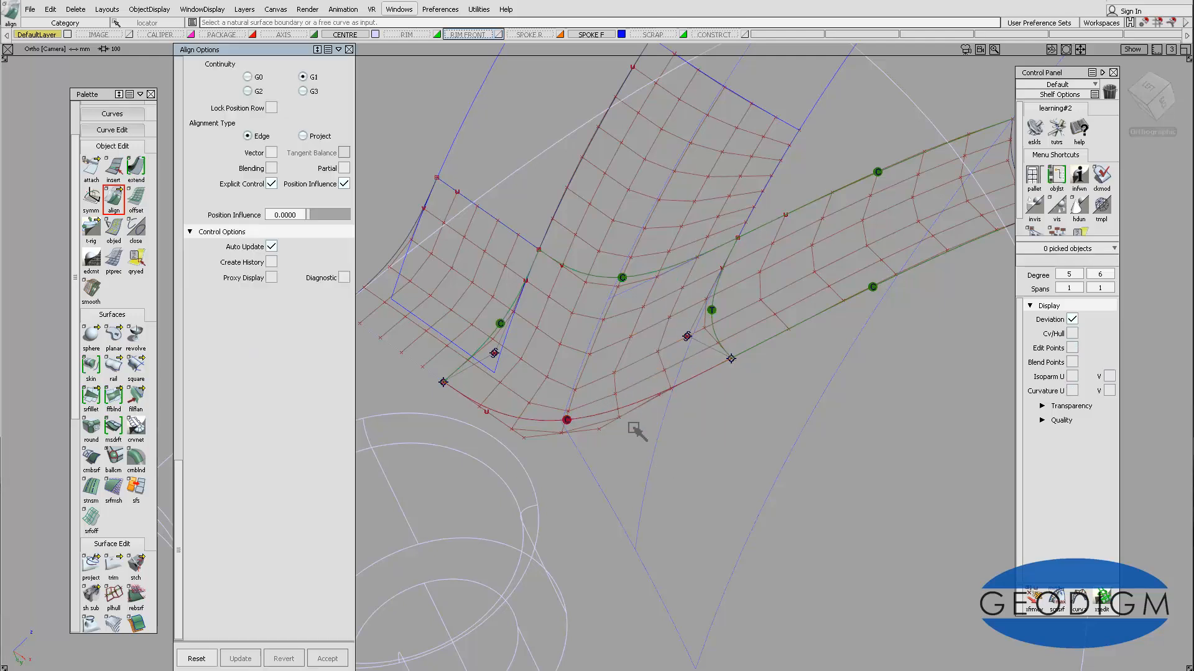
{"action": "left_click", "coordinate": [611, 413]}
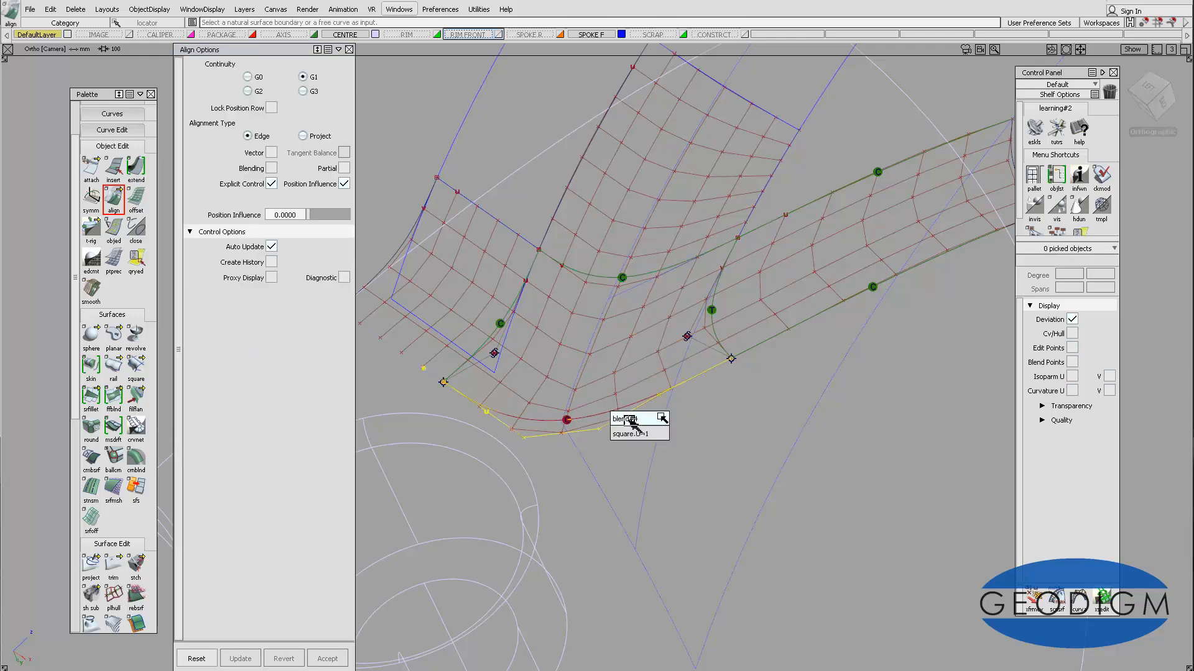
{"action": "left_click", "coordinate": [633, 433]}
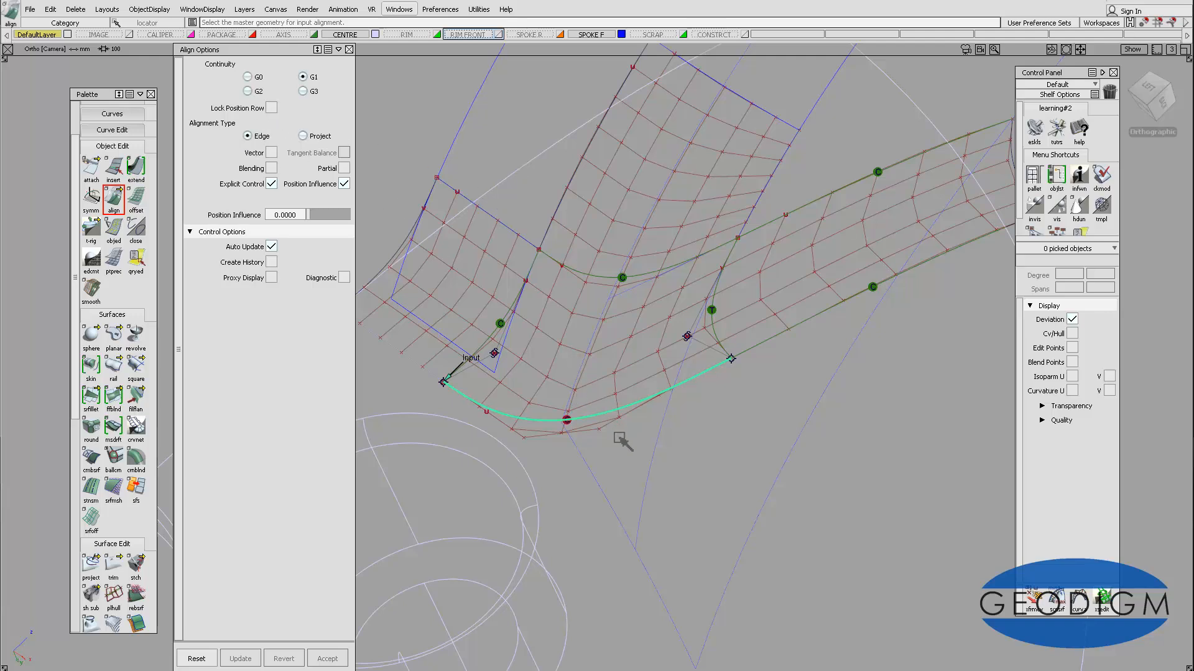
{"action": "left_click", "coordinate": [624, 408]}
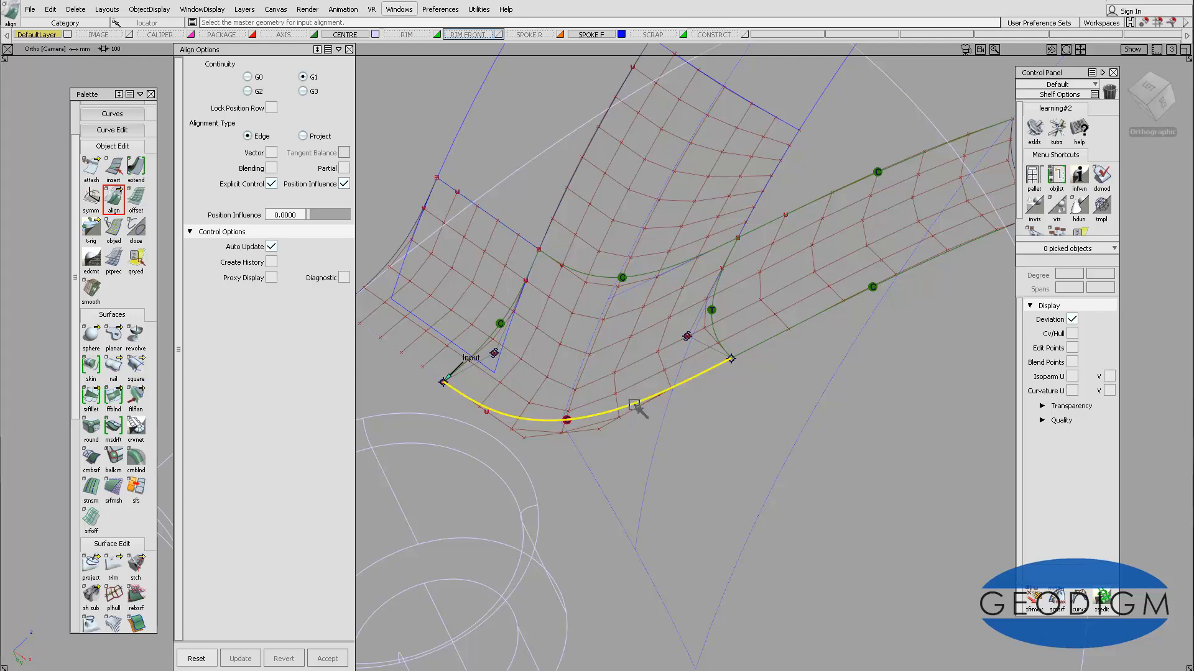
{"action": "mouse_move", "coordinate": [647, 421]}
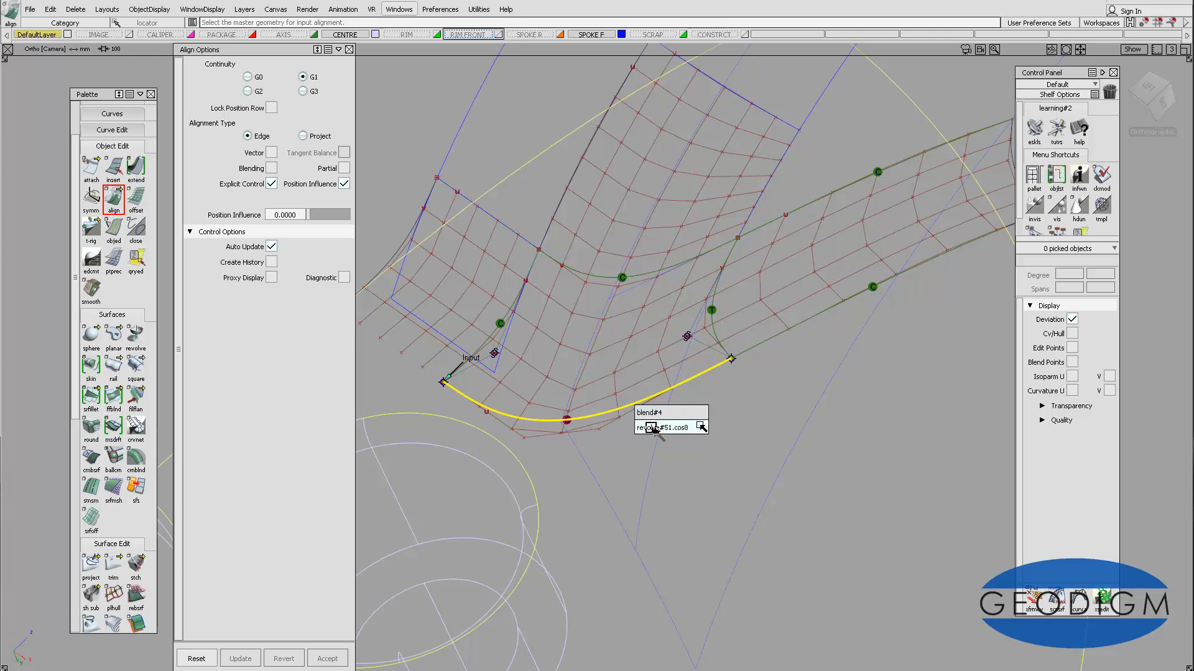
{"action": "left_click", "coordinate": [651, 428]}
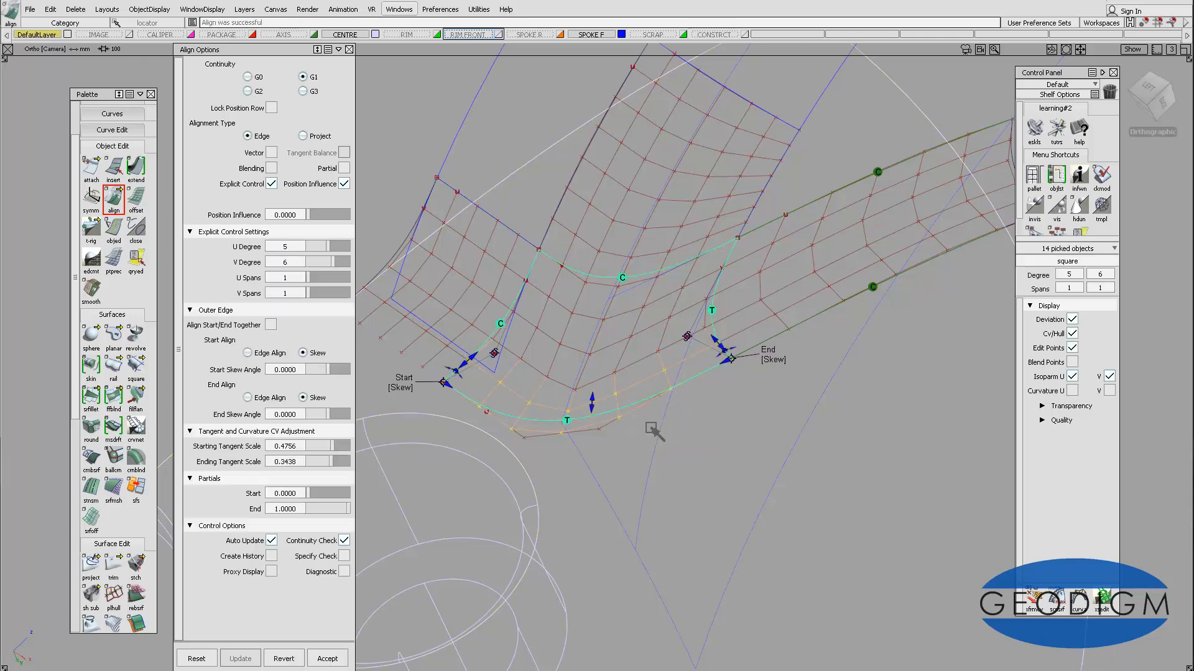
{"action": "left_click", "coordinate": [248, 91]}
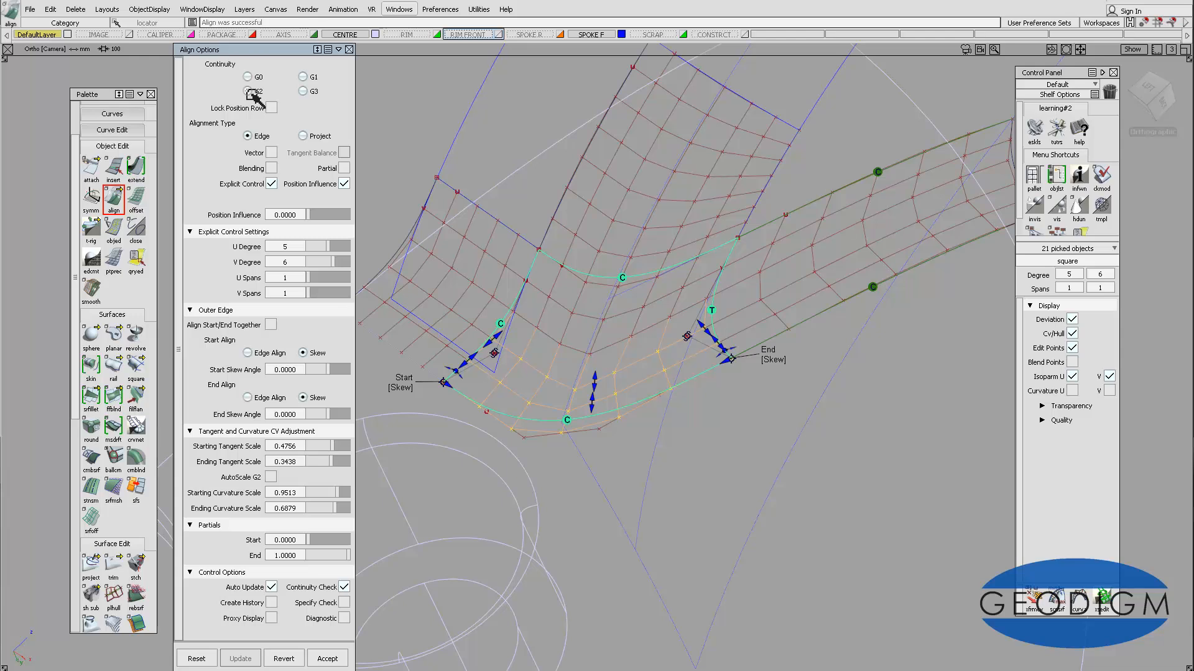
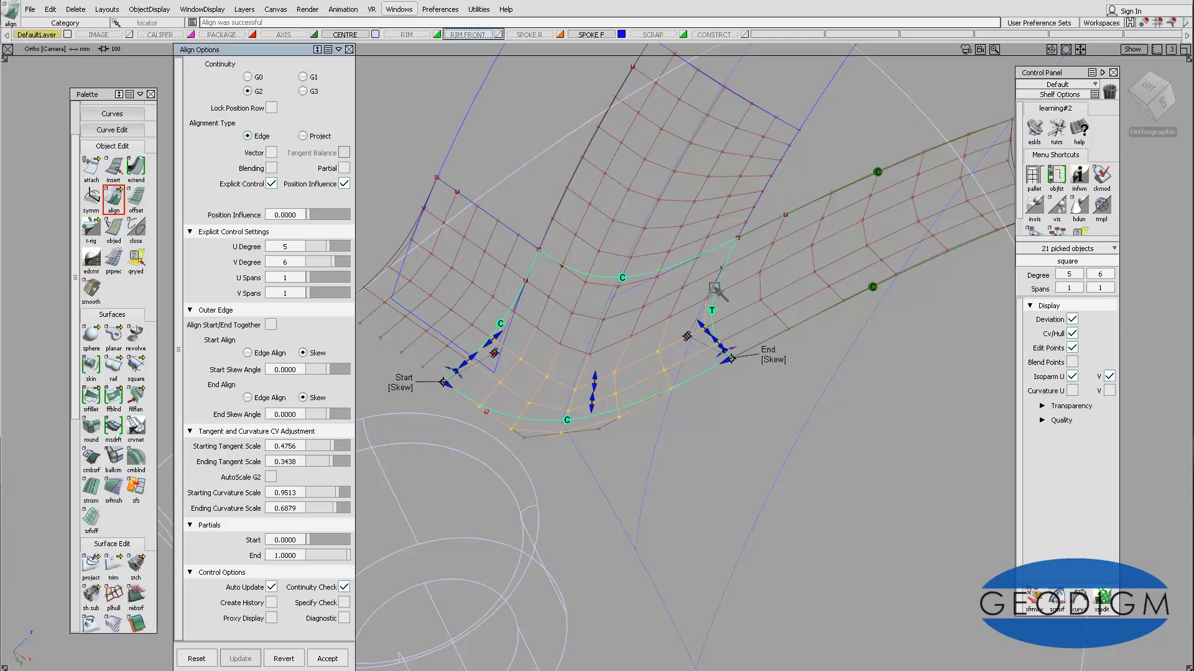
{"action": "left_click", "coordinate": [350, 50]}
{"action": "left_click_drag", "start_coordinate": [630, 352], "coordinate": [623, 315], "text": "ctrl+shift"}
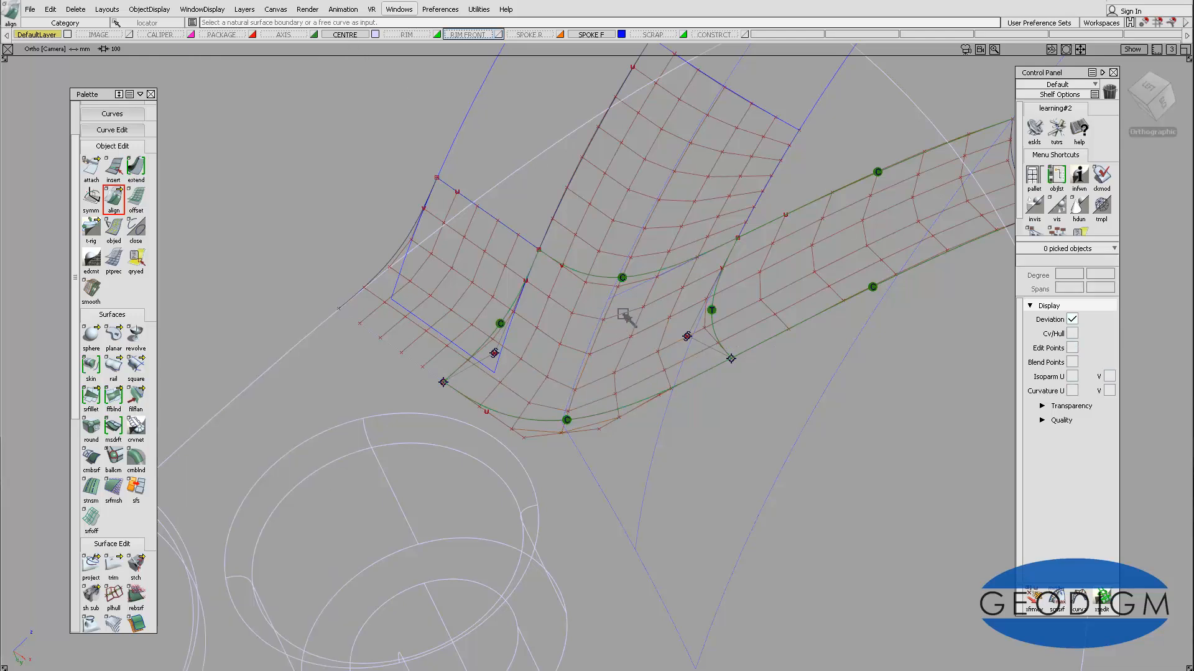
Save the model as a new wheel-spoke-surface-fillet2-20200619 wire file with an updated time stamp in its name
{"action": "left_click", "coordinate": [30, 9]}
{"action": "left_click", "coordinate": [45, 99]}
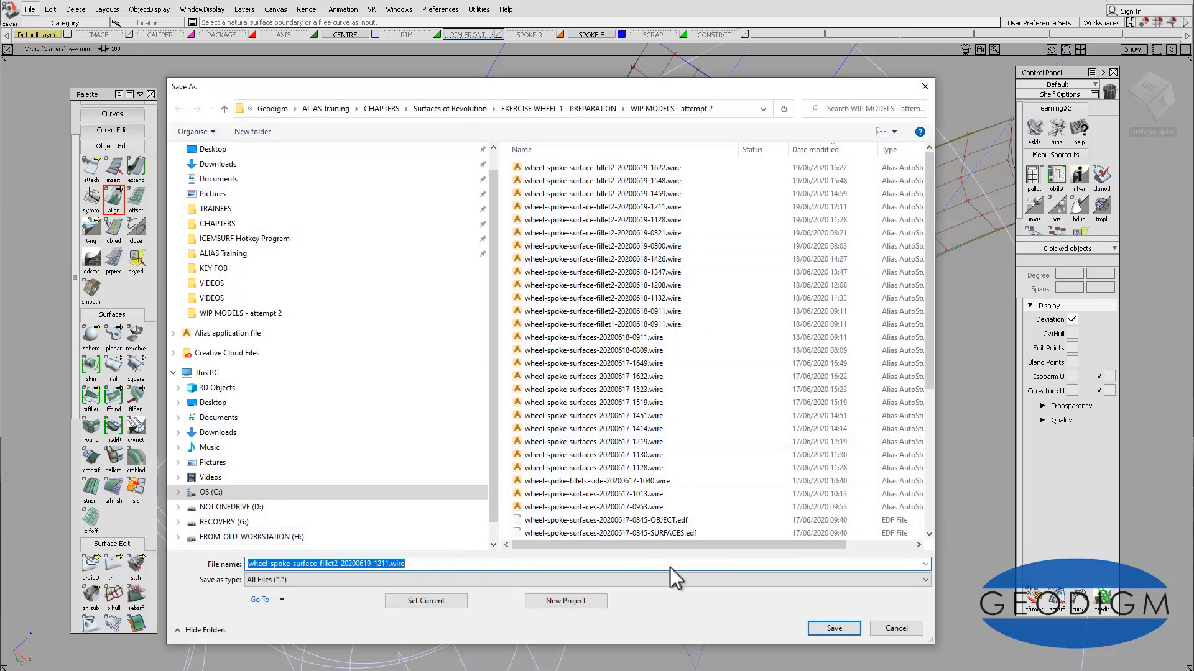
{"action": "left_click", "coordinate": [391, 564]}
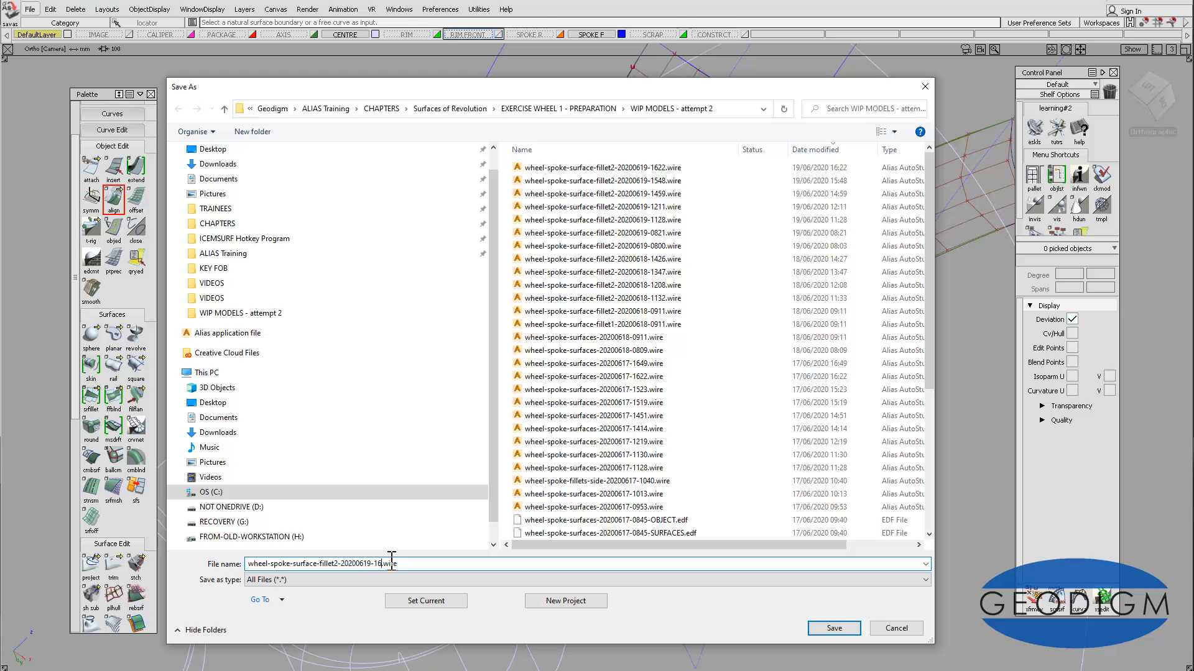
{"action": "key", "text": "Return"}
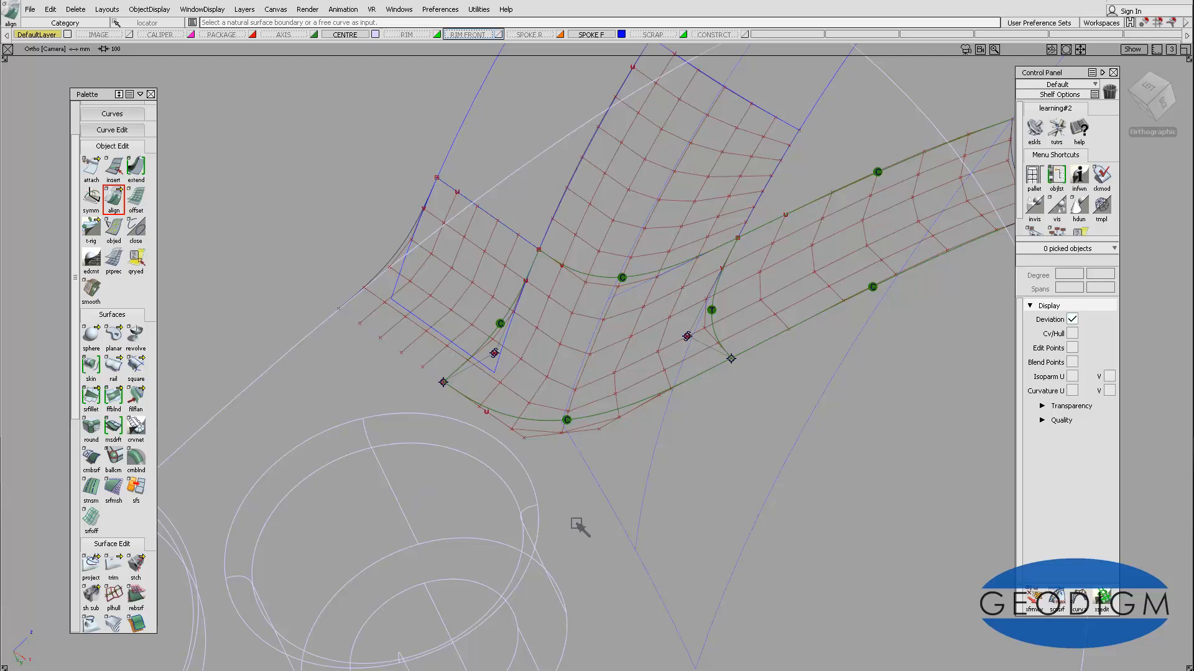
Set a 3 Pt construction plane through the square surface's second column of CVs, picking two near the upper edge and one near the lower edge
{"action": "left_click_drag", "start_coordinate": [567, 510], "coordinate": [544, 437], "text": "ctrl+shift"}
{"action": "left_click_drag", "start_coordinate": [622, 408], "coordinate": [616, 317], "text": "alt+shift"}
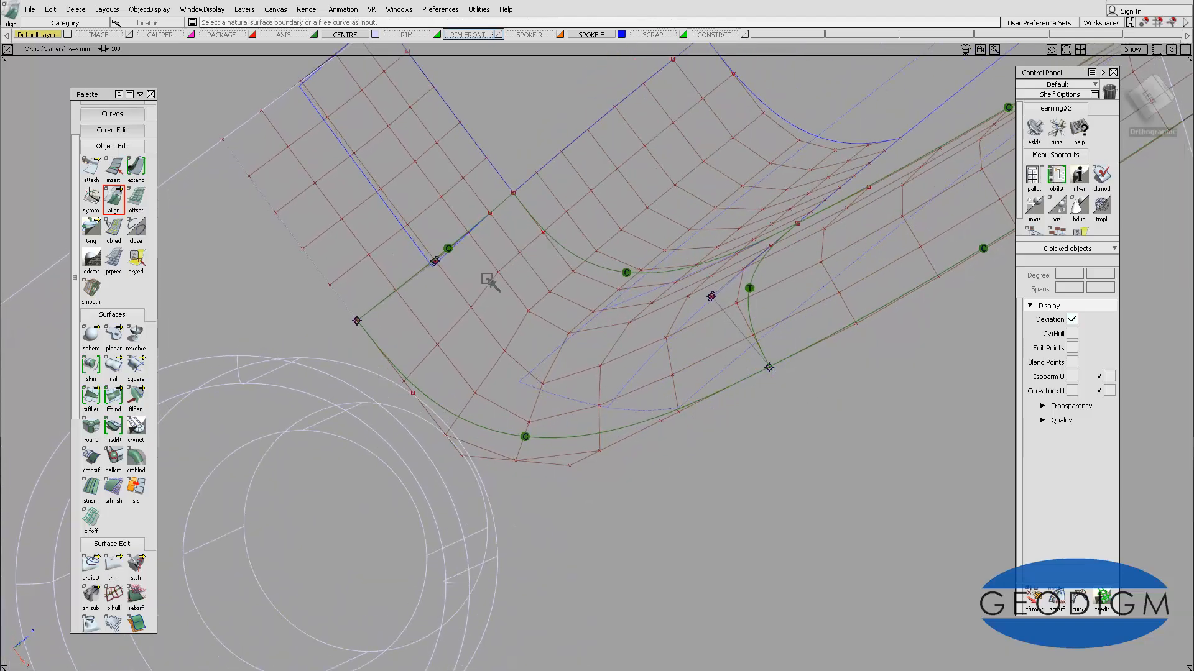
{"action": "left_click_drag", "start_coordinate": [530, 346], "coordinate": [524, 291], "text": "alt+shift"}
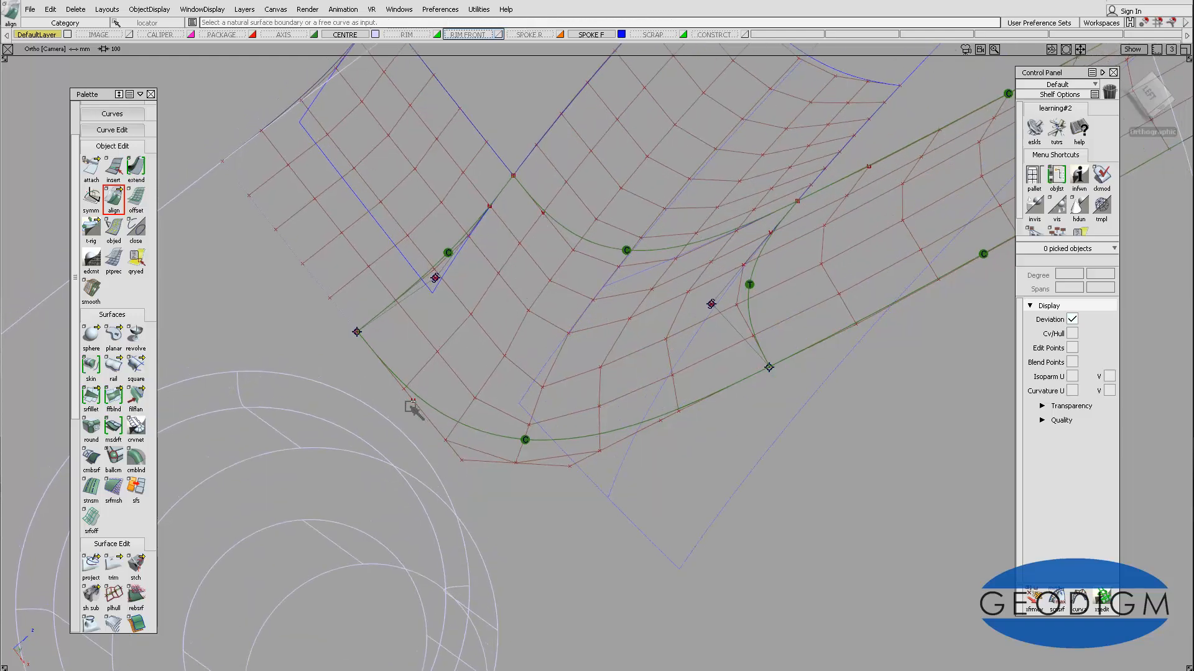
{"action": "middle_click_drag", "start_coordinate": [474, 352], "coordinate": [545, 326], "text": "alt+shift"}
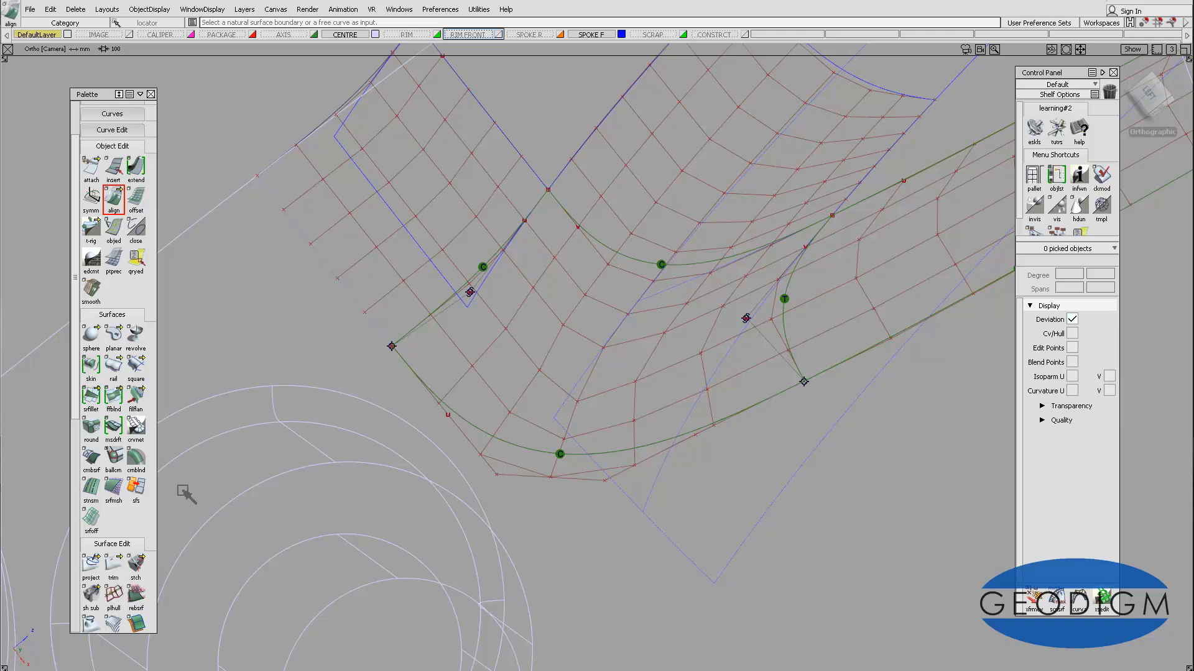
{"action": "left_click_drag", "start_coordinate": [72, 410], "coordinate": [73, 606]}
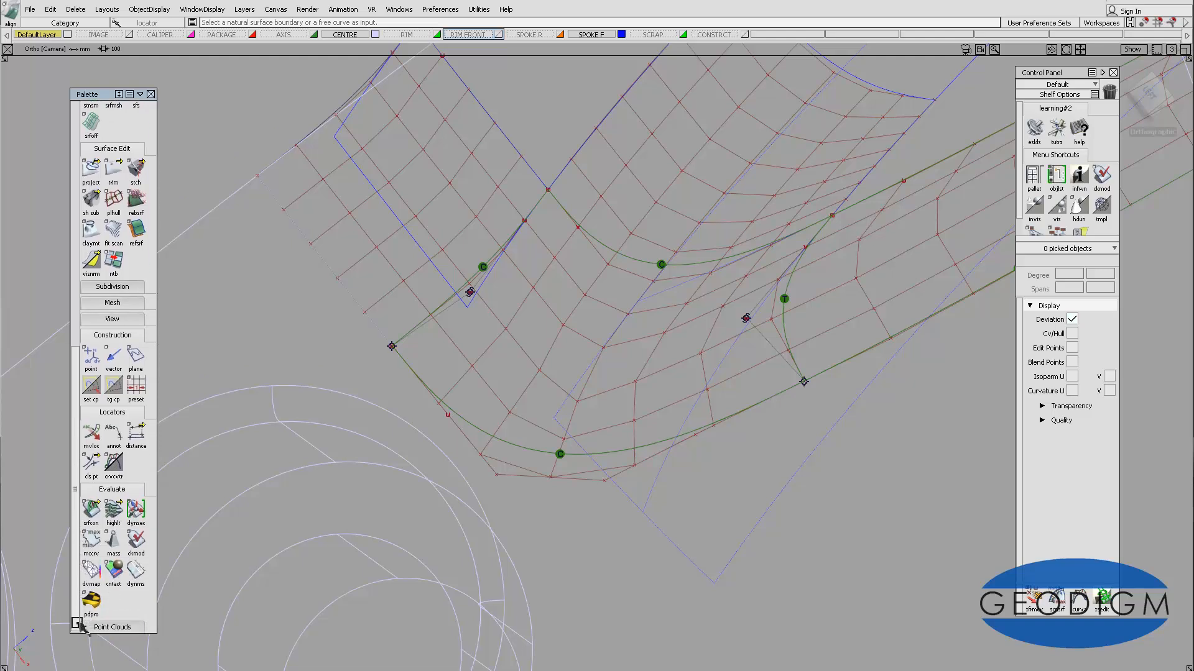
{"action": "double_click", "coordinate": [136, 367]}
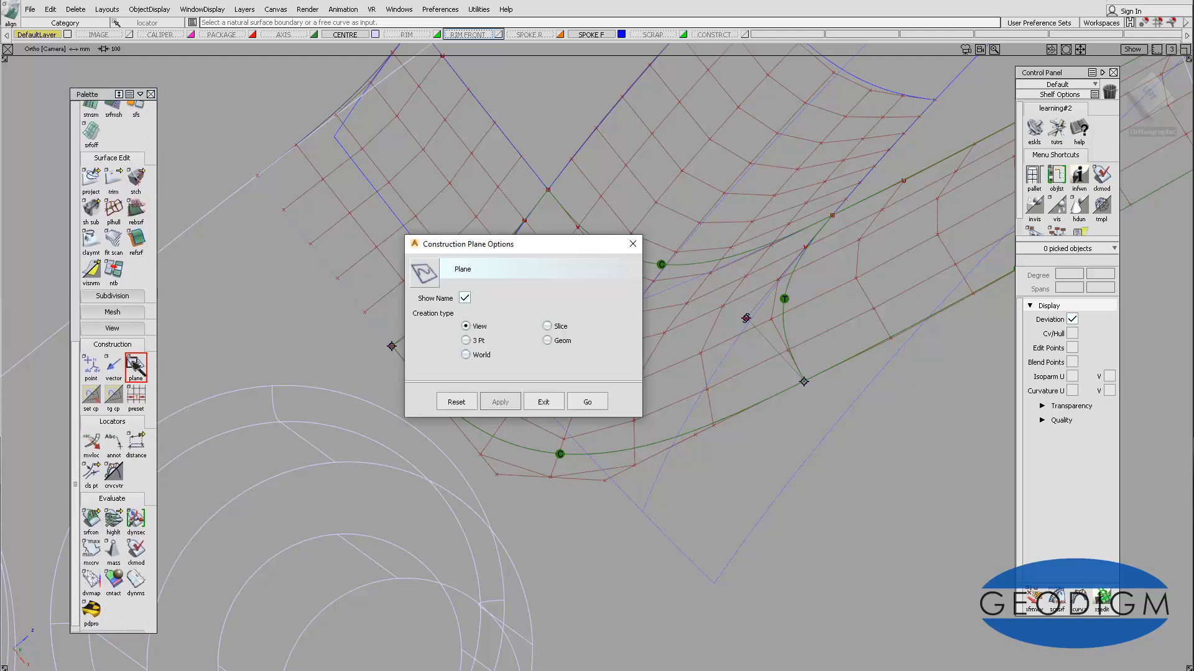
{"action": "left_click", "coordinate": [466, 341]}
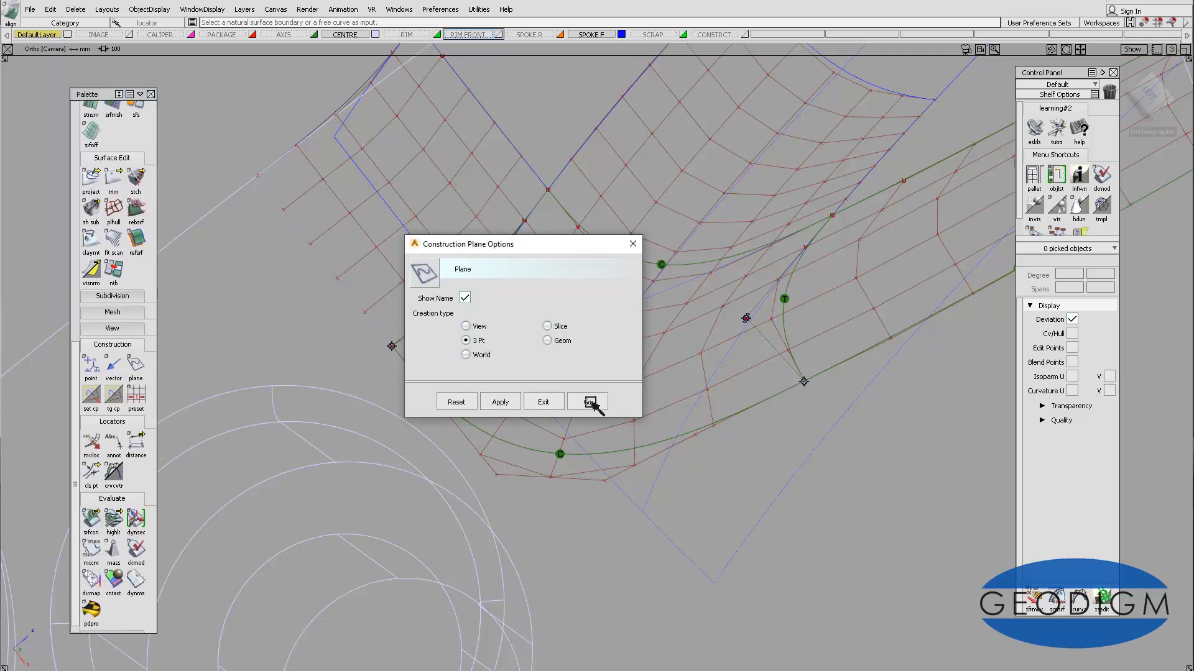
{"action": "left_click", "coordinate": [589, 402]}
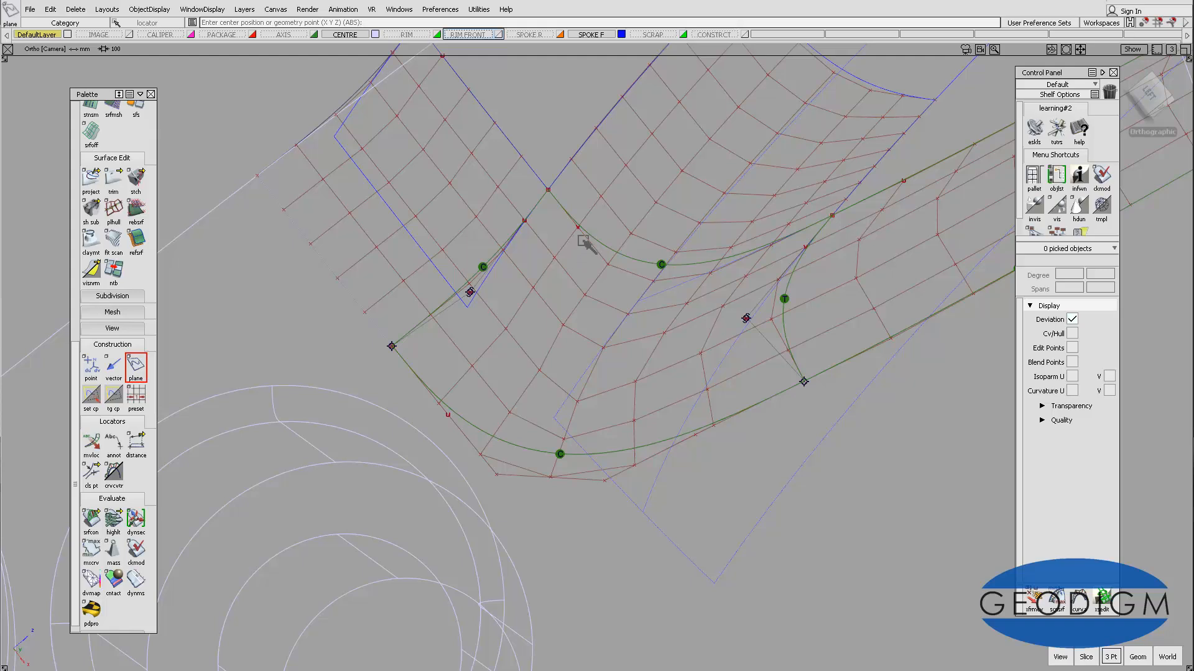
{"action": "left_click", "coordinate": [582, 240]}
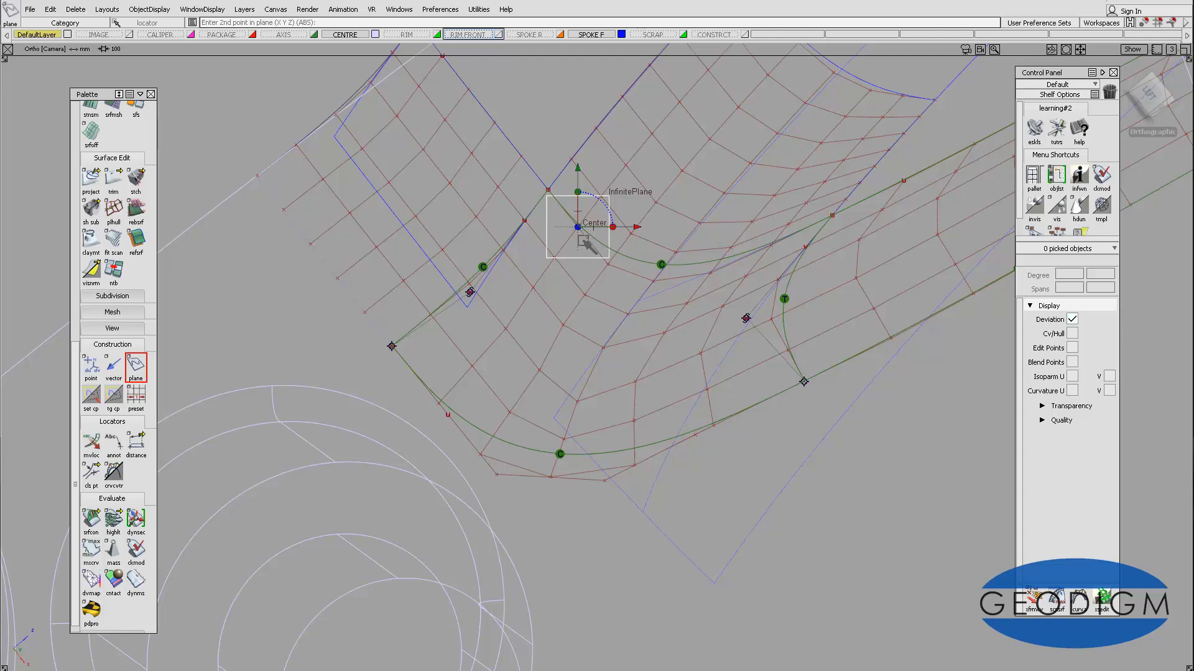
{"action": "left_click", "coordinate": [559, 271]}
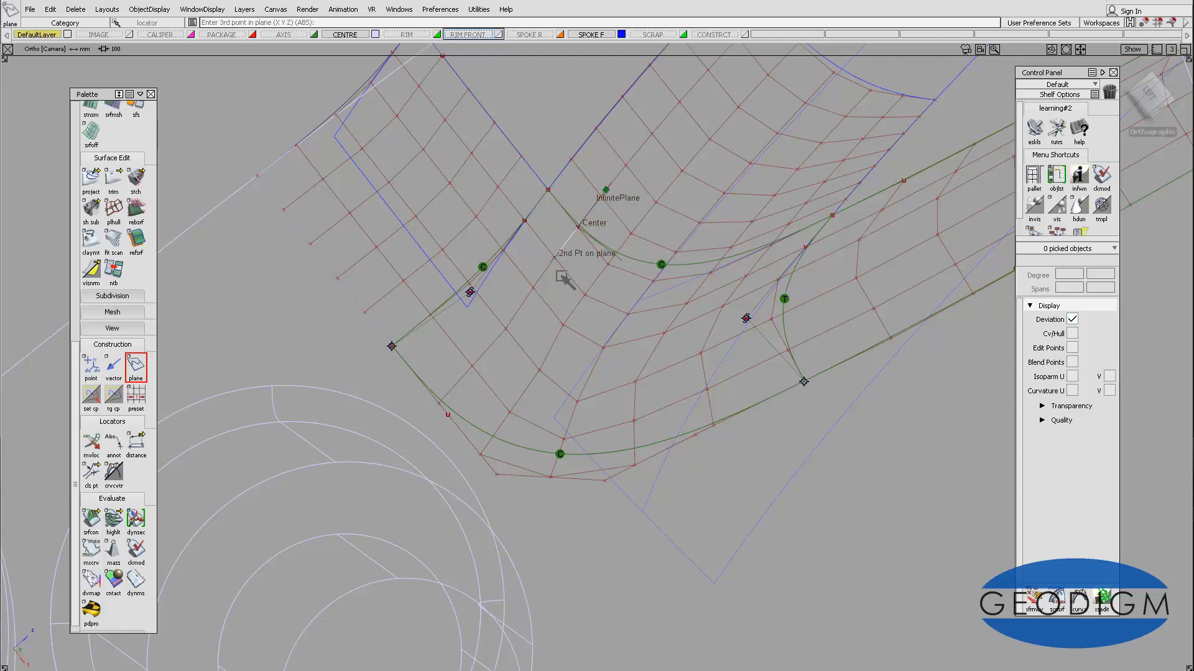
{"action": "left_click", "coordinate": [424, 401]}
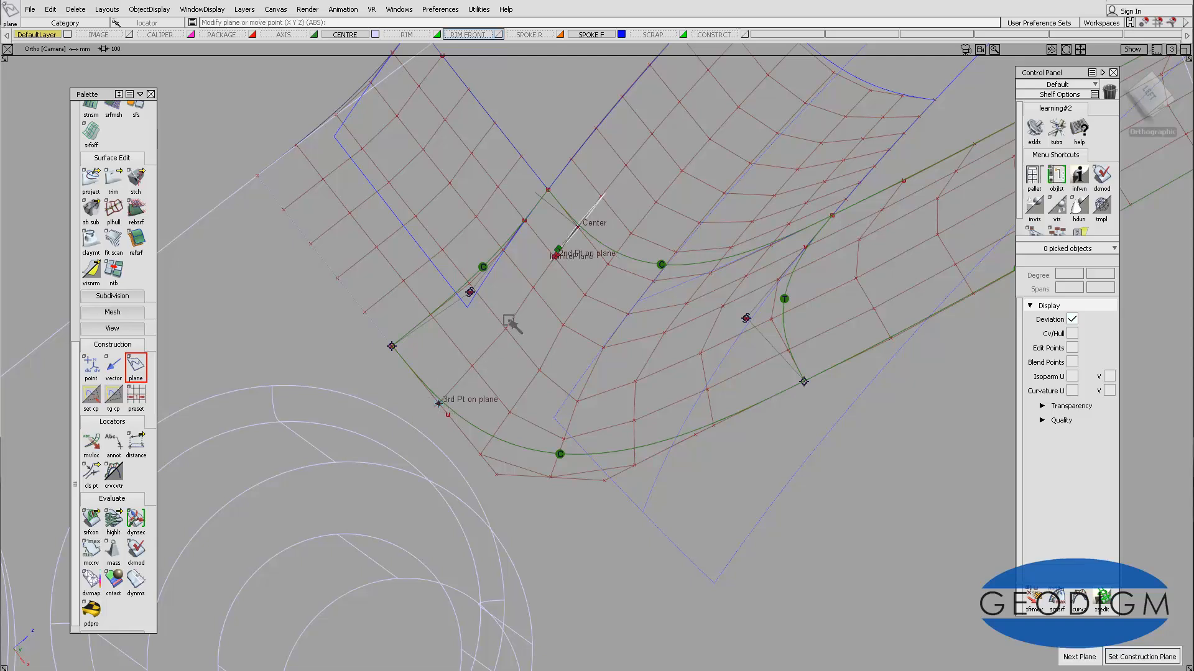
{"action": "key", "text": "space"}
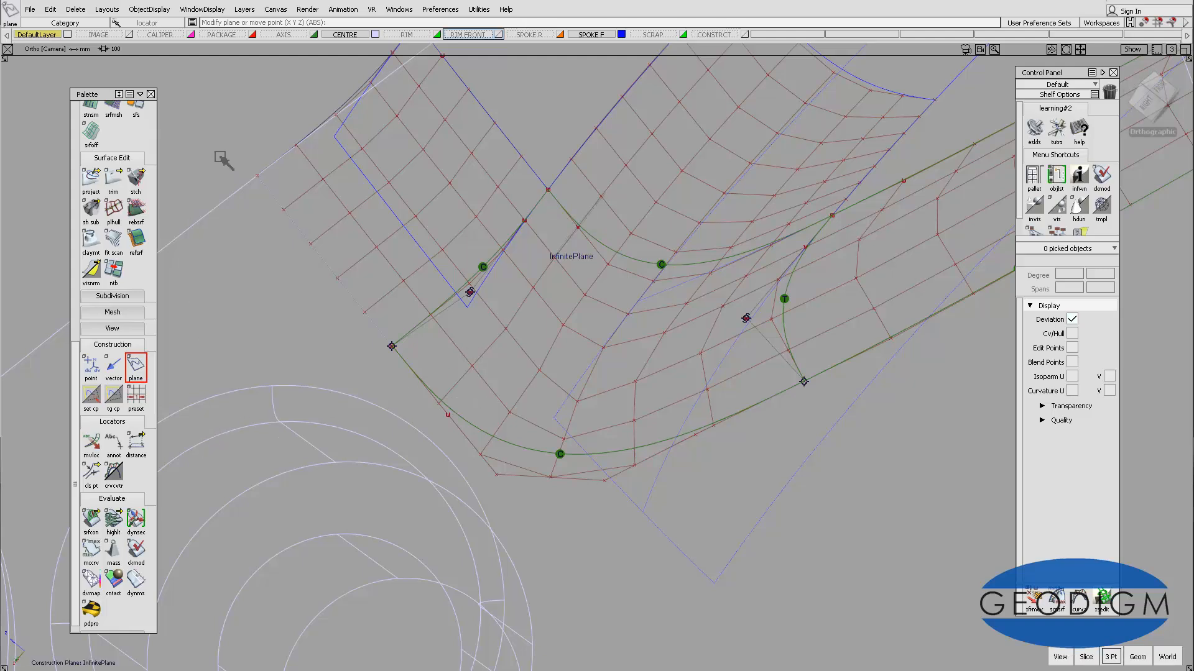
Turn on the grid display and switch to the Right view of the construction plane, framing the square surface's second row of CVs
{"action": "left_click", "coordinate": [205, 8]}
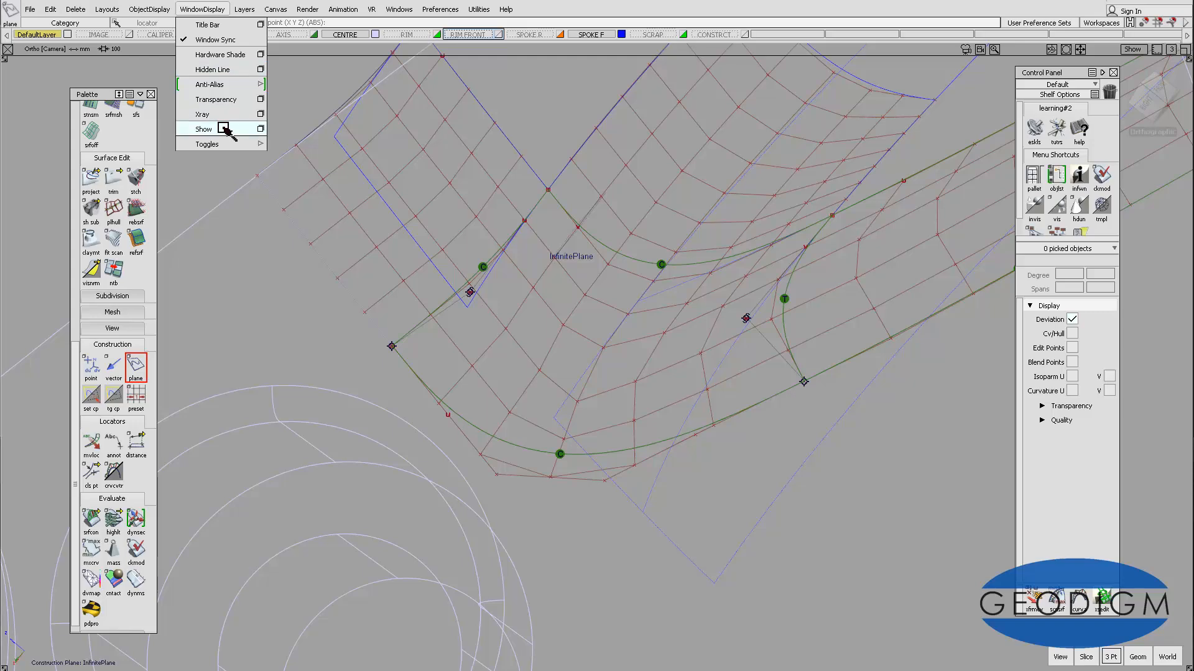
{"action": "mouse_move", "coordinate": [252, 143]}
{"action": "left_click", "coordinate": [301, 182]}
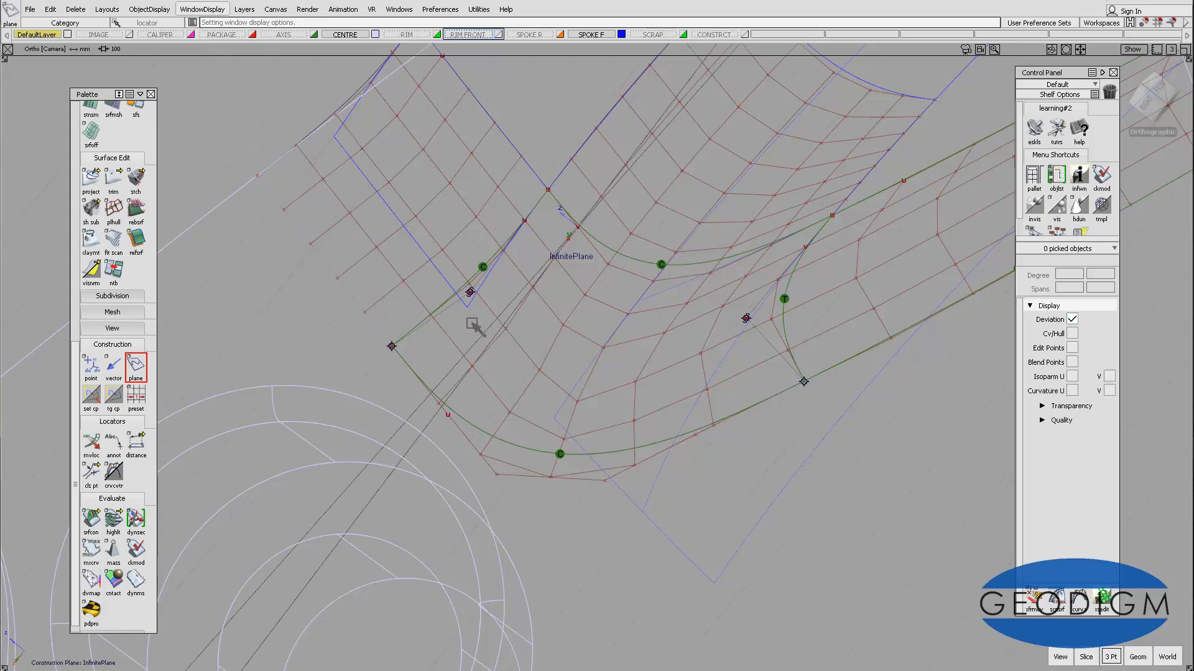
{"action": "left_click_drag", "start_coordinate": [495, 312], "coordinate": [540, 232], "text": "alt+shift"}
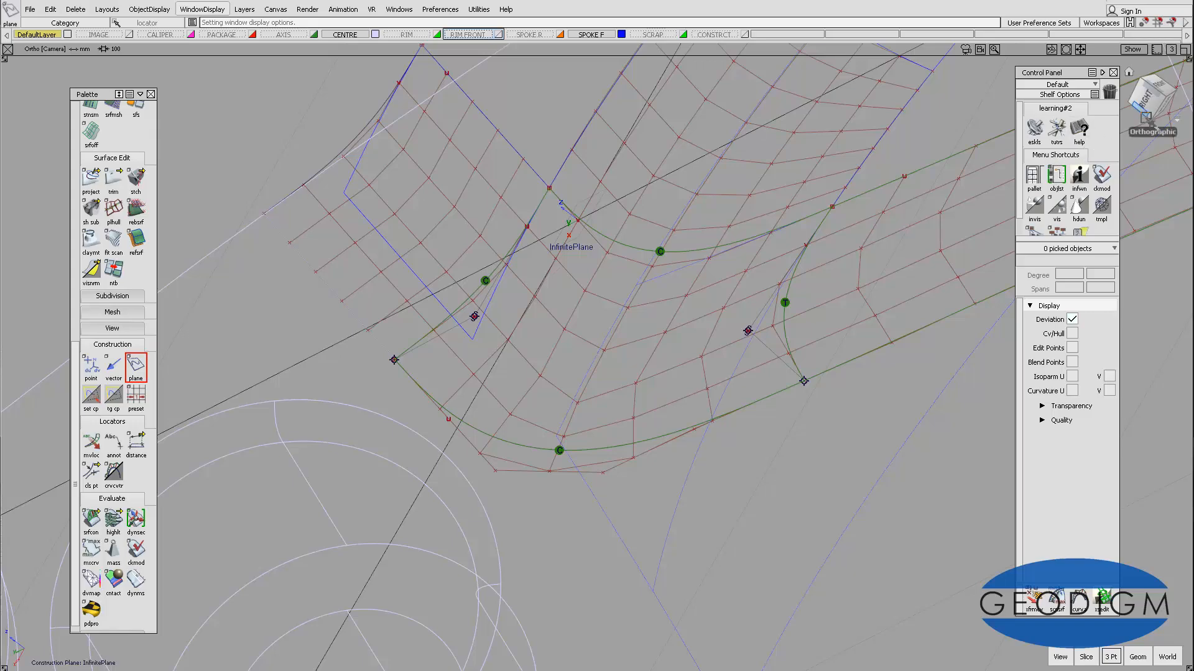
{"action": "left_click", "coordinate": [1147, 96]}
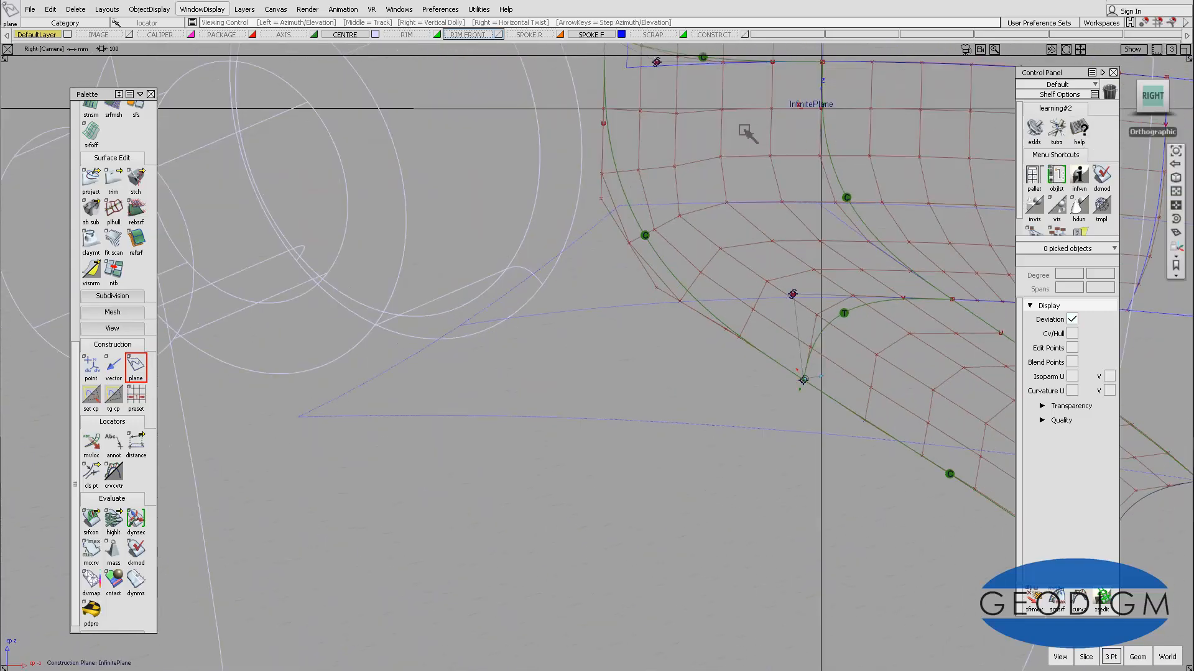
{"action": "middle_click_drag", "start_coordinate": [737, 143], "coordinate": [689, 347], "text": "alt+shift"}
{"action": "right_click_drag", "start_coordinate": [703, 333], "coordinate": [493, 323], "text": "alt+shift"}
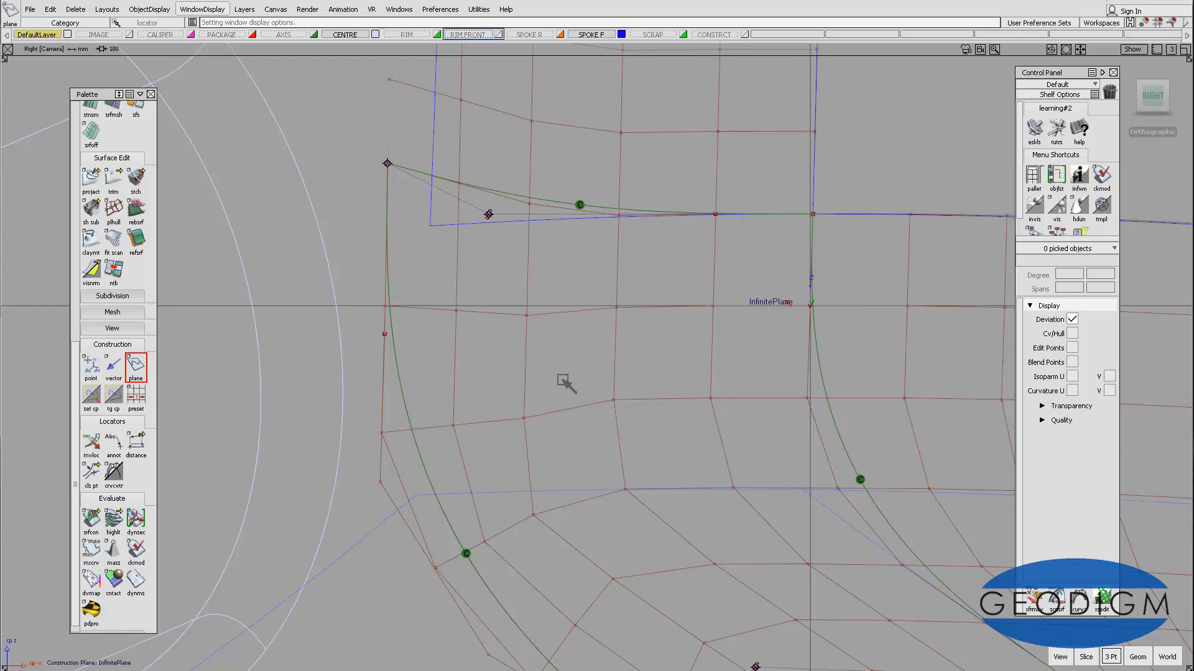
Try to planarize the square surface's second hull with a View based plane and the Adaptive project vector
{"action": "double_click", "coordinate": [115, 210]}
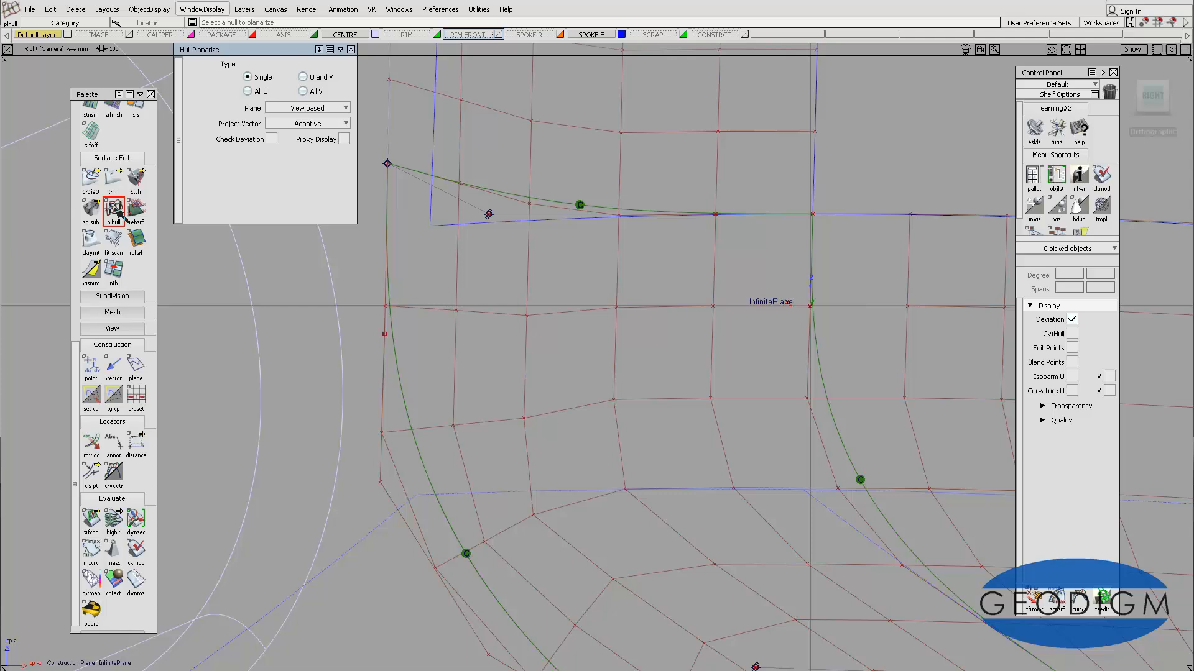
{"action": "left_click", "coordinate": [312, 123]}
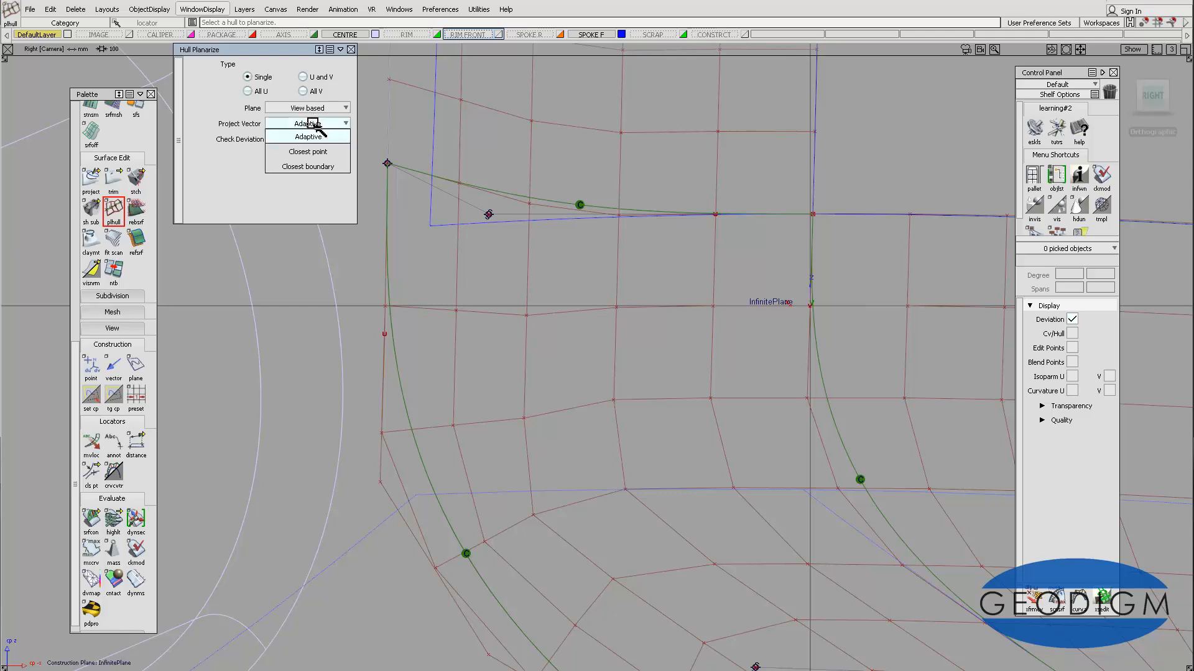
{"action": "left_click", "coordinate": [313, 166]}
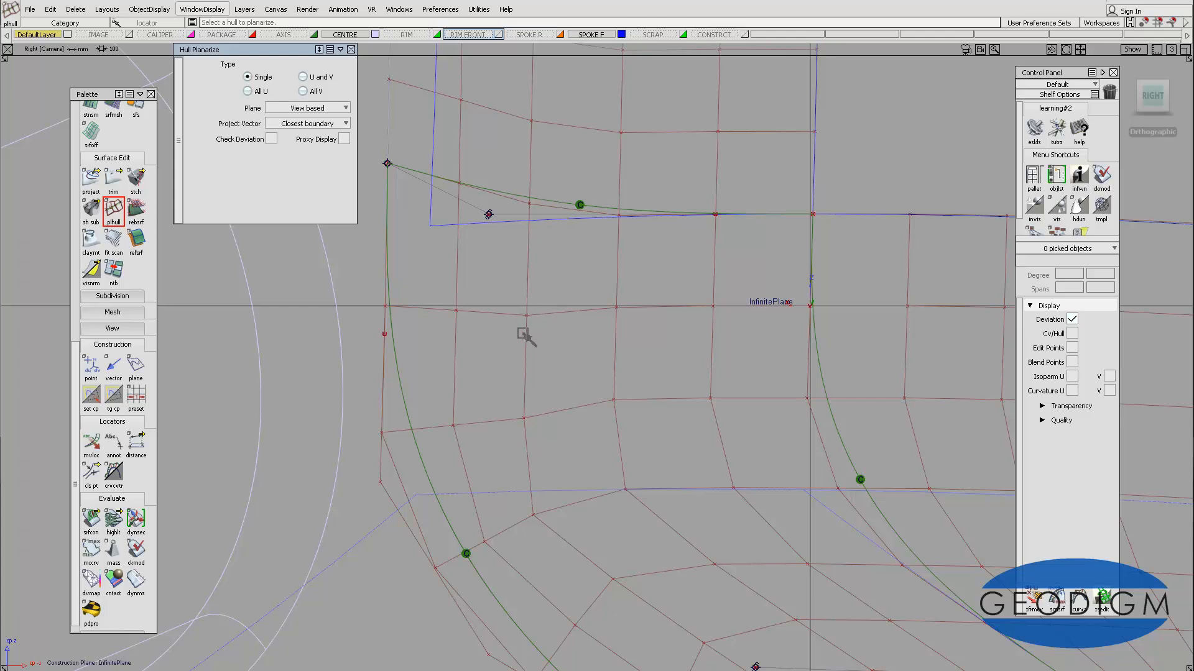
{"action": "left_click", "coordinate": [308, 123]}
{"action": "left_click", "coordinate": [307, 138]}
{"action": "left_click", "coordinate": [483, 315]}
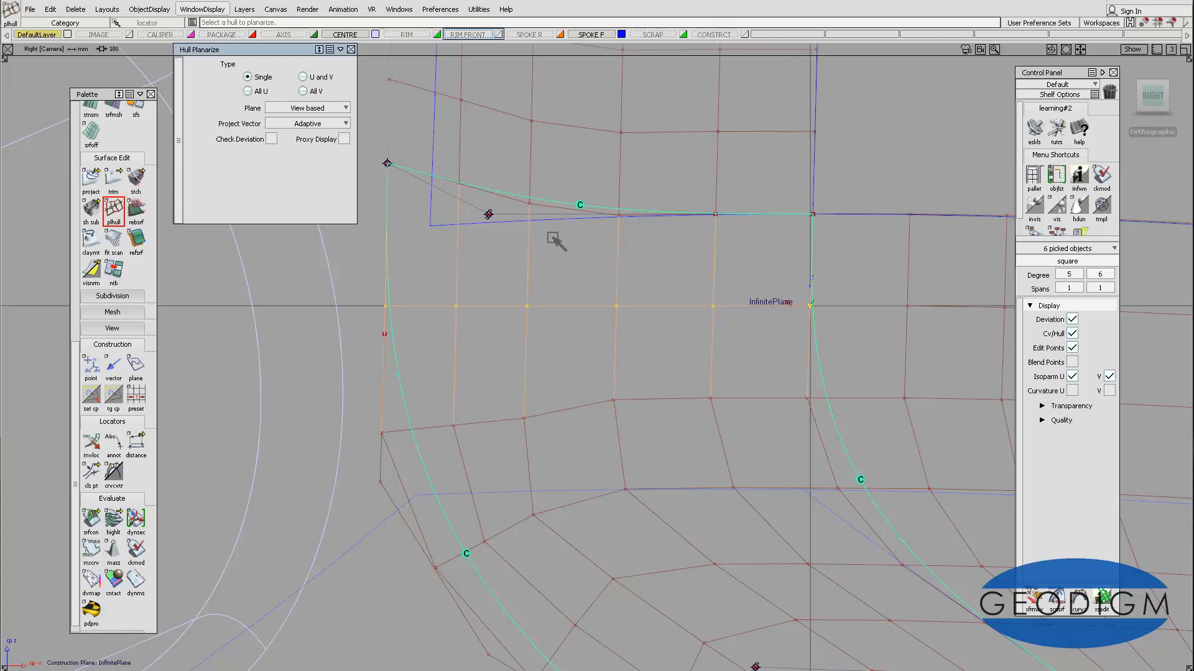
Planarize the square surface's second hull with the project vector set to Closest boundary
{"action": "left_click", "coordinate": [305, 122]}
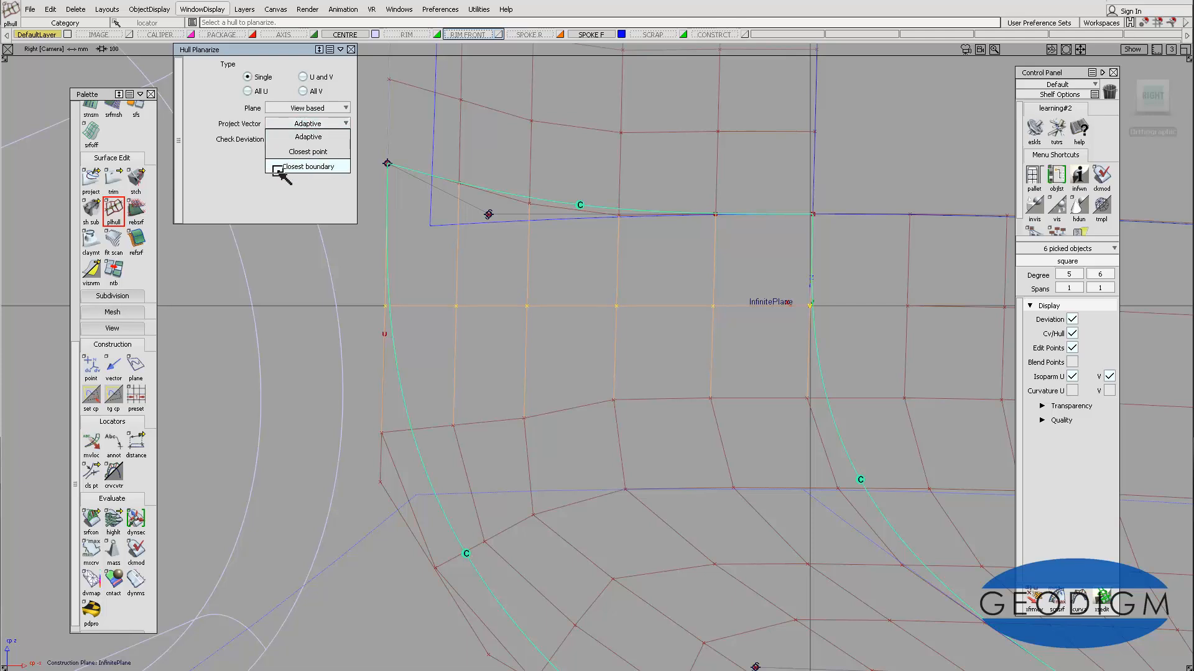
{"action": "left_click", "coordinate": [234, 180]}
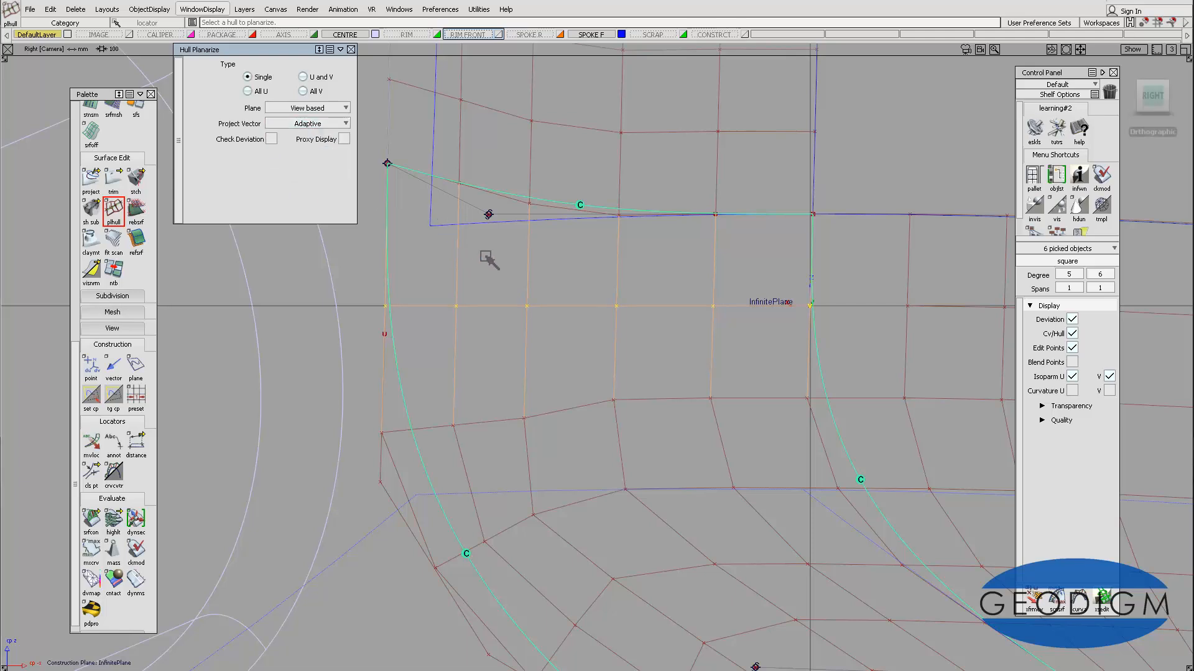
{"action": "left_click", "coordinate": [310, 124]}
{"action": "left_click", "coordinate": [309, 166]}
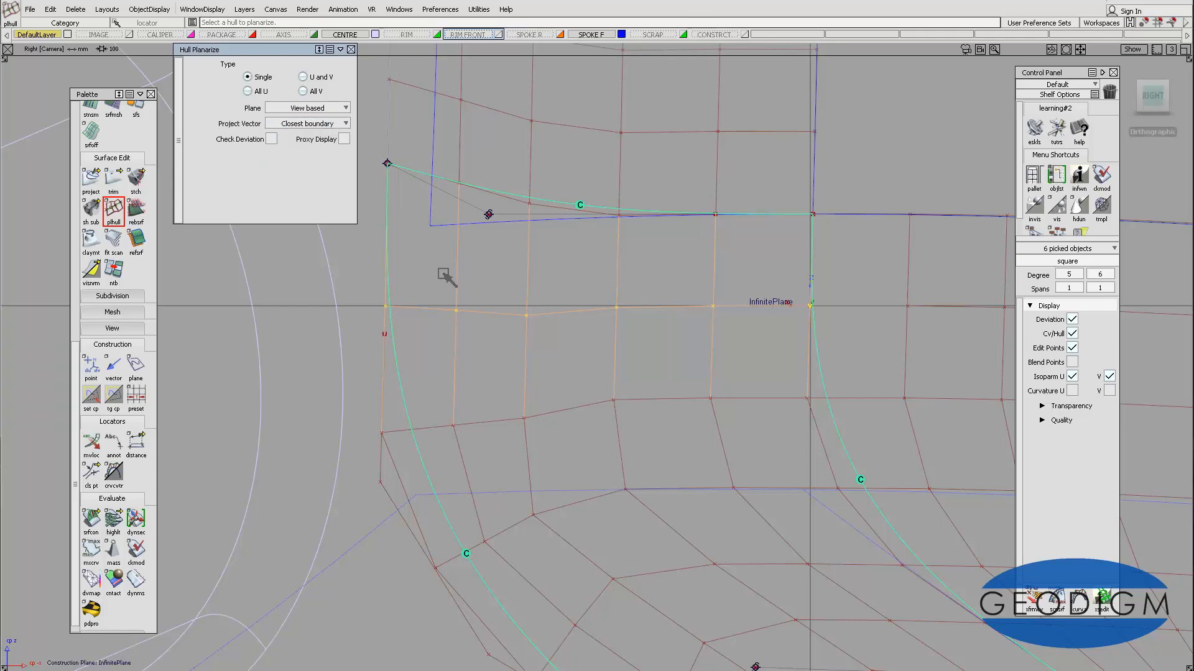
{"action": "left_click", "coordinate": [498, 313]}
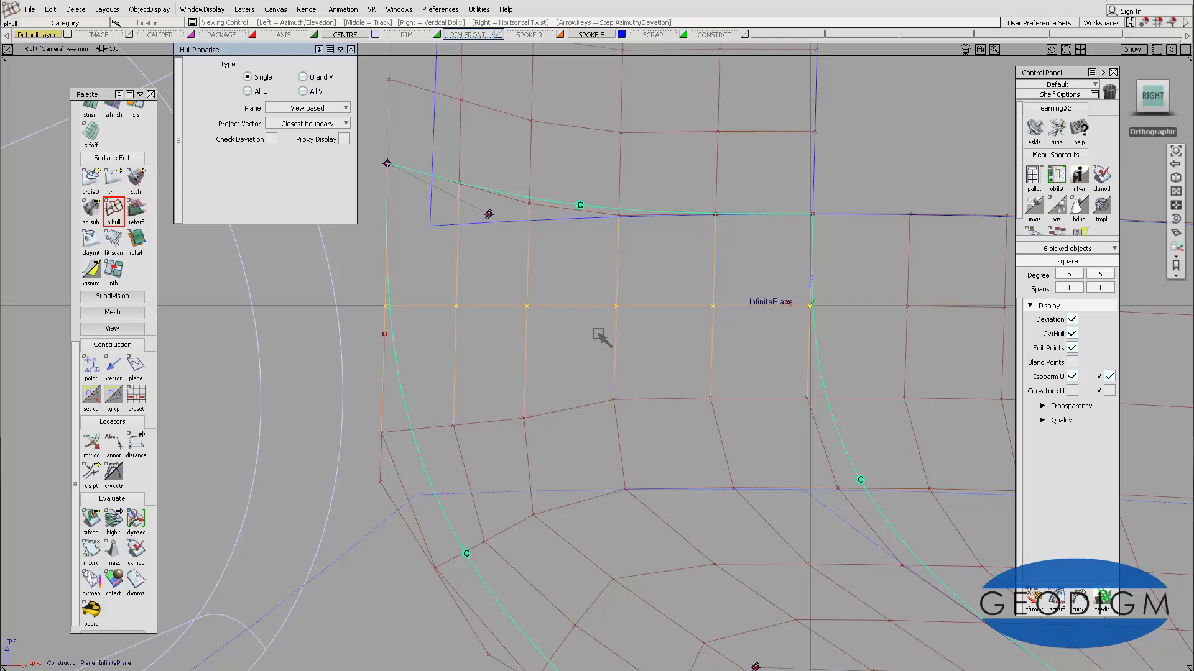
Set a 3 Pt construction plane through the square surface's third hull, picking two adjacent CVs at one end and the CV at the opposite end
{"action": "right_click_drag", "start_coordinate": [597, 333], "coordinate": [593, 328], "text": "alt+shift"}
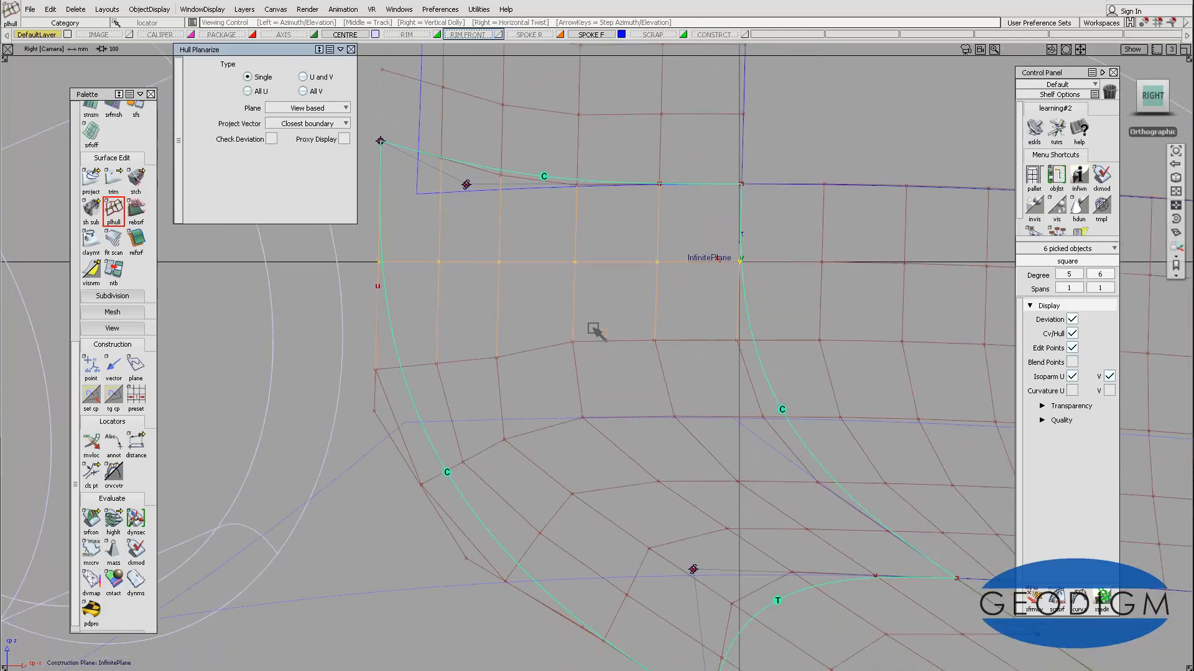
{"action": "double_click", "coordinate": [135, 366]}
{"action": "left_click", "coordinate": [587, 403]}
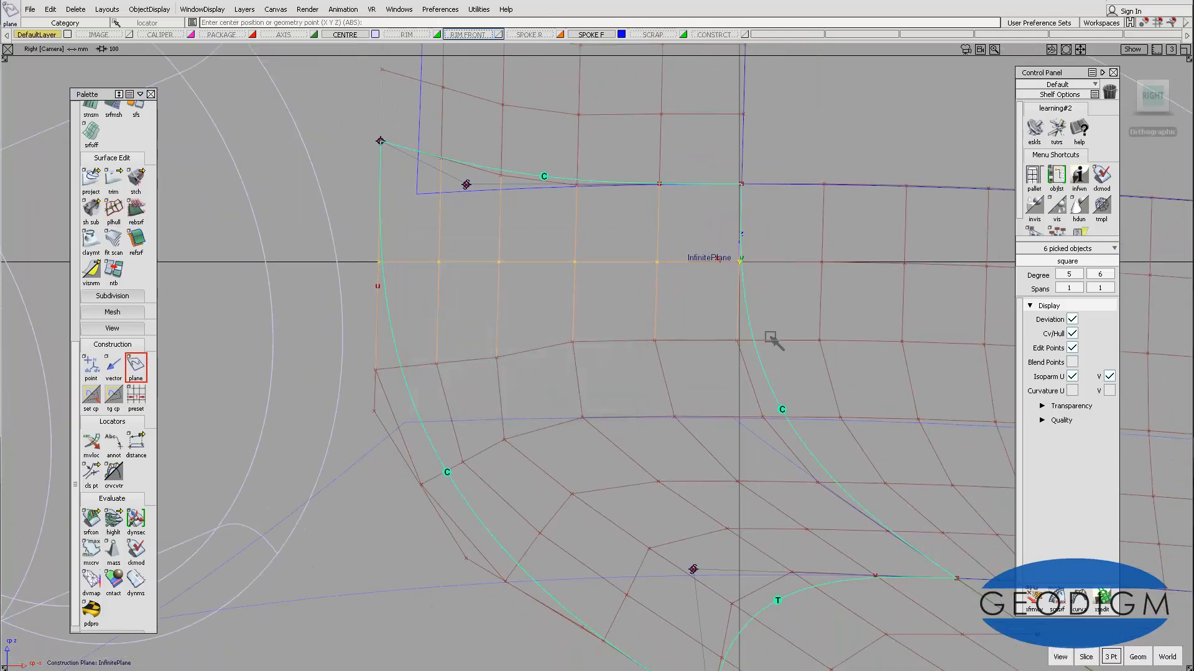
{"action": "left_click", "coordinate": [724, 343]}
{"action": "left_click", "coordinate": [658, 336]}
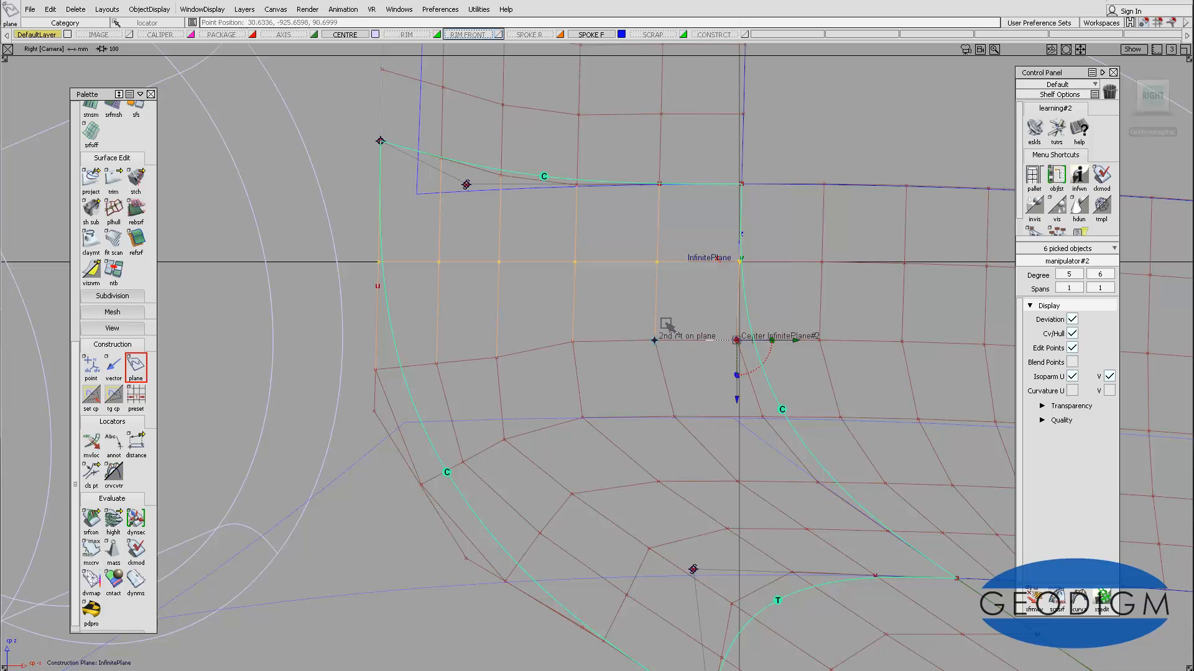
{"action": "left_click", "coordinate": [370, 353]}
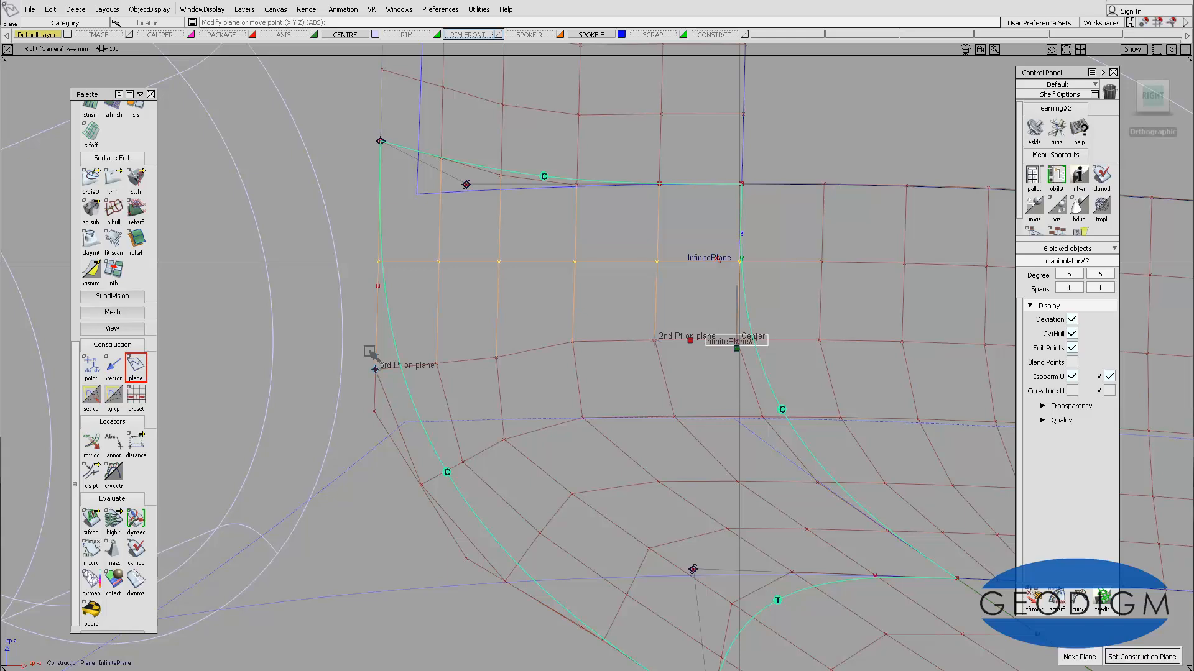
{"action": "left_click", "coordinate": [370, 353]}
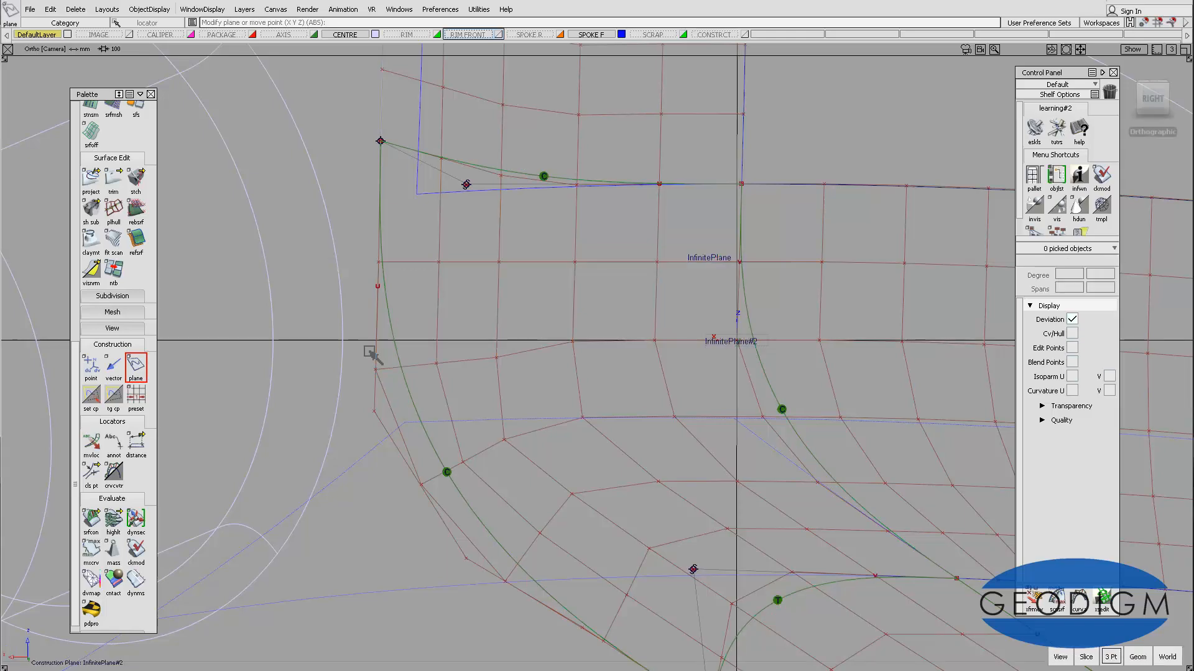
Planarize the square surface's third hull in the new plane's Right view, using the Closest boundary project vector
{"action": "left_click", "coordinate": [1152, 100]}
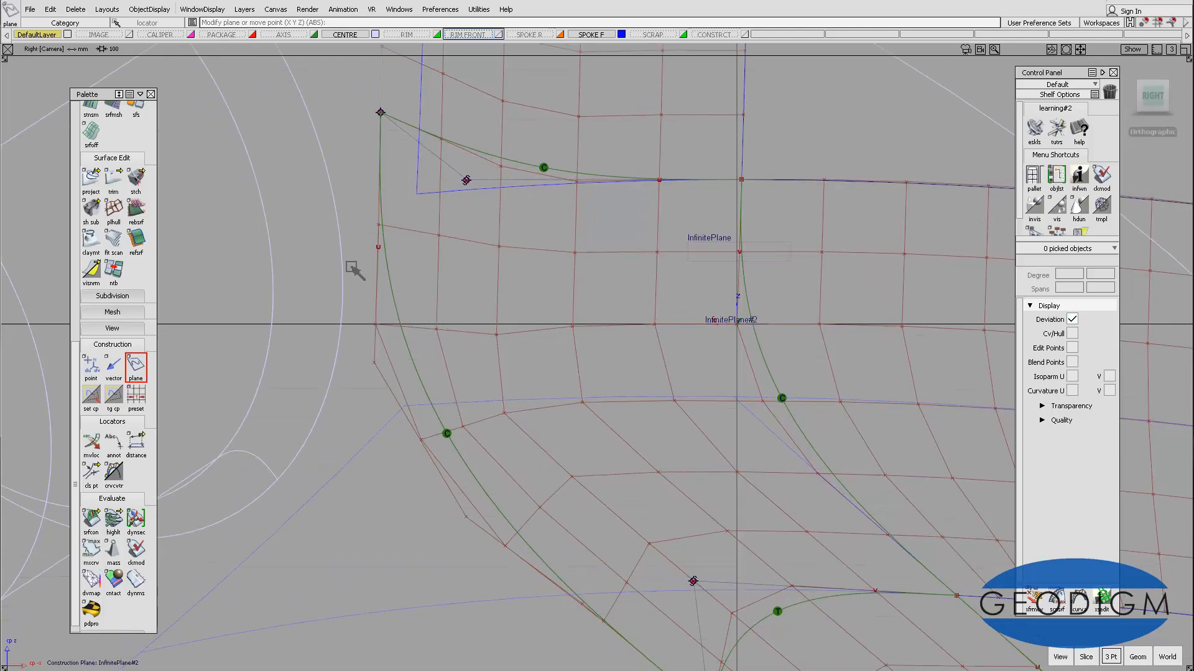
{"action": "double_click", "coordinate": [114, 210]}
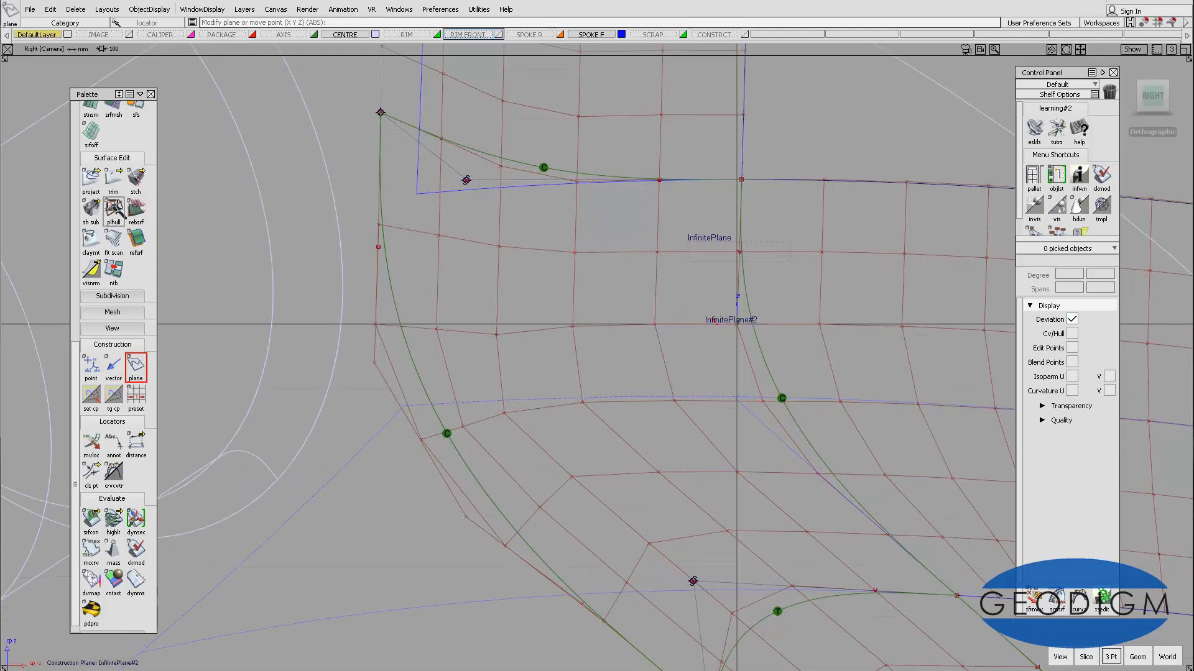
{"action": "left_click", "coordinate": [533, 336]}
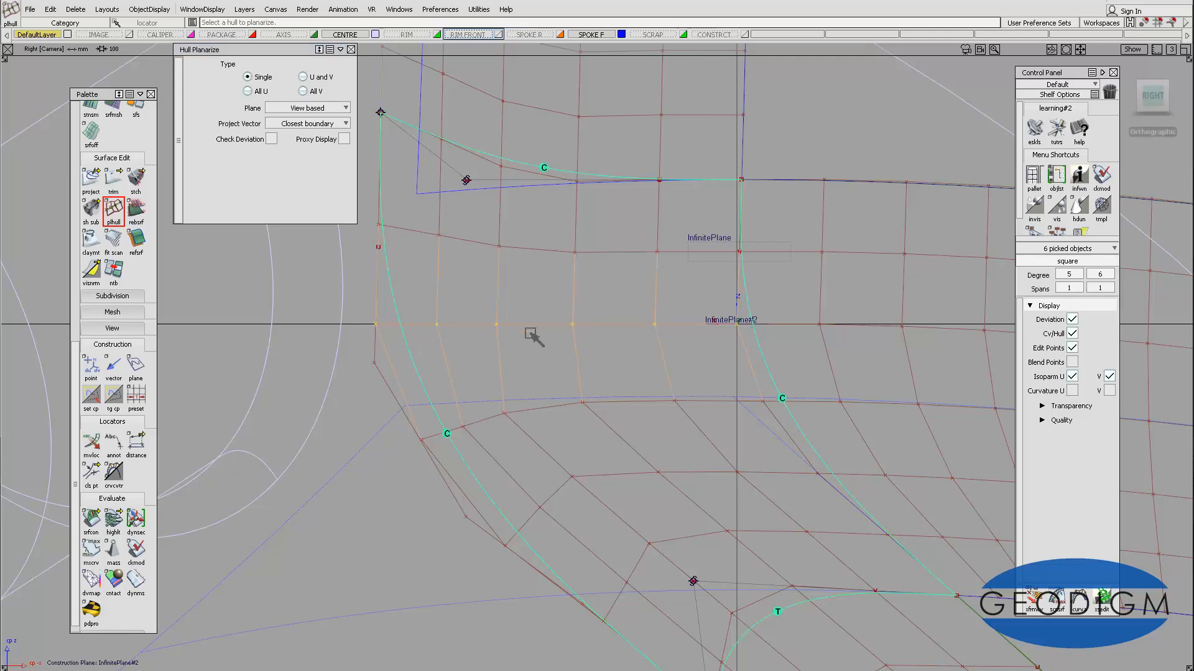
Set a 3 Pt construction plane through three CVs of the square surface's fourth hull, two adjacent and one at the far end
{"action": "left_click", "coordinate": [135, 366]}
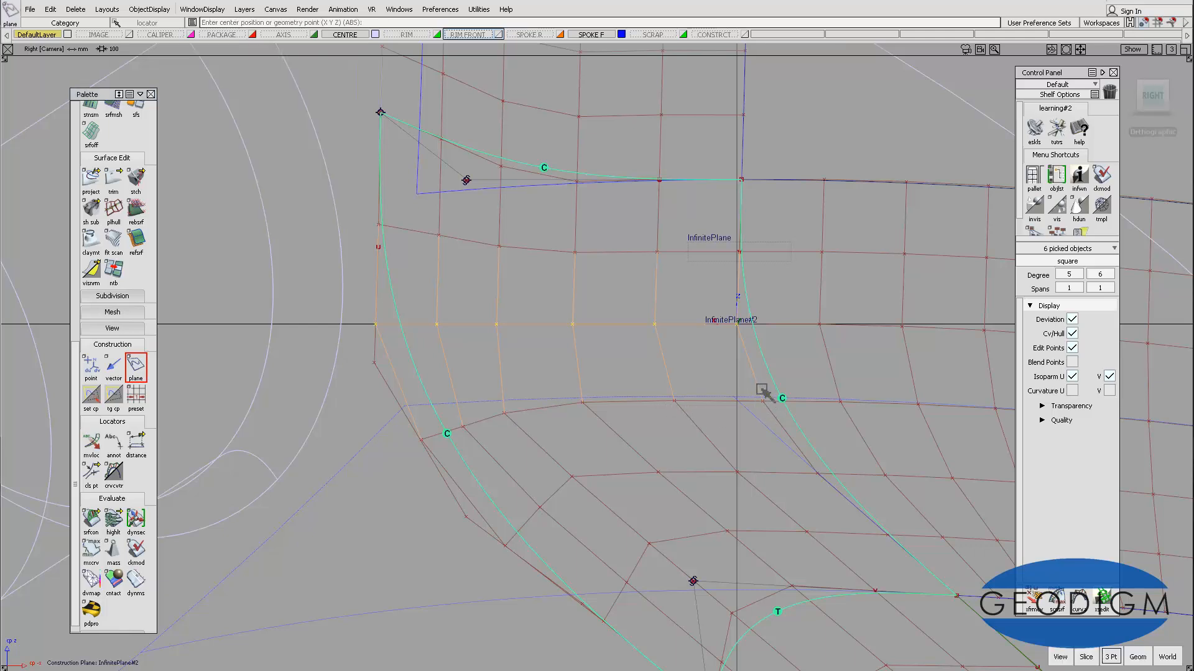
{"action": "left_click", "coordinate": [764, 399]}
{"action": "left_click", "coordinate": [674, 400]}
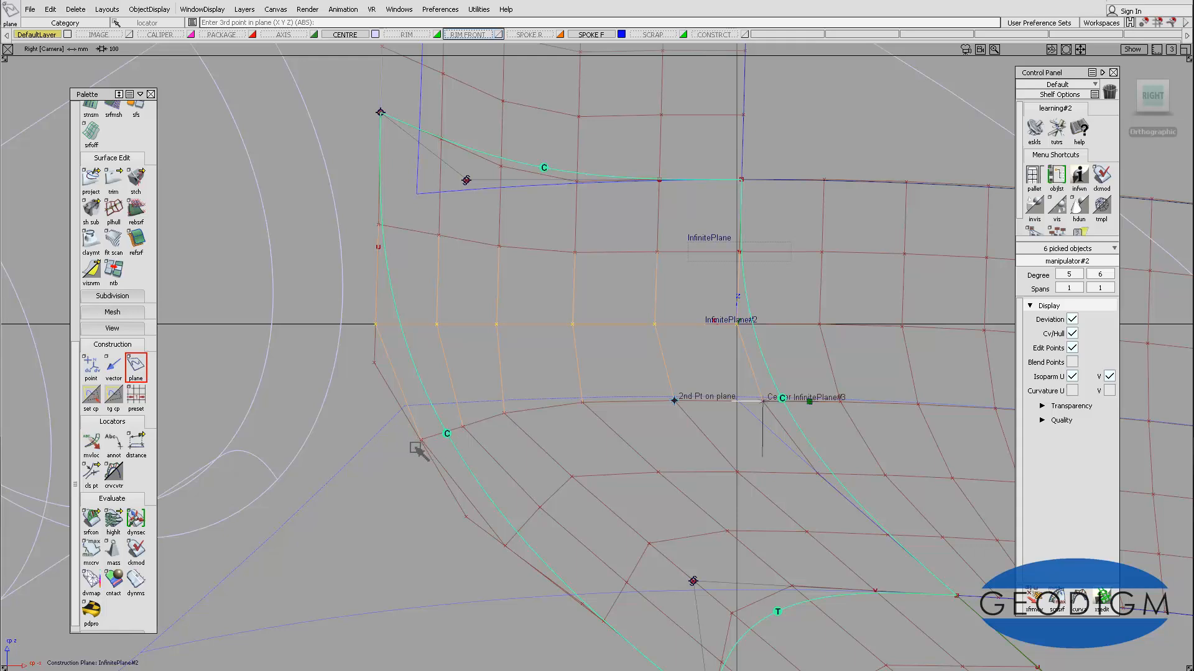
{"action": "left_click", "coordinate": [628, 427]}
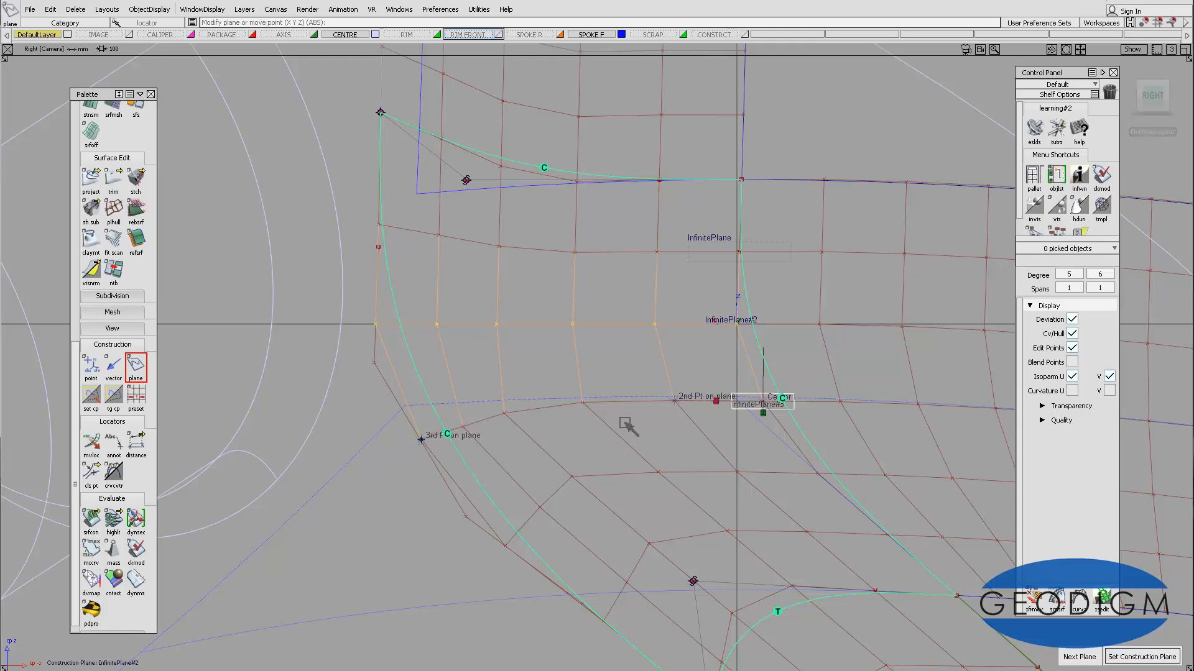
Planarize the square surface's fourth hull from the Right view of its construction plane, using Closest boundary projection
{"action": "left_click", "coordinate": [1153, 100]}
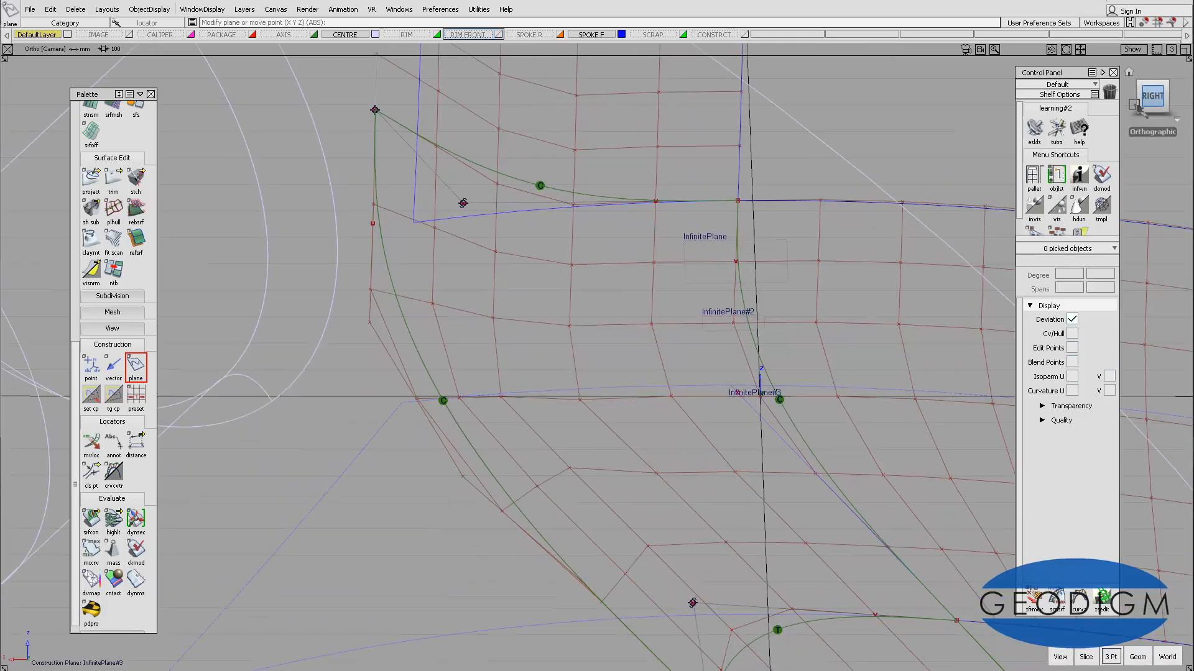
{"action": "double_click", "coordinate": [114, 211]}
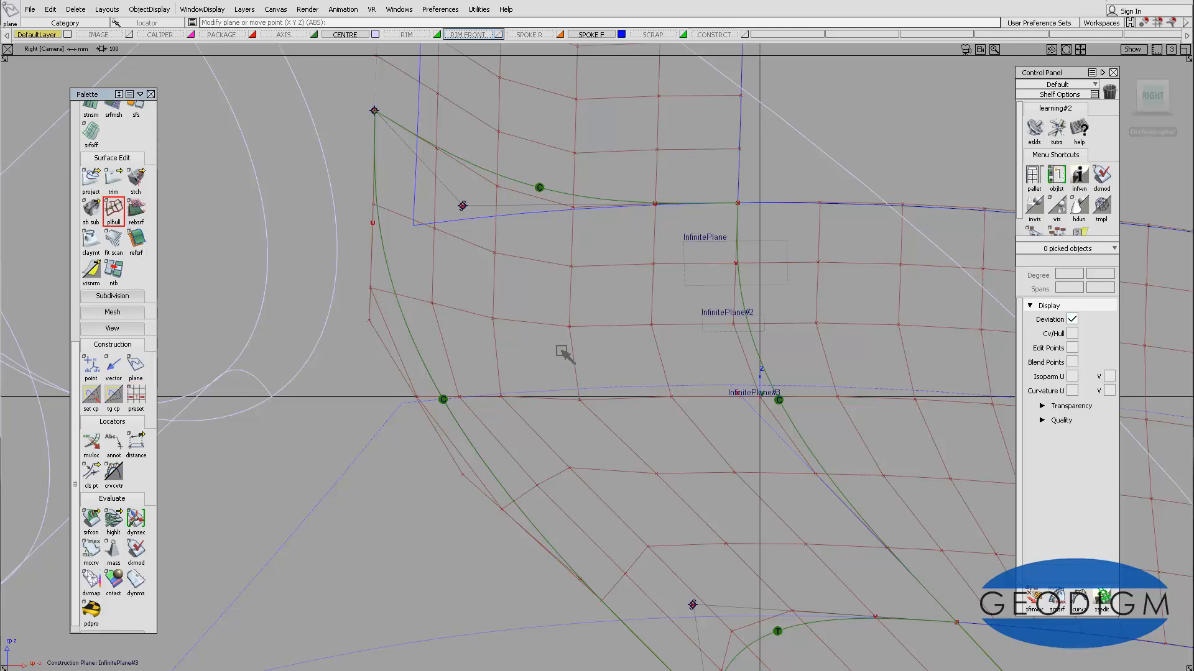
{"action": "left_click", "coordinate": [623, 401]}
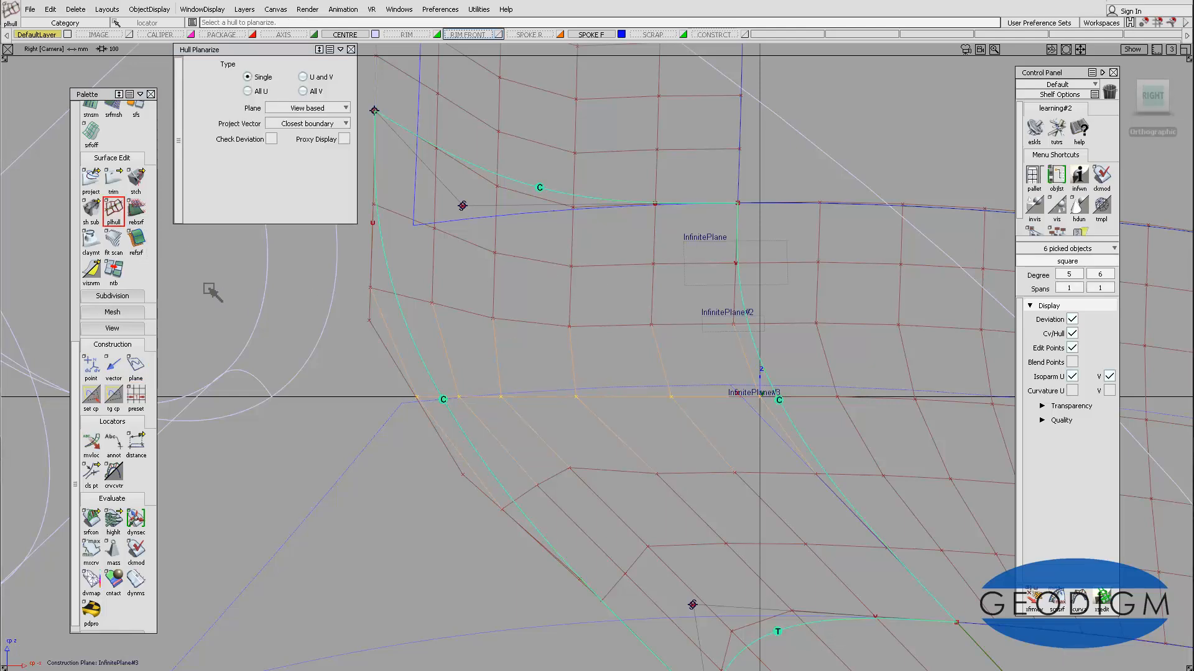
Set a 3 Pt construction plane through the square surface's fifth hull, using its two CVs nearest one end and the CV at the other
{"action": "left_click", "coordinate": [141, 372]}
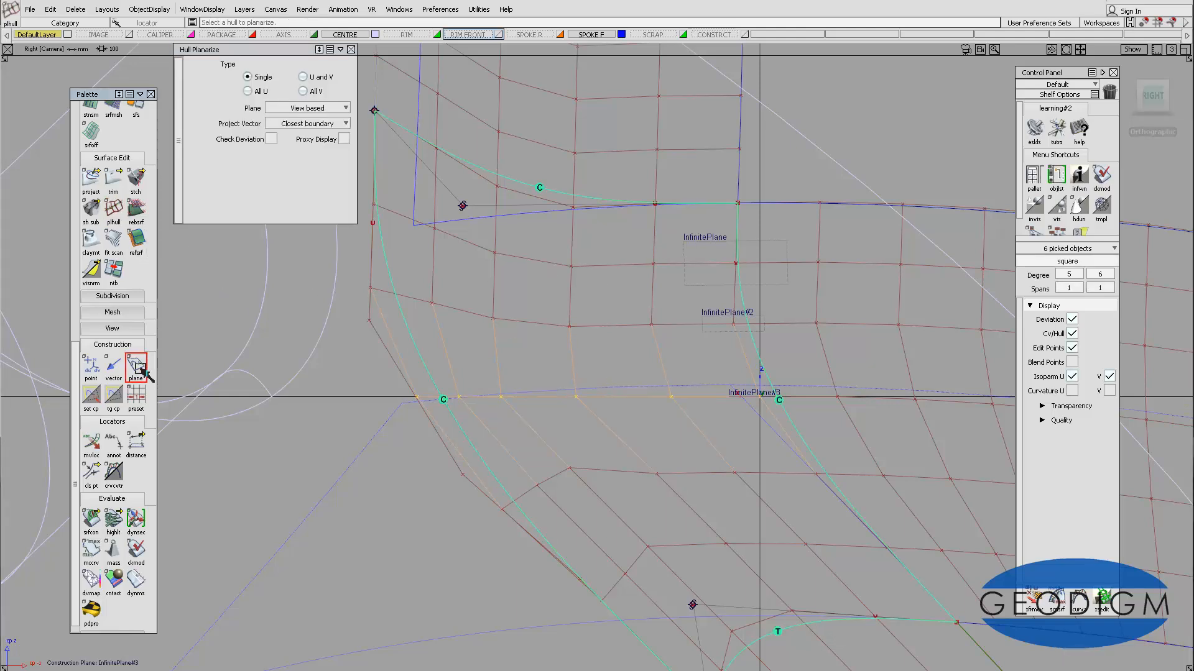
{"action": "left_click", "coordinate": [814, 482]}
{"action": "left_click", "coordinate": [741, 464]}
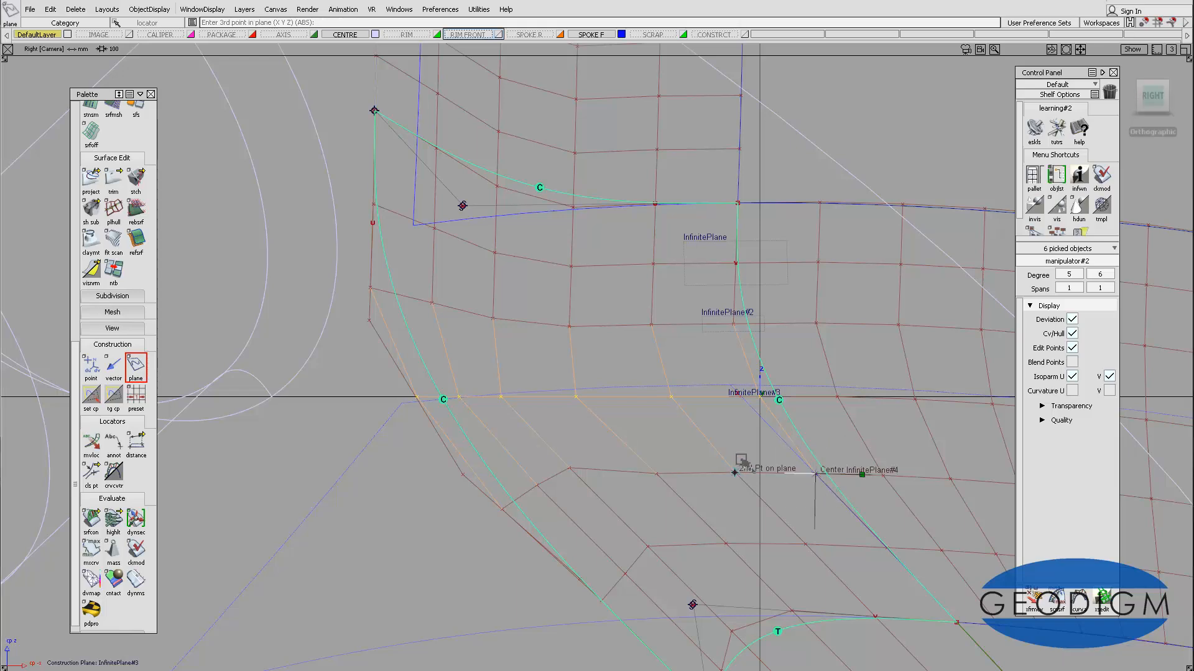
{"action": "left_click", "coordinate": [497, 520]}
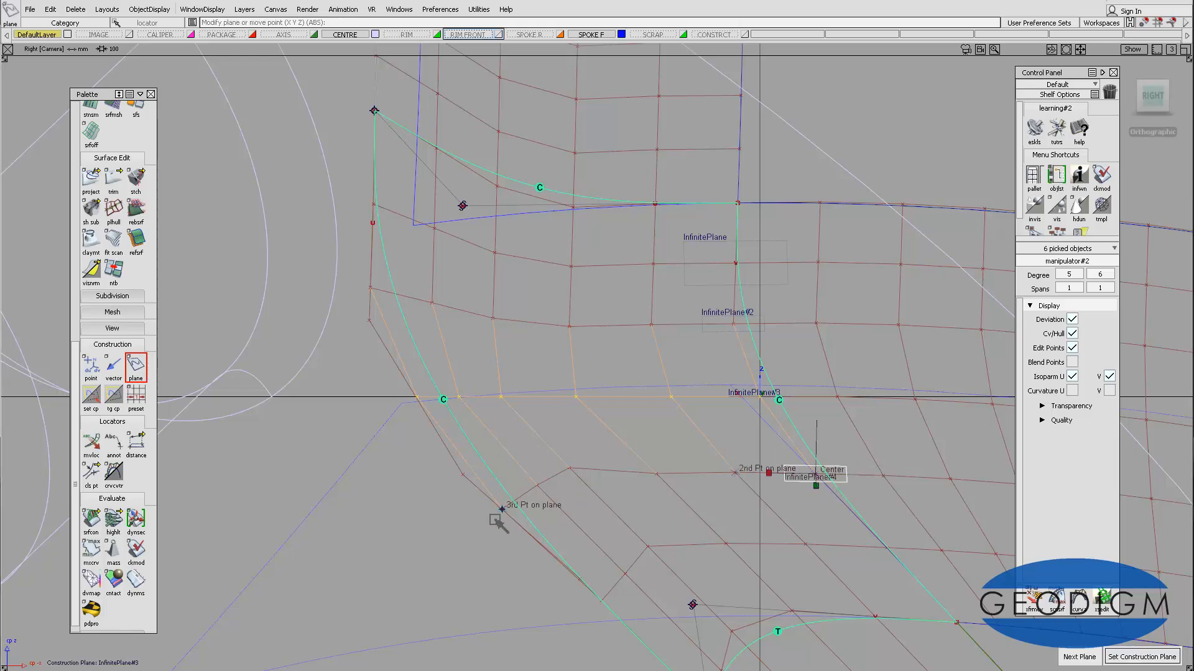
{"action": "key", "text": "space"}
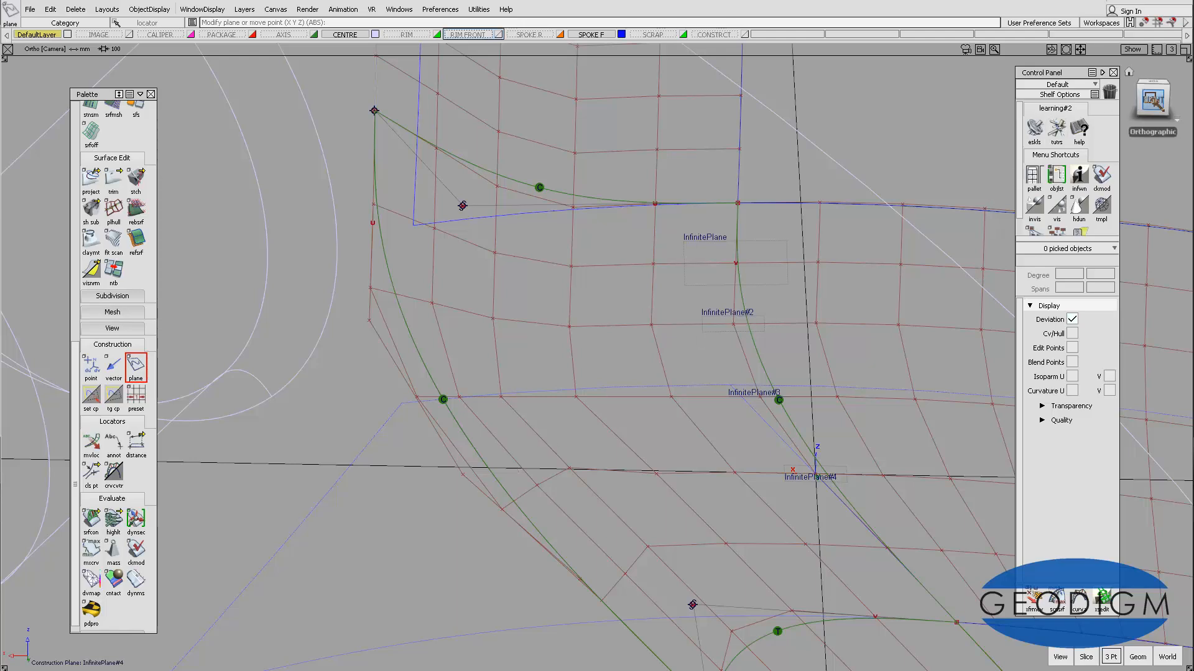
Planarize the square surface's fifth hull in the Right view of its own plane, with Closest boundary as the project vector
{"action": "left_click", "coordinate": [1152, 99]}
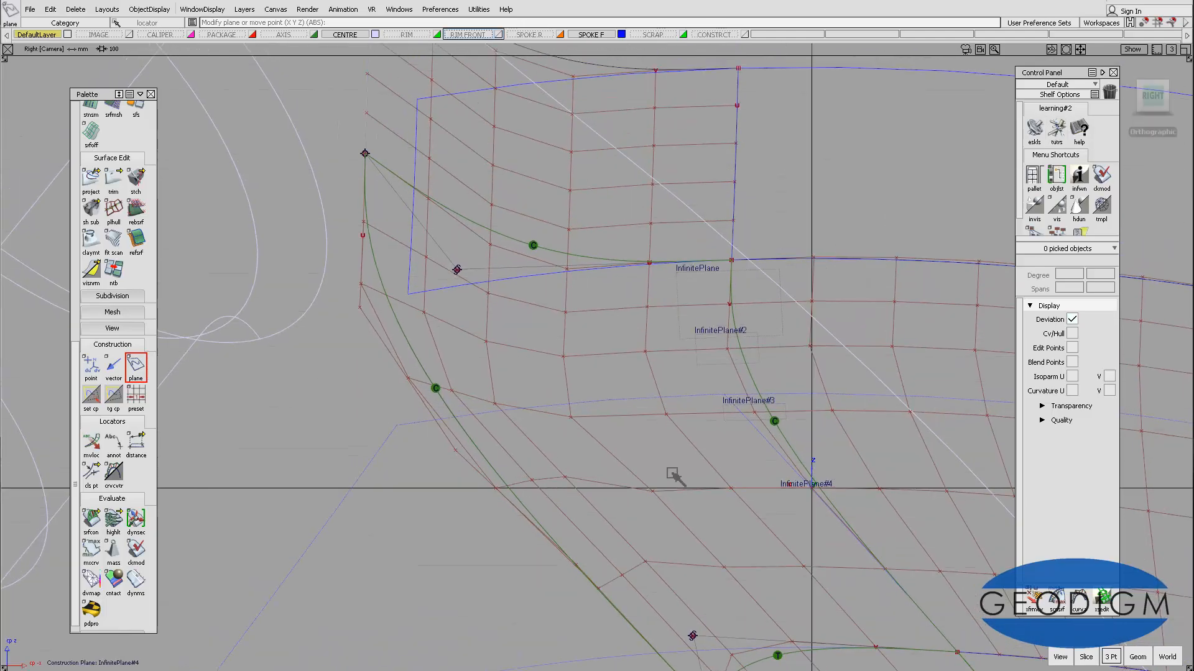
{"action": "middle_click_drag", "start_coordinate": [695, 450], "coordinate": [639, 375], "text": "alt+shift"}
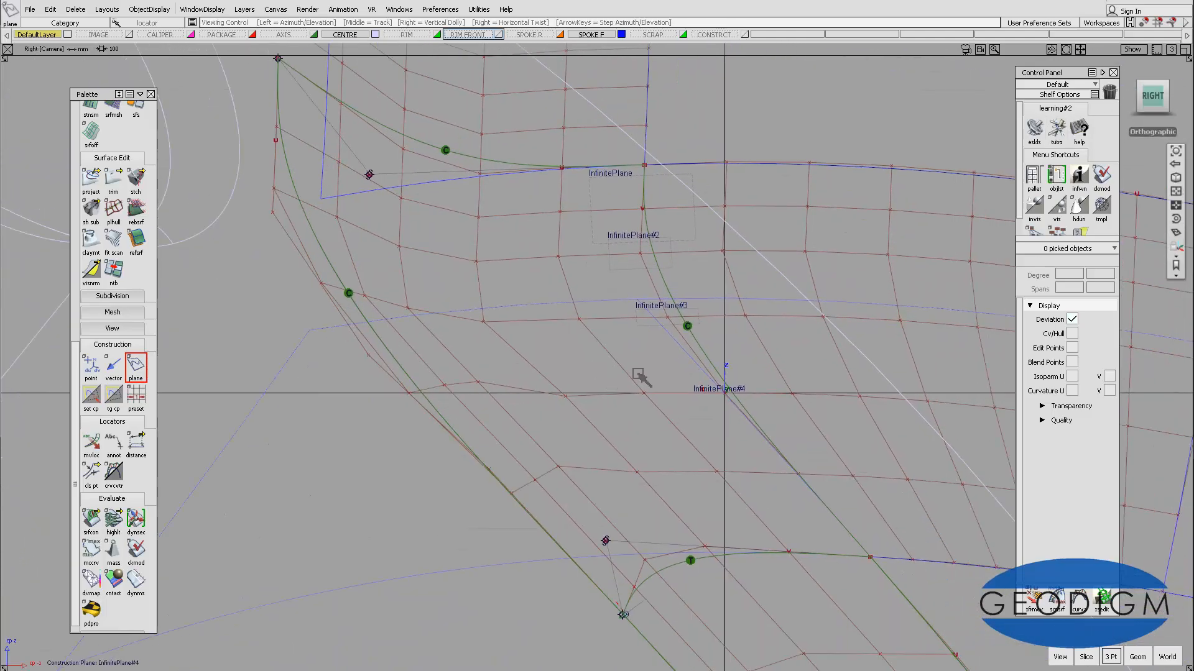
{"action": "left_click", "coordinate": [114, 210]}
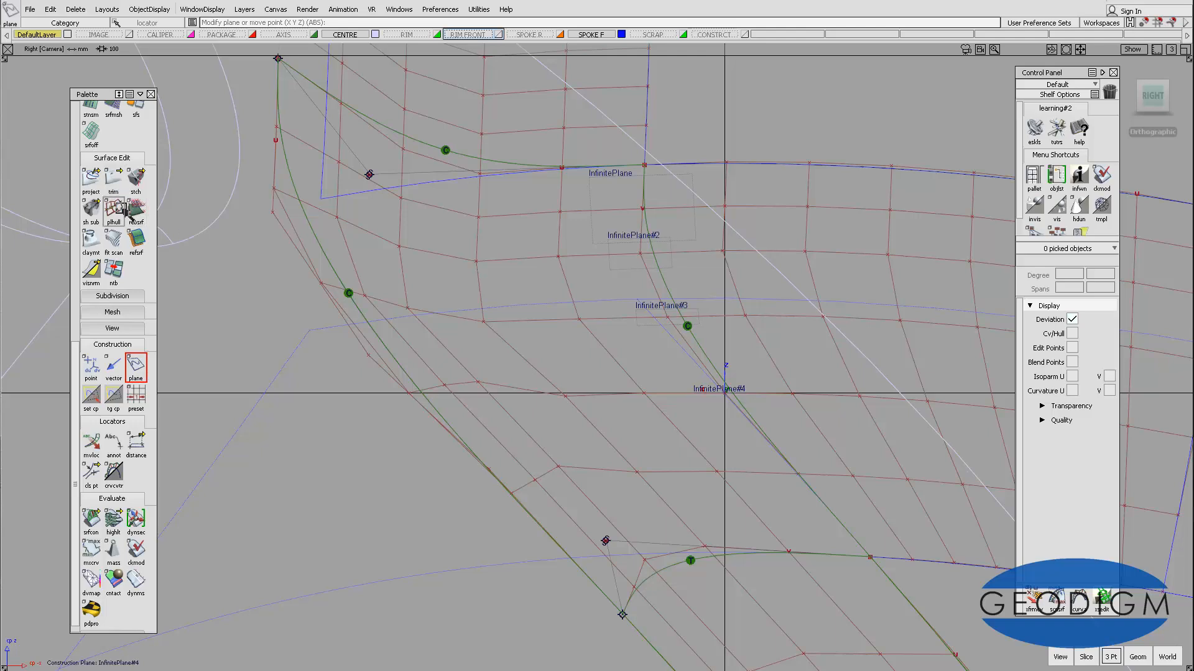
{"action": "left_click", "coordinate": [523, 390]}
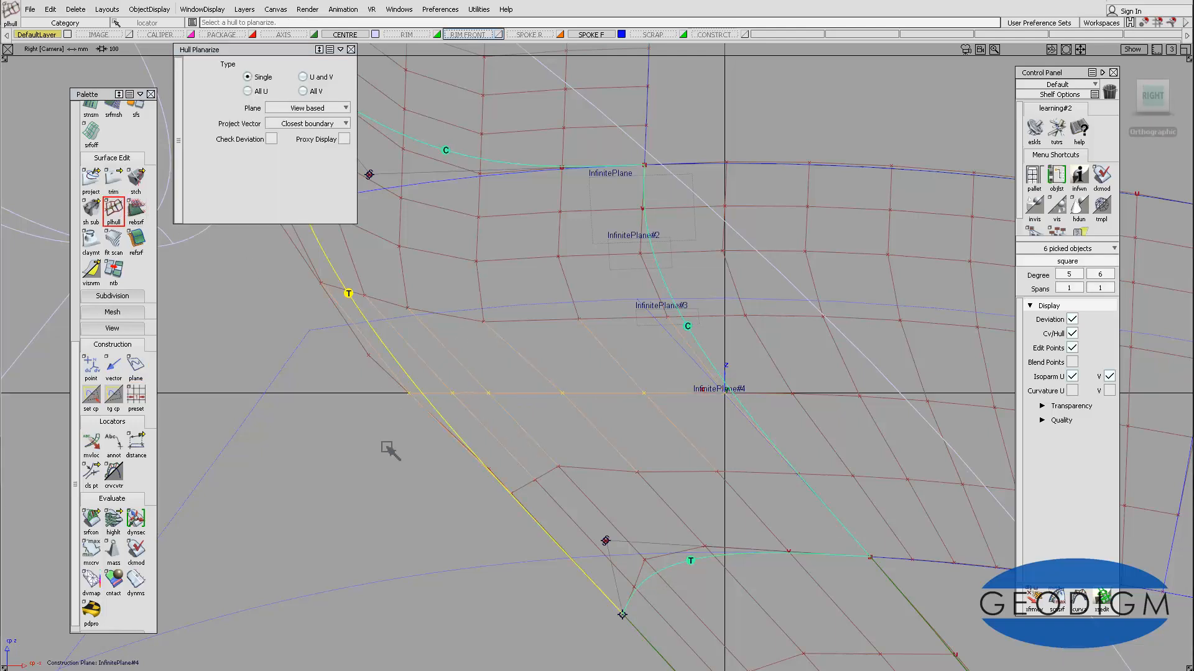
Set a 3 Pt construction plane through the square surface's sixth hull, using two adjacent CVs at one end and the one at the other
{"action": "left_click", "coordinate": [135, 366]}
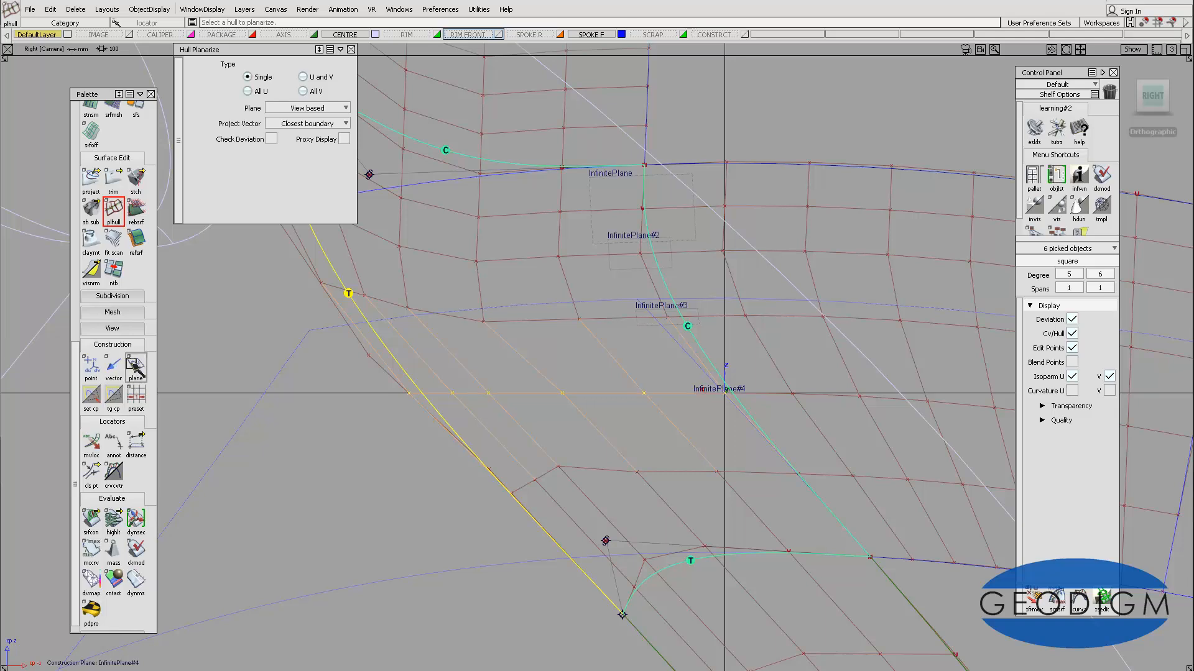
{"action": "left_click", "coordinate": [797, 474]}
{"action": "left_click", "coordinate": [715, 472]}
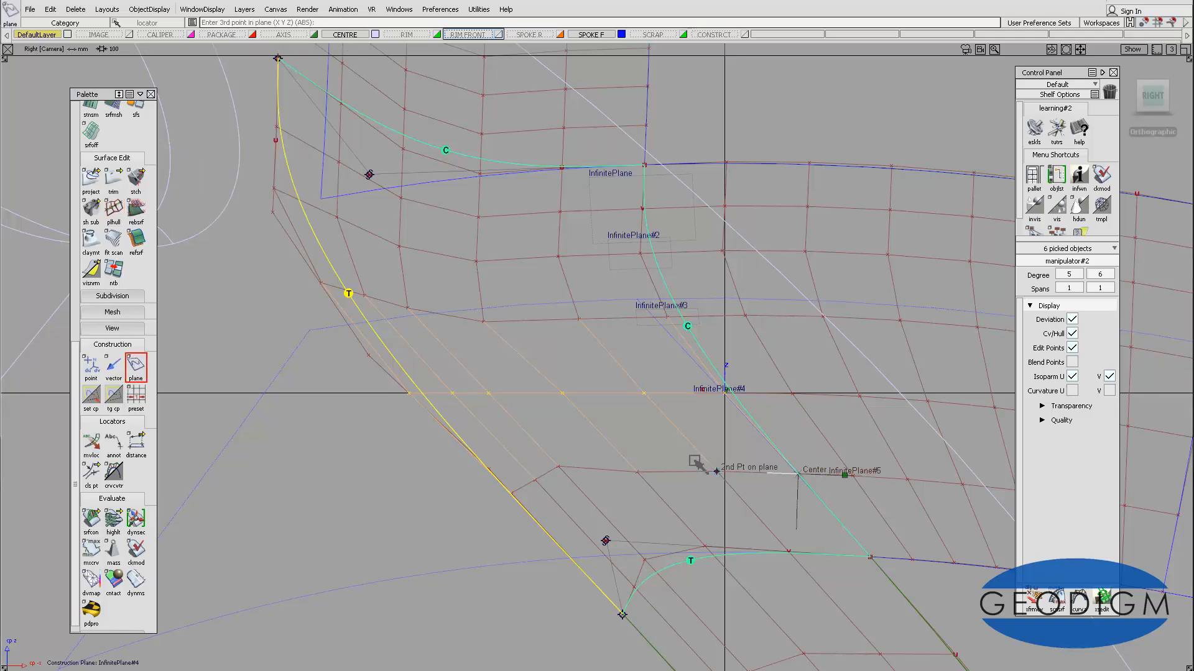
{"action": "left_click", "coordinate": [496, 504]}
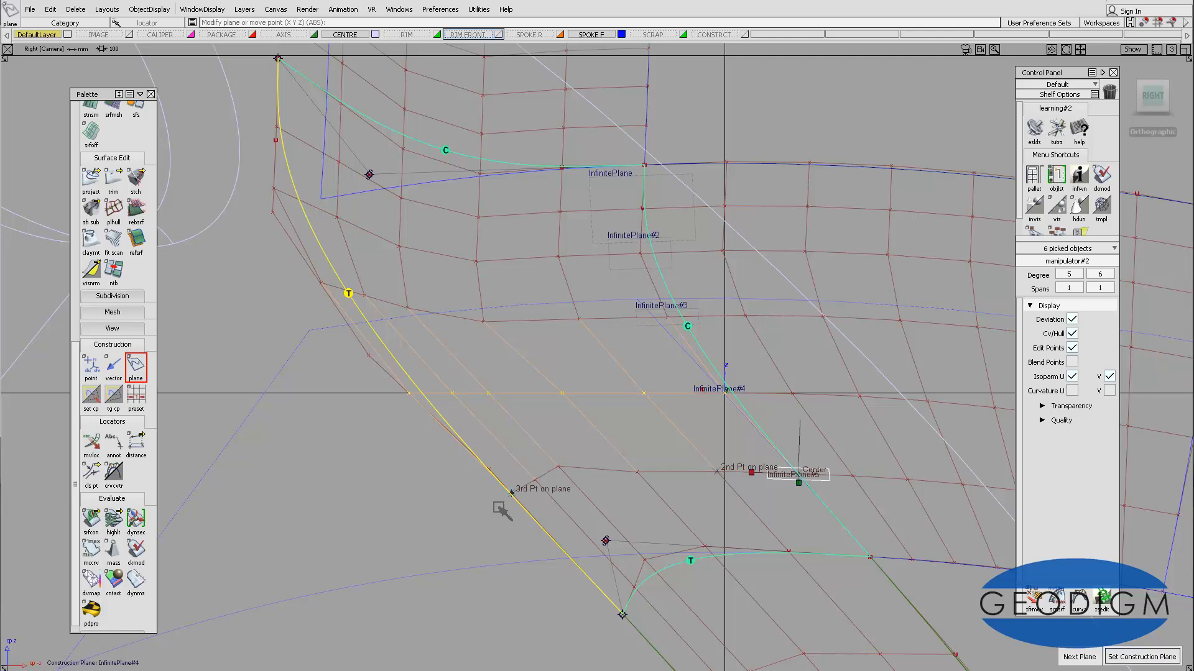
{"action": "key", "text": "space"}
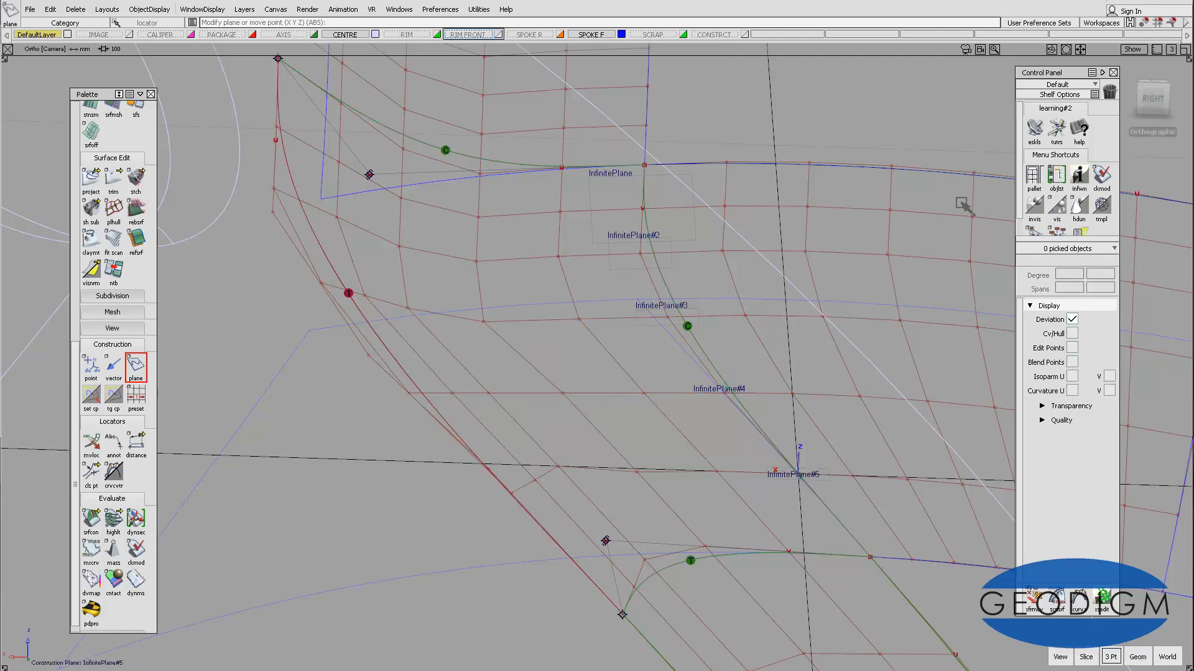
Planarize the square surface's sixth hull from the Right view of its construction plane, using Closest boundary projection
{"action": "left_click", "coordinate": [1152, 98]}
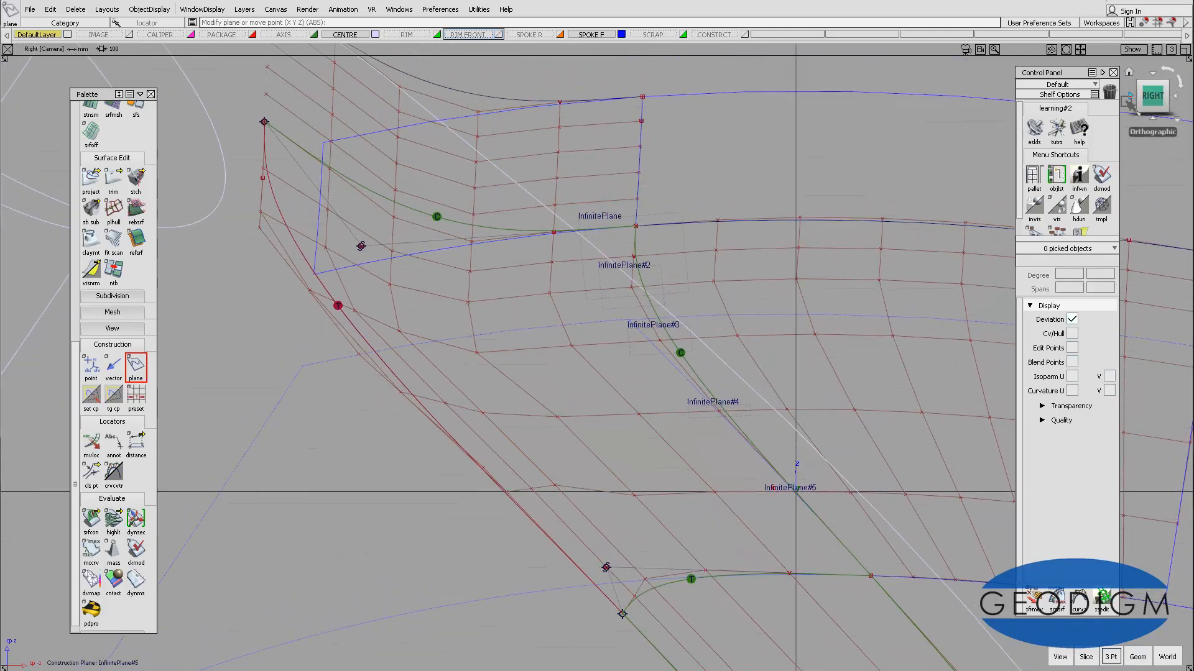
{"action": "left_click", "coordinate": [113, 211]}
{"action": "left_click", "coordinate": [586, 492]}
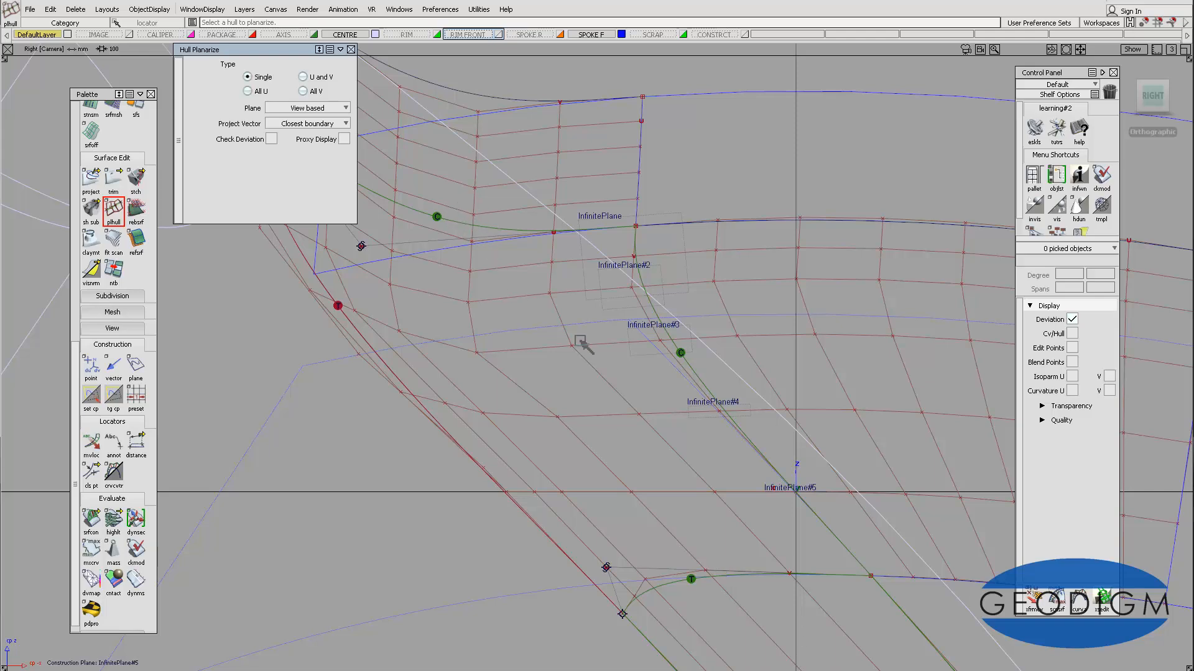
{"action": "left_click", "coordinate": [351, 50]}
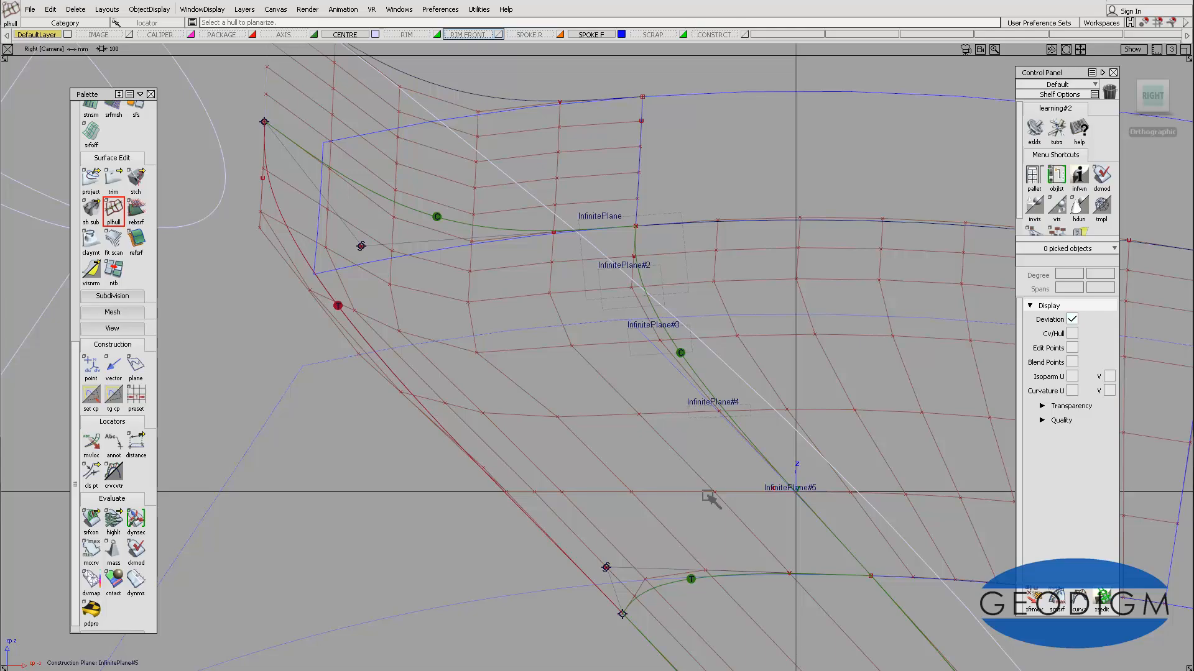
Hide the grid so that only the surface hulls and construction planes remain in the view
{"action": "left_click_drag", "start_coordinate": [568, 482], "coordinate": [640, 413], "text": "alt+shift"}
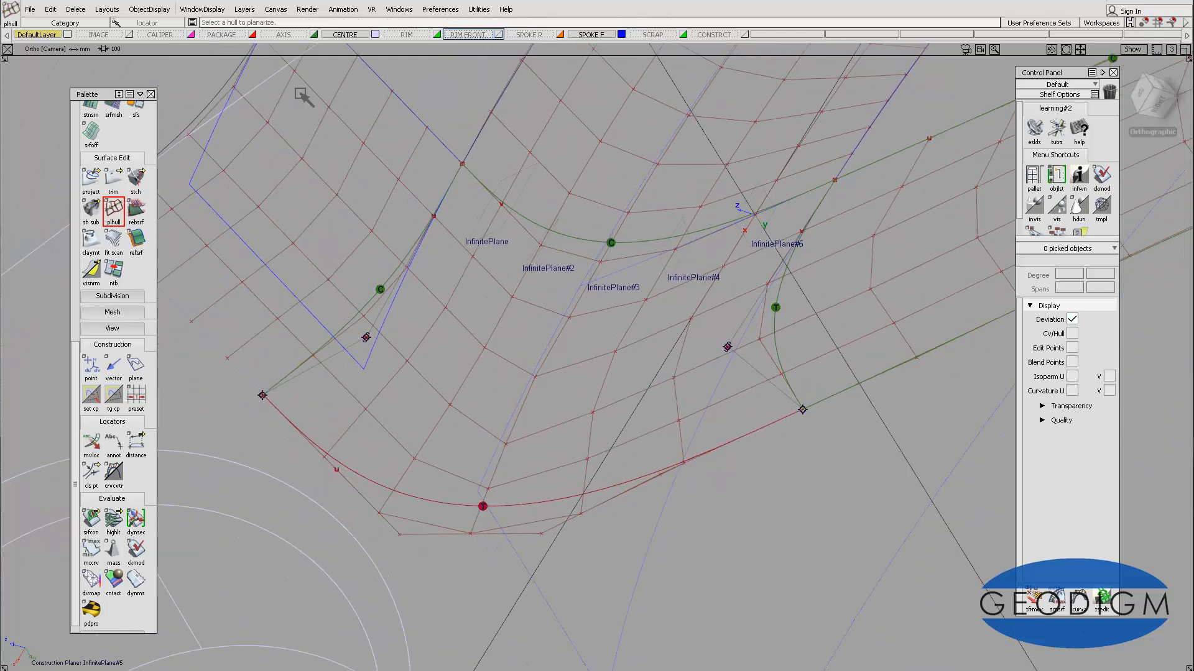
{"action": "left_click", "coordinate": [200, 9]}
{"action": "mouse_move", "coordinate": [211, 147]}
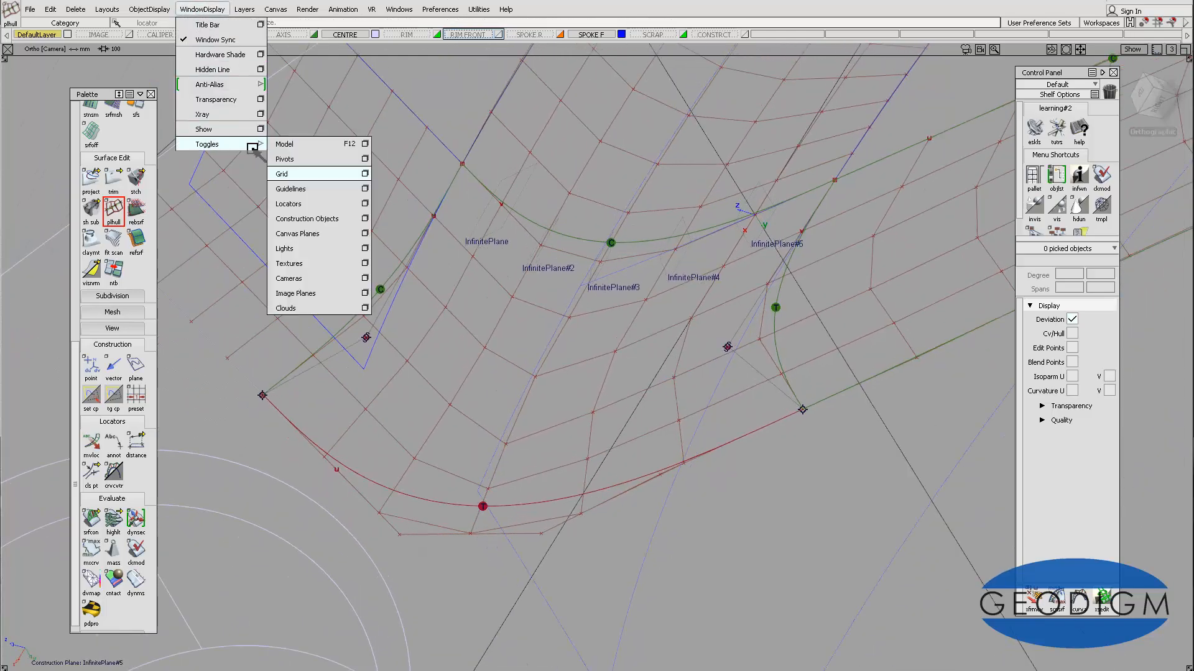
{"action": "left_click", "coordinate": [302, 176]}
Set up the Move CV tool with its mode changed to SLIDE for adjusting the square surface's interior CVs
{"action": "left_click_drag", "start_coordinate": [507, 360], "coordinate": [672, 235], "text": "alt+shift"}
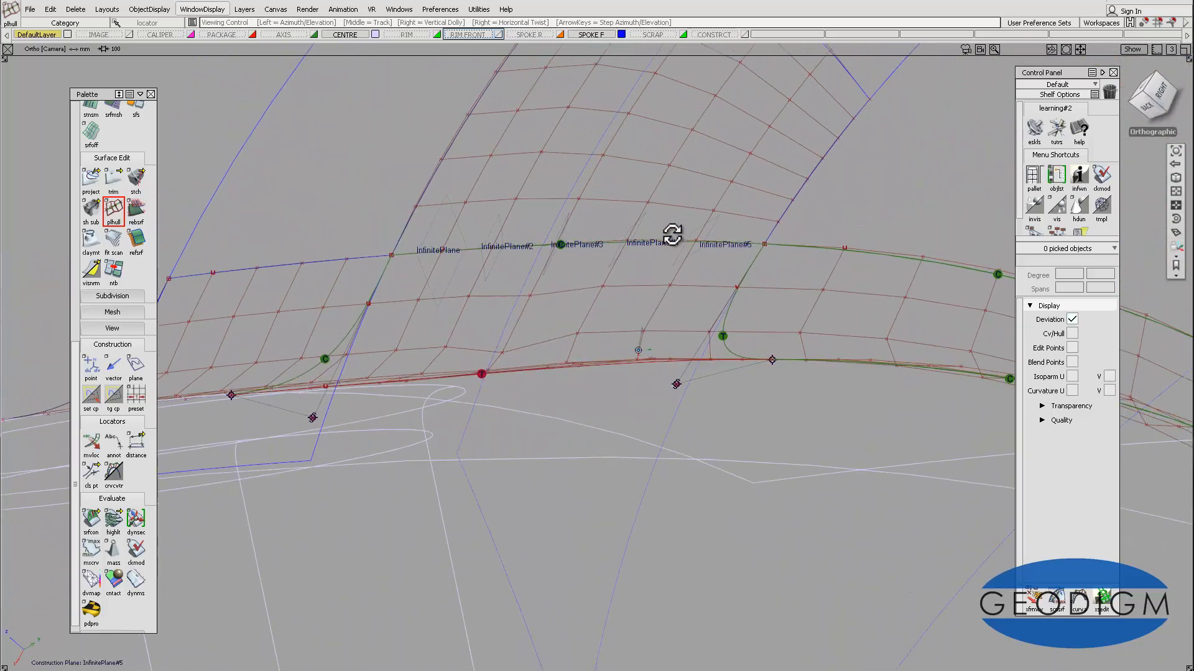
{"action": "right_click_drag", "start_coordinate": [539, 376], "coordinate": [542, 322], "text": "alt+shift"}
{"action": "middle_click_drag", "start_coordinate": [542, 322], "coordinate": [595, 331], "text": "alt+shift"}
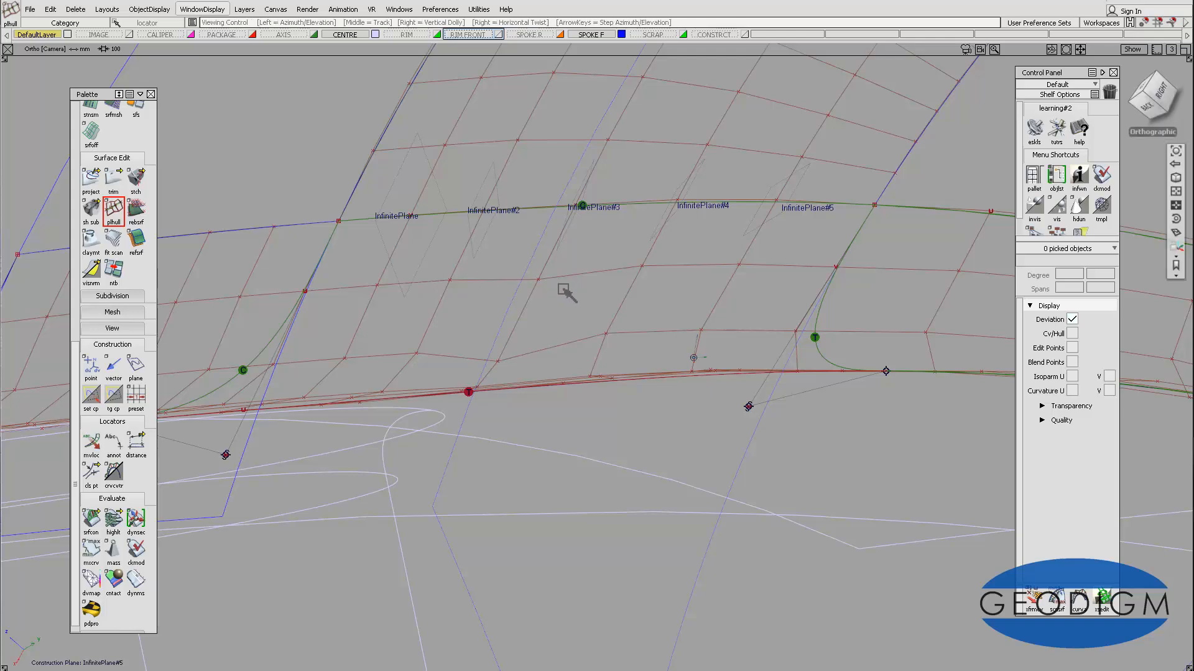
{"action": "left_click_drag", "start_coordinate": [566, 293], "coordinate": [566, 286], "text": "alt+shift"}
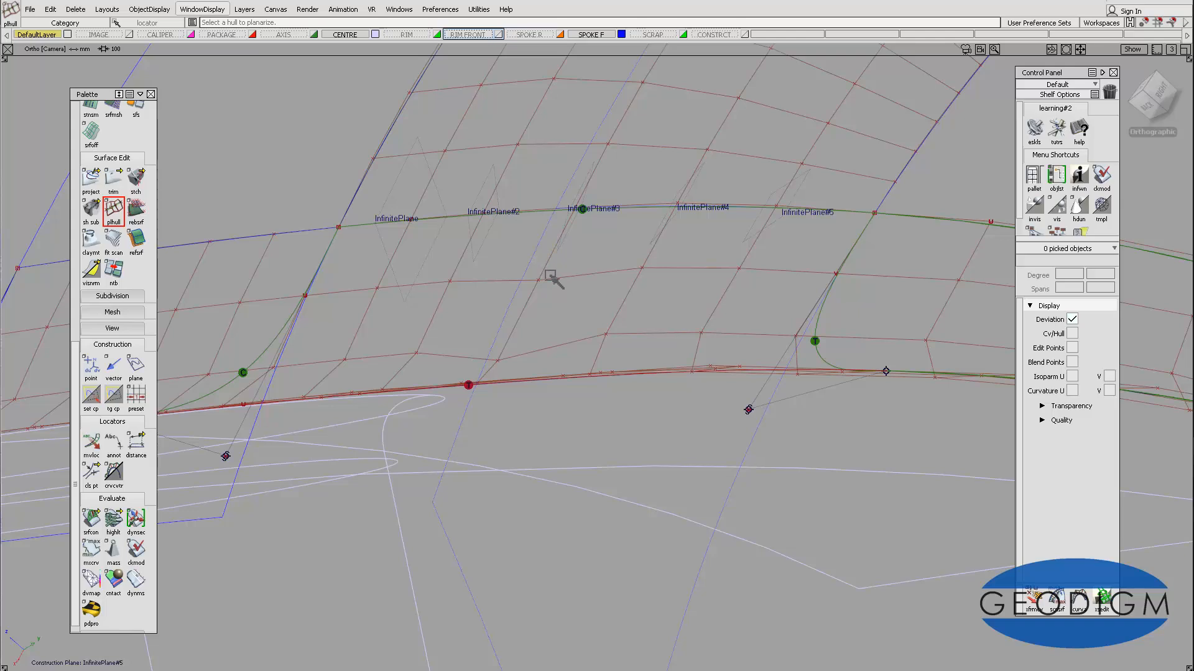
{"action": "left_click_drag", "start_coordinate": [580, 284], "coordinate": [572, 276], "text": "alt+shift"}
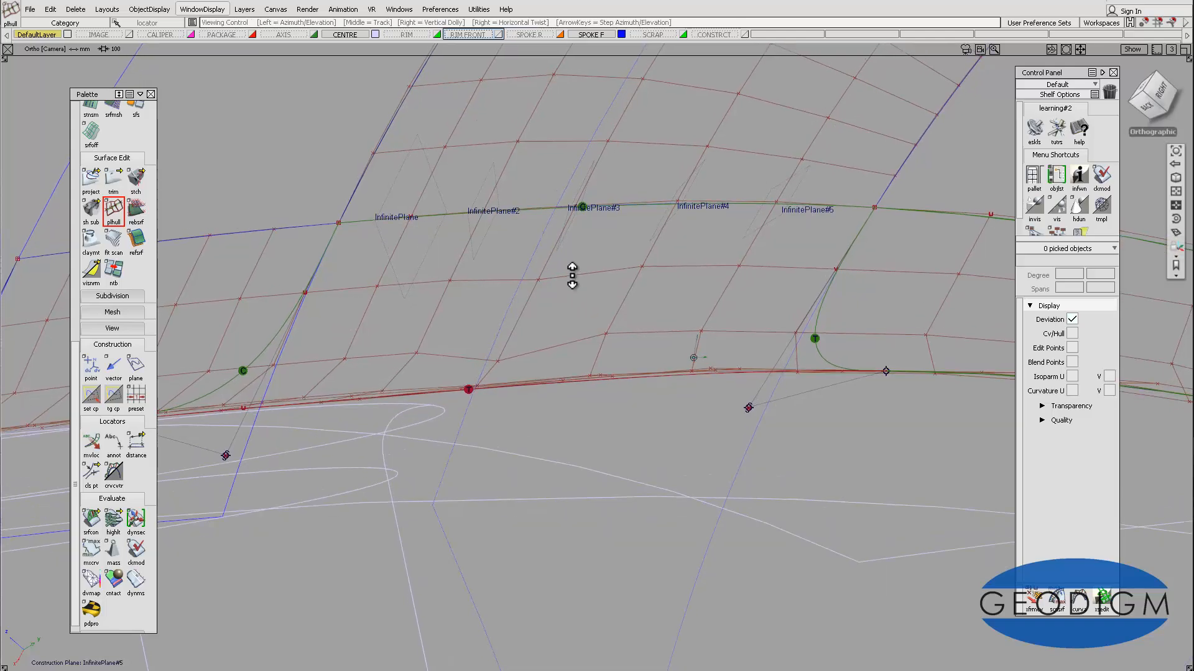
{"action": "left_click_drag", "start_coordinate": [568, 234], "coordinate": [568, 283], "text": "alt+shift"}
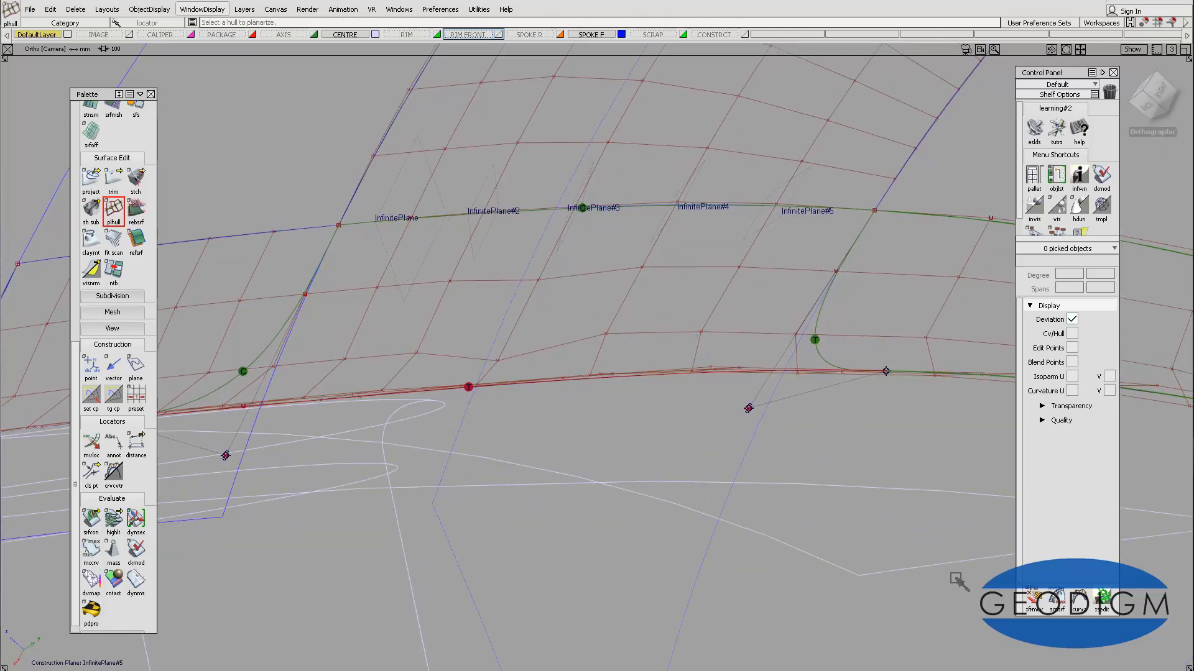
{"action": "double_click", "coordinate": [1034, 597]}
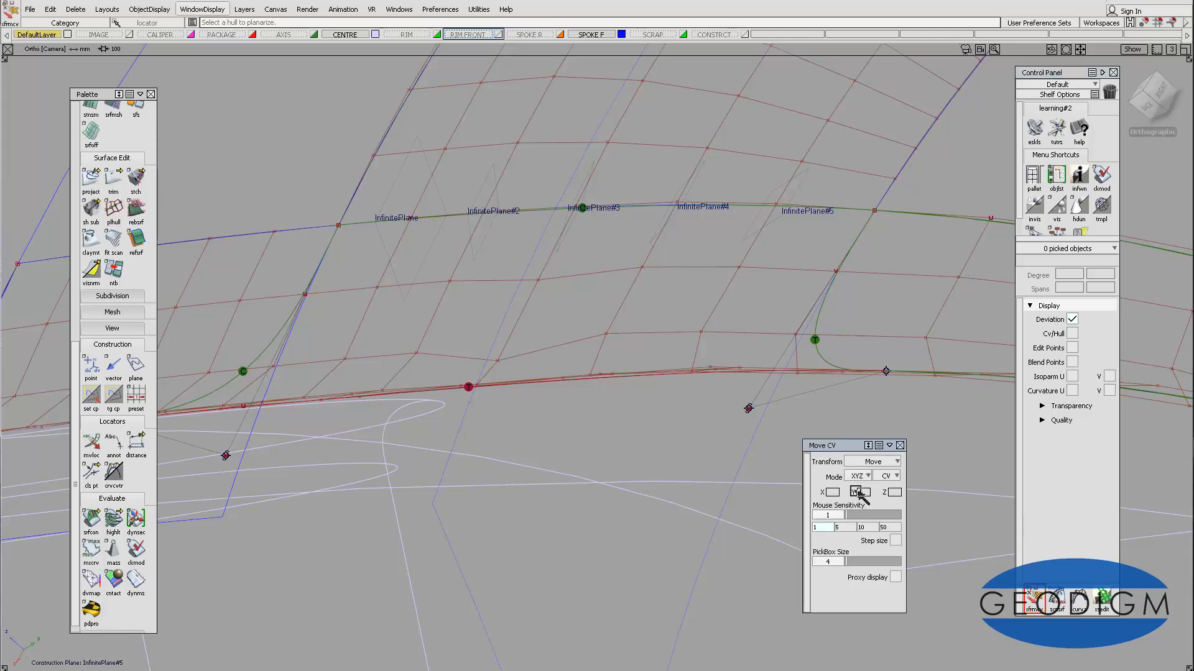
{"action": "left_click", "coordinate": [858, 477]}
{"action": "left_click", "coordinate": [860, 537]}
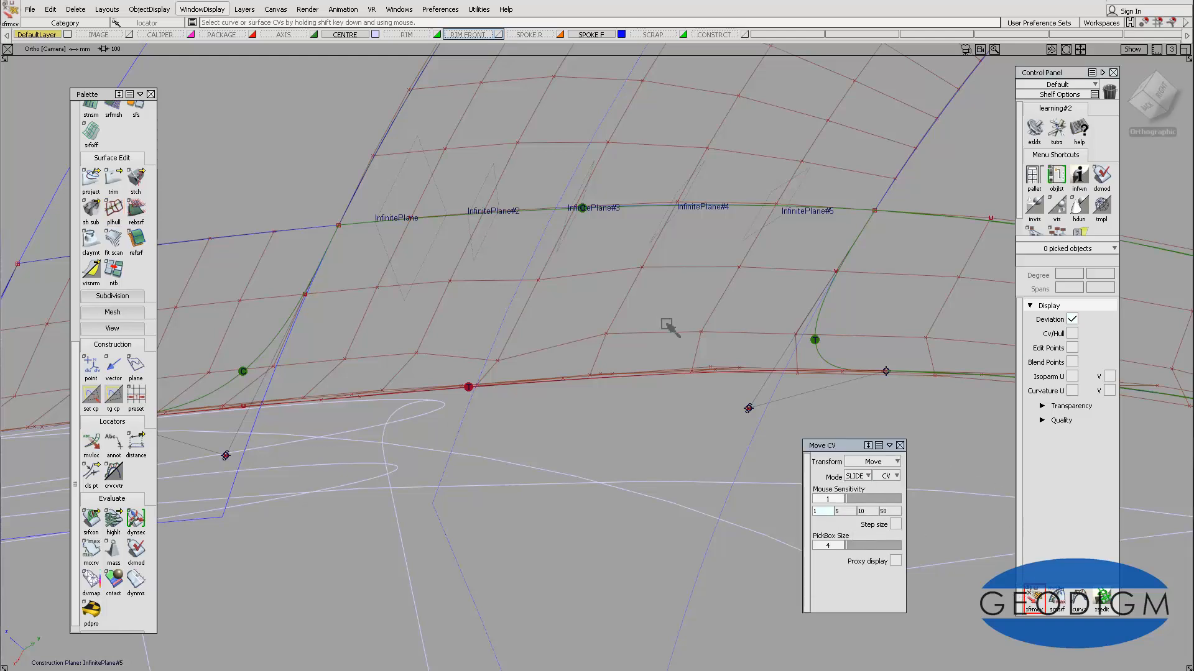
Slide the interior CVs of the square surface's fourth and fifth hulls to even out the crossing hull rows
{"action": "left_click", "coordinate": [538, 281]}
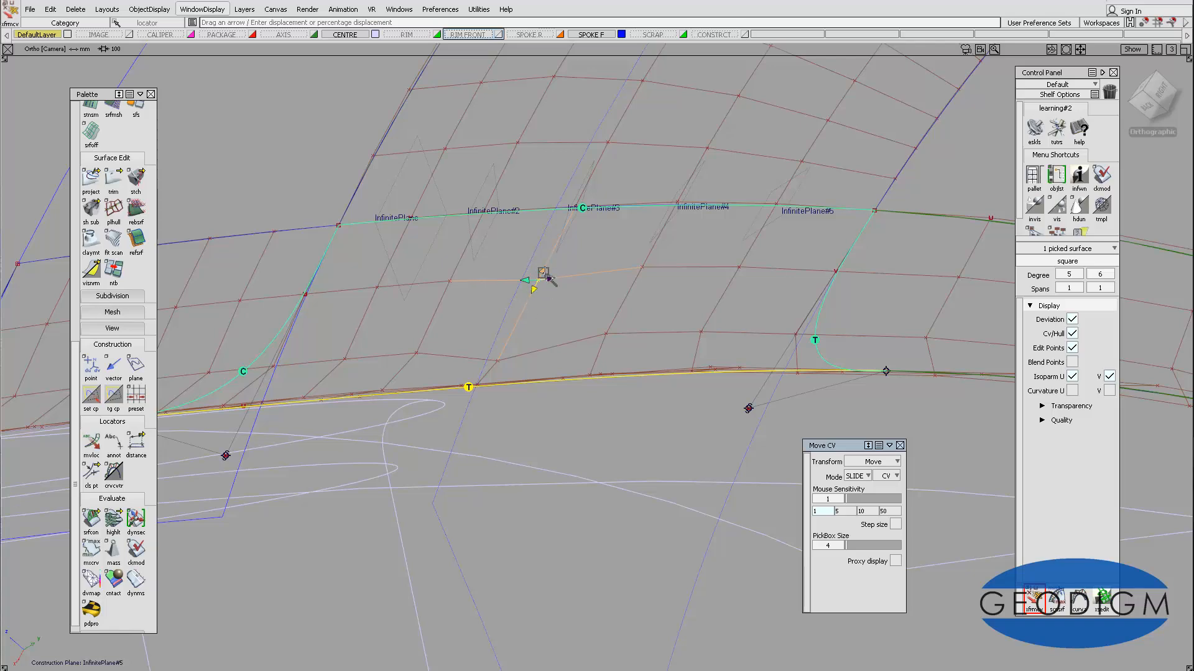
{"action": "left_click_drag", "start_coordinate": [543, 272], "coordinate": [543, 266]}
{"action": "left_click", "coordinate": [499, 363]}
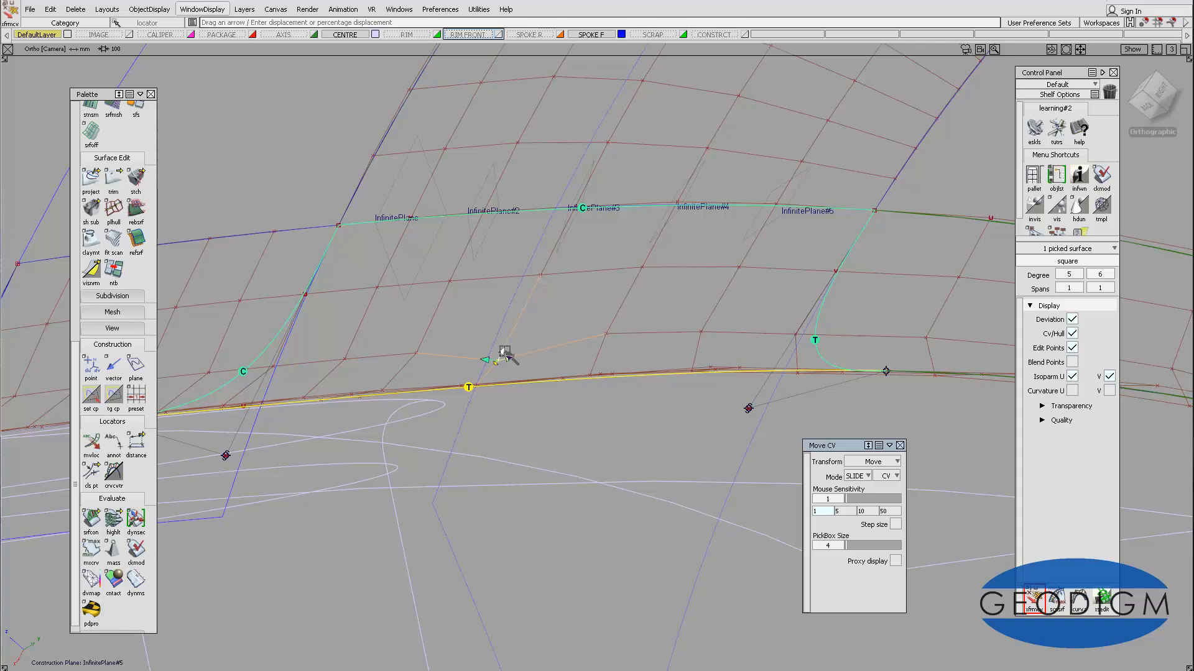
{"action": "left_click_drag", "start_coordinate": [507, 356], "coordinate": [510, 332]}
{"action": "left_click", "coordinate": [607, 334]}
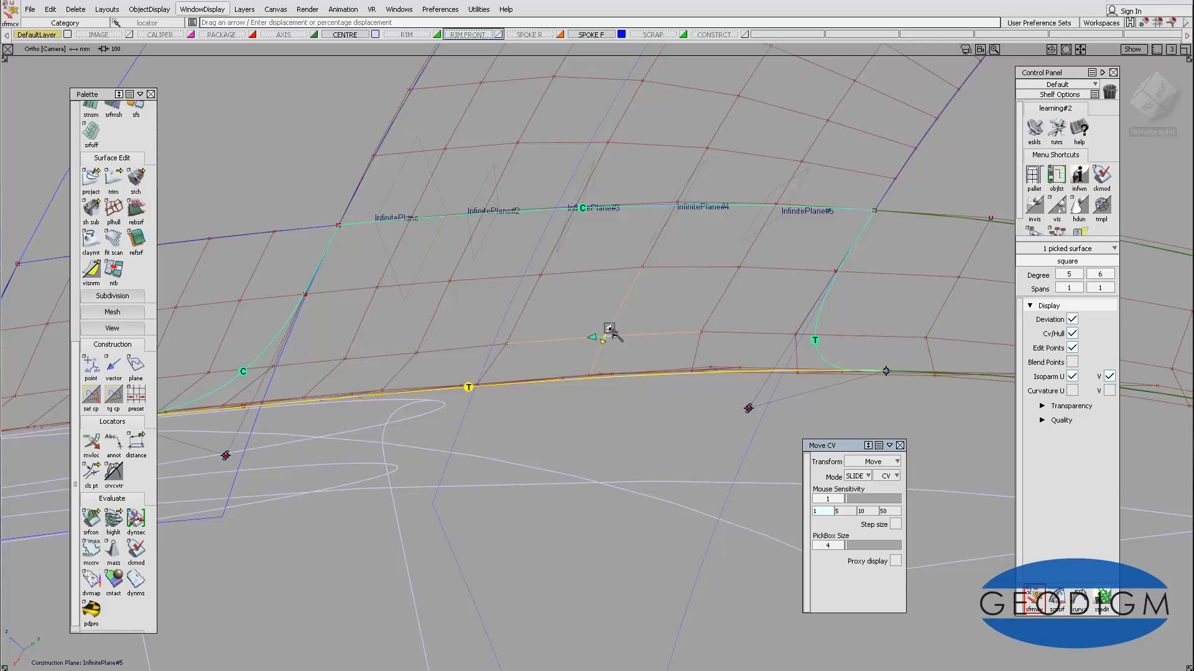
{"action": "left_click", "coordinate": [647, 265]}
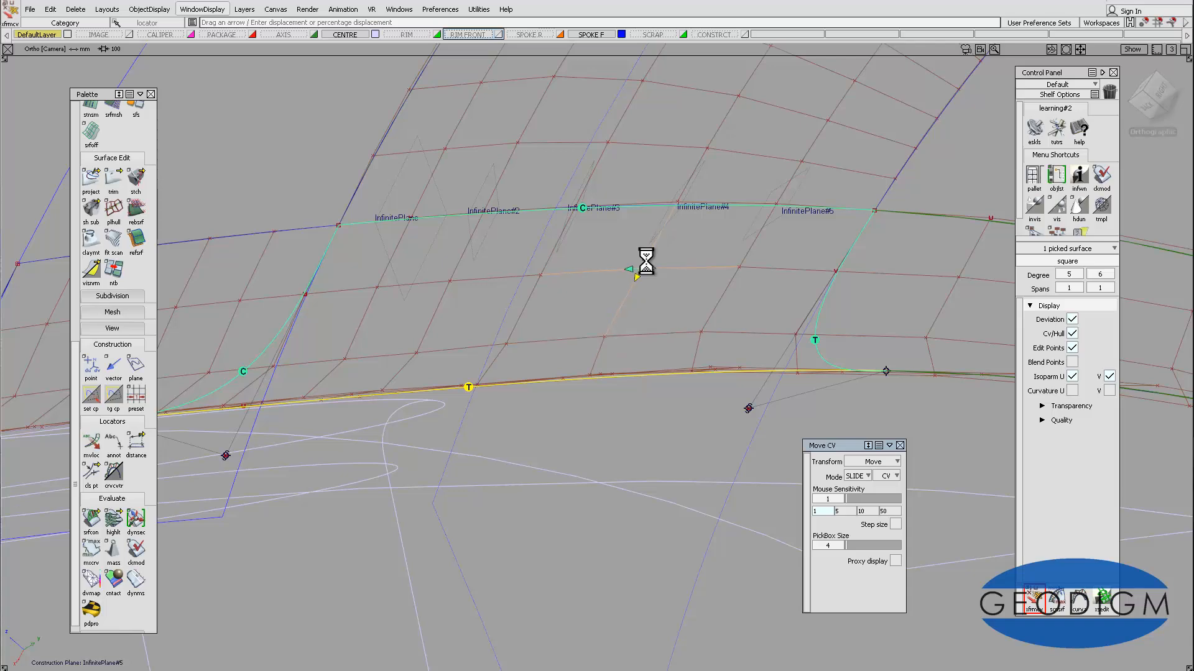
{"action": "left_click", "coordinate": [648, 375], "text": "shift"}
From a front-side angle, slide the fourth hull's two interior CVs slightly along the hull toward the spoke edge
{"action": "right_click_drag", "start_coordinate": [630, 335], "coordinate": [603, 291], "text": "alt+shift"}
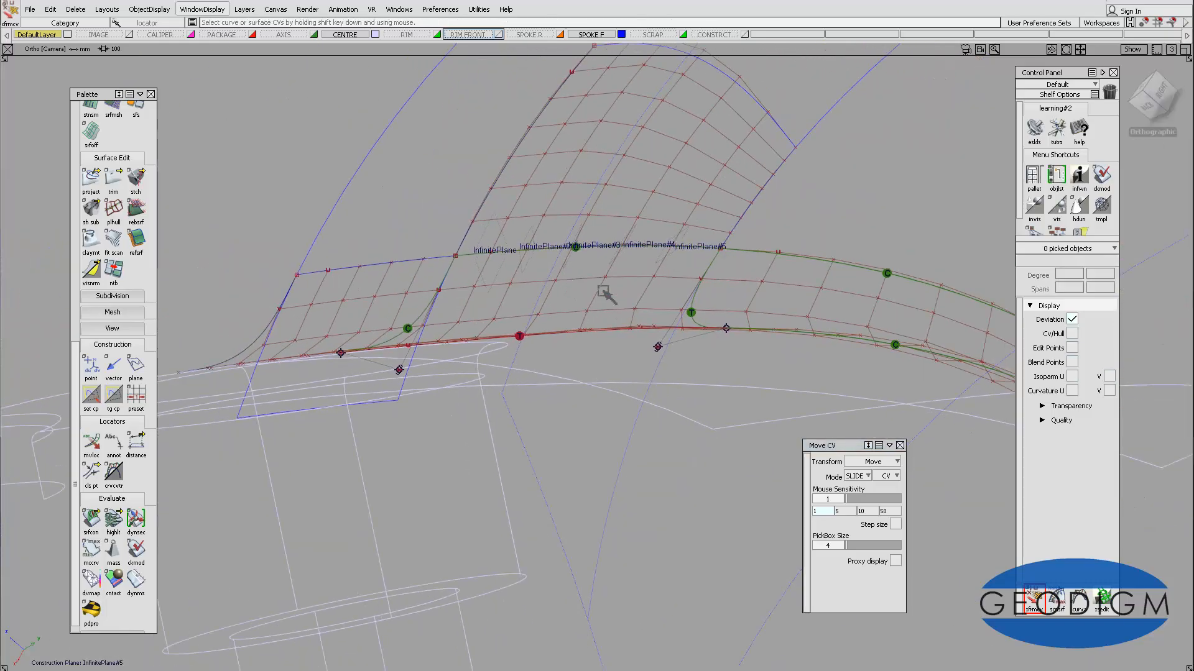
{"action": "left_click_drag", "start_coordinate": [603, 291], "coordinate": [608, 320], "text": "alt+shift"}
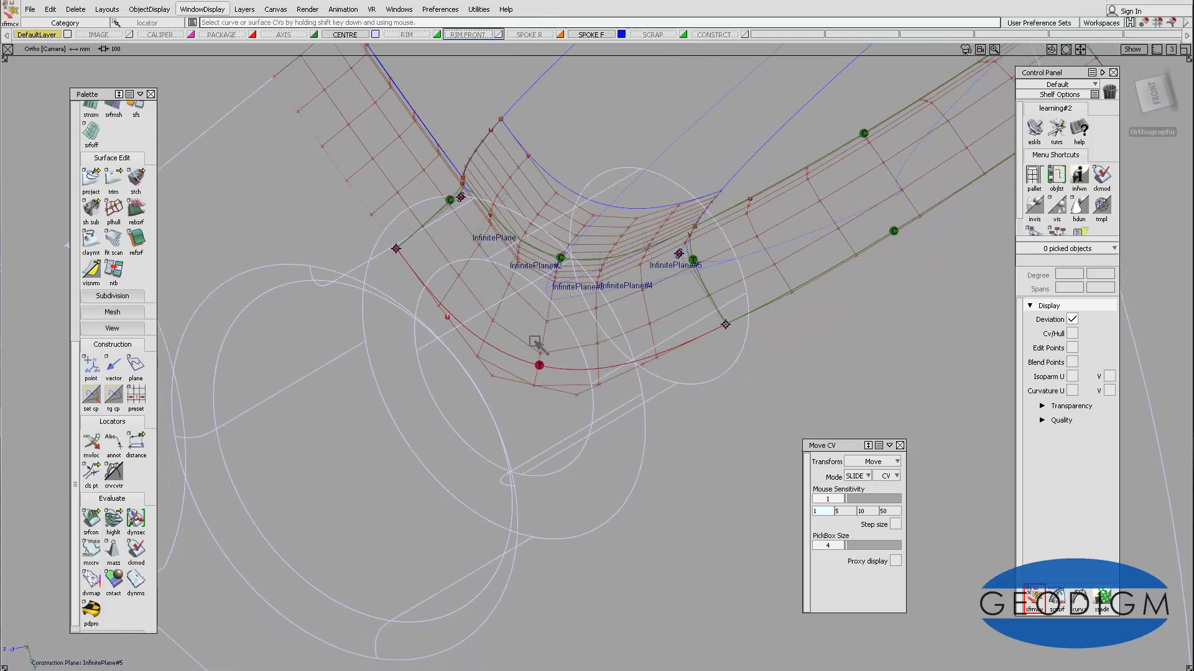
{"action": "left_click_drag", "start_coordinate": [541, 336], "coordinate": [671, 336], "text": "alt+shift"}
{"action": "right_click_drag", "start_coordinate": [670, 335], "coordinate": [657, 338], "text": "alt+shift"}
{"action": "left_click_drag", "start_coordinate": [657, 338], "coordinate": [654, 327], "text": "alt+shift"}
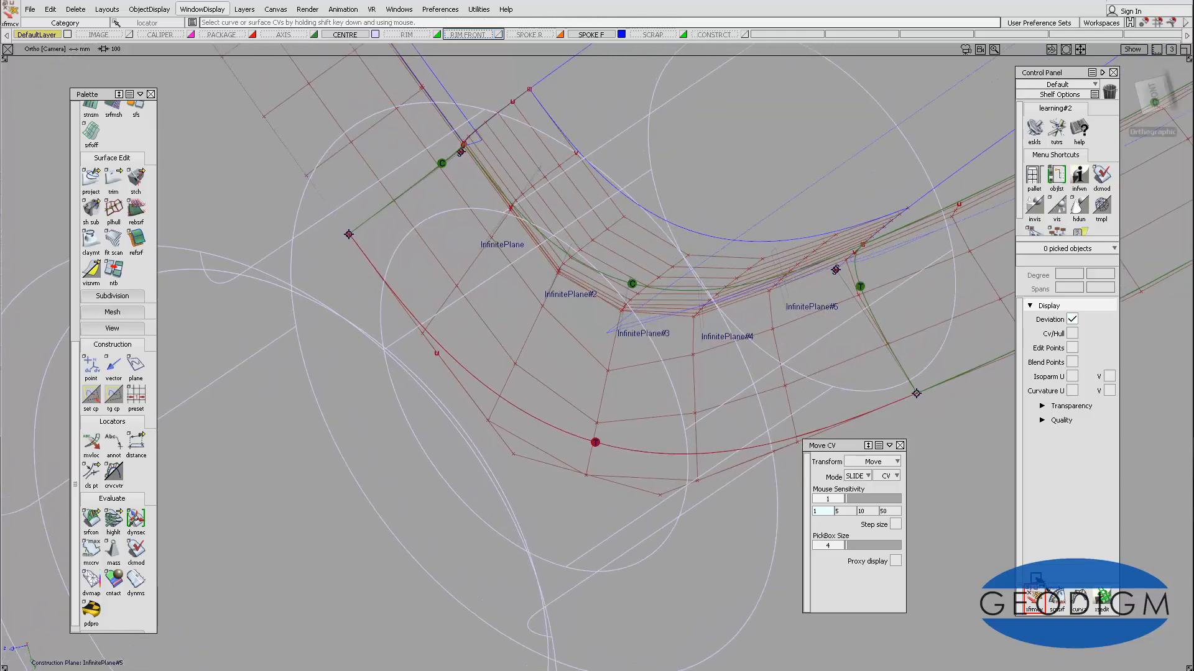
{"action": "left_click", "coordinate": [608, 371]}
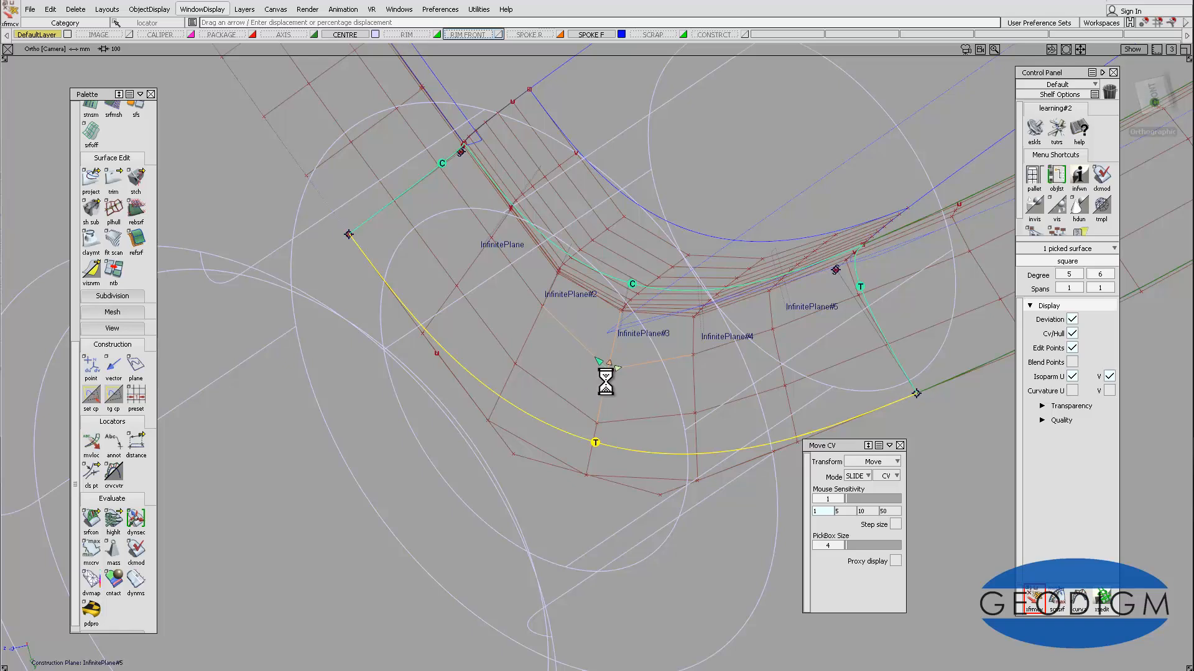
{"action": "left_click_drag", "start_coordinate": [606, 375], "coordinate": [607, 360]}
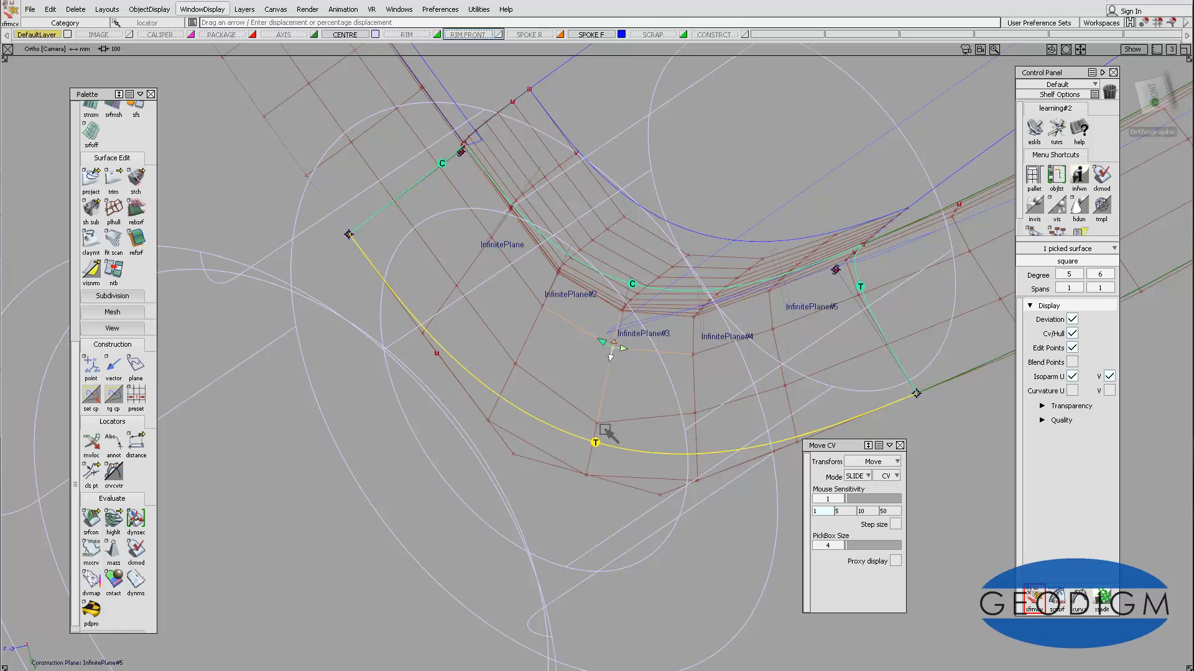
{"action": "left_click_drag", "start_coordinate": [599, 426], "coordinate": [598, 418]}
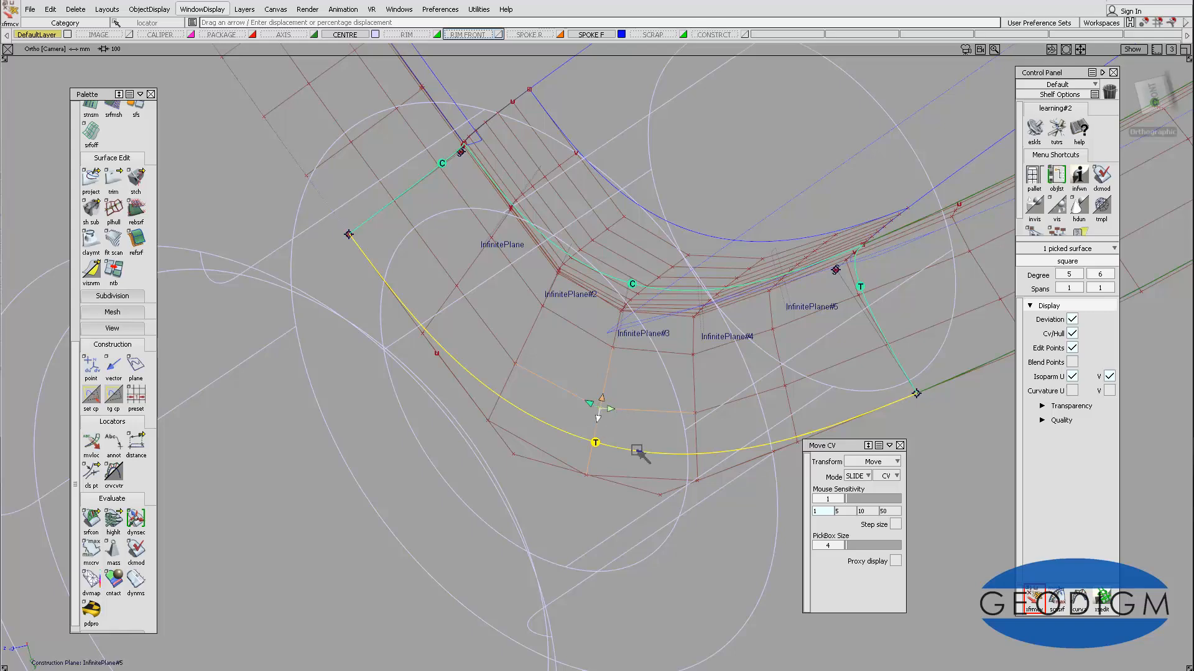
{"action": "left_click", "coordinate": [661, 439]}
Examine the square surface's hull flow from several angles, checking the spacing and alignment with the neighbouring surfaces
{"action": "left_click_drag", "start_coordinate": [661, 439], "coordinate": [647, 269], "text": "alt+shift"}
{"action": "right_click_drag", "start_coordinate": [648, 269], "coordinate": [635, 269], "text": "alt+shift"}
{"action": "left_click_drag", "start_coordinate": [635, 269], "coordinate": [706, 386], "text": "alt+shift"}
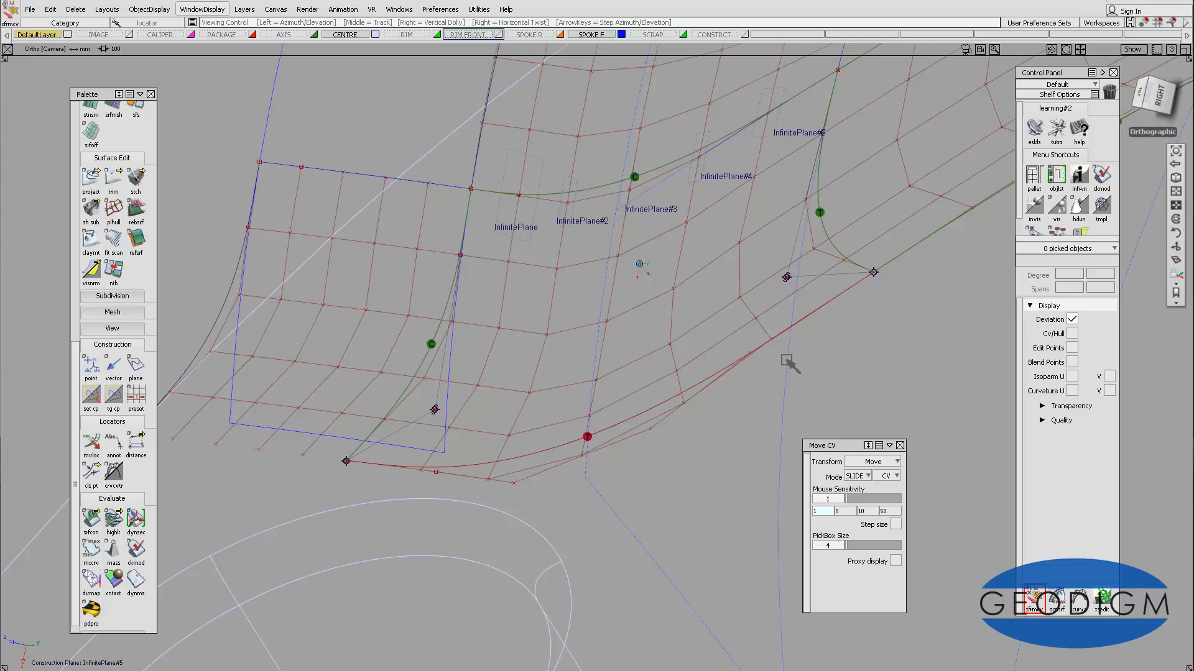
{"action": "left_click_drag", "start_coordinate": [788, 364], "coordinate": [669, 368], "text": "alt+shift"}
{"action": "left_click", "coordinate": [1171, 220], "text": "alt+shift"}
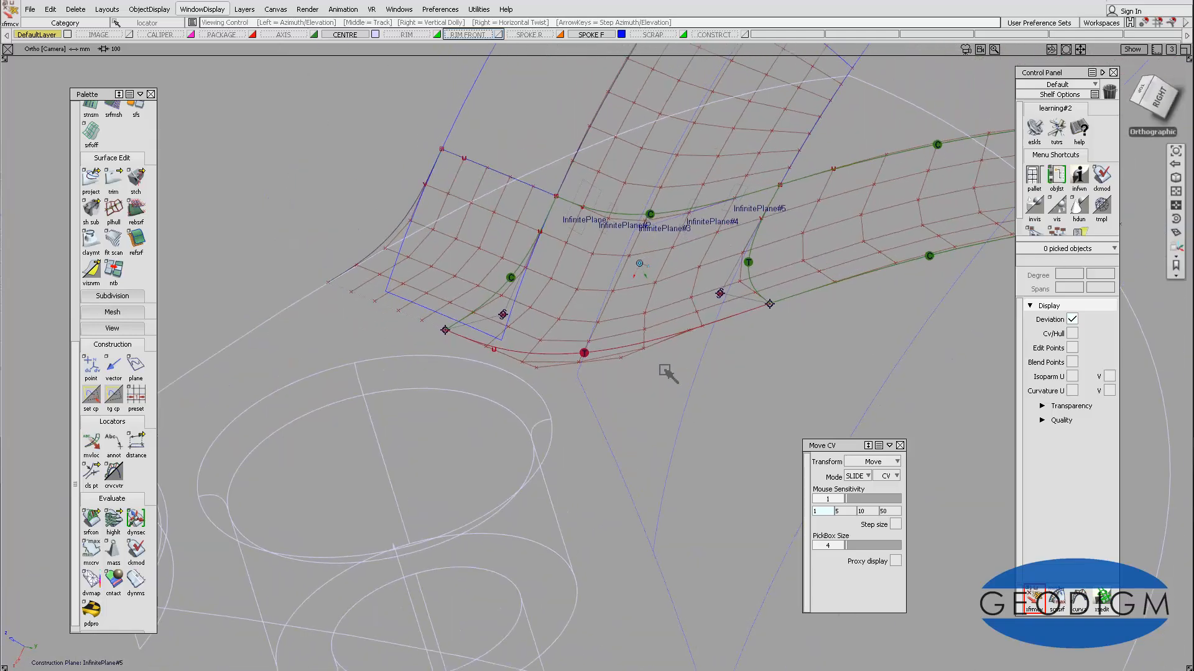
{"action": "middle_click_drag", "start_coordinate": [638, 339], "coordinate": [643, 398], "text": "alt+shift"}
{"action": "right_click_drag", "start_coordinate": [597, 399], "coordinate": [622, 353], "text": "alt+shift"}
{"action": "middle_click_drag", "start_coordinate": [623, 351], "coordinate": [605, 368], "text": "alt+shift"}
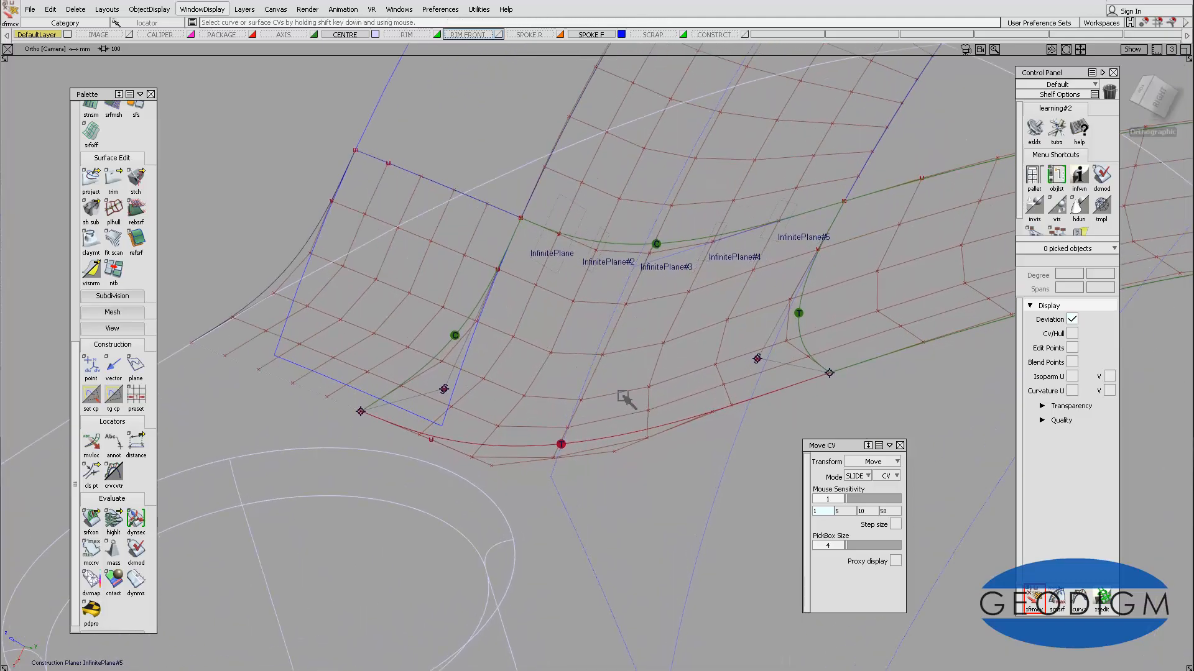
{"action": "left_click_drag", "start_coordinate": [626, 400], "coordinate": [613, 318], "text": "alt+shift"}
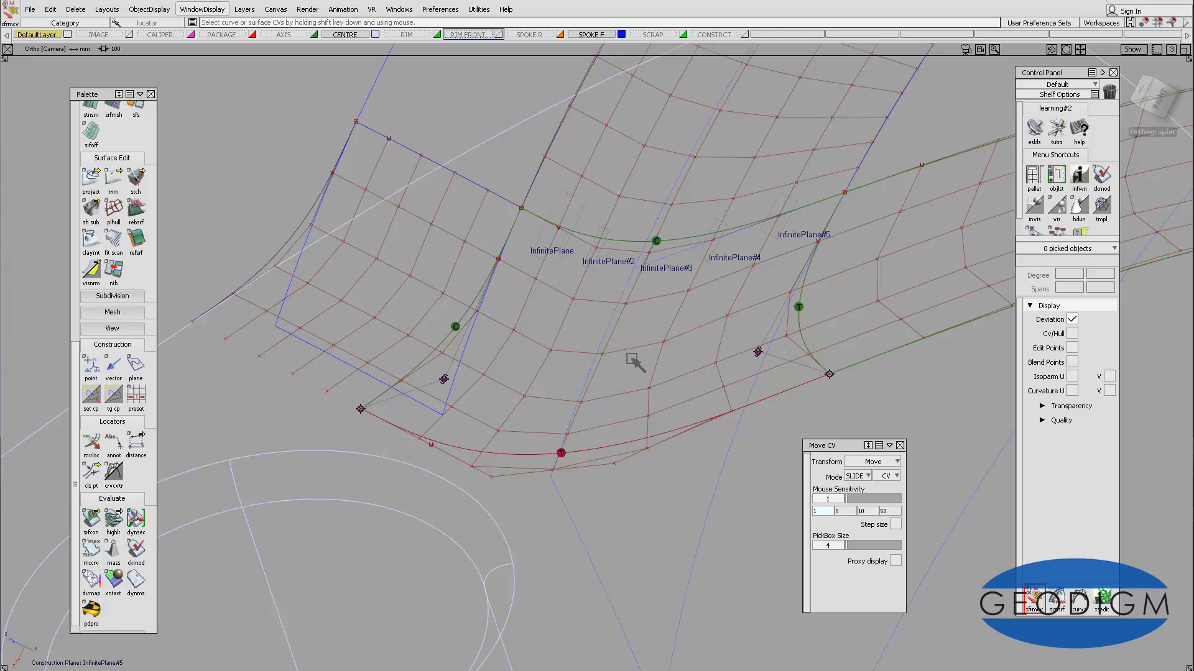
{"action": "left_click_drag", "start_coordinate": [632, 359], "coordinate": [634, 372], "text": "alt+shift"}
{"action": "middle_click_drag", "start_coordinate": [646, 373], "coordinate": [644, 352], "text": "alt+shift"}
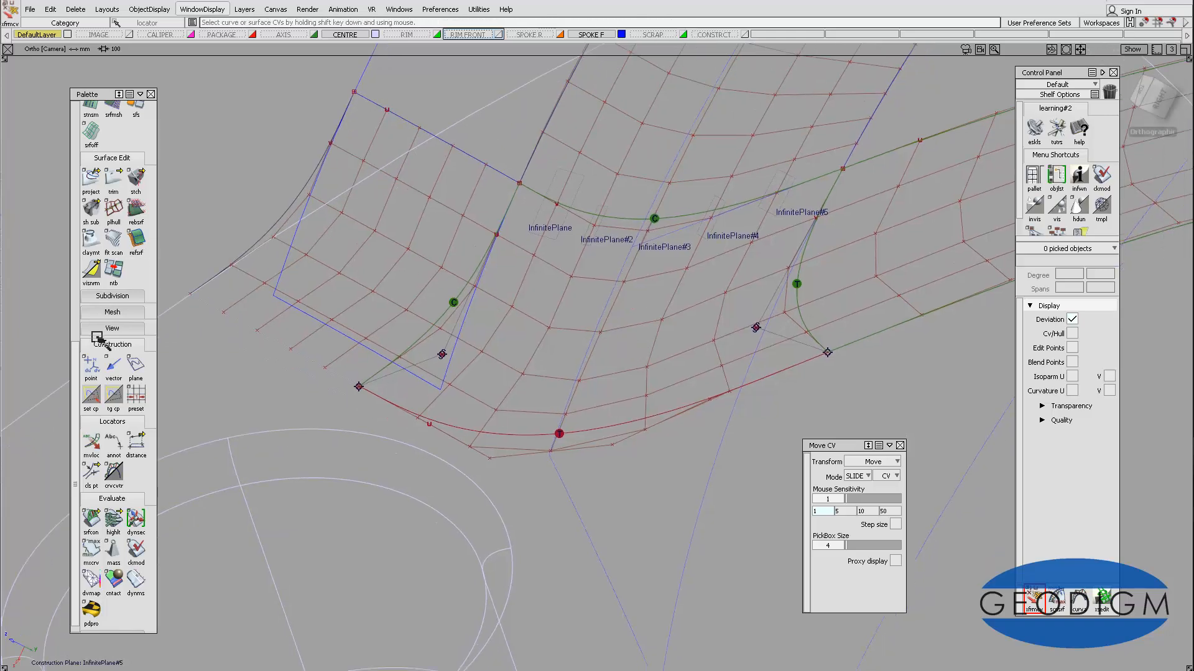
Align the square surface's long lower edge to the revolved rim surface with G2 continuity using the Align tool
{"action": "scroll", "coordinate": [87, 348], "scroll_direction": "up", "scroll_amount": 5}
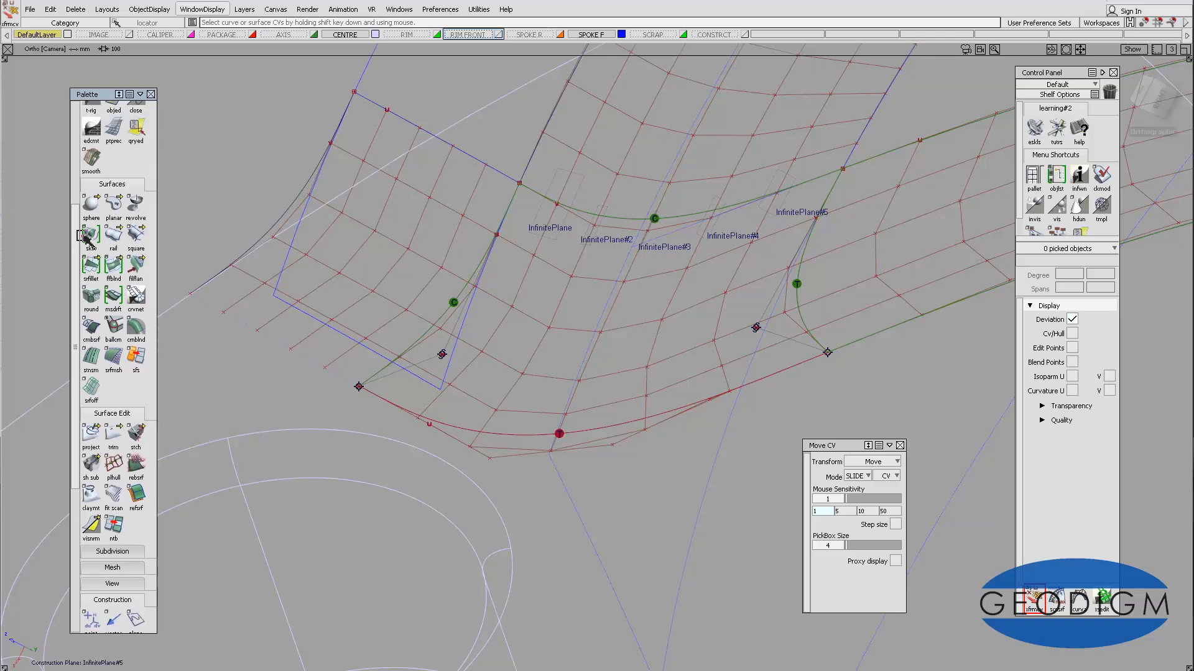
{"action": "scroll", "coordinate": [76, 269], "scroll_direction": "up", "scroll_amount": 5}
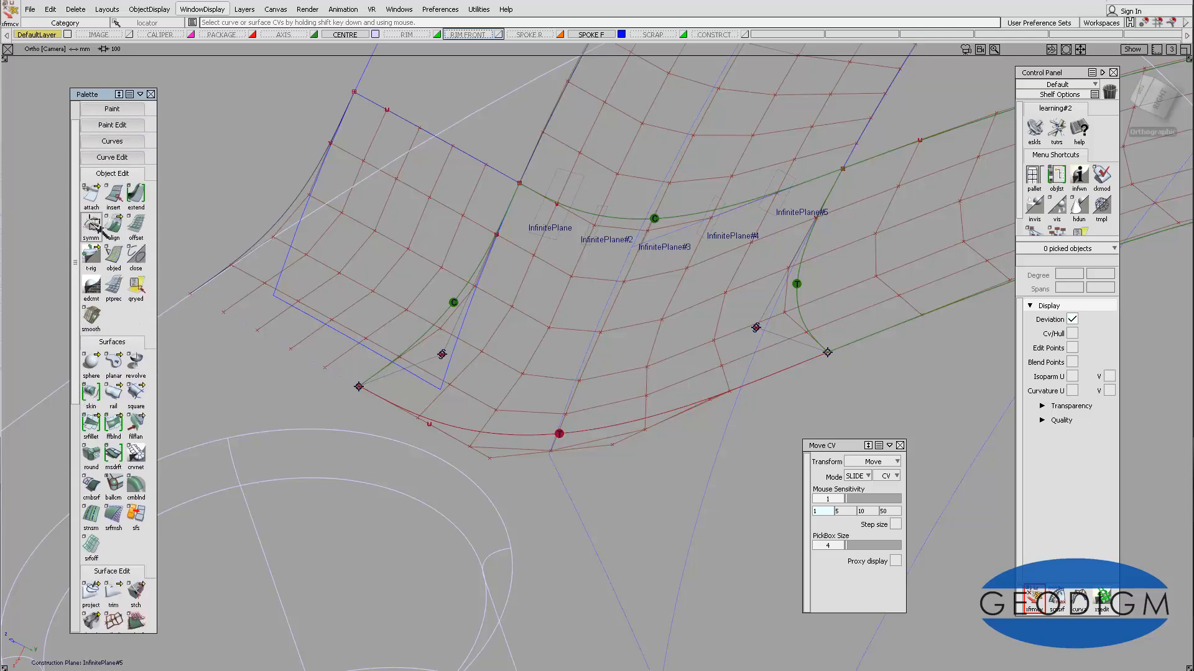
{"action": "double_click", "coordinate": [114, 227]}
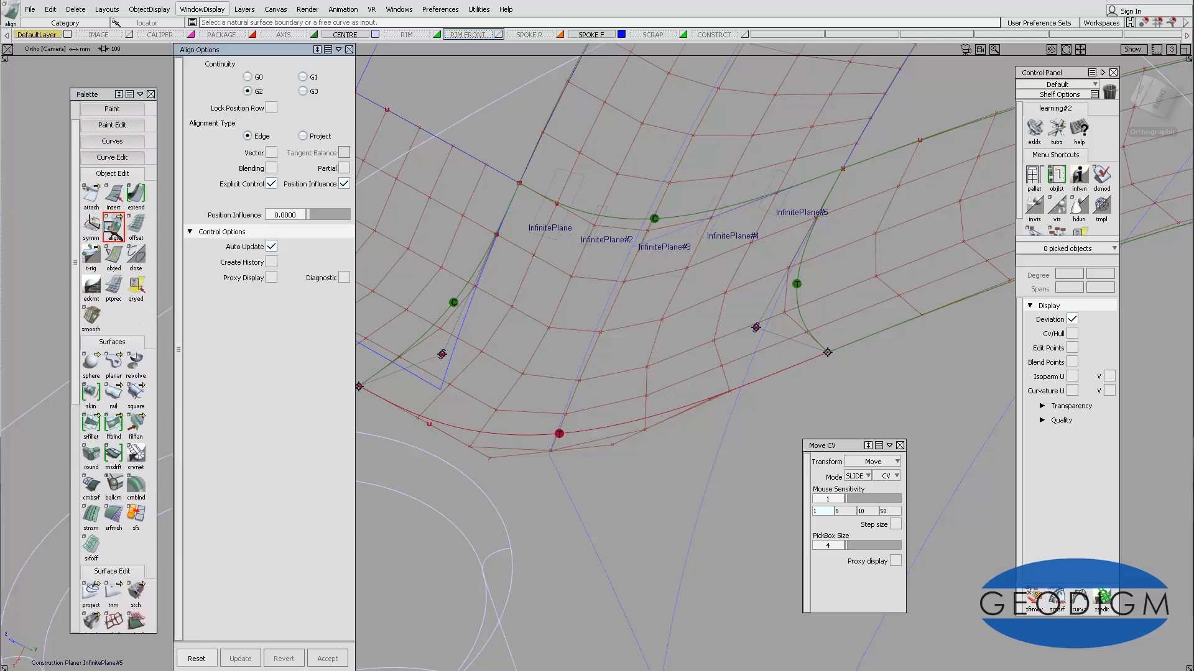
{"action": "left_click", "coordinate": [631, 430]}
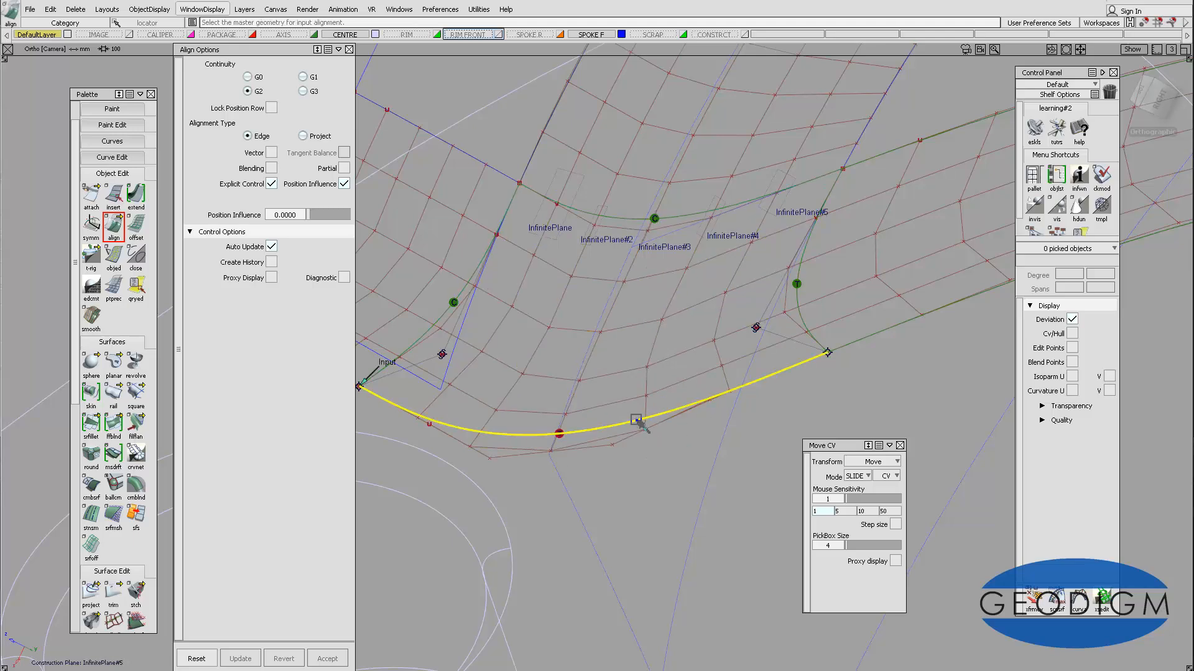
{"action": "left_click", "coordinate": [637, 422]}
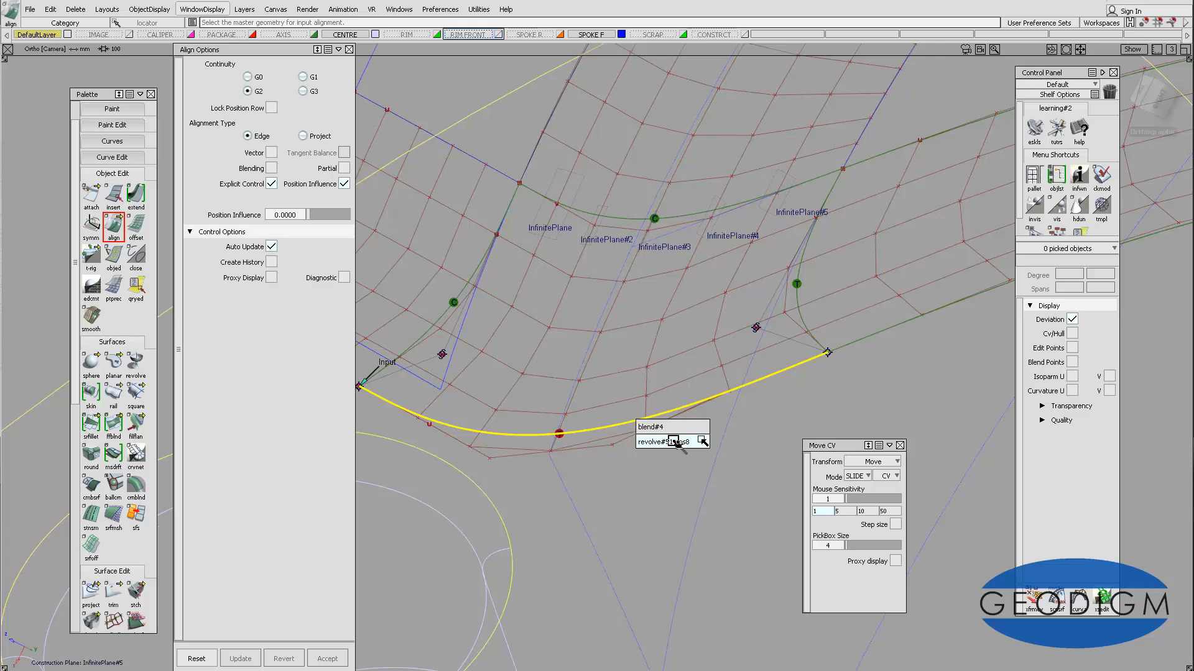
{"action": "left_click", "coordinate": [679, 443]}
Delete the leftover blend#4 curve lying along the square surface's lower edge
{"action": "left_click_drag", "start_coordinate": [645, 468], "coordinate": [674, 447], "text": "ctrl+shift"}
{"action": "left_click", "coordinate": [670, 407]}
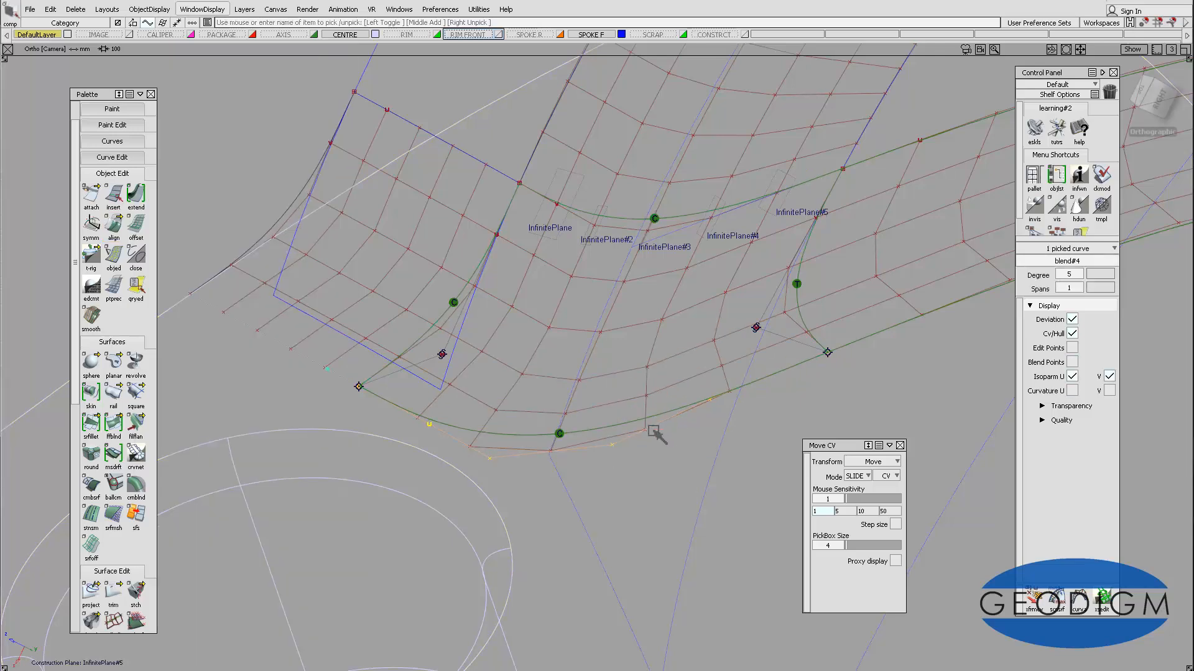
{"action": "key", "text": "Delete"}
{"action": "left_click", "coordinate": [536, 387]}
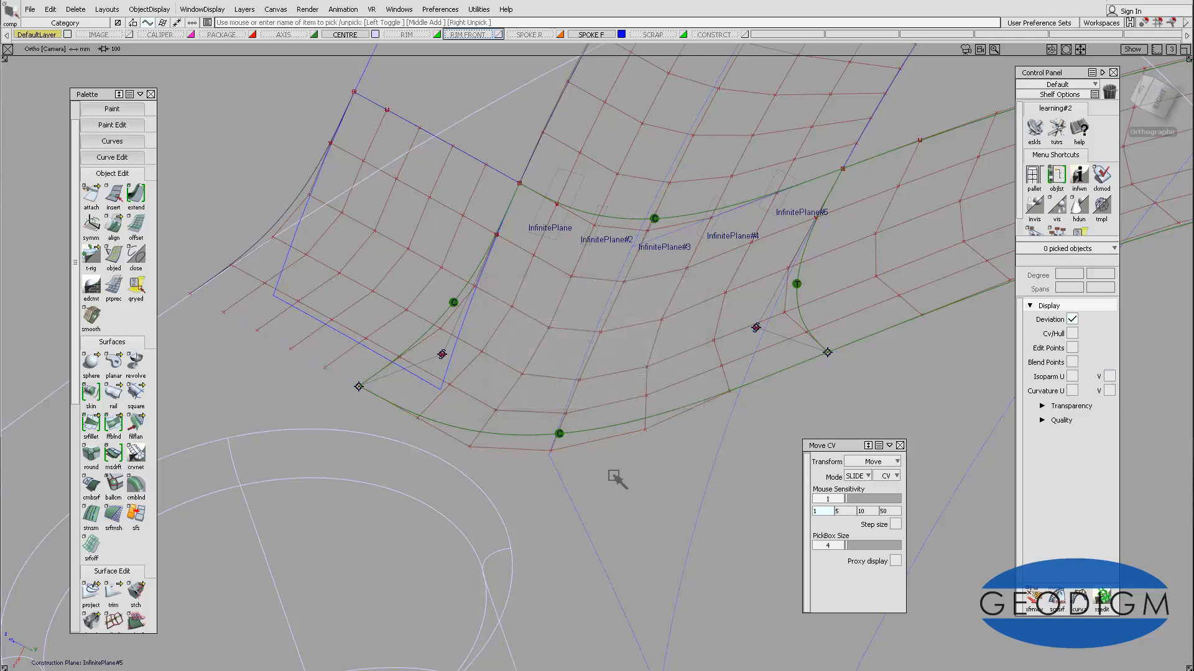
Examine the square surface's hull flow along the aligned lower edge and into the neighbouring surfaces from several angles
{"action": "left_click_drag", "start_coordinate": [576, 419], "coordinate": [518, 413], "text": "alt+shift"}
{"action": "left_click_drag", "start_coordinate": [439, 331], "coordinate": [572, 256], "text": "alt+shift"}
{"action": "left_click_drag", "start_coordinate": [621, 407], "coordinate": [585, 386], "text": "alt+shift"}
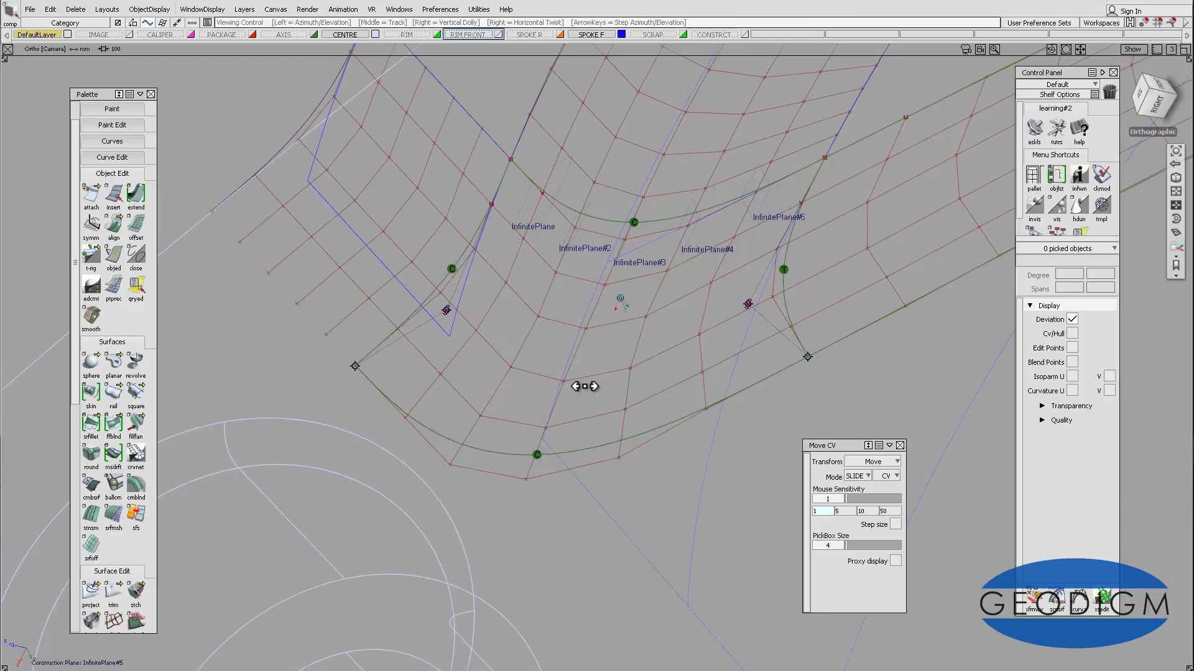
{"action": "right_click_drag", "start_coordinate": [594, 360], "coordinate": [591, 290], "text": "alt+shift"}
{"action": "middle_click_drag", "start_coordinate": [591, 290], "coordinate": [595, 307], "text": "alt+shift"}
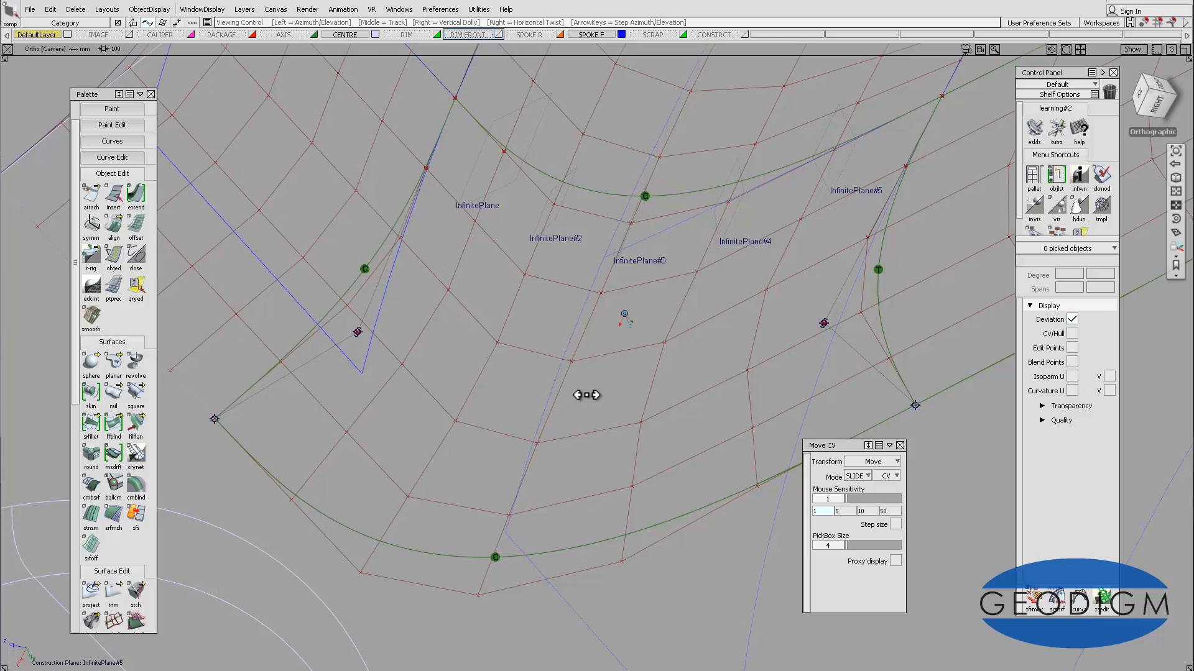
{"action": "left_click", "coordinate": [588, 394], "text": "alt+shift"}
{"action": "mouse_move", "coordinate": [629, 255]}
{"action": "left_mouse_down", "text": "alt+shift"}
{"action": "mouse_move", "coordinate": [614, 243]}
{"action": "mouse_move", "coordinate": [631, 270]}
{"action": "left_mouse_up", "text": "alt+shift"}
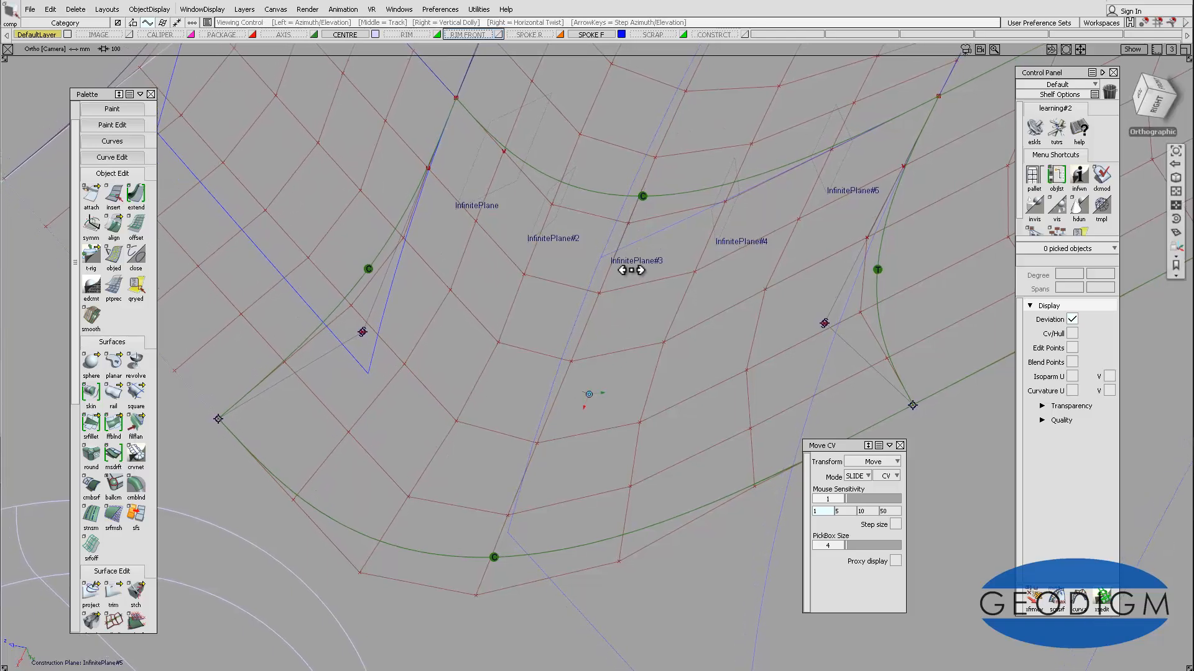
{"action": "middle_click_drag", "start_coordinate": [620, 439], "coordinate": [607, 365], "text": "alt+shift"}
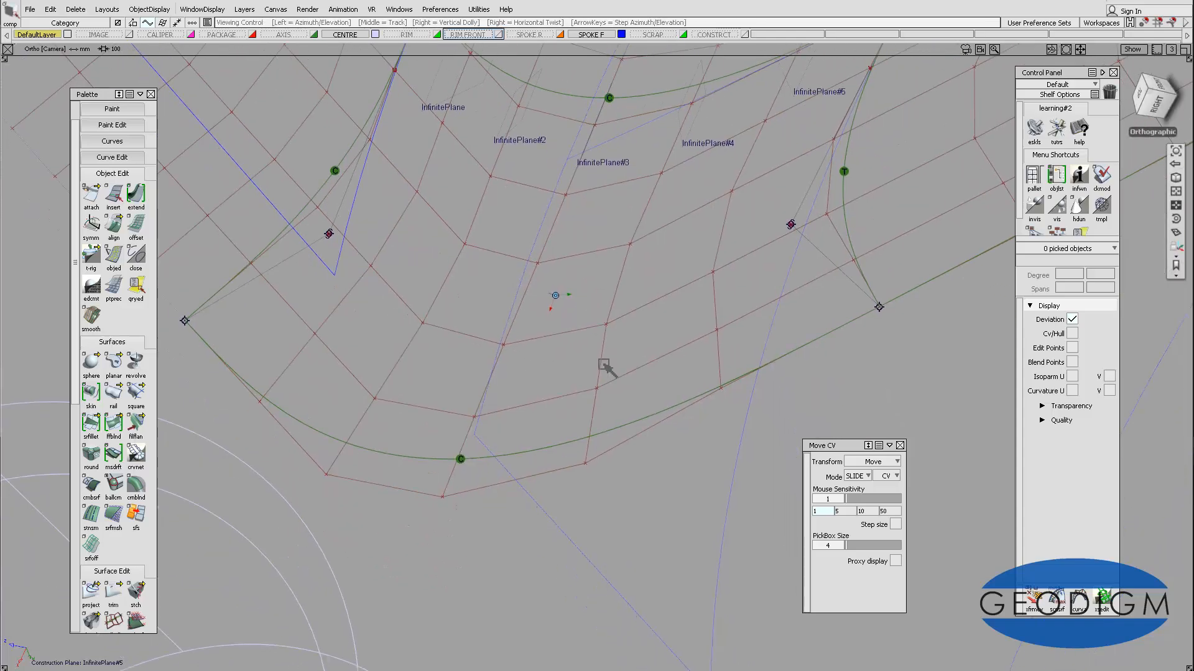
{"action": "left_click_drag", "start_coordinate": [645, 387], "coordinate": [560, 400], "text": "alt+shift"}
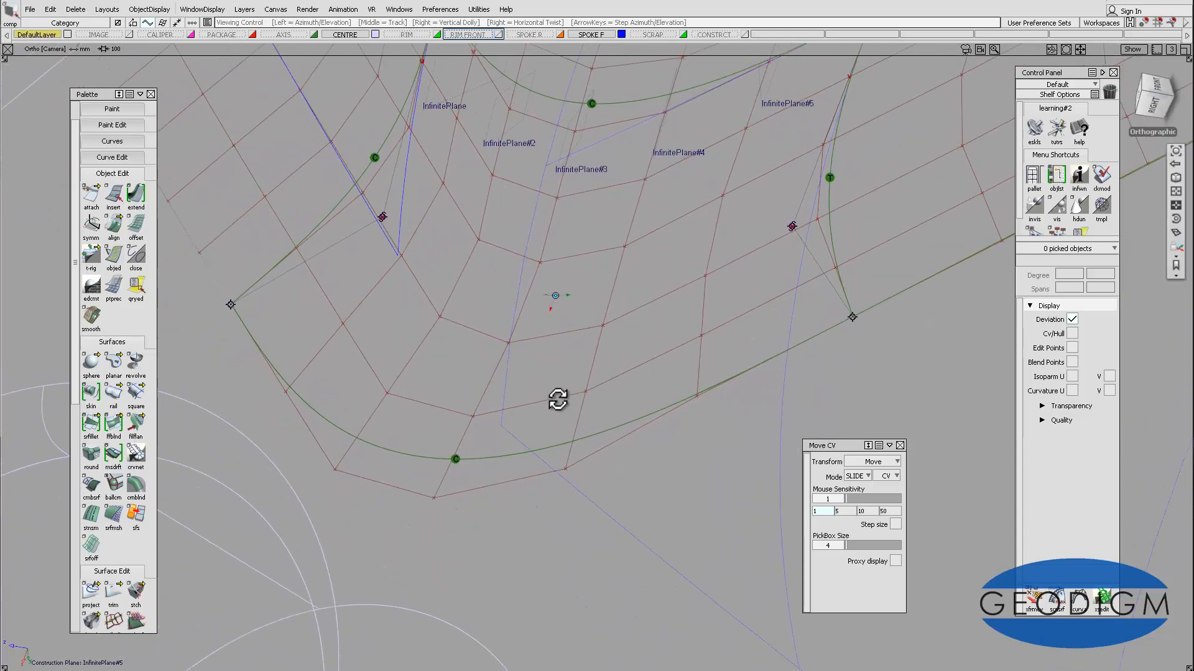
{"action": "middle_click_drag", "start_coordinate": [633, 375], "coordinate": [584, 430], "text": "alt+shift"}
{"action": "left_click_drag", "start_coordinate": [653, 374], "coordinate": [580, 413], "text": "alt+shift"}
{"action": "left_click_drag", "start_coordinate": [746, 337], "coordinate": [715, 355], "text": "alt+shift"}
{"action": "right_click_drag", "start_coordinate": [710, 360], "coordinate": [671, 416], "text": "alt+shift"}
{"action": "middle_click_drag", "start_coordinate": [575, 388], "coordinate": [575, 426], "text": "alt+shift"}
{"action": "left_click_drag", "start_coordinate": [558, 428], "coordinate": [517, 453], "text": "alt+shift"}
{"action": "right_click_drag", "start_coordinate": [598, 356], "coordinate": [590, 364], "text": "alt+shift"}
{"action": "middle_click_drag", "start_coordinate": [589, 364], "coordinate": [664, 400], "text": "alt+shift"}
{"action": "left_click_drag", "start_coordinate": [638, 408], "coordinate": [623, 411], "text": "alt+shift"}
{"action": "middle_click_drag", "start_coordinate": [628, 403], "coordinate": [591, 388], "text": "alt+shift"}
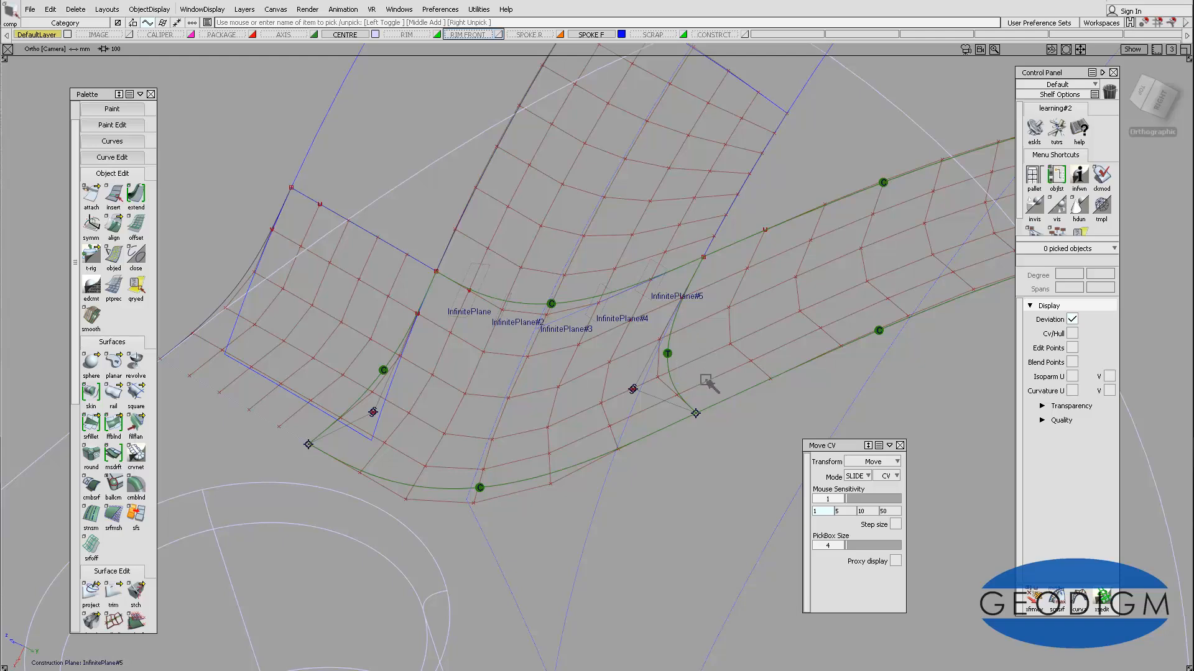
Try aligning the square surface's short edge near InfinitePlane#5 to the adjoining surface at G2 and at G1 continuity
{"action": "double_click", "coordinate": [115, 228]}
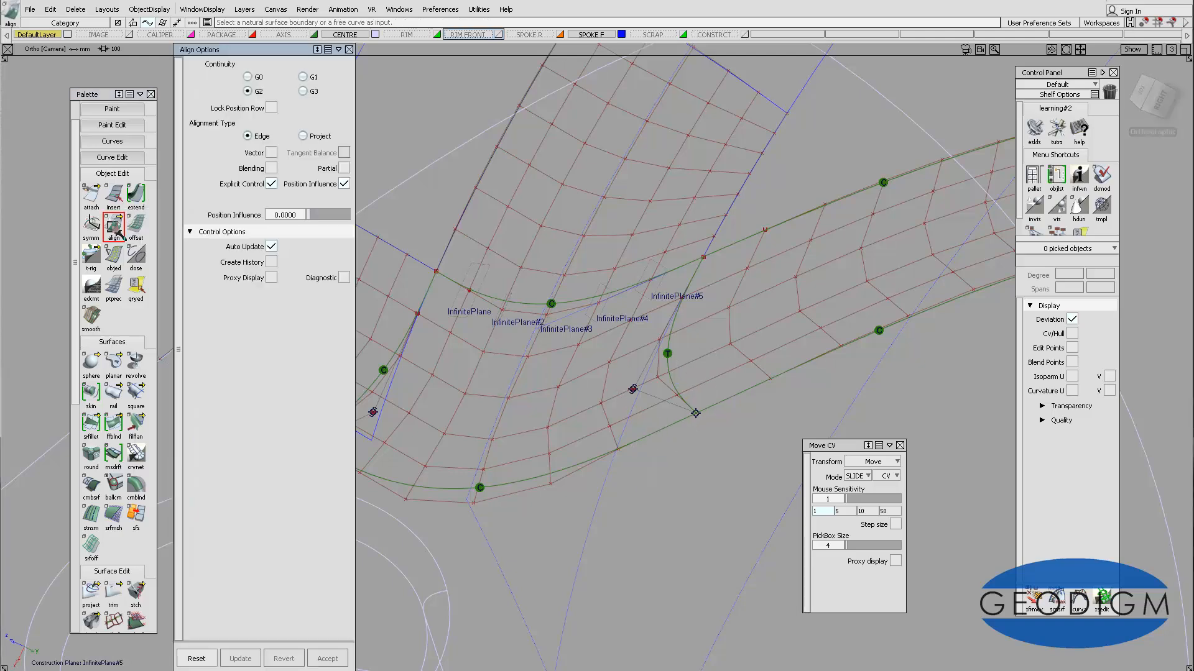
{"action": "left_click", "coordinate": [672, 386]}
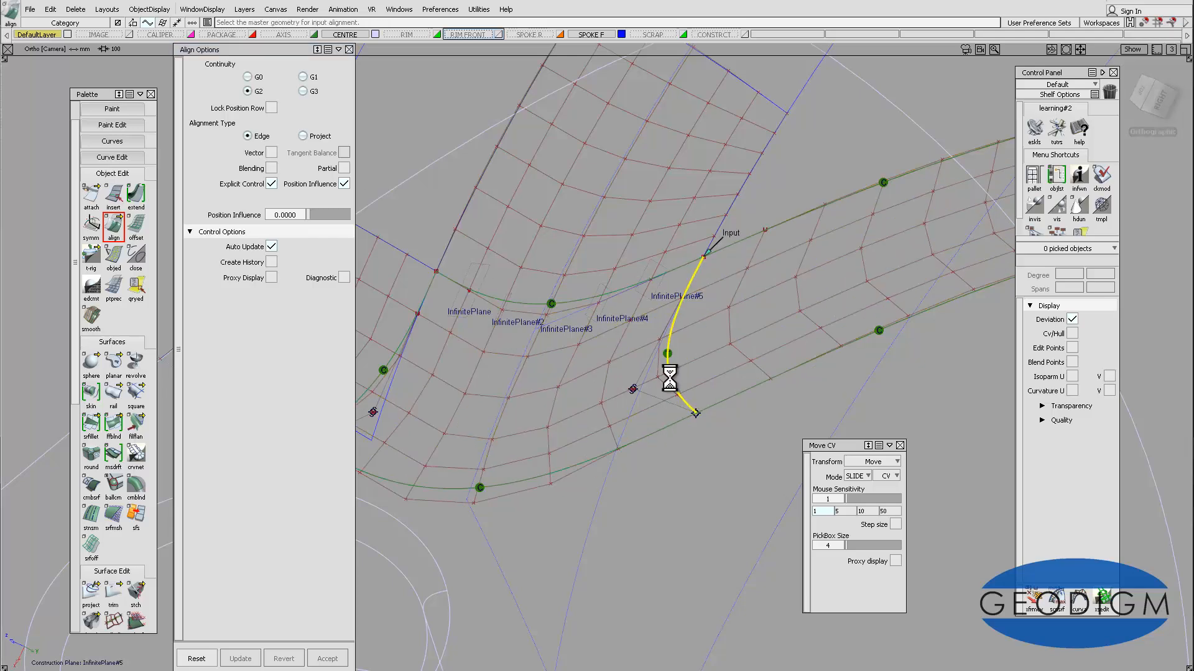
{"action": "left_click", "coordinate": [672, 381]}
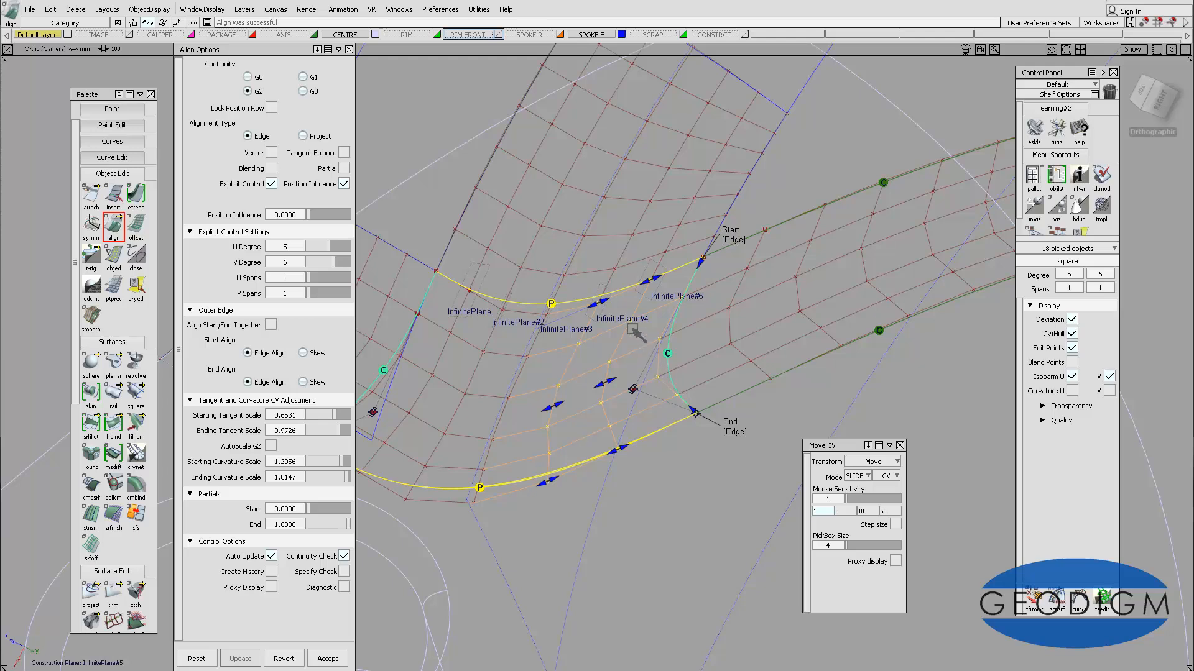
{"action": "left_click", "coordinate": [302, 78]}
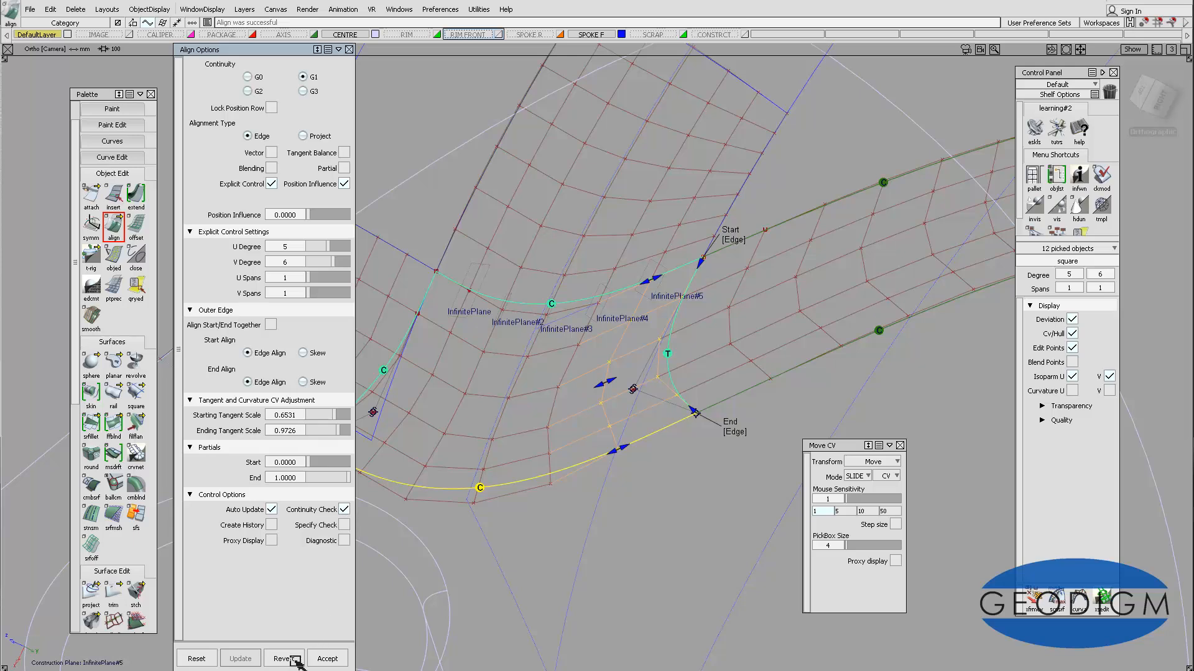
{"action": "left_click", "coordinate": [323, 658]}
{"action": "right_click_drag", "start_coordinate": [623, 421], "coordinate": [633, 399], "text": "alt+shift"}
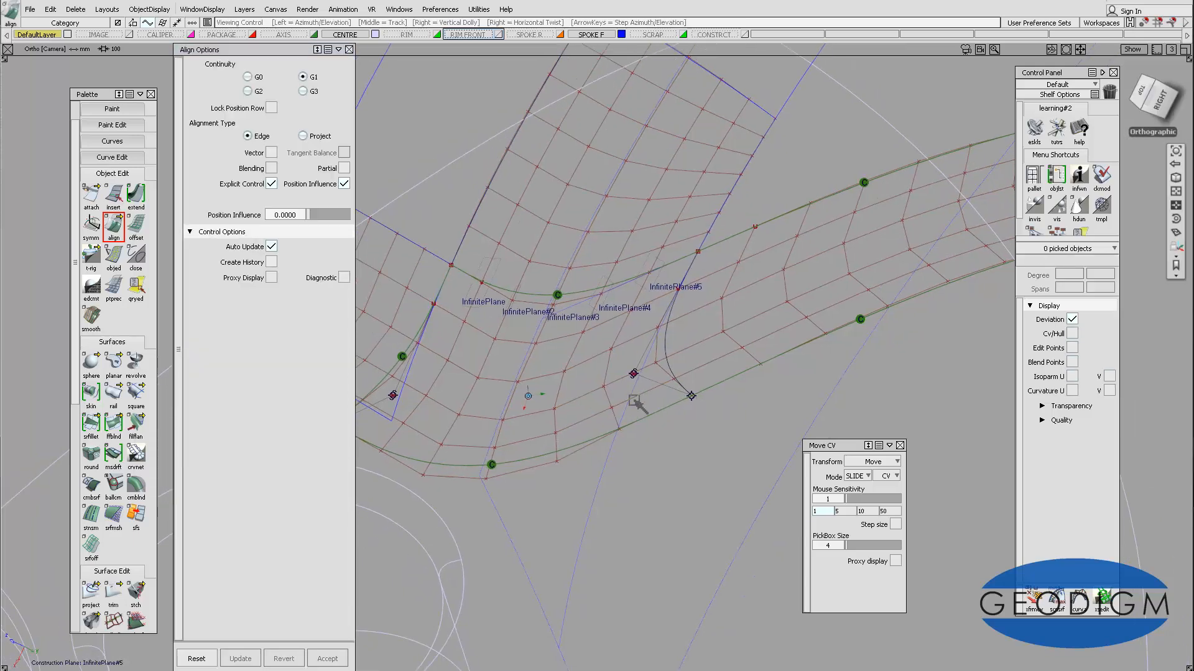
{"action": "middle_click_drag", "start_coordinate": [633, 399], "coordinate": [658, 412], "text": "alt+shift"}
Realign the short edge near InfinitePlane#5 using Align 2008 with Tangent continuity, Colinear alignment type and Continuity Check enabled
{"action": "left_click_drag", "start_coordinate": [122, 233], "coordinate": [159, 222]}
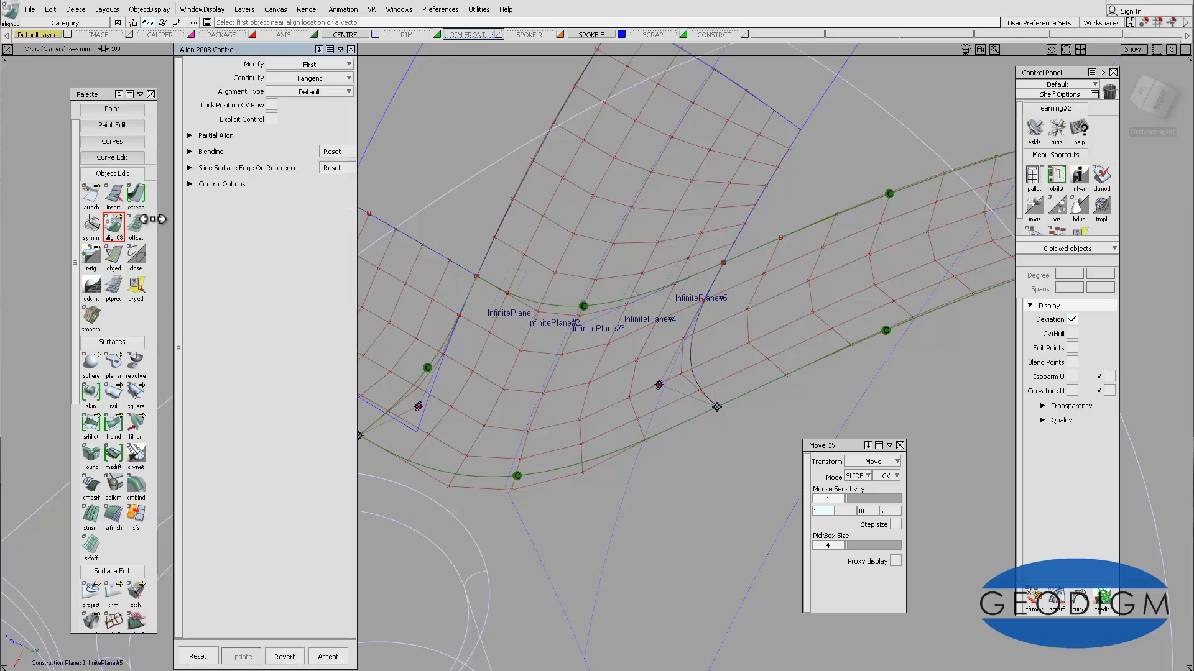
{"action": "left_click", "coordinate": [715, 404]}
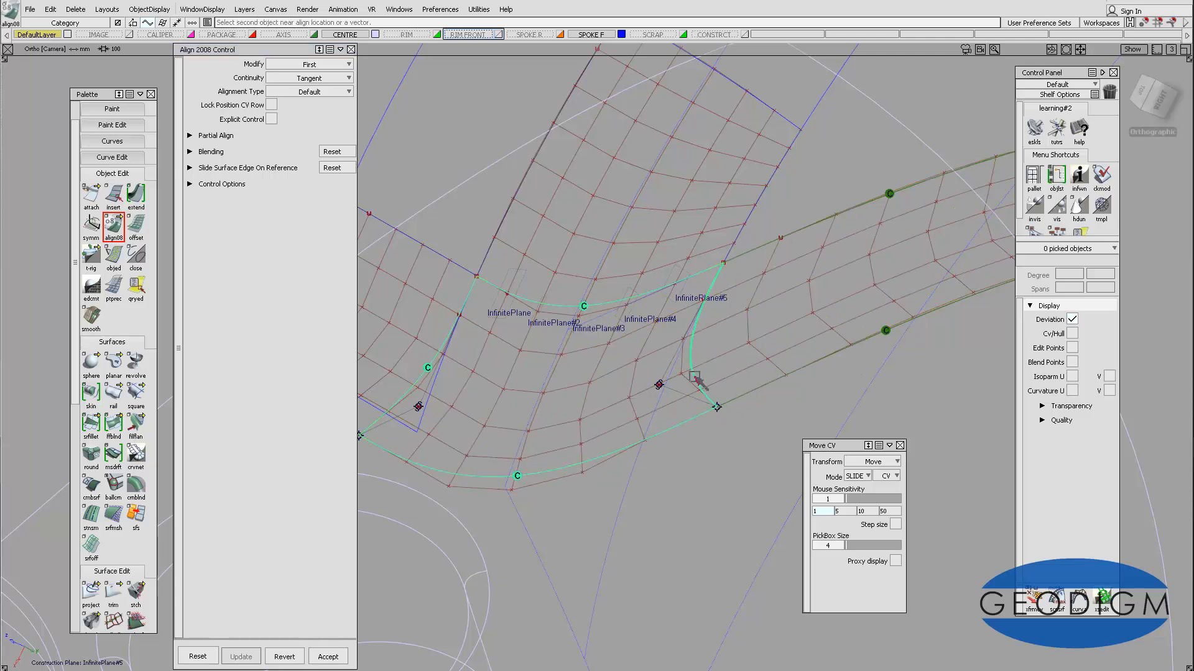
{"action": "left_click", "coordinate": [695, 377]}
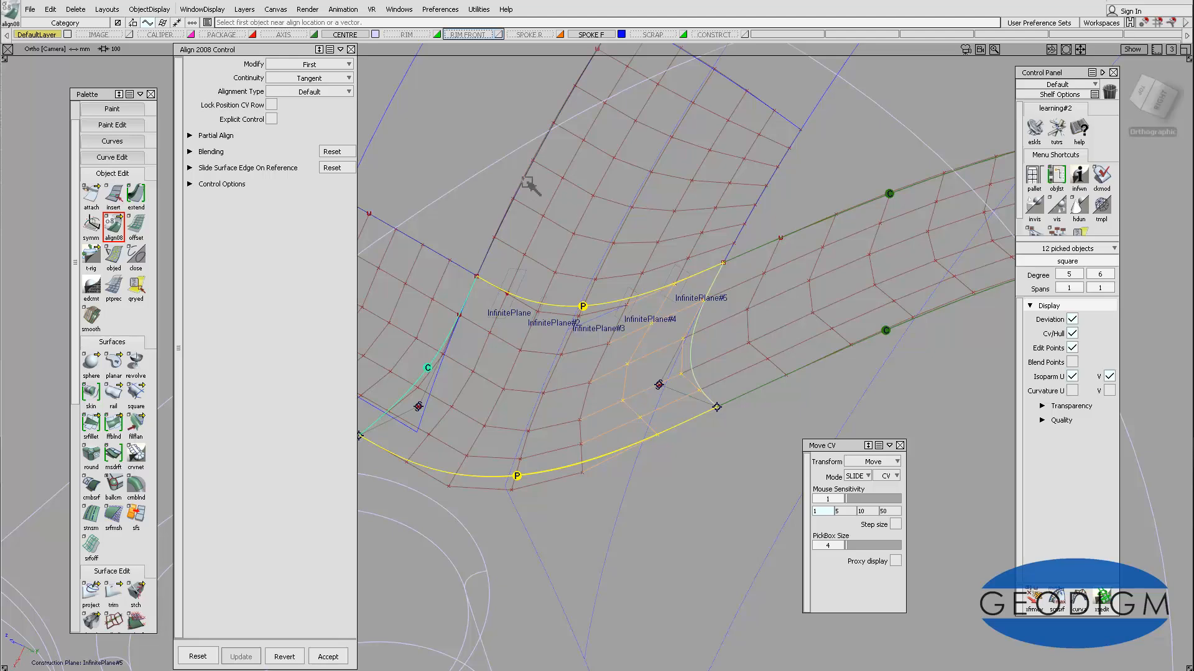
{"action": "left_click", "coordinate": [311, 92]}
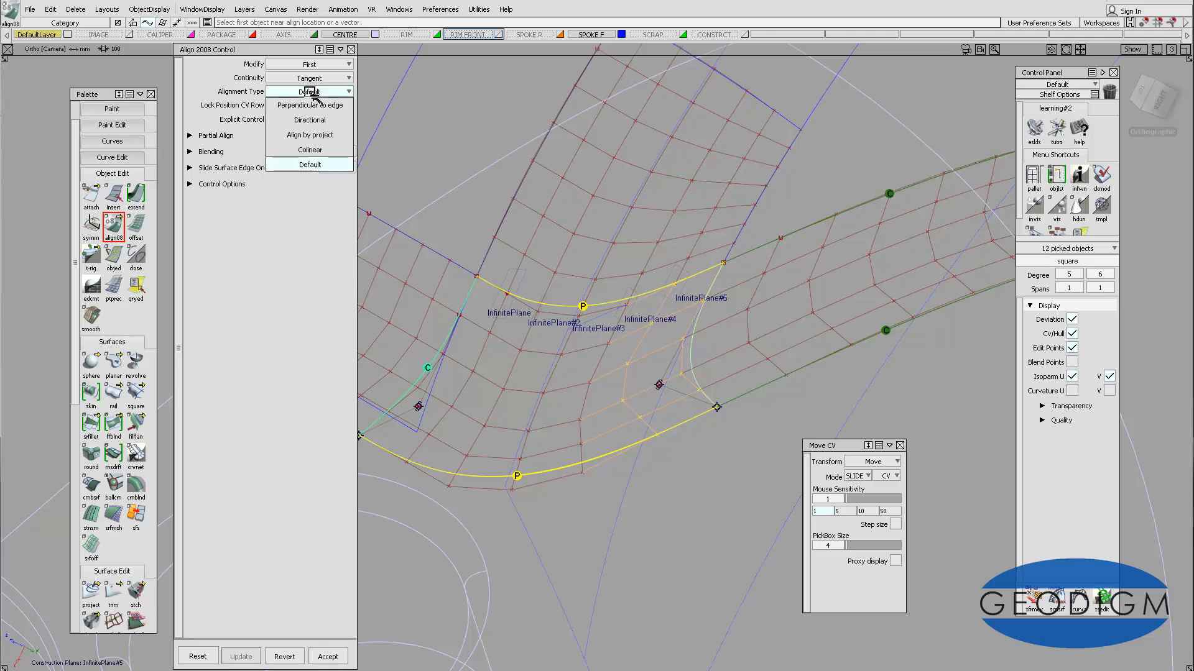
{"action": "left_click", "coordinate": [309, 150]}
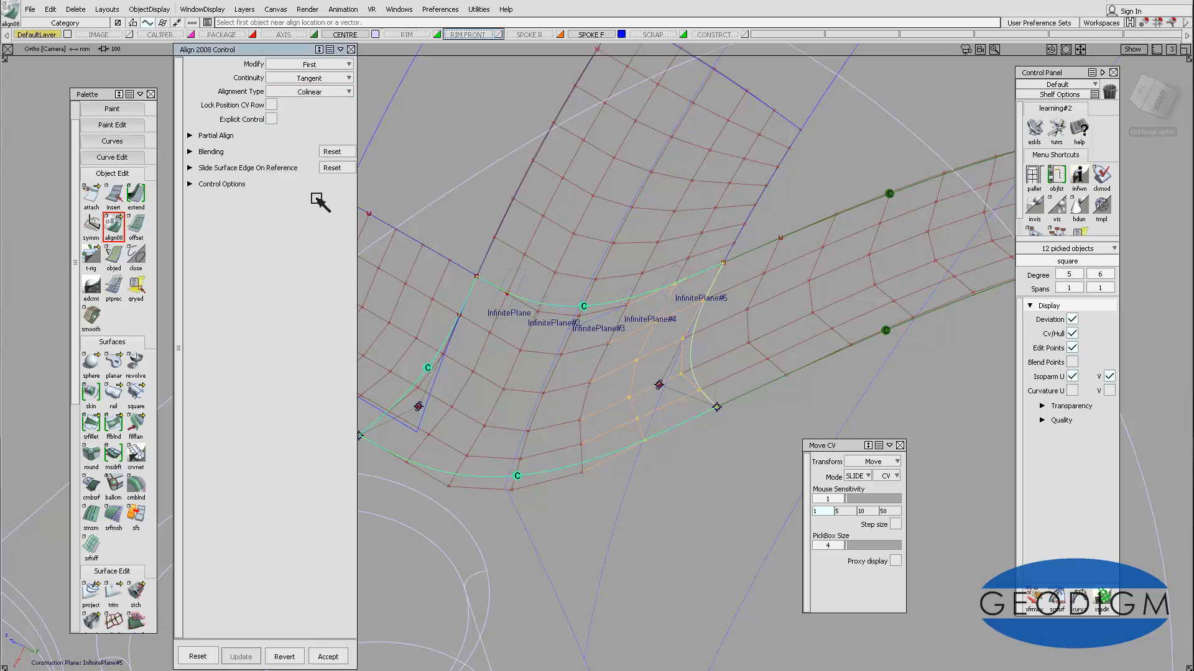
{"action": "left_click", "coordinate": [197, 186]}
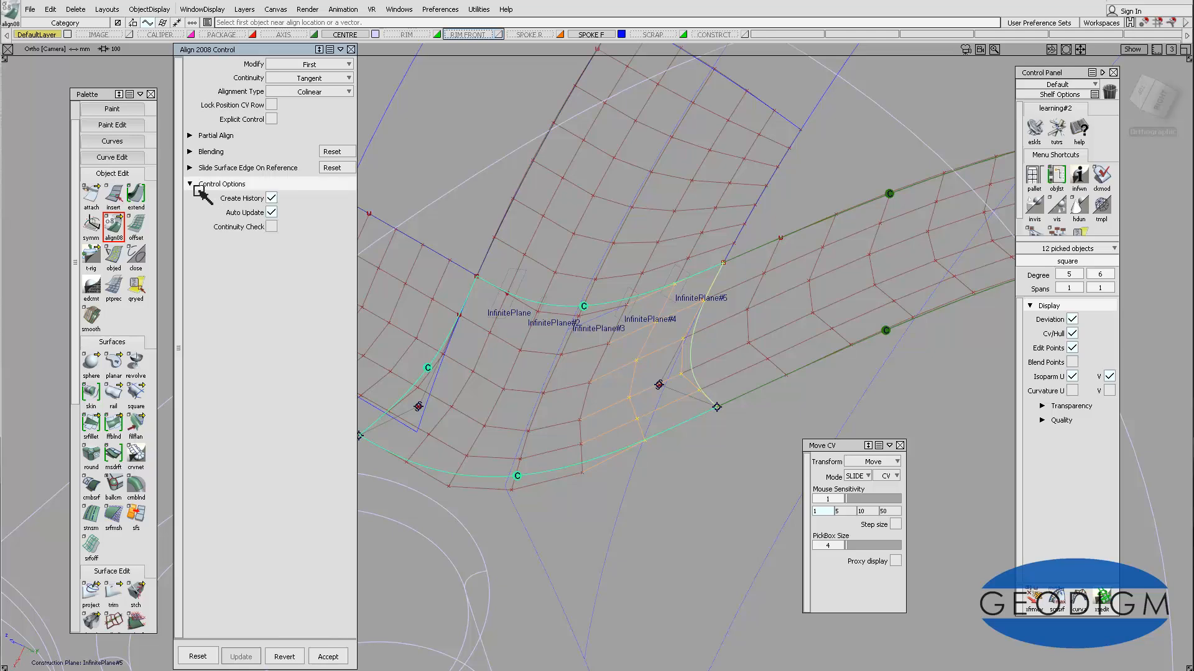
{"action": "left_click", "coordinate": [271, 228]}
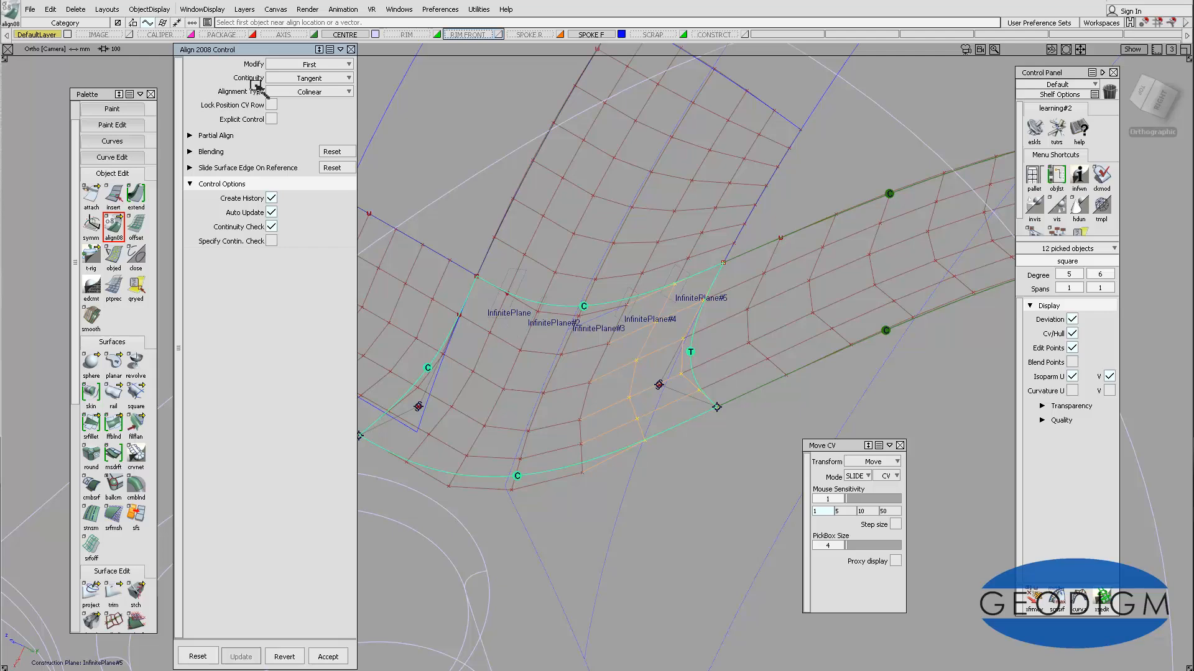
Try Curvature continuity on the colinear alignment and set it back to Tangent
{"action": "left_click", "coordinate": [316, 77]}
{"action": "left_click", "coordinate": [319, 92]}
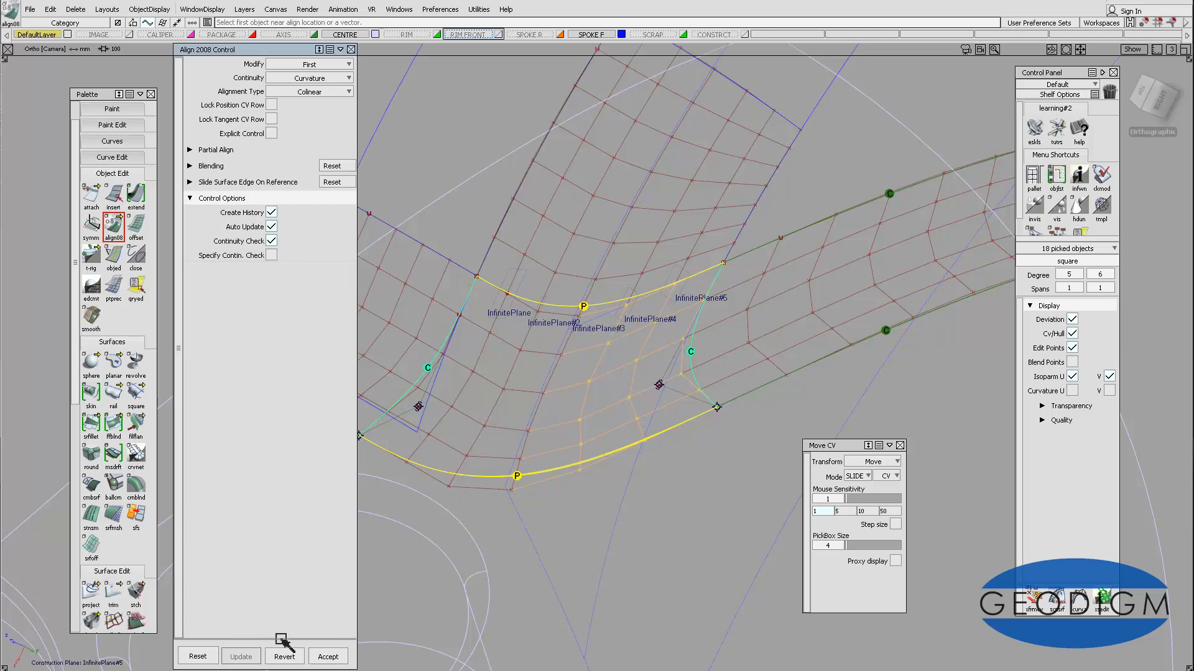
{"action": "left_click", "coordinate": [299, 79]}
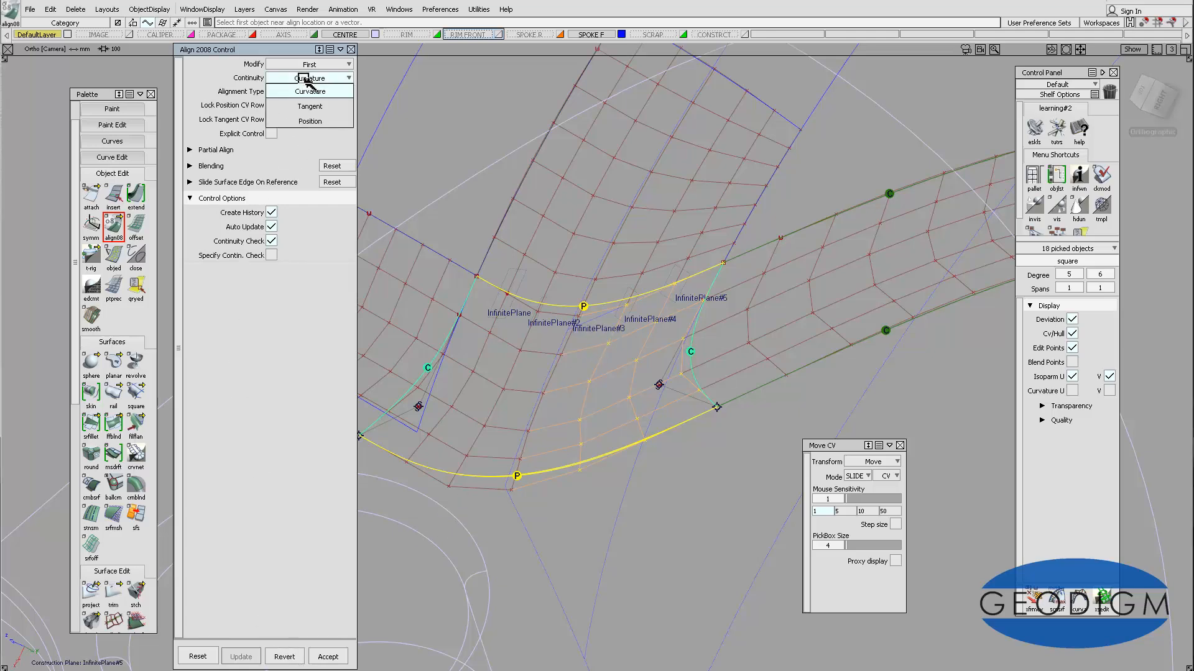
{"action": "left_click", "coordinate": [311, 106]}
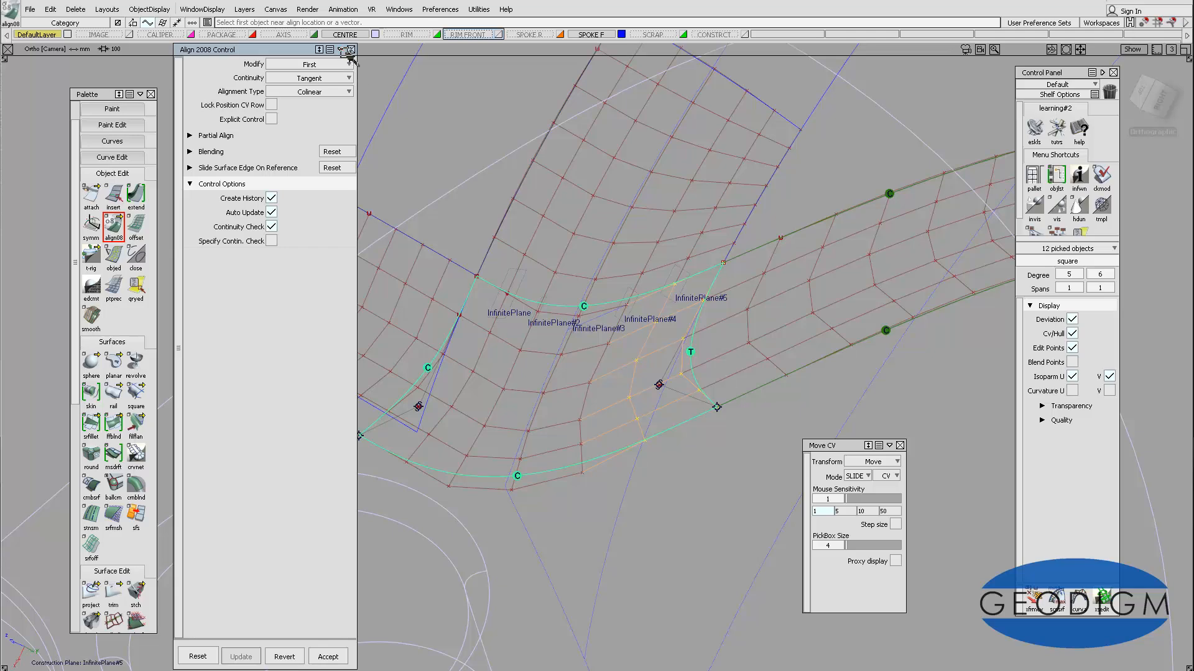
Finish the edge alignment and close the Move CV and Align 2008 Control windows
{"action": "left_click", "coordinate": [703, 460]}
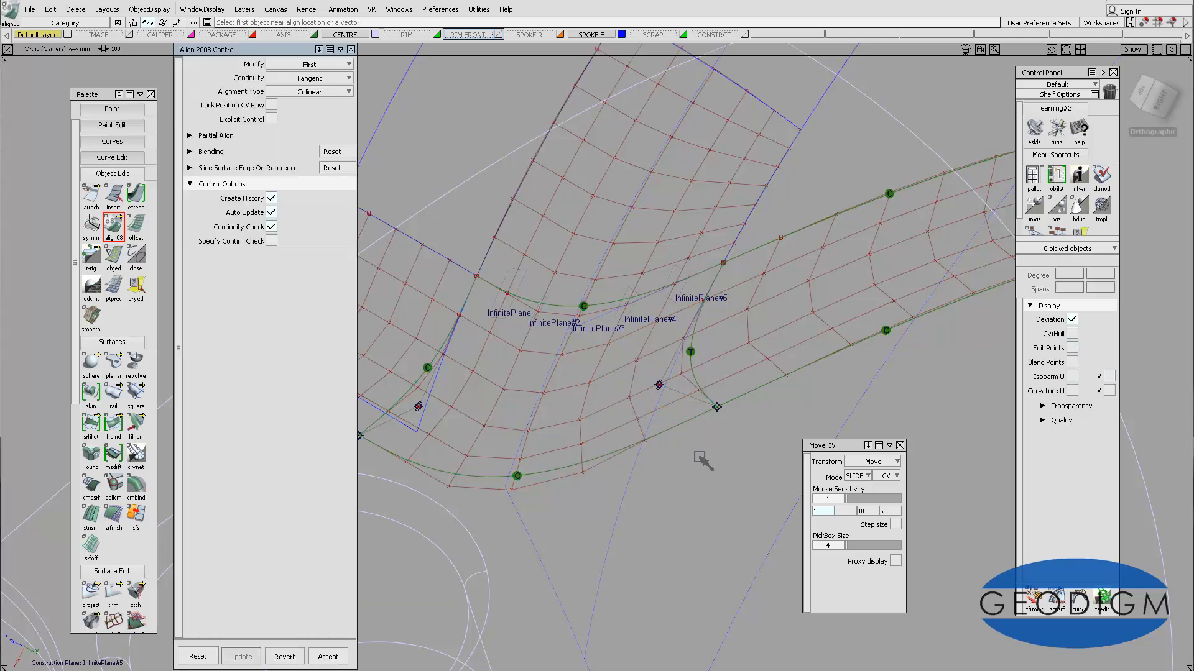
{"action": "left_click", "coordinate": [899, 446]}
{"action": "left_click", "coordinate": [351, 50]}
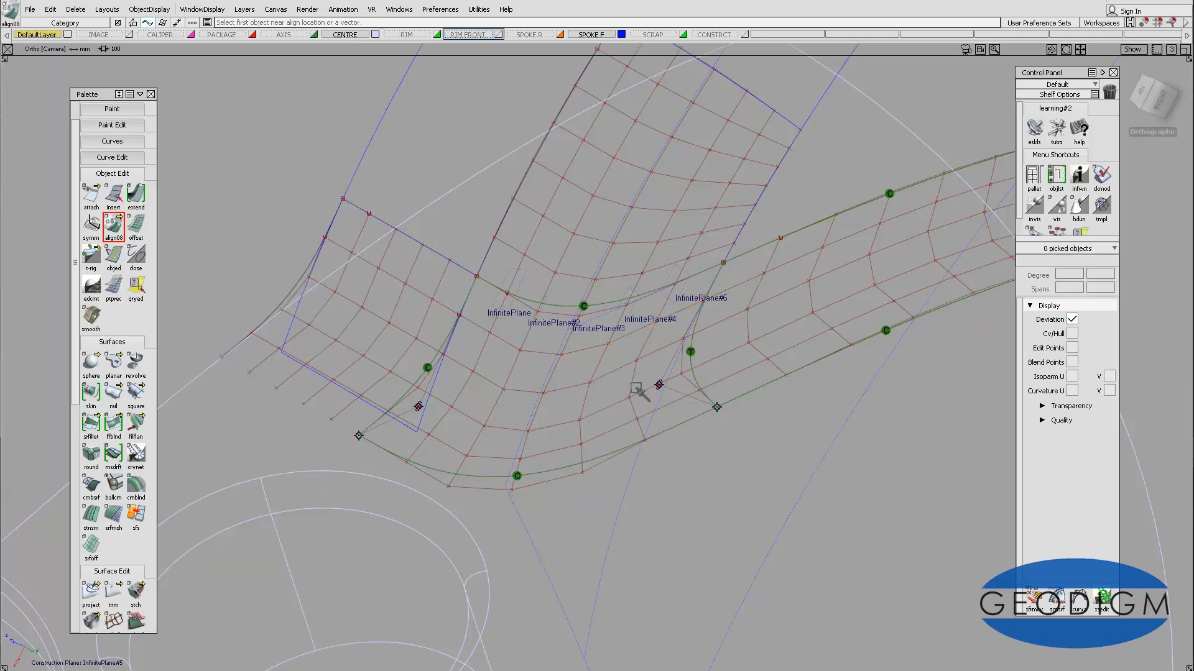
Pick the continuity locator on the short edge near InfinitePlane#5 and open its continuity evaluation in the Information Window
{"action": "scroll", "coordinate": [614, 413], "scroll_direction": "up", "scroll_amount": 3}
{"action": "left_click_drag", "start_coordinate": [718, 340], "coordinate": [684, 394], "text": "alt+shift"}
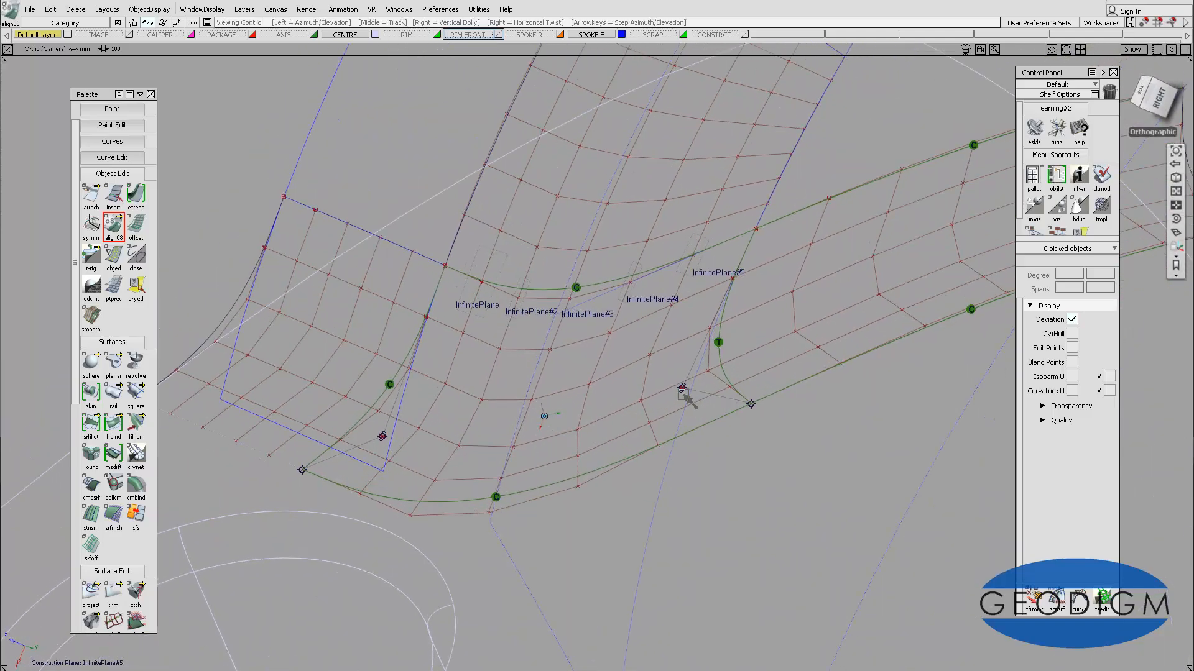
{"action": "left_click", "coordinate": [688, 431], "text": "ctrl+shift"}
{"action": "left_click", "coordinate": [690, 506]}
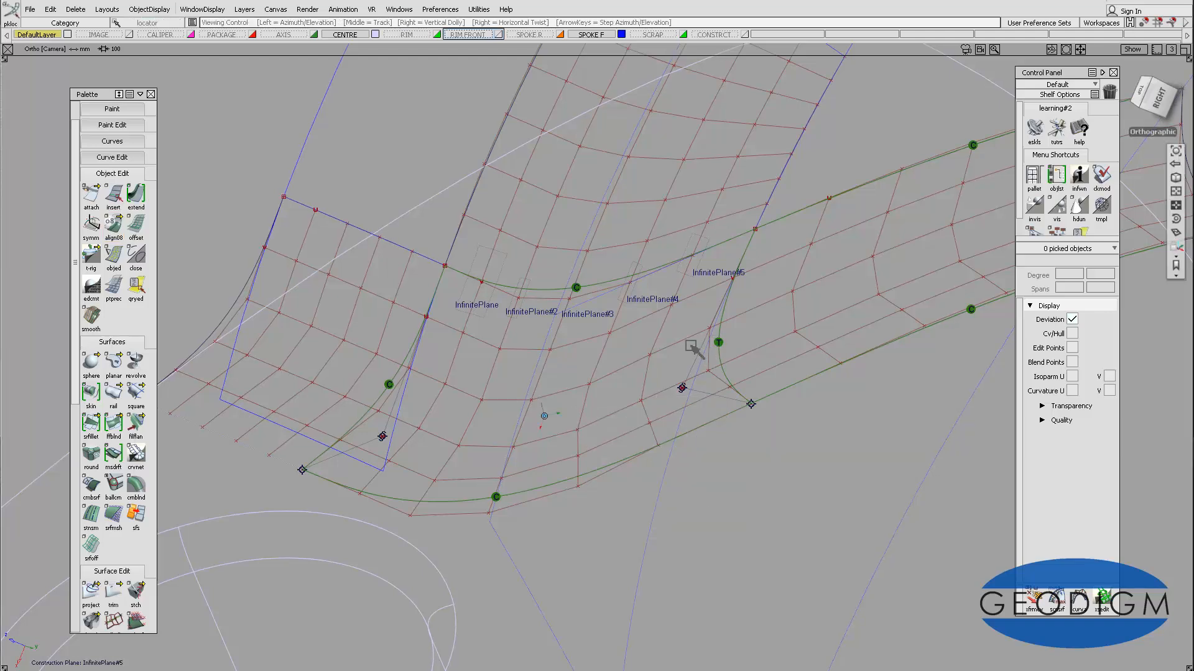
{"action": "left_click_drag", "start_coordinate": [689, 344], "coordinate": [756, 353], "text": "alt+shift"}
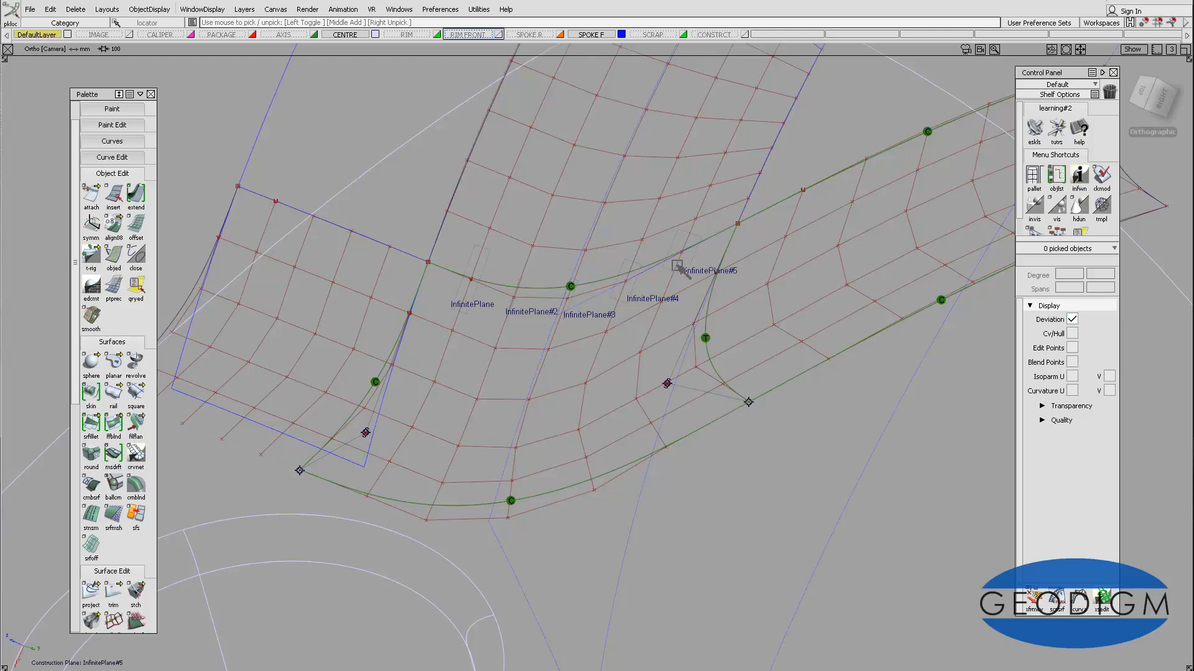
{"action": "left_click", "coordinate": [705, 338]}
{"action": "left_click", "coordinate": [398, 10]}
{"action": "mouse_move", "coordinate": [429, 70]}
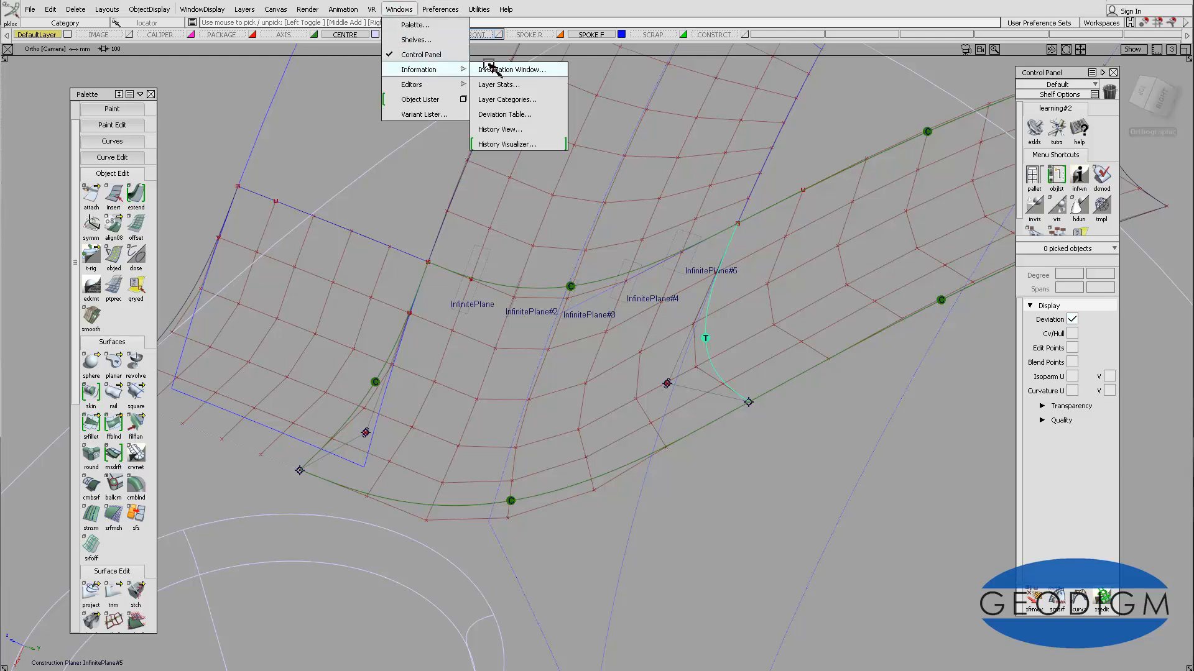
{"action": "left_click", "coordinate": [494, 70]}
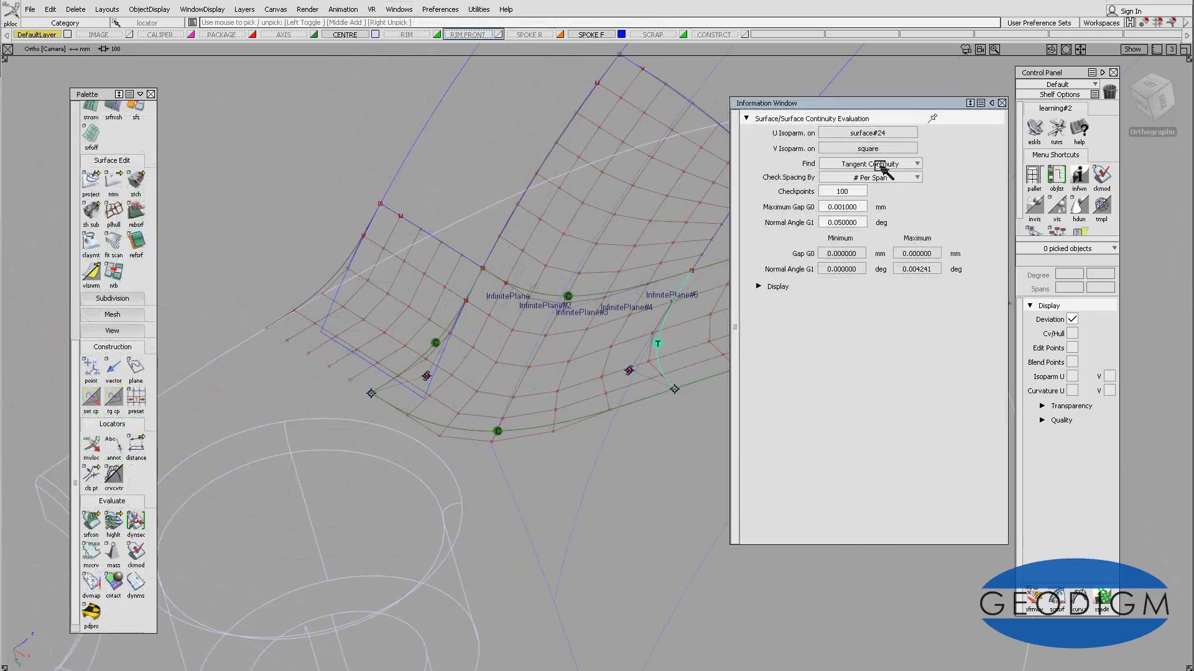
Set the short edge's surface continuity evaluation to Curvature Continuity and close the Information Window
{"action": "left_click", "coordinate": [881, 166]}
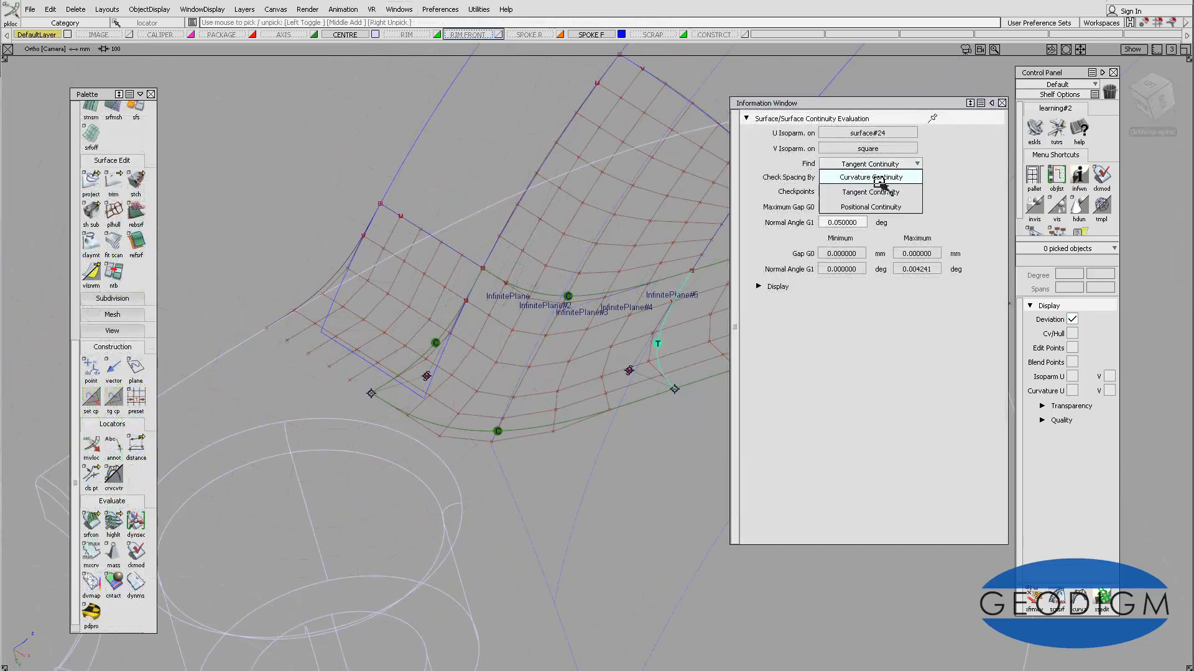
{"action": "left_click", "coordinate": [878, 177]}
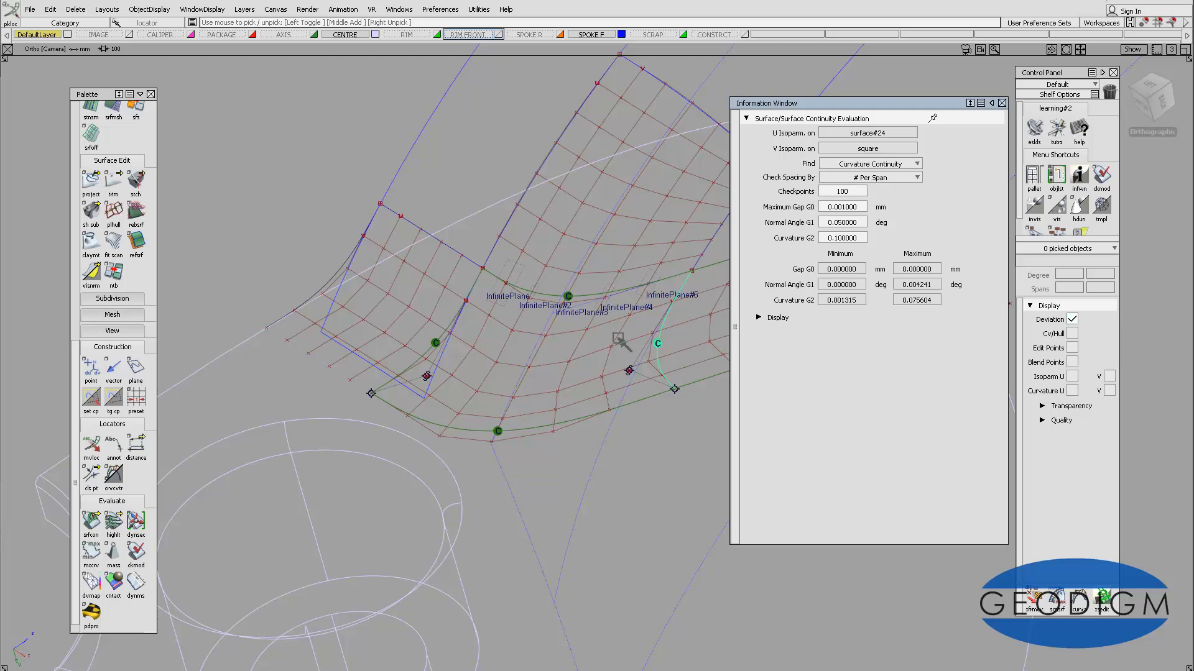
{"action": "middle_click_drag", "start_coordinate": [665, 368], "coordinate": [577, 371], "text": "alt+shift"}
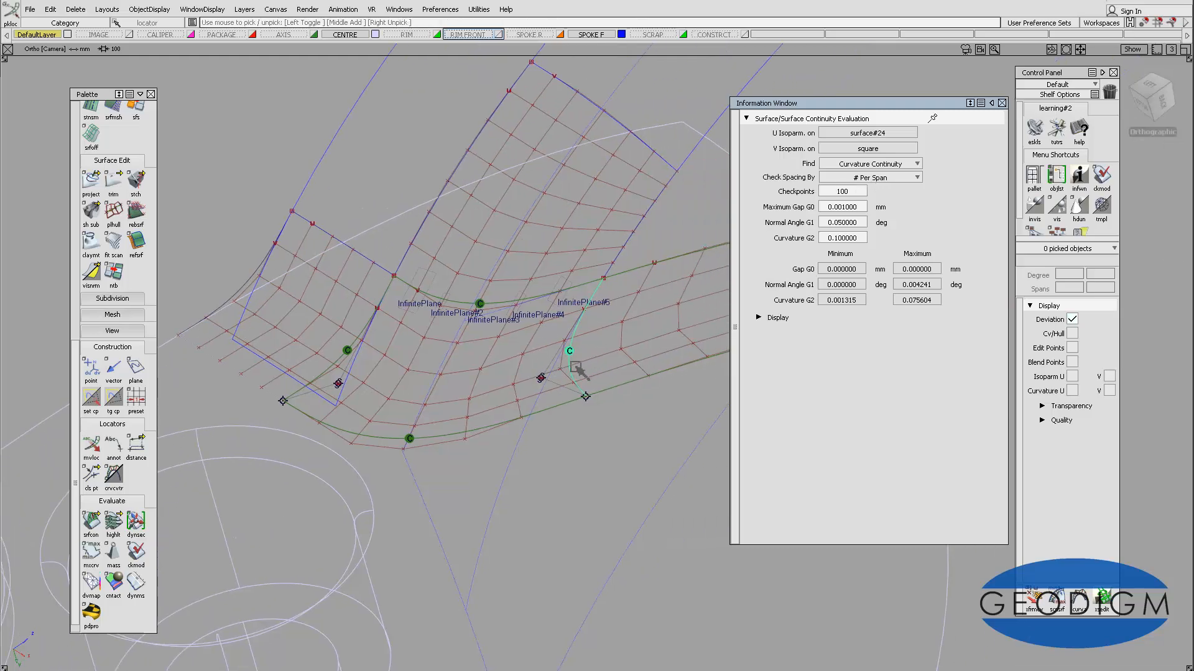
{"action": "mouse_move", "coordinate": [591, 349]}
{"action": "left_mouse_down", "text": "alt+shift"}
{"action": "mouse_move", "coordinate": [602, 344]}
{"action": "mouse_move", "coordinate": [568, 346]}
{"action": "left_mouse_up", "text": "alt+shift"}
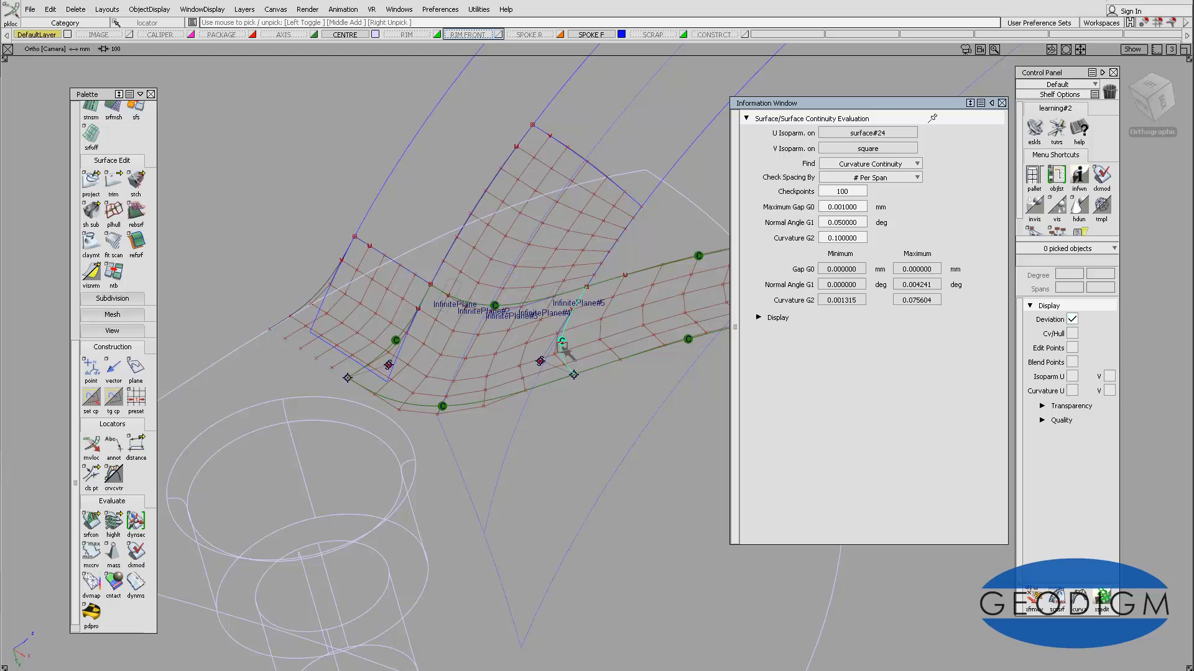
{"action": "left_click", "coordinate": [563, 389]}
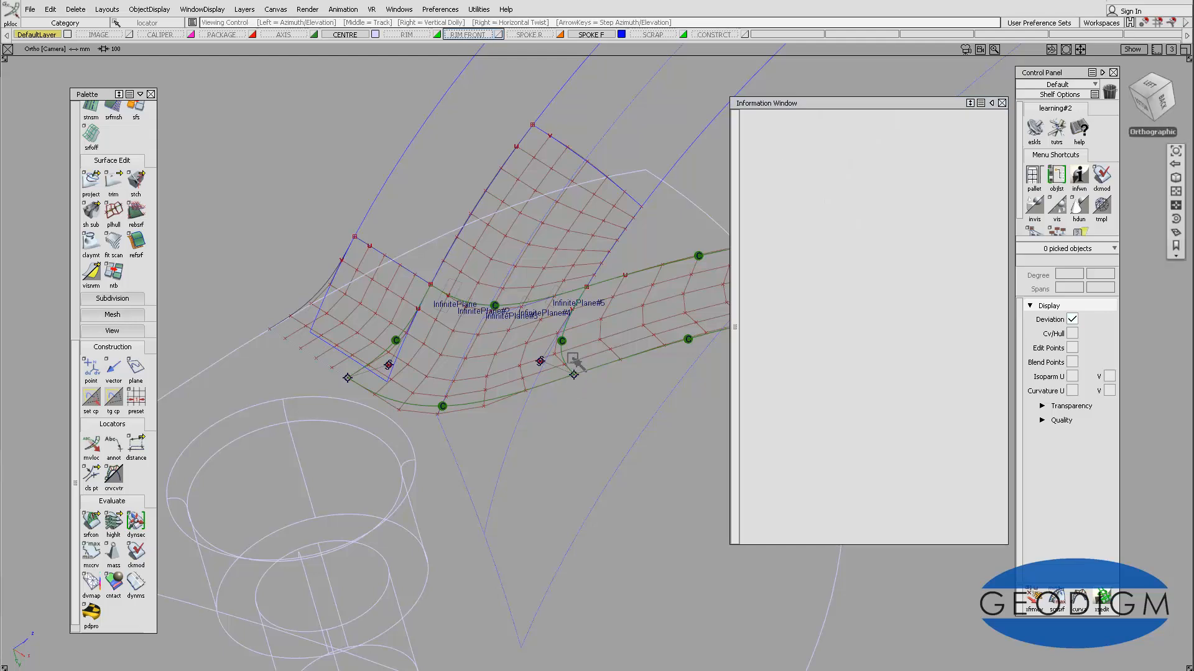
{"action": "mouse_move", "coordinate": [566, 374]}
{"action": "left_mouse_down", "text": "alt+shift"}
{"action": "mouse_move", "coordinate": [607, 381]}
{"action": "mouse_move", "coordinate": [559, 371]}
{"action": "mouse_move", "coordinate": [619, 401]}
{"action": "mouse_move", "coordinate": [536, 391]}
{"action": "mouse_move", "coordinate": [559, 394]}
{"action": "left_mouse_up", "text": "alt+shift"}
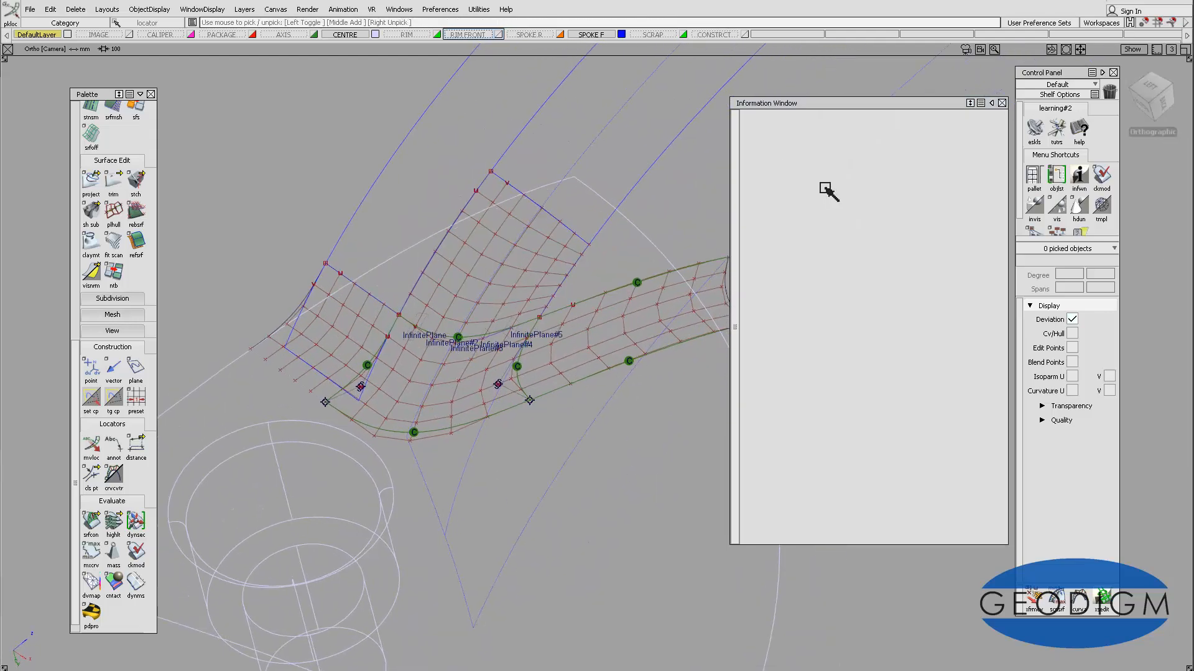
{"action": "left_click", "coordinate": [1002, 103]}
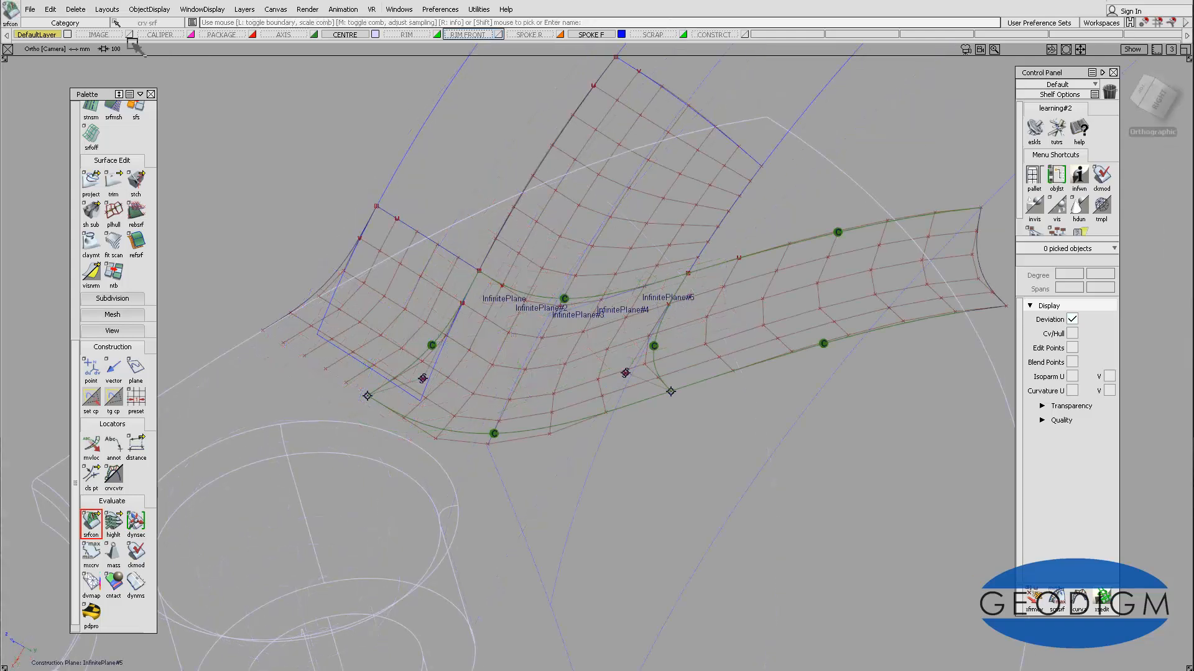
Save the model as a new file named wheel-spoke-surface-fillet2-20200619-1649.wire
{"action": "left_click", "coordinate": [30, 10]}
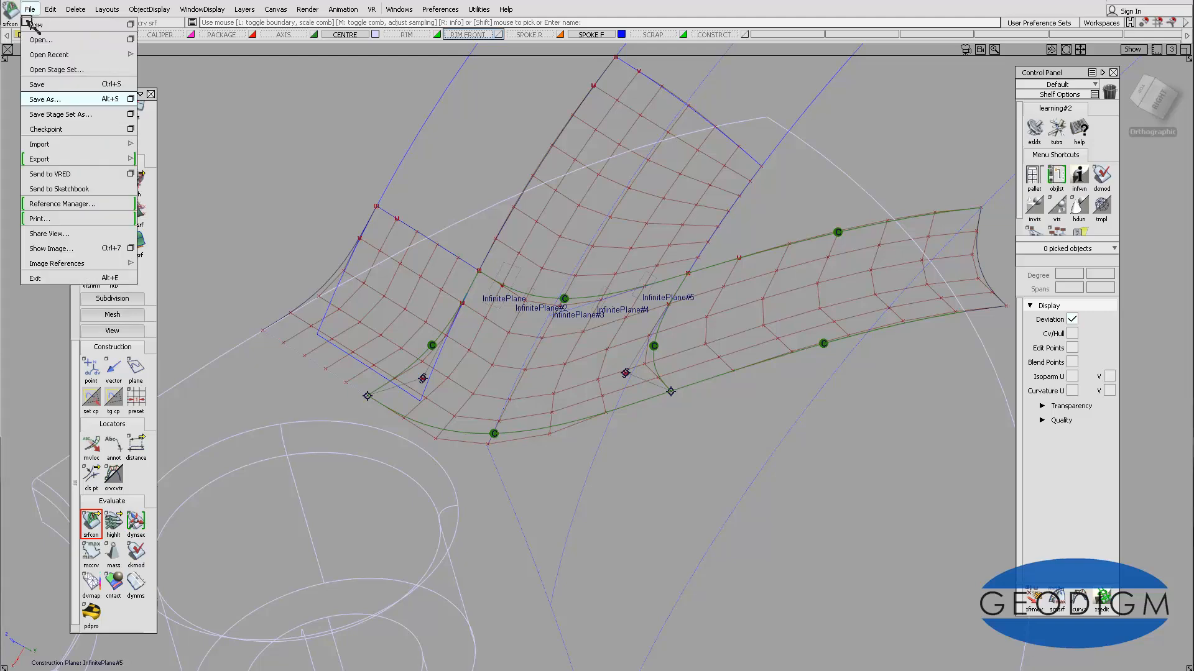
{"action": "left_click", "coordinate": [39, 94]}
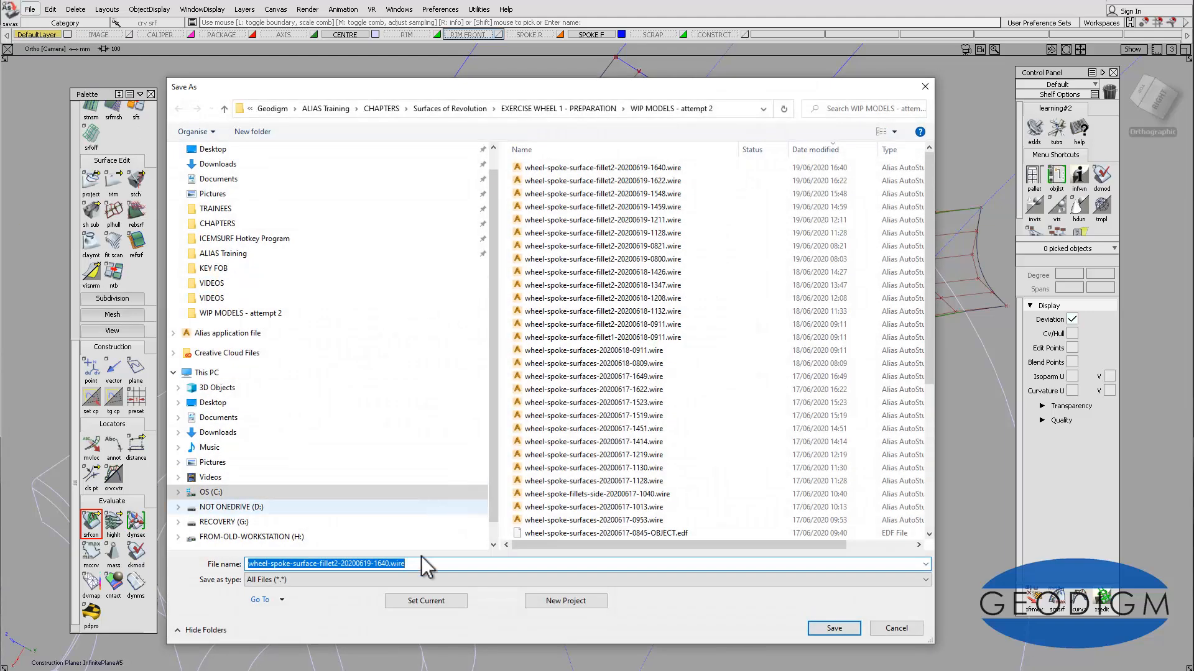
{"action": "left_click", "coordinate": [389, 564]}
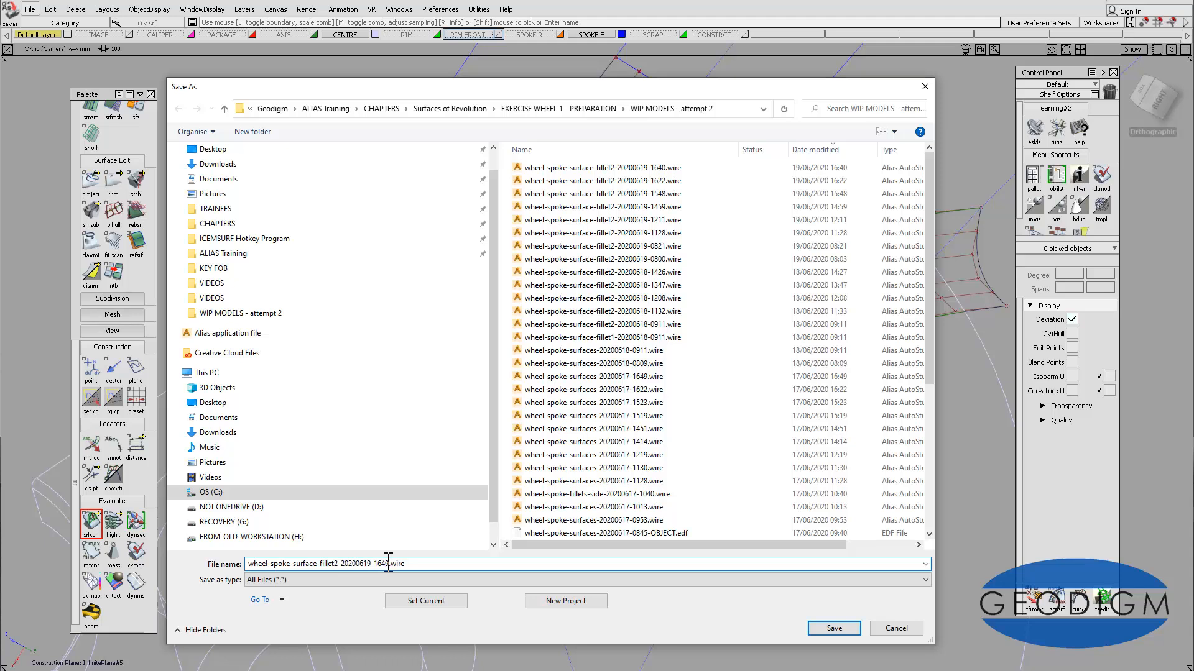
{"action": "key", "text": "Return"}
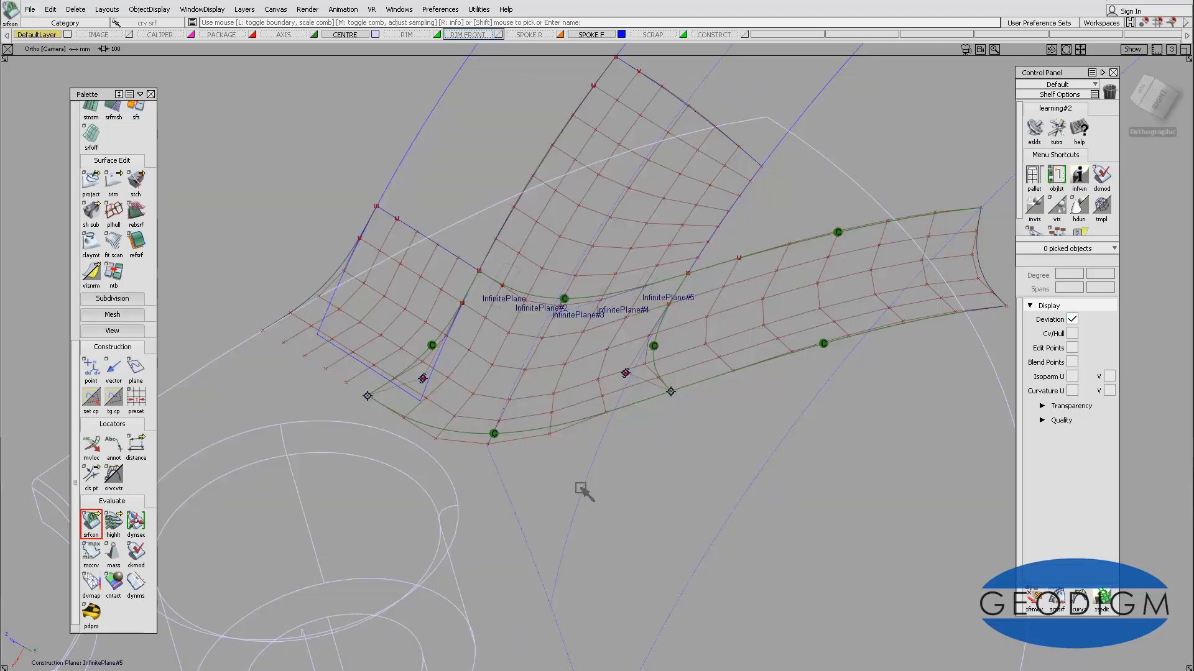
Assign the five infinite construction planes across the transition to the CONSTRCT layer and toggle that layer's visibility to check them
{"action": "left_click_drag", "start_coordinate": [541, 390], "coordinate": [485, 348], "text": "alt+shift"}
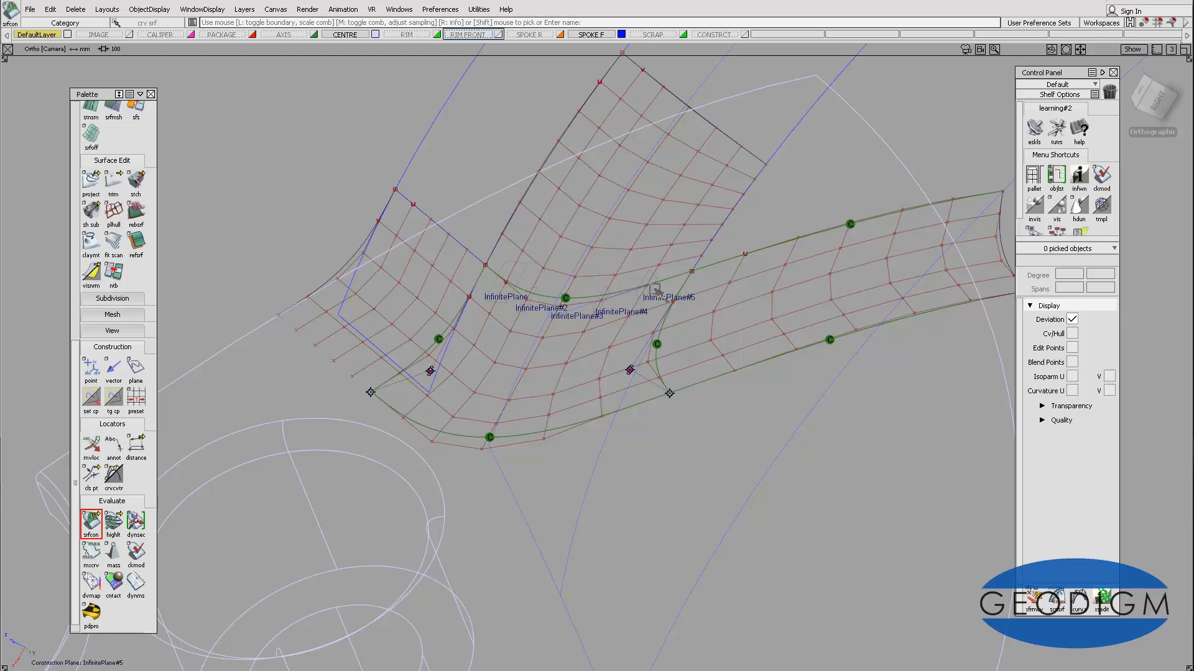
{"action": "left_click_drag", "start_coordinate": [651, 302], "coordinate": [704, 311], "text": "alt+shift"}
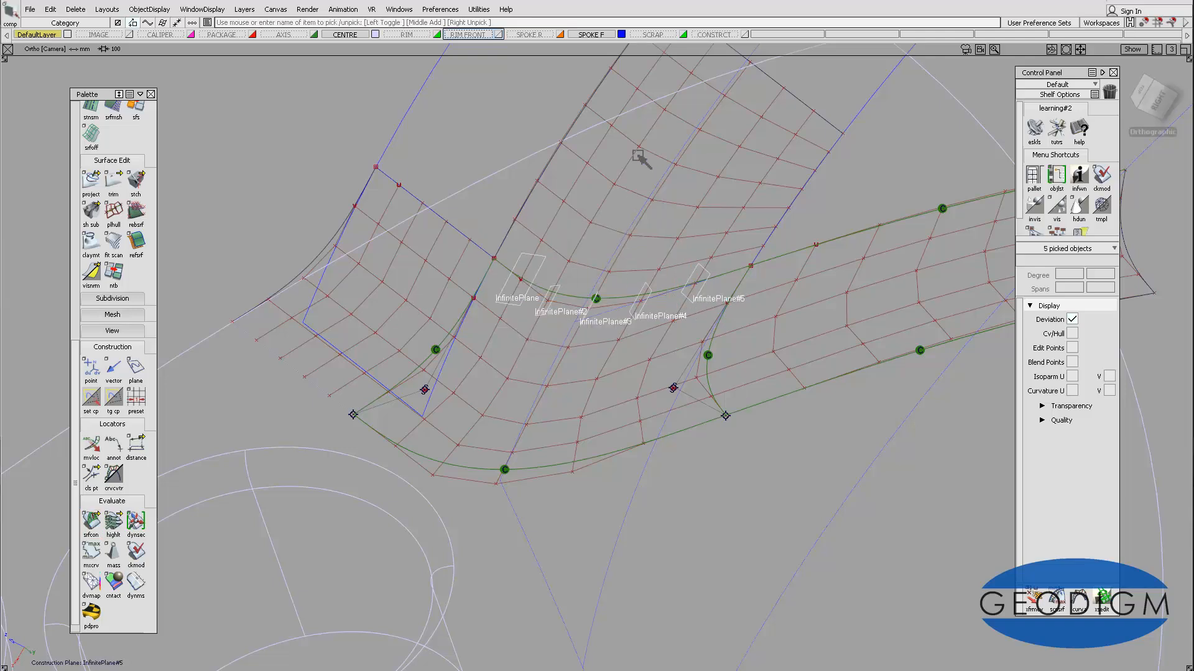
{"action": "right_click", "coordinate": [725, 38]}
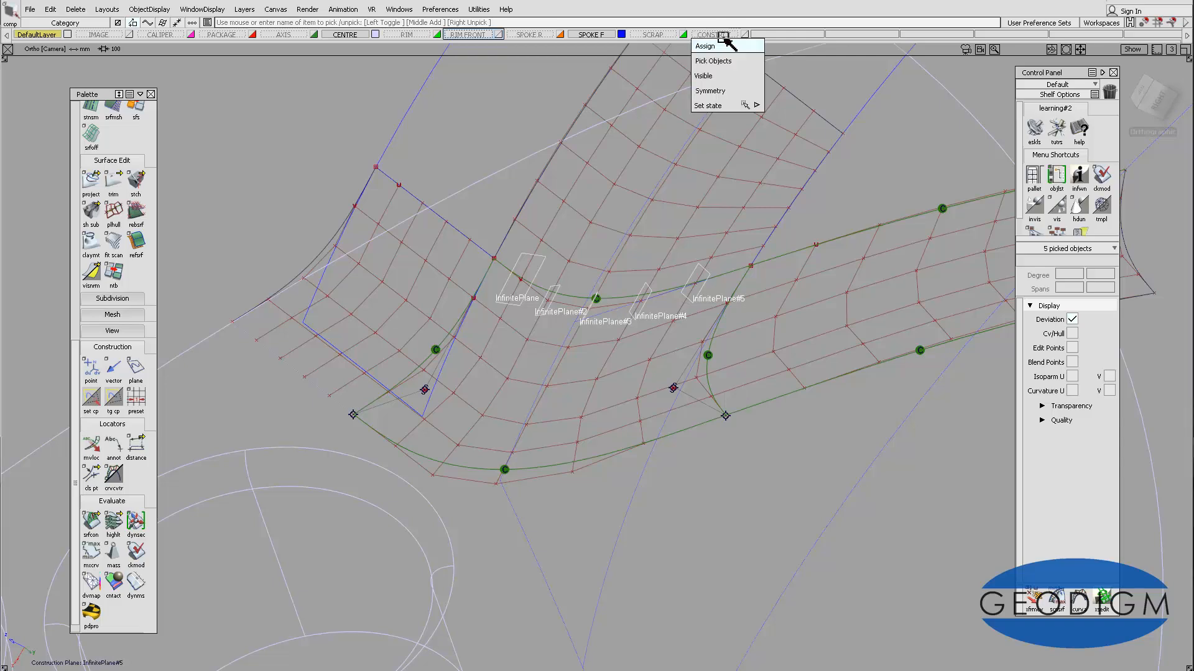
{"action": "left_click", "coordinate": [716, 45]}
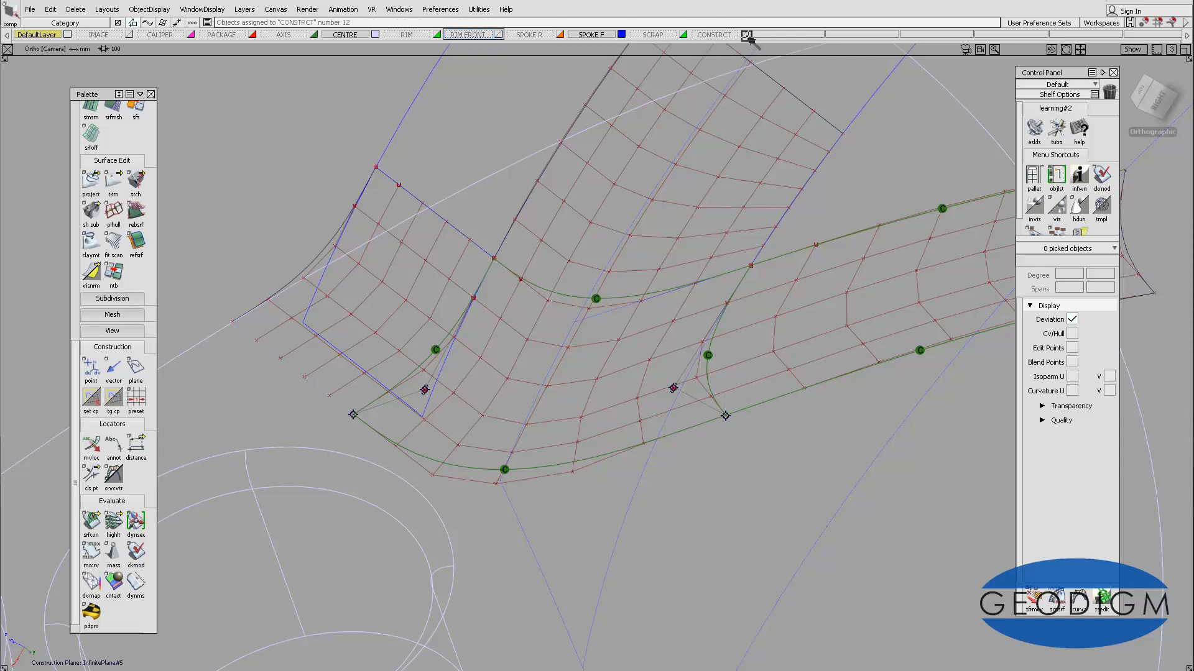
{"action": "left_click", "coordinate": [746, 35]}
{"action": "left_click", "coordinate": [746, 35]}
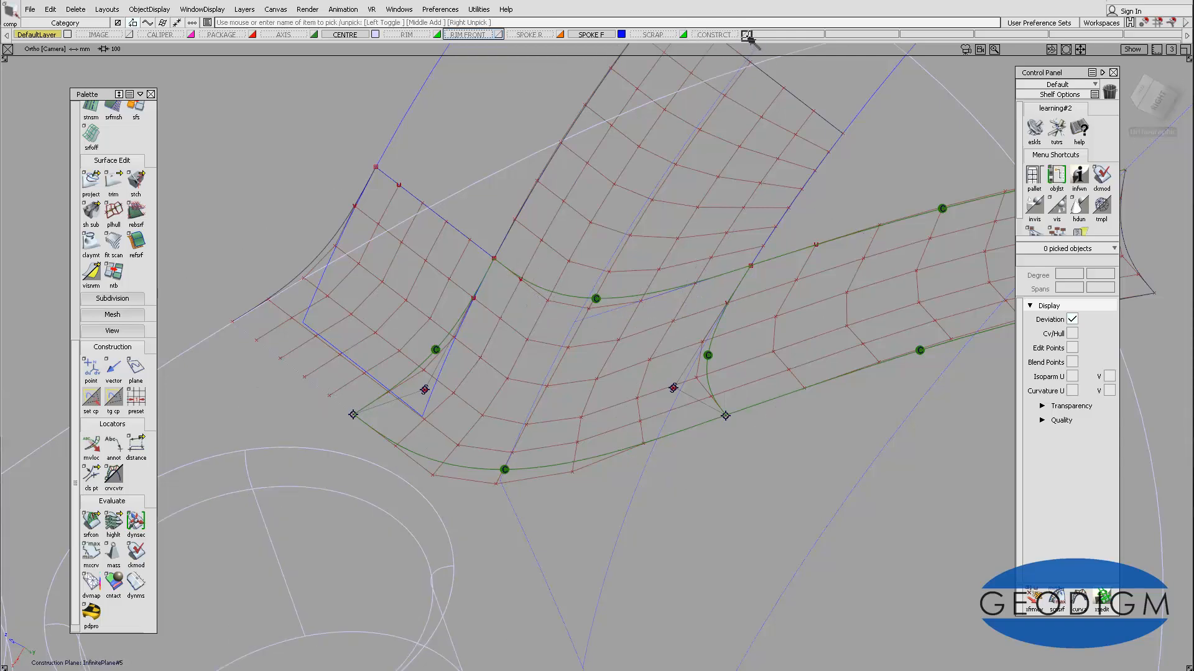
{"action": "left_click", "coordinate": [746, 34]}
{"action": "left_click", "coordinate": [746, 35]}
Pick surface#23 above the square surface's curved edge and assign it to the CONSTRCT layer
{"action": "left_click_drag", "start_coordinate": [672, 398], "coordinate": [673, 336], "text": "ctrl+shift"}
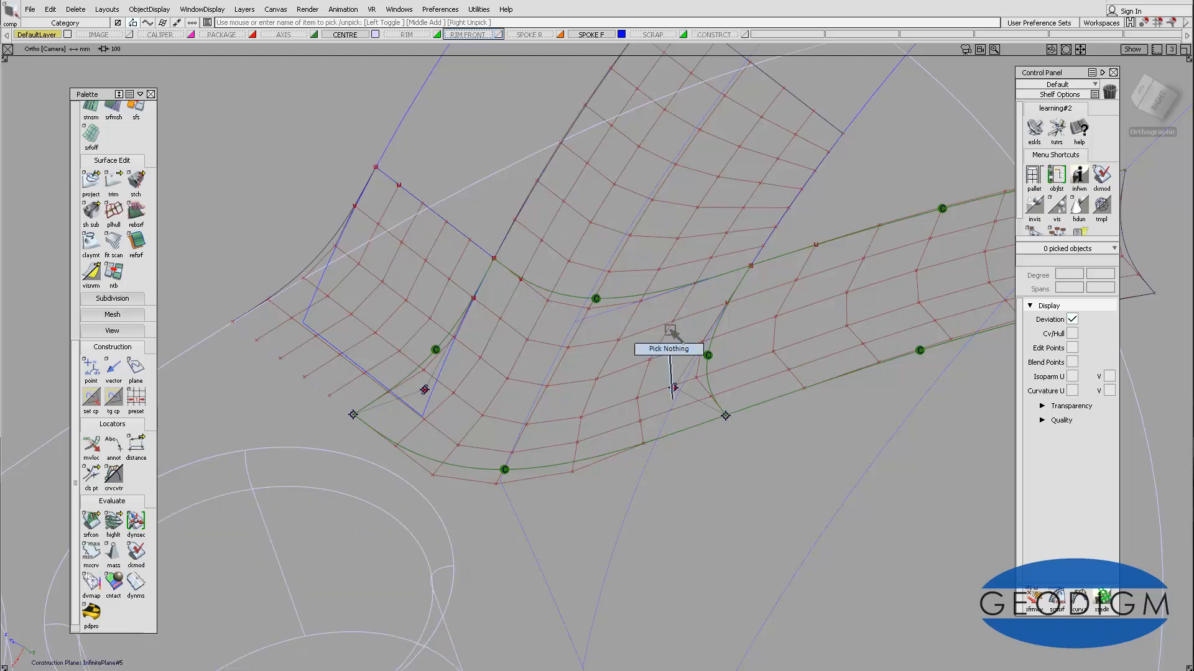
{"action": "right_click_drag", "start_coordinate": [670, 332], "coordinate": [650, 326], "text": "alt+shift"}
{"action": "middle_click_drag", "start_coordinate": [656, 319], "coordinate": [659, 352], "text": "alt+shift"}
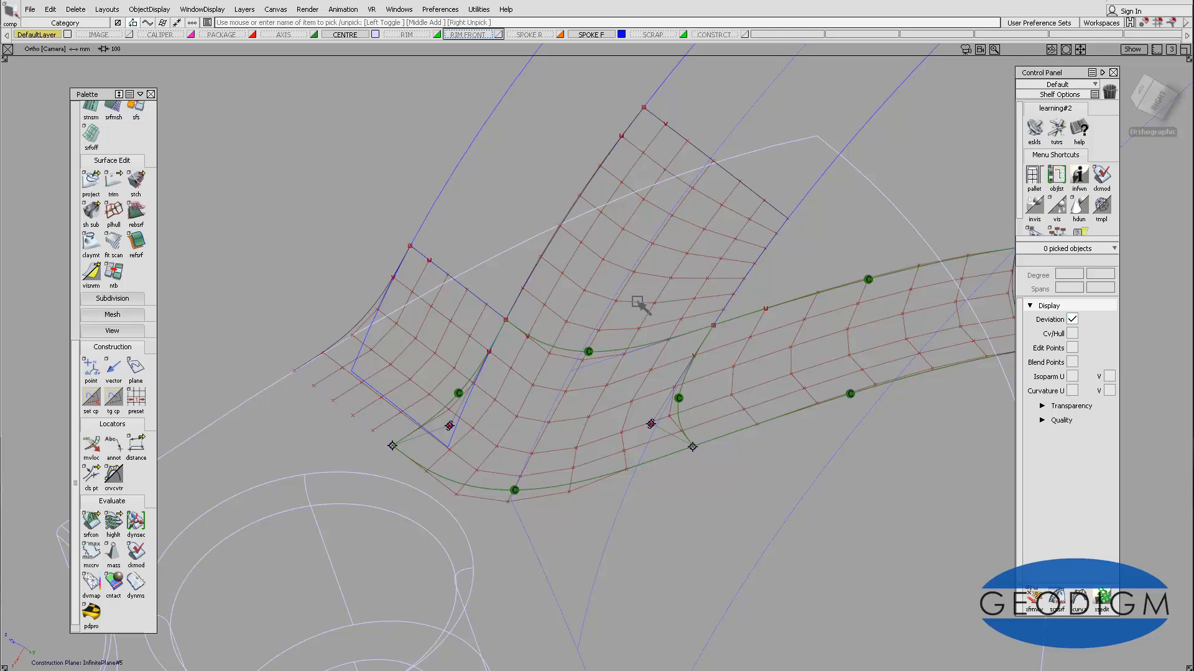
{"action": "left_click_drag", "start_coordinate": [664, 340], "coordinate": [642, 311], "text": "ctrl+shift"}
{"action": "left_click", "coordinate": [643, 309]}
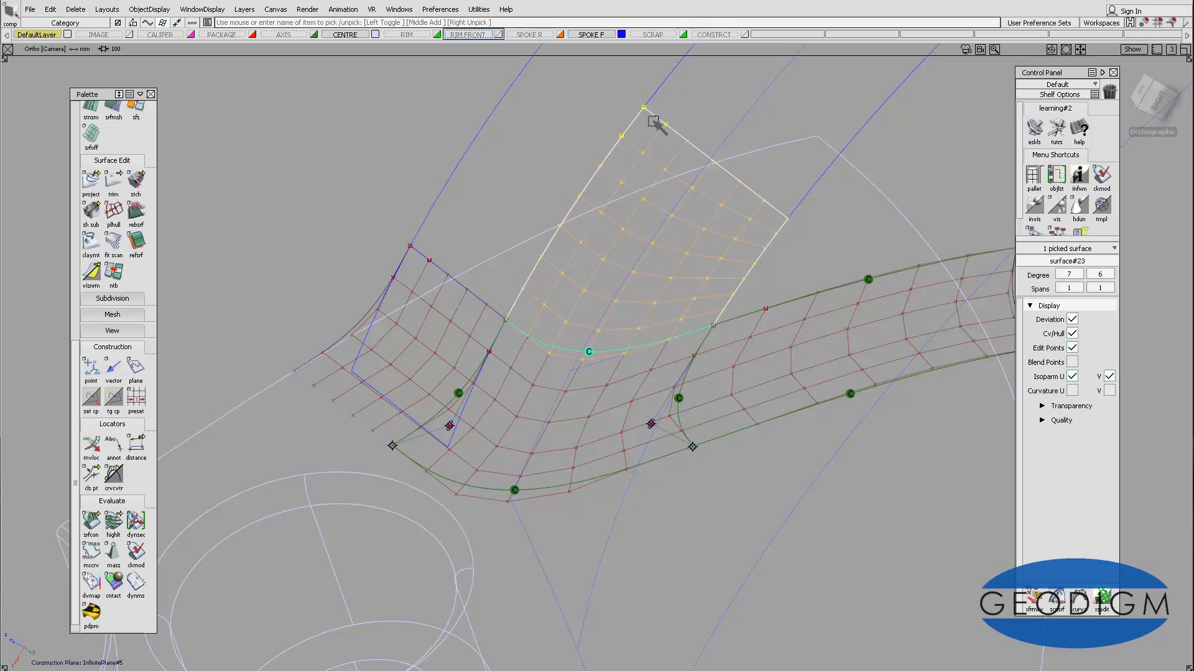
{"action": "left_click", "coordinate": [726, 36]}
{"action": "left_click", "coordinate": [707, 45]}
Show the CONSTRCT layer, assign the overlapping surface node#49 to the SPOKE F layer, and hide CONSTRCT again
{"action": "left_click", "coordinate": [745, 35]}
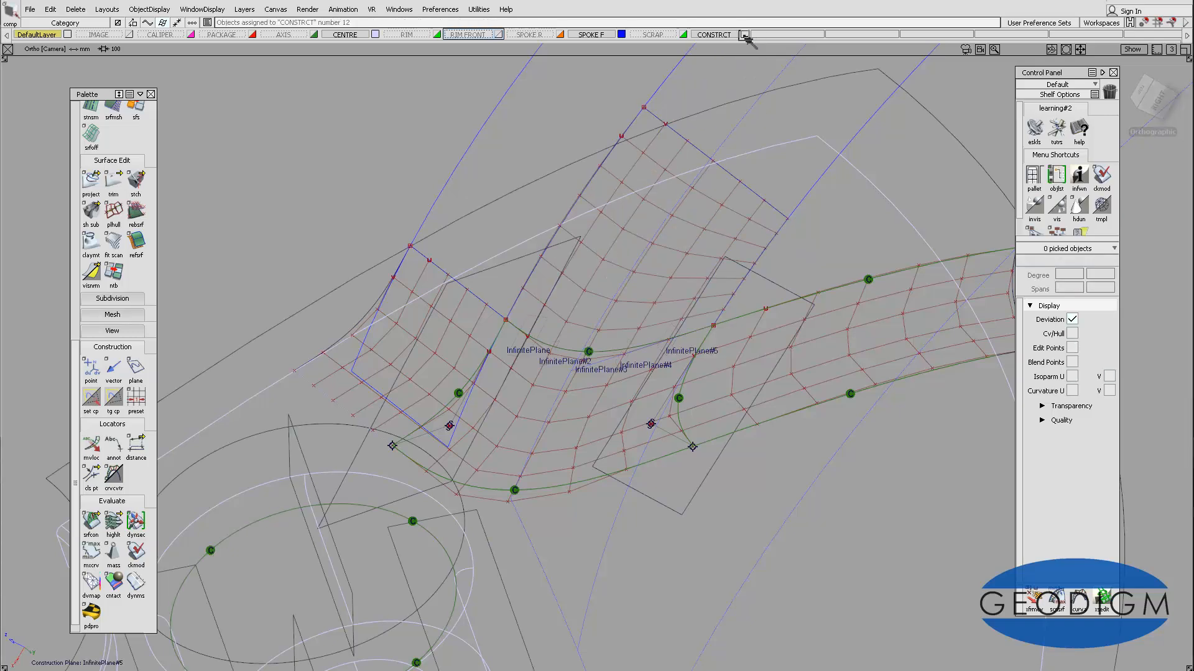
{"action": "left_click_drag", "start_coordinate": [684, 196], "coordinate": [664, 146], "text": "ctrl+shift"}
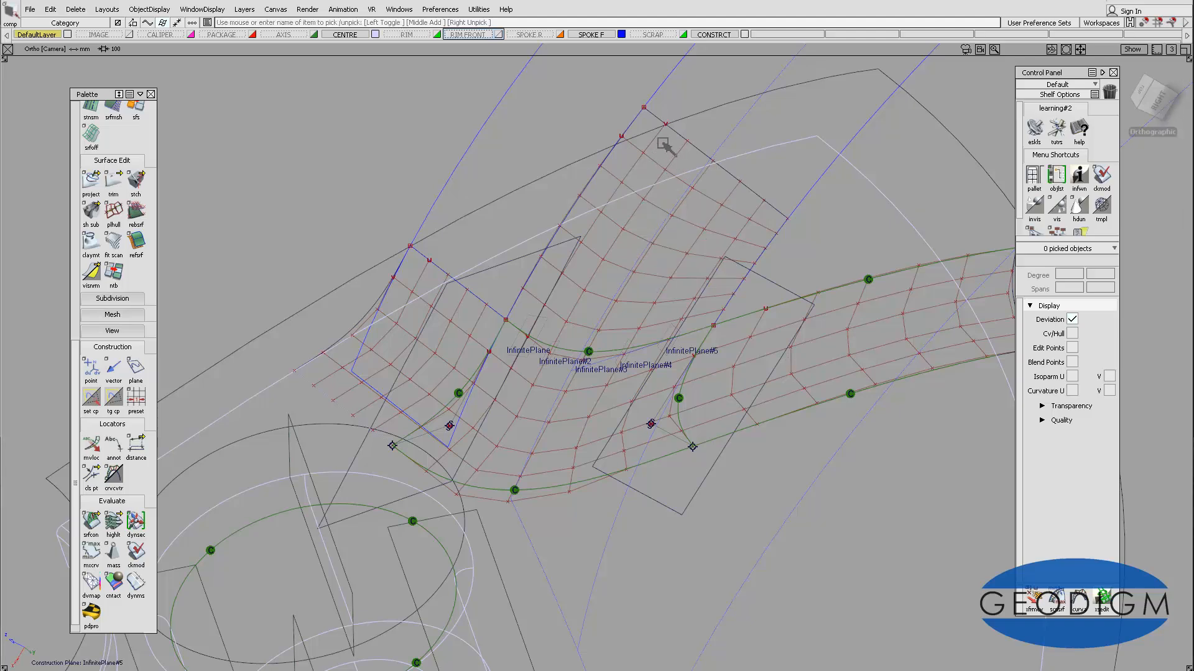
{"action": "left_click", "coordinate": [681, 140]}
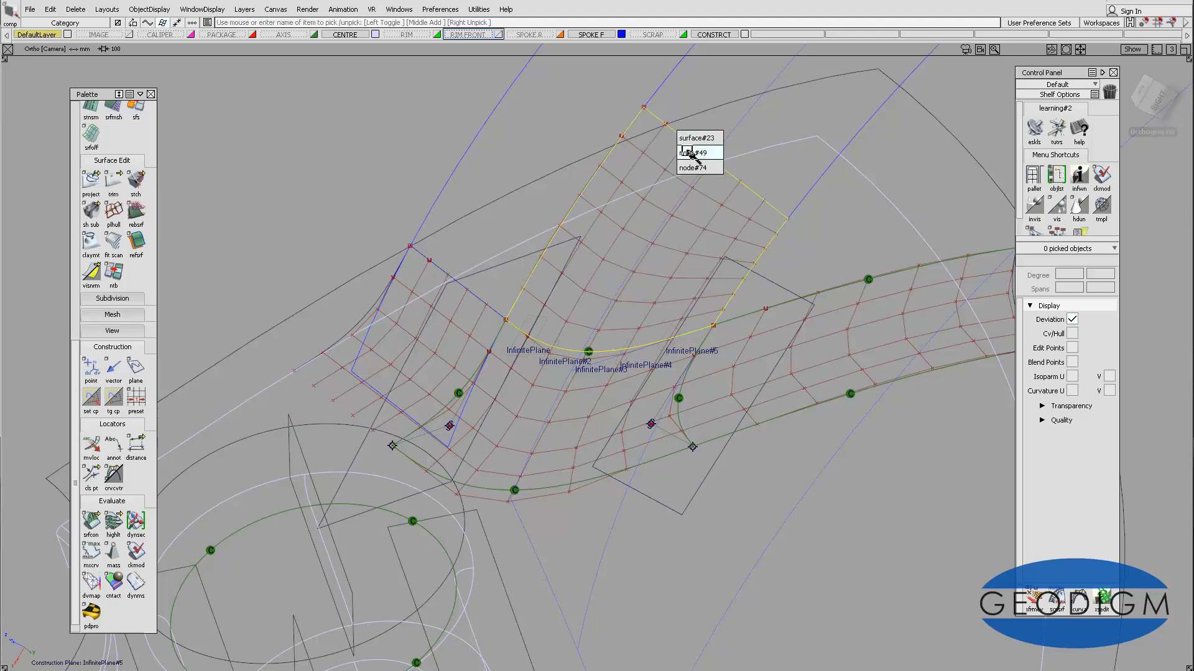
{"action": "left_click", "coordinate": [690, 153]}
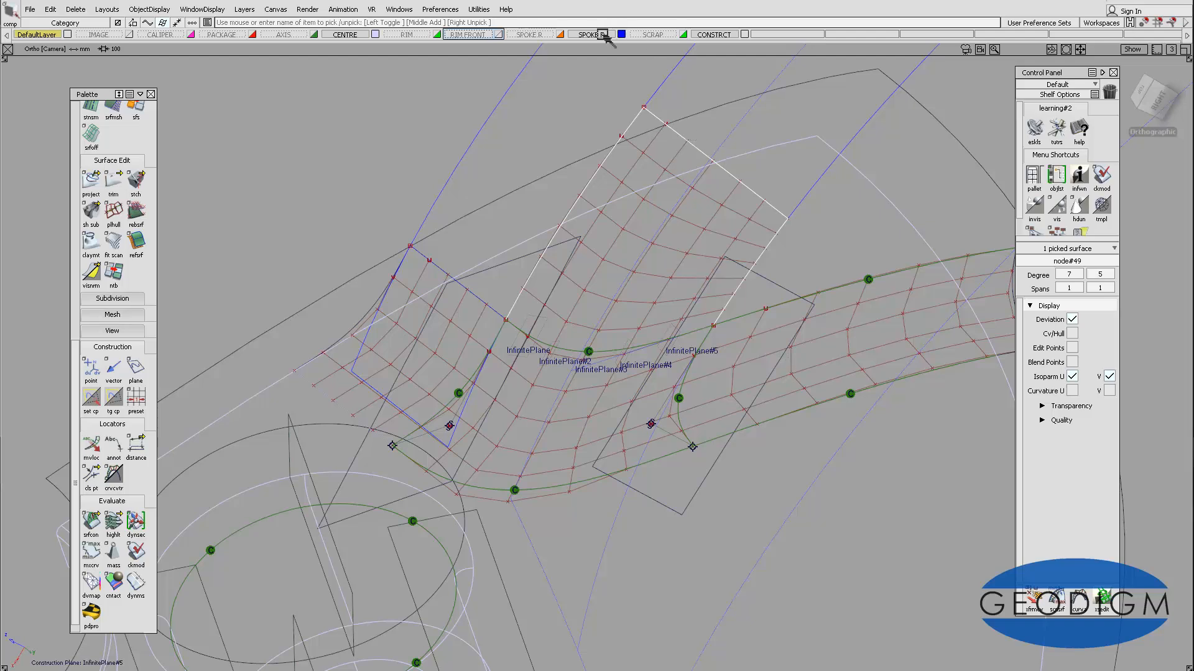
{"action": "mouse_move", "coordinate": [603, 35]}
{"action": "left_mouse_down"}
{"action": "mouse_move", "coordinate": [604, 59]}
{"action": "mouse_move", "coordinate": [586, 50]}
{"action": "left_mouse_up"}
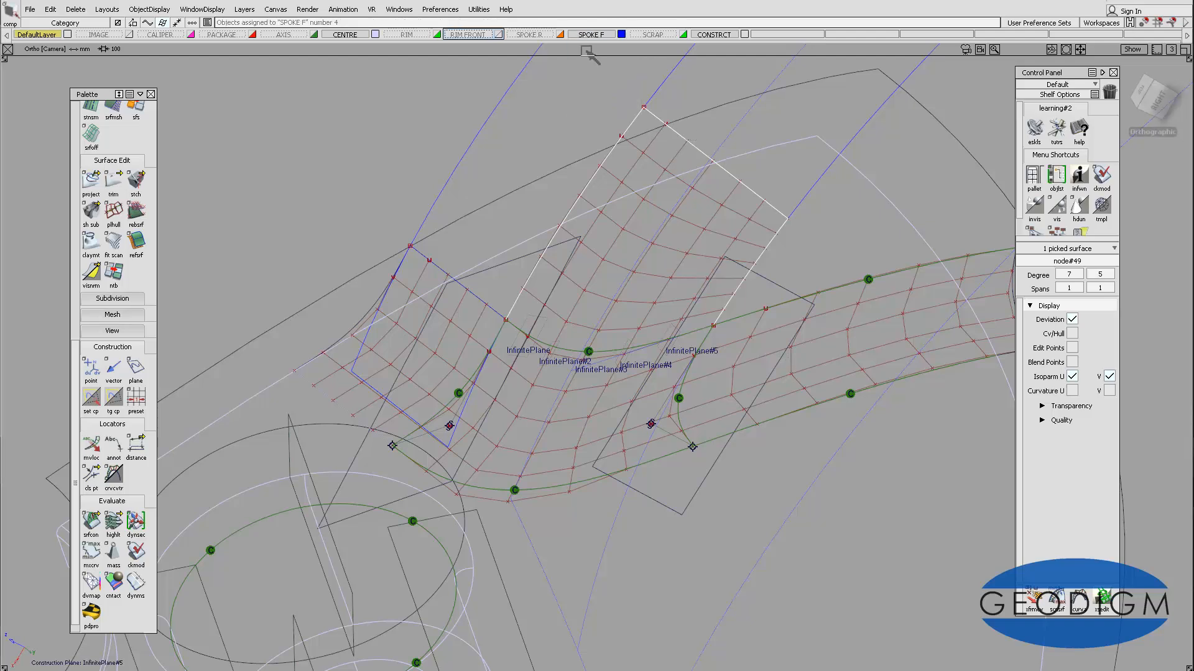
{"action": "left_click", "coordinate": [745, 34]}
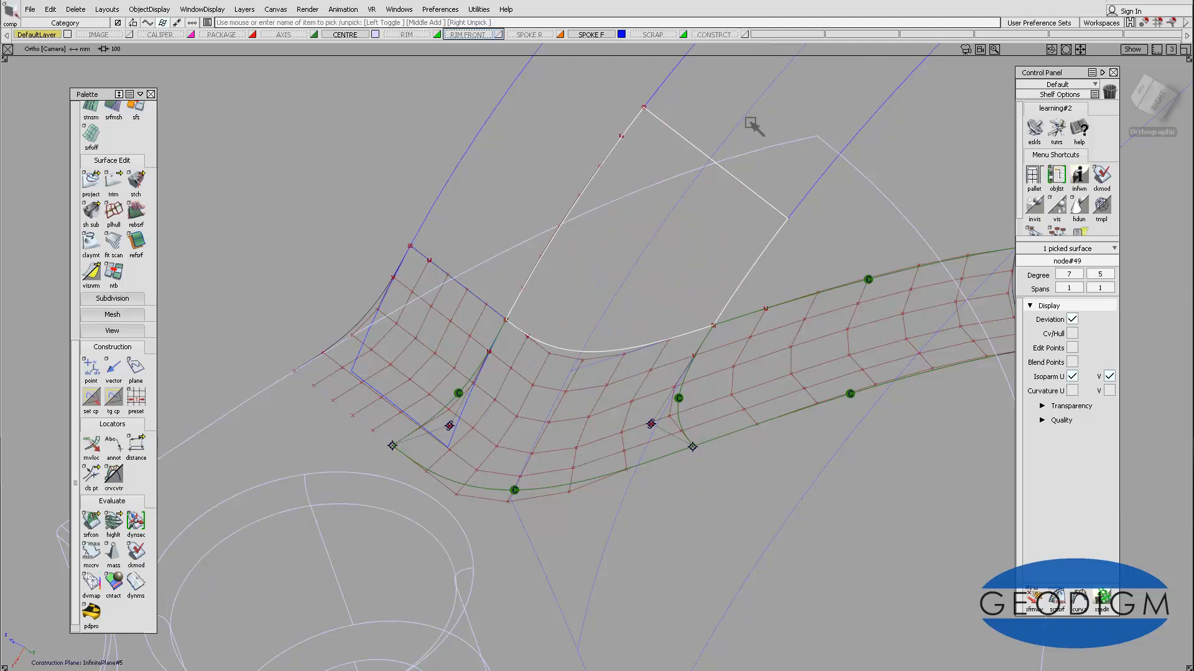
{"action": "left_click_drag", "start_coordinate": [746, 187], "coordinate": [746, 188], "text": "ctrl+shift"}
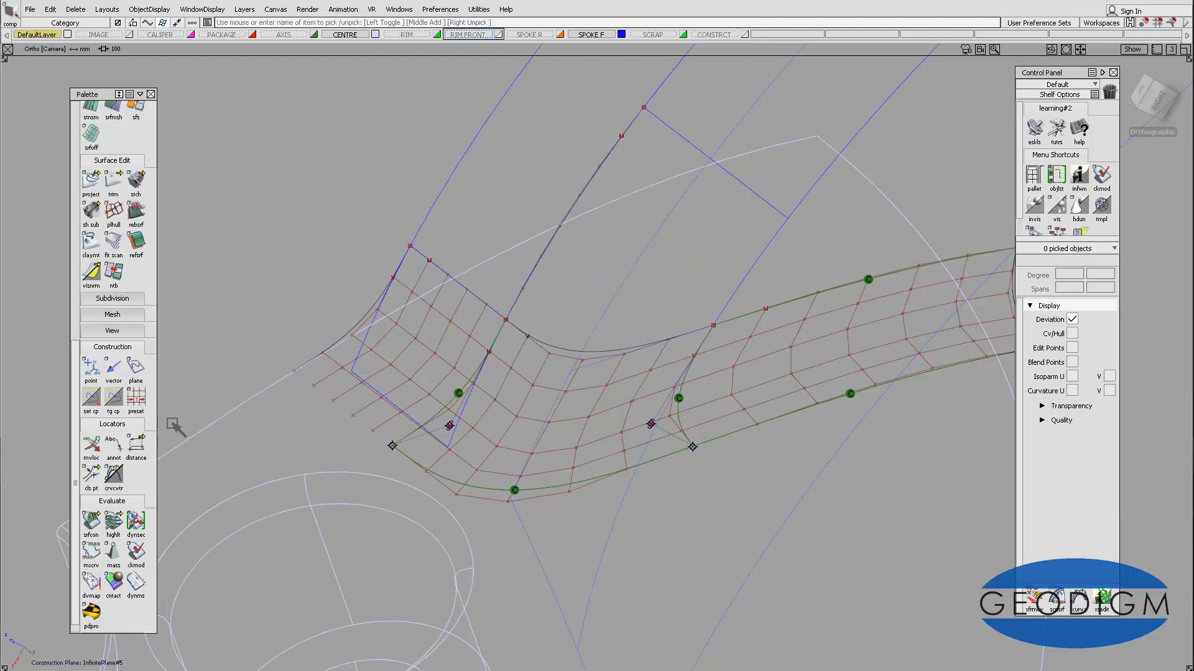
Add a surface continuity check along the curved edge between the square surface and spoke surface node#49
{"action": "left_click", "coordinate": [91, 522]}
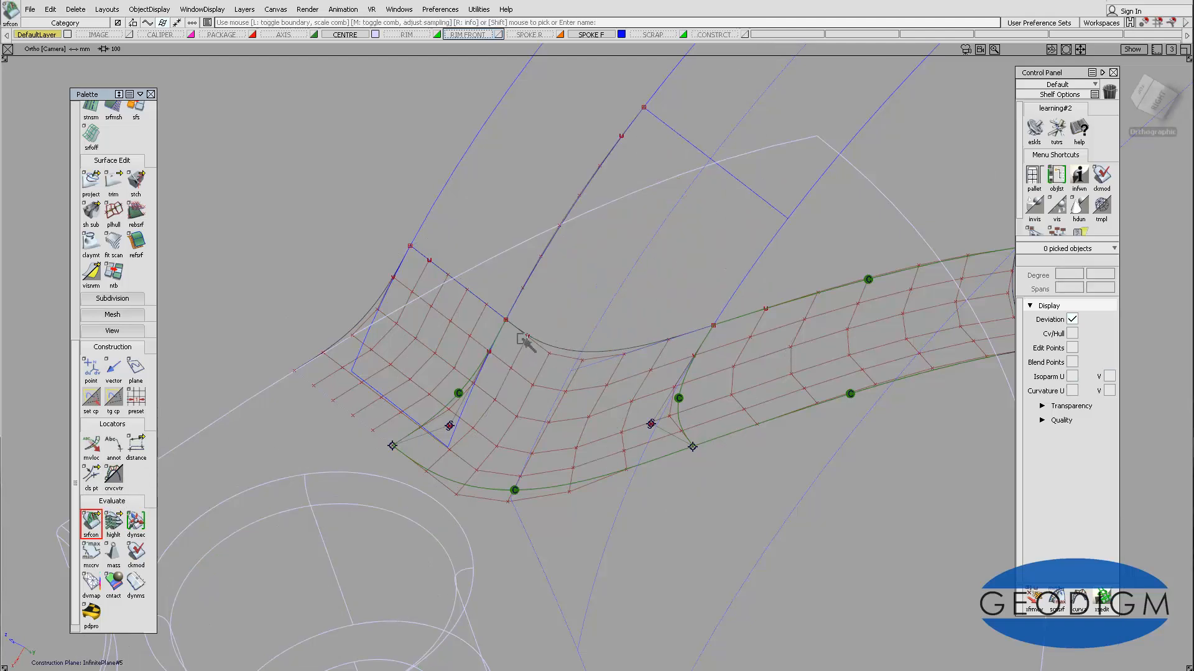
{"action": "left_click", "coordinate": [525, 336]}
{"action": "left_click_drag", "start_coordinate": [604, 349], "coordinate": [609, 289], "text": "ctrl+shift"}
Pick spoke surface node#49 and briefly display its CVs and hulls to examine its underlying extent
{"action": "right_click_drag", "start_coordinate": [613, 310], "coordinate": [617, 299], "text": "alt+shift"}
{"action": "right_click_drag", "start_coordinate": [620, 374], "coordinate": [629, 338], "text": "alt+shift"}
{"action": "left_click_drag", "start_coordinate": [629, 339], "coordinate": [523, 312], "text": "alt+shift"}
{"action": "left_click", "coordinate": [527, 309]}
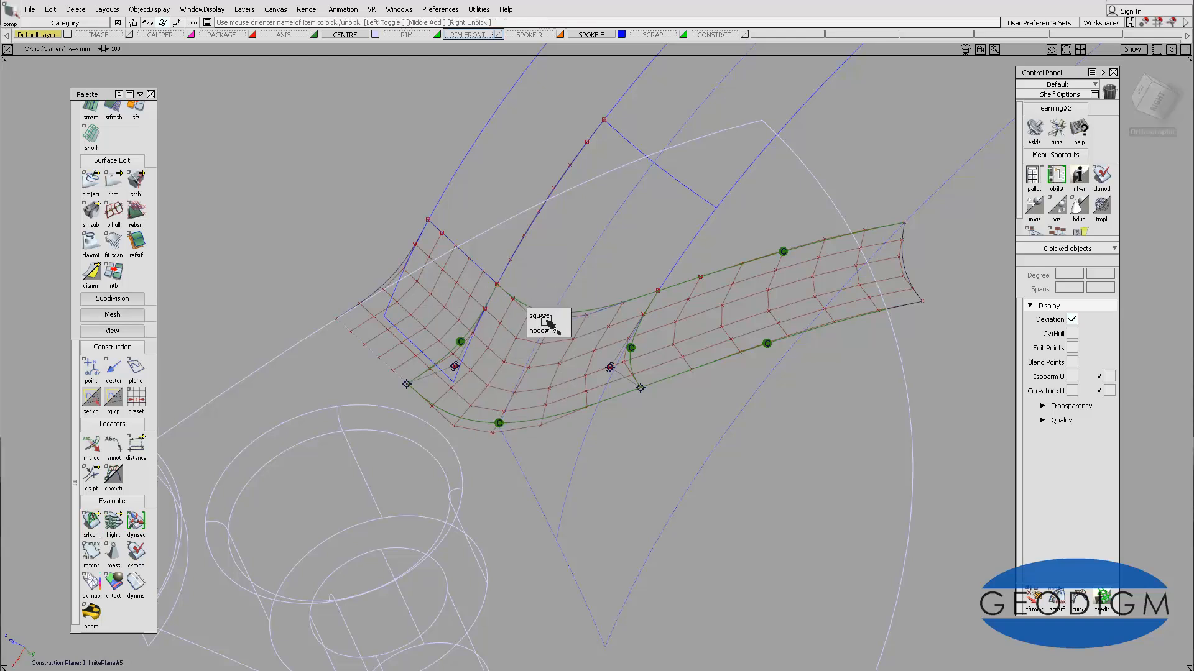
{"action": "left_click", "coordinate": [546, 332]}
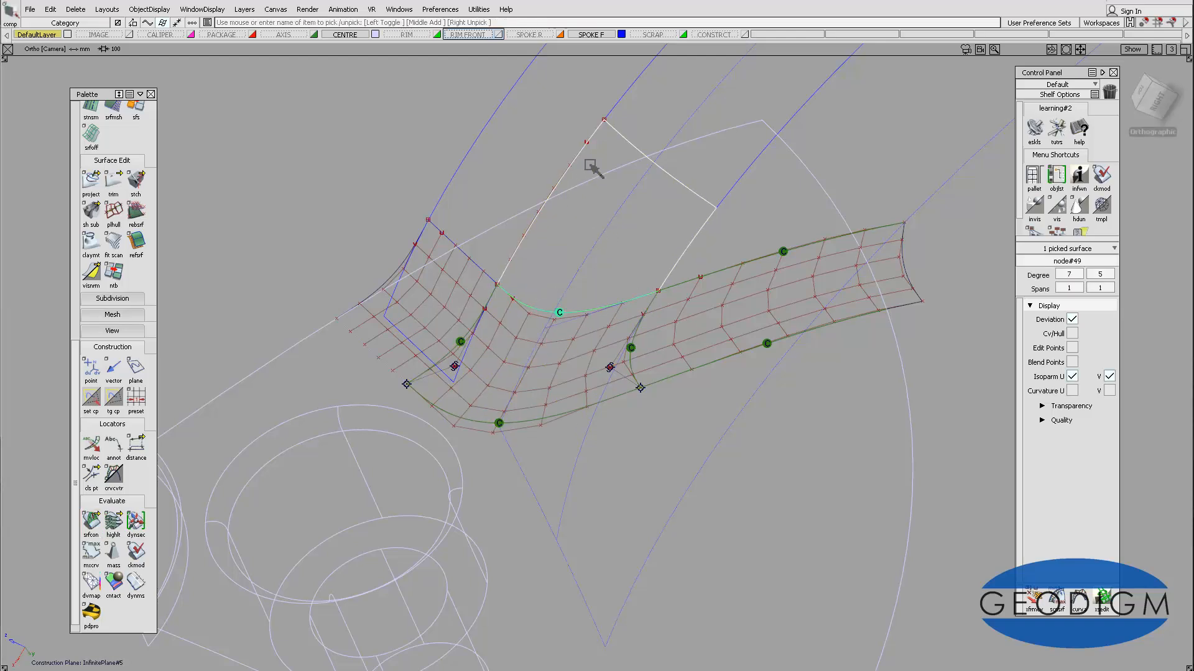
{"action": "left_click", "coordinate": [1072, 334]}
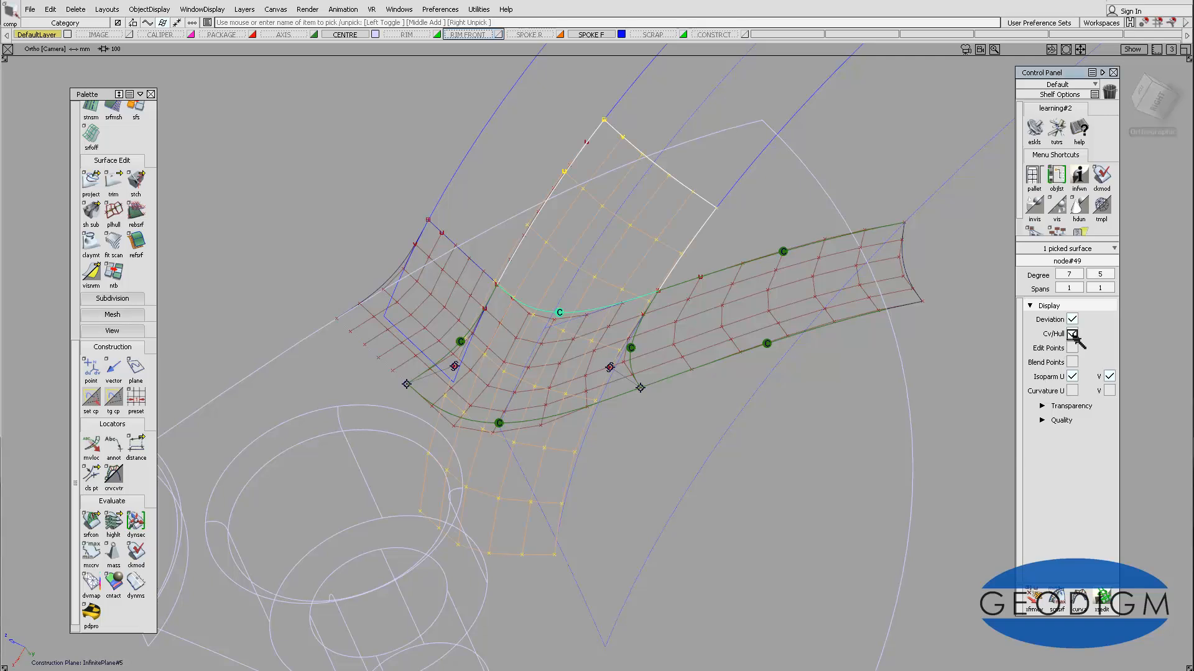
{"action": "left_click", "coordinate": [1072, 334]}
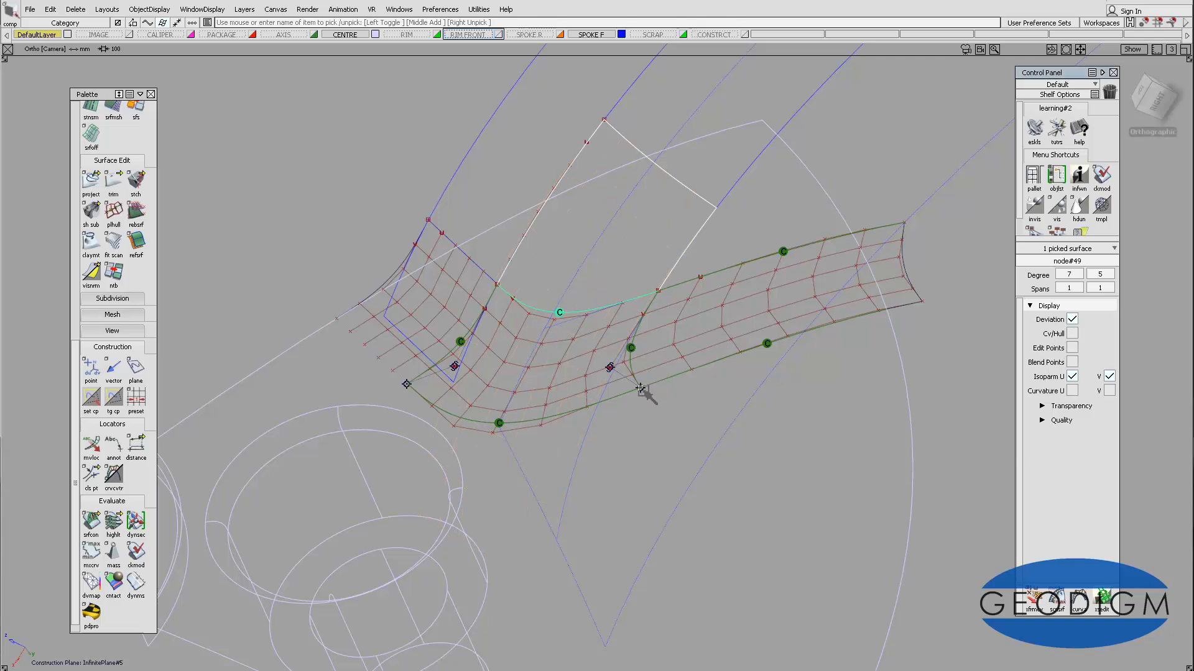
{"action": "left_click", "coordinate": [640, 339]}
Trim the spoke side surfaces back to the edges of the transition surfaces, keeping the portions running up the spoke
{"action": "left_click_drag", "start_coordinate": [640, 302], "coordinate": [643, 342], "text": "alt+shift"}
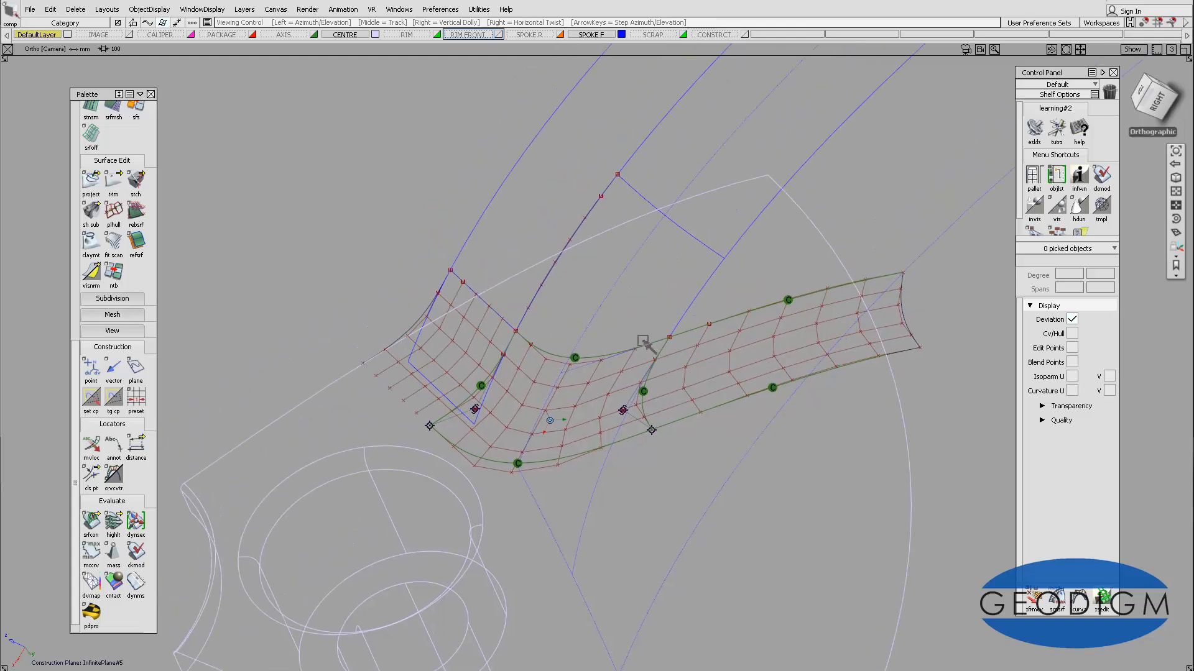
{"action": "right_click_drag", "start_coordinate": [628, 375], "coordinate": [657, 418], "text": "alt+shift"}
{"action": "left_click_drag", "start_coordinate": [549, 442], "coordinate": [536, 389], "text": "ctrl+shift"}
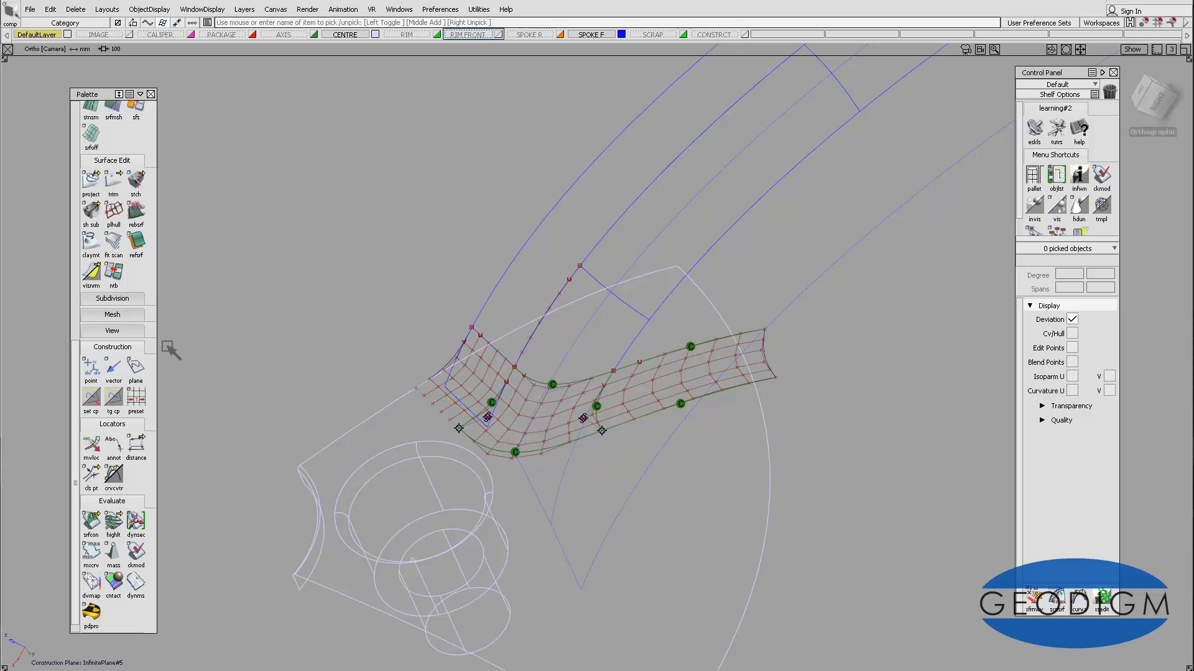
{"action": "left_click", "coordinate": [113, 182]}
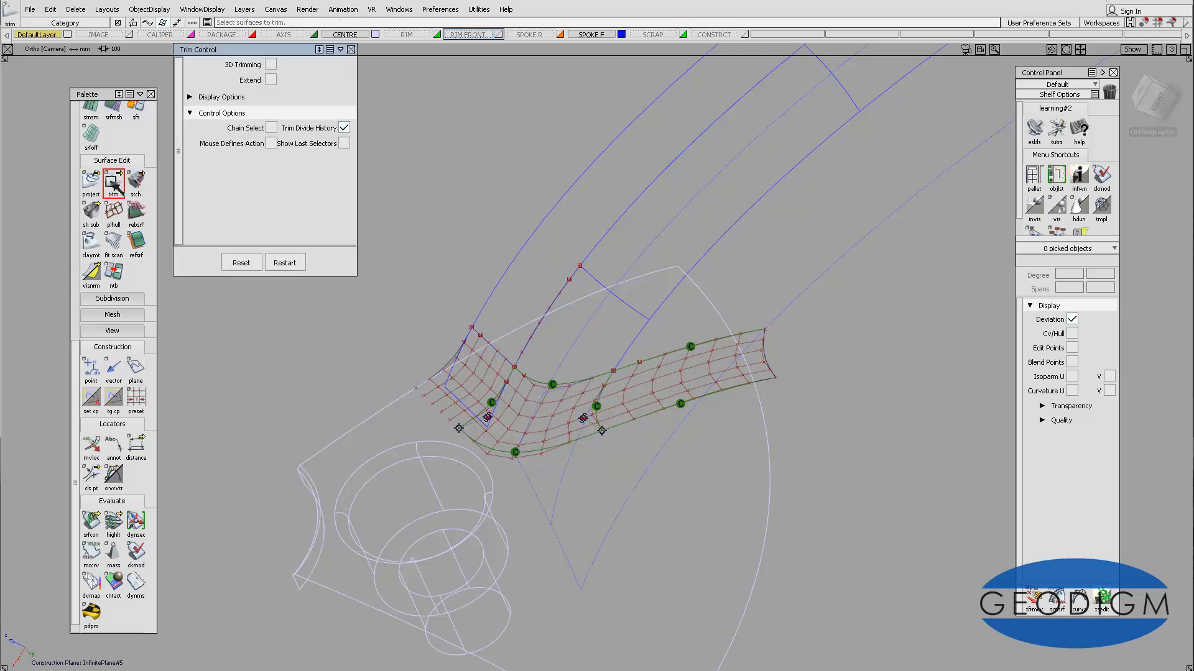
{"action": "left_click", "coordinate": [518, 256]}
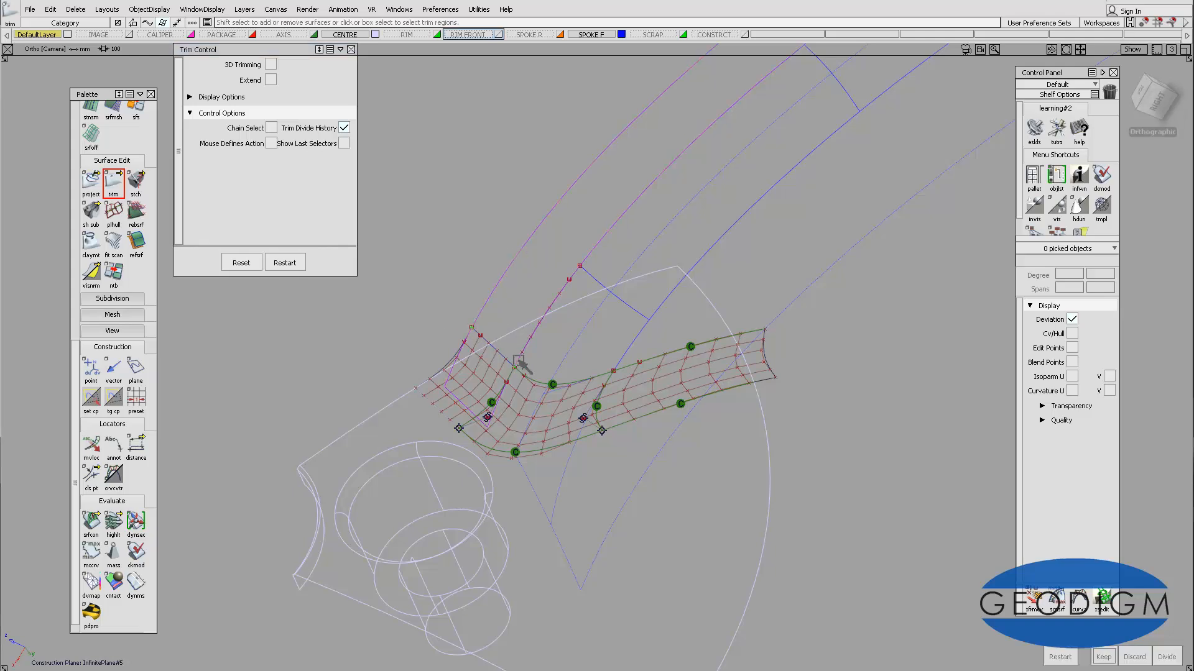
{"action": "left_click", "coordinate": [547, 254]}
{"action": "key", "text": "space"}
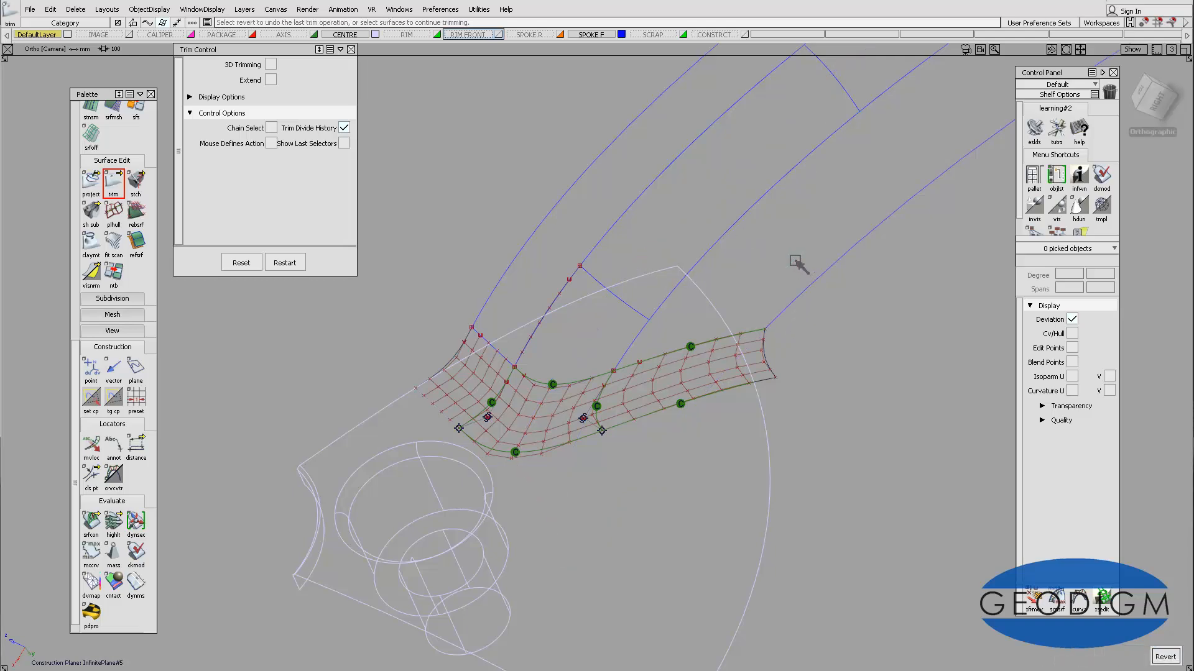
Trim the flat front surface around the bolt hole along the lower edges of the transition surfaces, keeping the bolt-hole side
{"action": "left_click", "coordinate": [721, 327]}
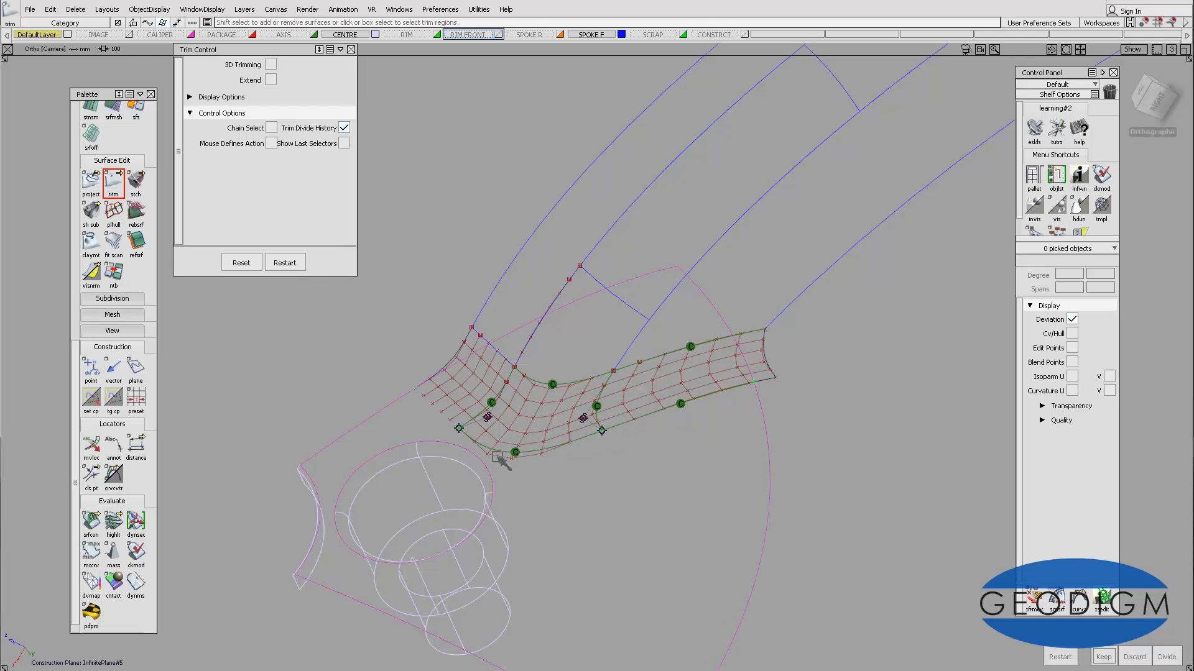
{"action": "left_click", "coordinate": [692, 477]}
{"action": "key", "text": "space"}
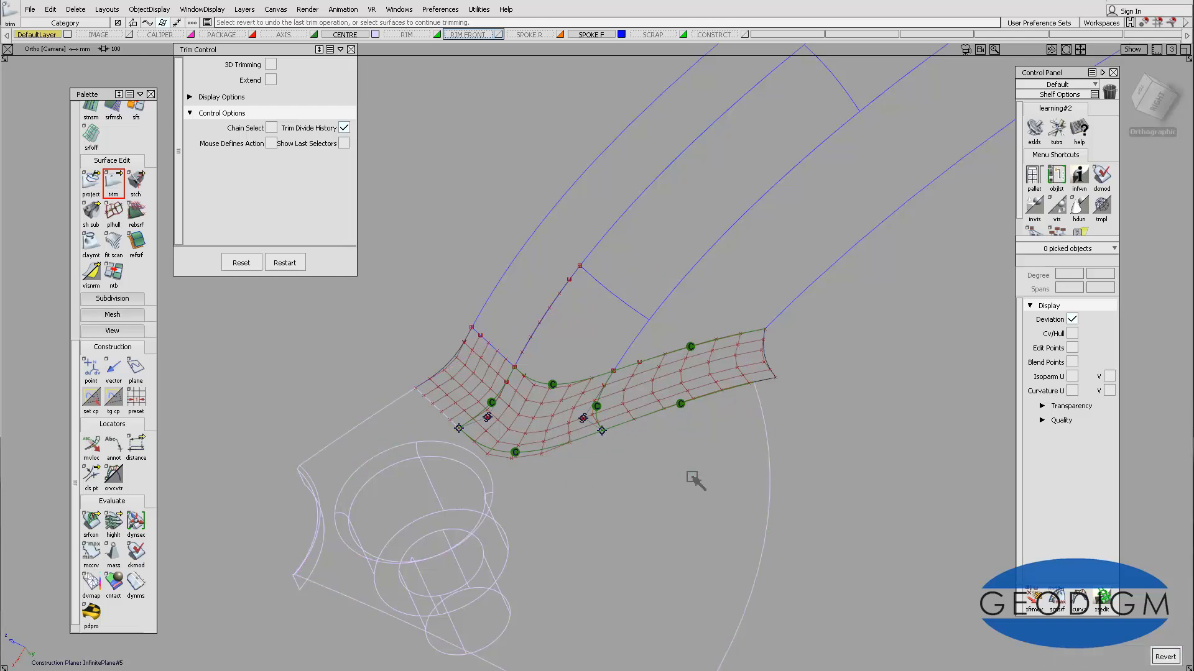
{"action": "left_click_drag", "start_coordinate": [623, 470], "coordinate": [625, 413], "text": "ctrl+shift"}
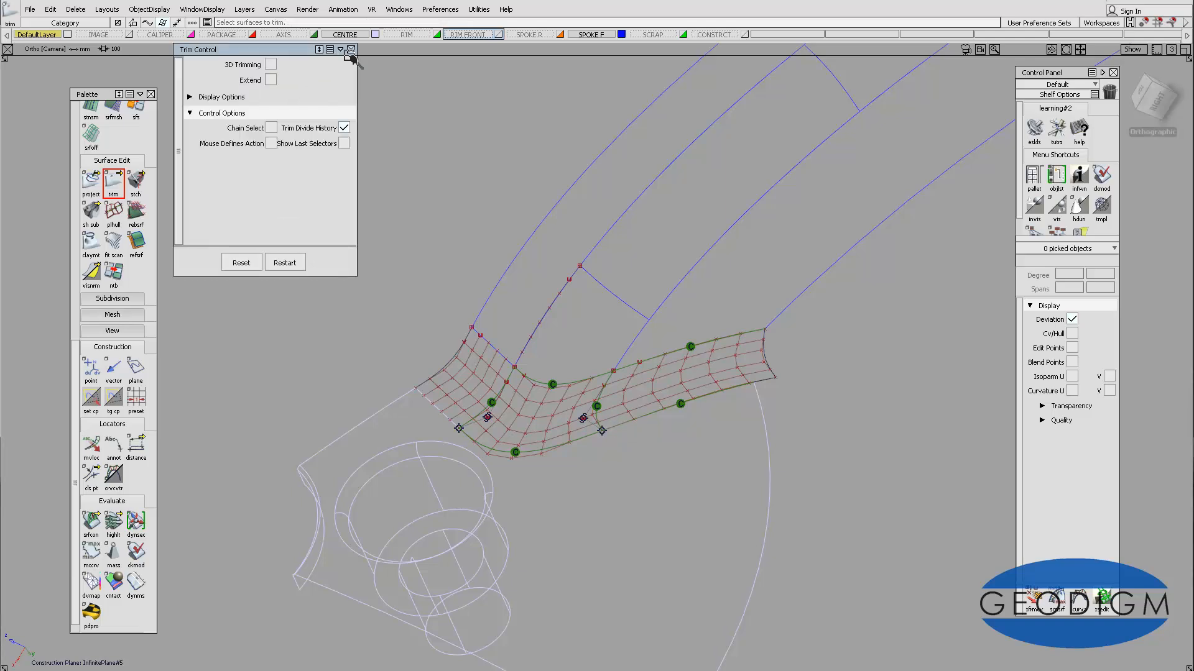
{"action": "left_click", "coordinate": [351, 50]}
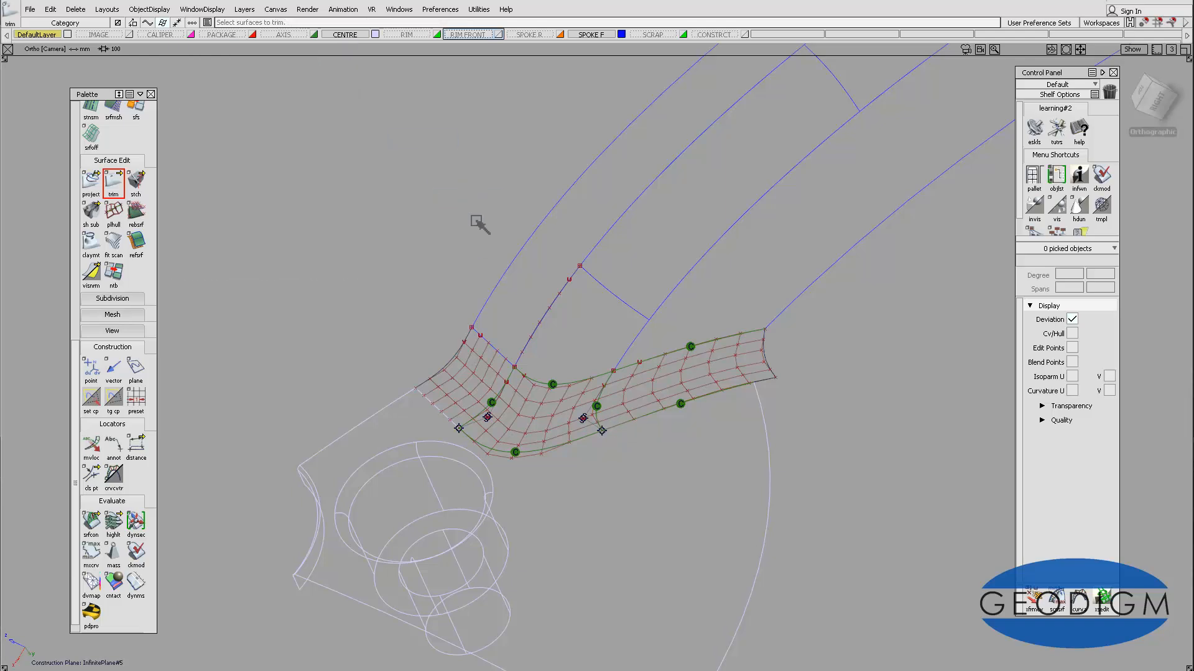
Delete the construction curves around the transition along with their construction history, and remove all continuity check locators
{"action": "left_click_drag", "start_coordinate": [450, 232], "coordinate": [480, 249], "text": "ctrl+shift"}
{"action": "left_click_drag", "start_coordinate": [367, 219], "coordinate": [795, 469]}
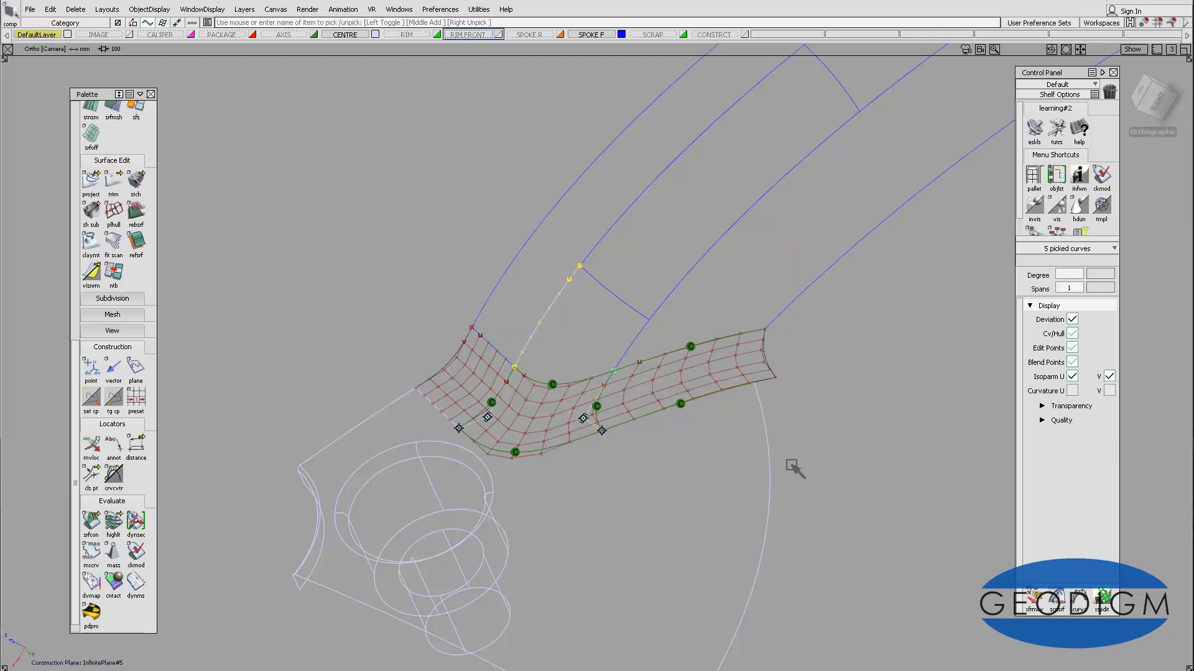
{"action": "key", "text": "Delete"}
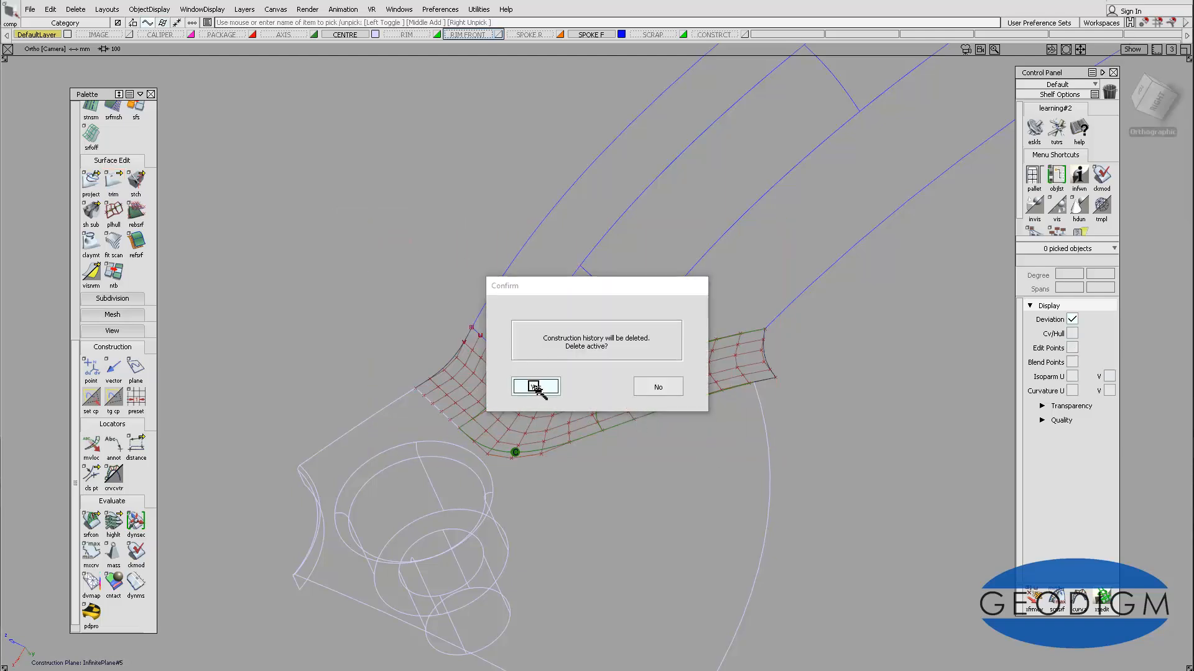
{"action": "left_click", "coordinate": [535, 386]}
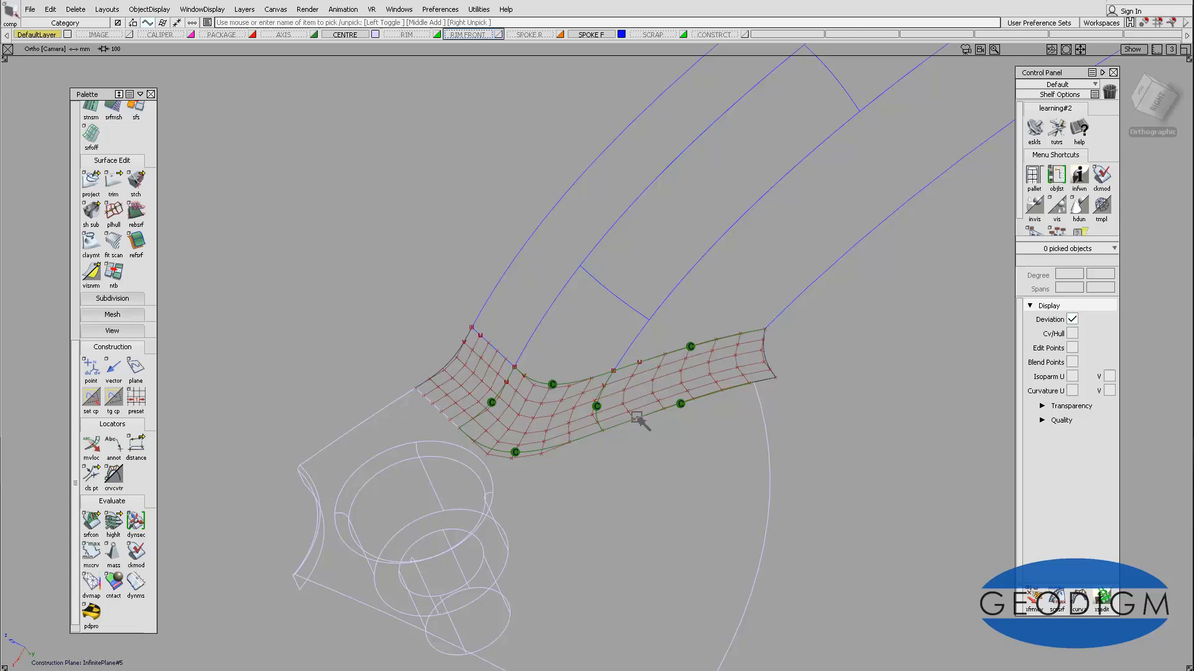
{"action": "left_click", "coordinate": [75, 9]}
{"action": "left_click", "coordinate": [87, 74]}
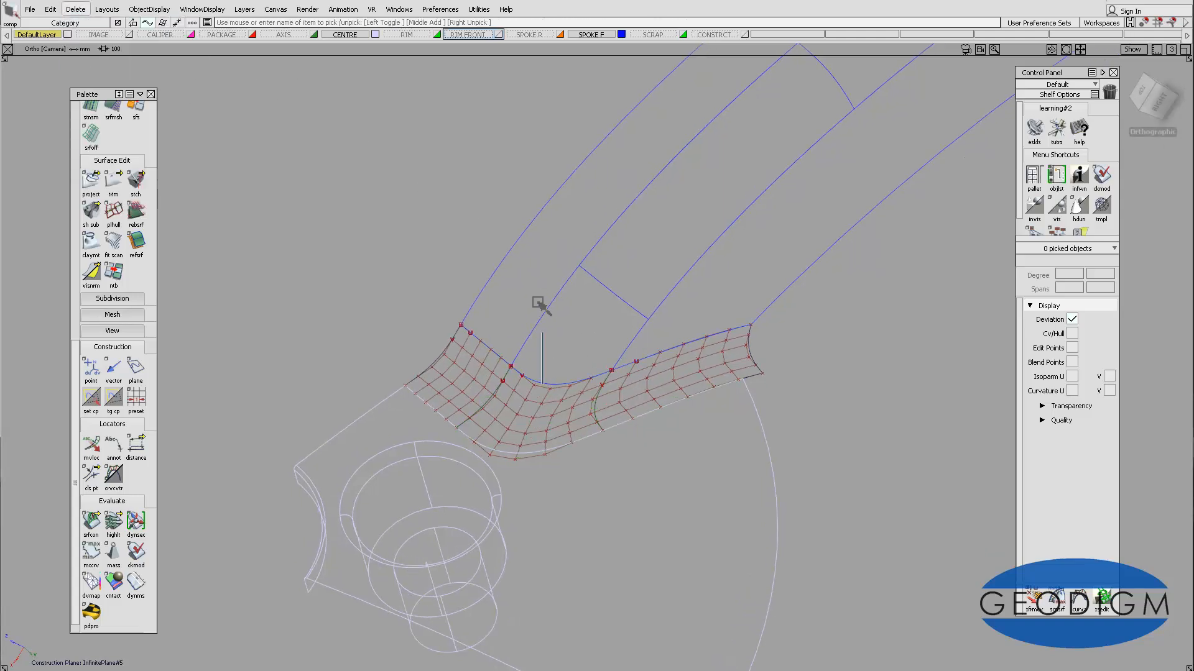
Turn off CVs, hulls, edit points, surface isoparms, key points and blend points for all objects
{"action": "left_click", "coordinate": [151, 11]}
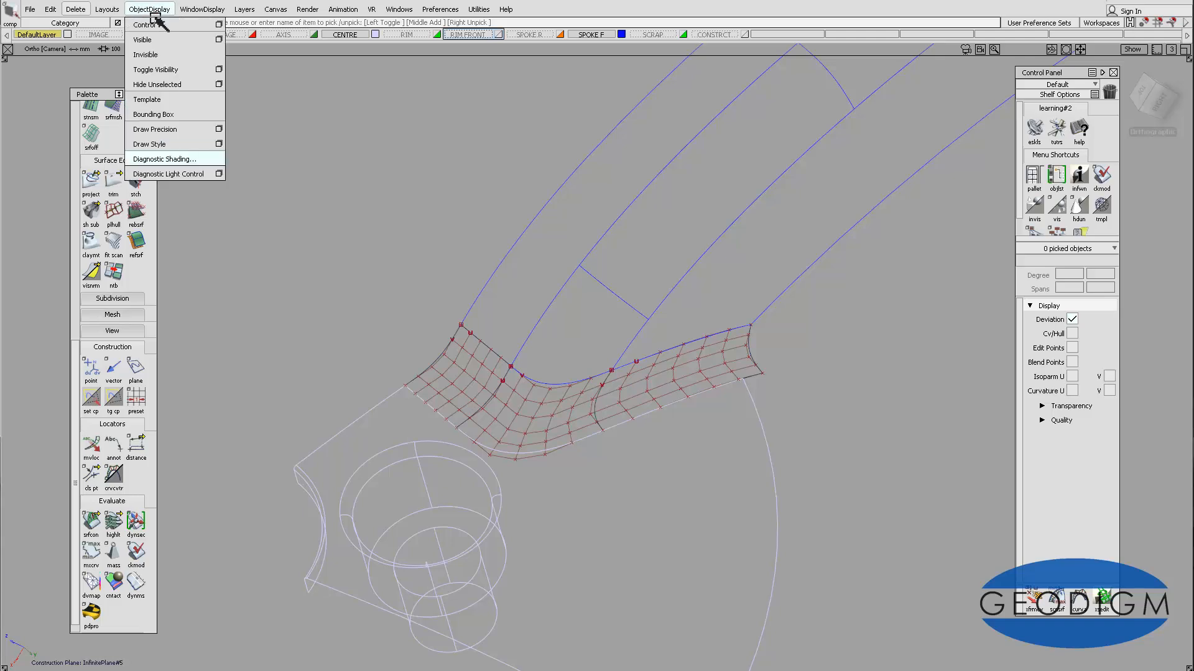
{"action": "left_click", "coordinate": [219, 23]}
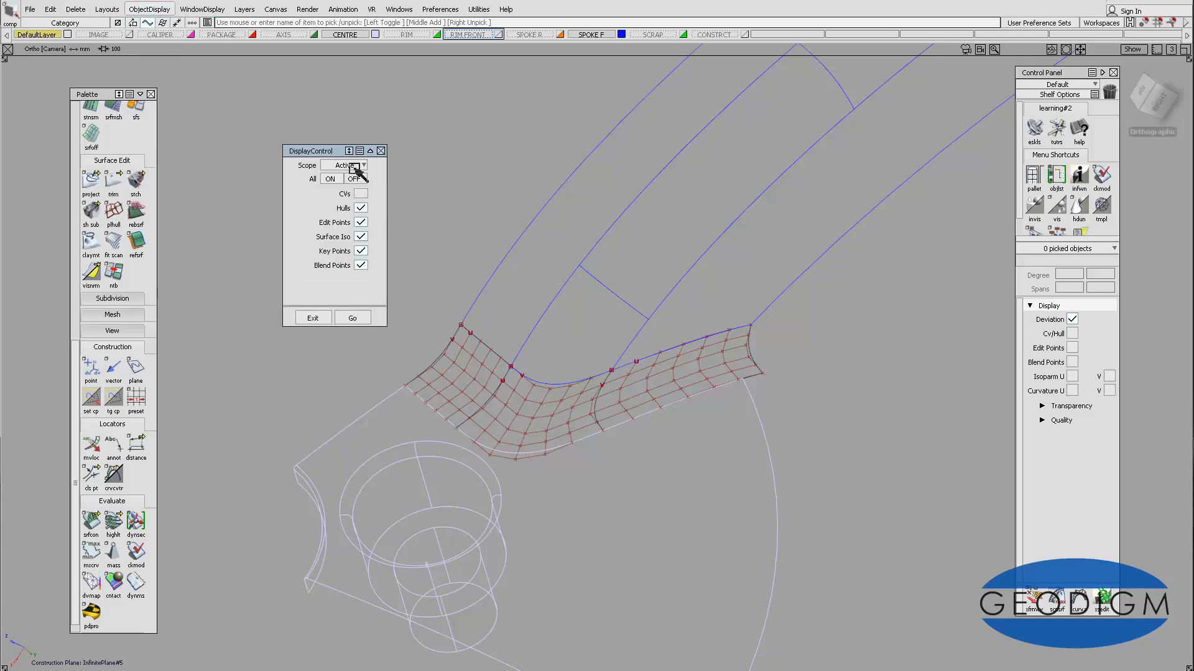
{"action": "left_click", "coordinate": [358, 167]}
{"action": "left_click", "coordinate": [354, 181]}
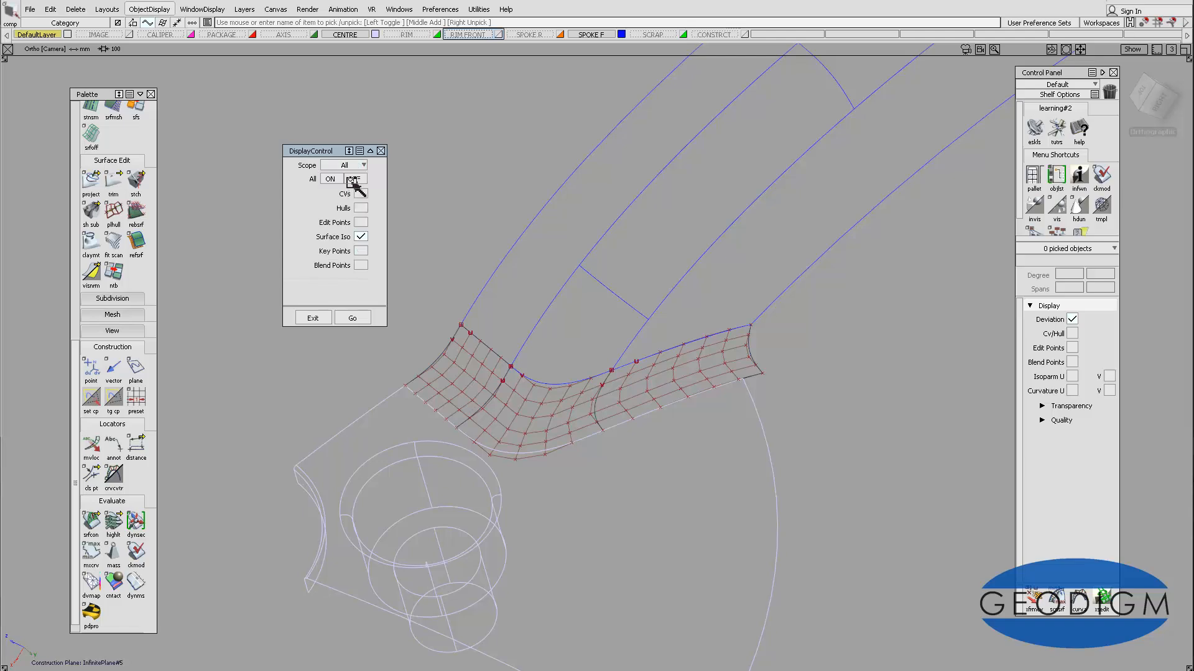
{"action": "left_click", "coordinate": [358, 179]}
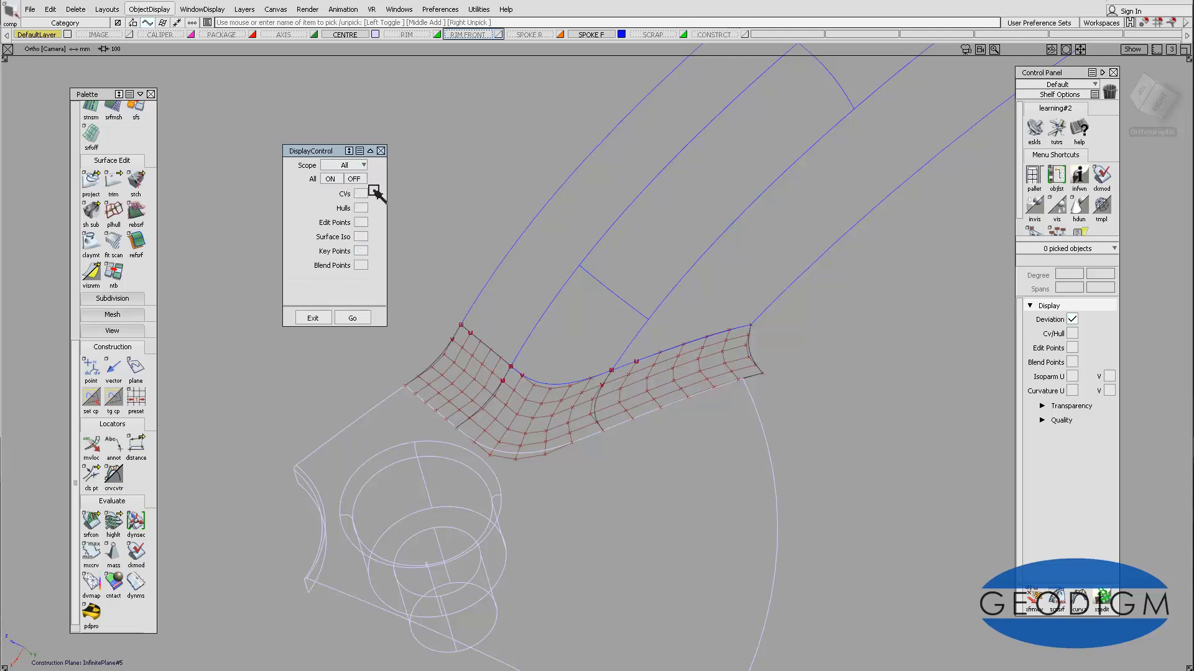
{"action": "left_click", "coordinate": [352, 317]}
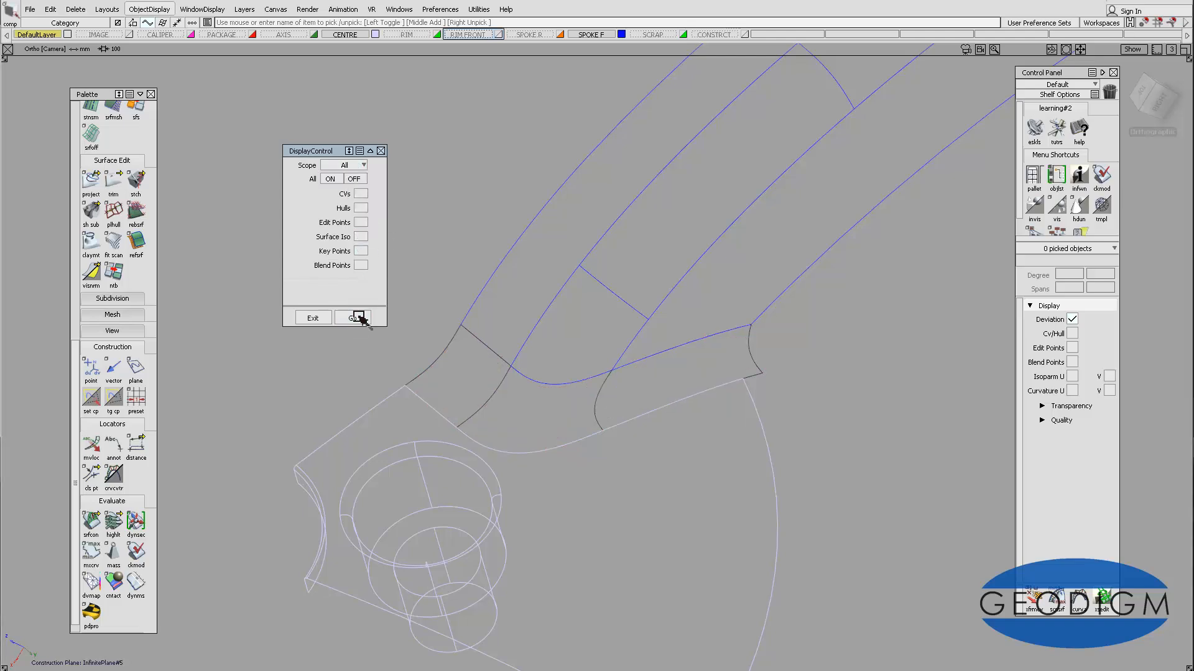
{"action": "left_click", "coordinate": [380, 151]}
Pick the three transition surfaces at the spoke's base and assign them to the SPOKE F layer
{"action": "middle_click_drag", "start_coordinate": [603, 269], "coordinate": [596, 238], "text": "alt+shift"}
{"action": "left_click_drag", "start_coordinate": [583, 384], "coordinate": [551, 402], "text": "ctrl+shift"}
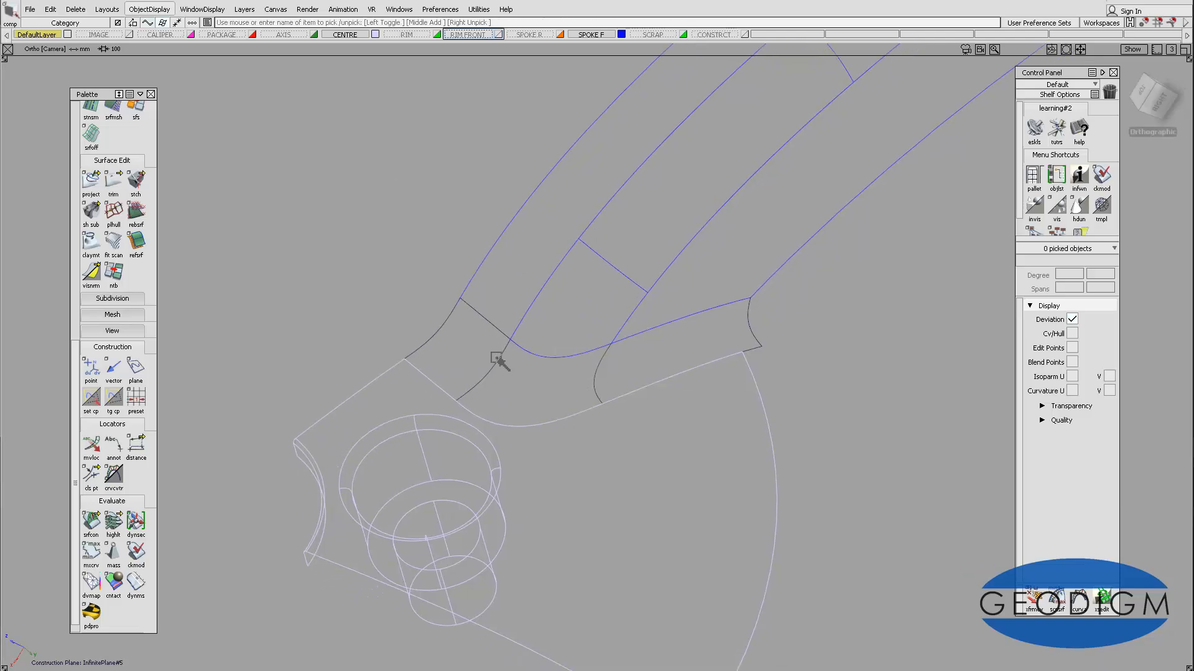
{"action": "left_click", "coordinate": [497, 359]}
{"action": "left_click", "coordinate": [745, 331]}
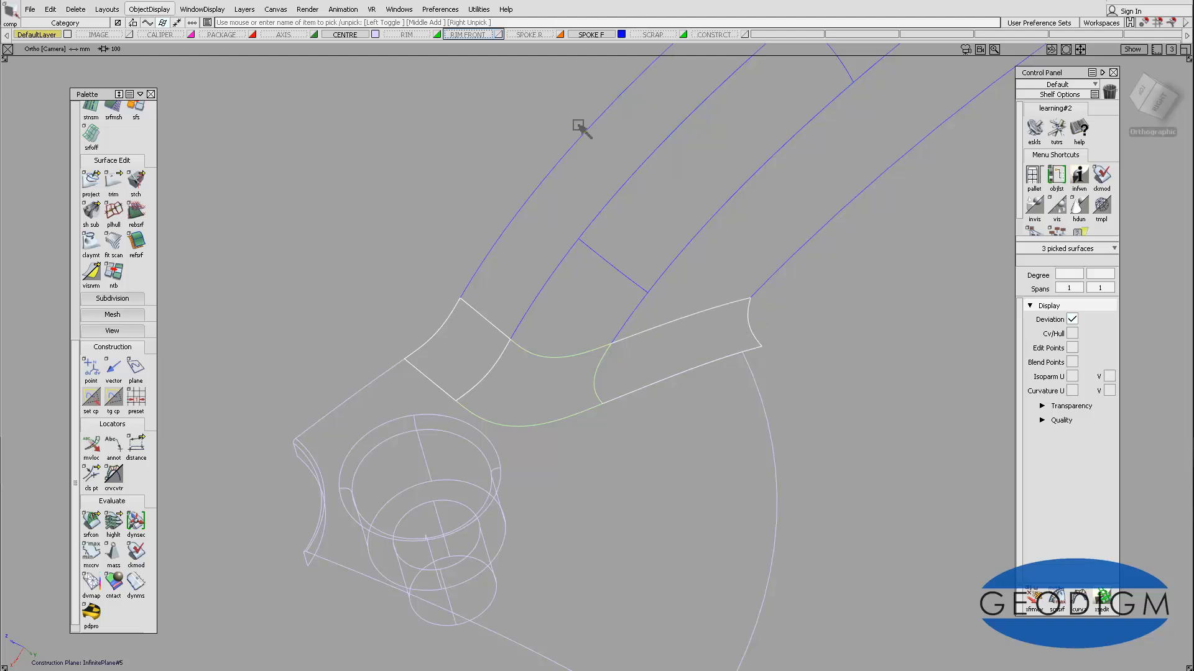
{"action": "right_click", "coordinate": [591, 35]}
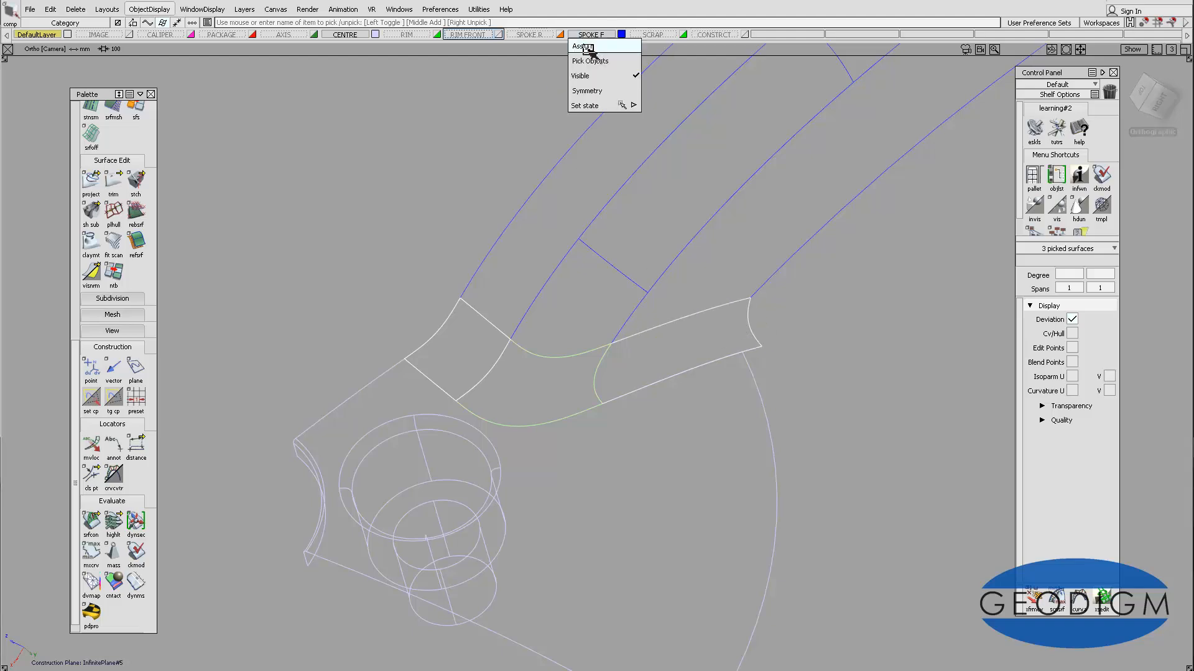
{"action": "left_click", "coordinate": [588, 50]}
{"action": "left_click_drag", "start_coordinate": [670, 362], "coordinate": [670, 277], "text": "ctrl+shift"}
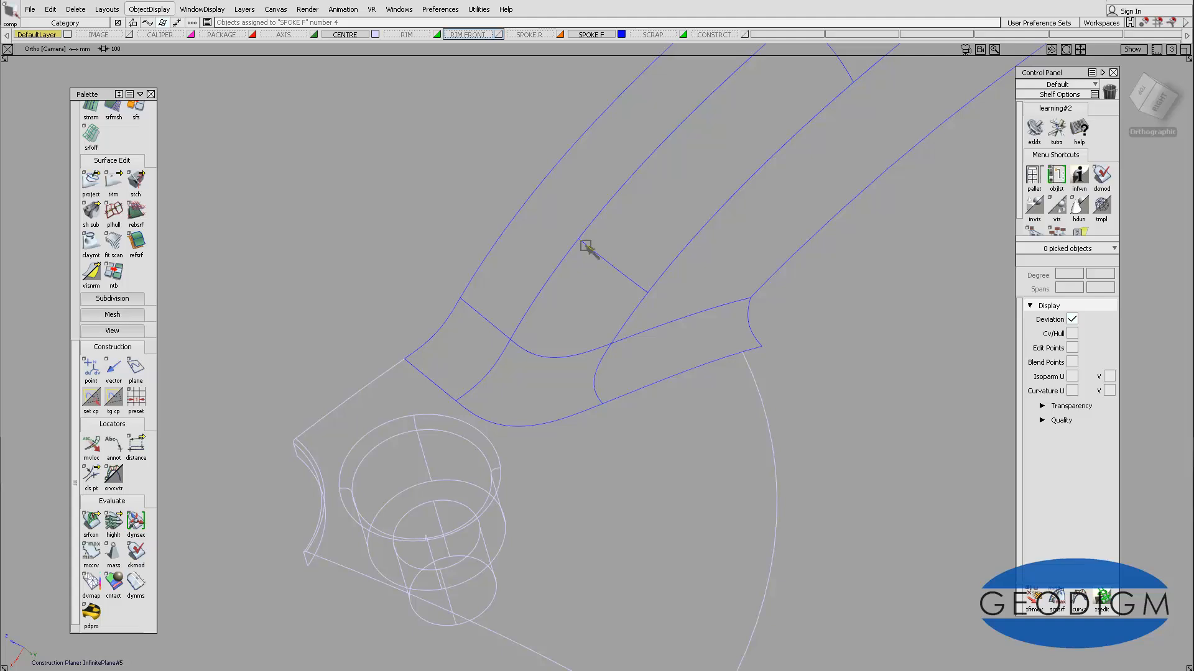
Save the model under a new time-stamped file name in the WIP MODELS - attempt 2 folder
{"action": "left_click", "coordinate": [29, 10]}
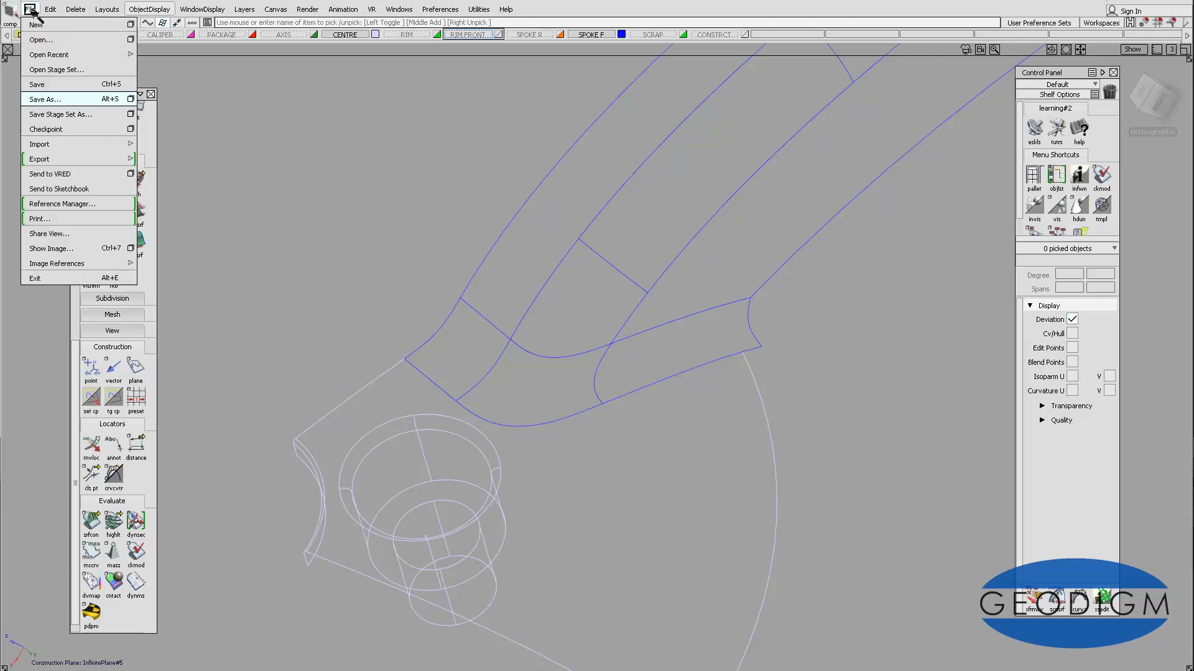
{"action": "left_click", "coordinate": [34, 98]}
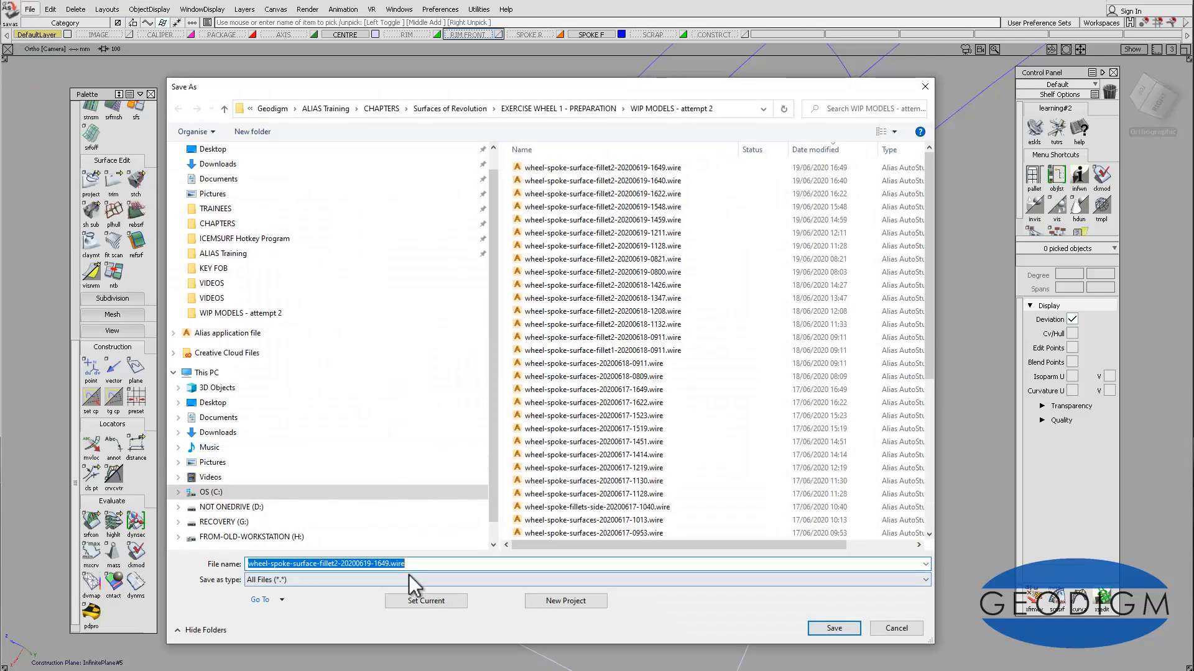
{"action": "left_click", "coordinate": [393, 563]}
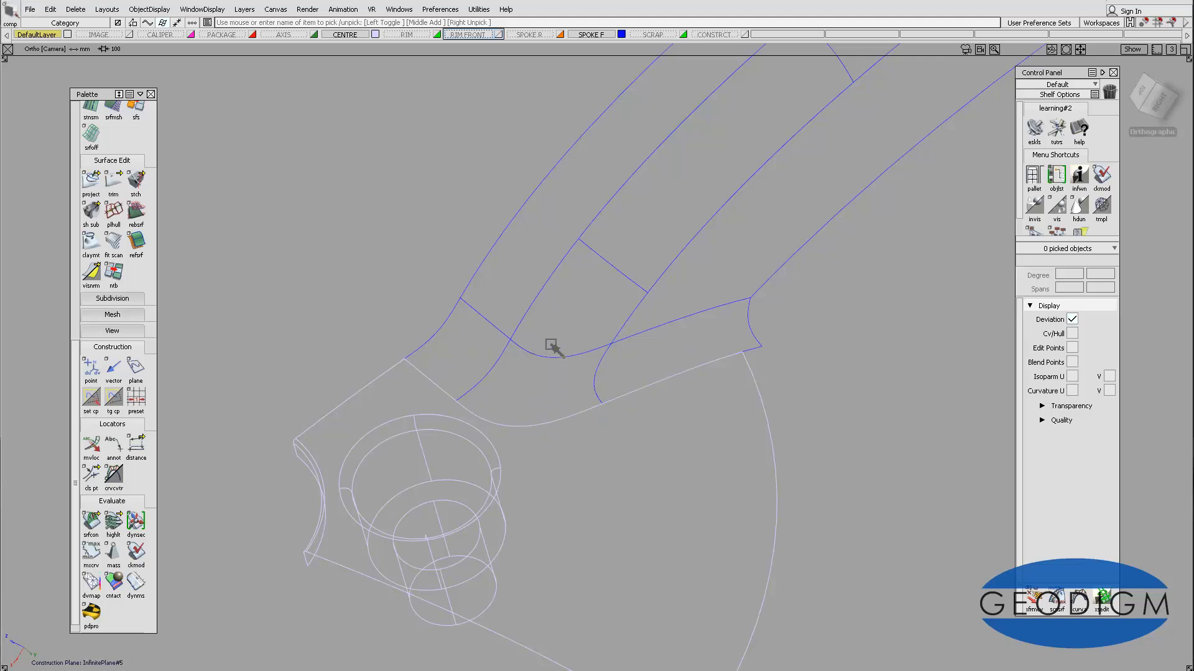
Shade the model temporarily and examine the finished spoke transition from several angles
{"action": "left_click_drag", "start_coordinate": [550, 345], "coordinate": [584, 261], "text": "alt+shift"}
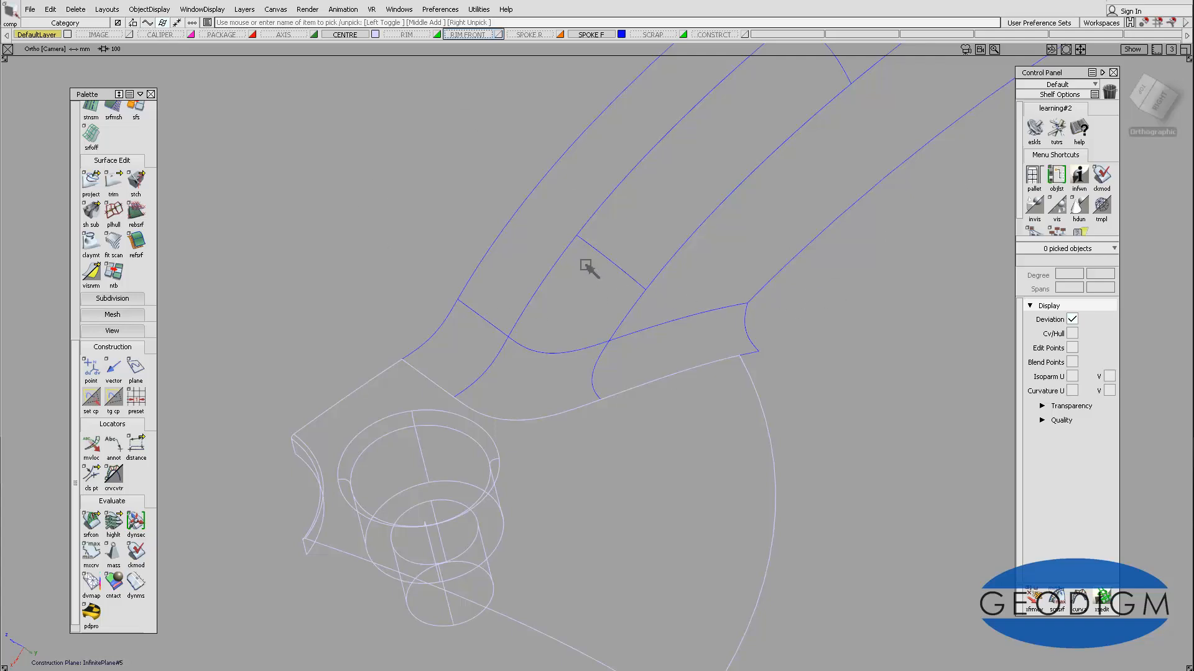
{"action": "left_click", "coordinate": [202, 9]}
{"action": "left_click", "coordinate": [202, 51]}
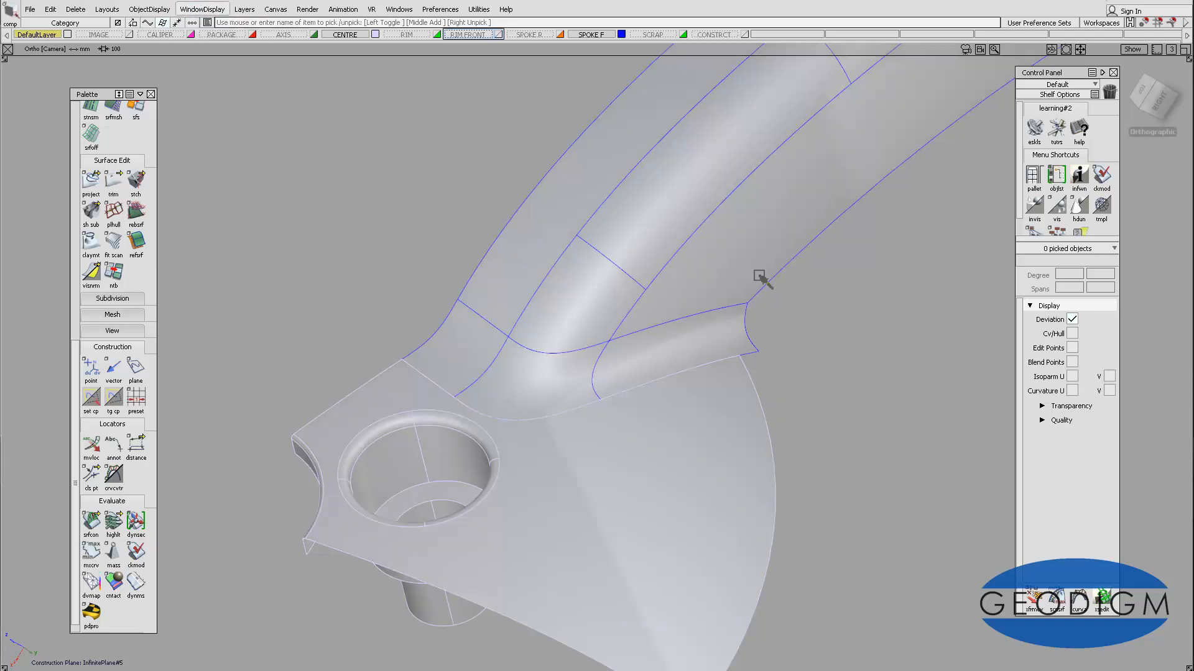
{"action": "mouse_move", "coordinate": [647, 333]}
{"action": "left_mouse_down", "text": "alt+shift"}
{"action": "mouse_move", "coordinate": [642, 213]}
{"action": "mouse_move", "coordinate": [655, 330]}
{"action": "mouse_move", "coordinate": [673, 363]}
{"action": "left_mouse_up", "text": "alt+shift"}
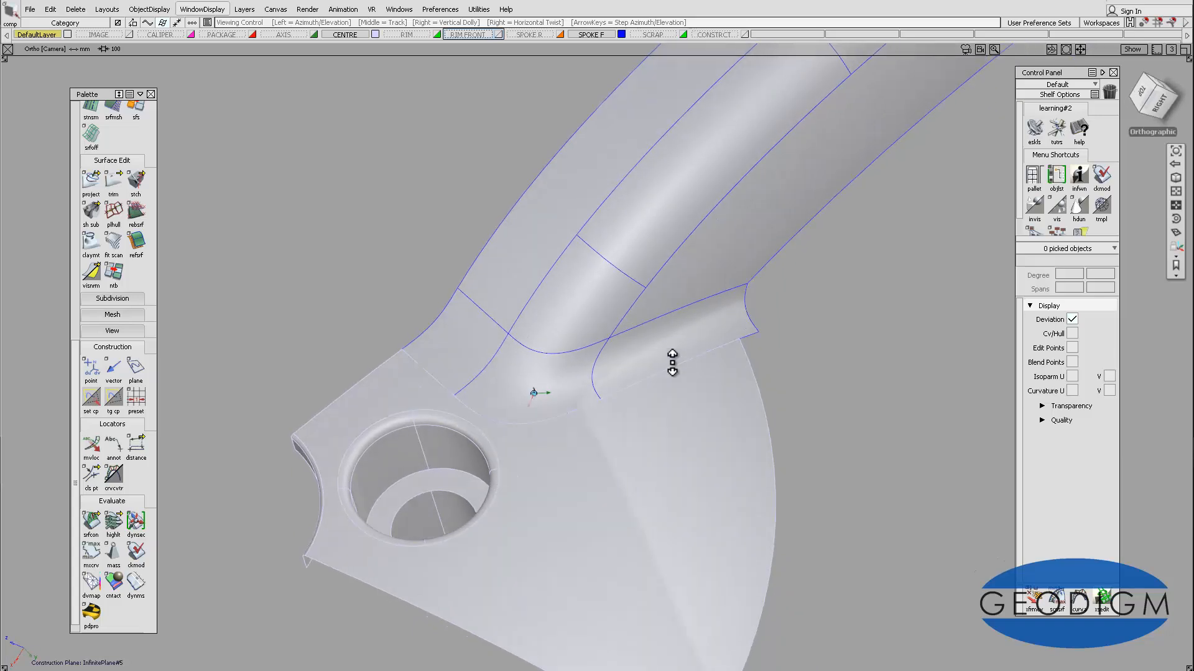
{"action": "left_click_drag", "start_coordinate": [672, 362], "coordinate": [671, 353], "text": "alt+shift"}
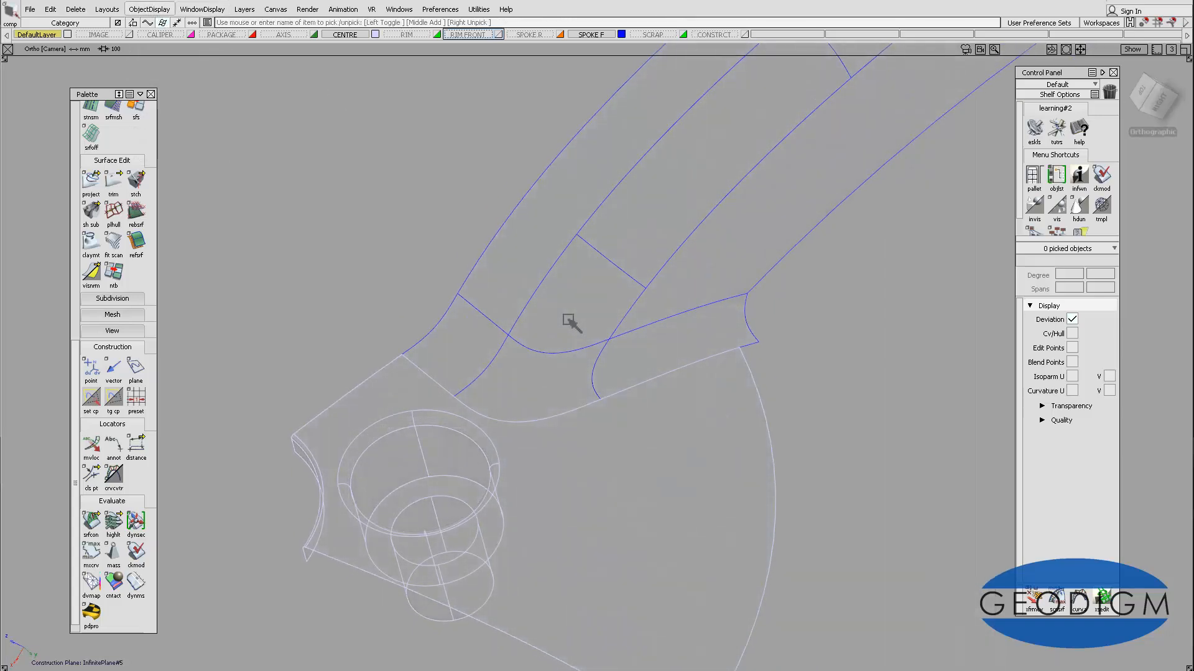
Apply horizontal zebra diagnostic shading (BW Horz) and examine the highlight flow across the spoke transition up close
{"action": "left_click", "coordinate": [151, 10]}
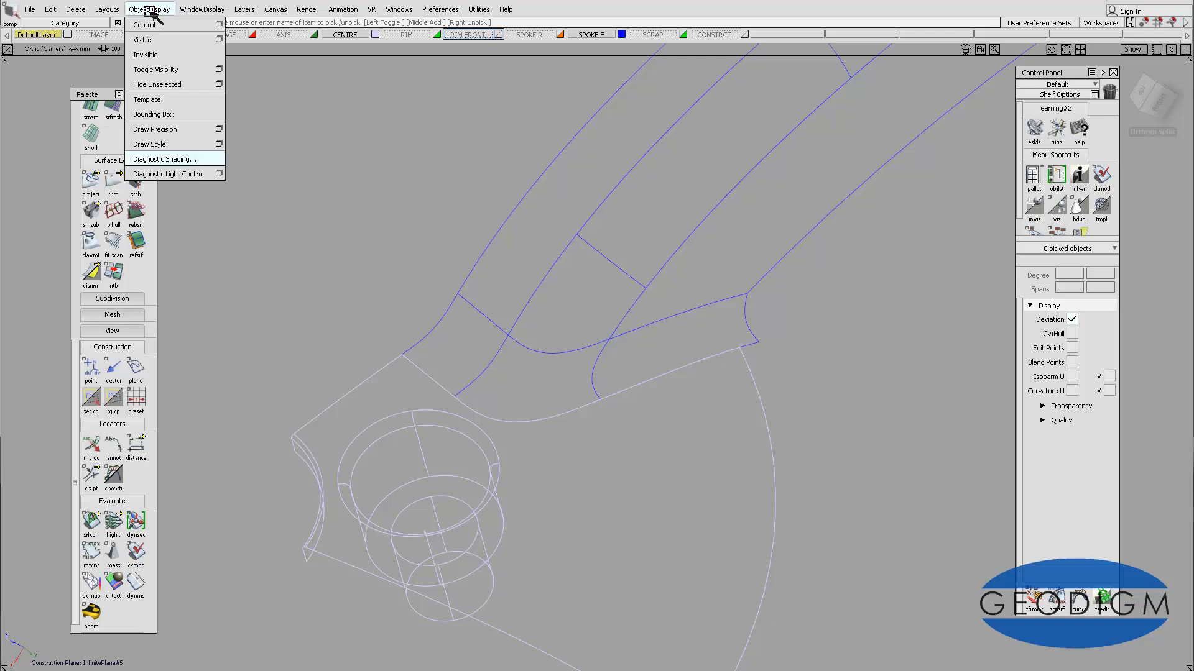
{"action": "left_click", "coordinate": [165, 159]}
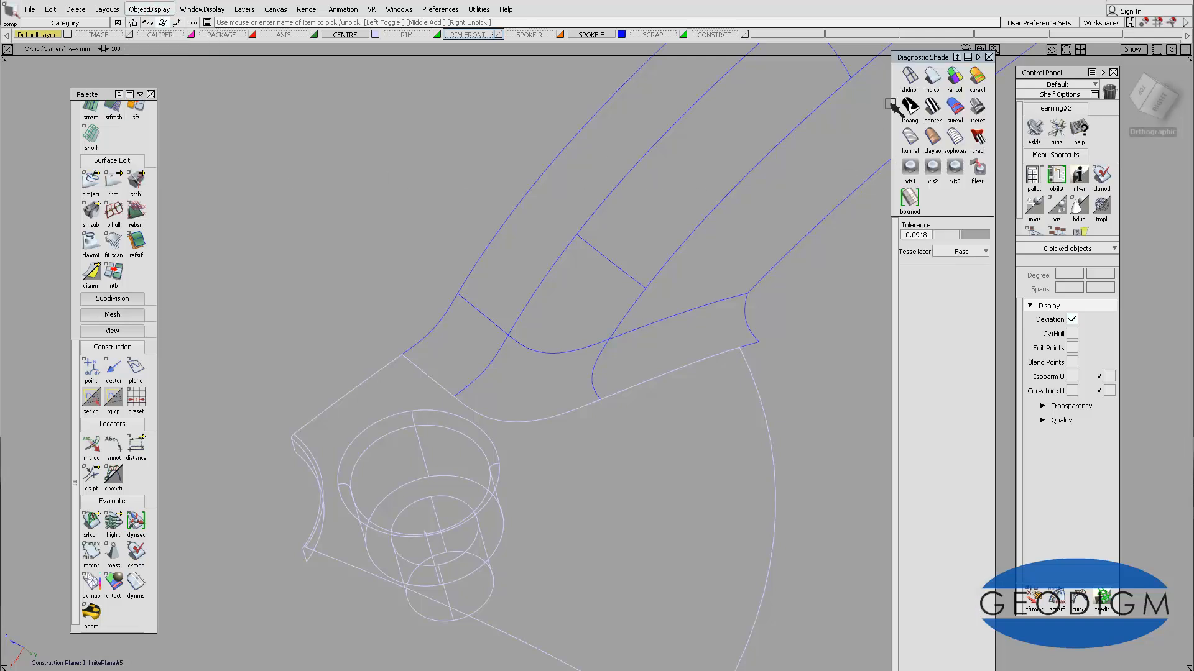
{"action": "left_click", "coordinate": [932, 105]}
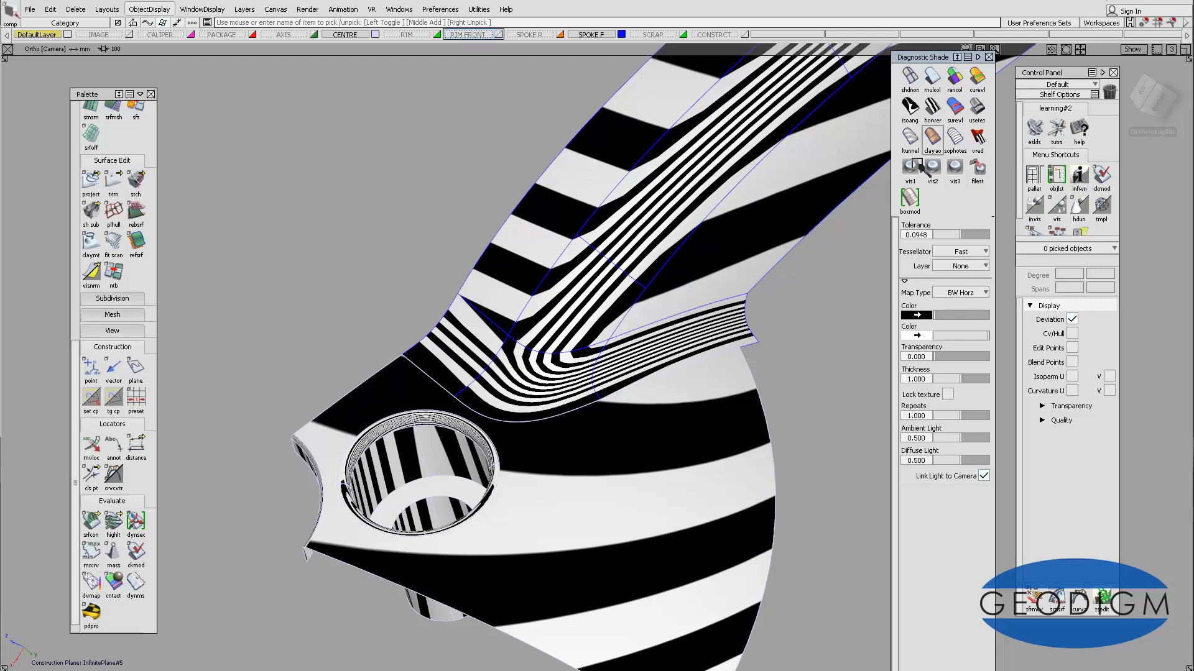
{"action": "mouse_move", "coordinate": [656, 346]}
{"action": "left_mouse_down", "text": "alt+shift"}
{"action": "mouse_move", "coordinate": [631, 277]}
{"action": "mouse_move", "coordinate": [645, 305]}
{"action": "left_mouse_up", "text": "alt+shift"}
{"action": "mouse_move", "coordinate": [620, 308]}
{"action": "right_mouse_down", "text": "alt+shift"}
{"action": "mouse_move", "coordinate": [619, 276]}
{"action": "mouse_move", "coordinate": [644, 261]}
{"action": "right_mouse_up", "text": "alt+shift"}
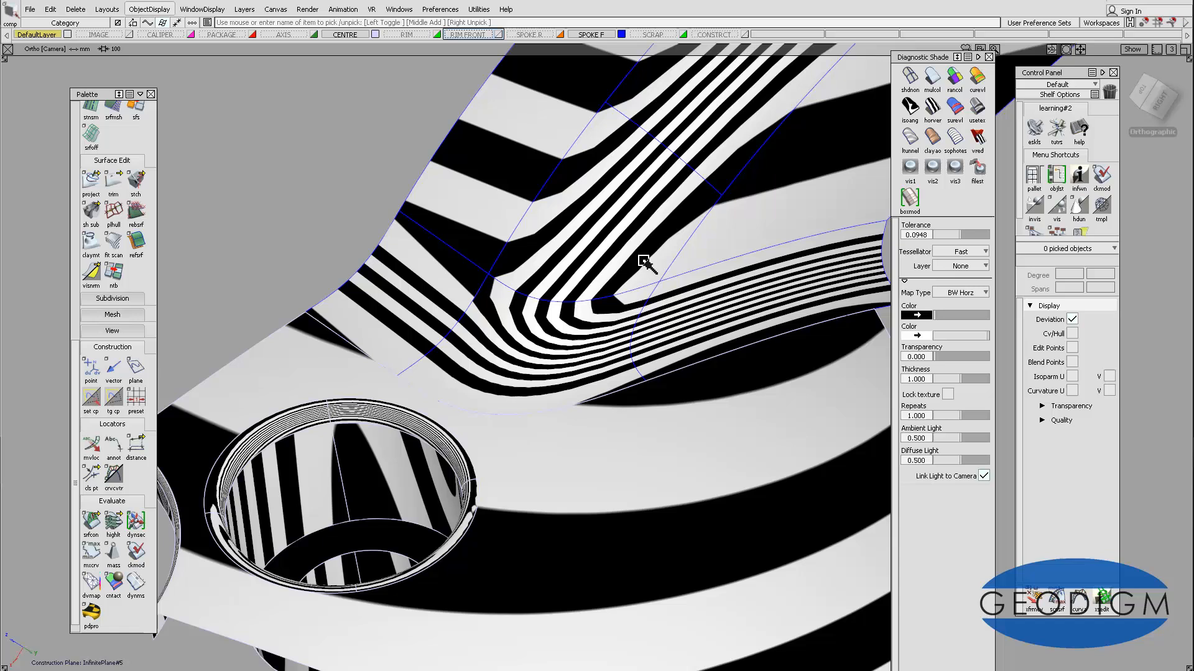
Tighten the diagnostic shading tolerance to refine the zebra stripes over the transition
{"action": "left_click", "coordinate": [925, 234]}
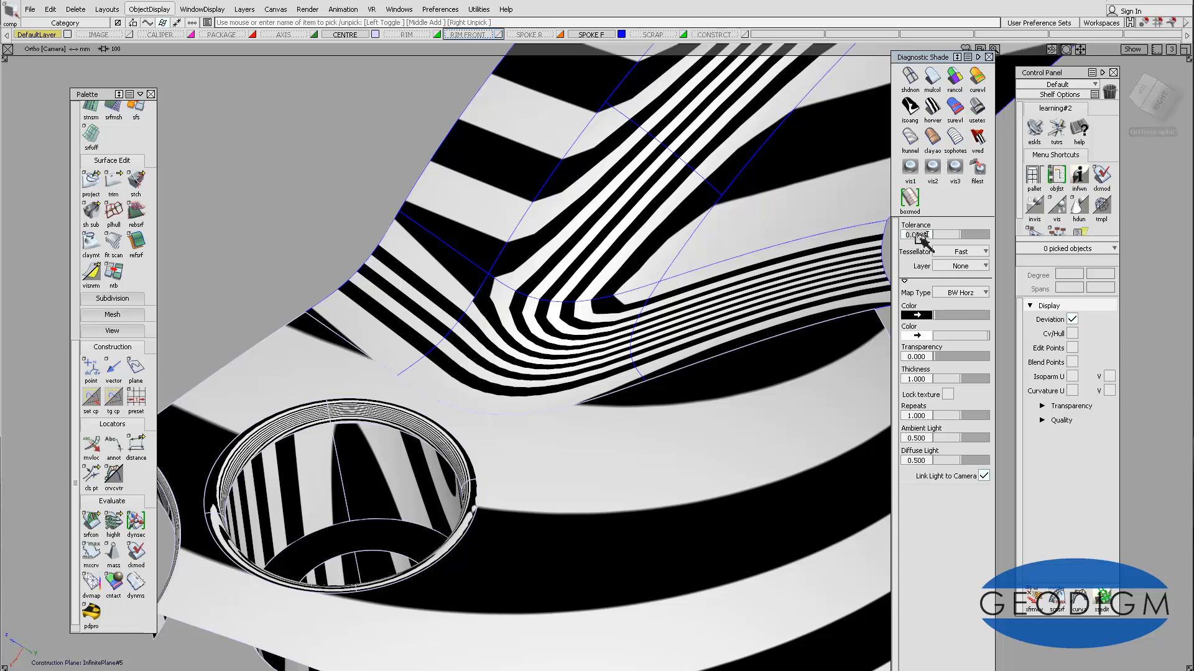
{"action": "type", "text": "0.00"}
{"action": "key", "text": "Return"}
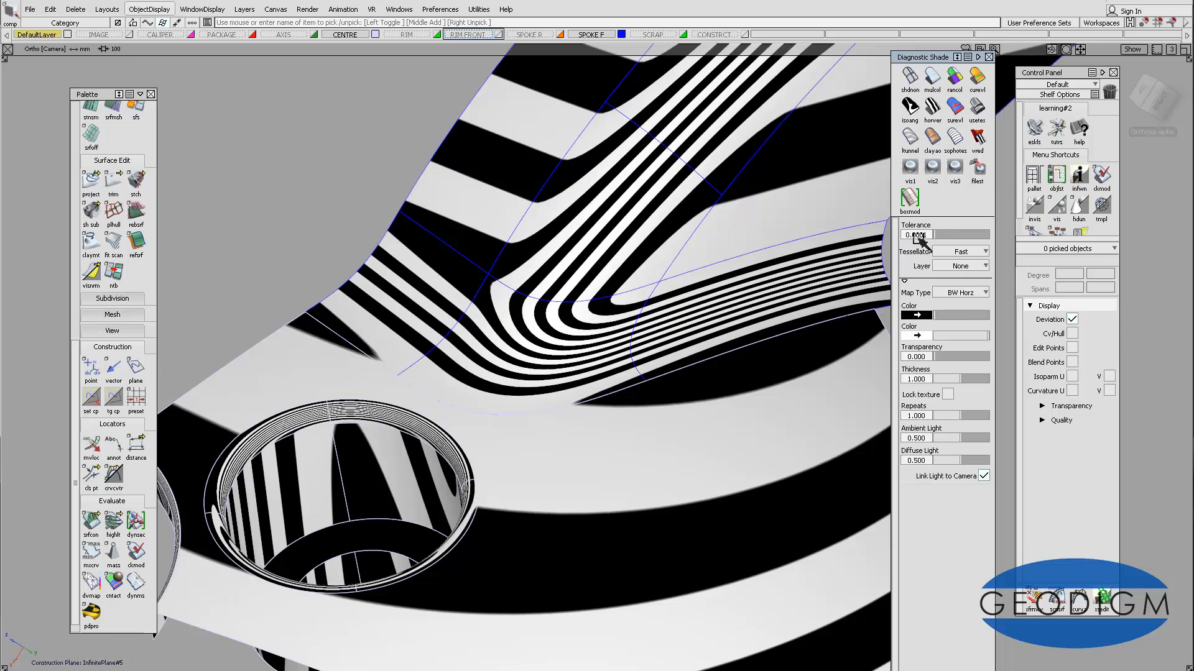
Set the diagnostic shading tessellator to Accurate and examine the zebra stripe flow across the spoke transition from several angles
{"action": "left_click", "coordinate": [967, 252]}
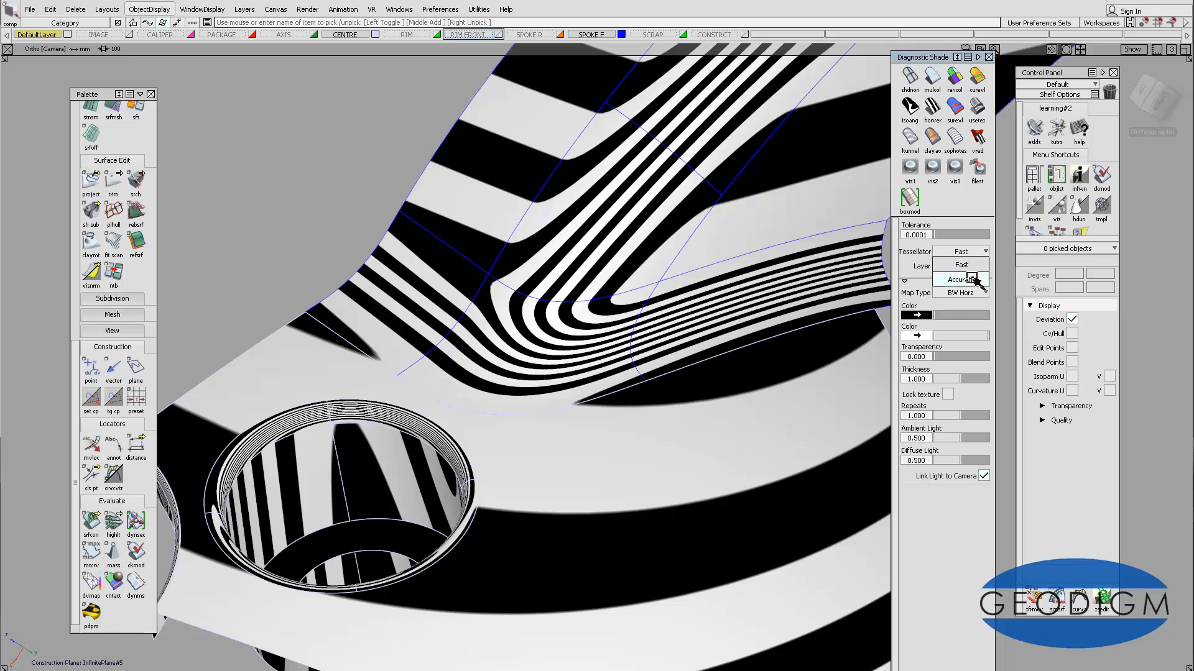
{"action": "left_click", "coordinate": [970, 279]}
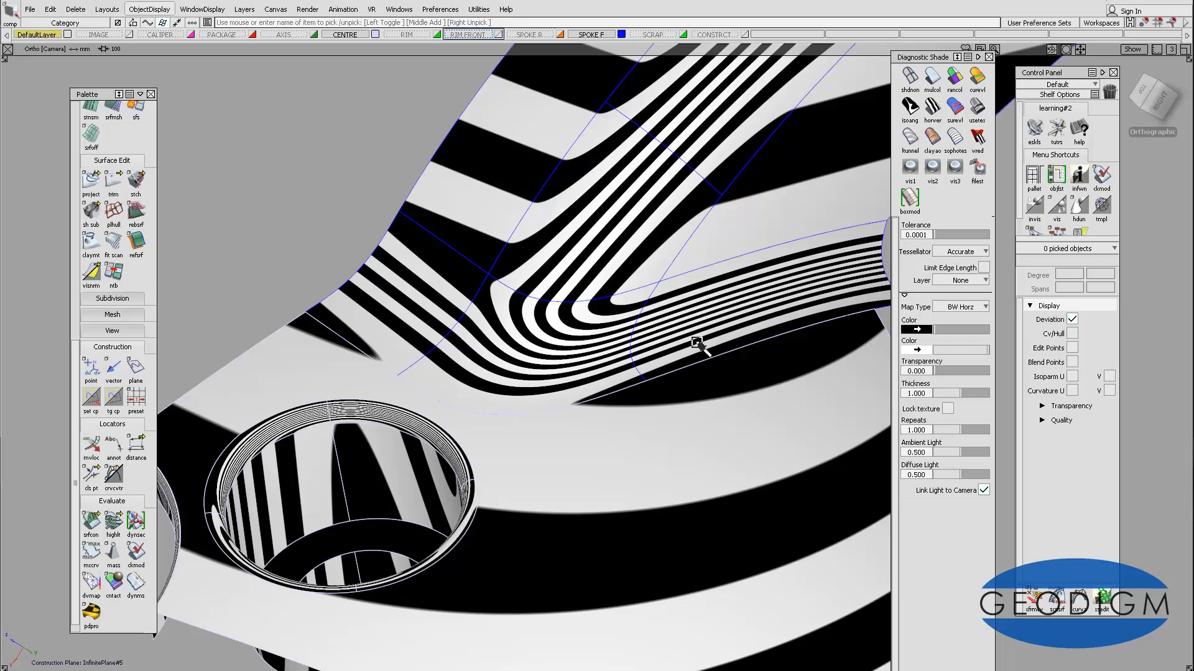
{"action": "mouse_move", "coordinate": [602, 346]}
{"action": "left_mouse_down", "text": "alt+shift"}
{"action": "mouse_move", "coordinate": [603, 364]}
{"action": "mouse_move", "coordinate": [589, 332]}
{"action": "left_mouse_up", "text": "alt+shift"}
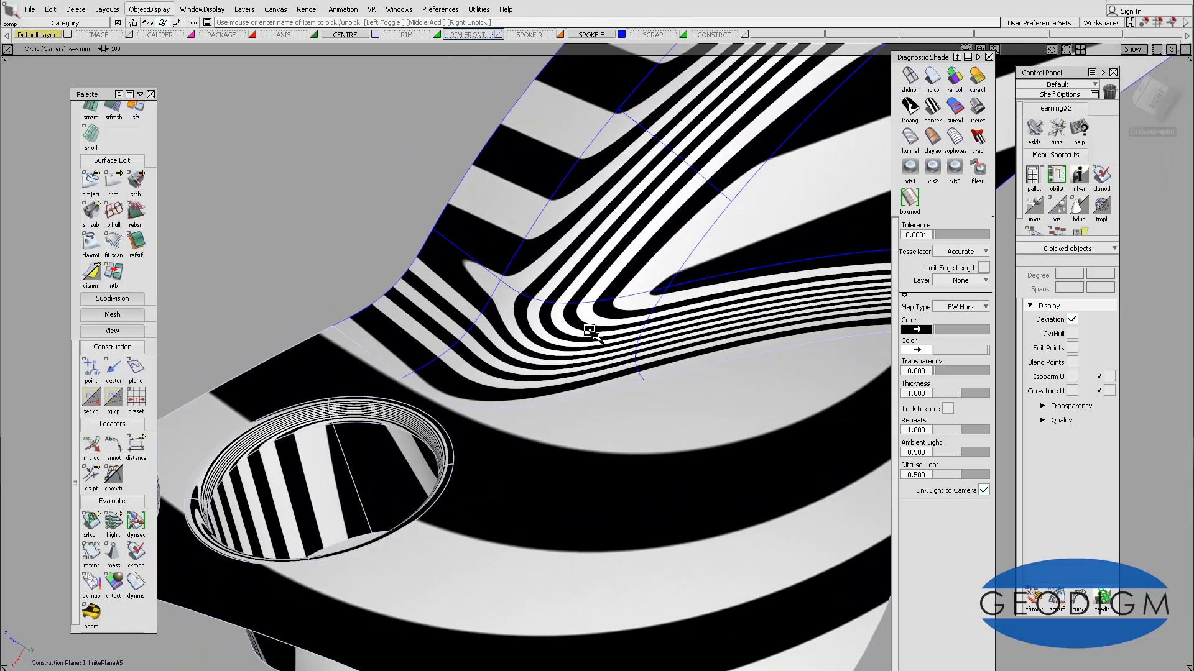
{"action": "mouse_move", "coordinate": [743, 336]}
{"action": "left_mouse_down", "text": "alt+shift"}
{"action": "mouse_move", "coordinate": [770, 269]}
{"action": "mouse_move", "coordinate": [759, 315]}
{"action": "mouse_move", "coordinate": [804, 392]}
{"action": "mouse_move", "coordinate": [700, 411]}
{"action": "mouse_move", "coordinate": [616, 339]}
{"action": "mouse_move", "coordinate": [533, 323]}
{"action": "mouse_move", "coordinate": [653, 349]}
{"action": "mouse_move", "coordinate": [615, 304]}
{"action": "mouse_move", "coordinate": [506, 341]}
{"action": "mouse_move", "coordinate": [578, 395]}
{"action": "mouse_move", "coordinate": [680, 338]}
{"action": "mouse_move", "coordinate": [850, 307]}
{"action": "mouse_move", "coordinate": [789, 355]}
{"action": "mouse_move", "coordinate": [622, 293]}
{"action": "mouse_move", "coordinate": [725, 277]}
{"action": "mouse_move", "coordinate": [638, 321]}
{"action": "left_mouse_up", "text": "alt+shift"}
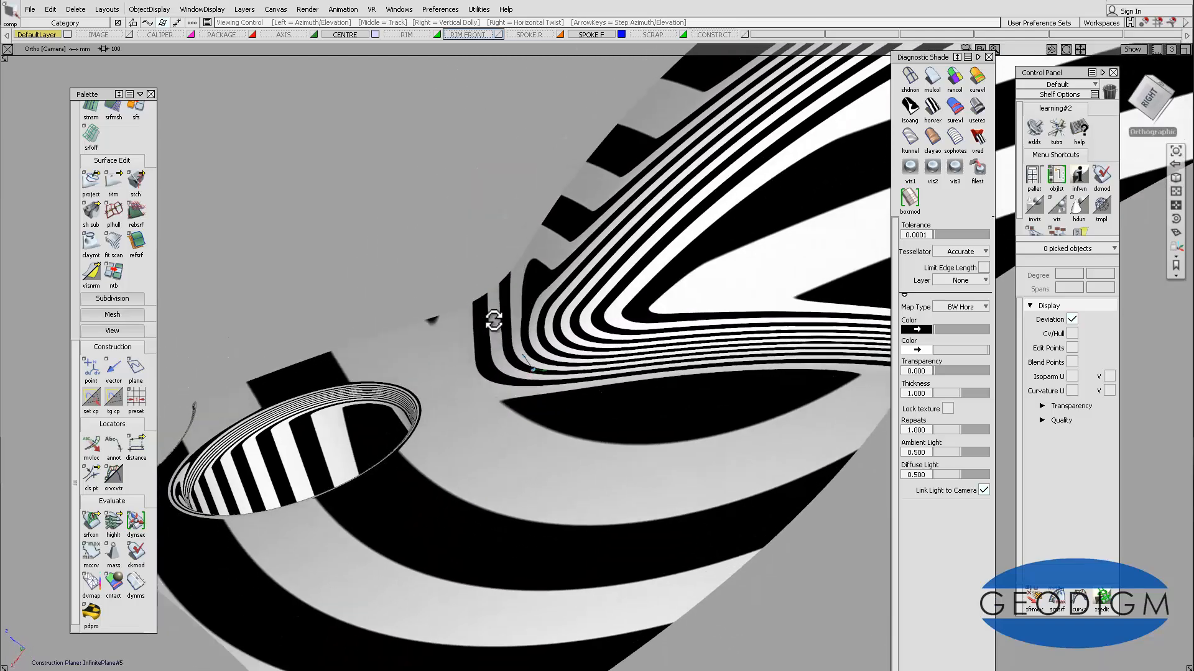
{"action": "mouse_move", "coordinate": [493, 320]}
{"action": "left_mouse_down", "text": "alt+shift"}
{"action": "mouse_move", "coordinate": [421, 282]}
{"action": "mouse_move", "coordinate": [608, 328]}
{"action": "left_mouse_up", "text": "alt+shift"}
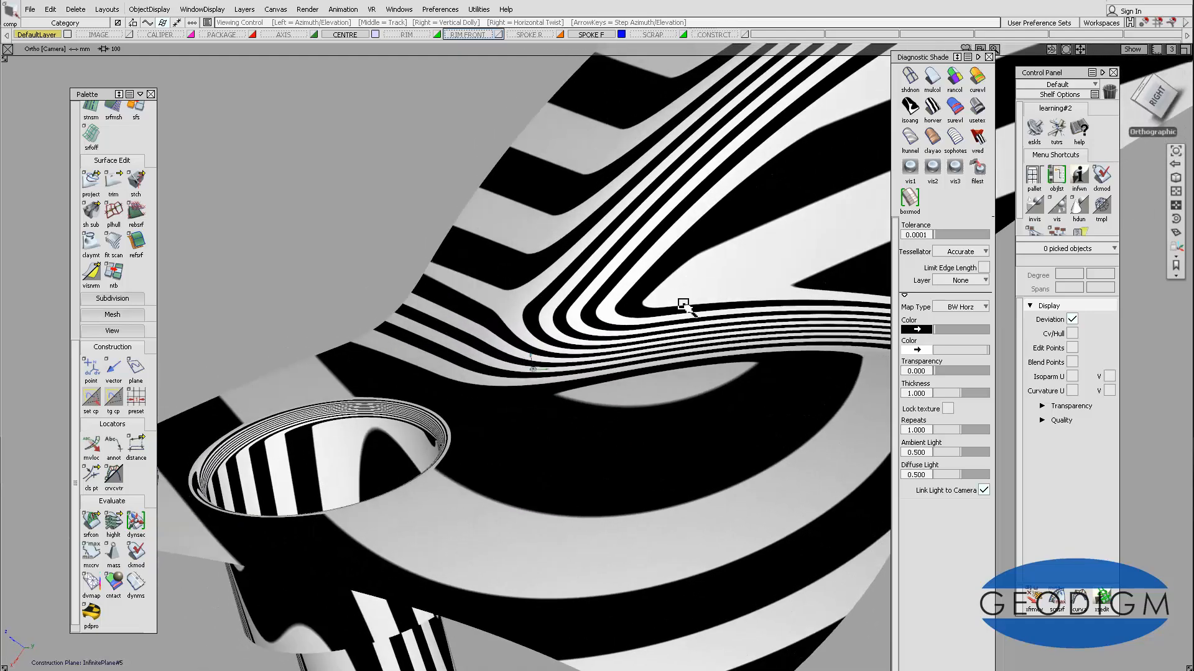
{"action": "mouse_move", "coordinate": [683, 304]}
{"action": "left_mouse_down", "text": "alt+shift"}
{"action": "mouse_move", "coordinate": [584, 336]}
{"action": "mouse_move", "coordinate": [711, 426]}
{"action": "mouse_move", "coordinate": [674, 394]}
{"action": "mouse_move", "coordinate": [648, 235]}
{"action": "left_mouse_up", "text": "alt+shift"}
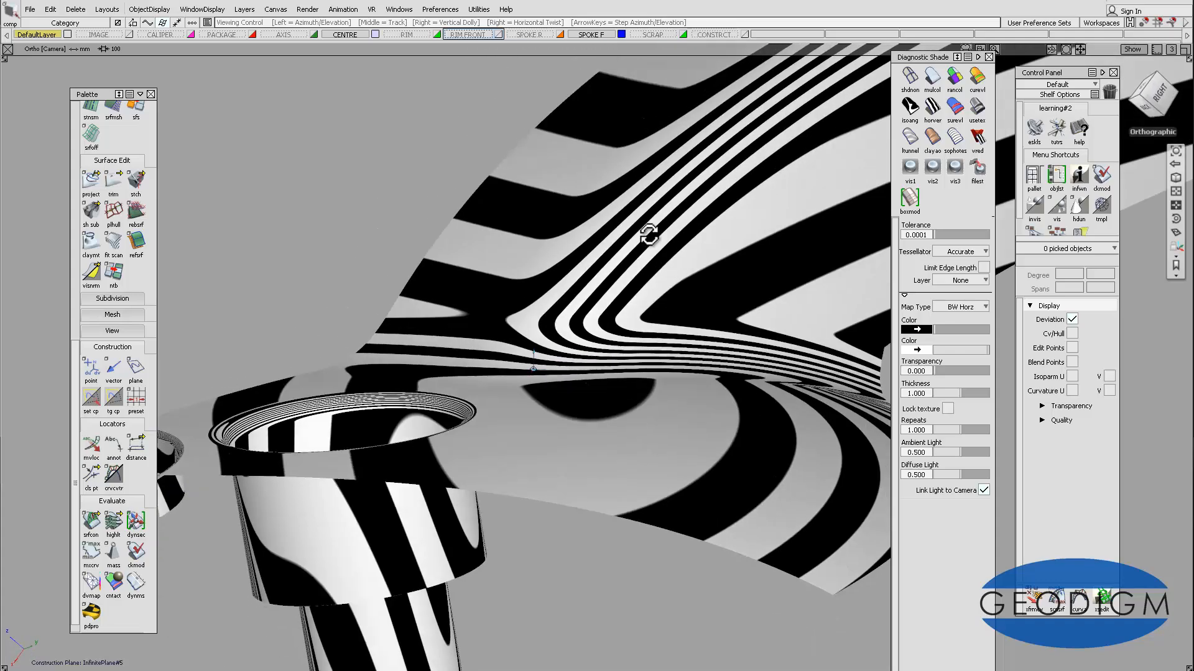
{"action": "mouse_move", "coordinate": [641, 322]}
{"action": "left_mouse_down", "text": "alt+shift"}
{"action": "mouse_move", "coordinate": [770, 322]}
{"action": "mouse_move", "coordinate": [468, 335]}
{"action": "mouse_move", "coordinate": [678, 312]}
{"action": "mouse_move", "coordinate": [426, 298]}
{"action": "mouse_move", "coordinate": [405, 317]}
{"action": "left_mouse_up", "text": "alt+shift"}
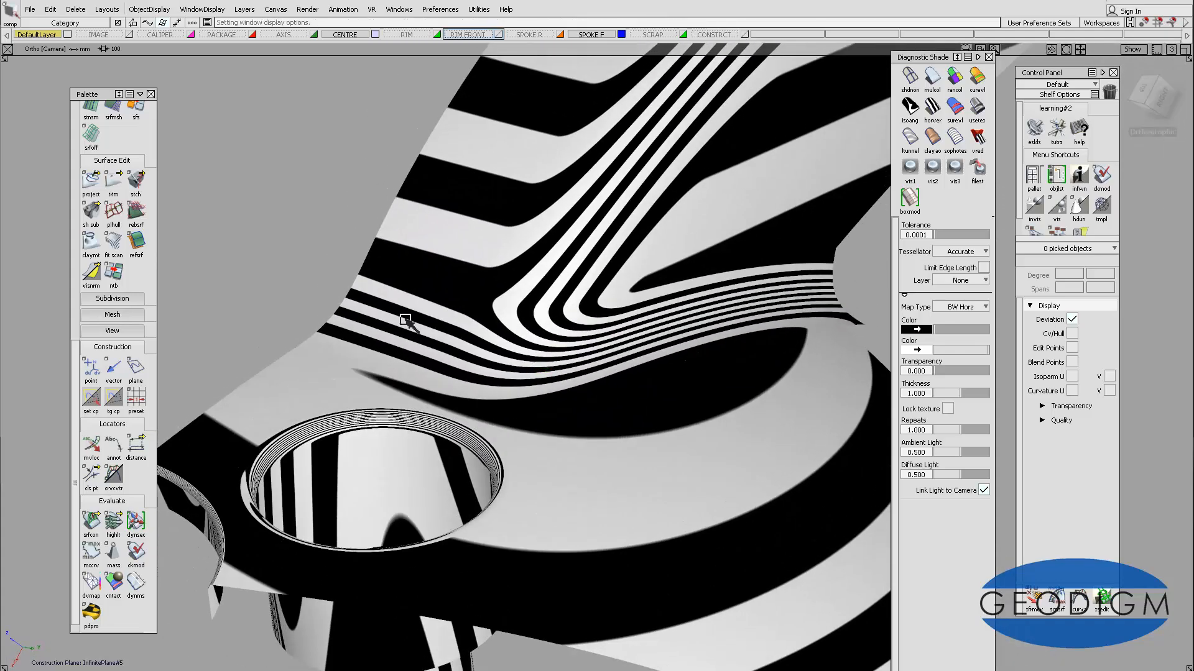